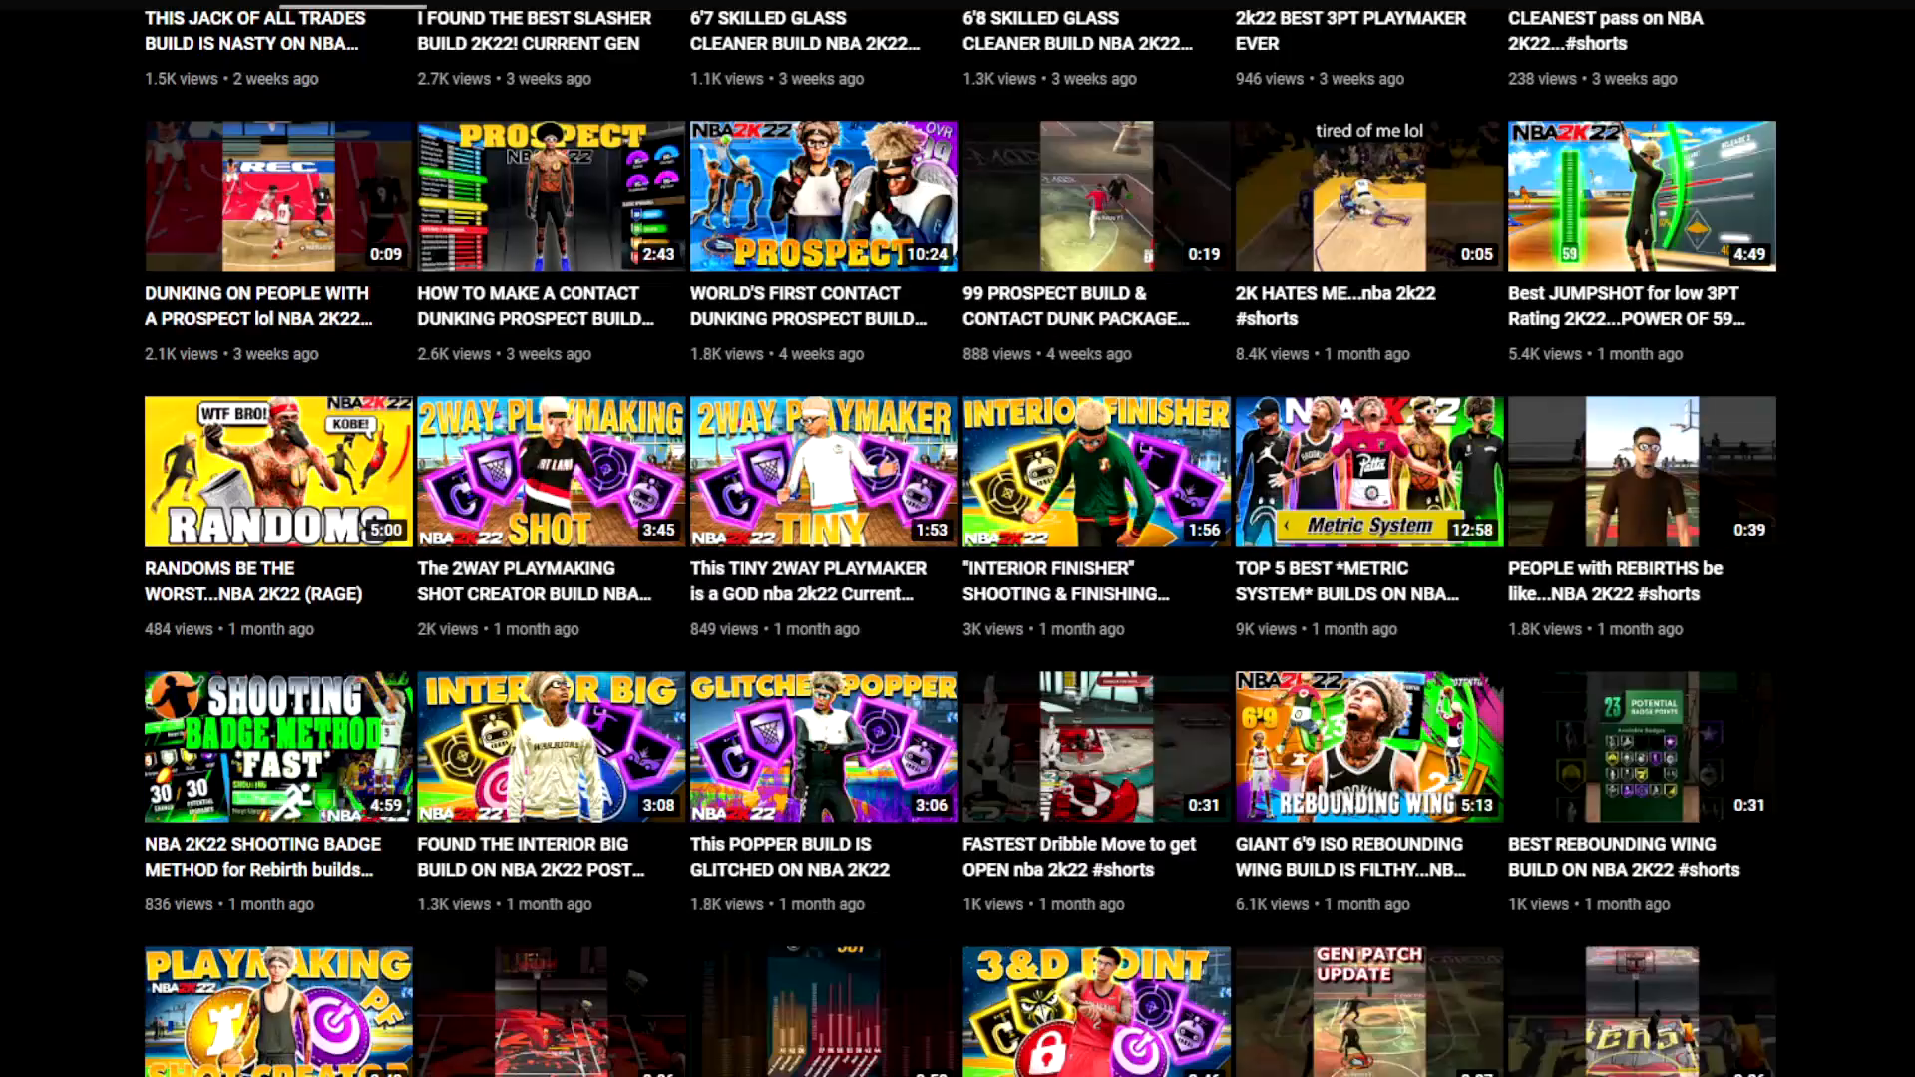
Browse the channel's uploaded NBA 2K22 videos and their thumbnails.
scroll(957, 538, "down", 10)
scroll(958, 539, "down", 8)
scroll(958, 538, "down", 4)
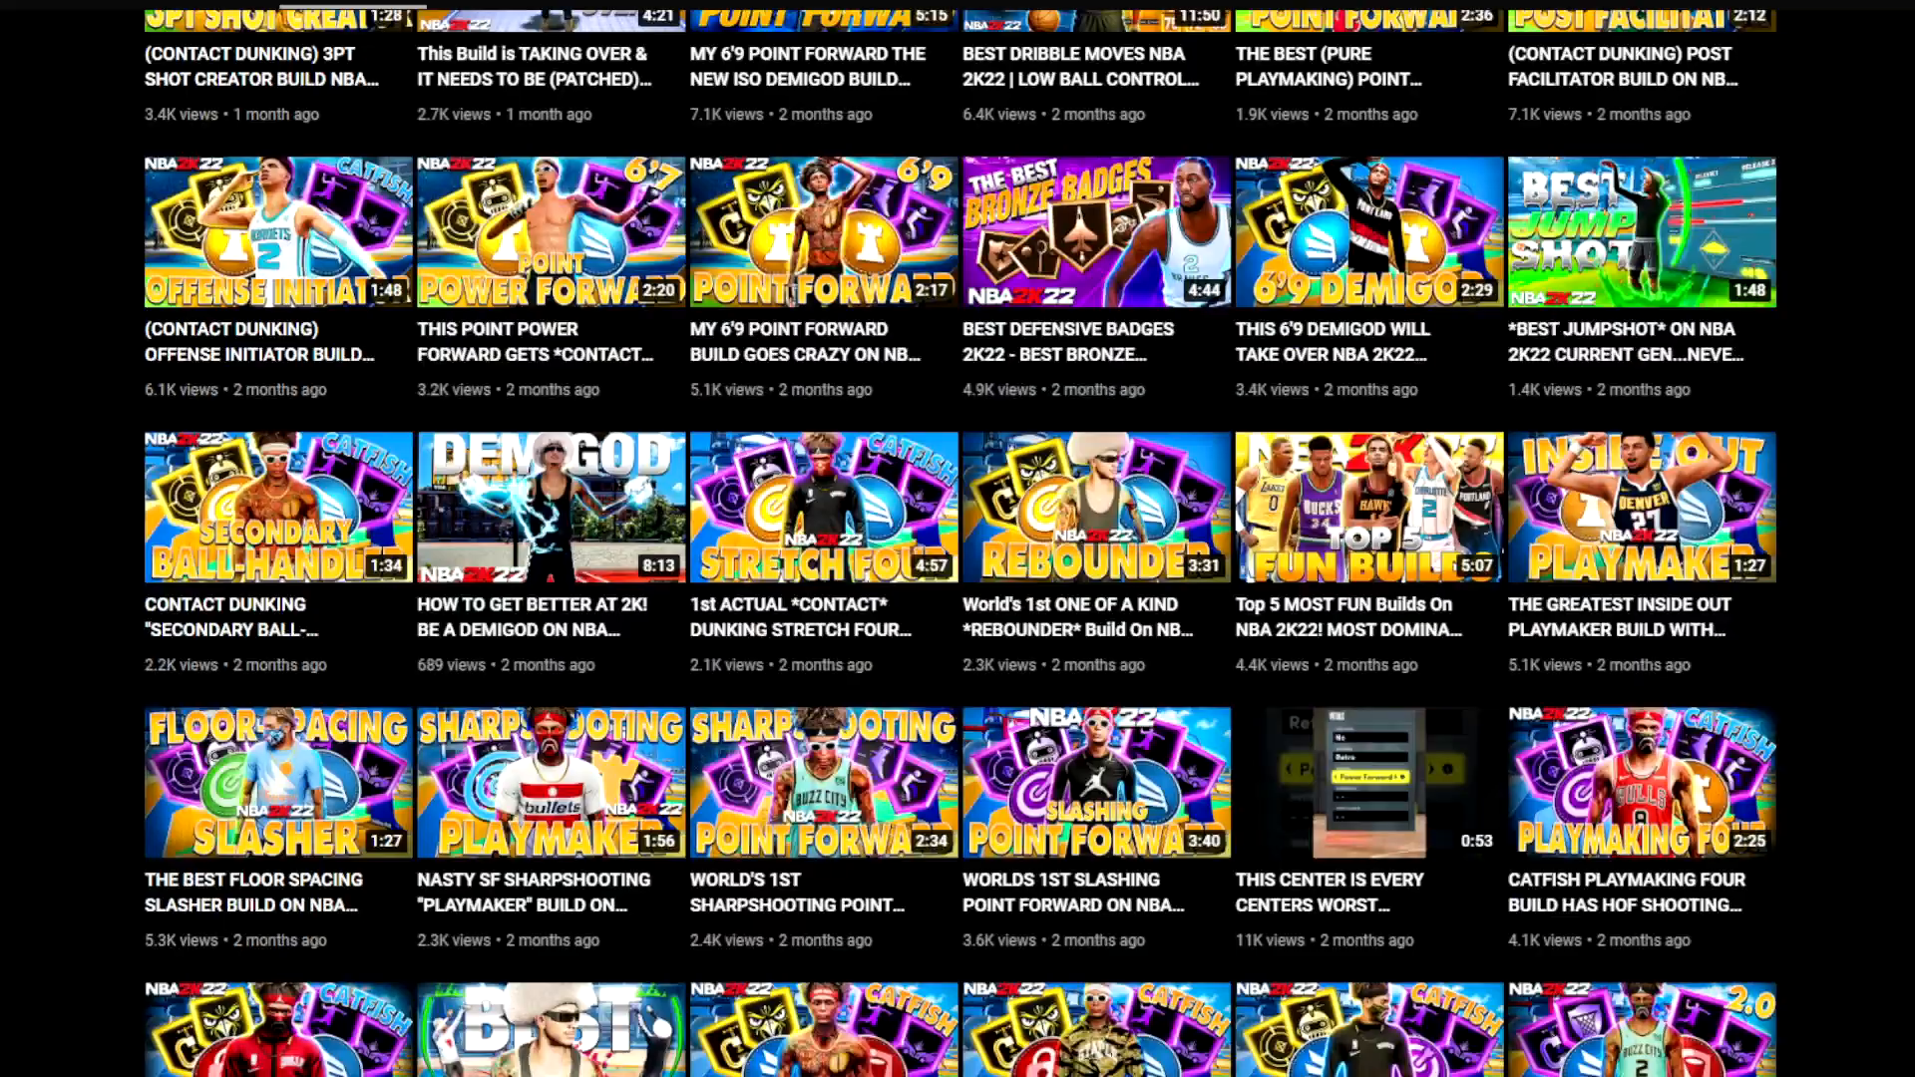
scroll(957, 539, "down", 4)
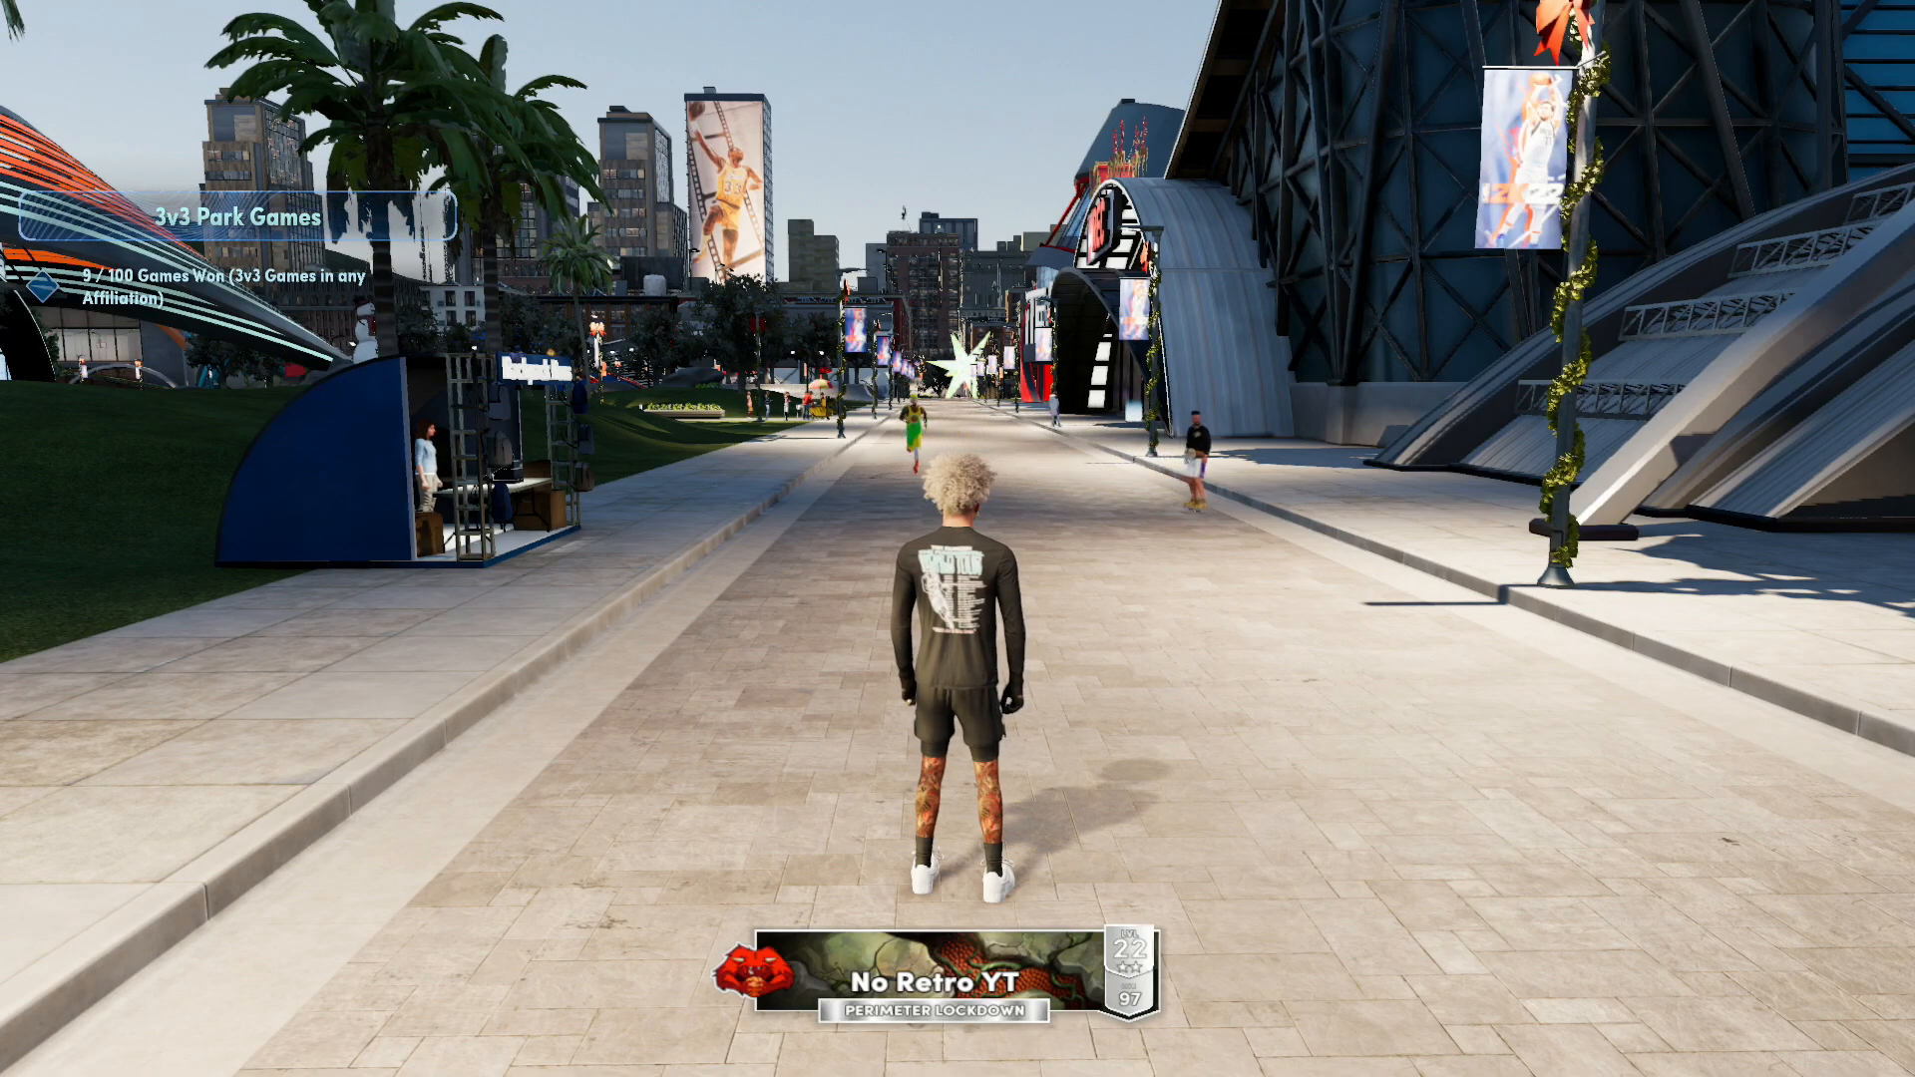
key("w")
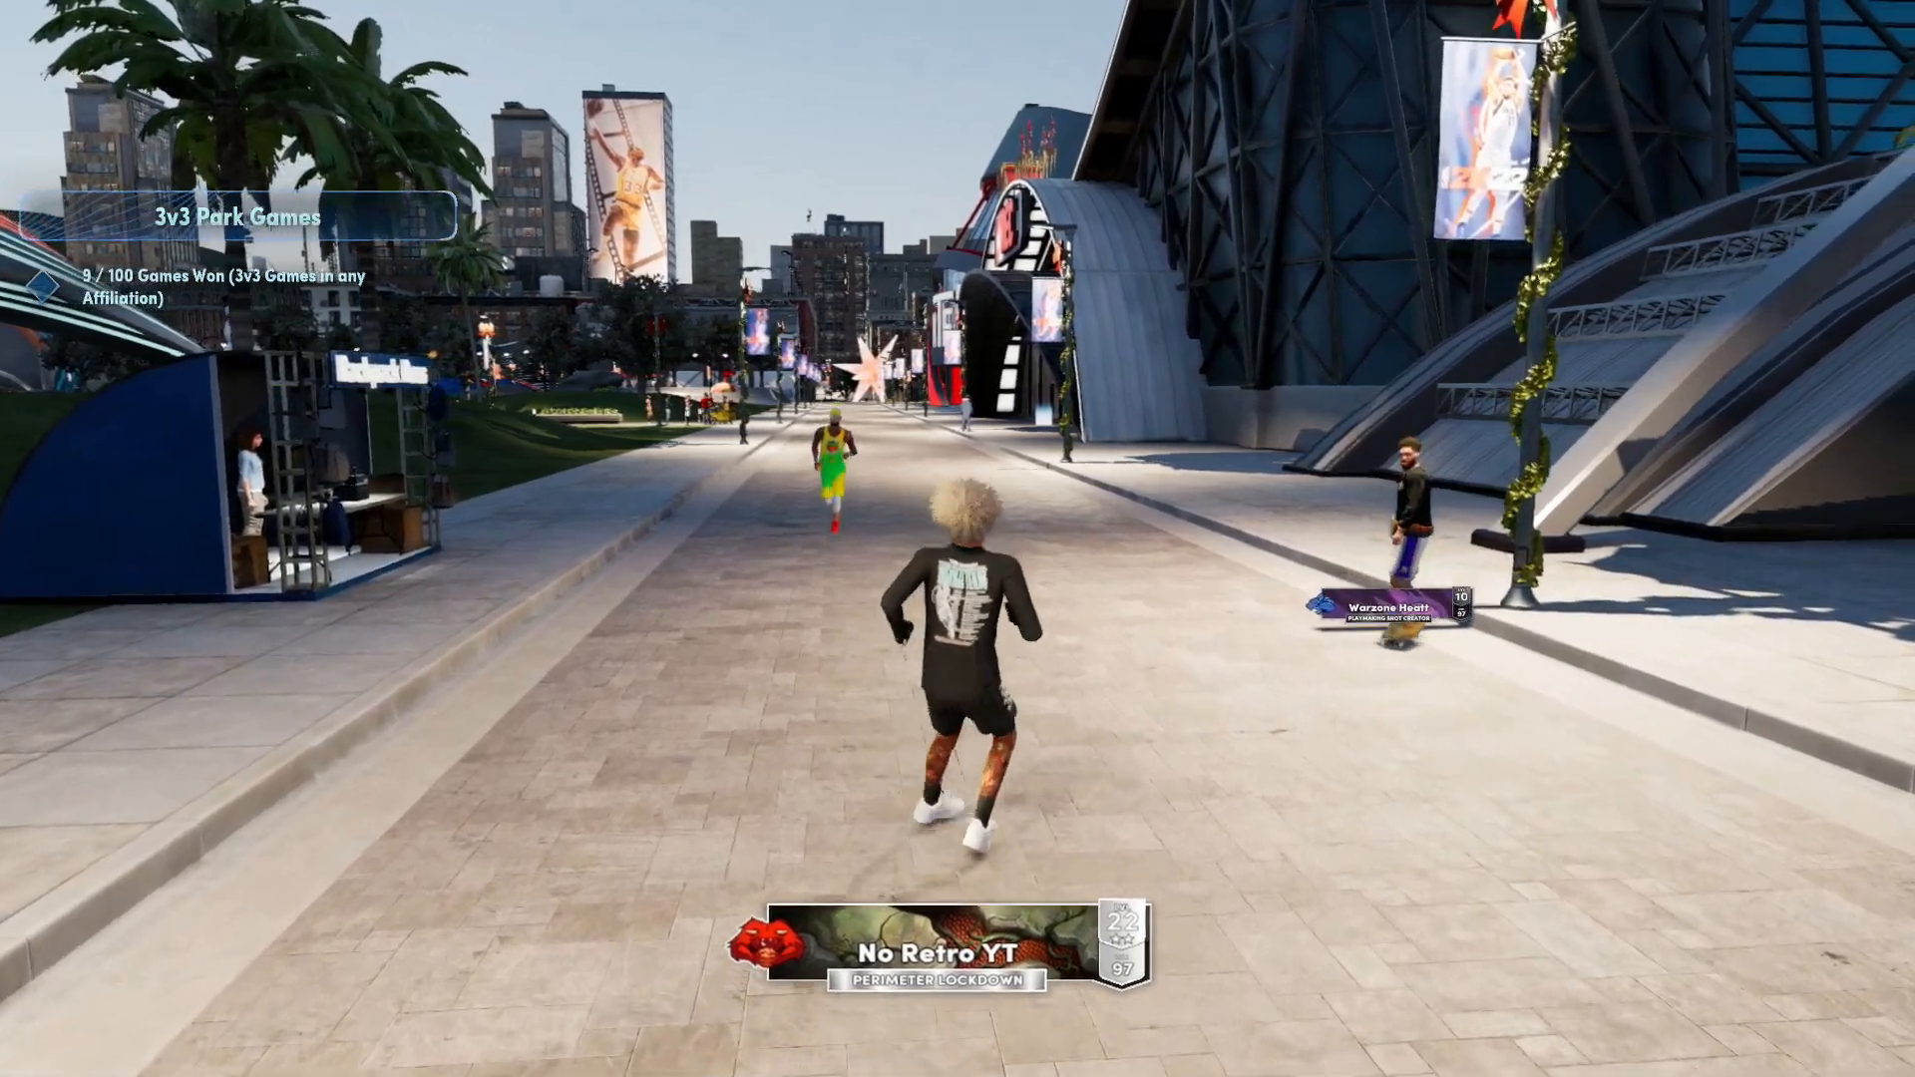
key("d")
key("s")
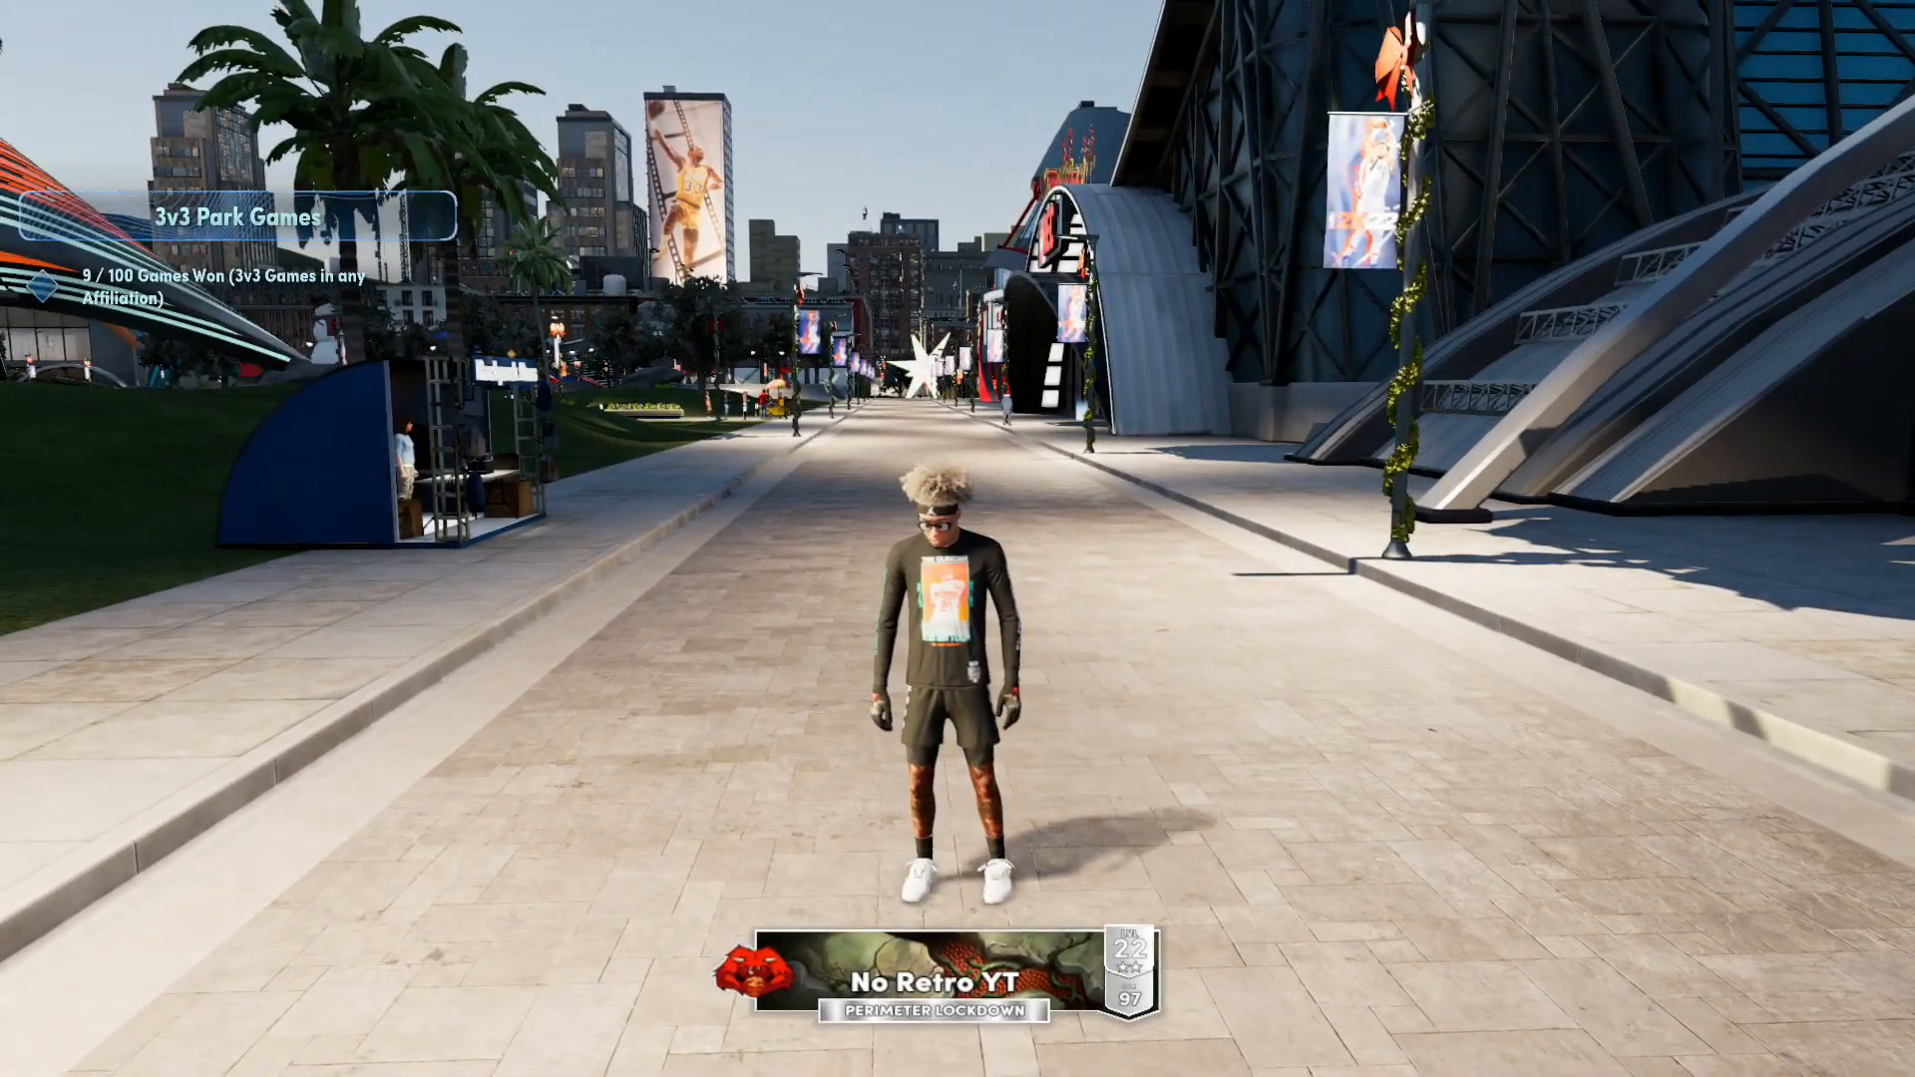
Open the MyPLAYER customization screen with the clothes options, and return to the game world.
key("Escape")
key("Right")
key("Right")
key("Right")
key("Right")
key("Right")
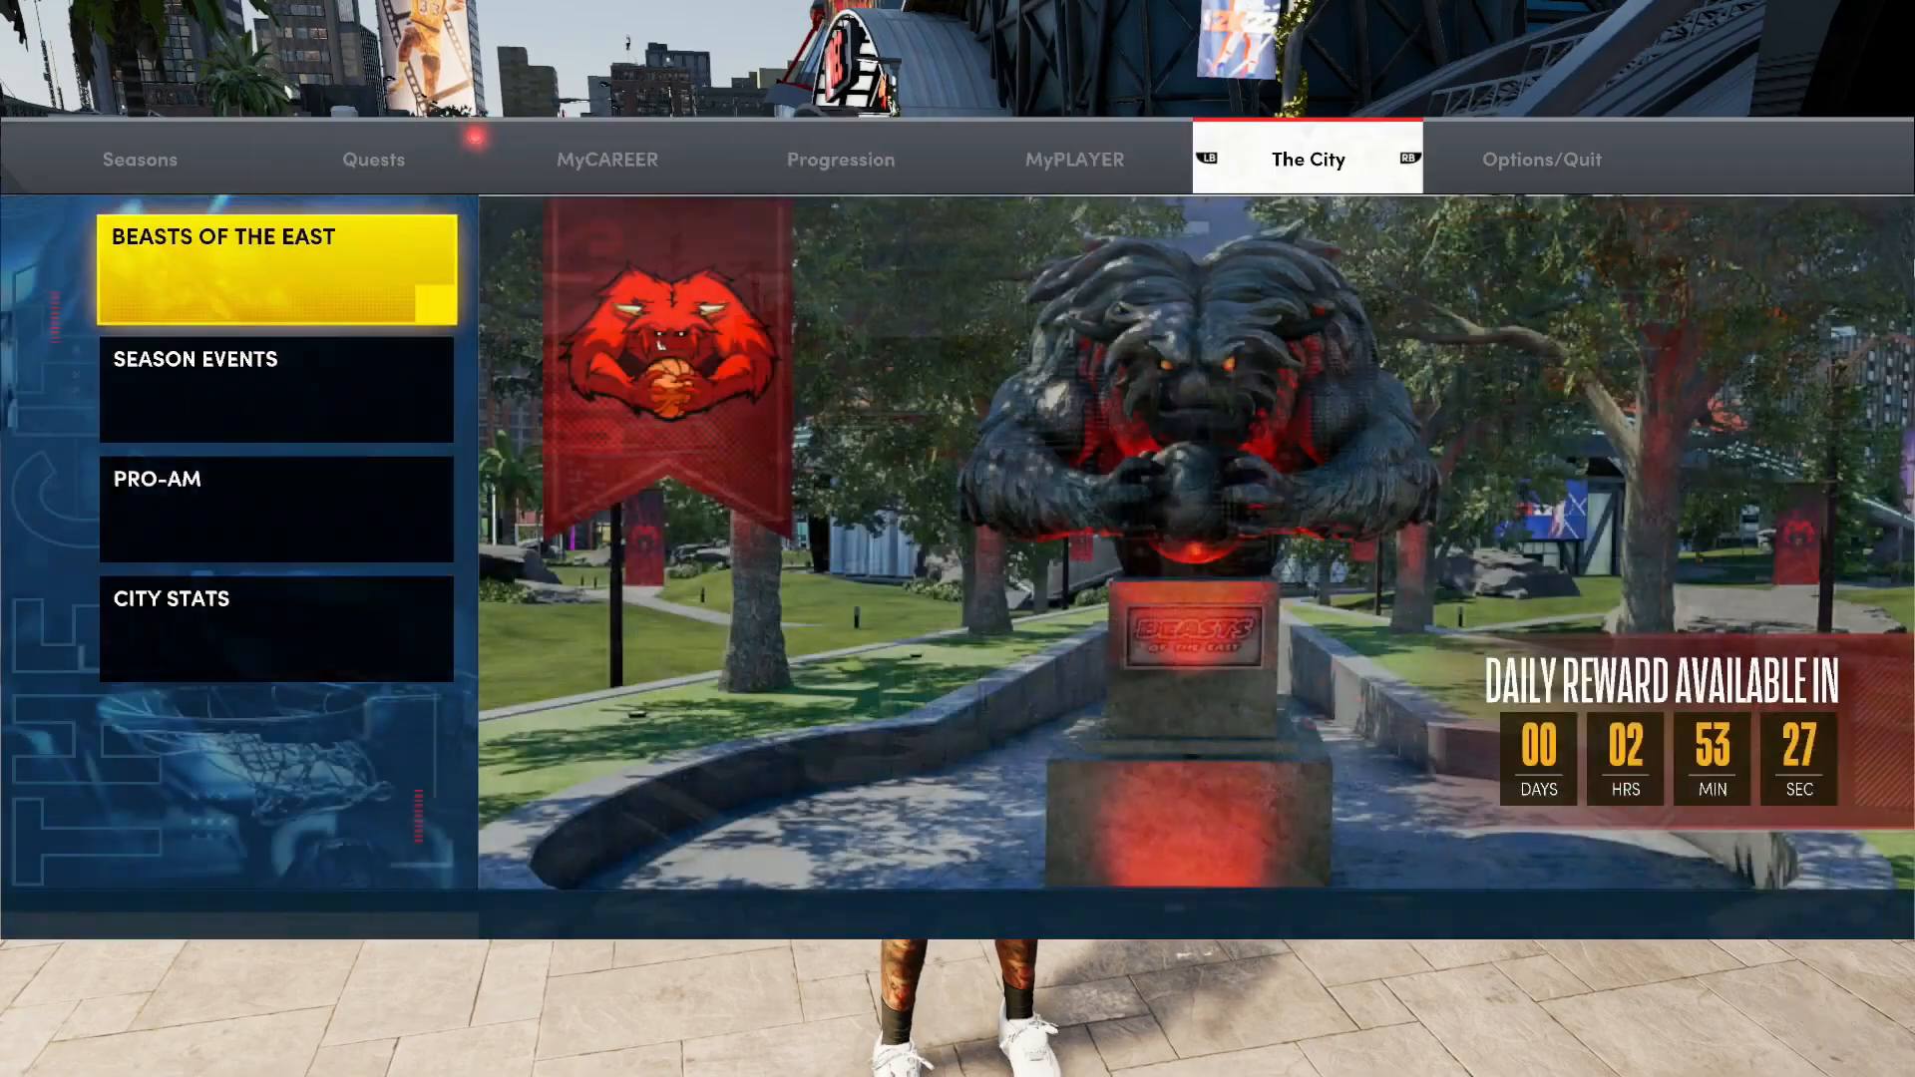
key("Left")
key("Return")
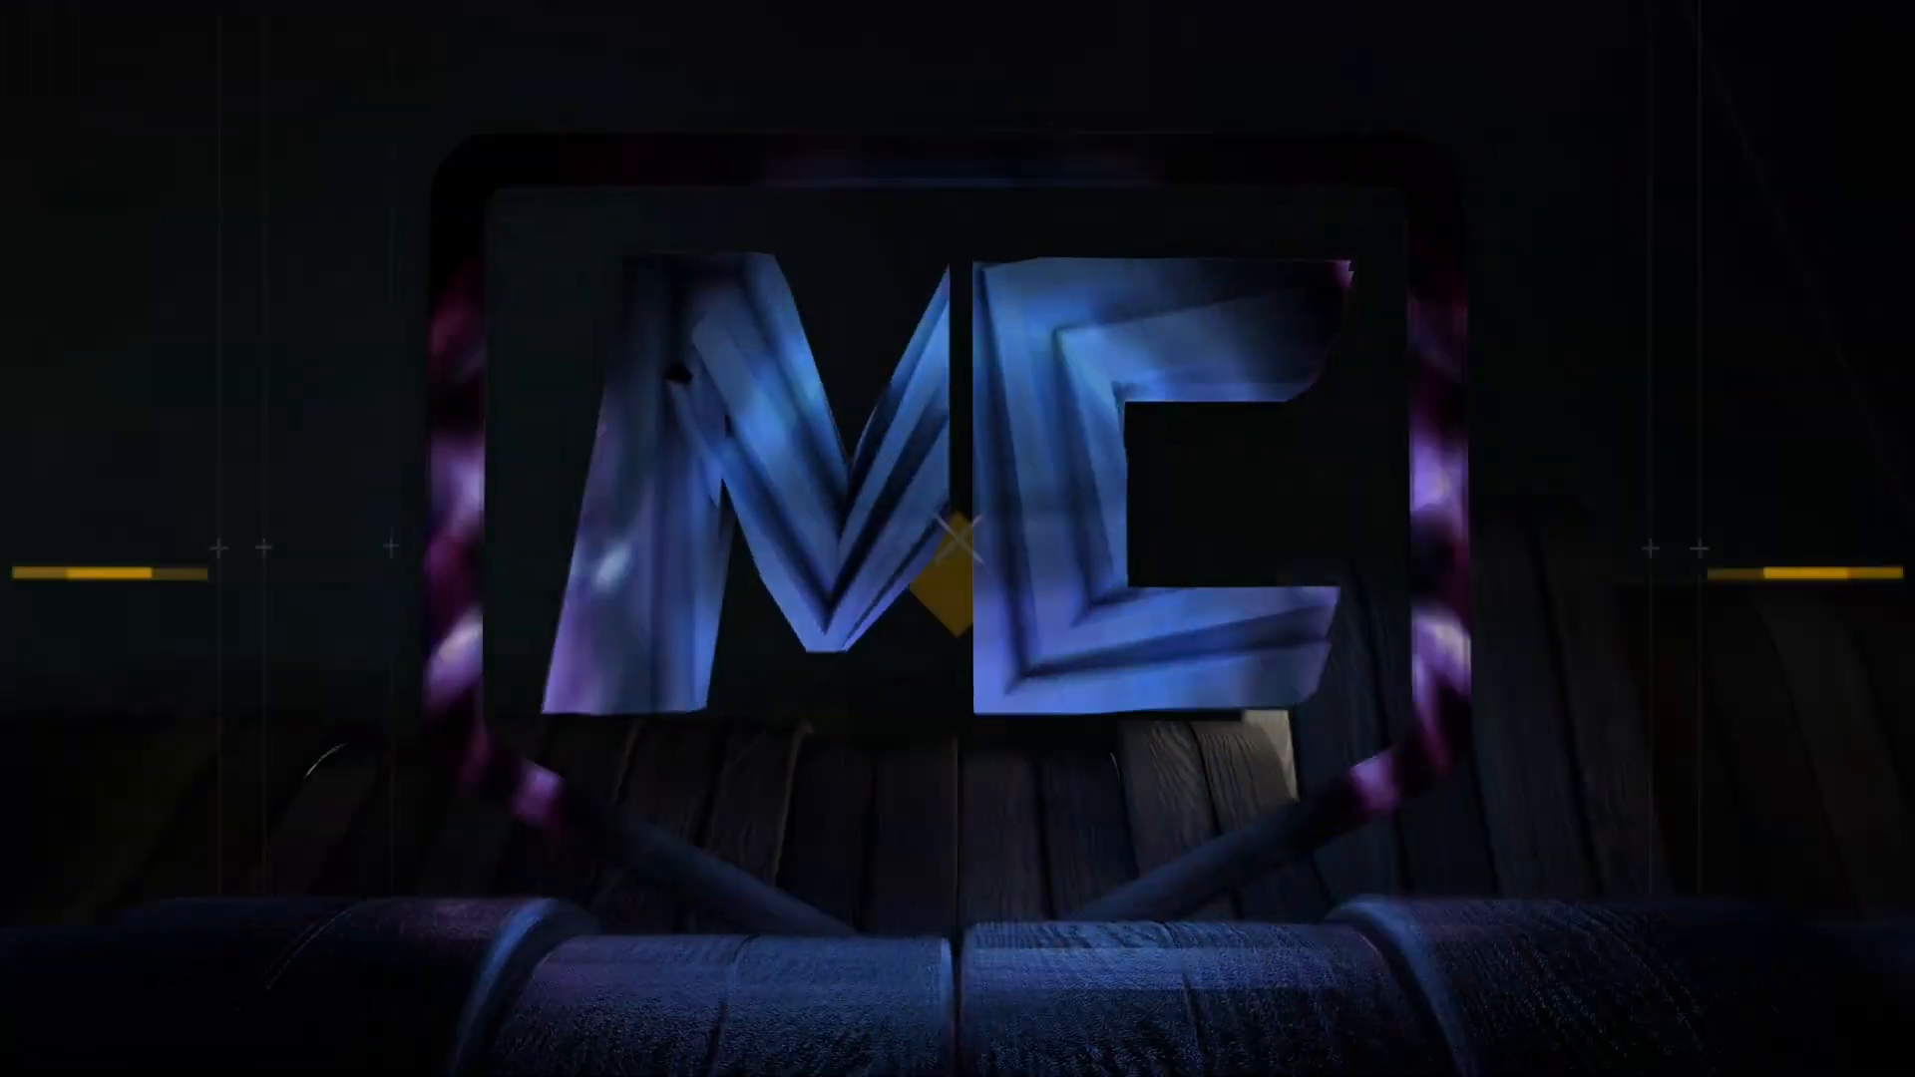
key("Escape")
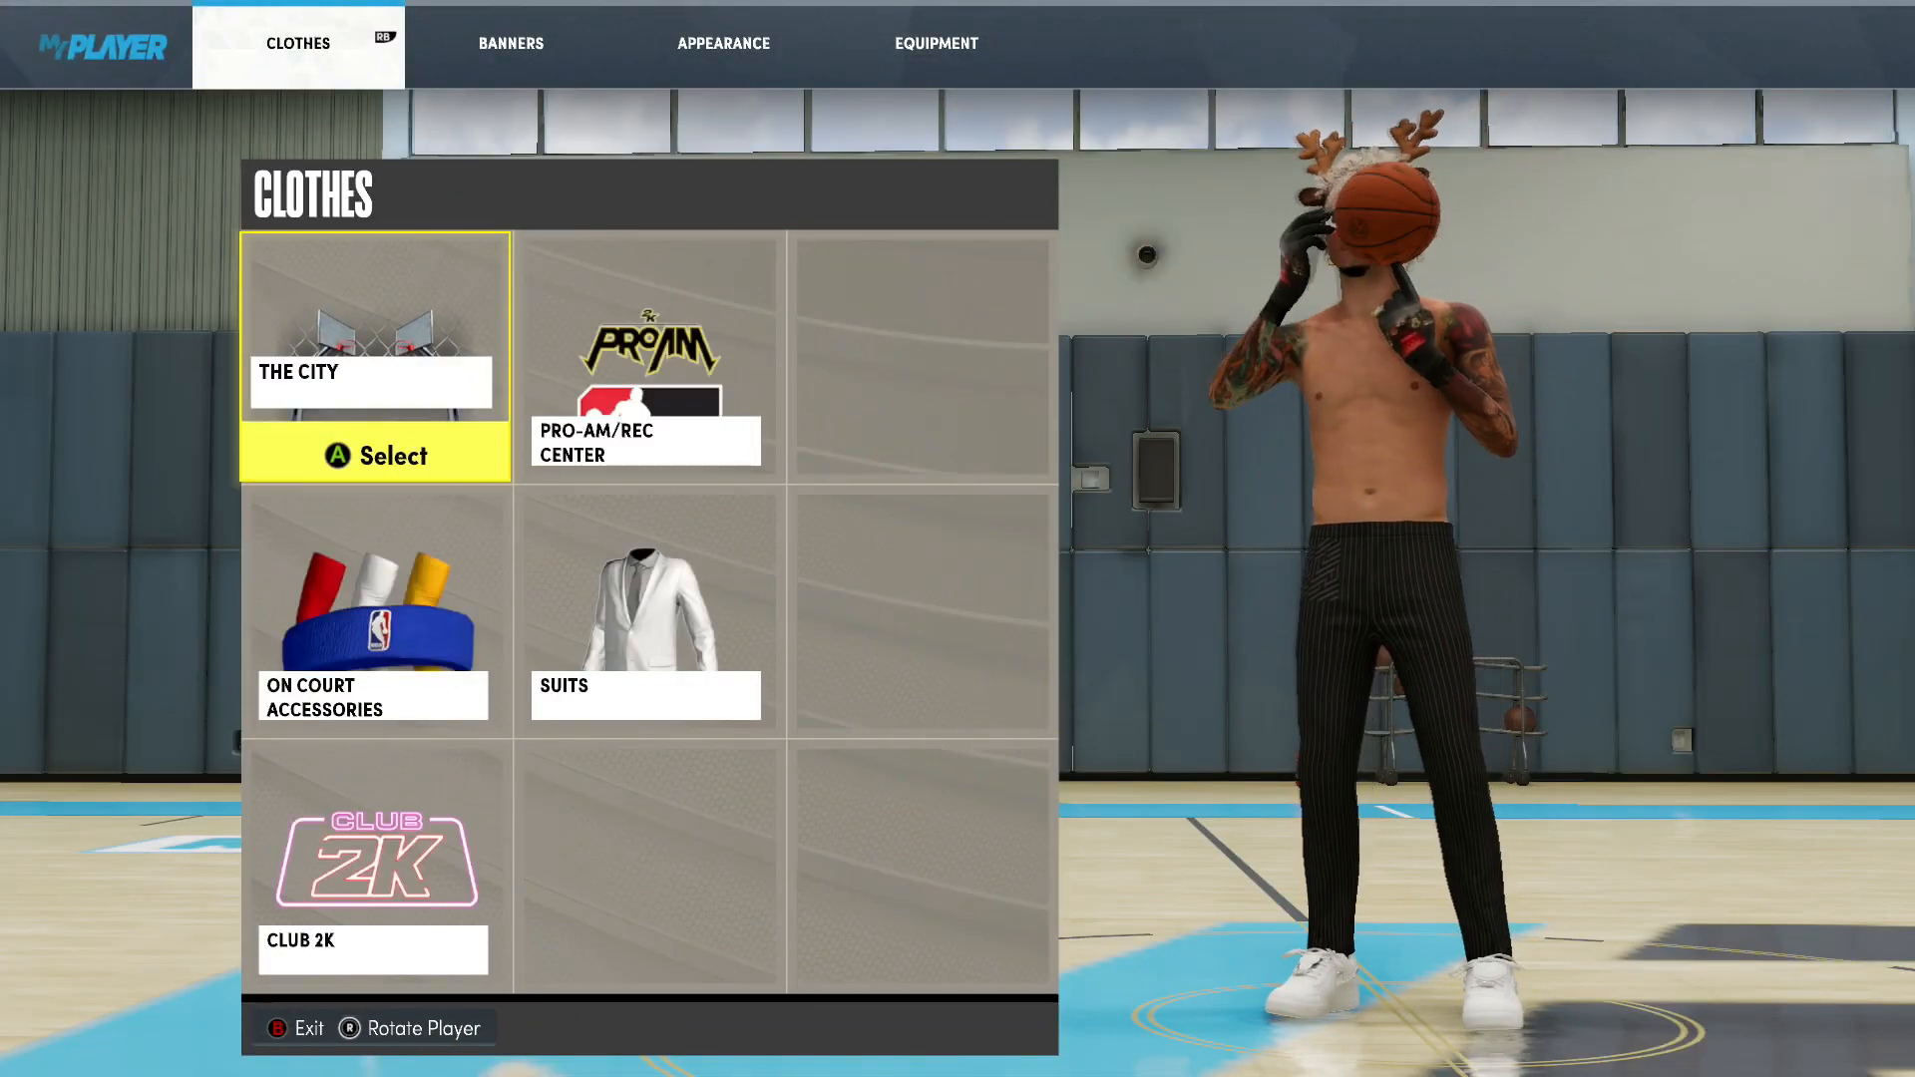
key("Escape")
key("Escape")
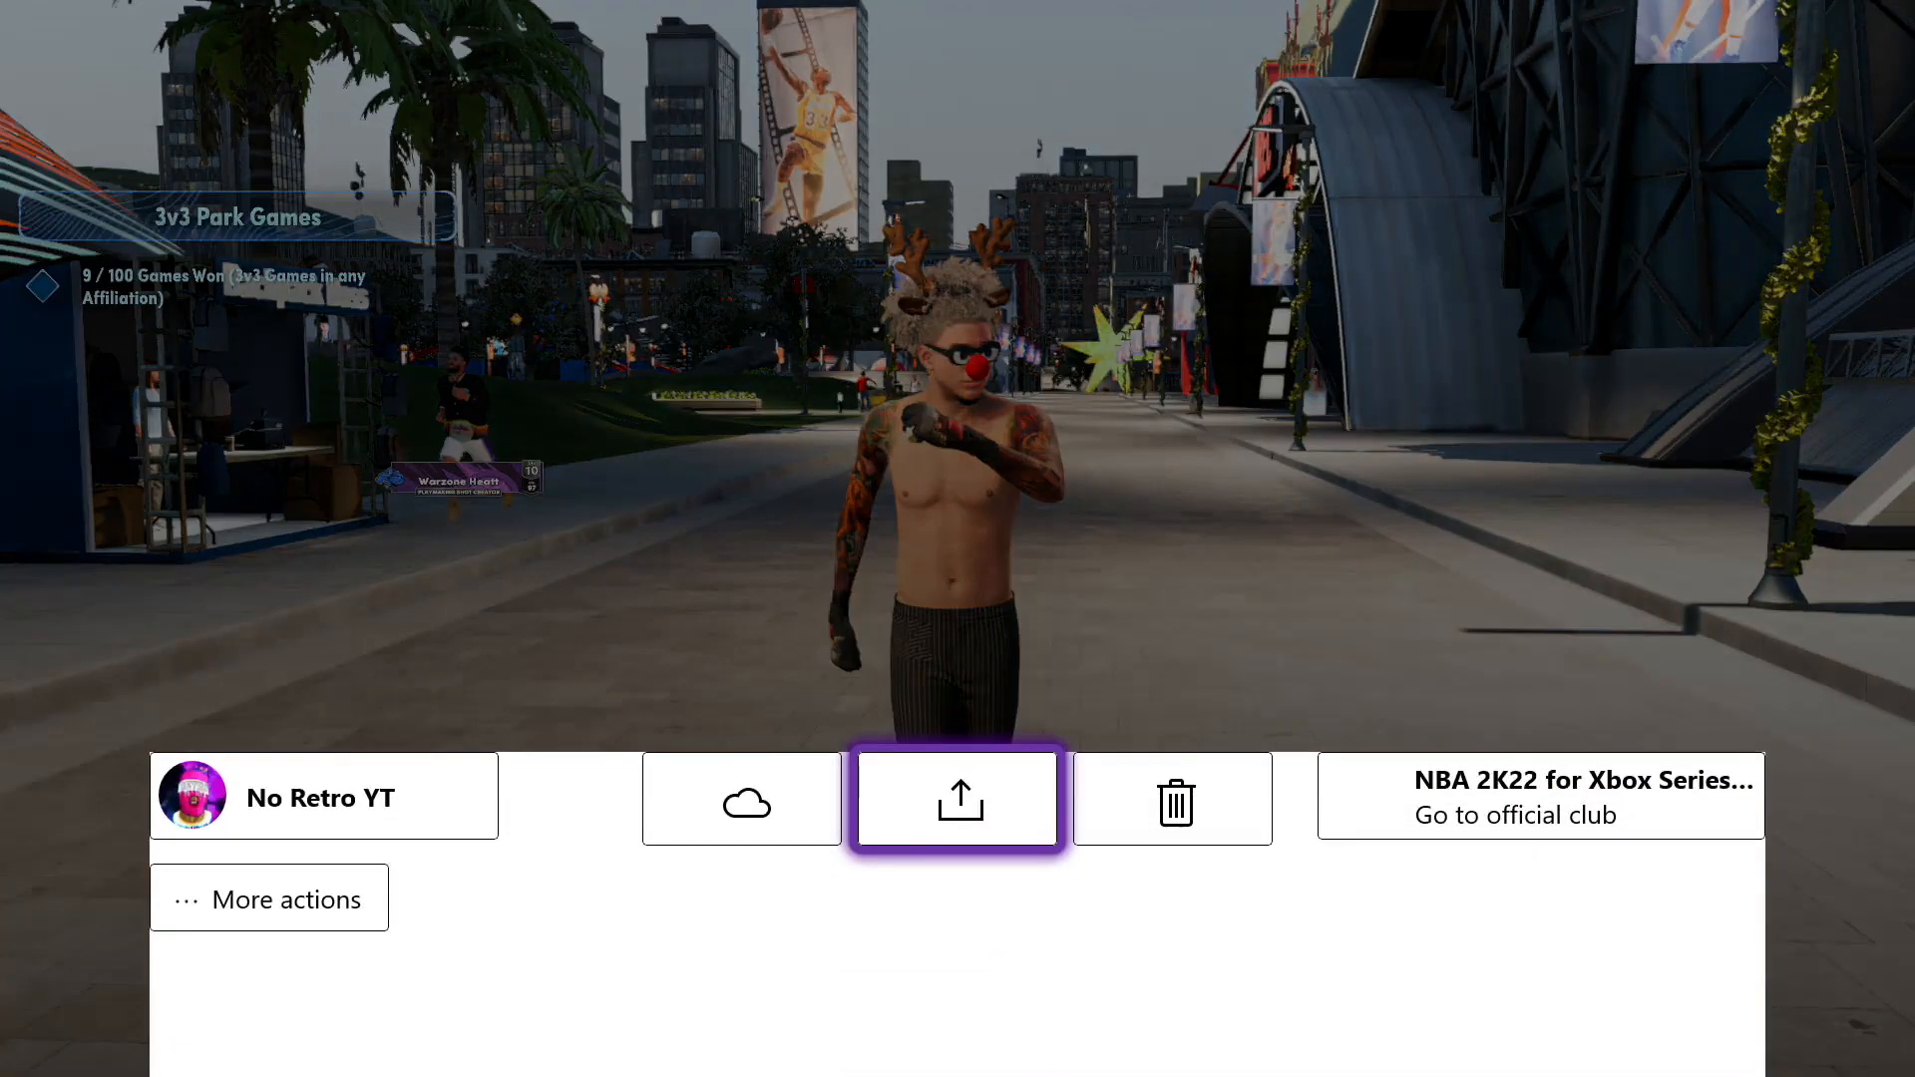
Share the captured screenshot of the player by uploading it to OneDrive.
key("Return")
key("Down")
key("Down")
key("Down")
key("Down")
key("Down")
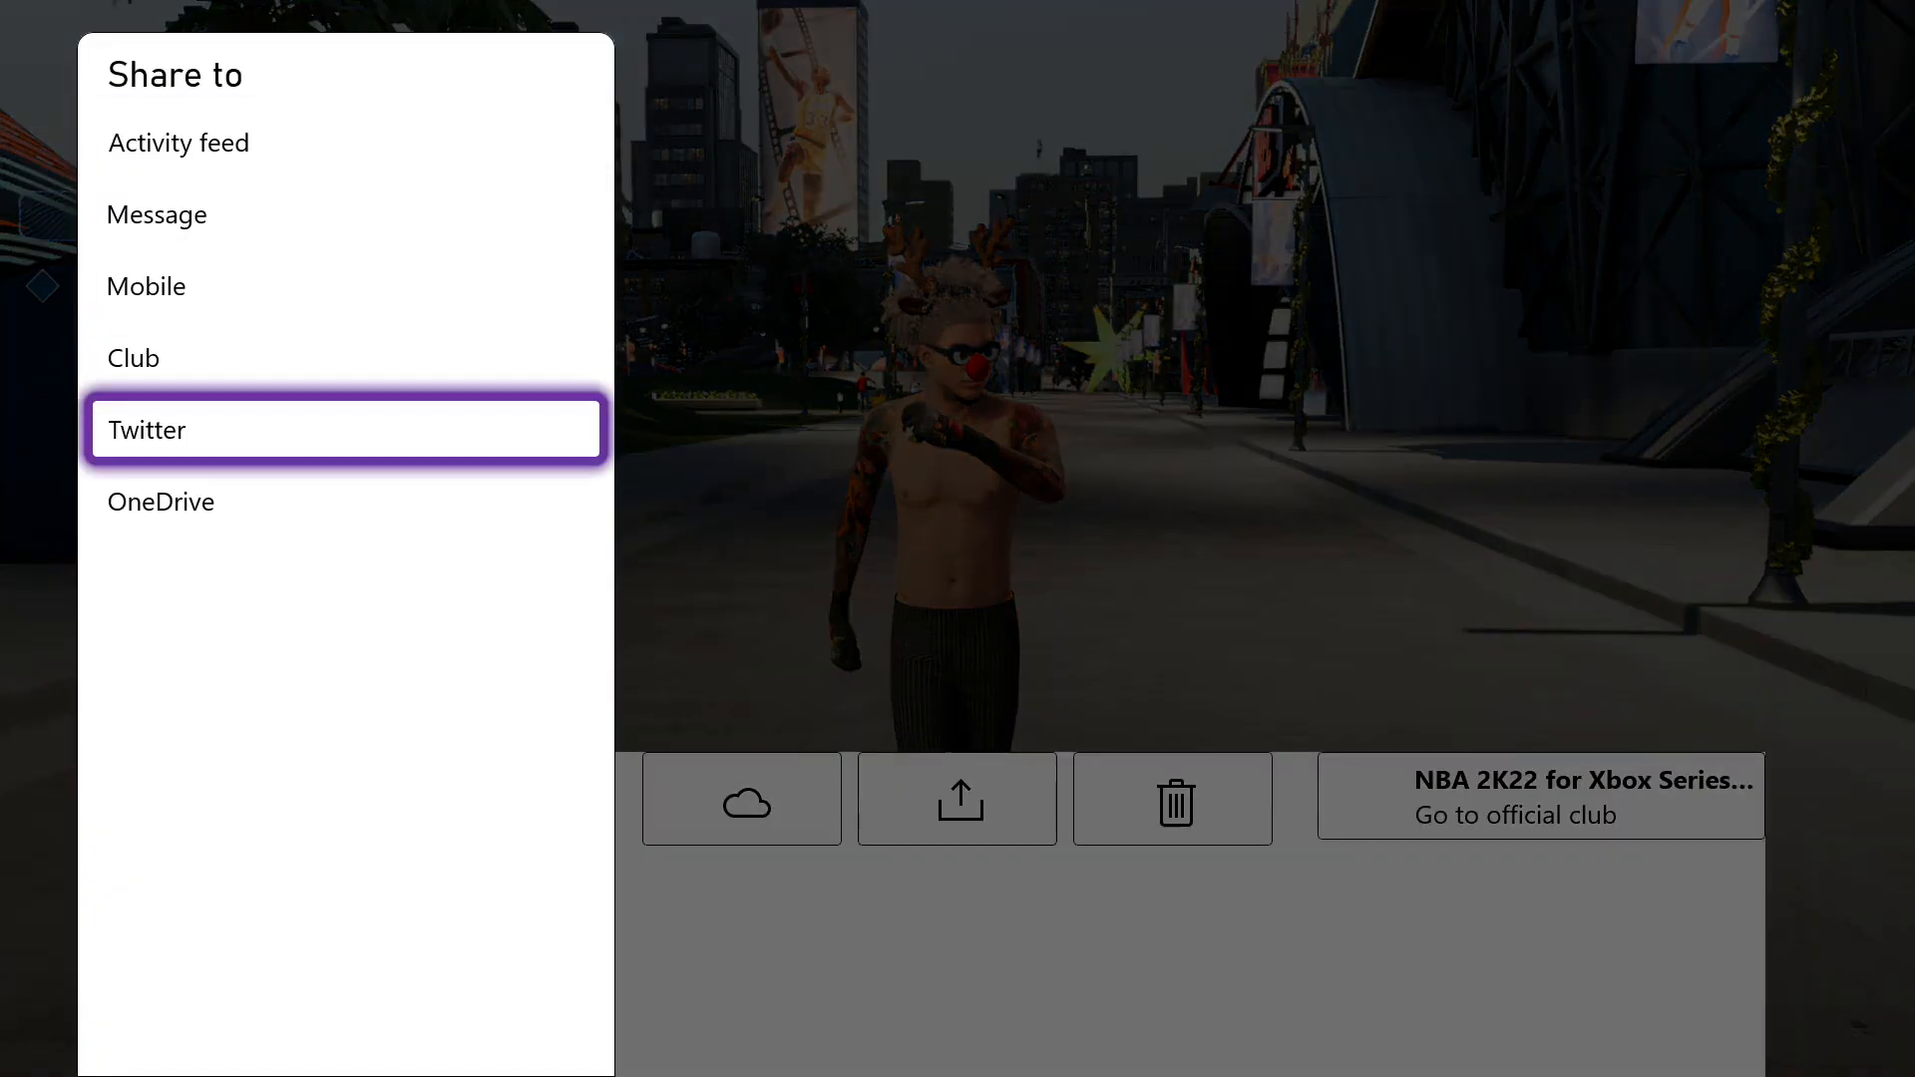
key("Return")
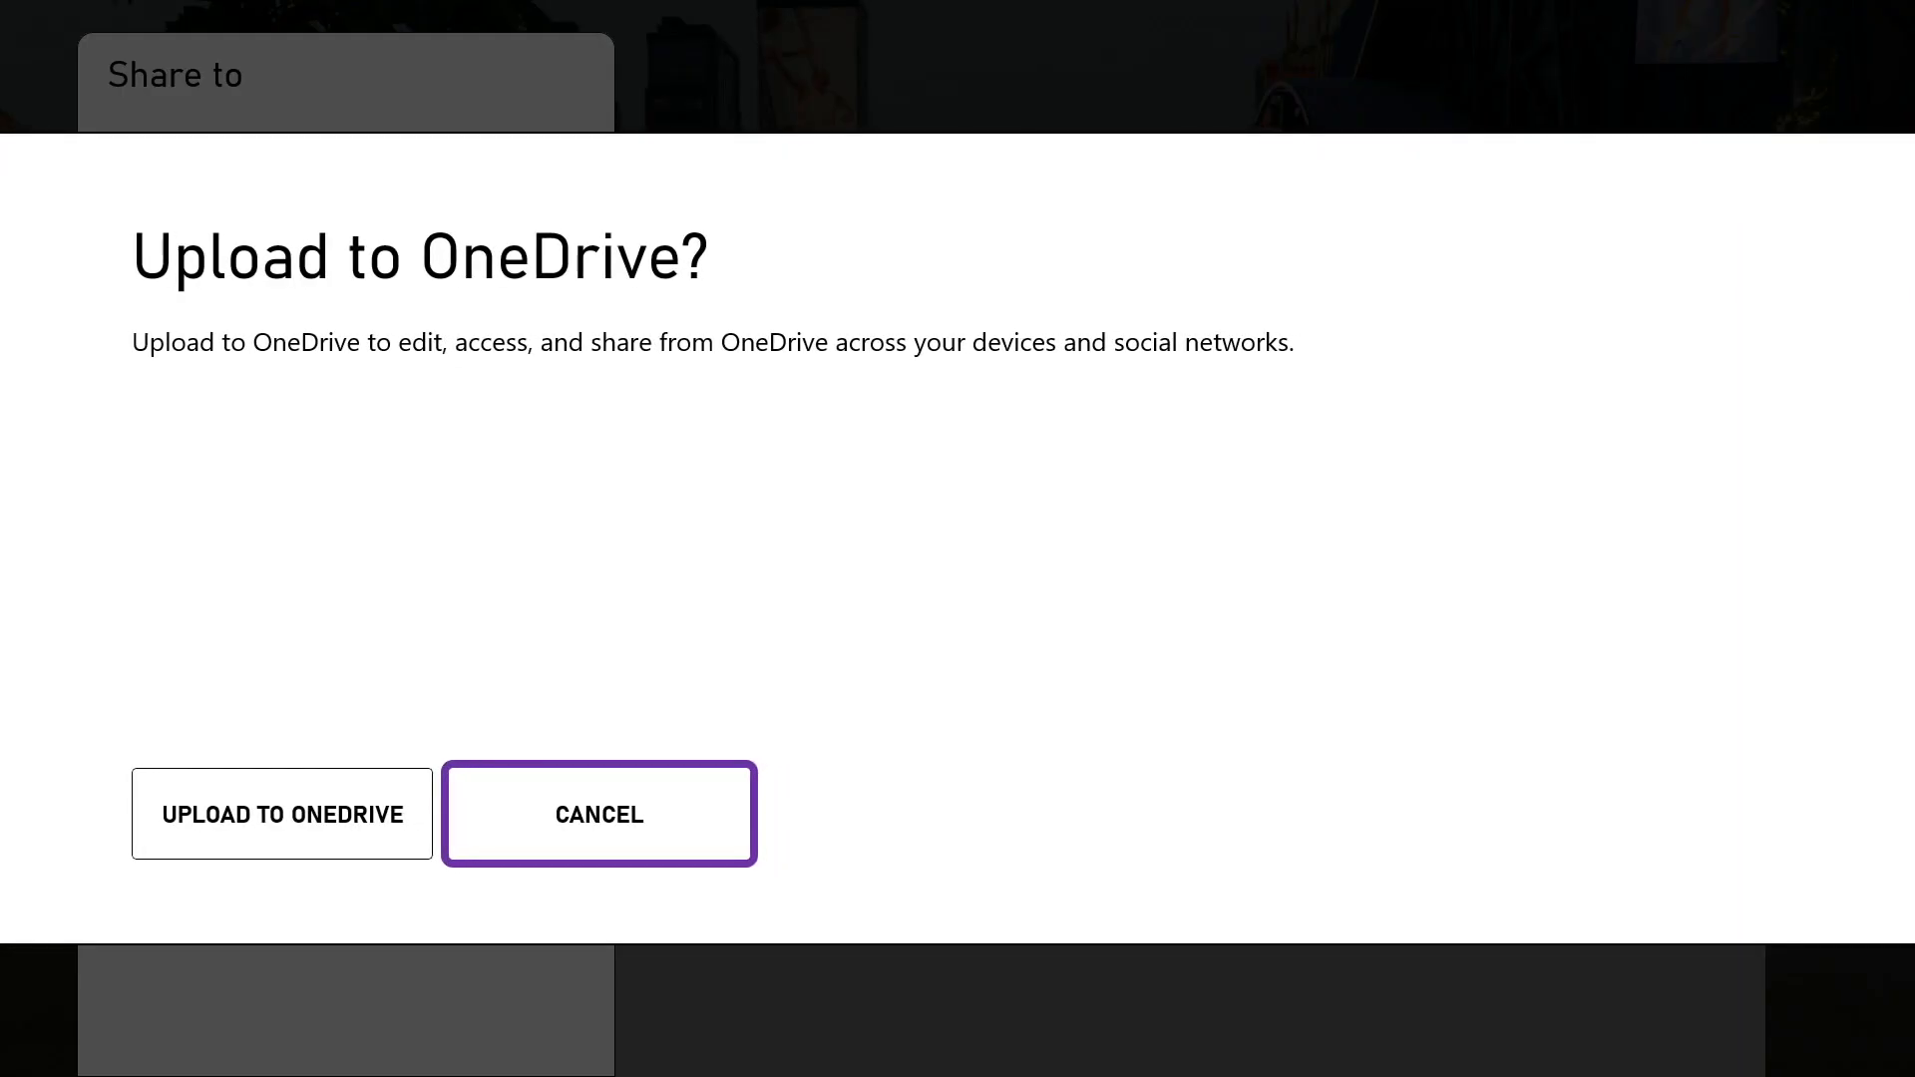
key("Left")
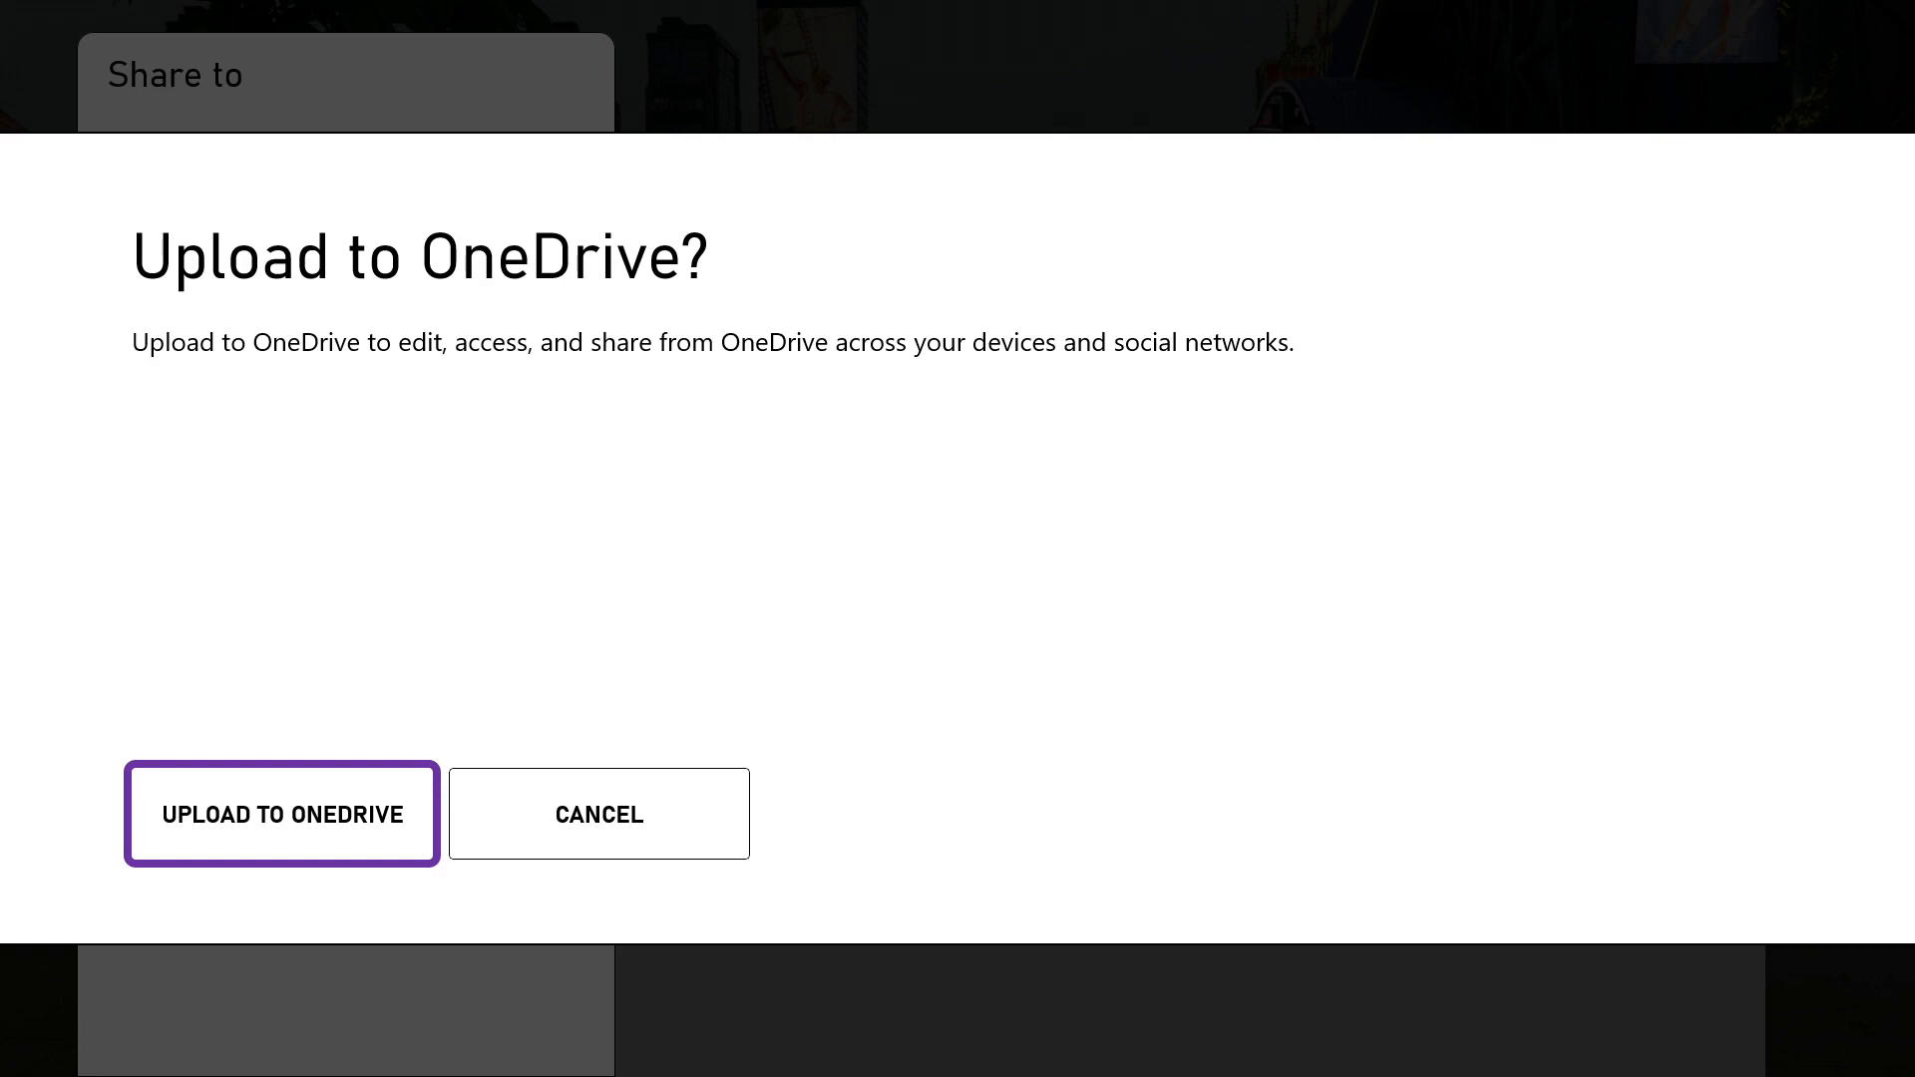
key("Return")
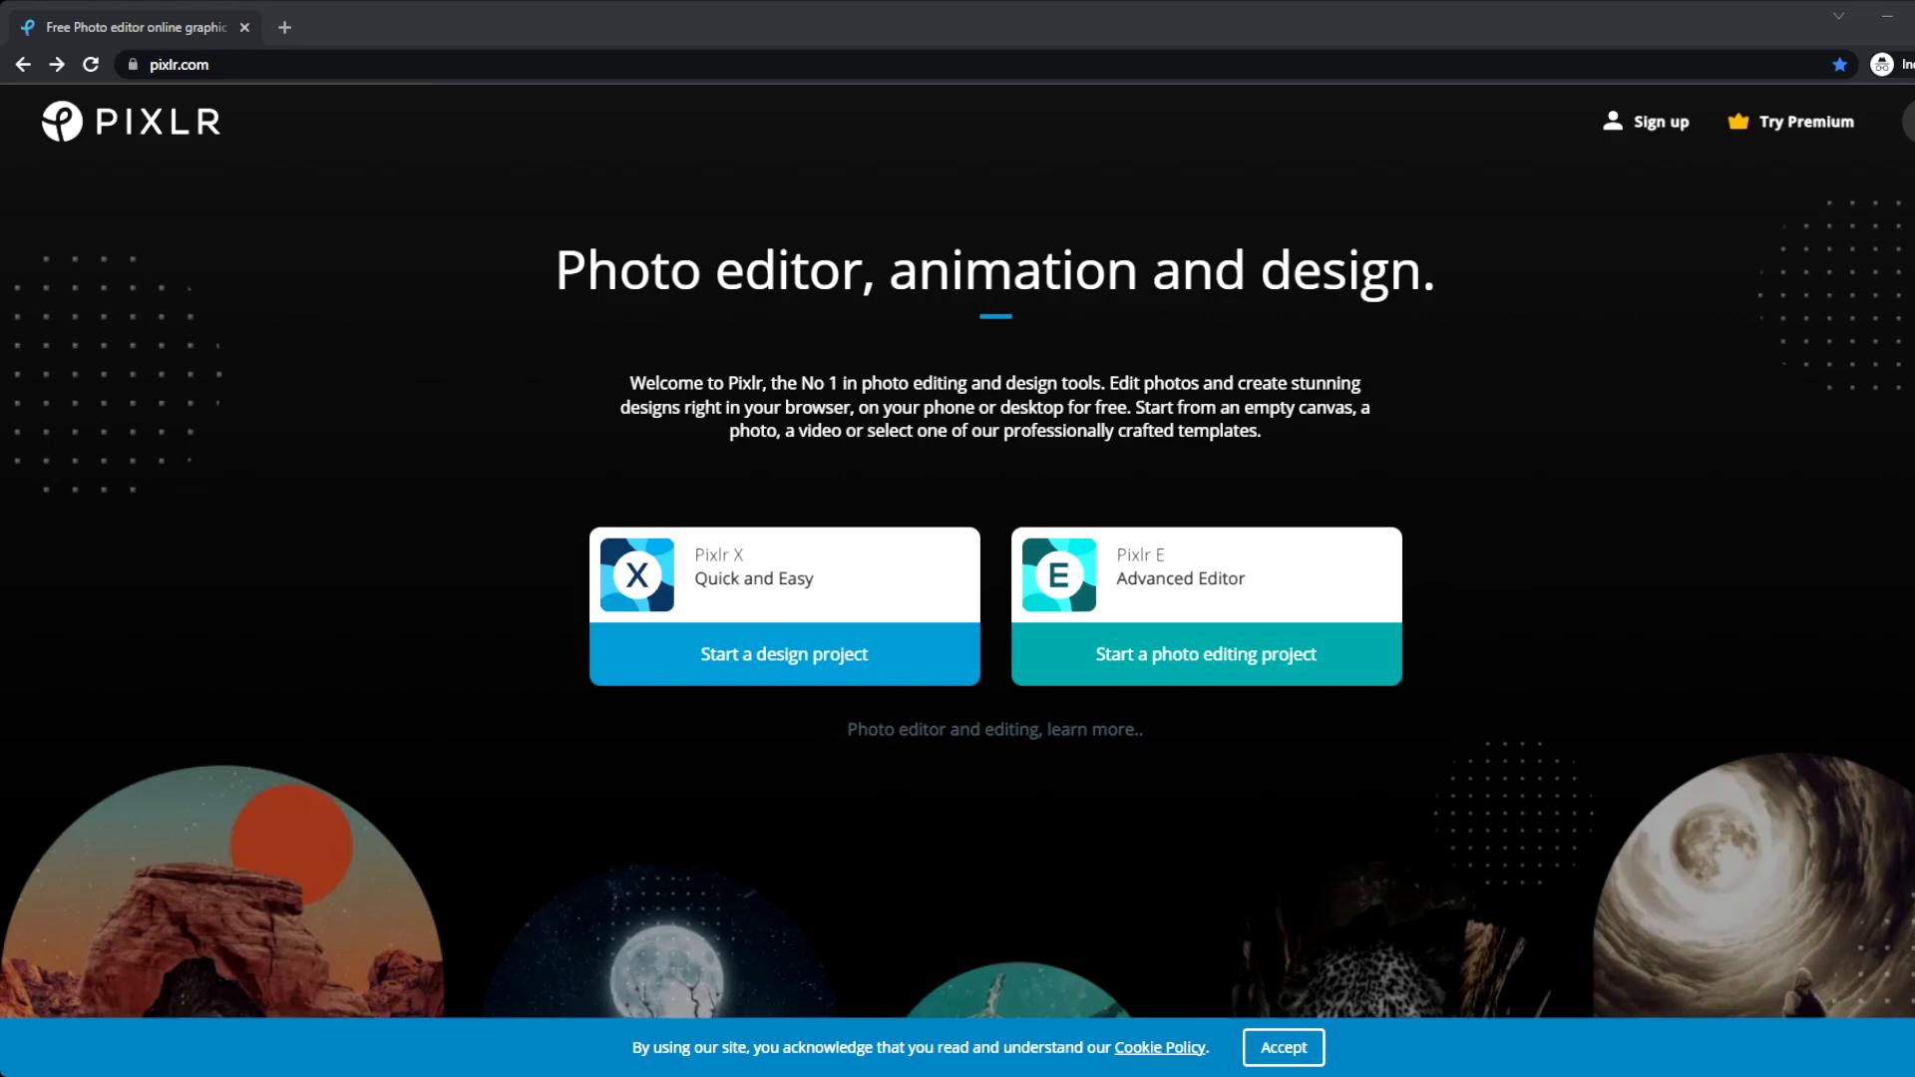
Switch to Pixlr in the browser, start a Pixlr E photo editing project and open the player screenshot.
left_click(1206, 654)
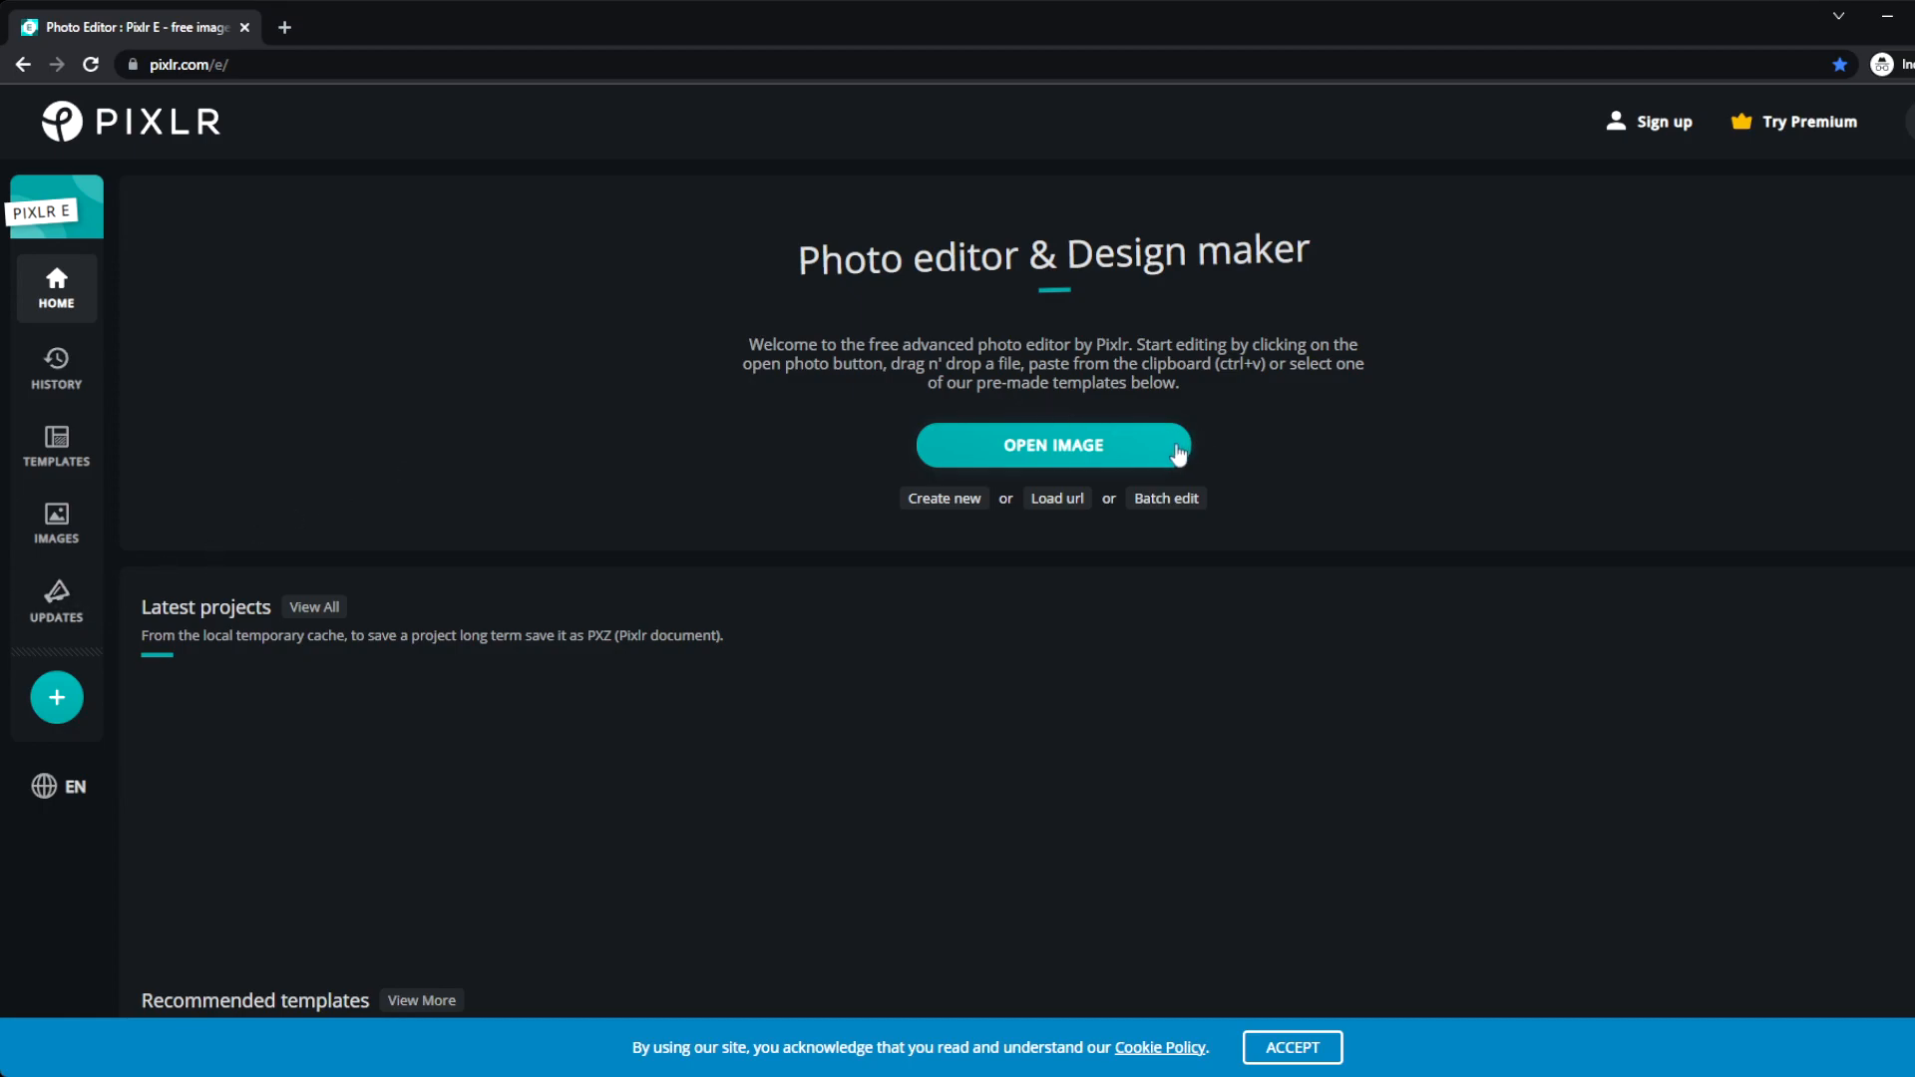
left_click(1176, 447)
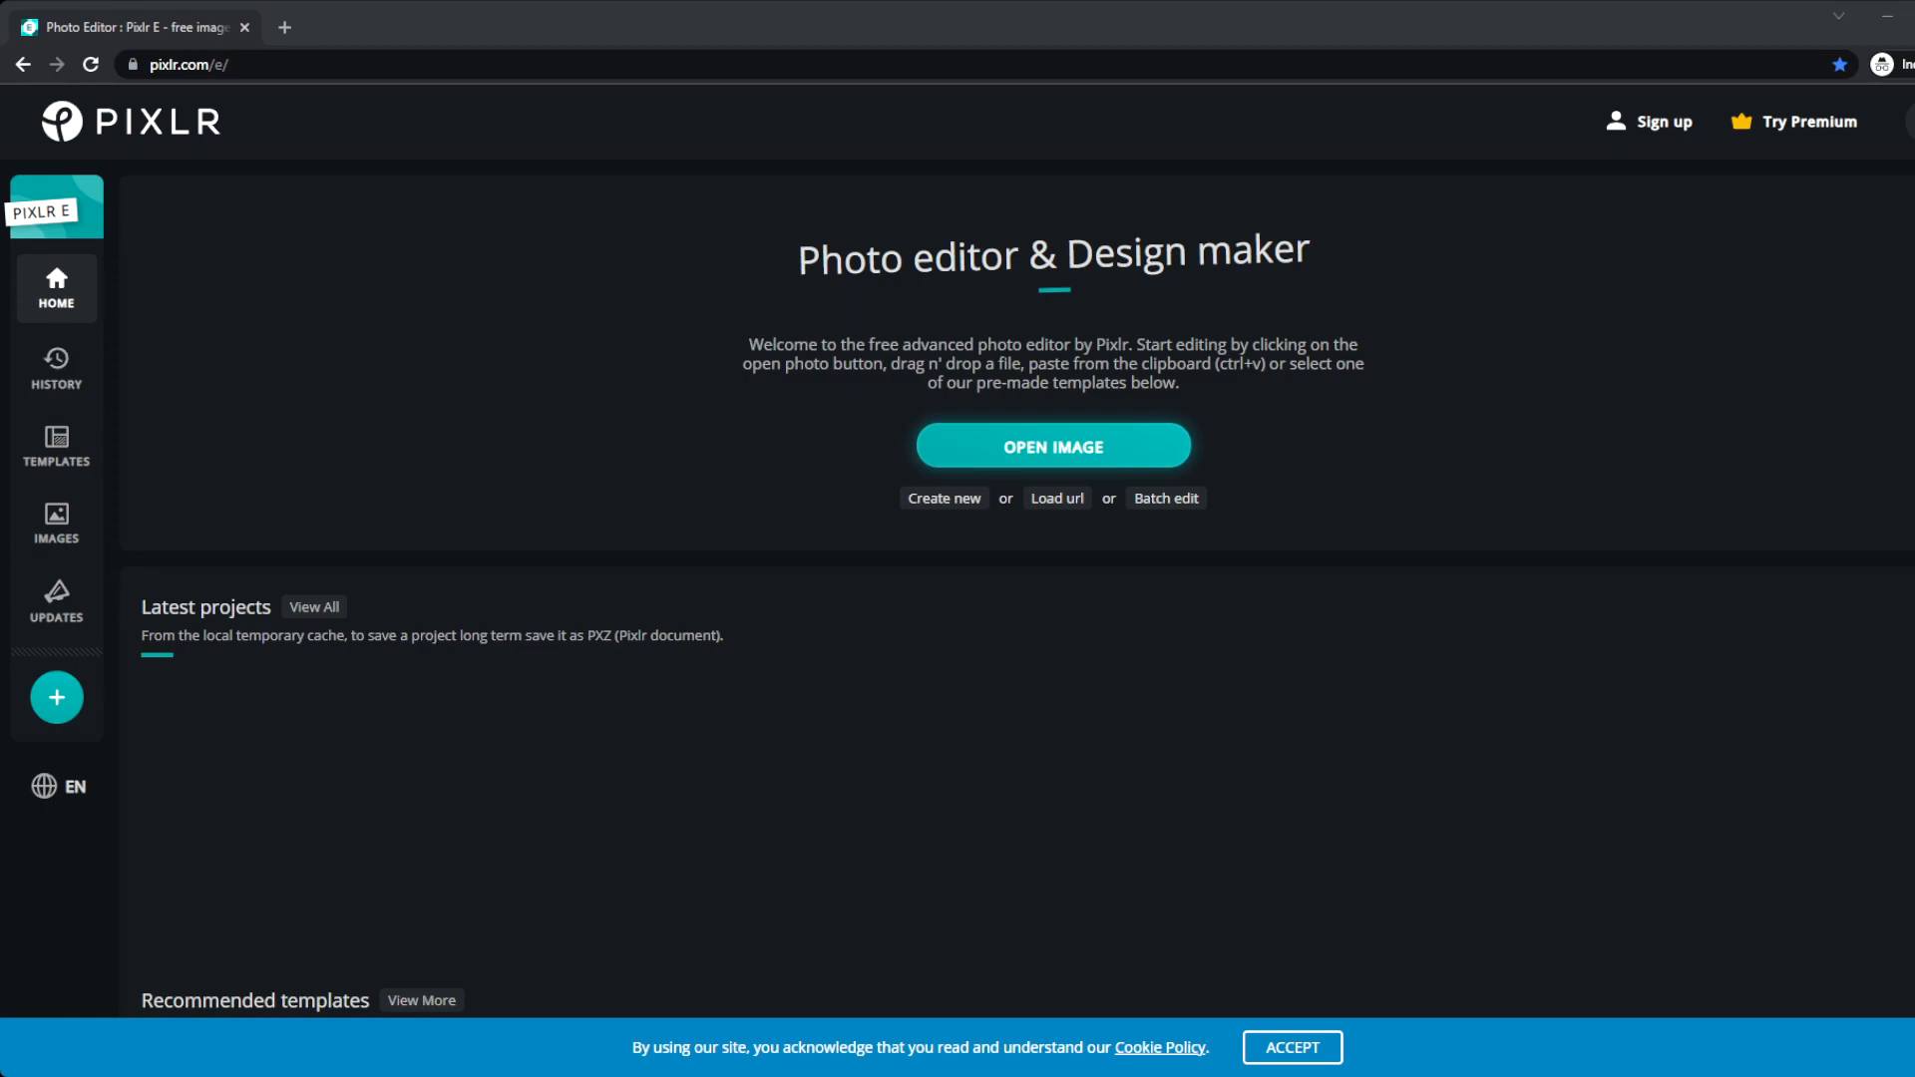
left_click(1264, 765)
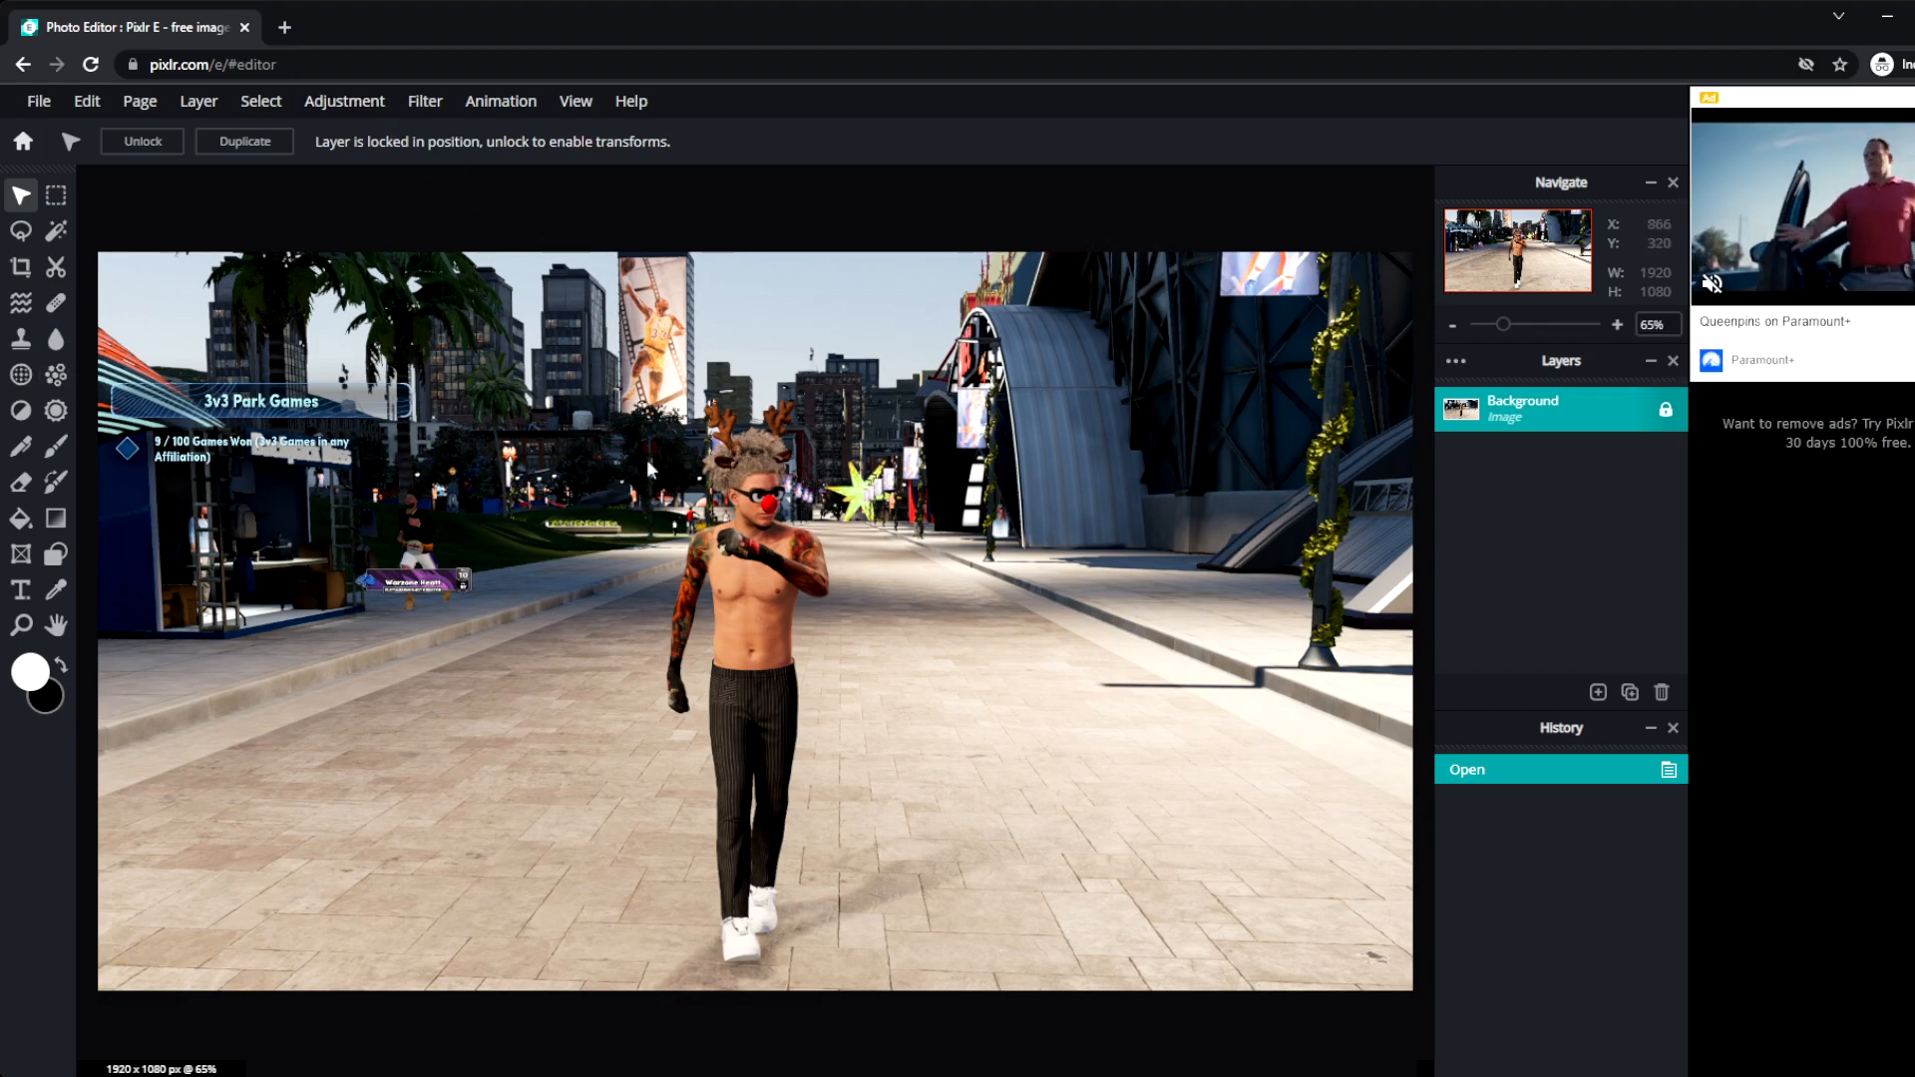
scroll(804, 617, "down", 2)
scroll(804, 616, "up", 2)
scroll(806, 614, "down", 1)
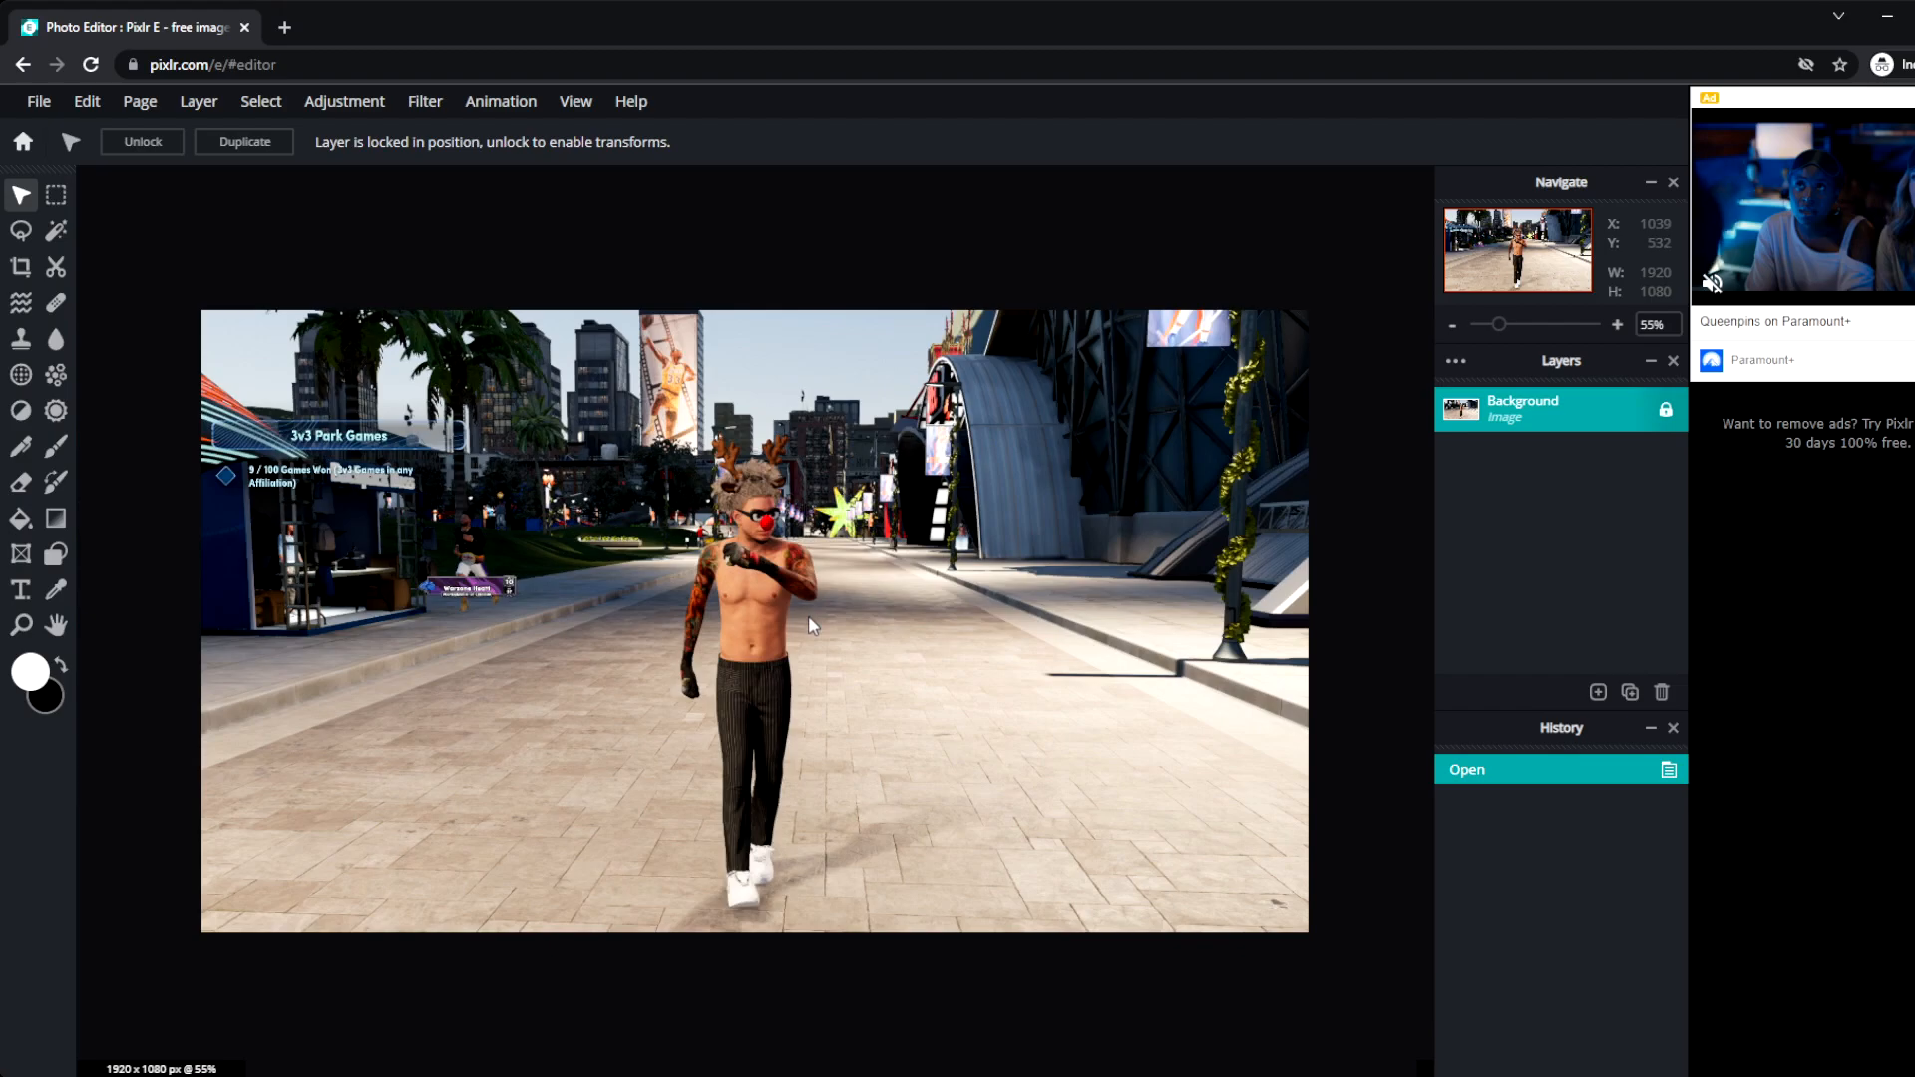
scroll(804, 622, "up", 1)
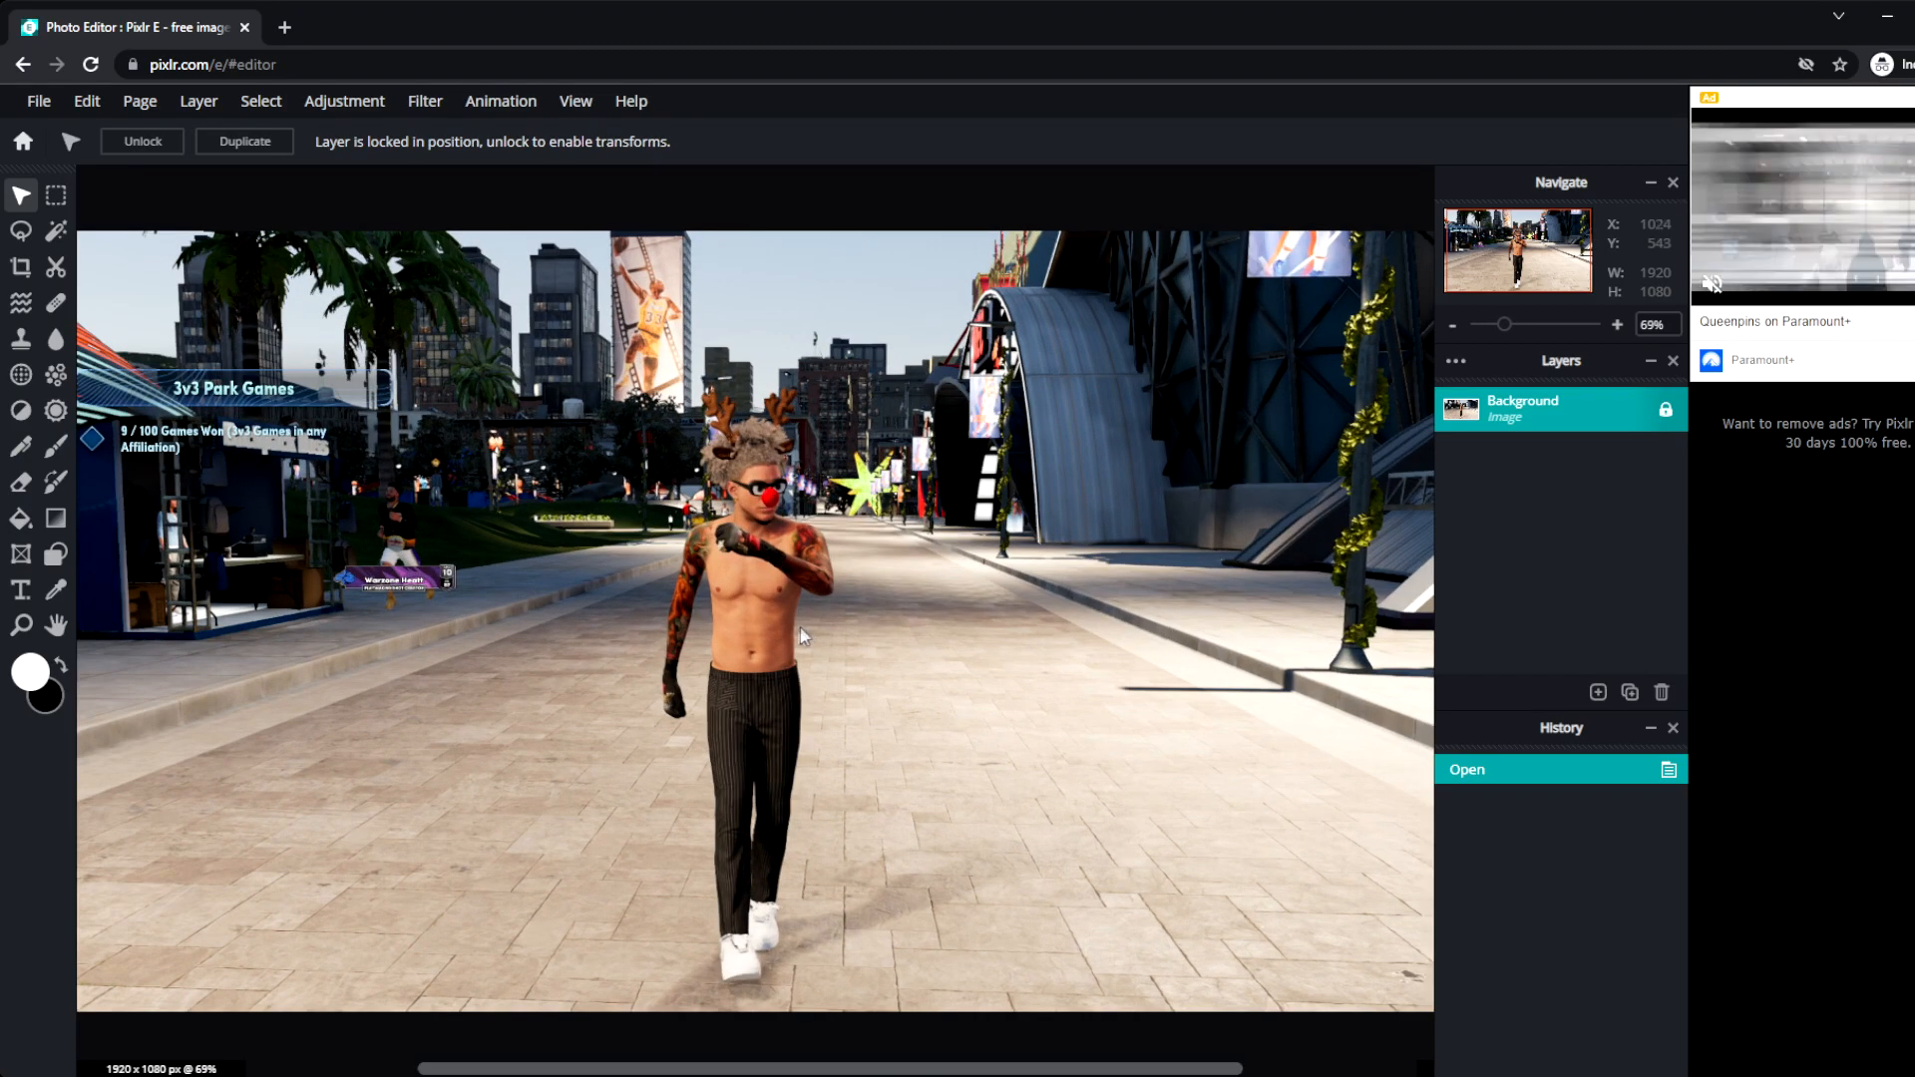
scroll(814, 696, "down", 1)
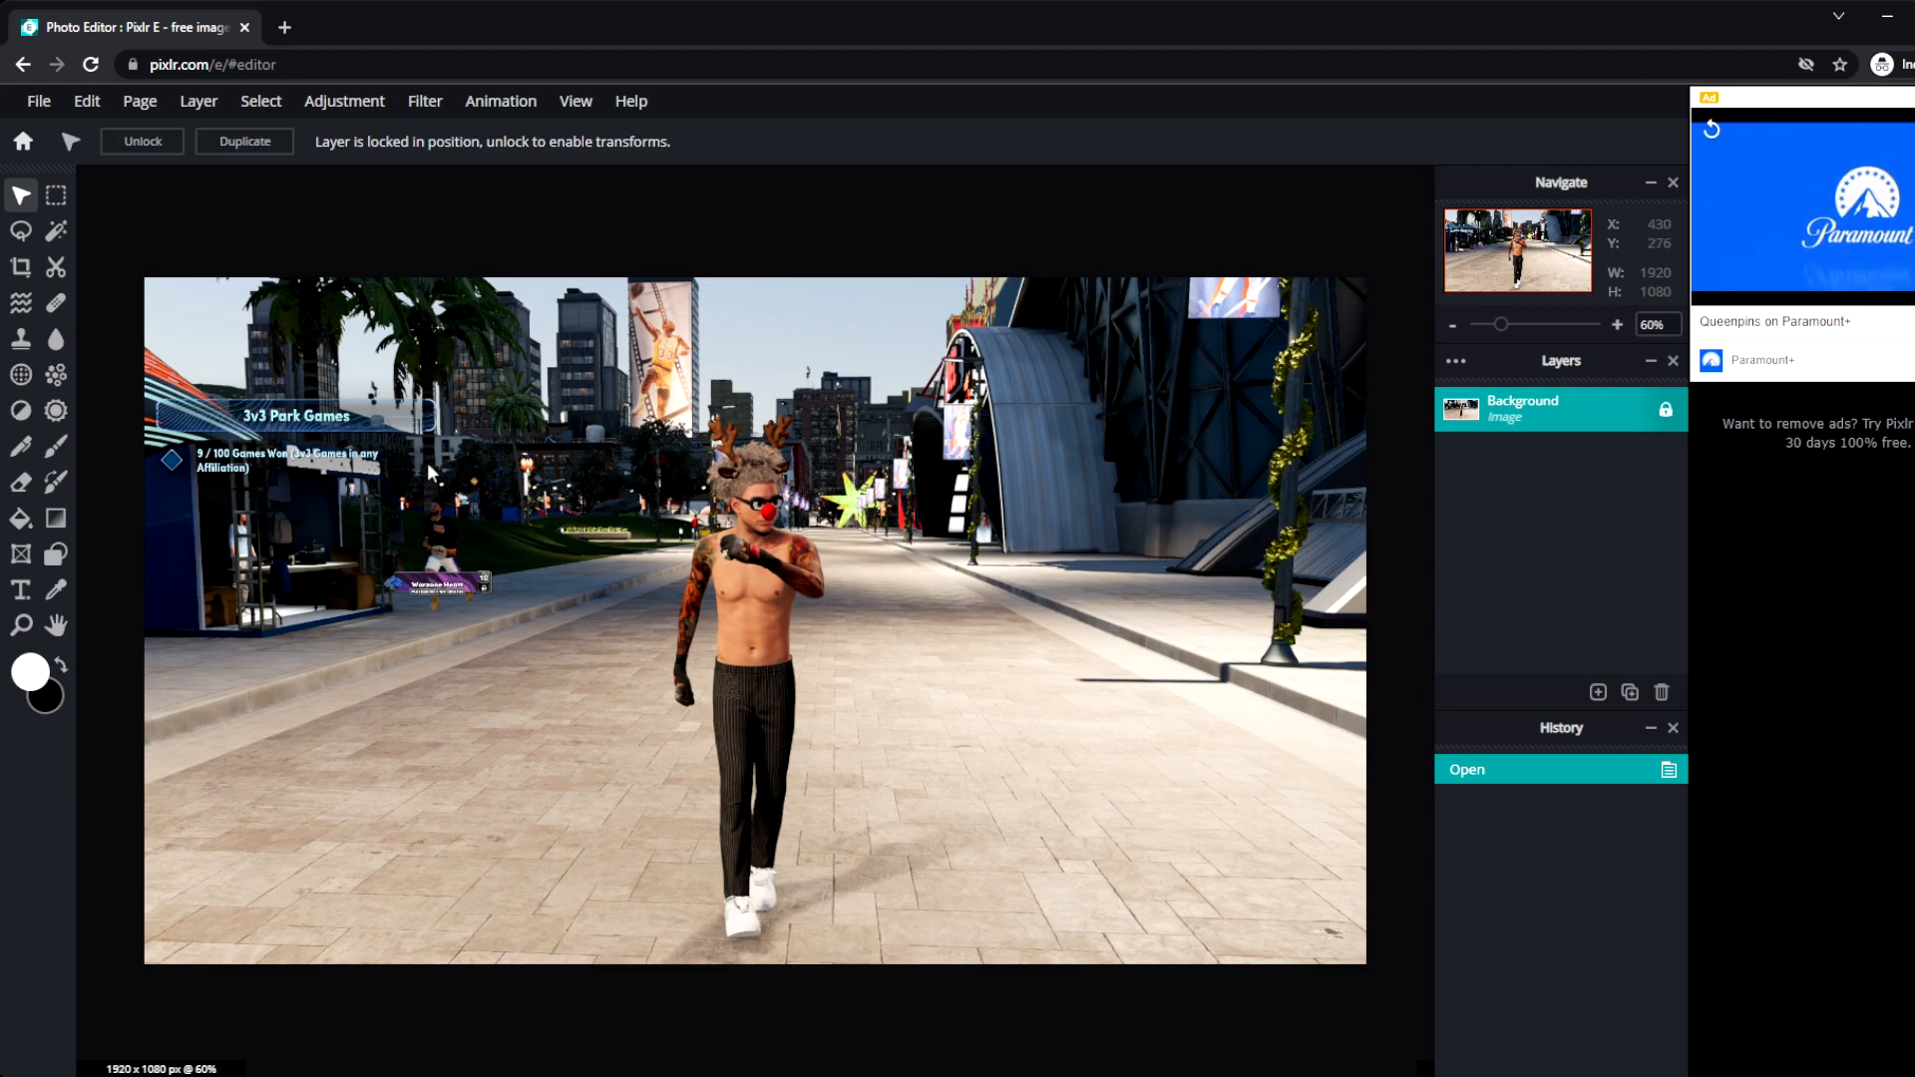
scroll(668, 568, "up", 3)
scroll(680, 579, "down", 2)
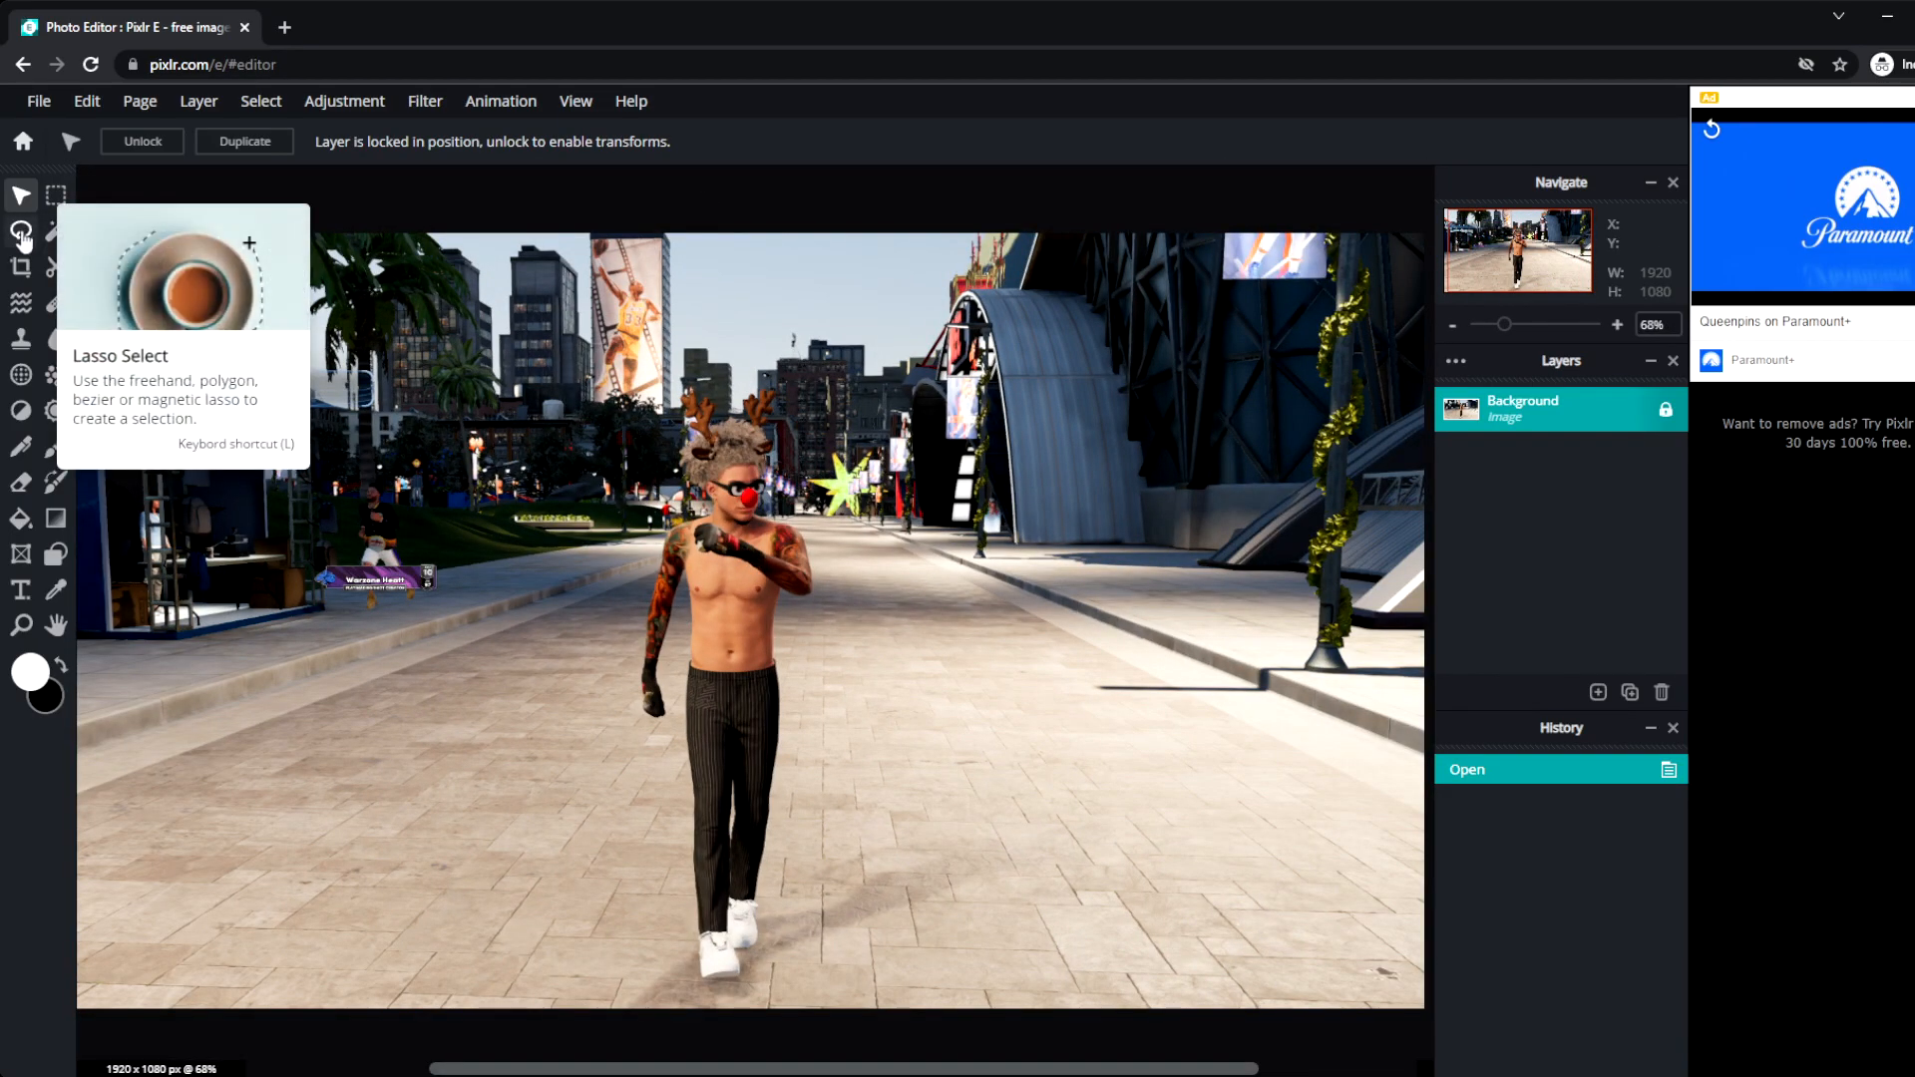
Unlock the Background layer, and add an empty layer placed beneath it.
left_click(1665, 413)
left_click(1597, 691)
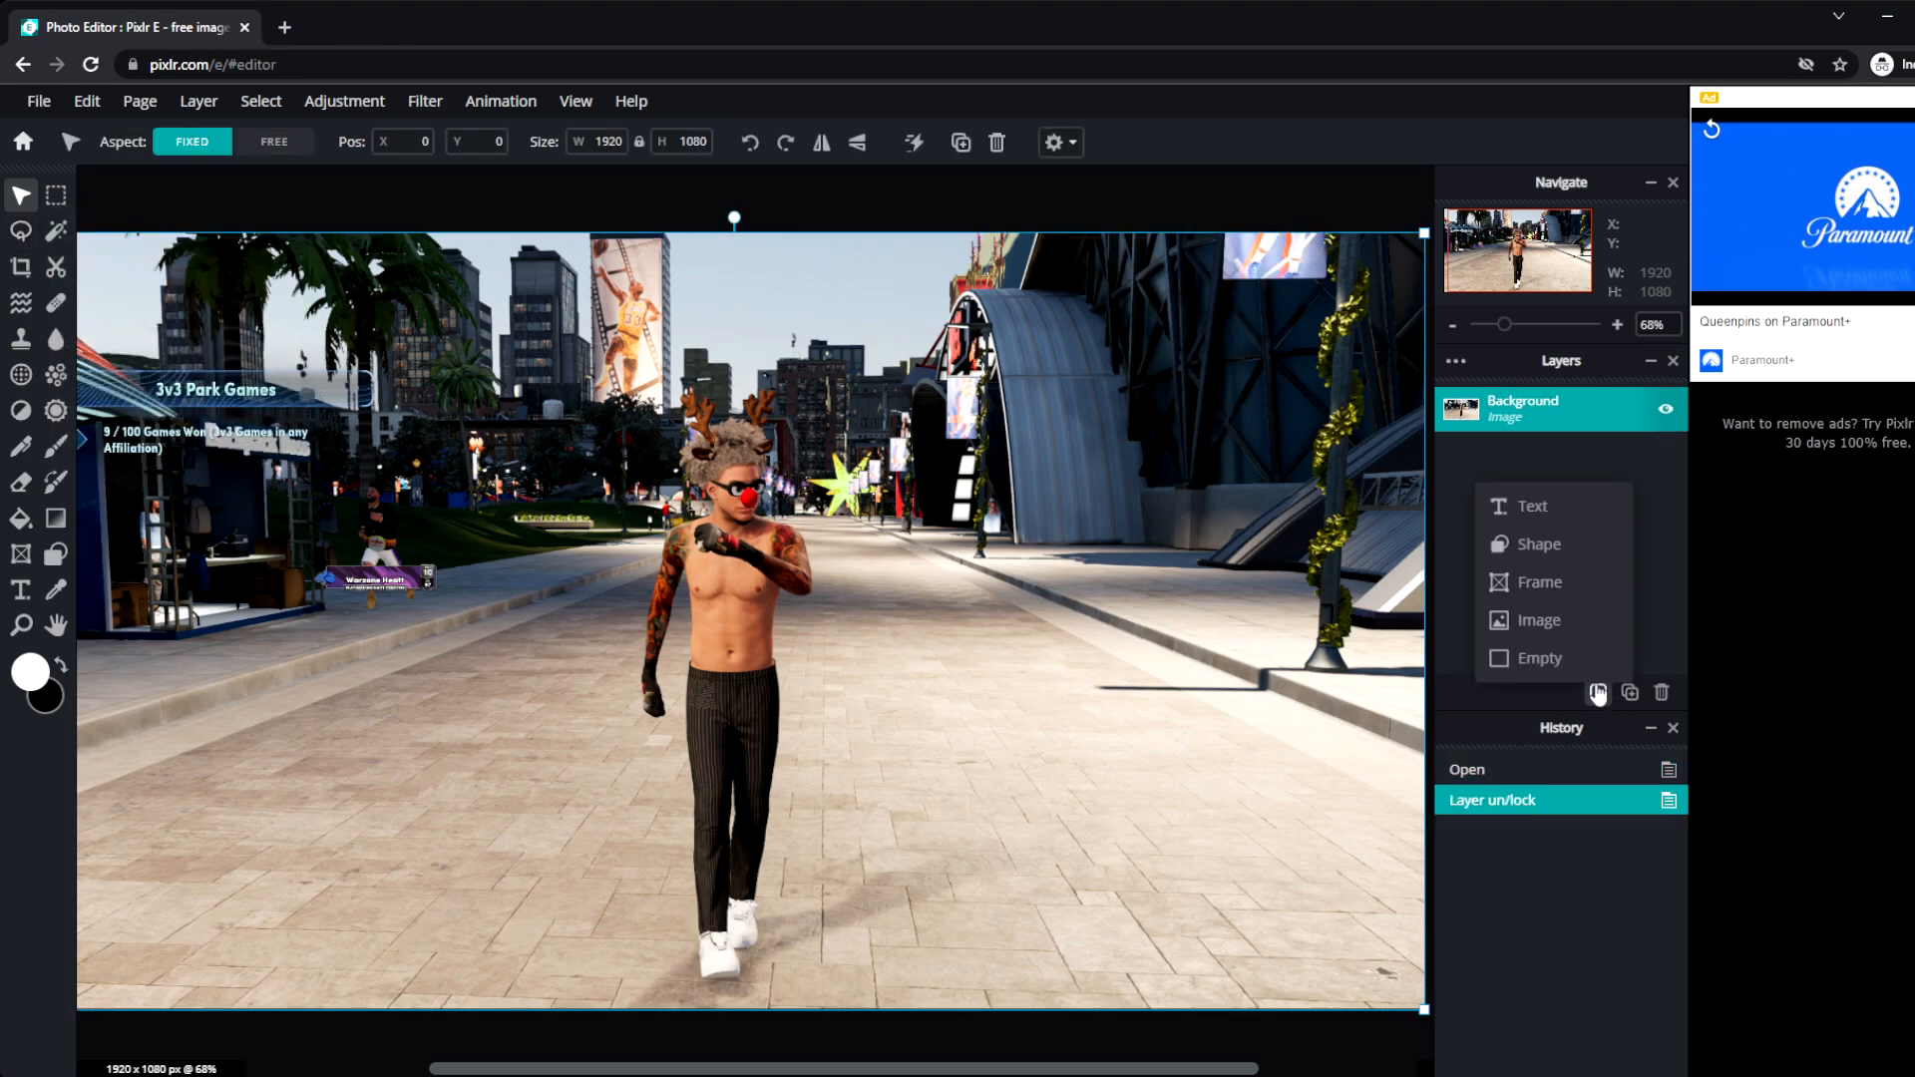
left_click(1588, 670)
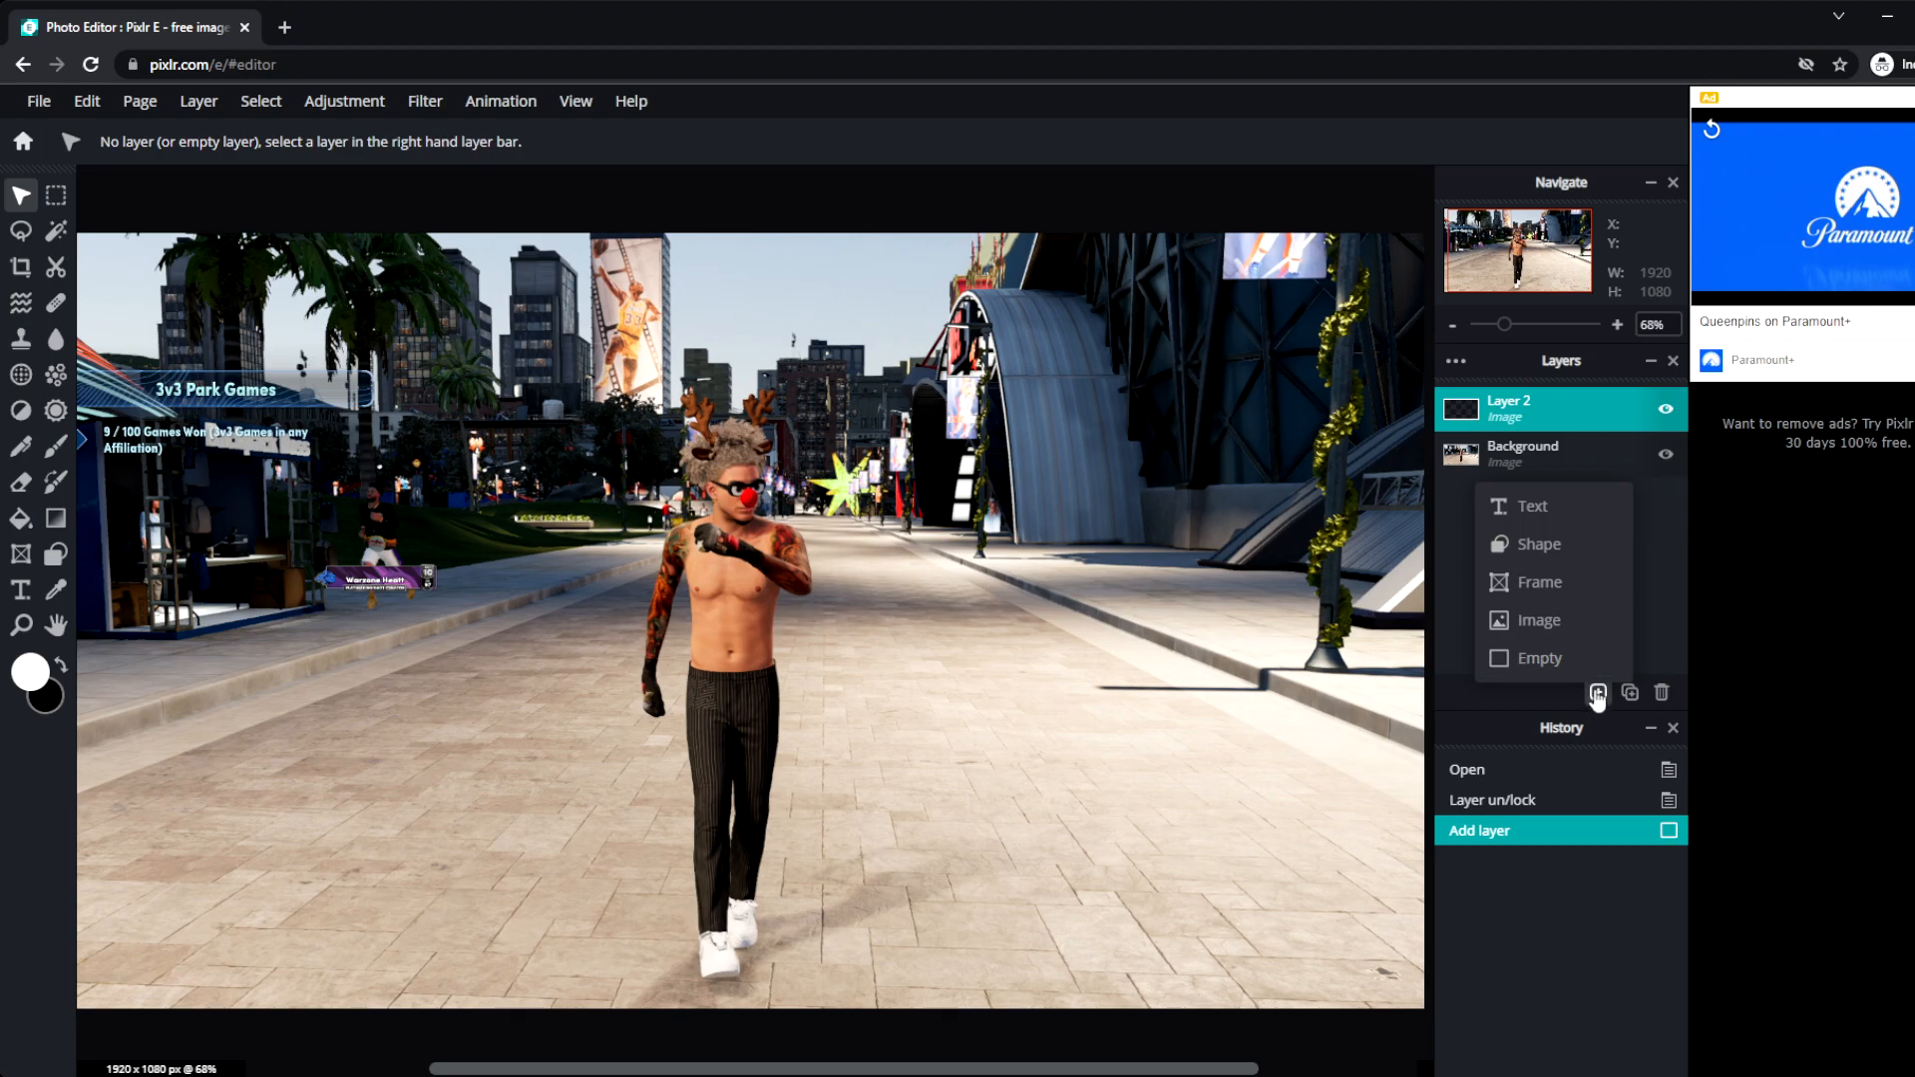
mouse_move(1546, 414)
left_mouse_down()
mouse_move(1552, 487)
mouse_move(1558, 440)
left_mouse_up()
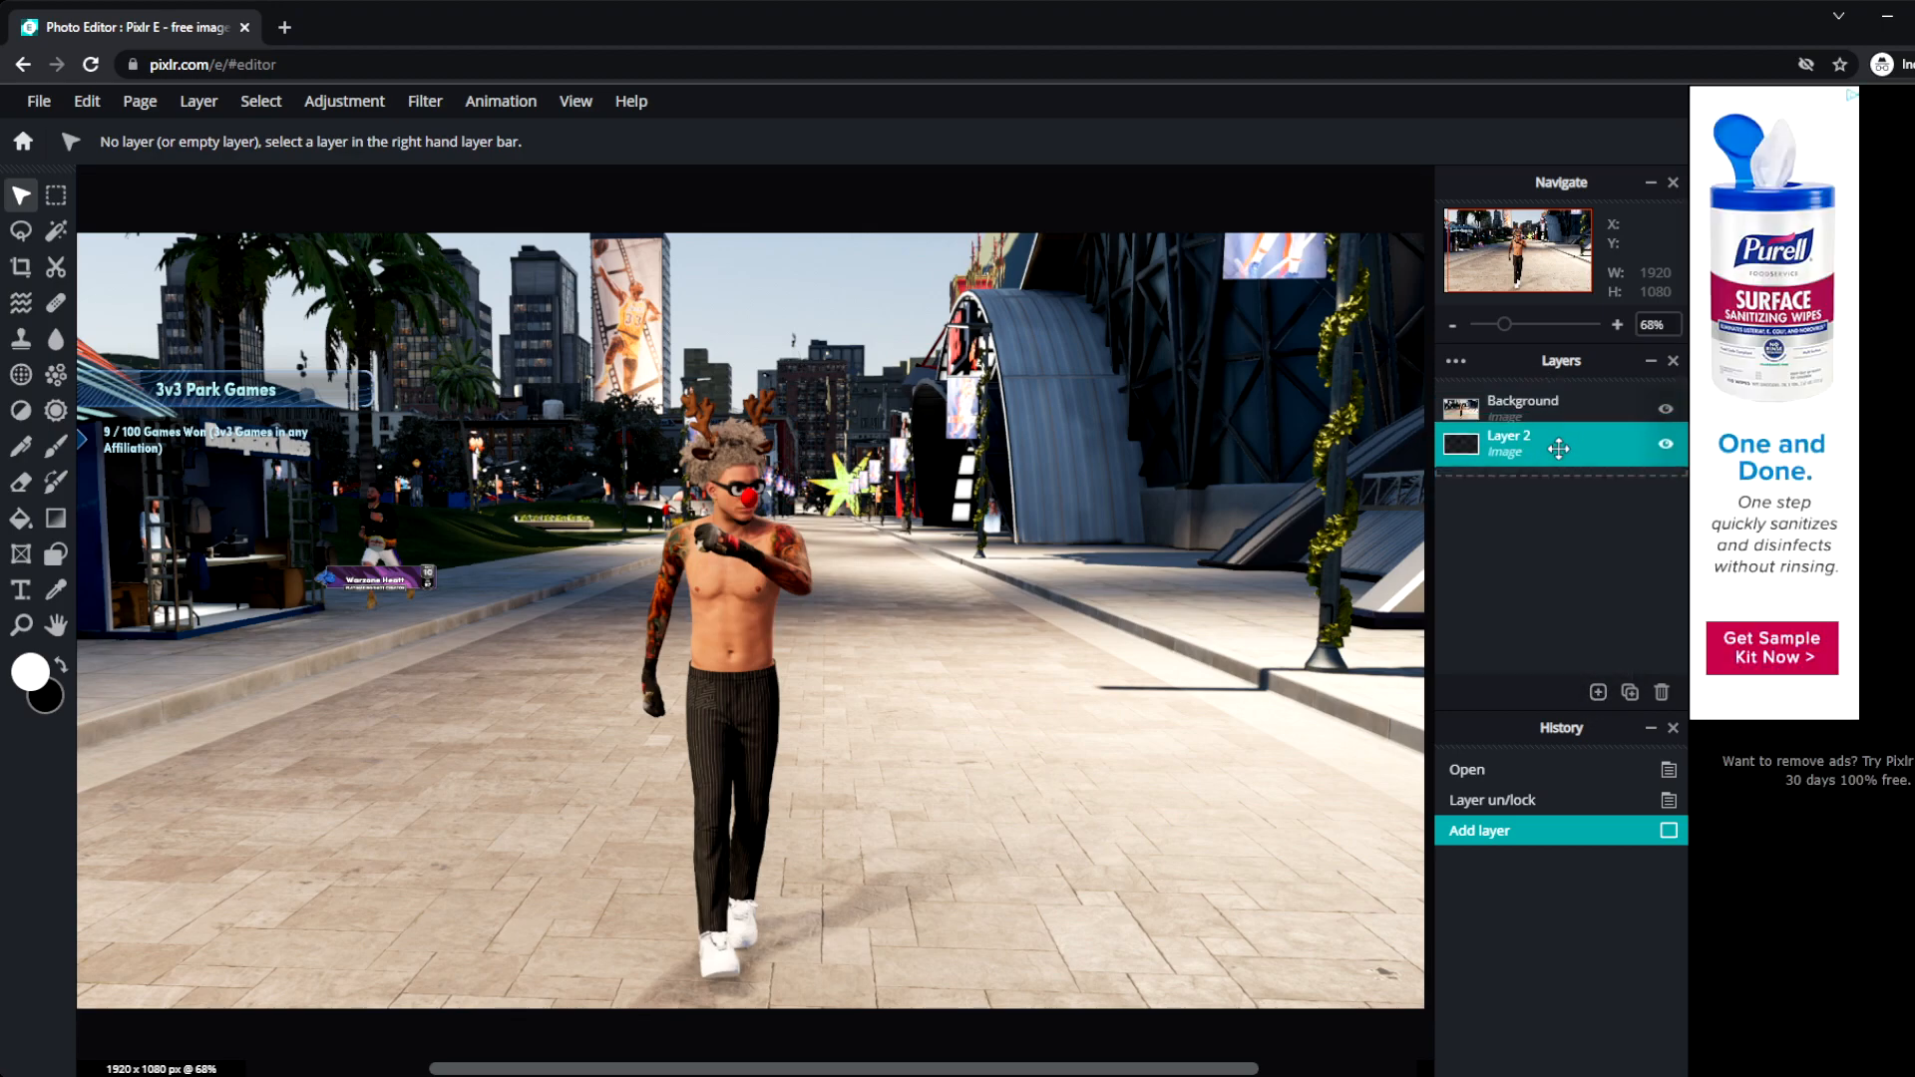
Set up Lasso Select on the Background layer with the polygon type, add-to-selection mode and a feather of 1.
left_click(1566, 415)
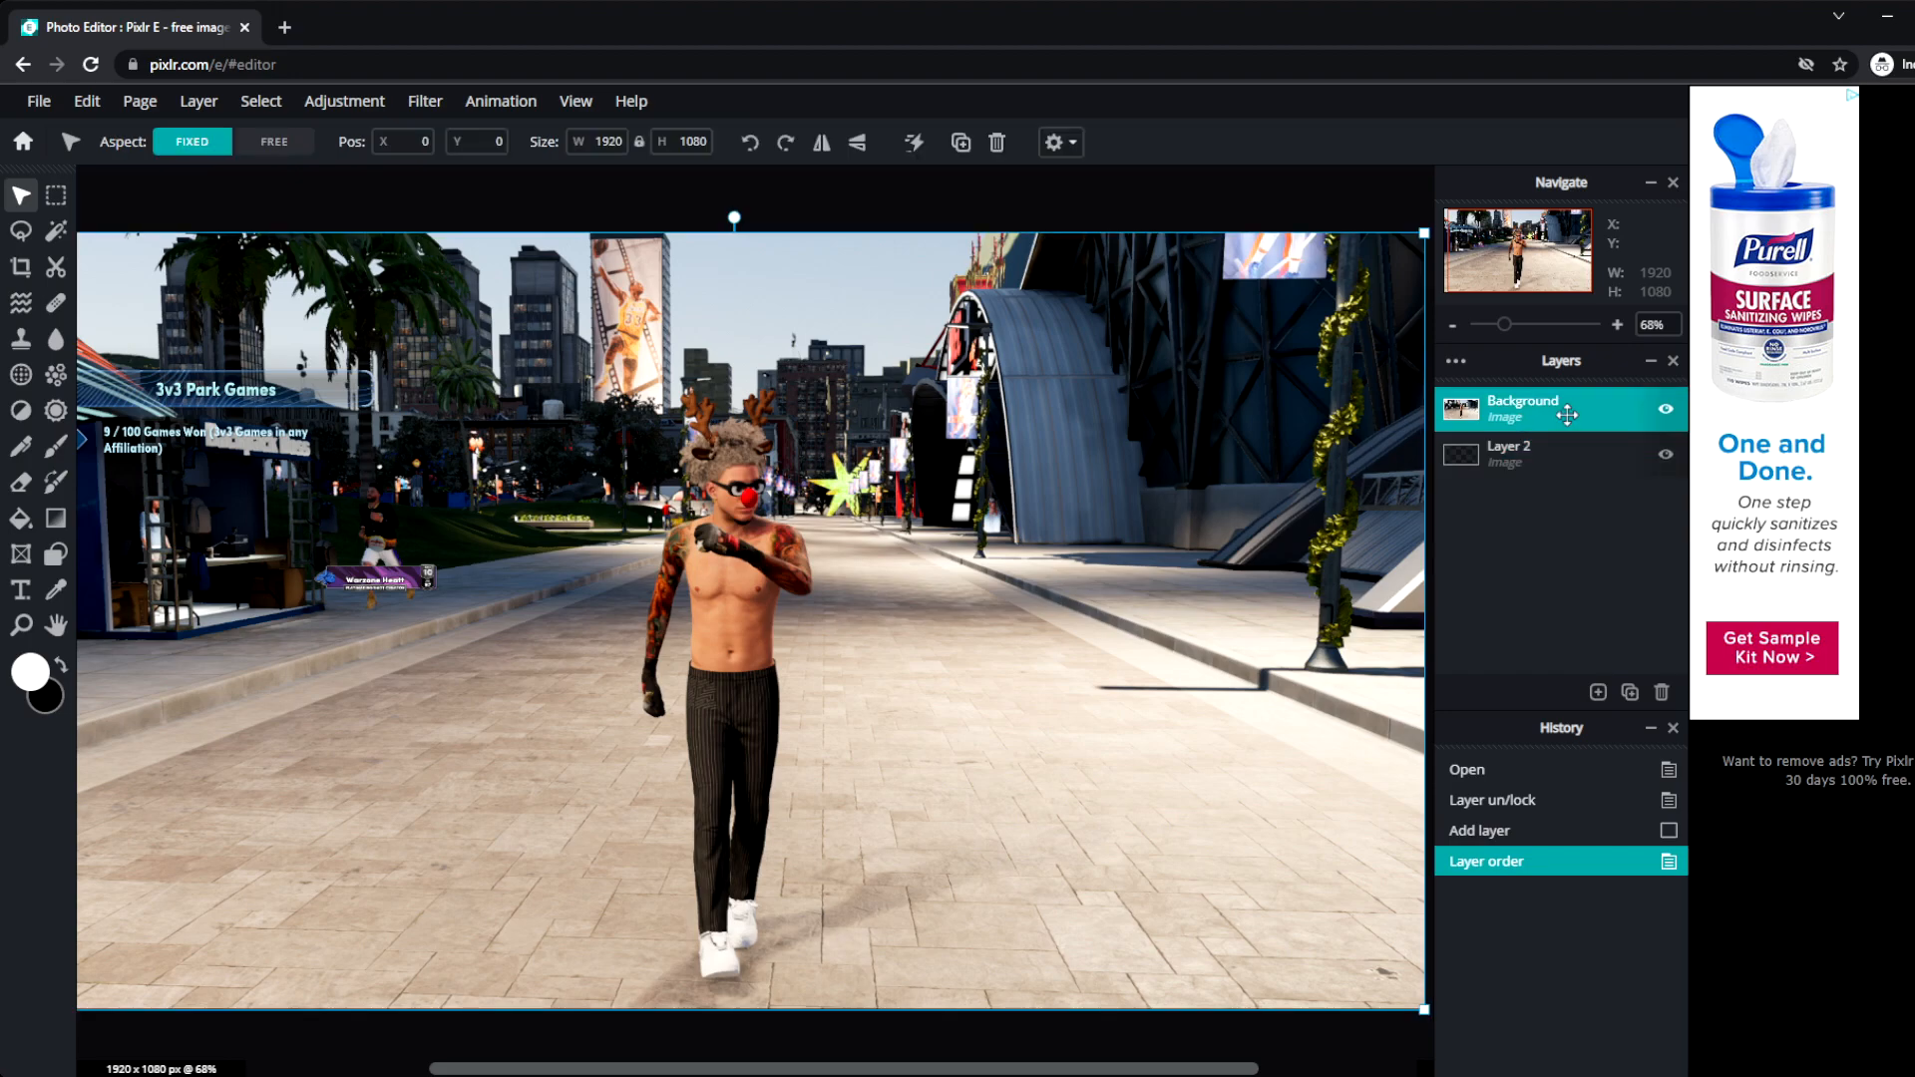
left_click(17, 237)
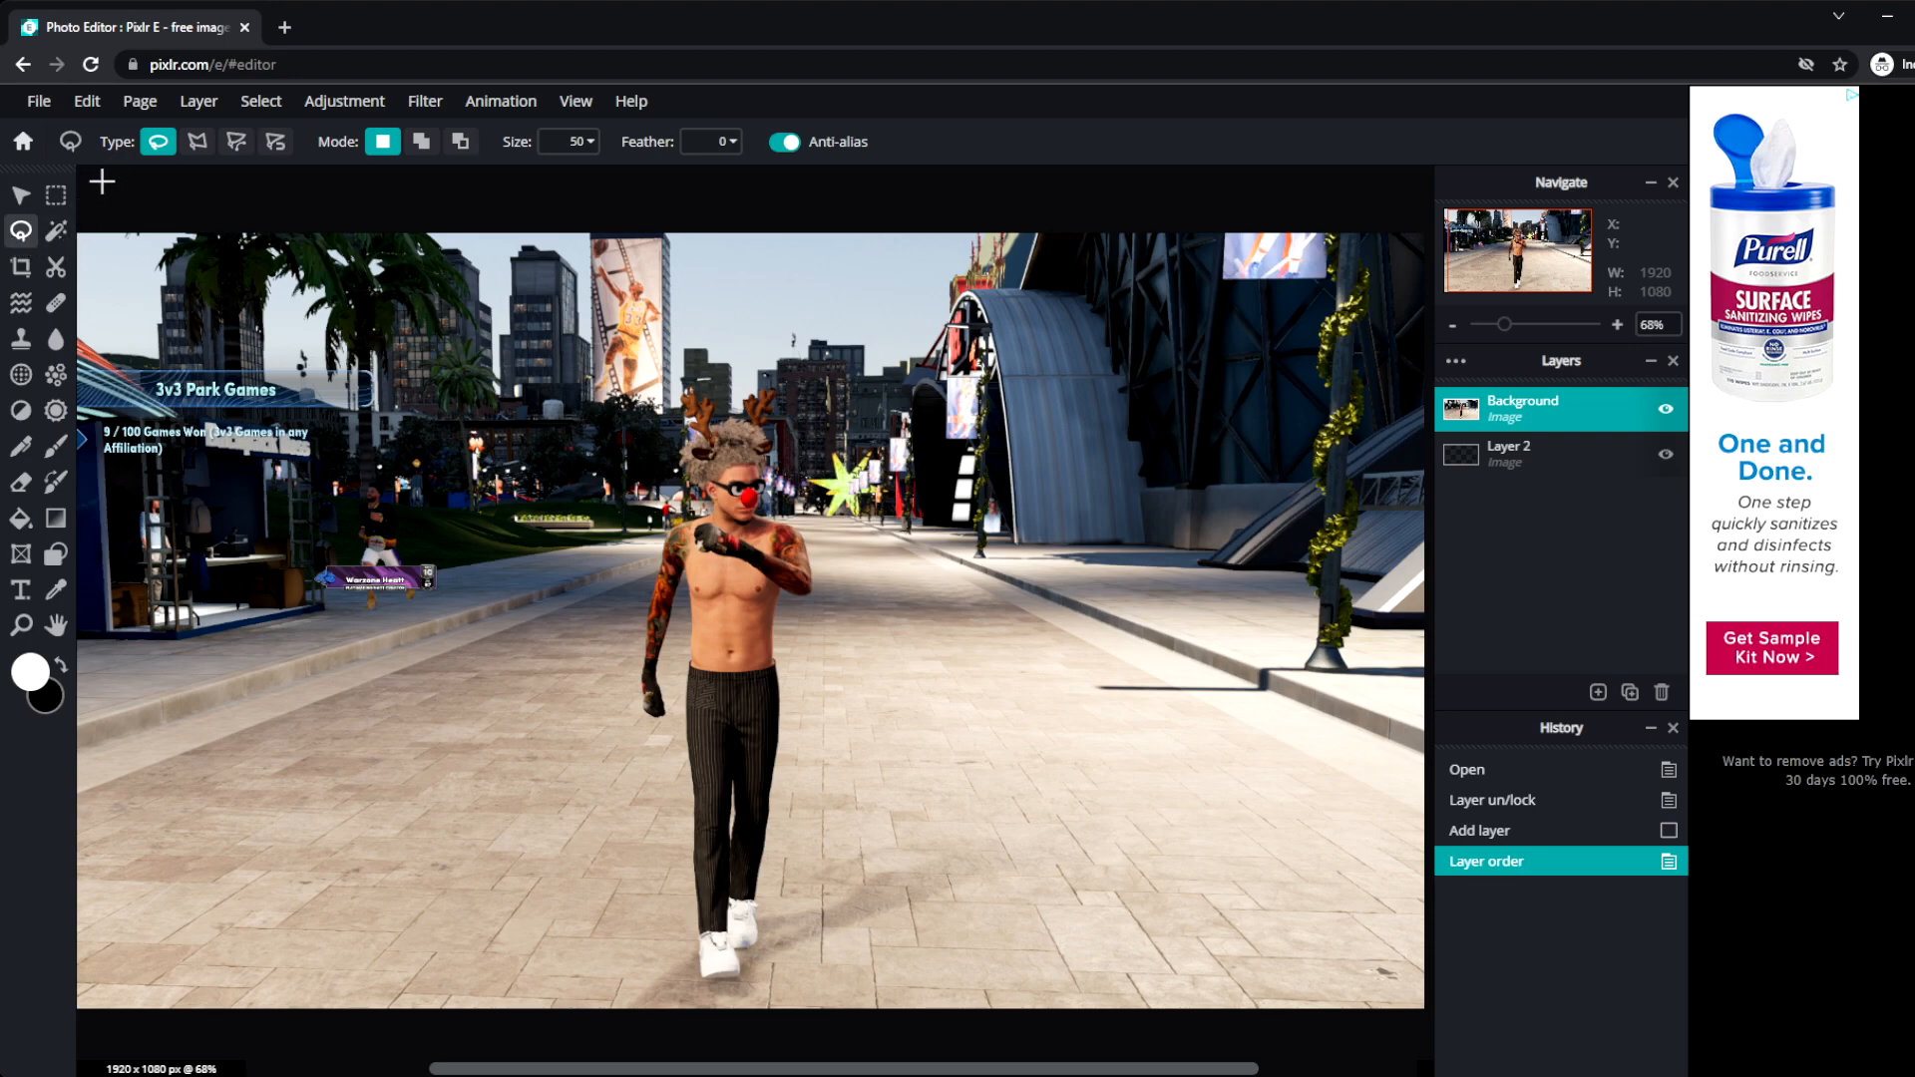
left_click(197, 148)
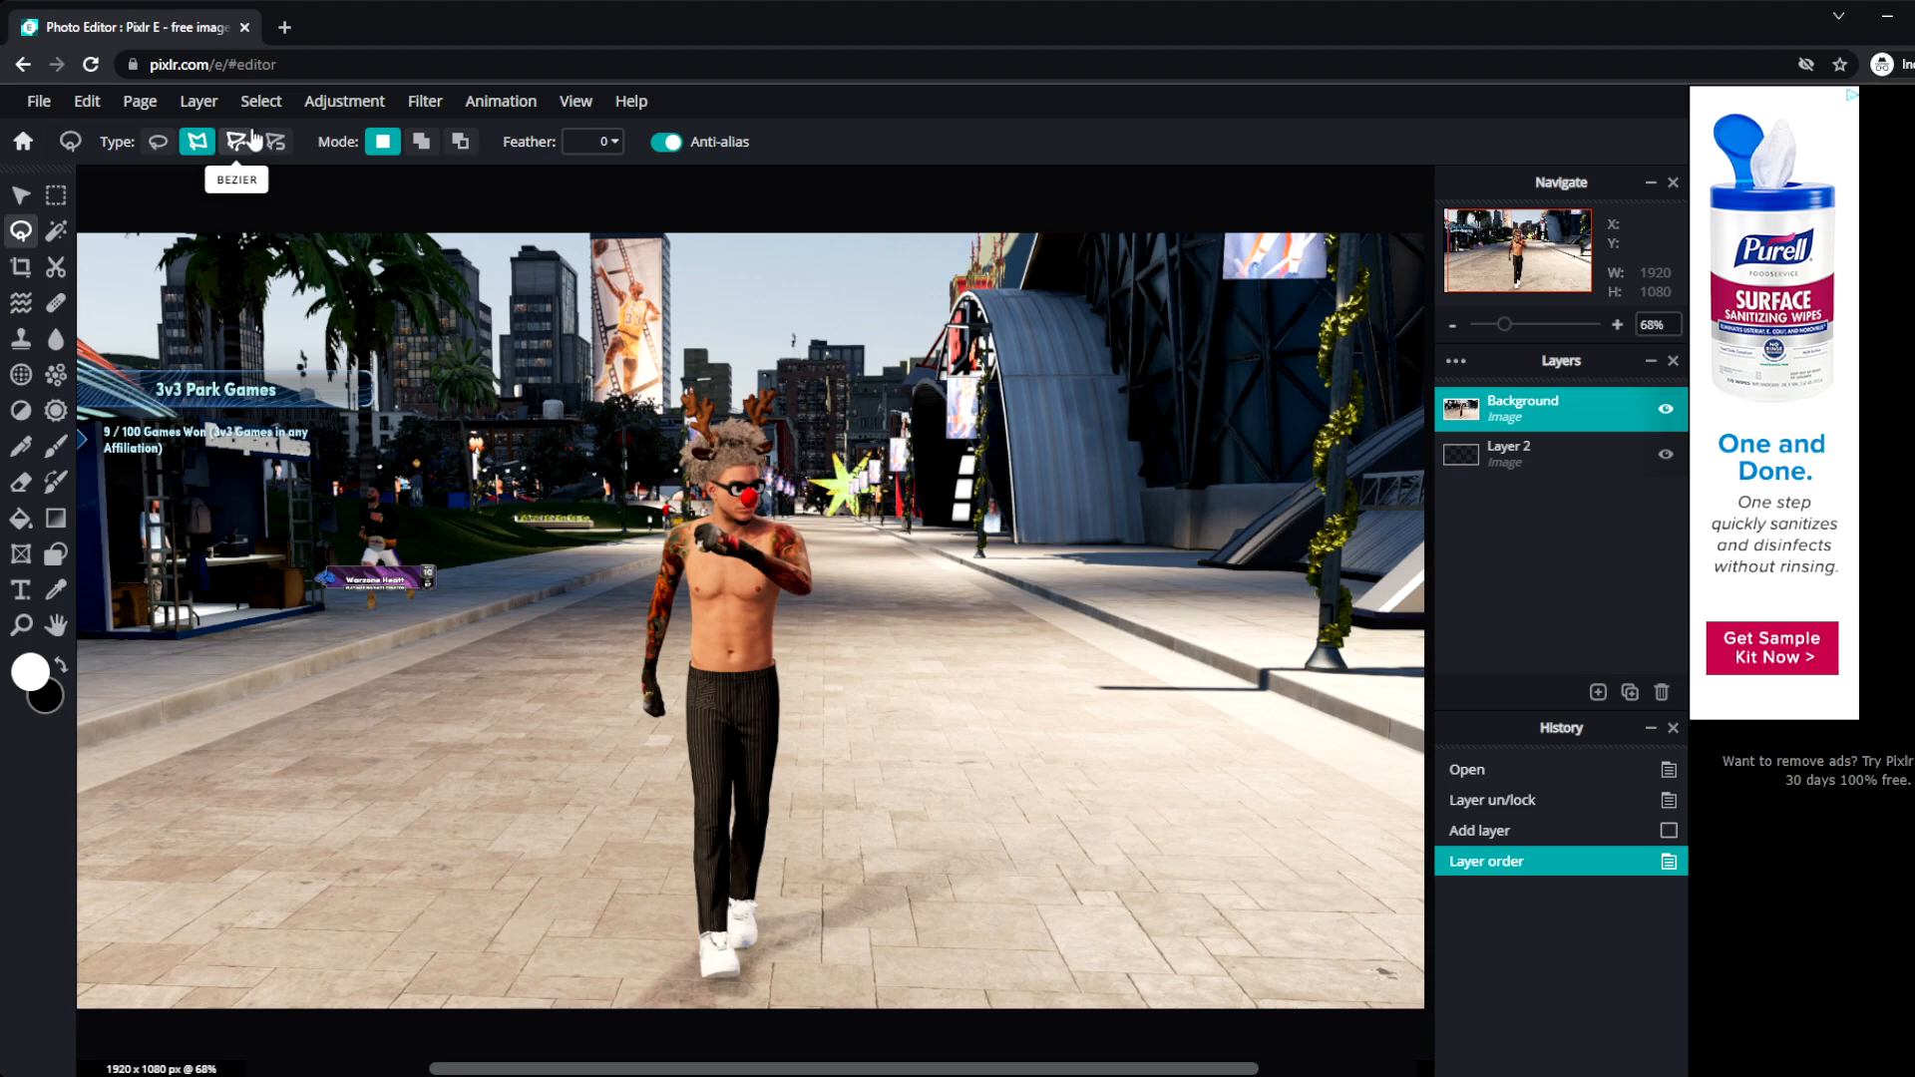
left_click(420, 147)
left_click(616, 143)
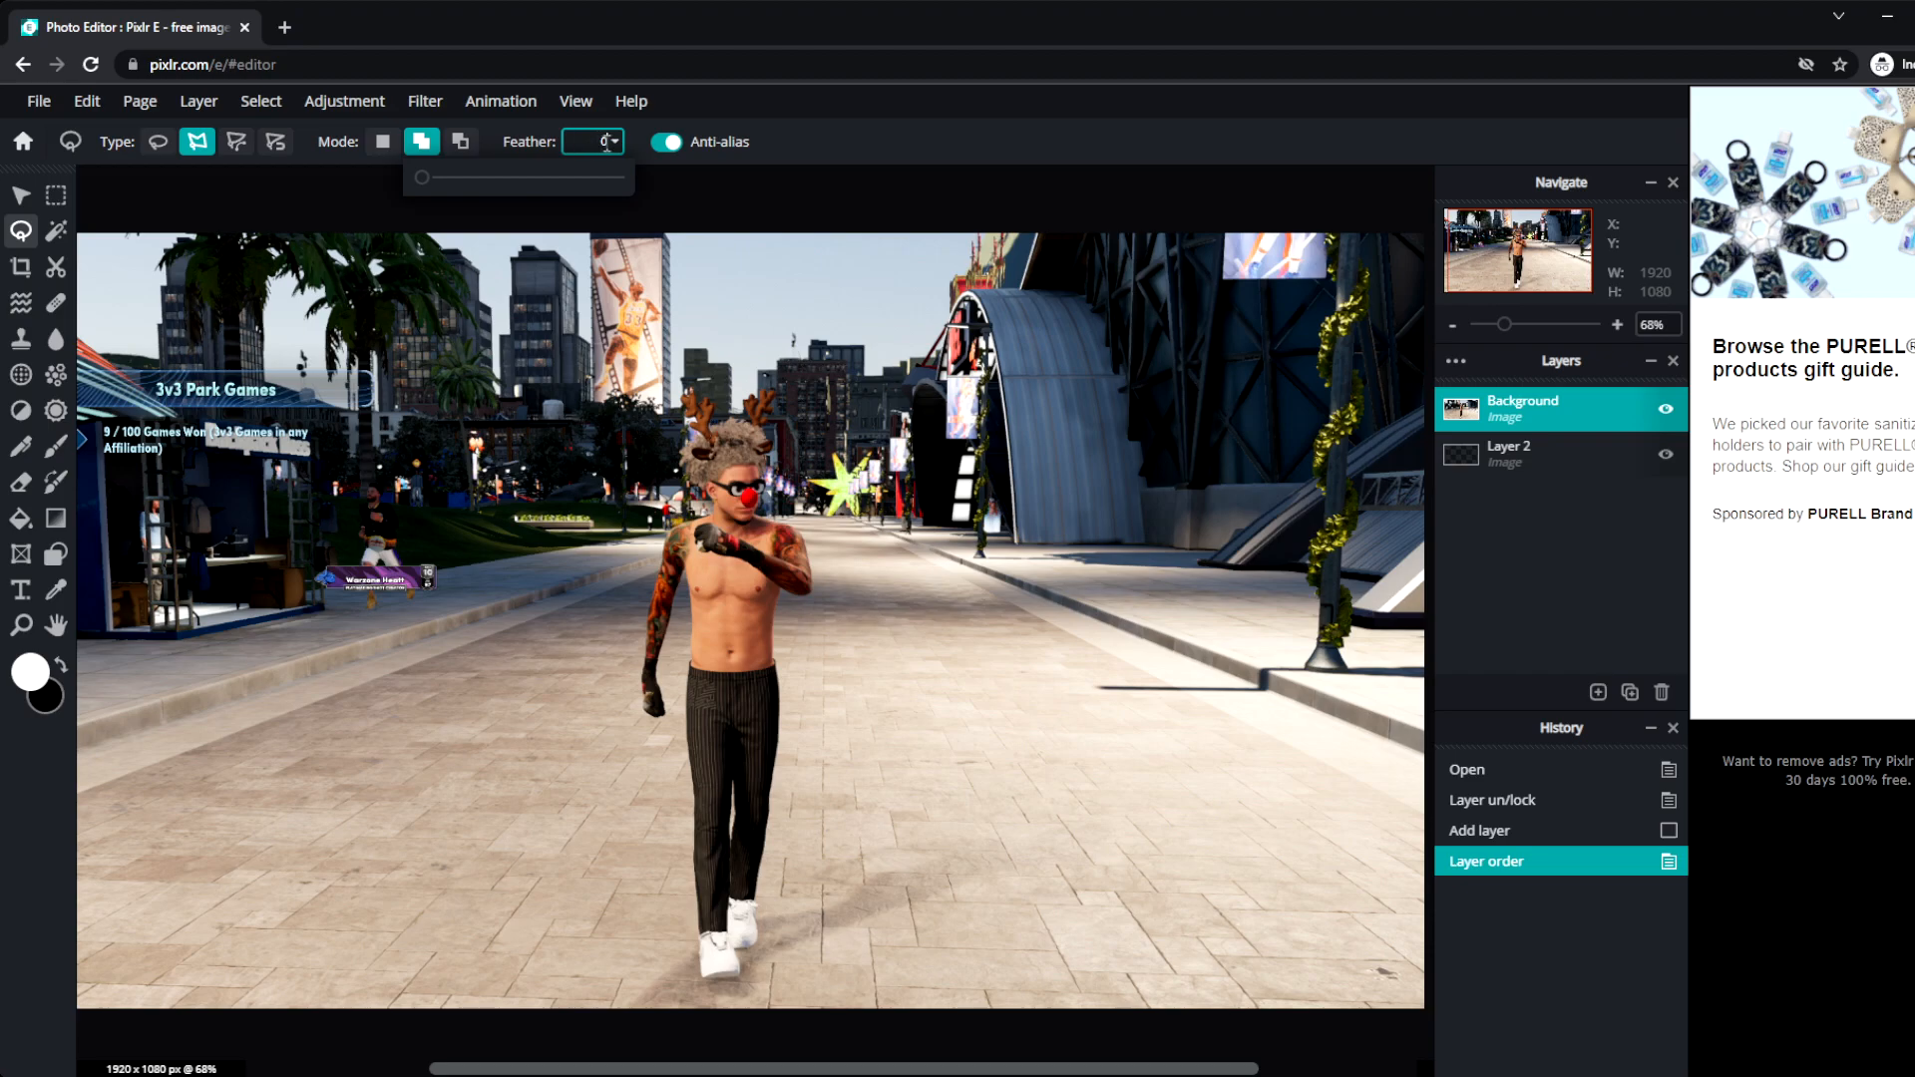
type("1")
left_click(792, 136)
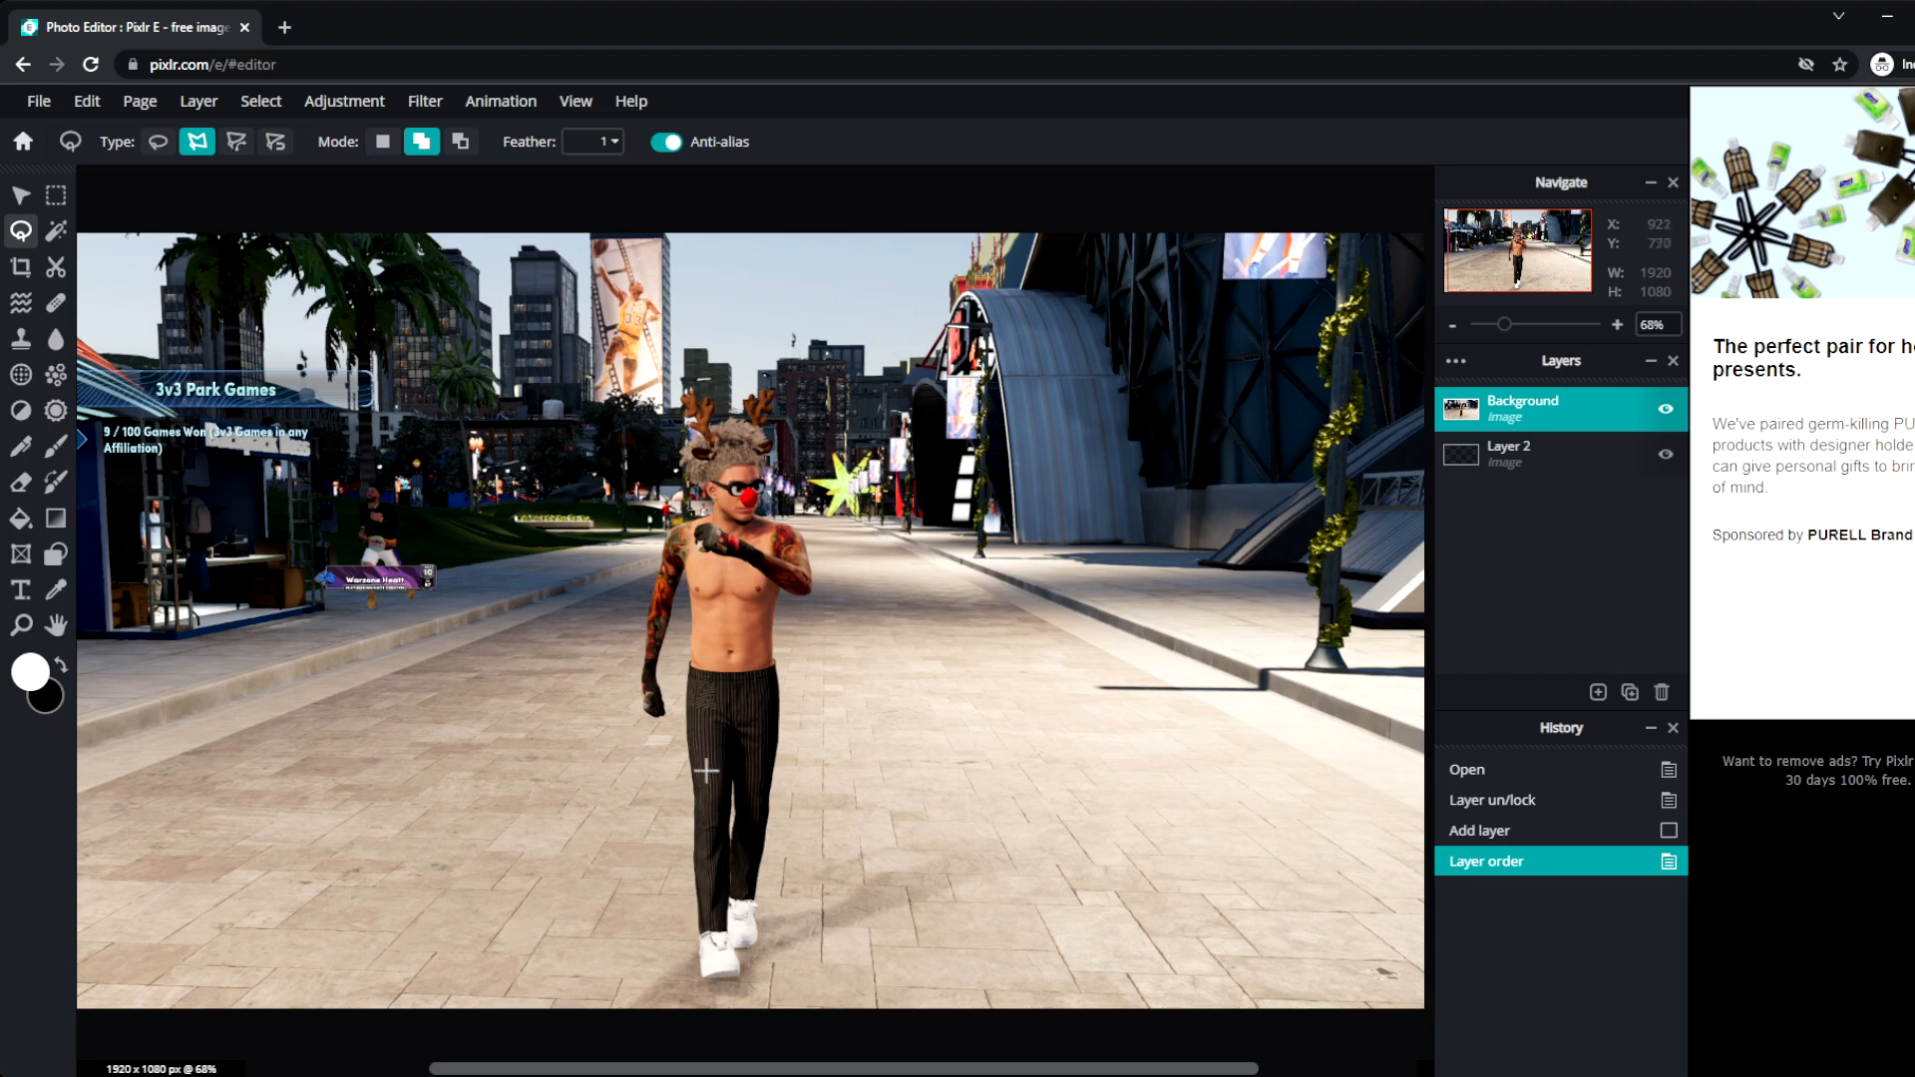
Trace the polygon lasso outline from the front shoe's sole up the outer edge of the player's right trouser leg.
scroll(707, 788, "up", 1)
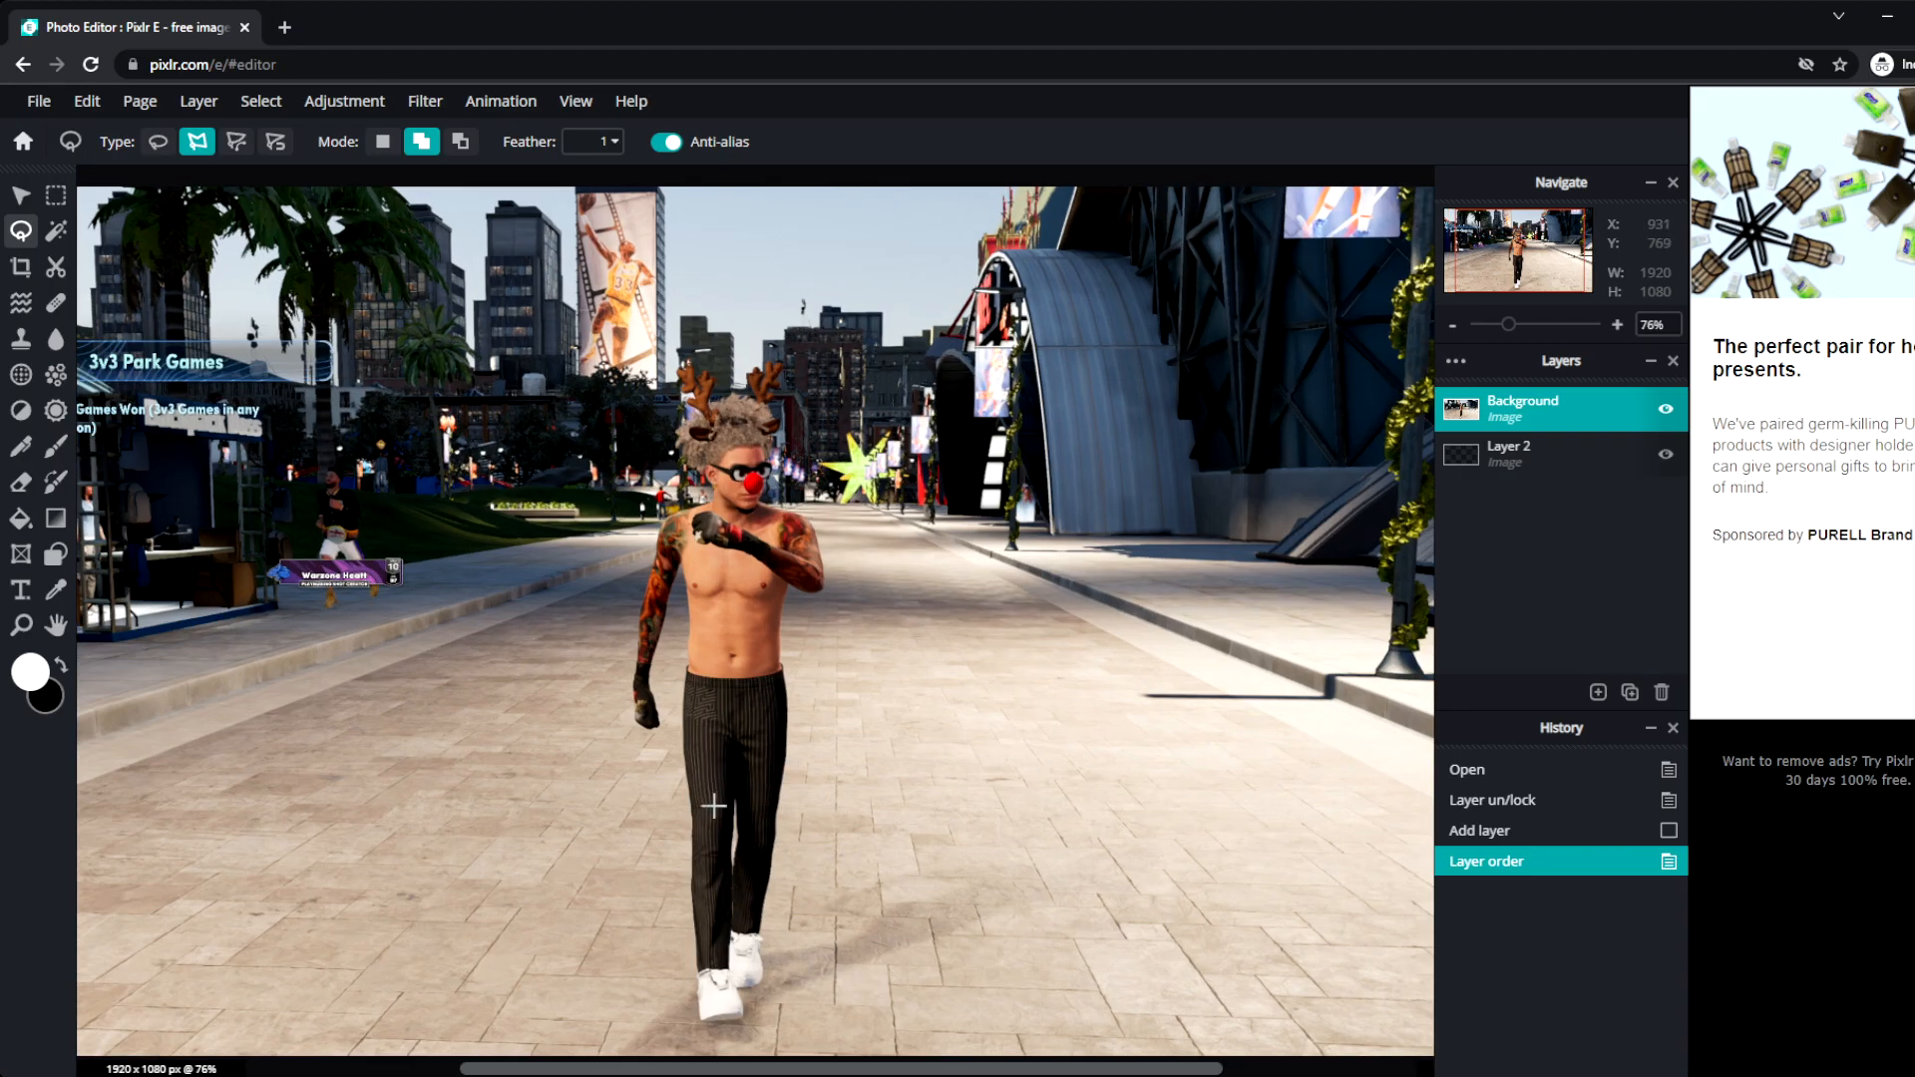
scroll(713, 806, "up", 5)
scroll(714, 768, "up", 2)
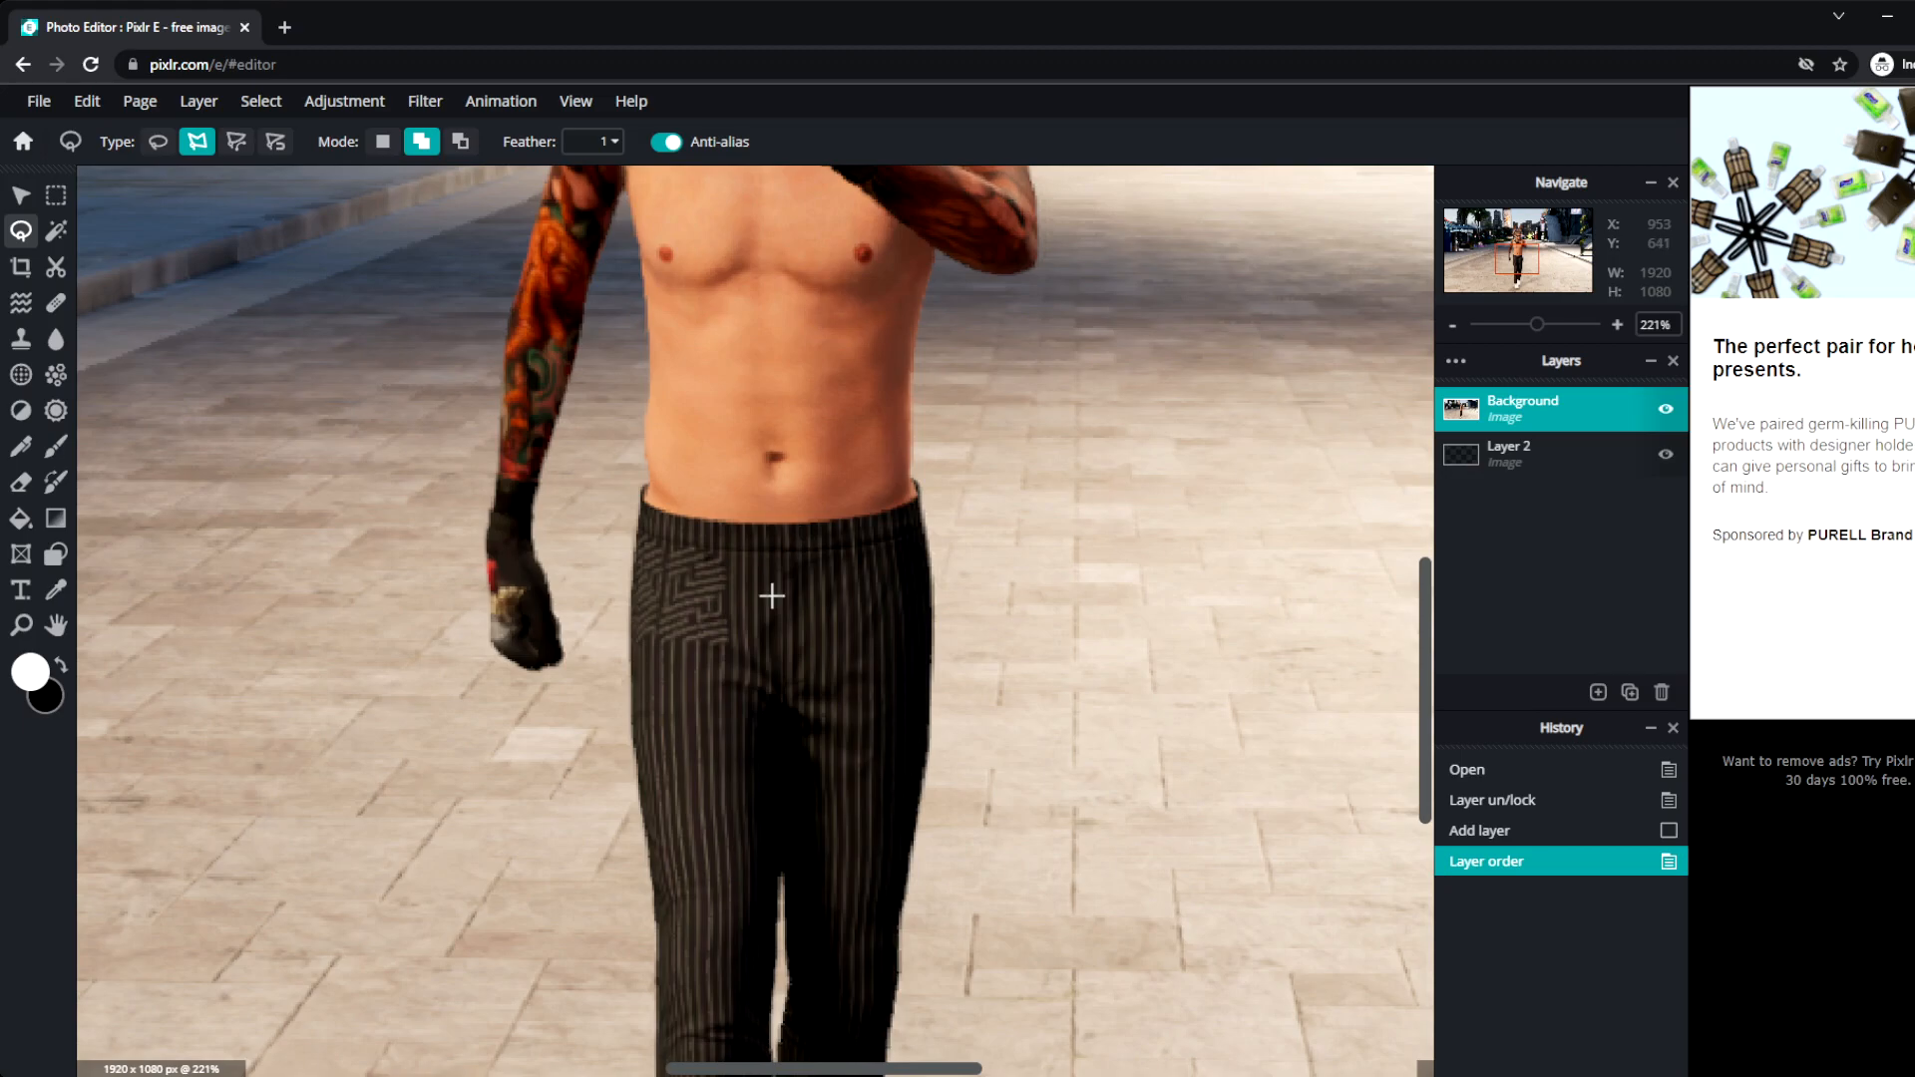
scroll(773, 654, "up", 2)
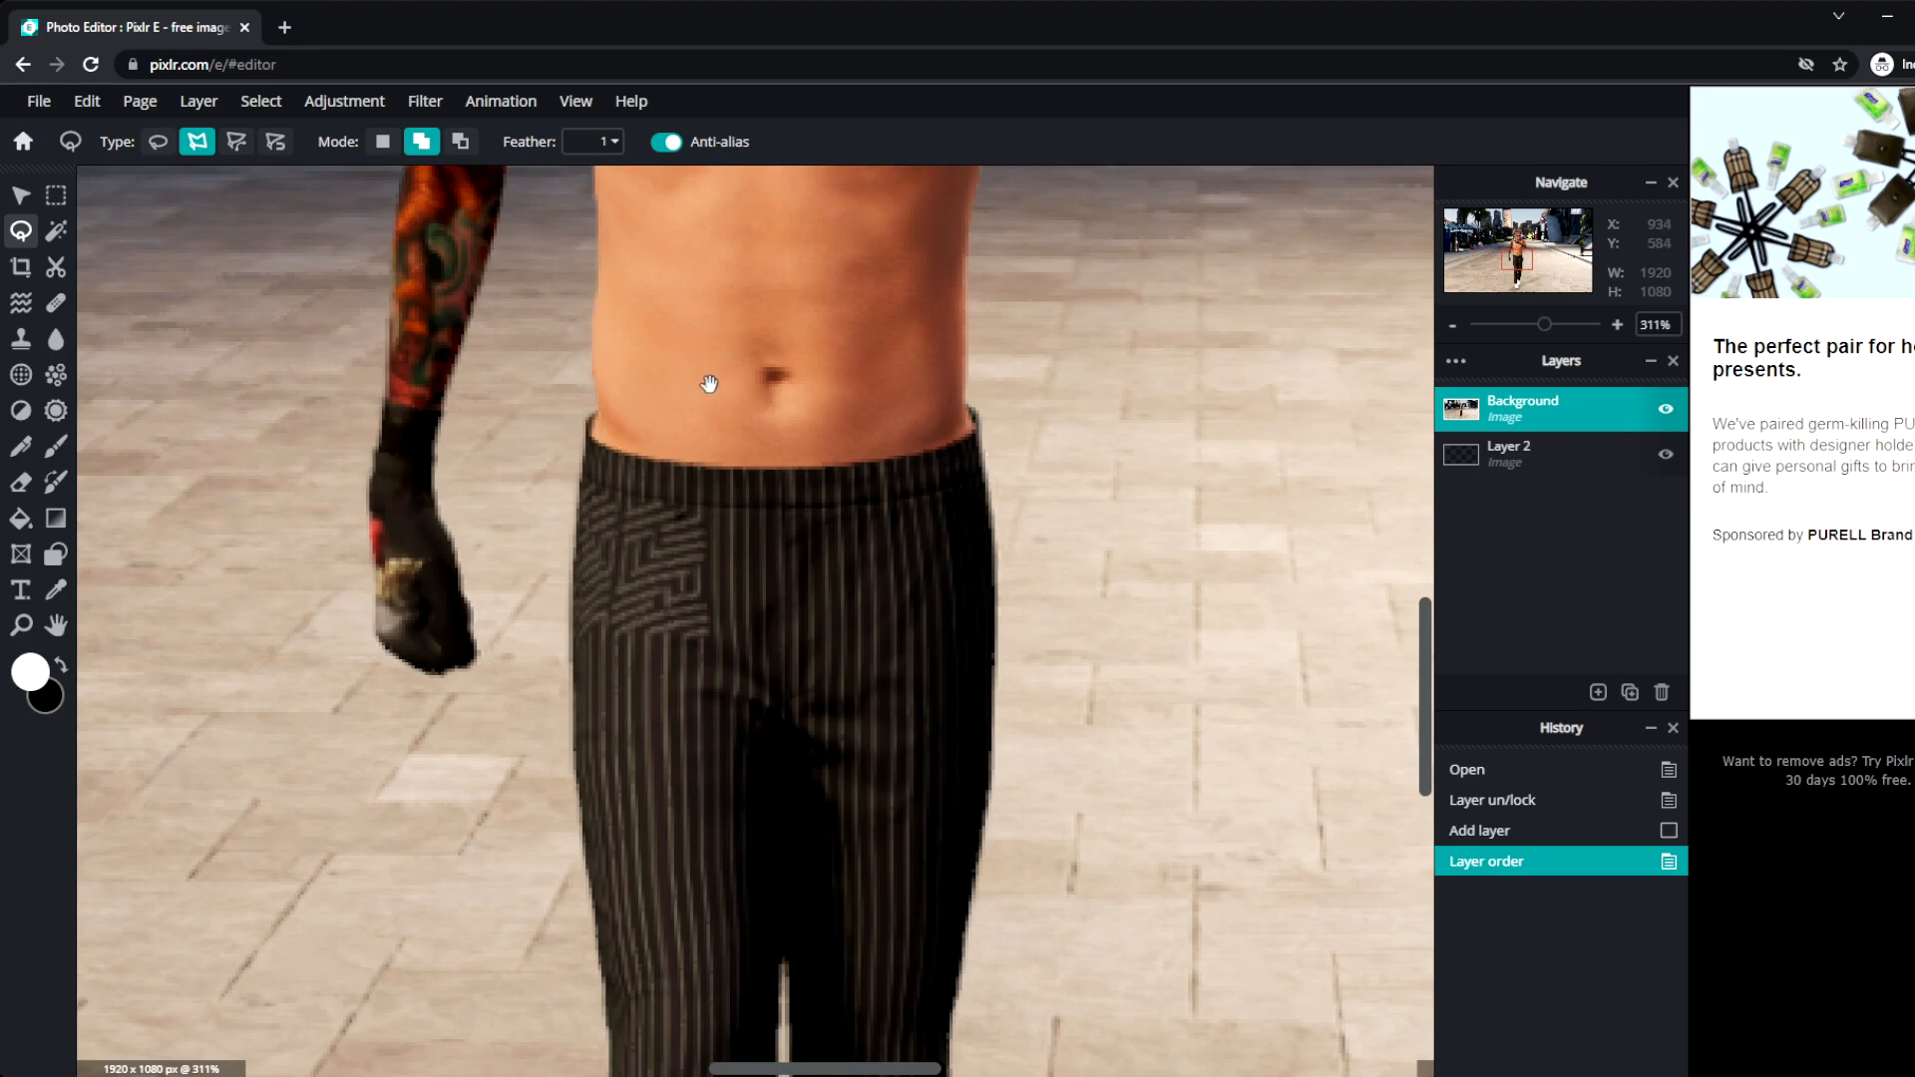
scroll(566, 635, "down", 1)
scroll(566, 634, "down", 5)
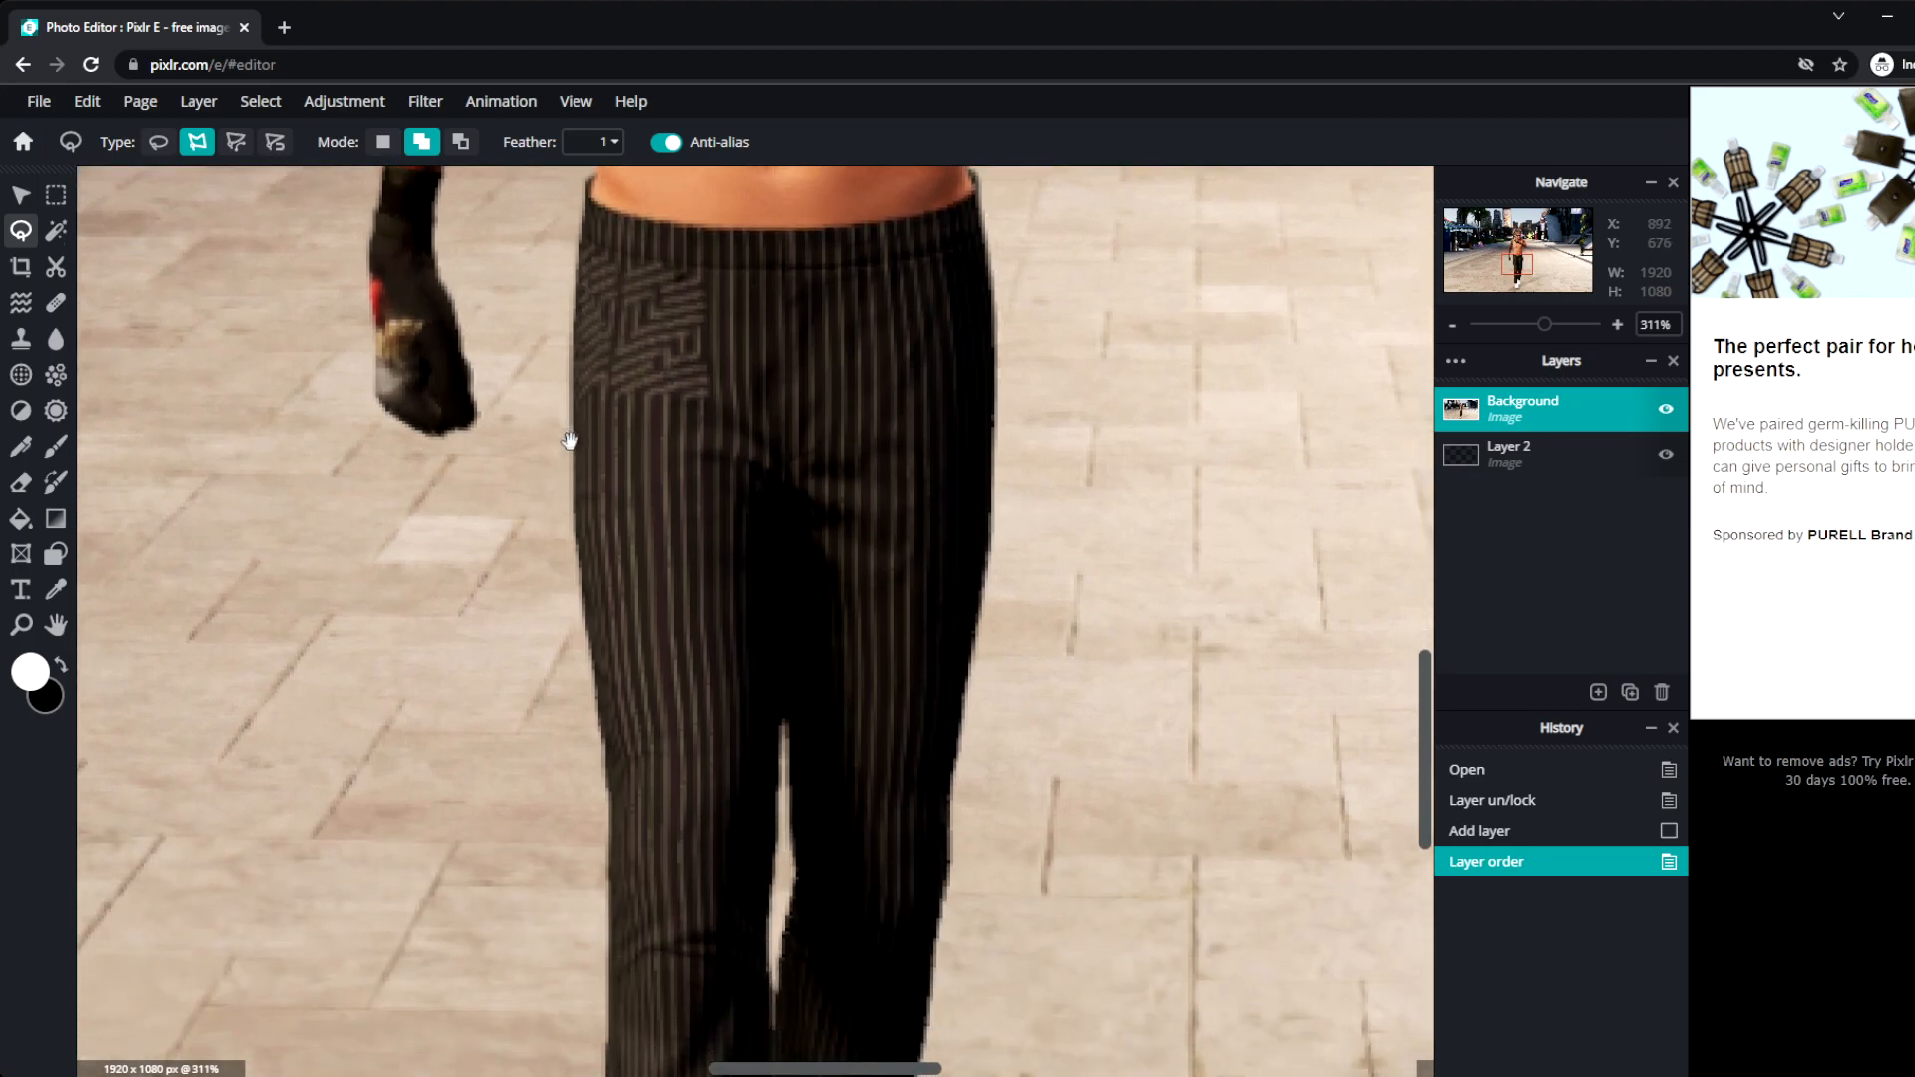
scroll(639, 801, "down", 5)
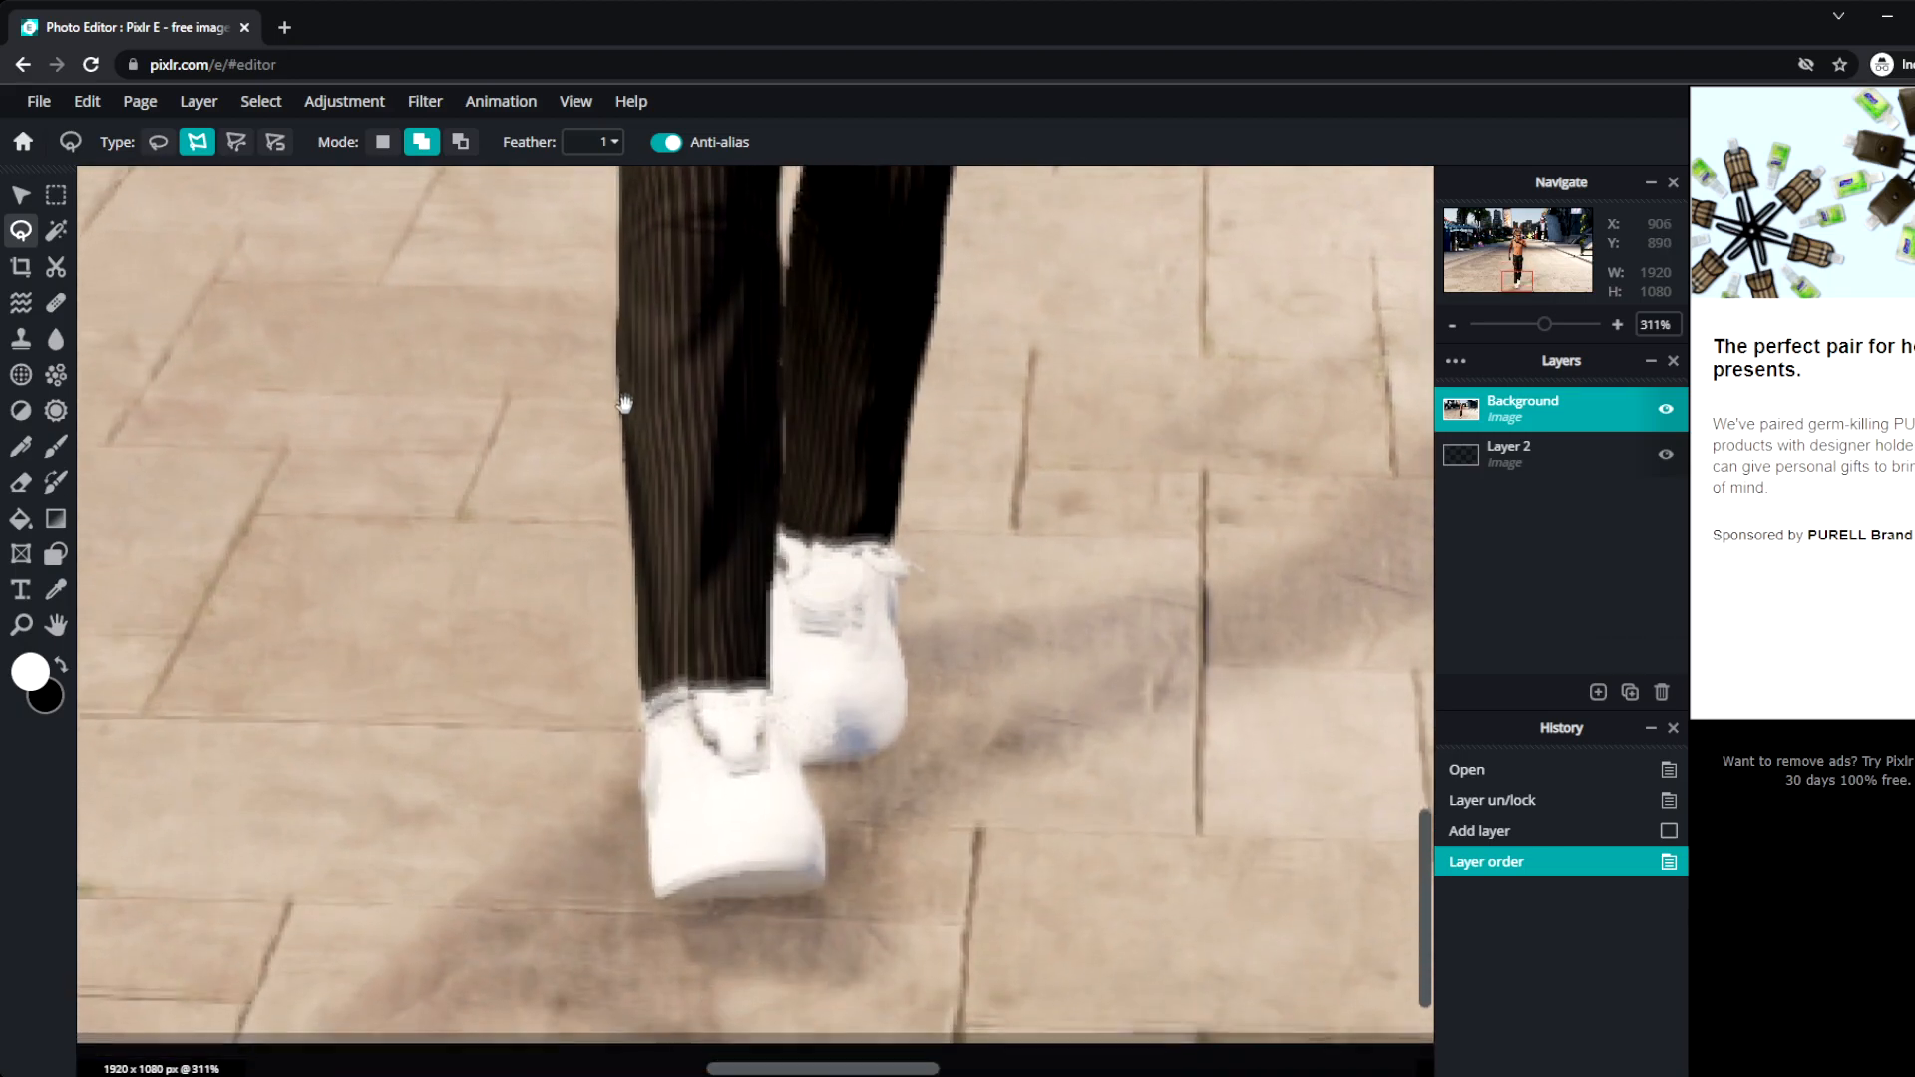
scroll(616, 692, "down", 2)
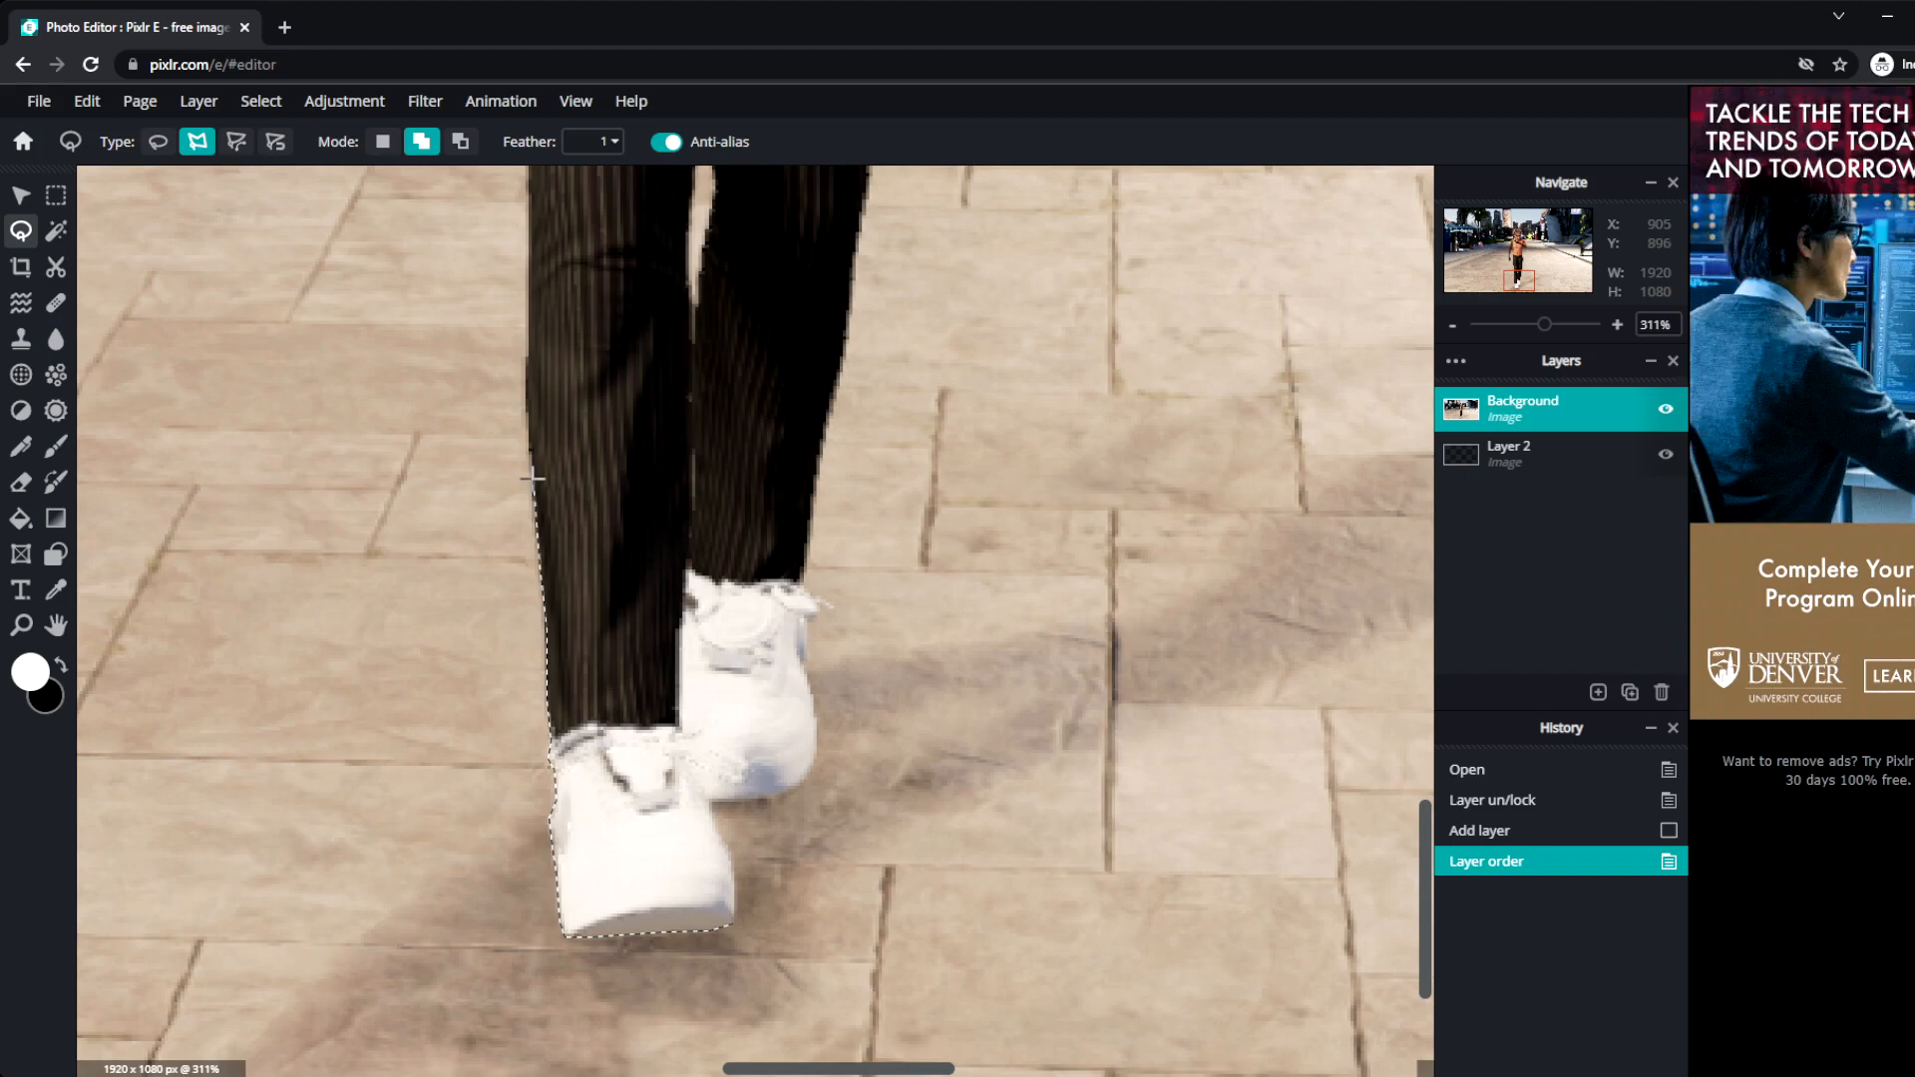
left_click(529, 321)
left_click(529, 176)
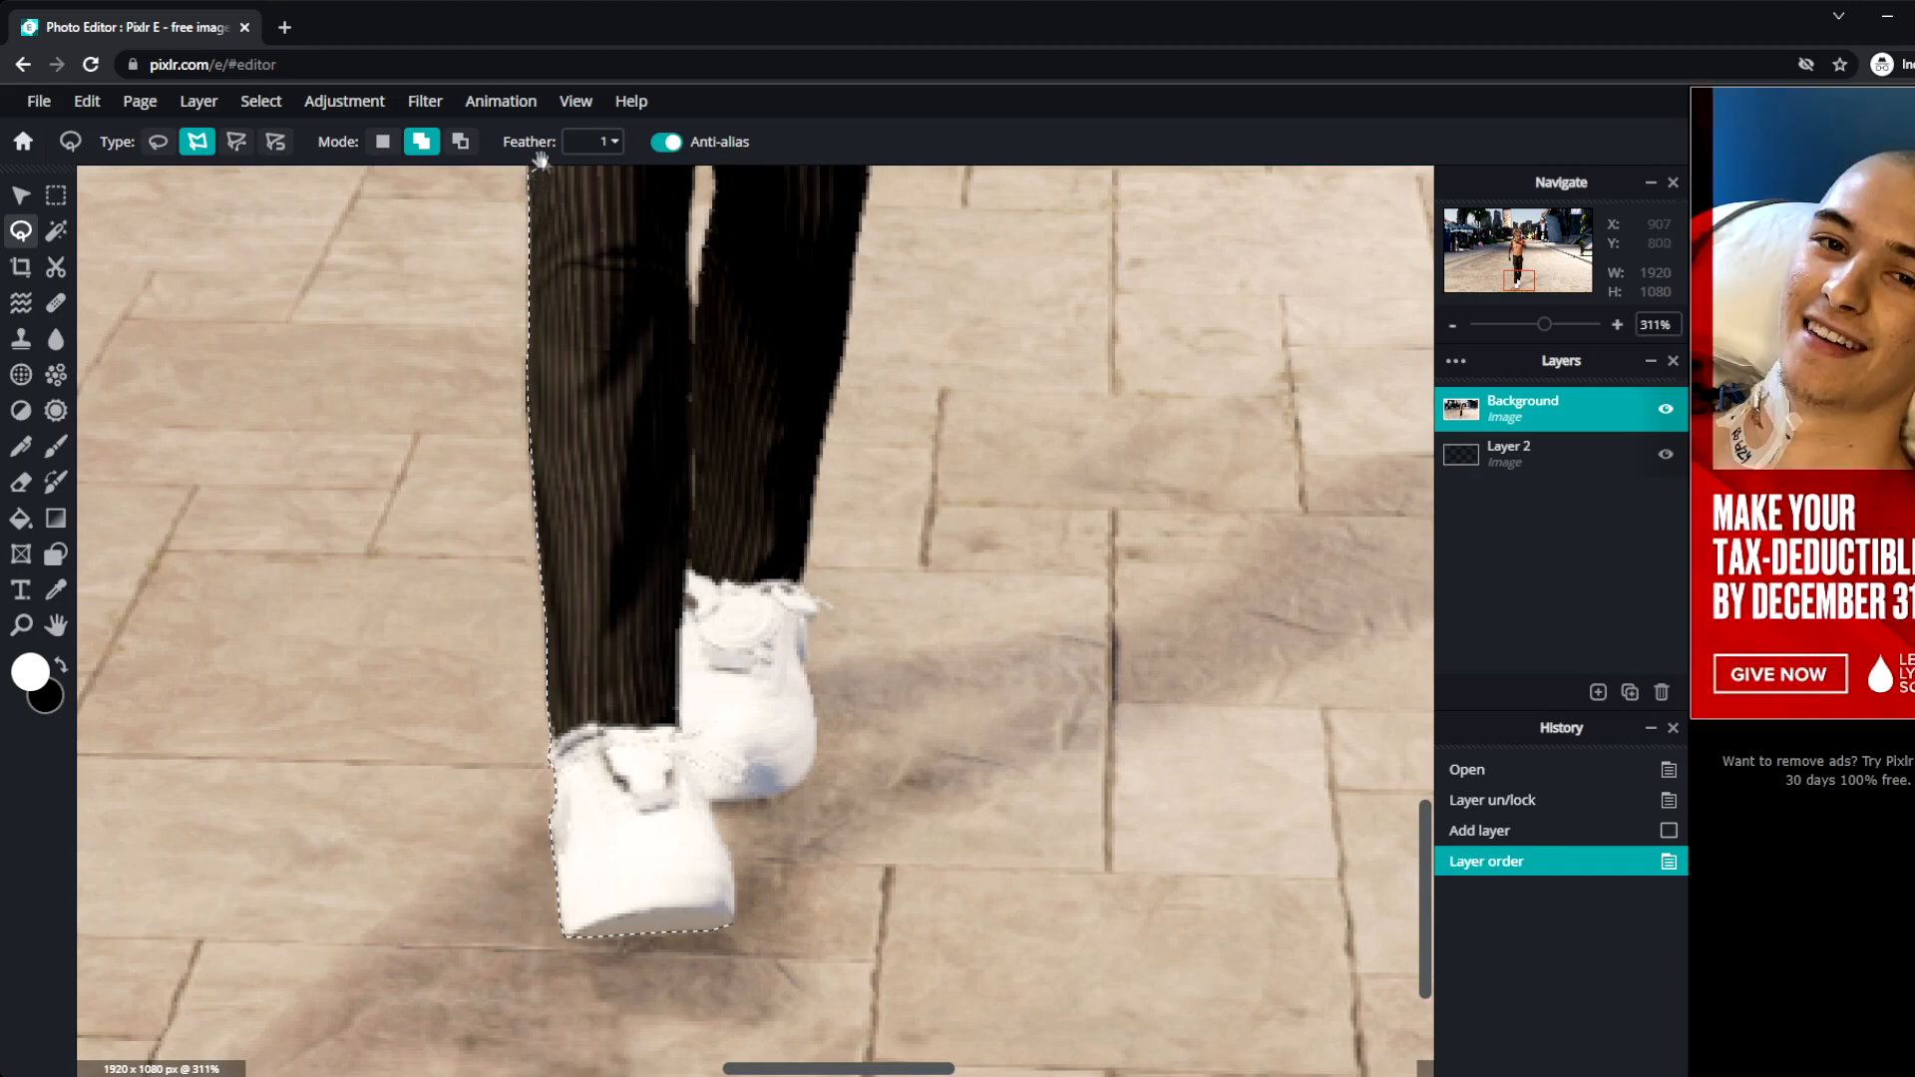
left_click_drag(555, 235, 605, 833)
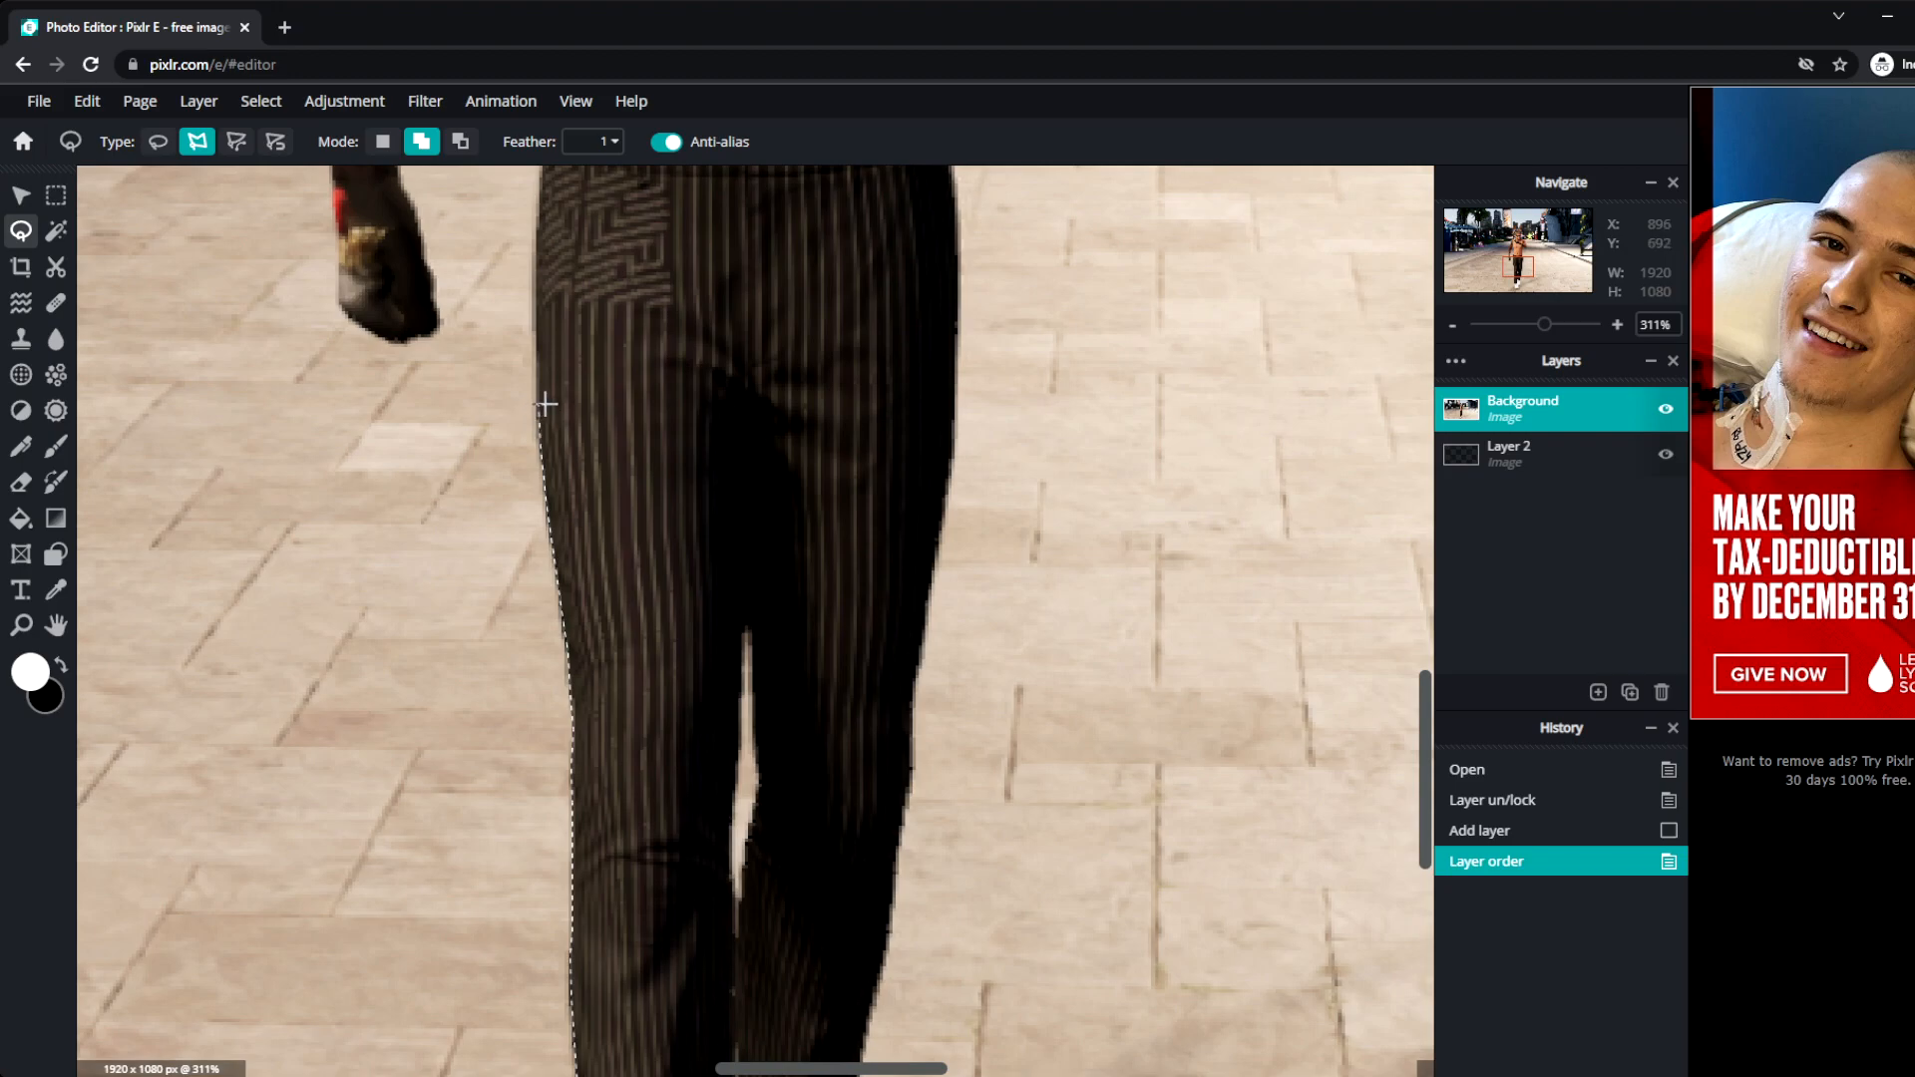
Continue the lasso outline up the side of the torso, down the inside of the lowered arm and around its gloved hand.
scroll(556, 385, "up", 5)
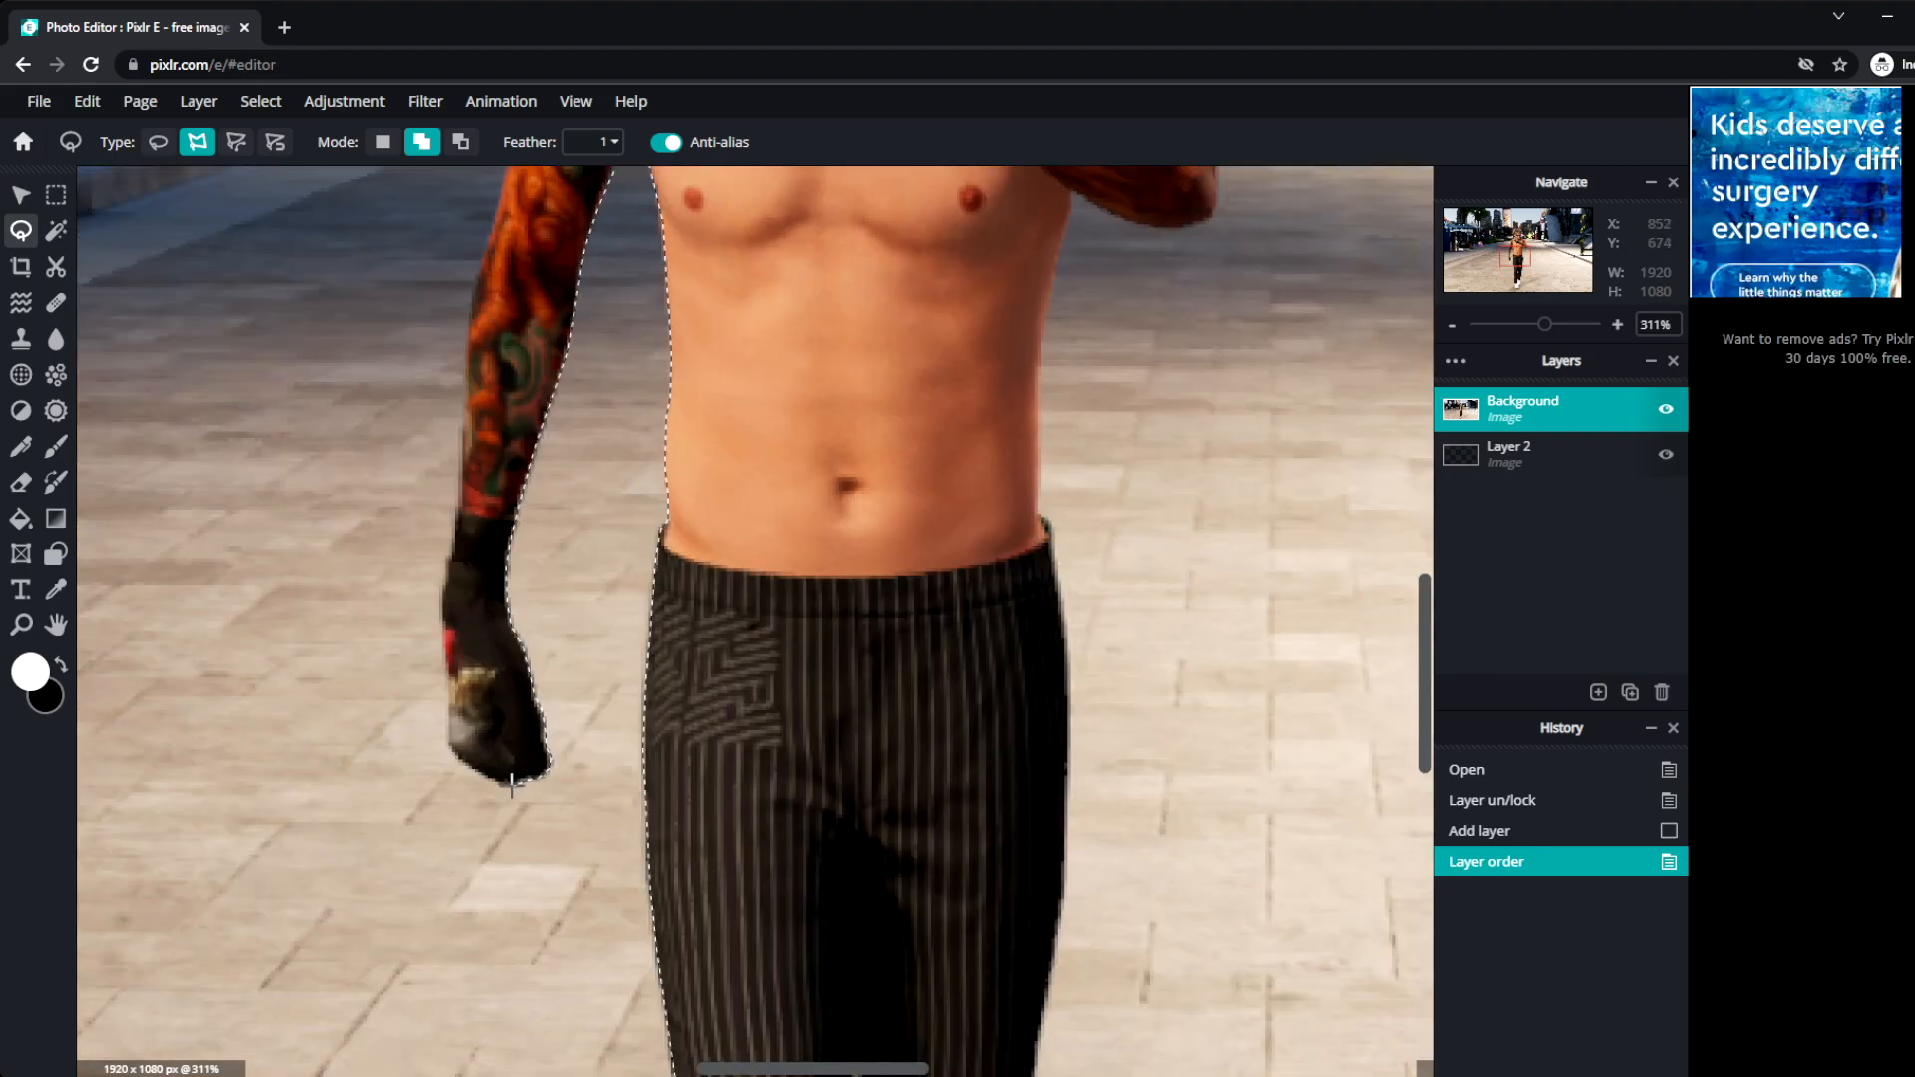
left_click(479, 770)
left_click(460, 758)
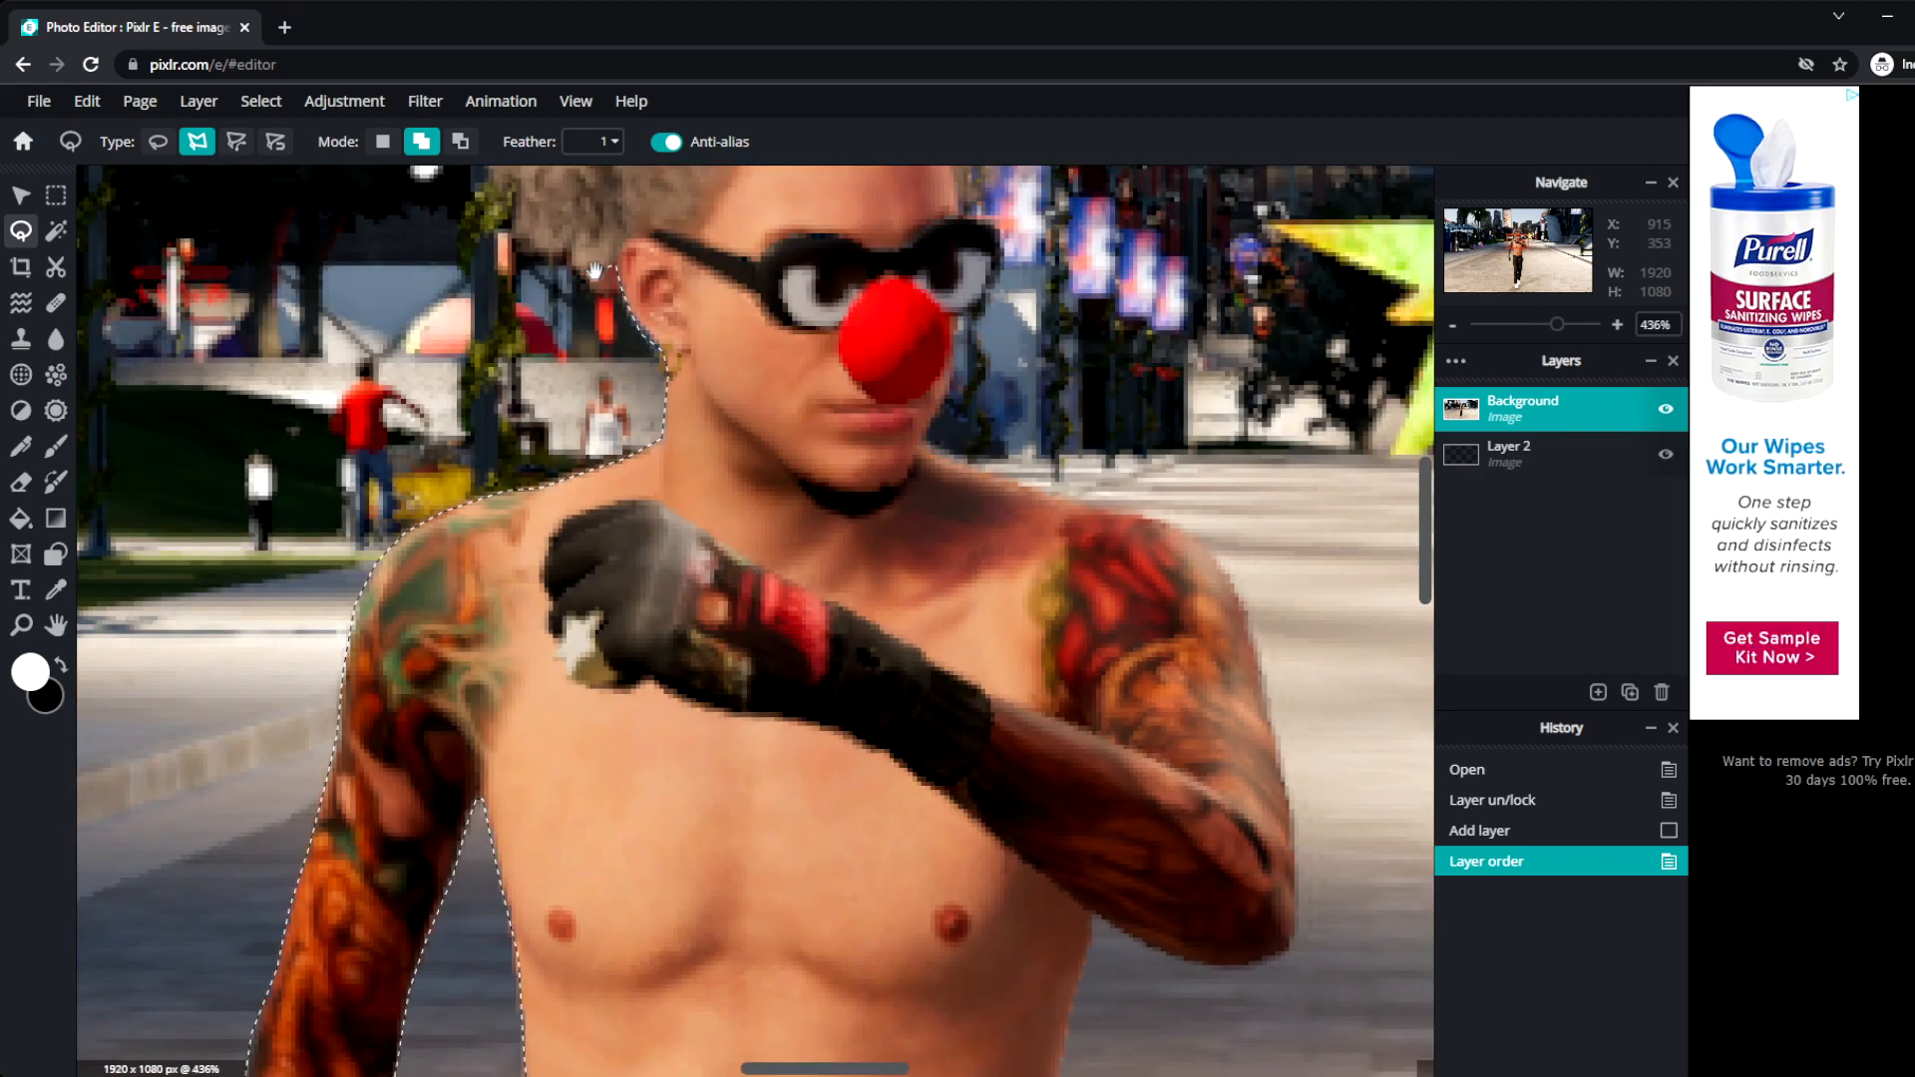
Extend the lasso outline past the ear and along the lower edge of the player's curly hair.
left_click_drag(595, 273, 684, 624)
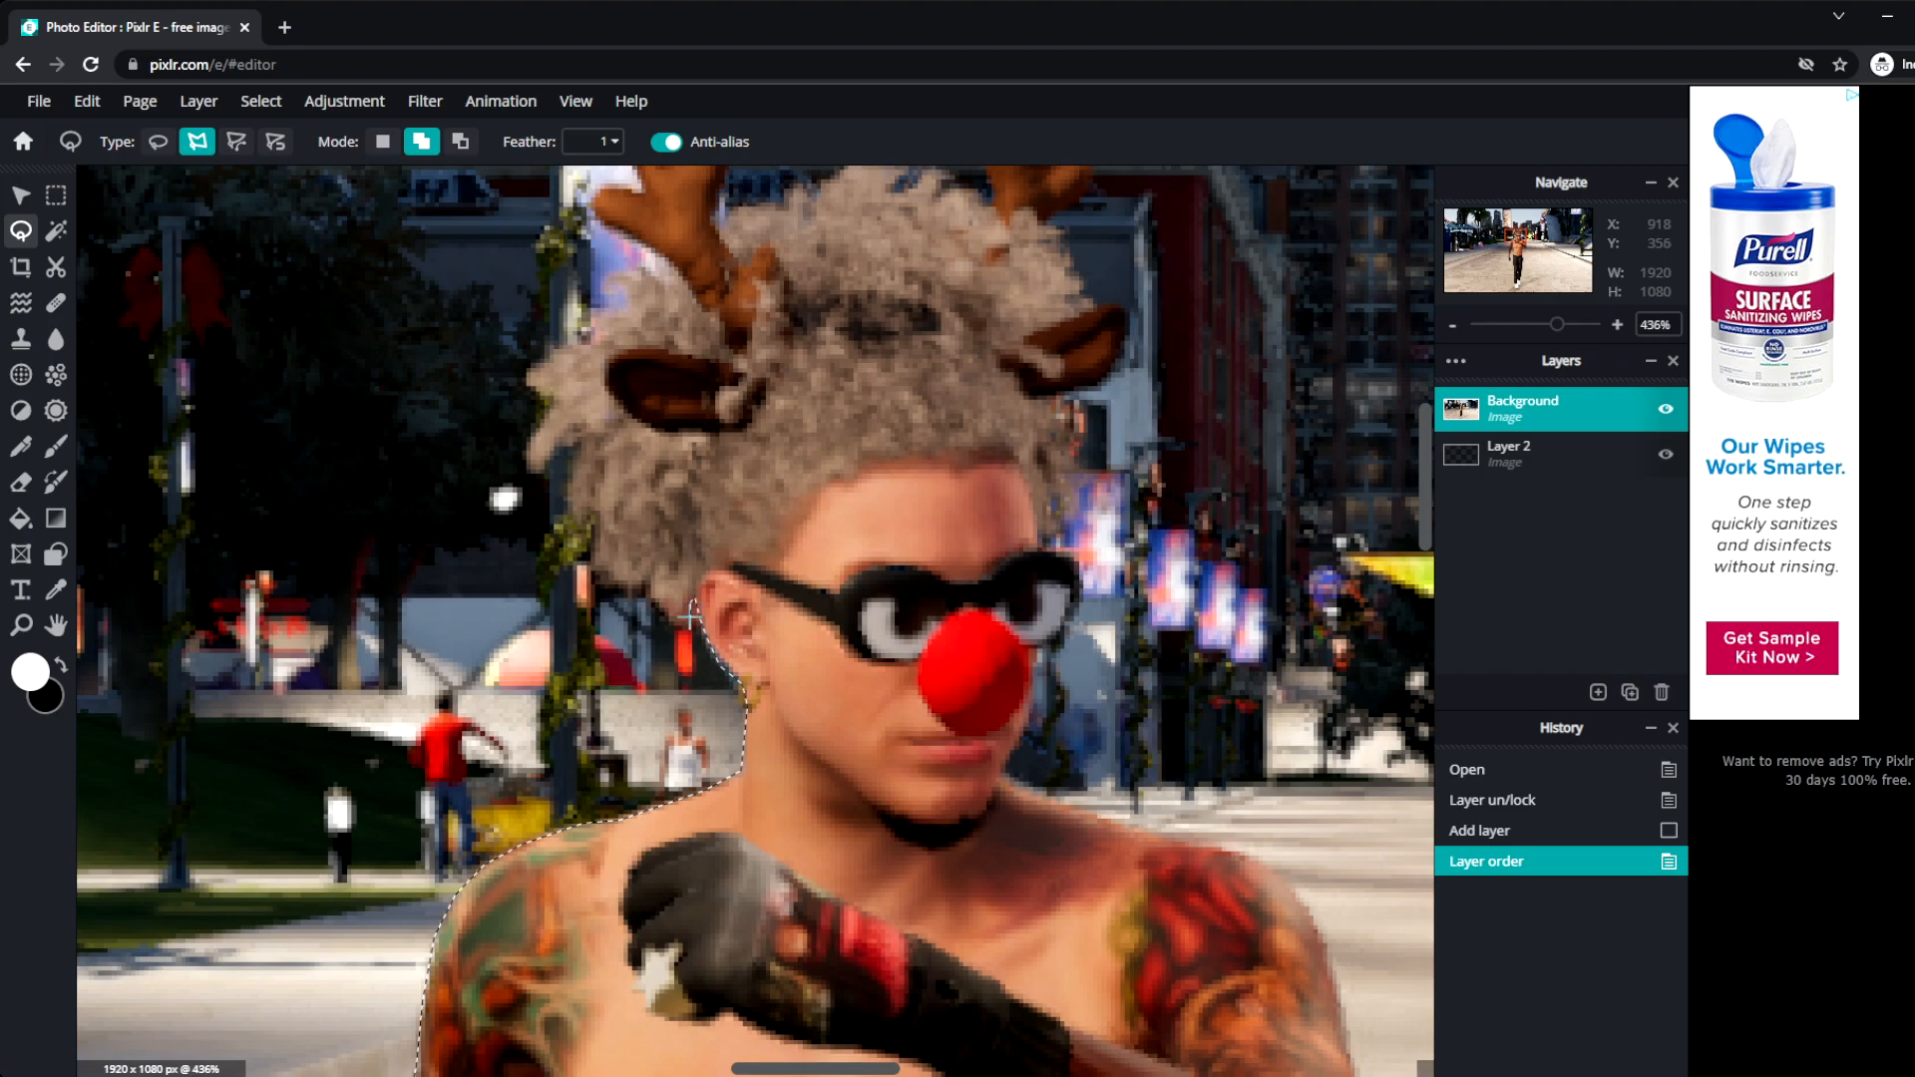
left_click(626, 596)
left_click(590, 568)
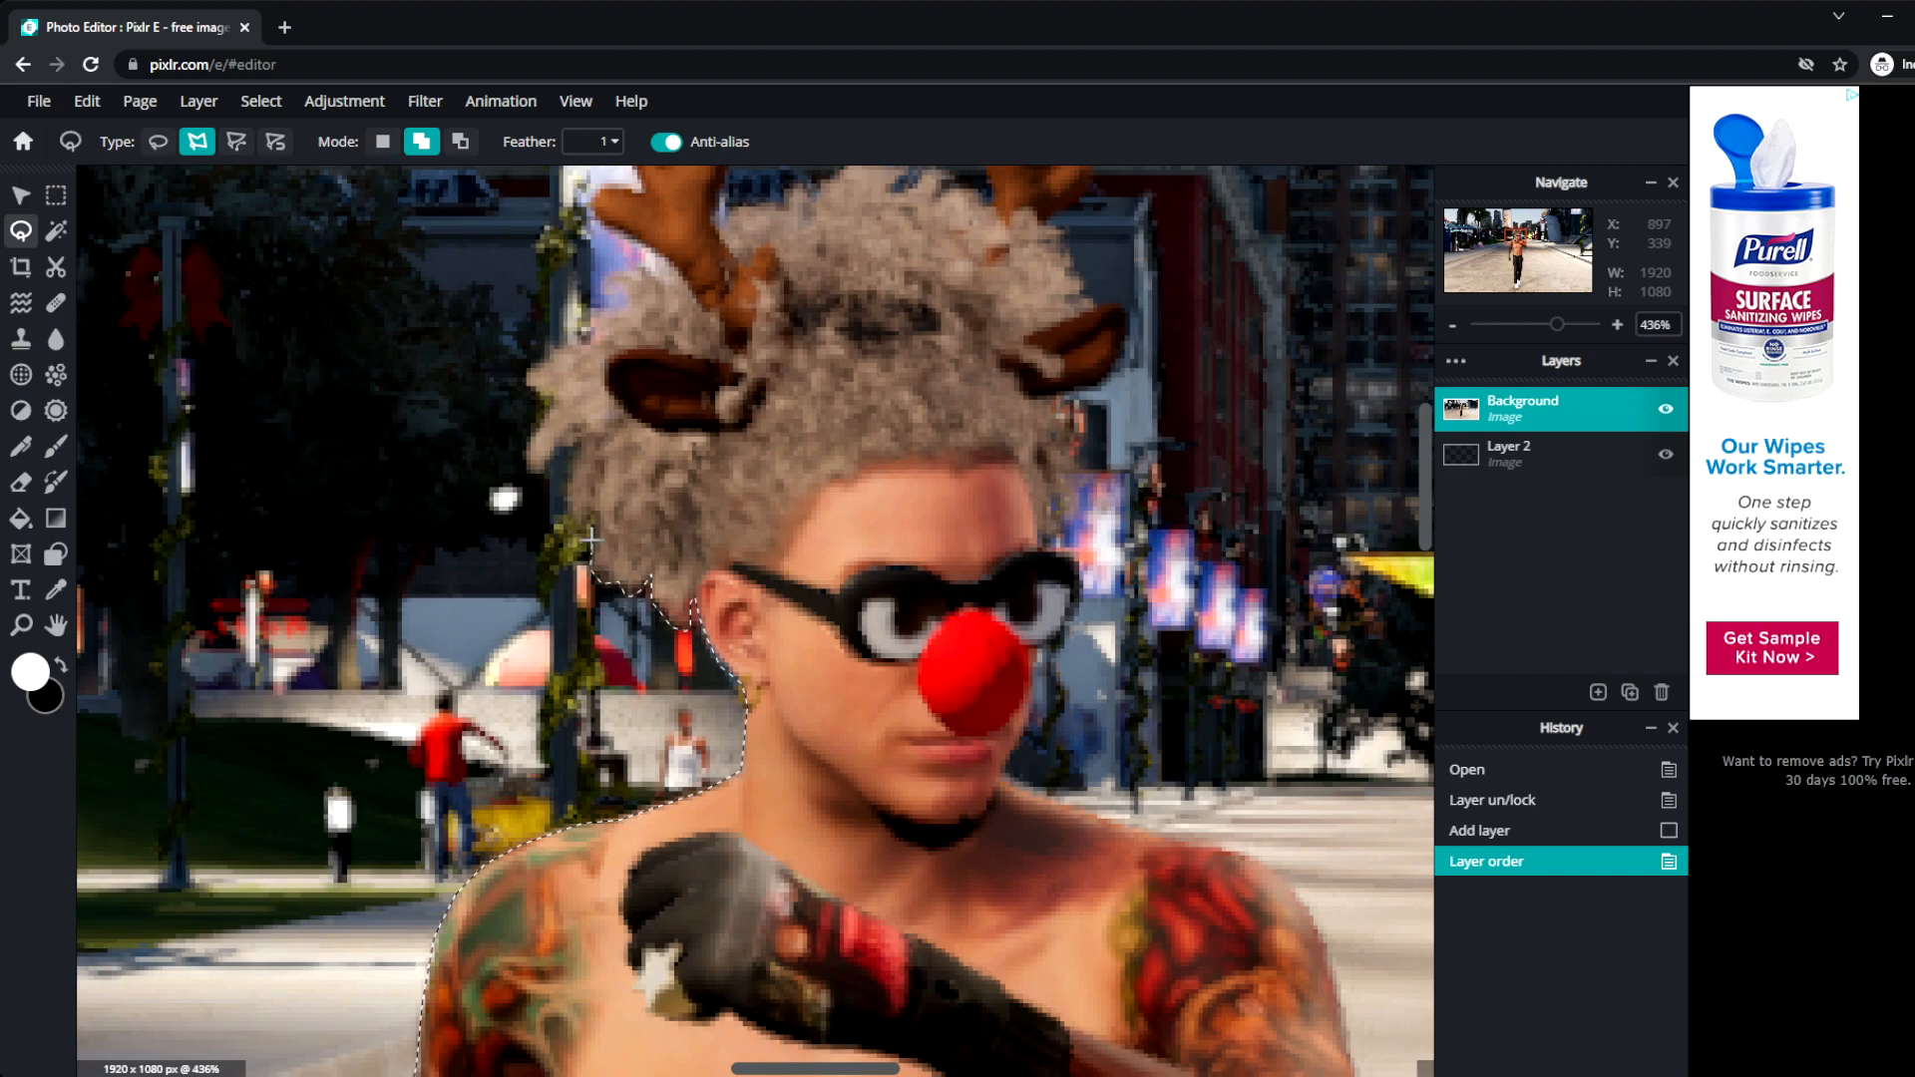
left_click(567, 494)
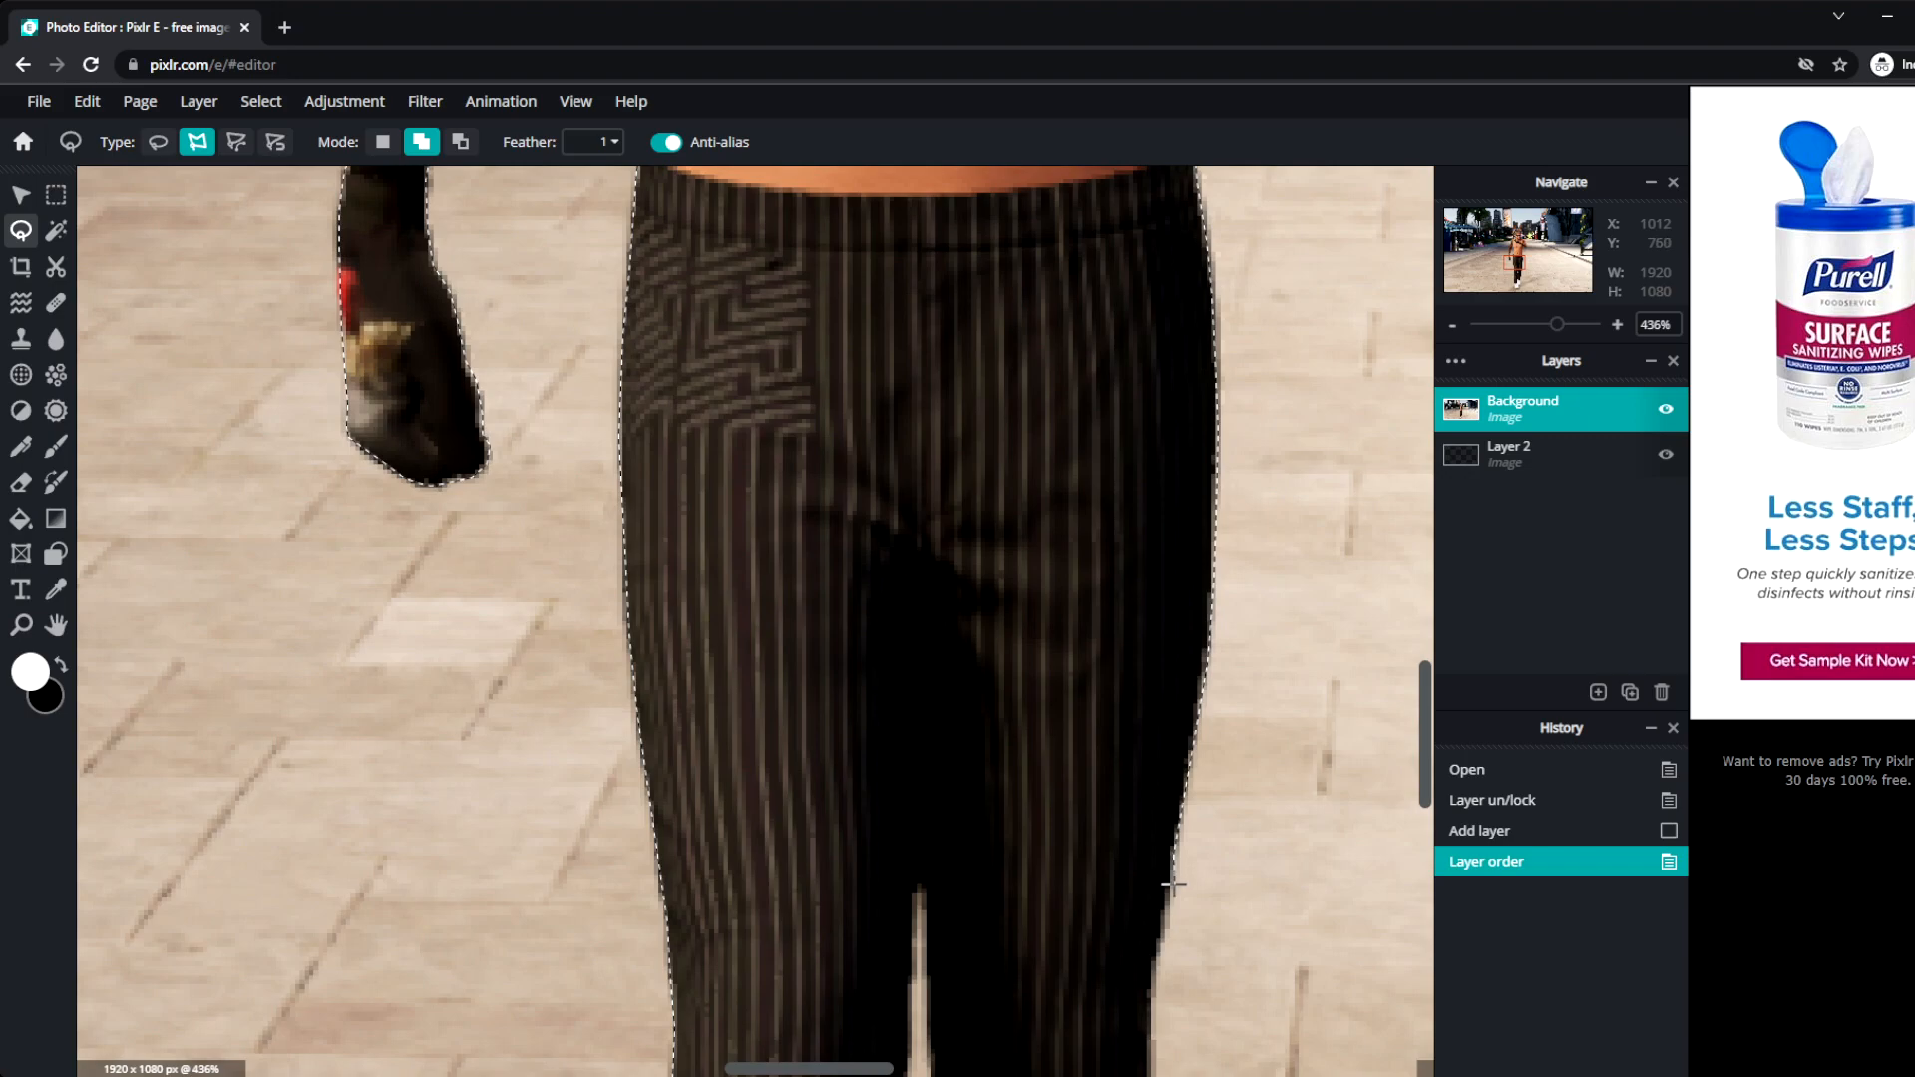
Trace the lasso outline down the player's left trouser leg and around both shoes, closing the selection at the front shoe's toe.
scroll(1155, 897, "down", 10)
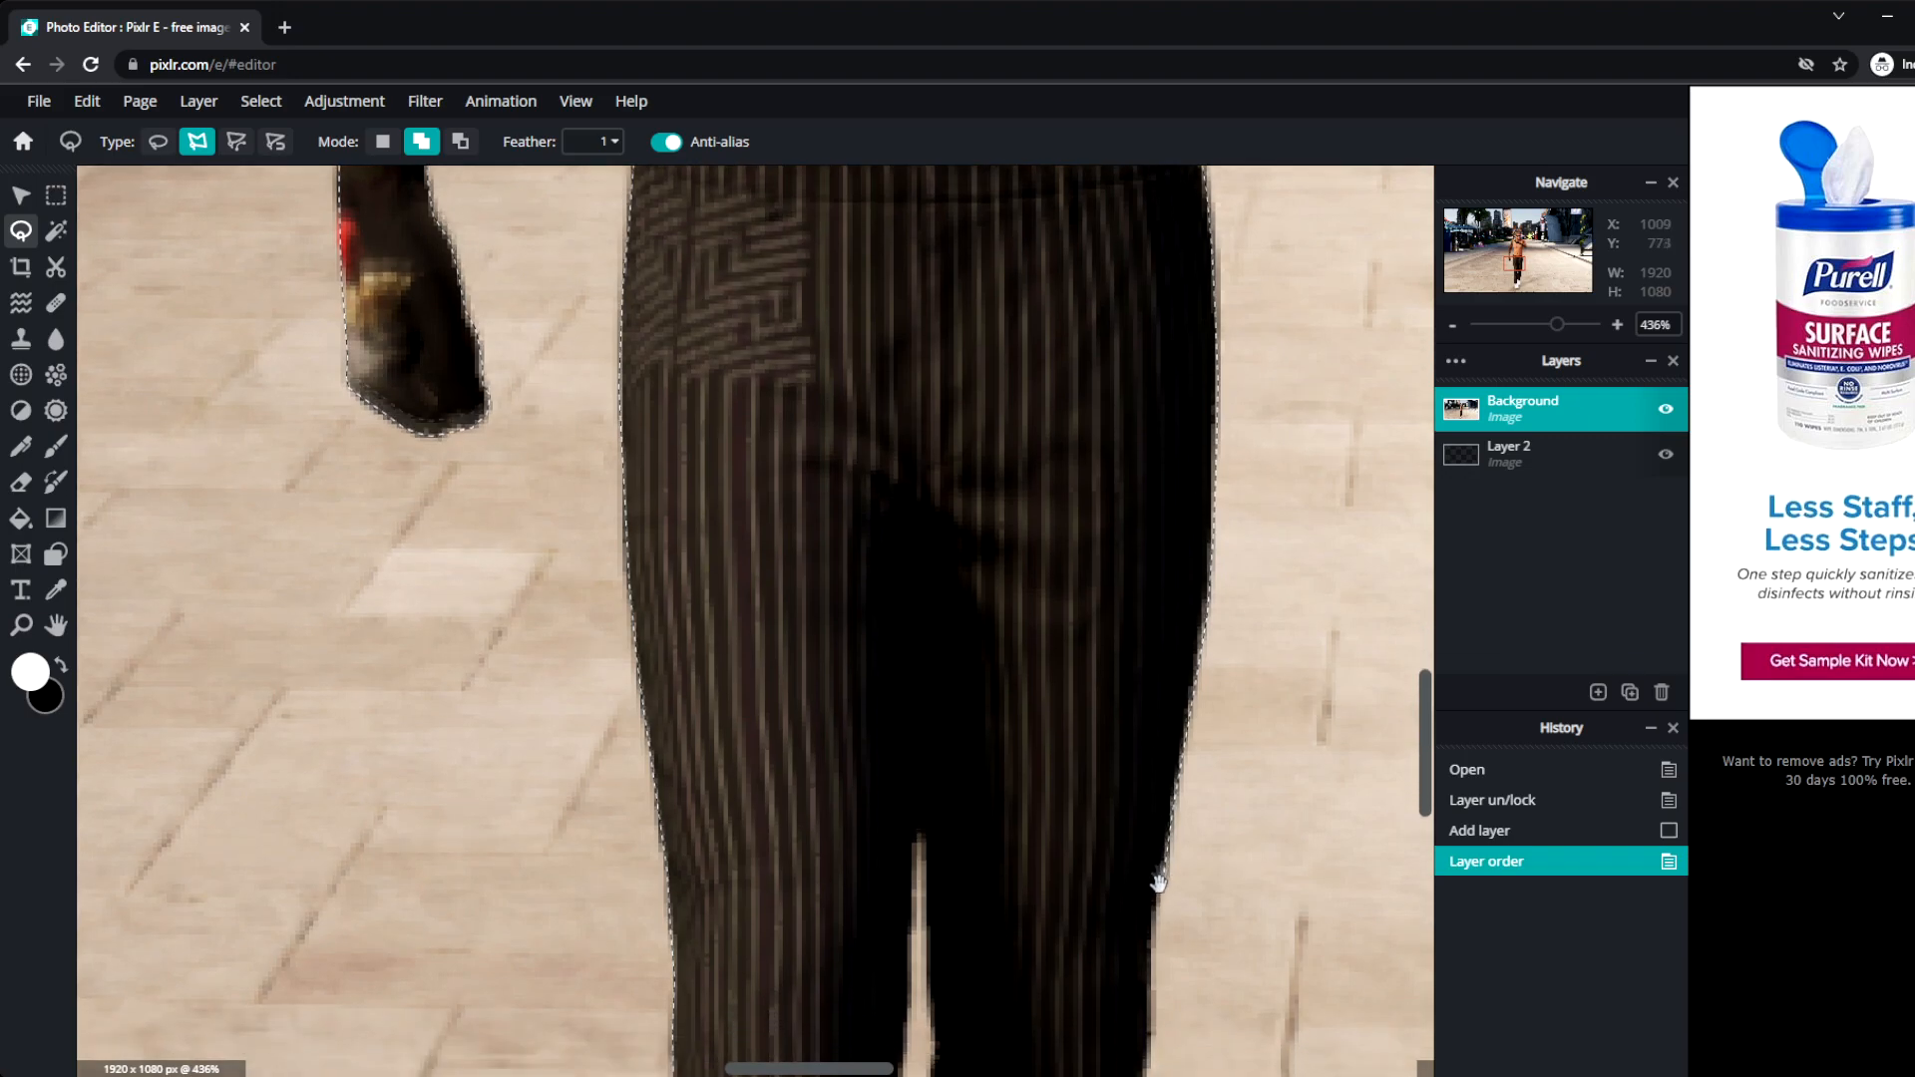
left_click(1193, 465)
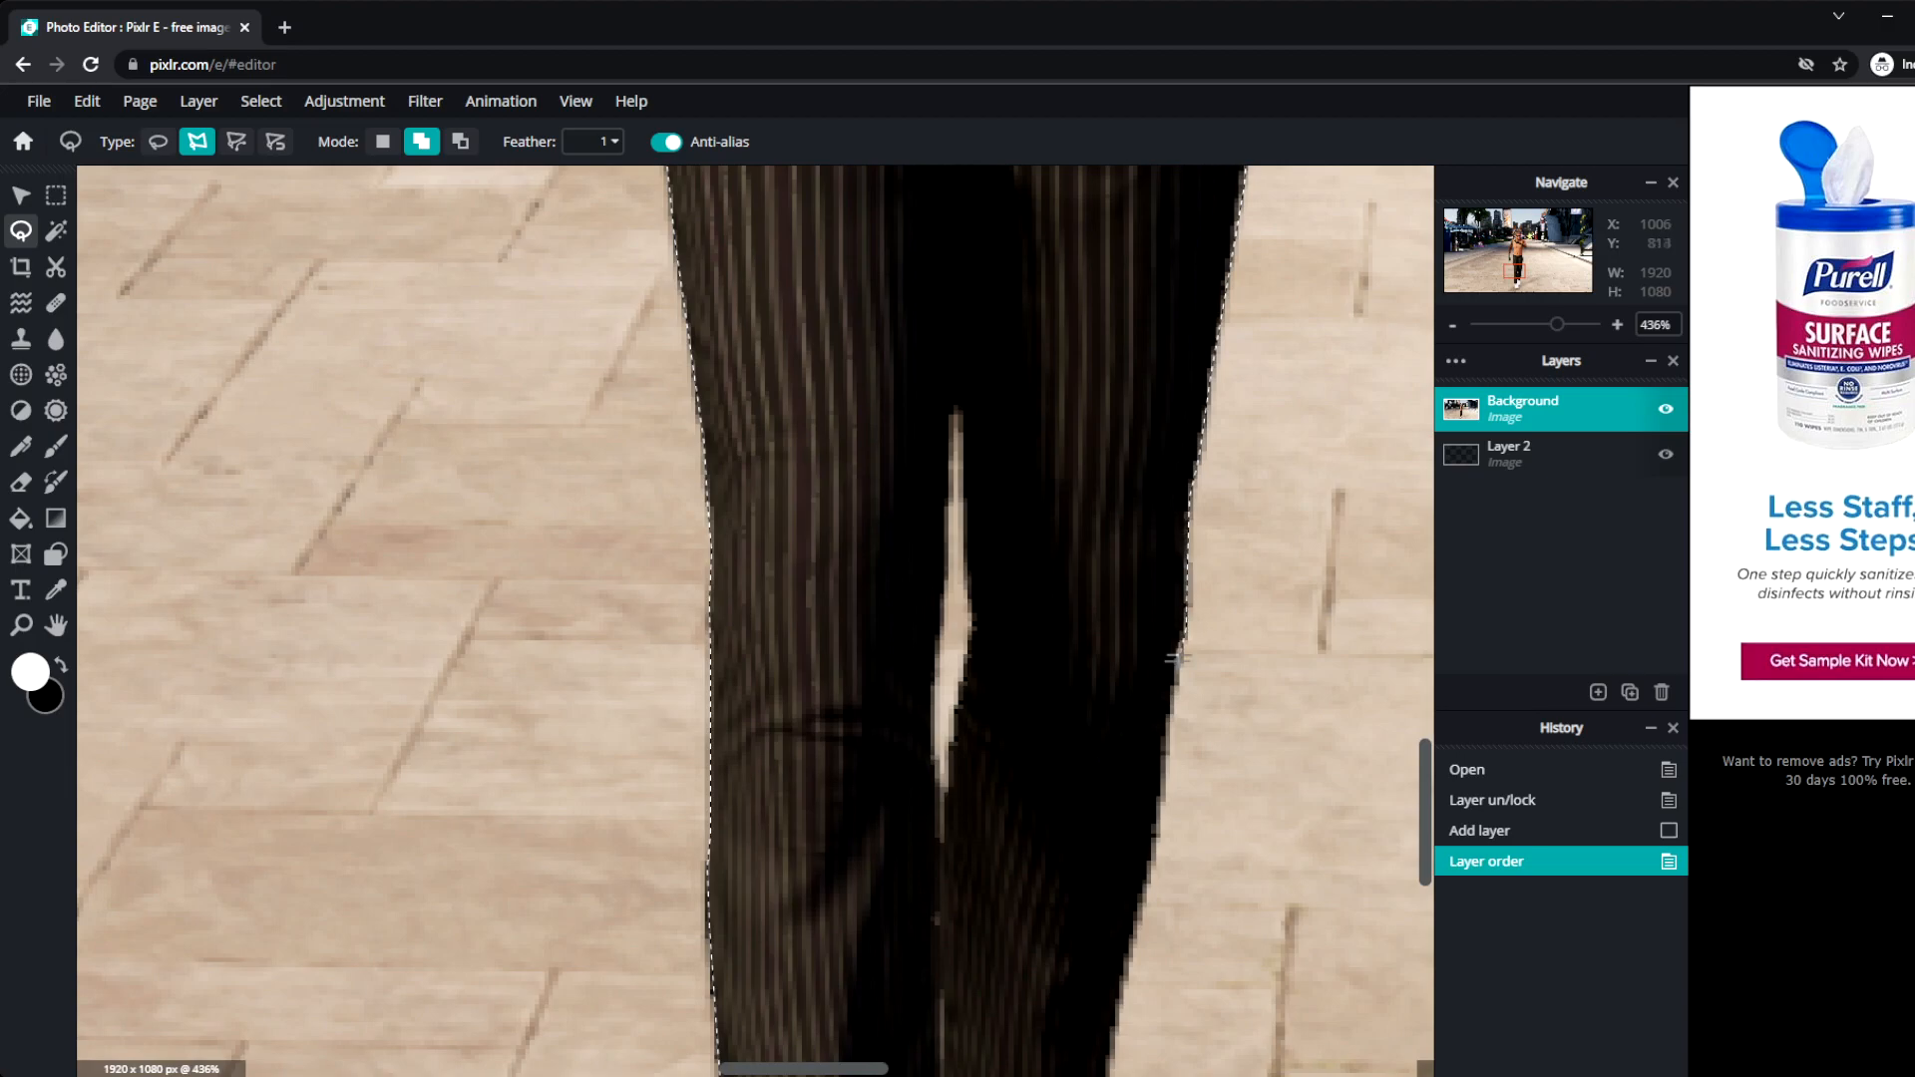
left_click(1160, 809)
left_click_drag(1119, 957, 1120, 671)
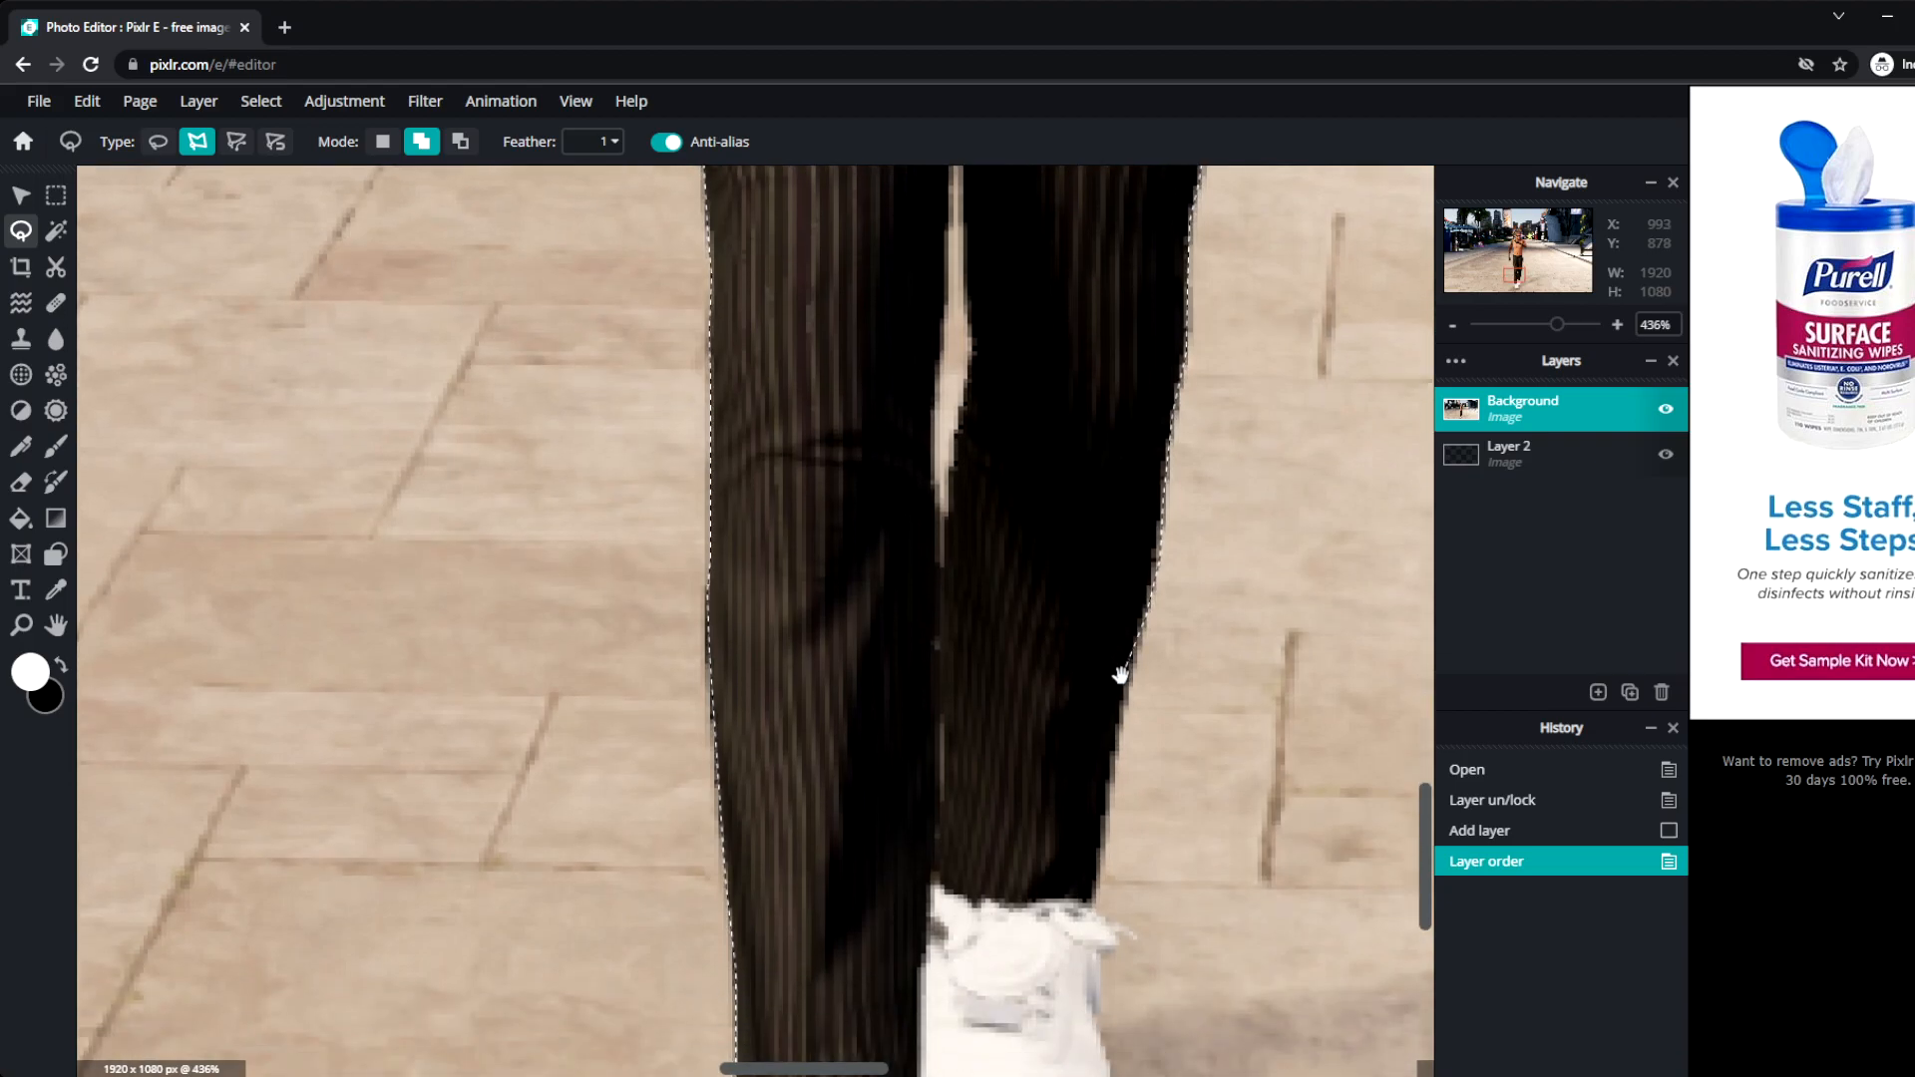
left_click(1110, 784)
mouse_move(1095, 1021)
left_mouse_down()
mouse_move(1070, 686)
mouse_move(1093, 830)
mouse_move(1023, 887)
mouse_move(945, 900)
mouse_move(973, 999)
mouse_move(954, 720)
mouse_move(982, 809)
left_mouse_up()
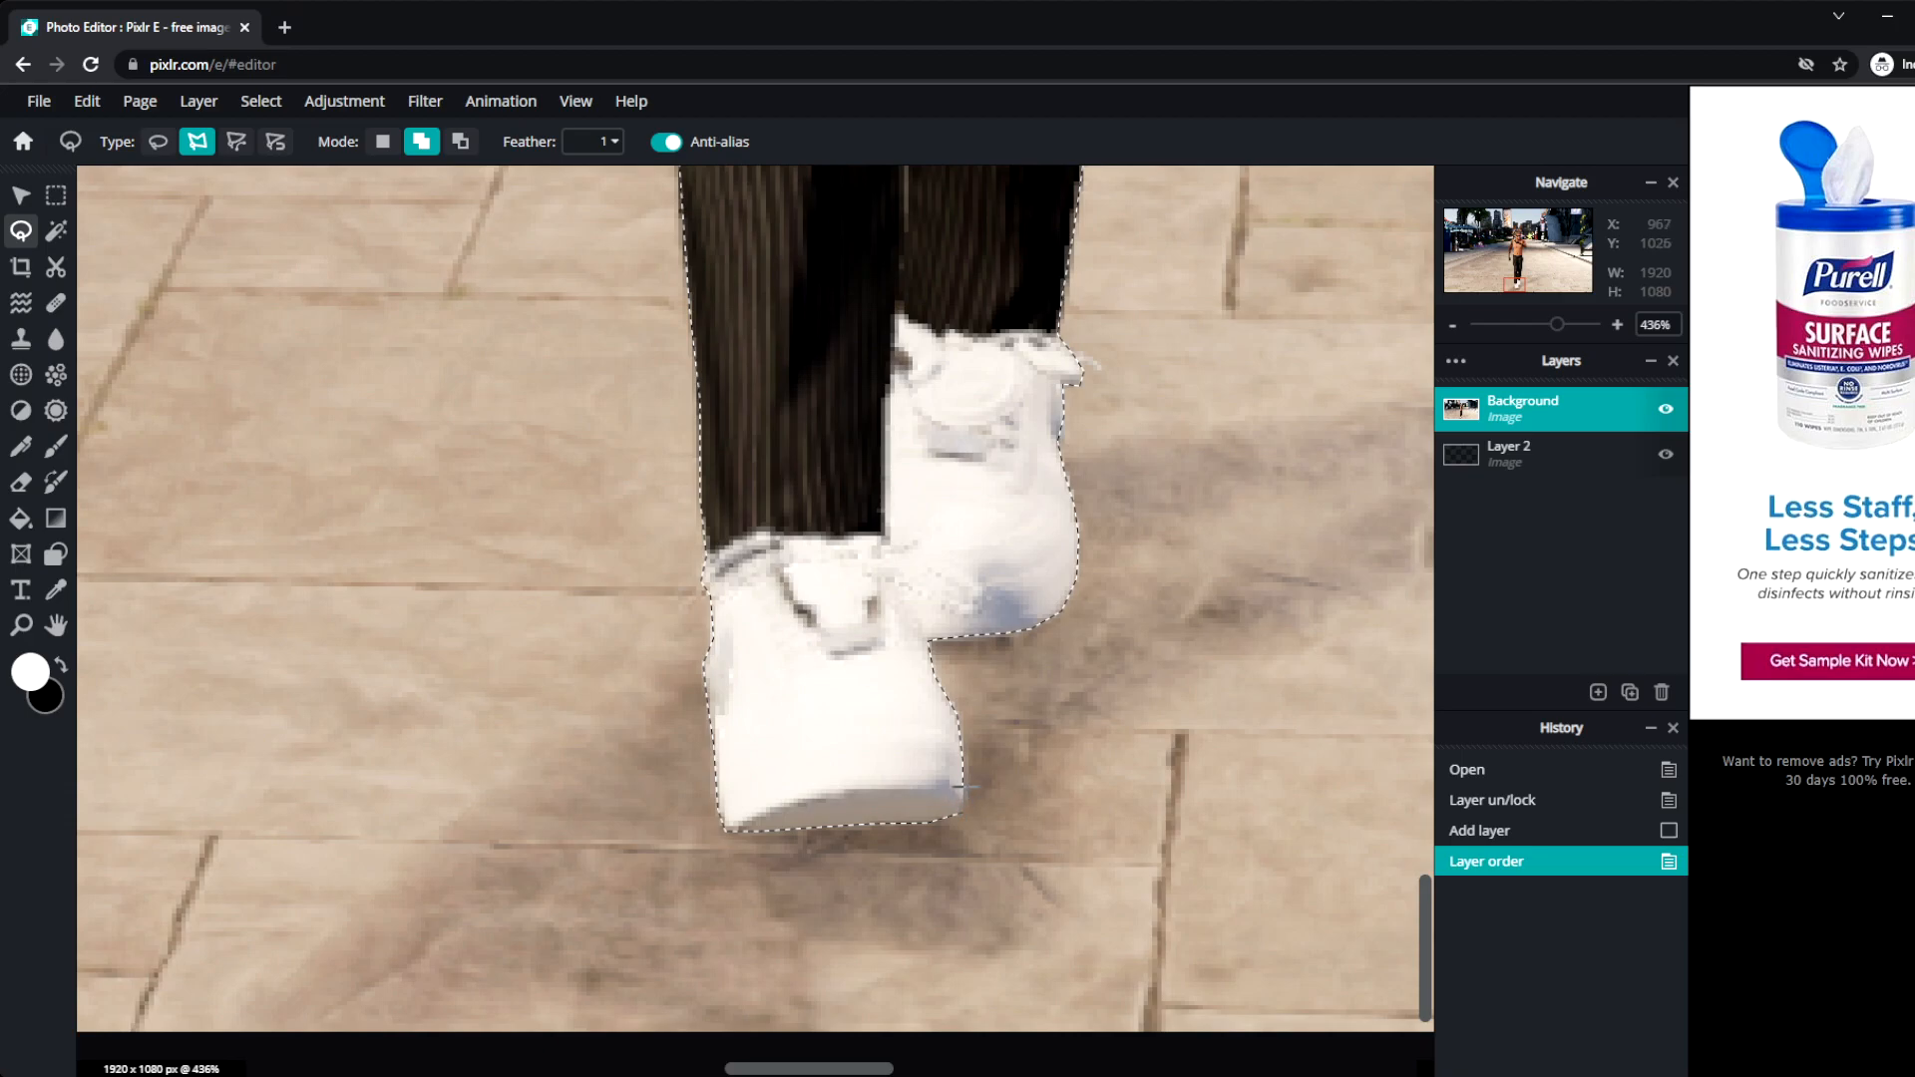
left_click(969, 798)
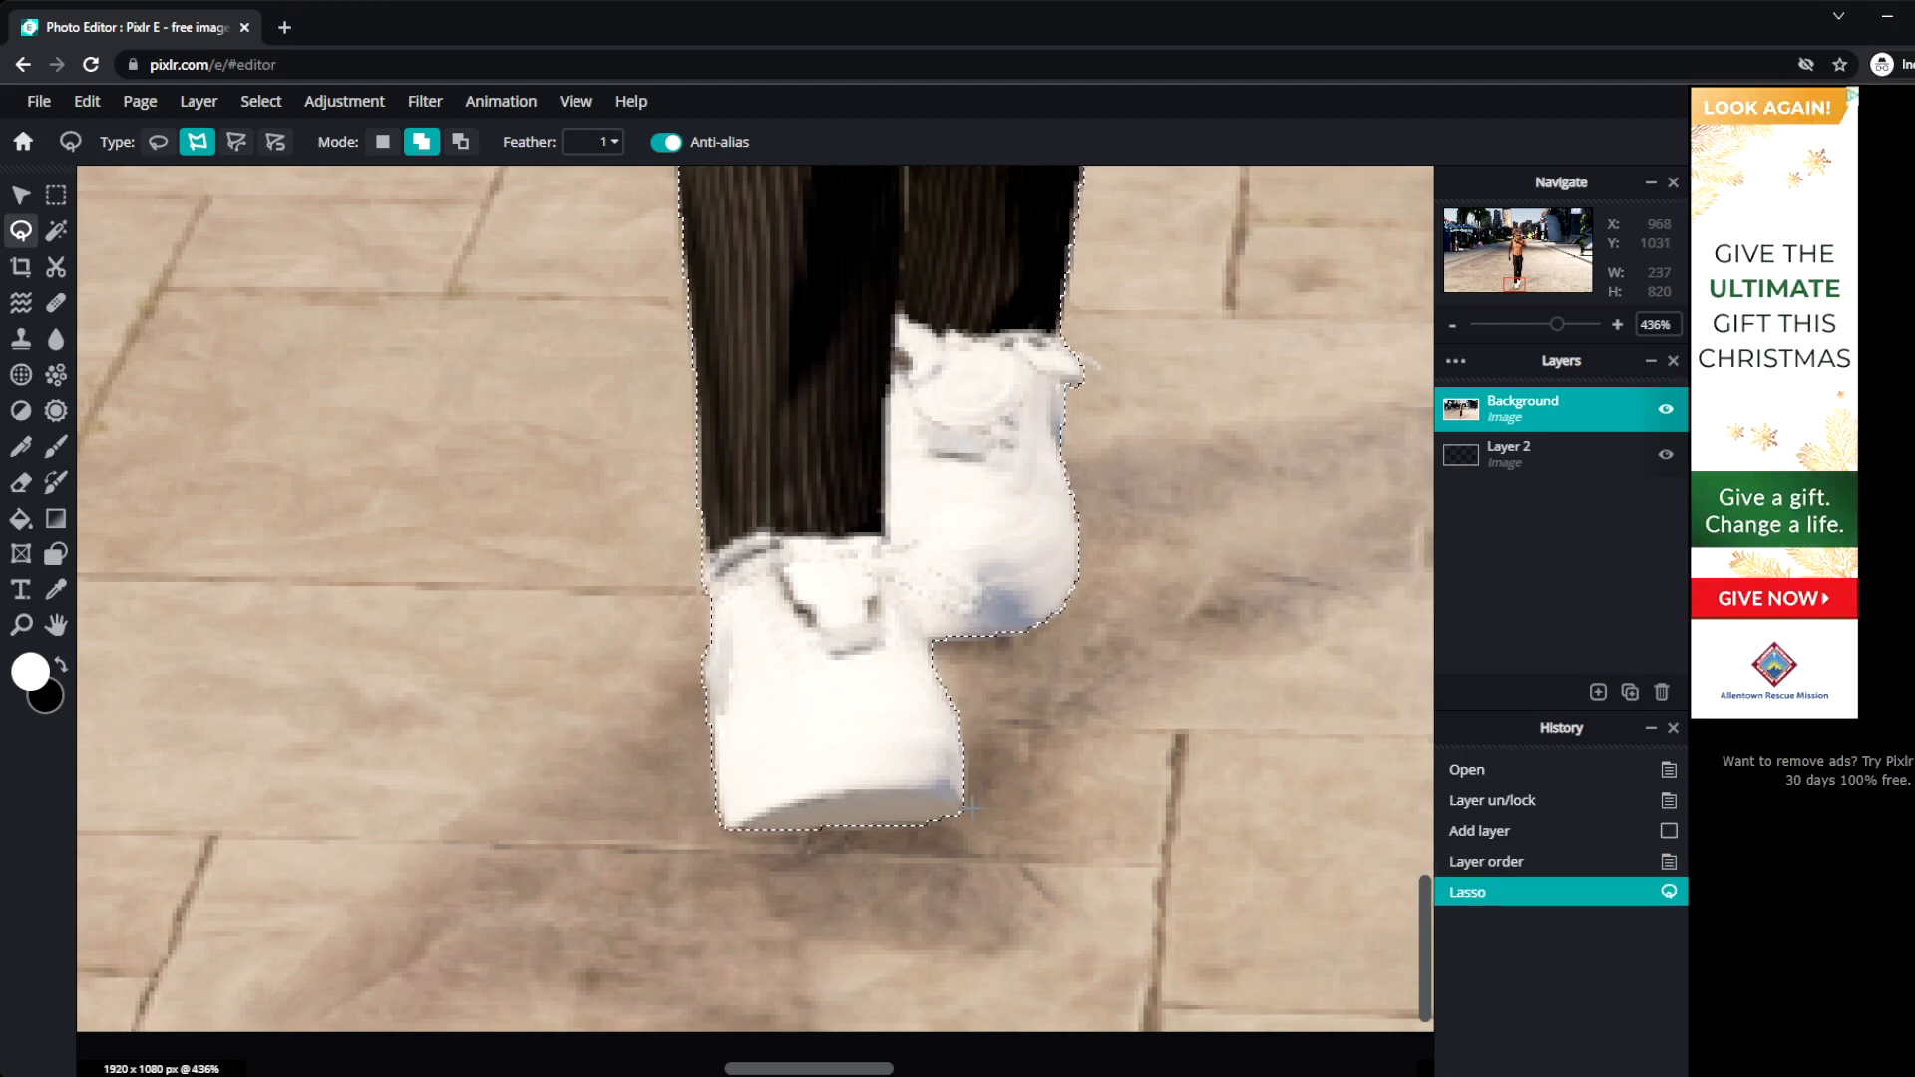
Invert the player selection and add the background gap between the trouser legs to it with the polygon lasso.
scroll(885, 731, "up", 5)
scroll(781, 565, "down", 10)
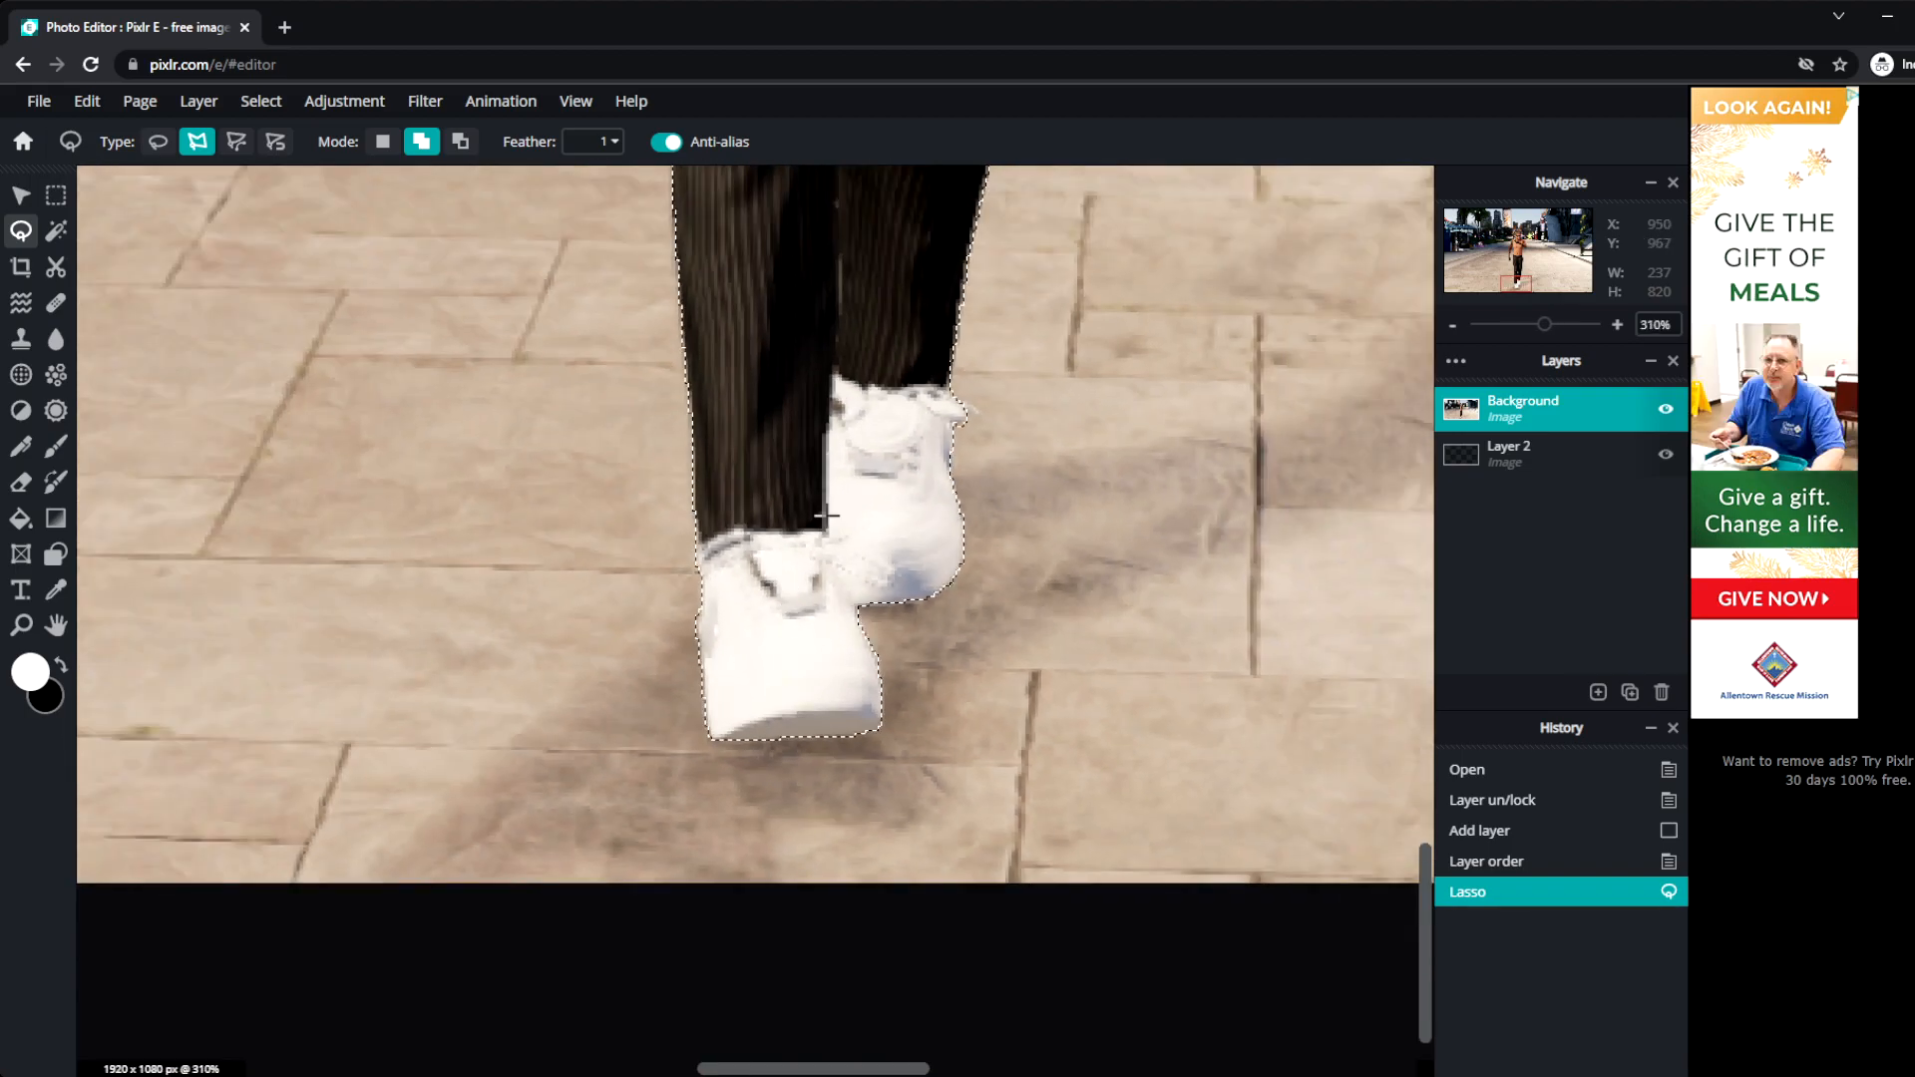
scroll(836, 496, "down", 3)
scroll(1152, 567, "up", 6)
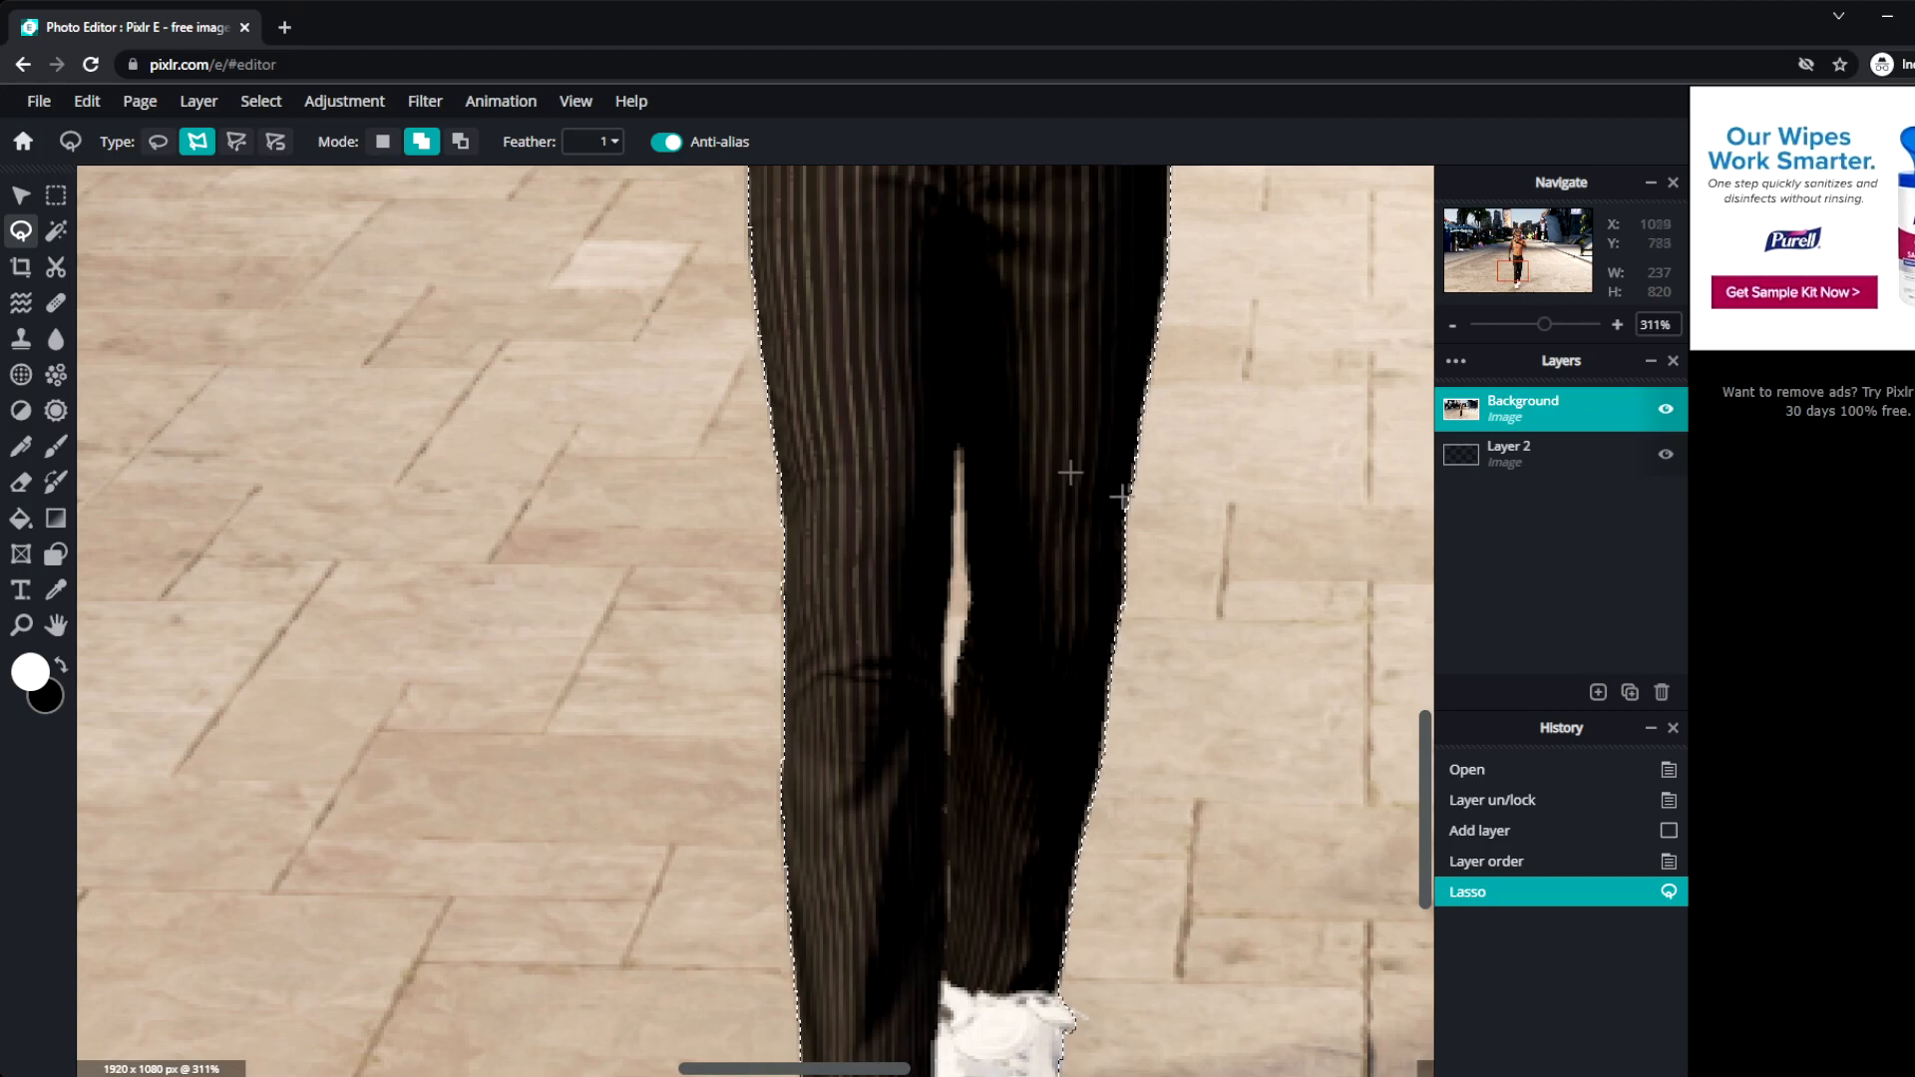
right_click(903, 361)
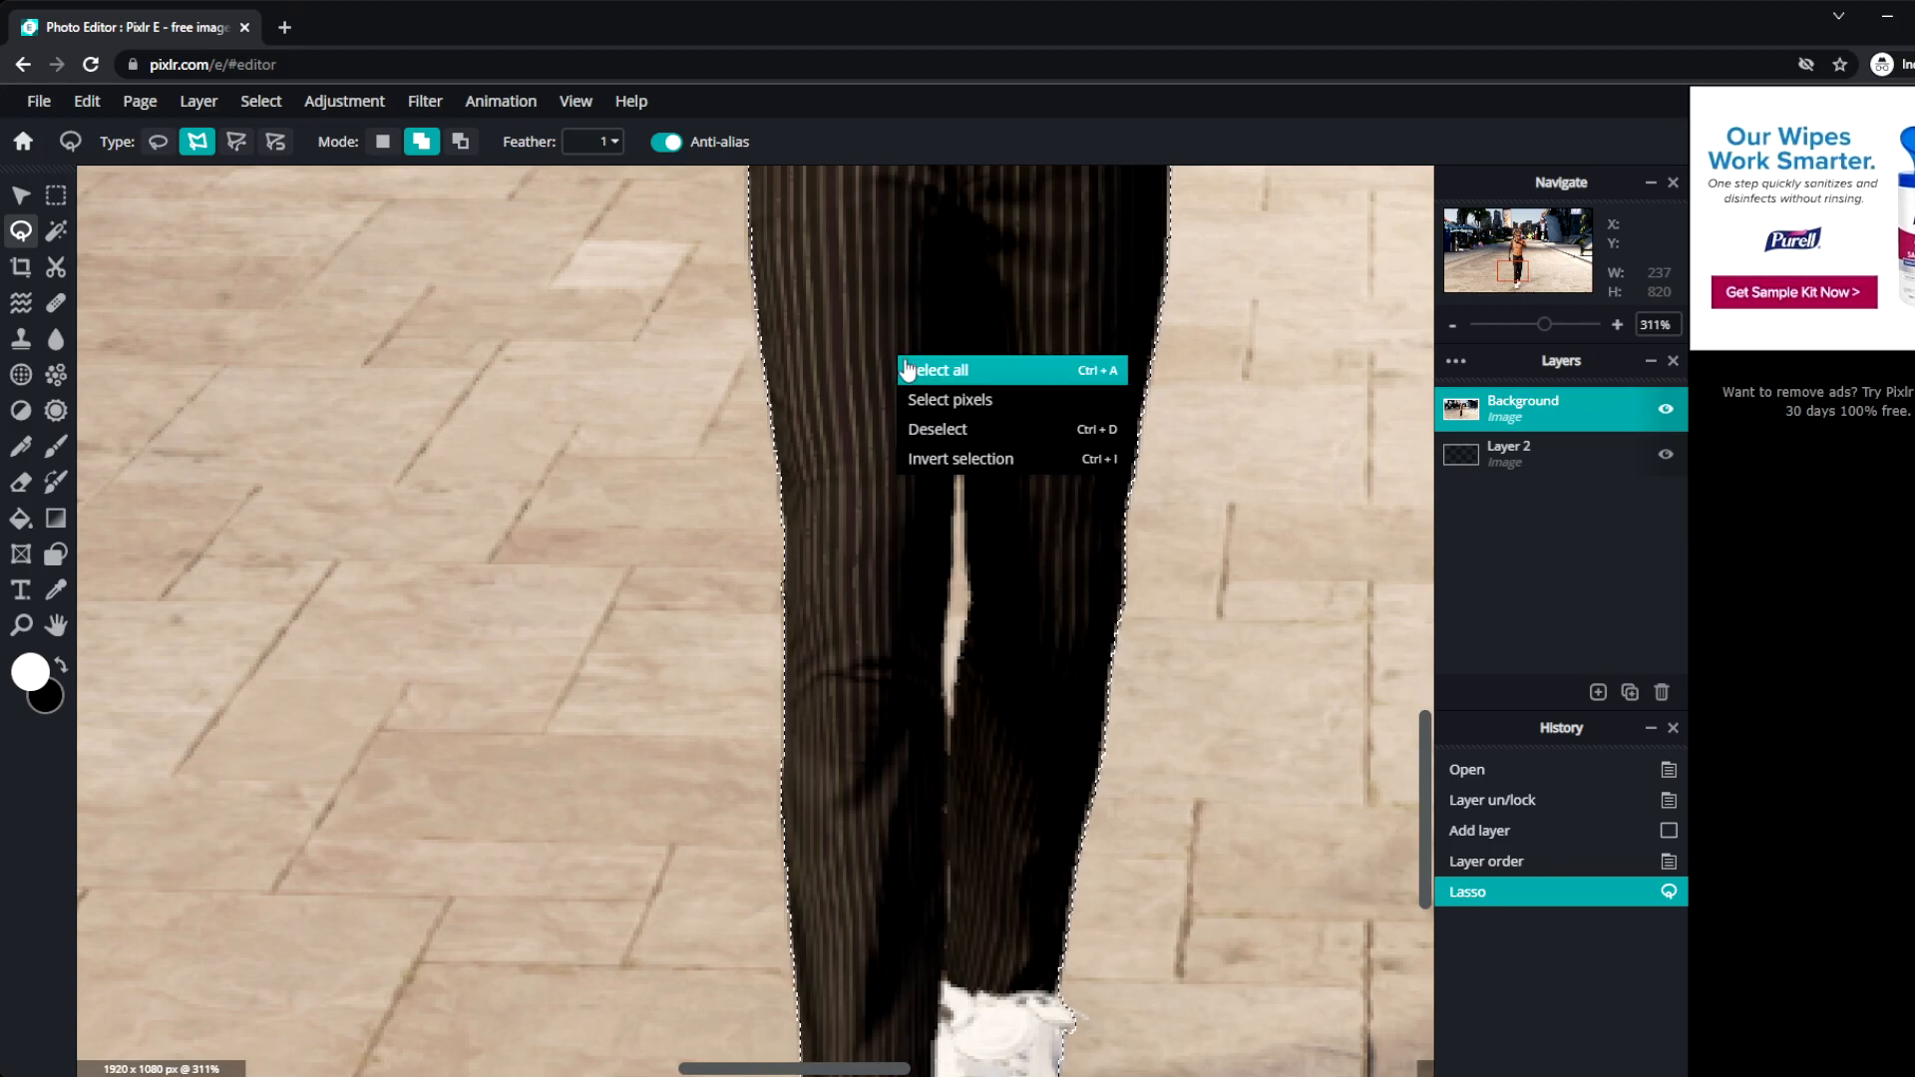
left_click(946, 460)
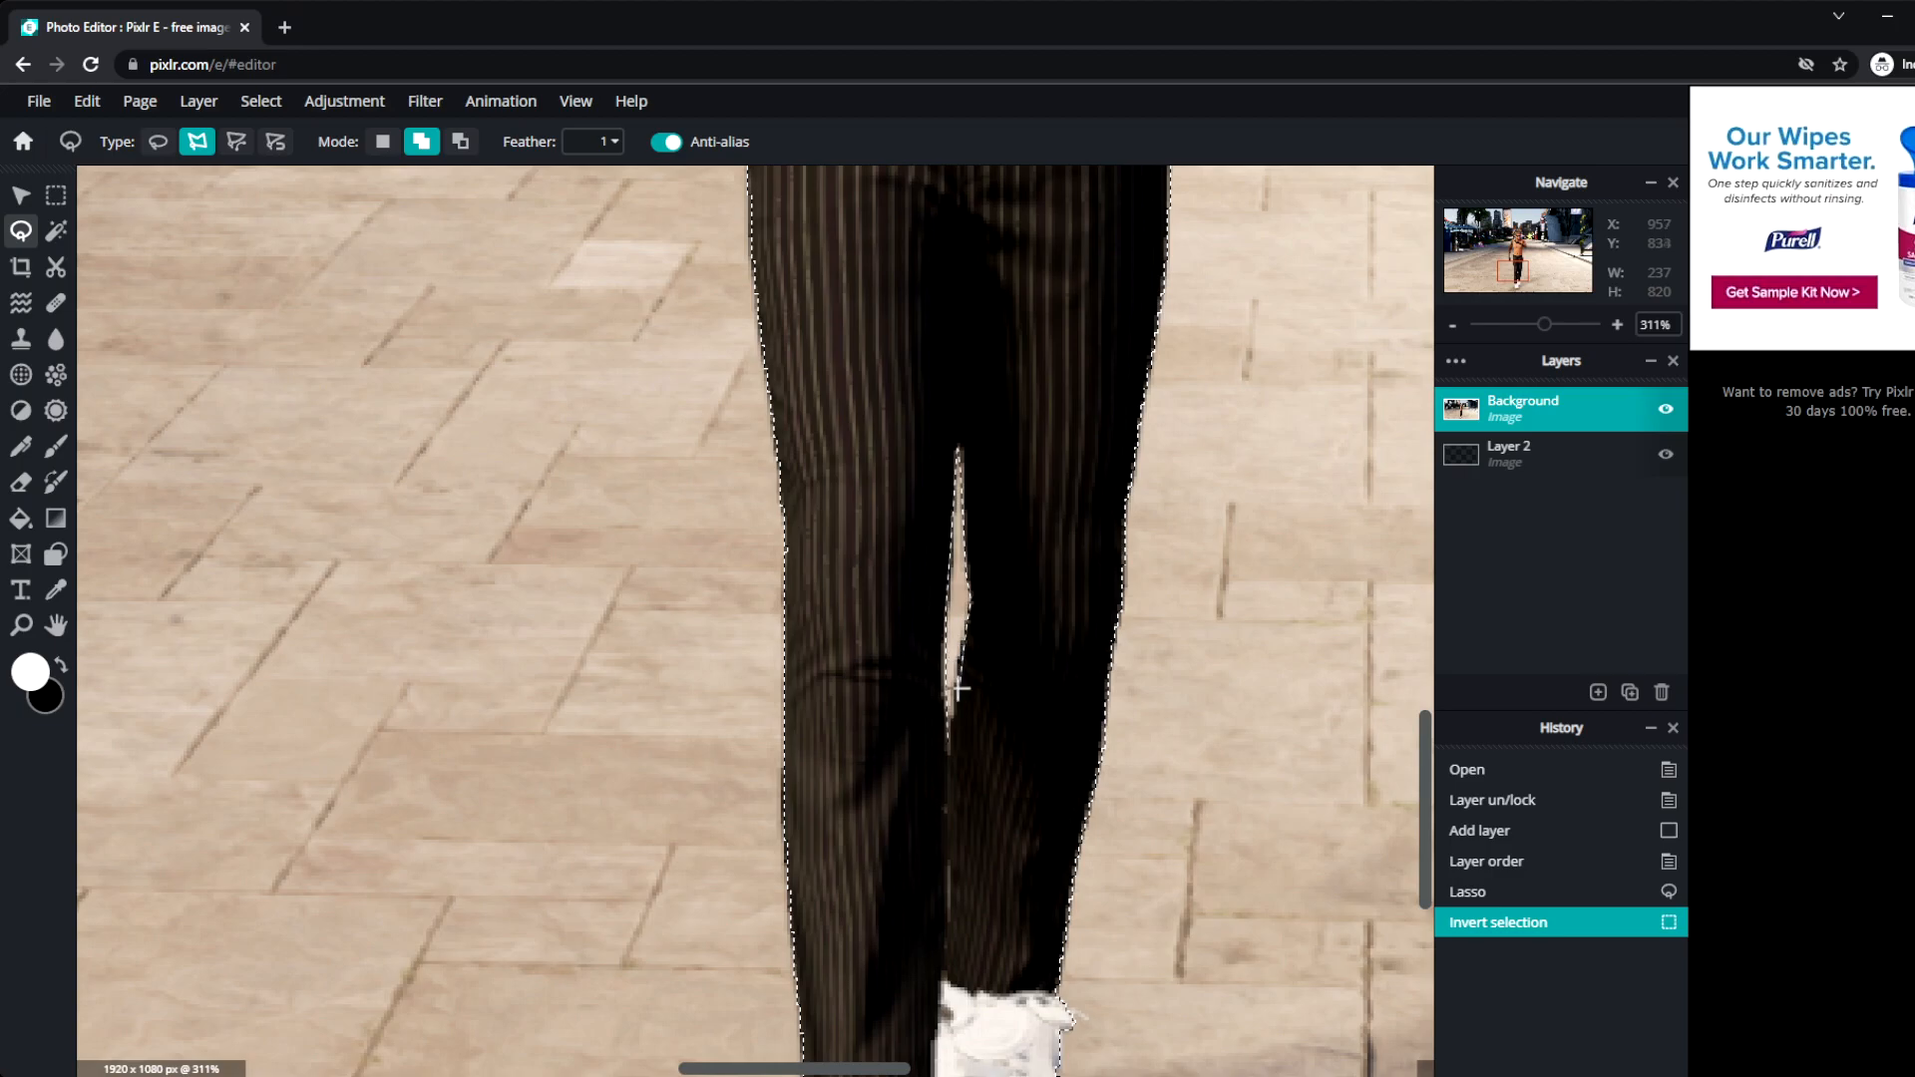
double_click(950, 743)
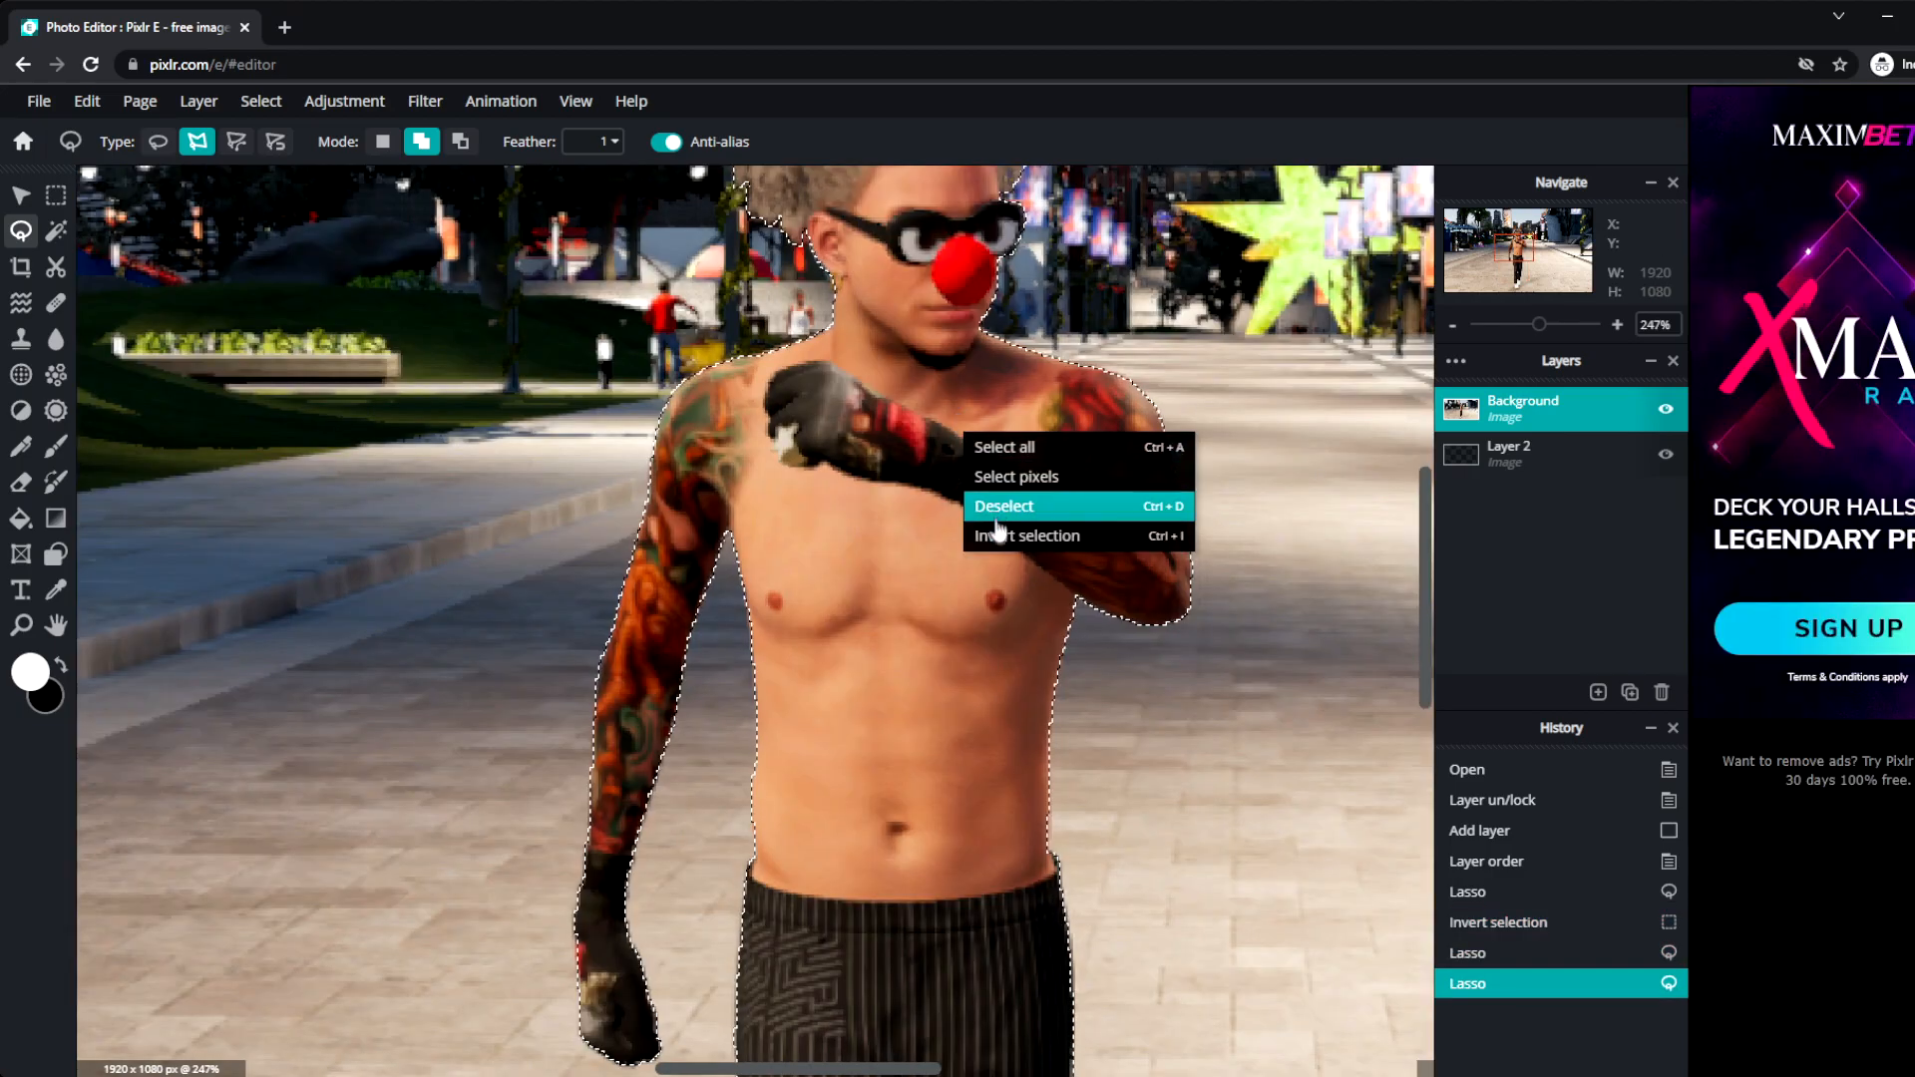
Invert the selection again so that it covers the player instead of the background.
left_click(1002, 536)
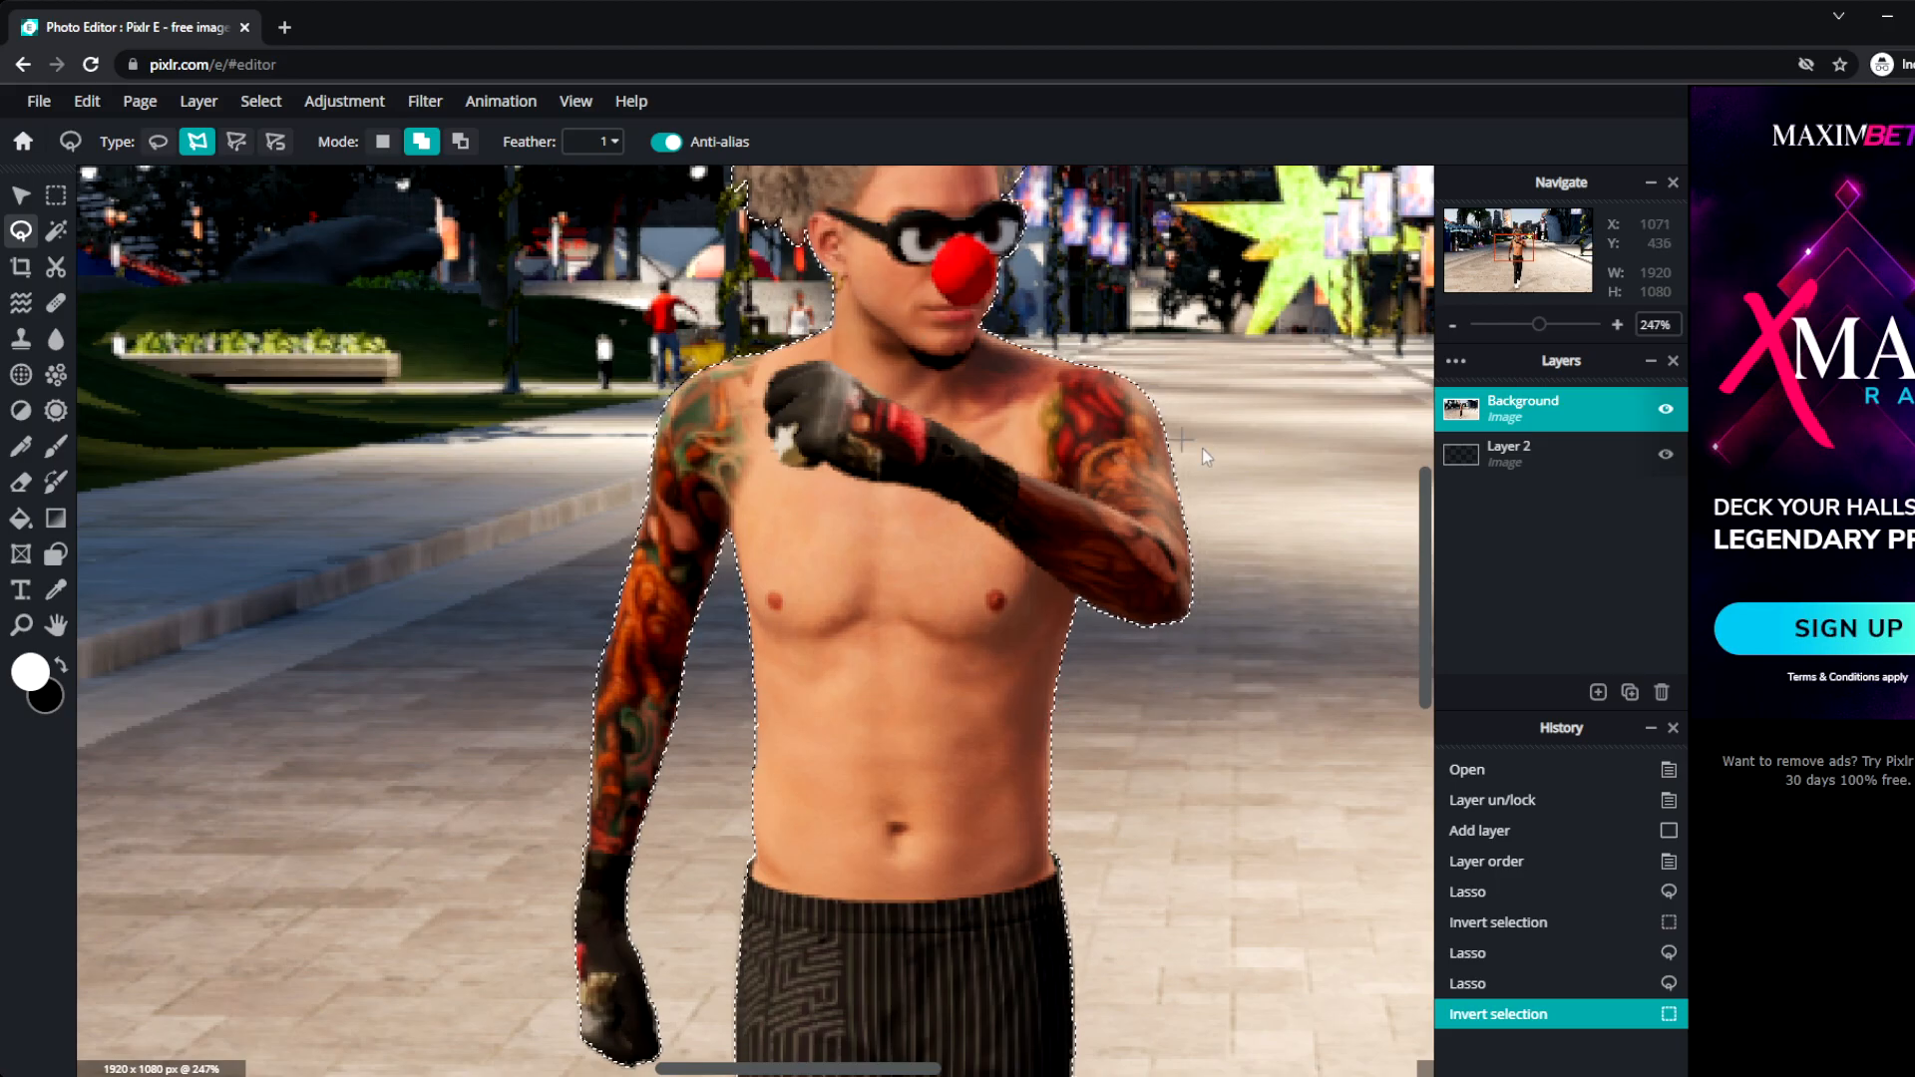
scroll(838, 311, "up", 3)
scroll(828, 311, "down", 3)
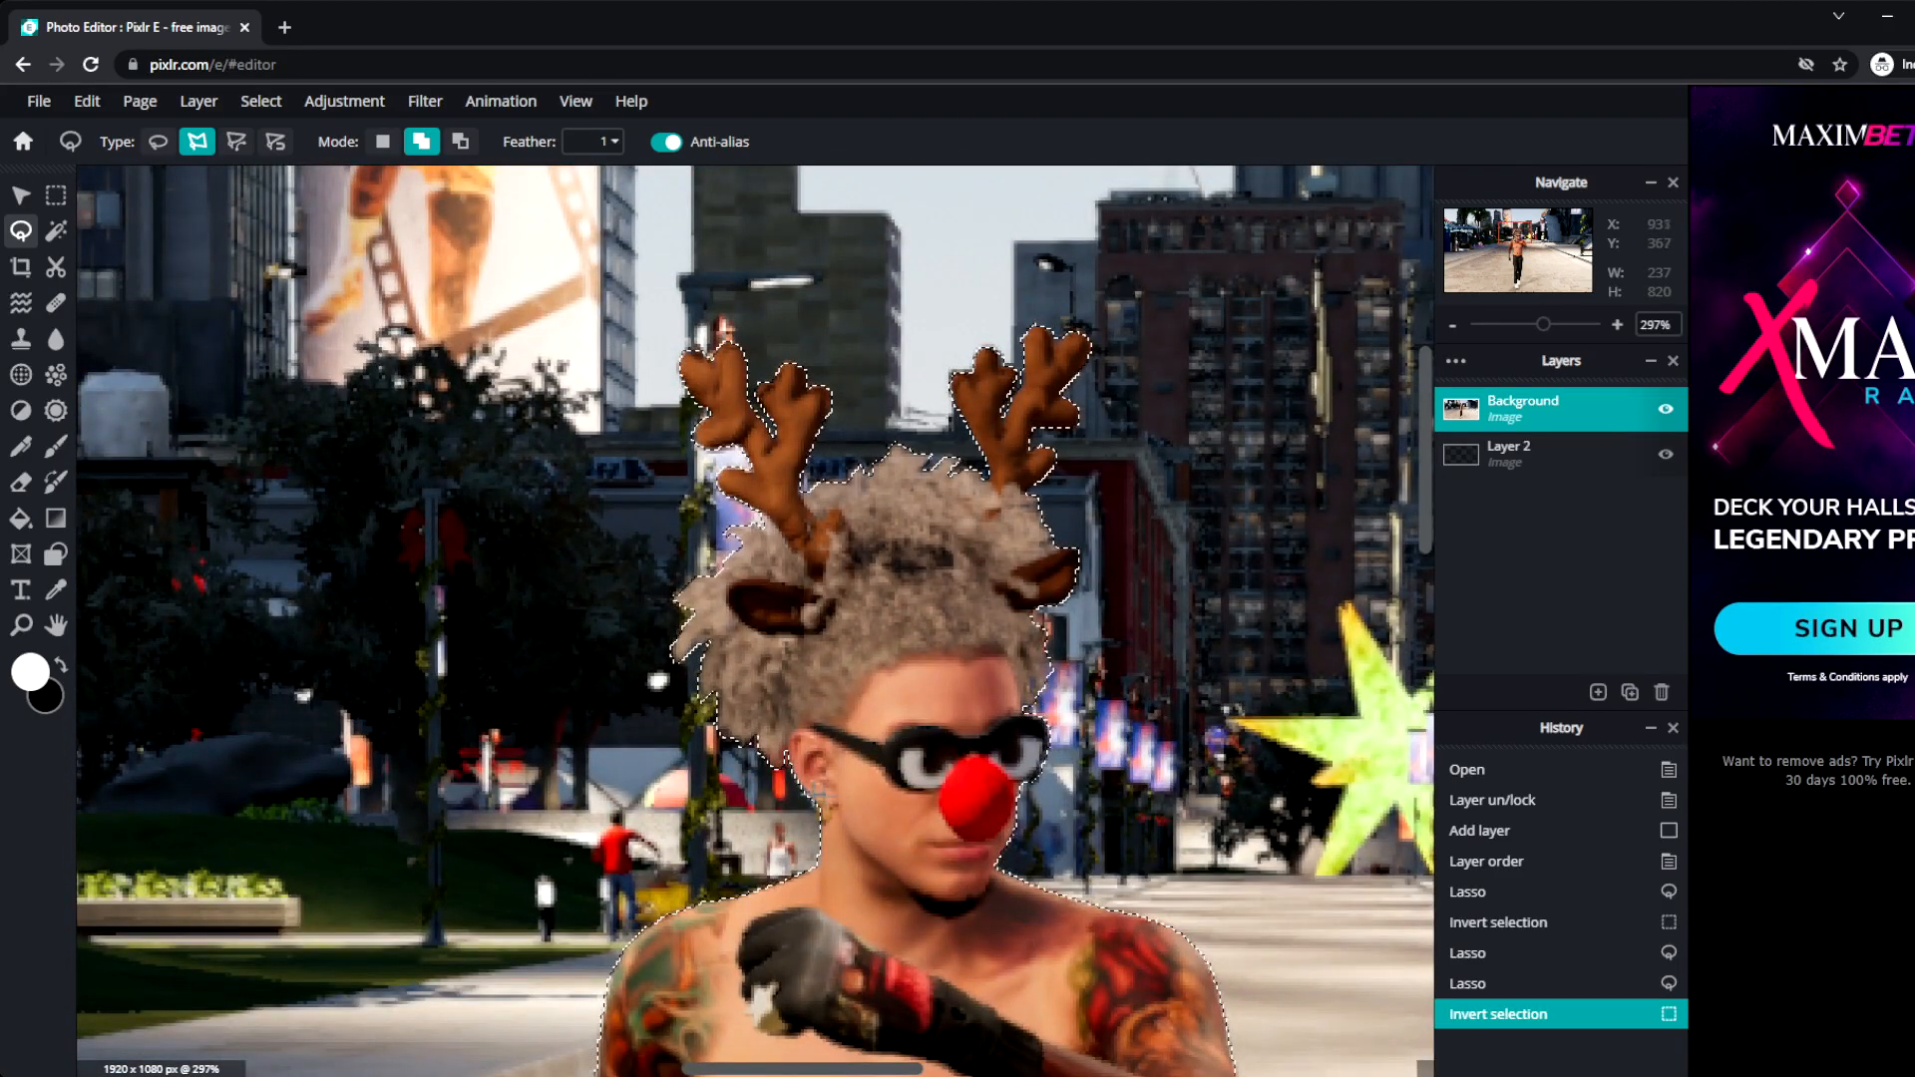
scroll(743, 758, "up", 3)
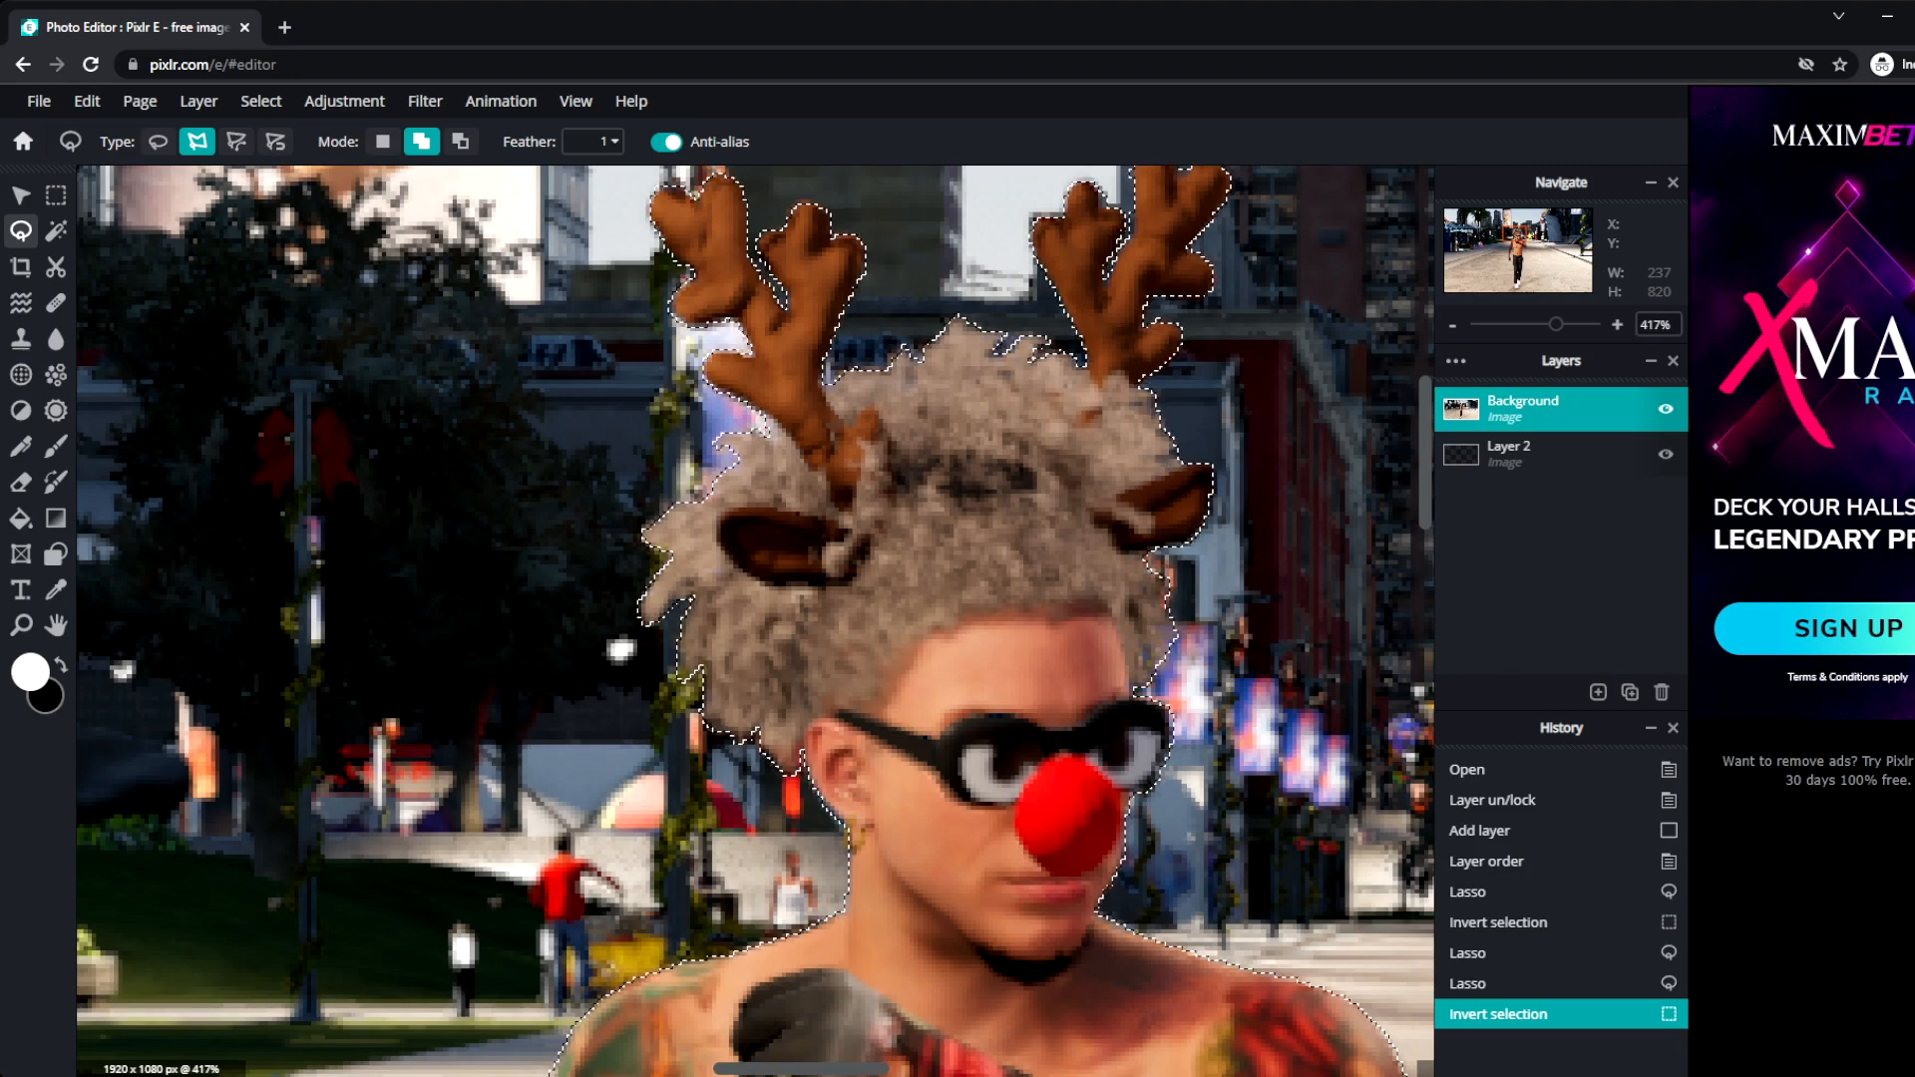
Set up the Eraser with a 2 px brush, 100% softness and 0% step.
left_click(20, 482)
left_click(194, 142)
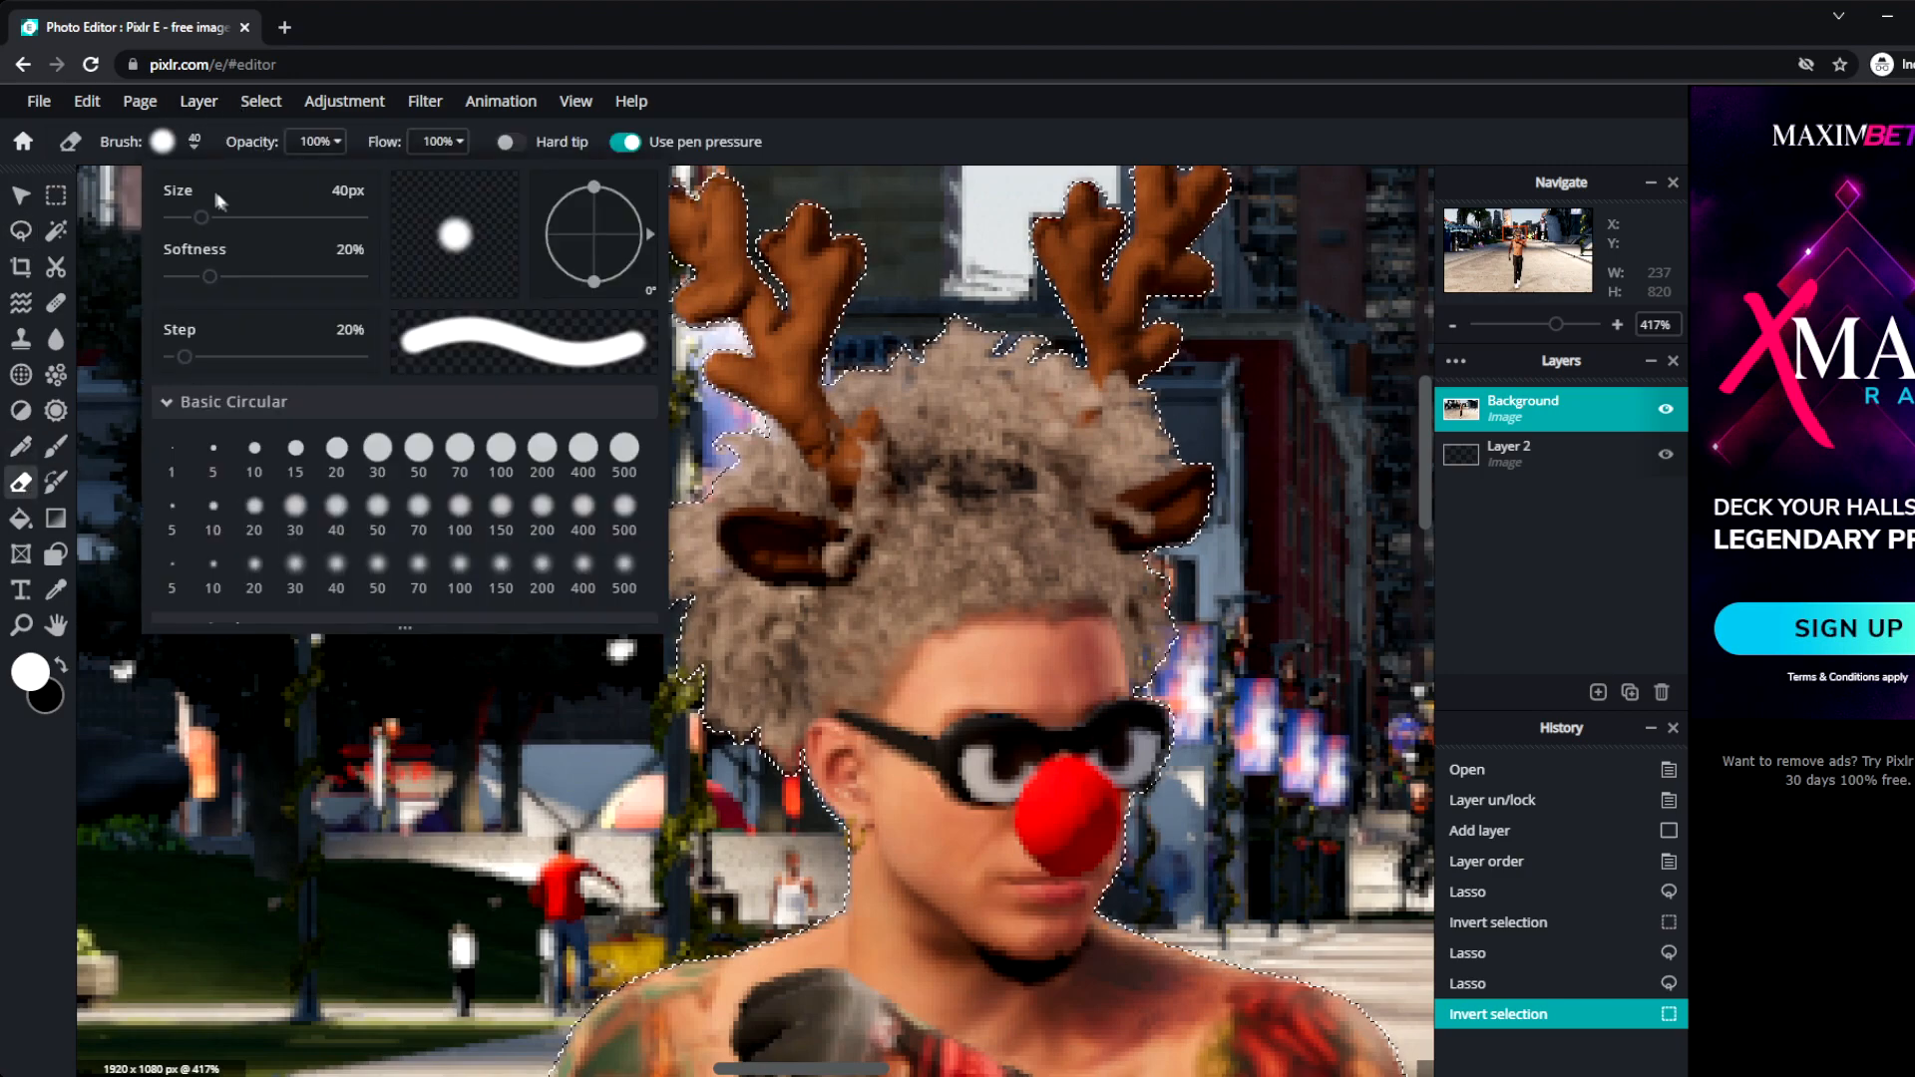
left_click_drag(207, 227, 173, 227)
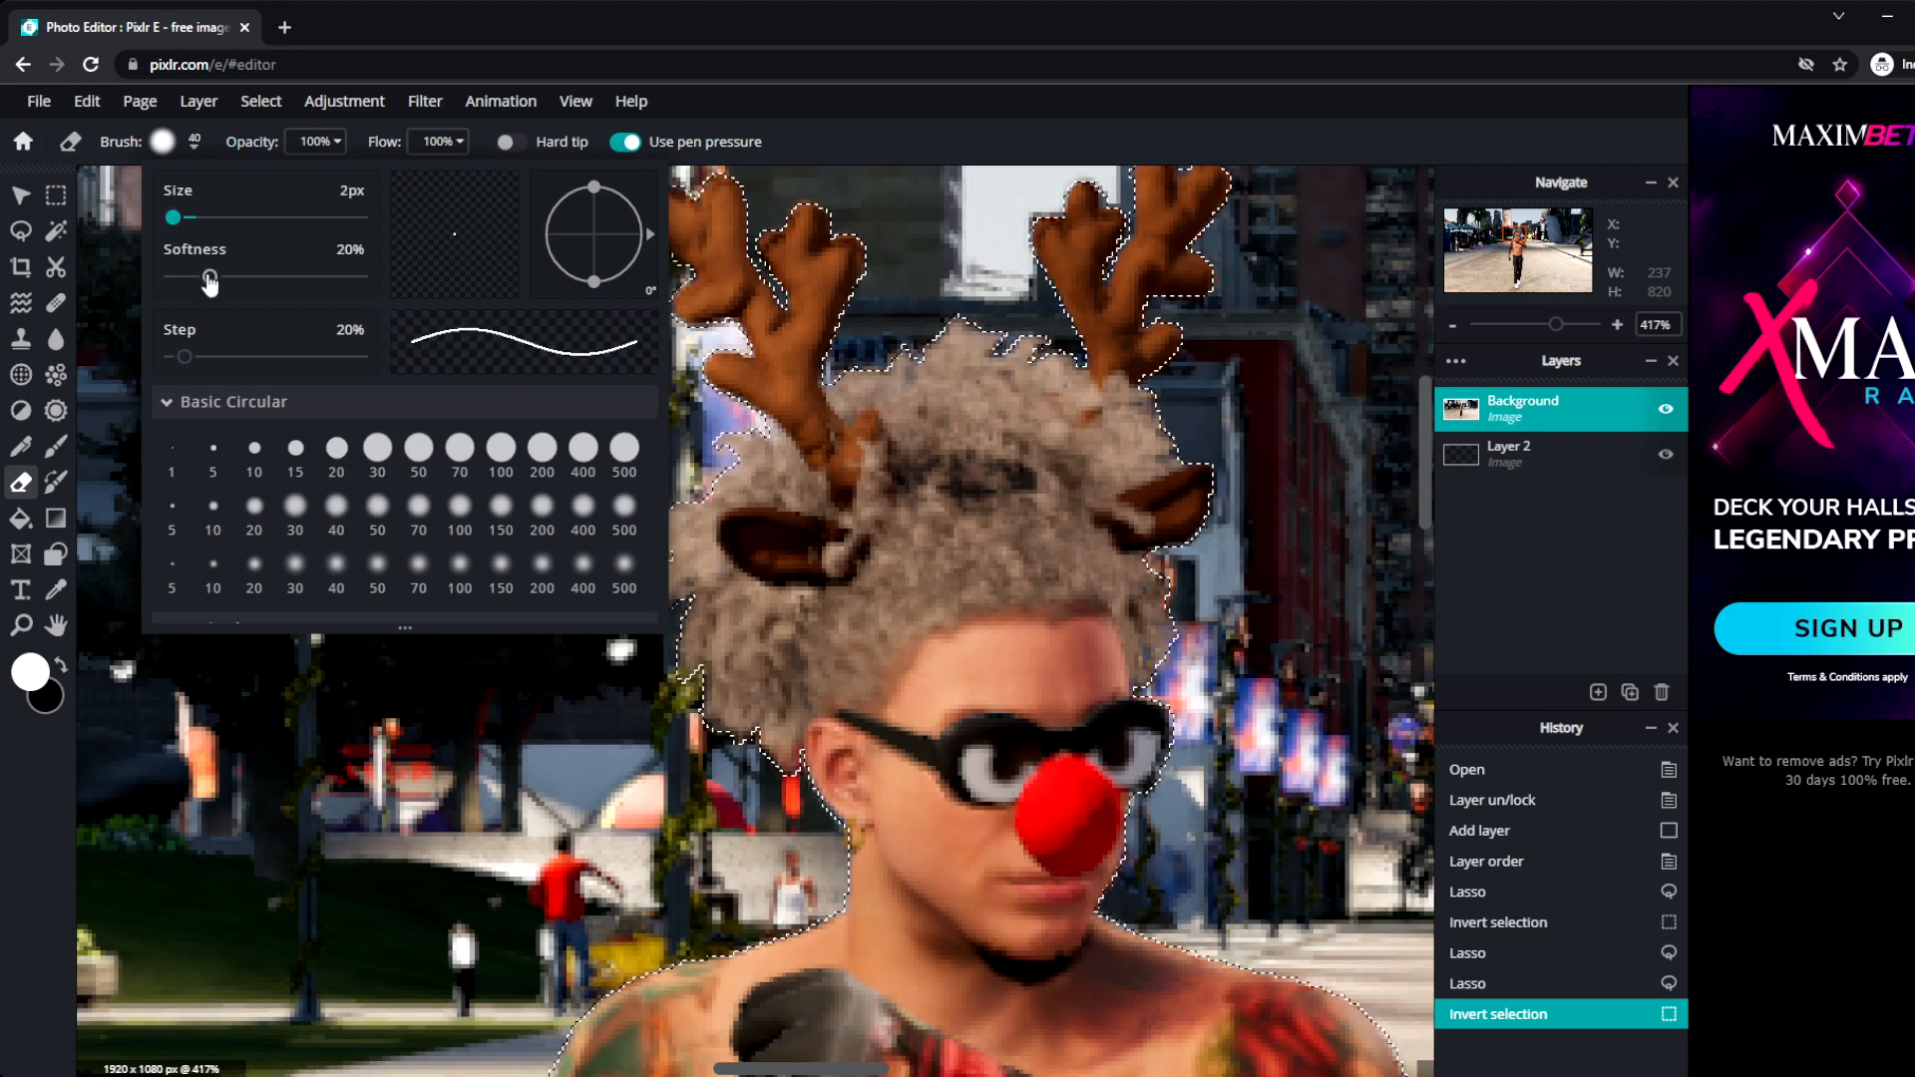
left_click_drag(209, 280, 171, 277)
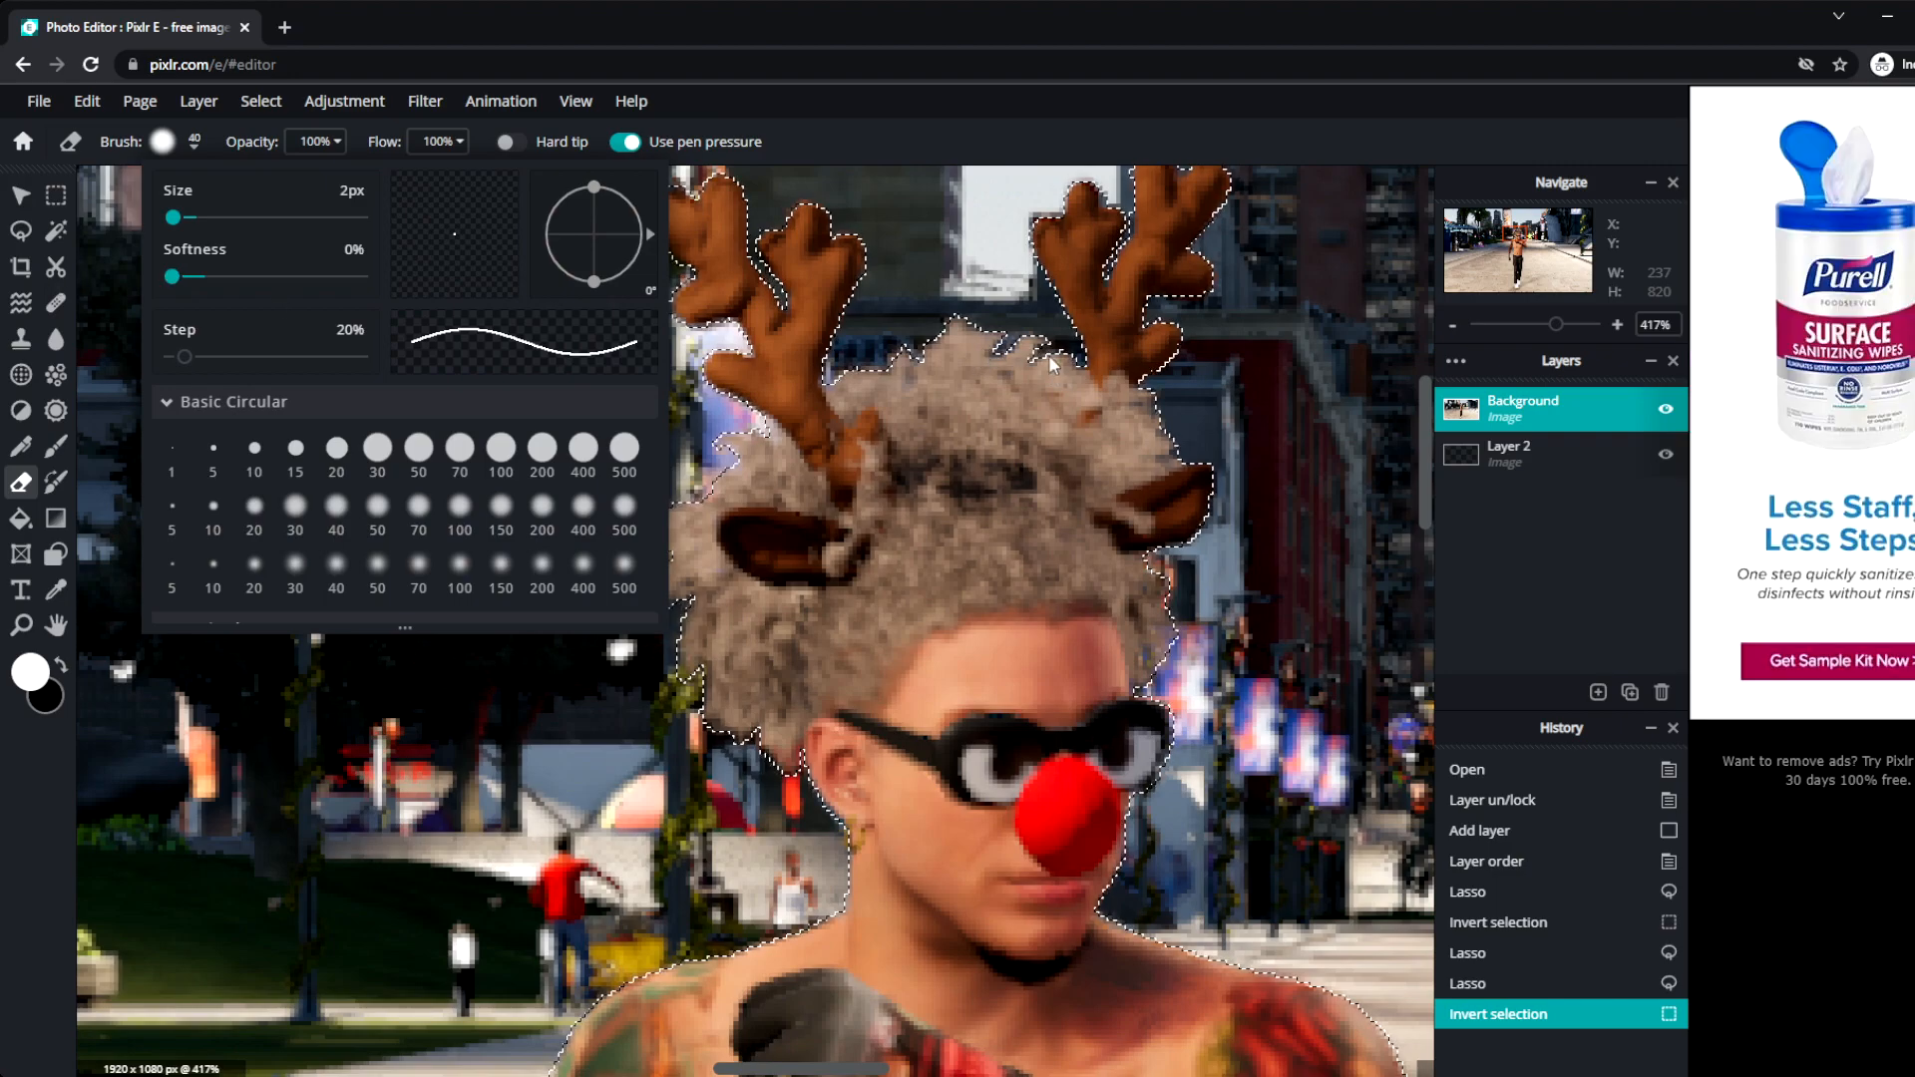
left_click_drag(173, 276, 542, 307)
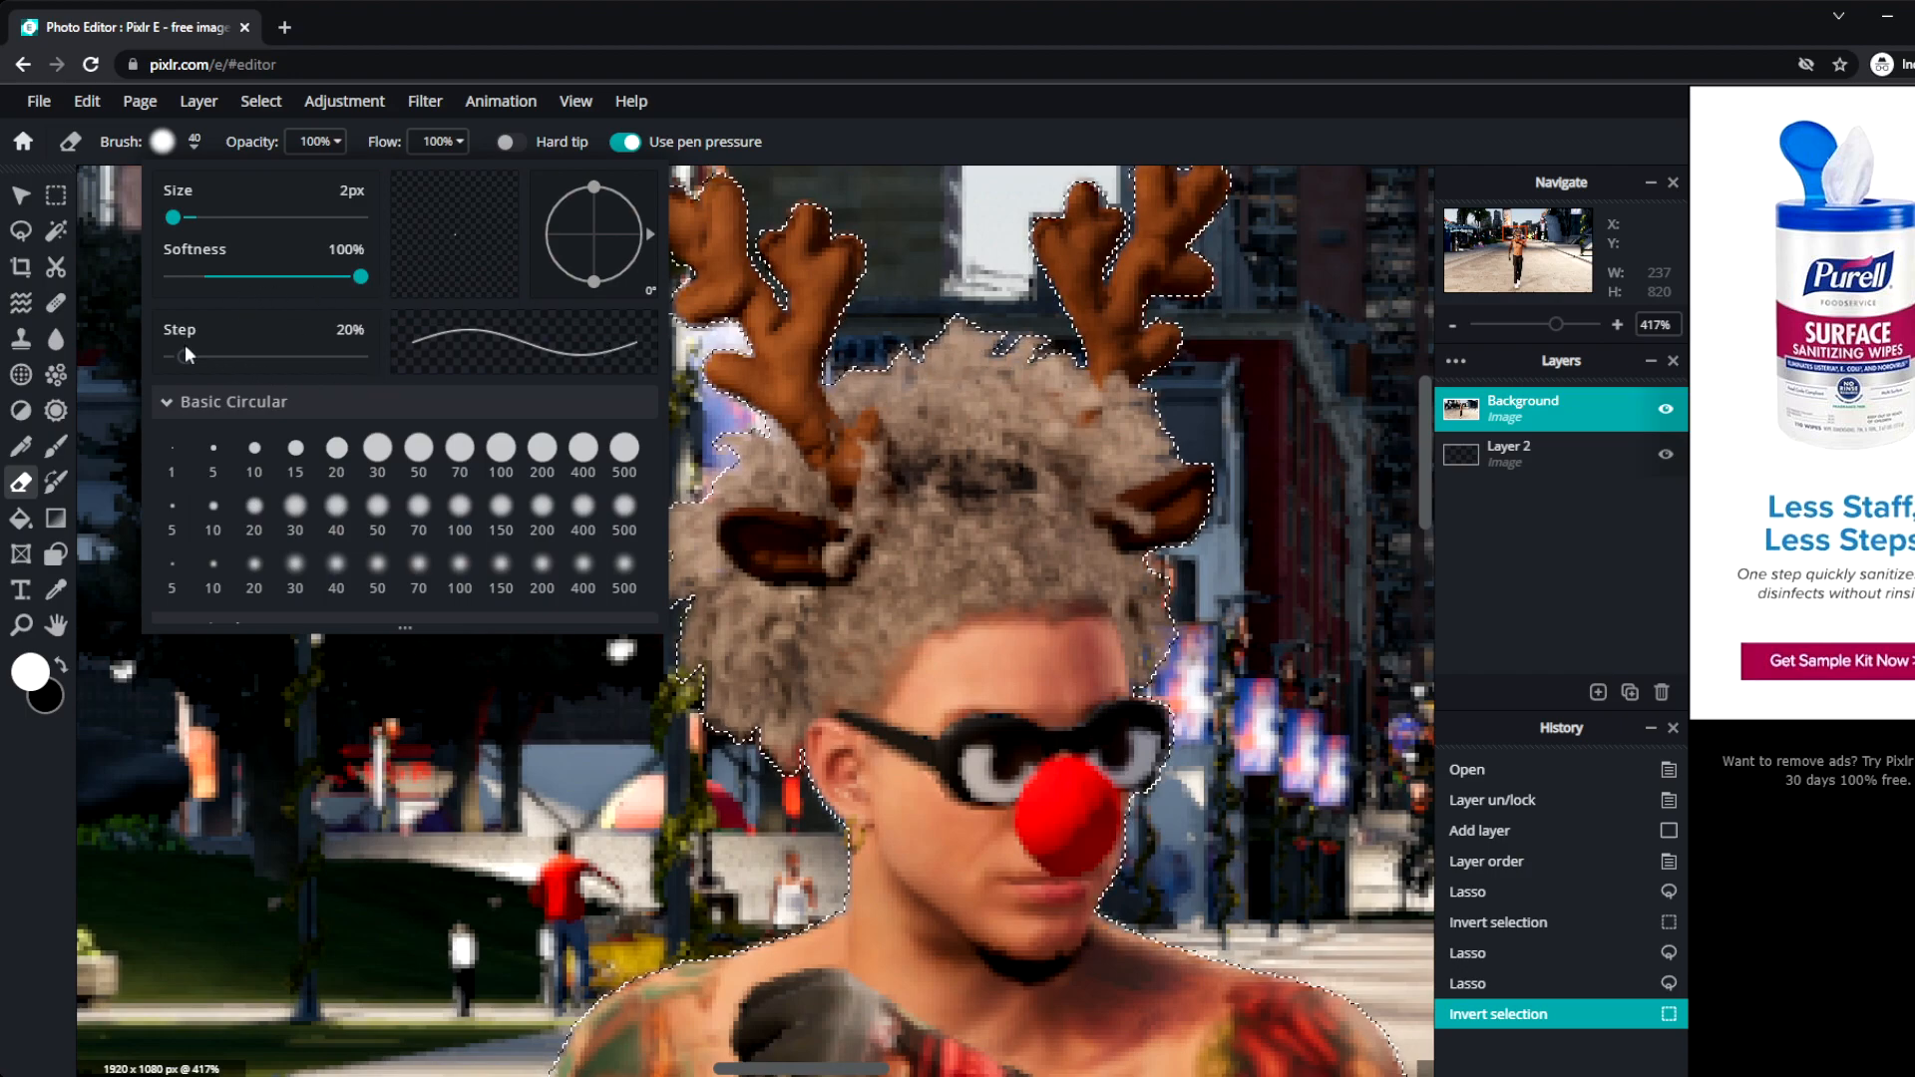
left_click_drag(183, 359, 164, 359)
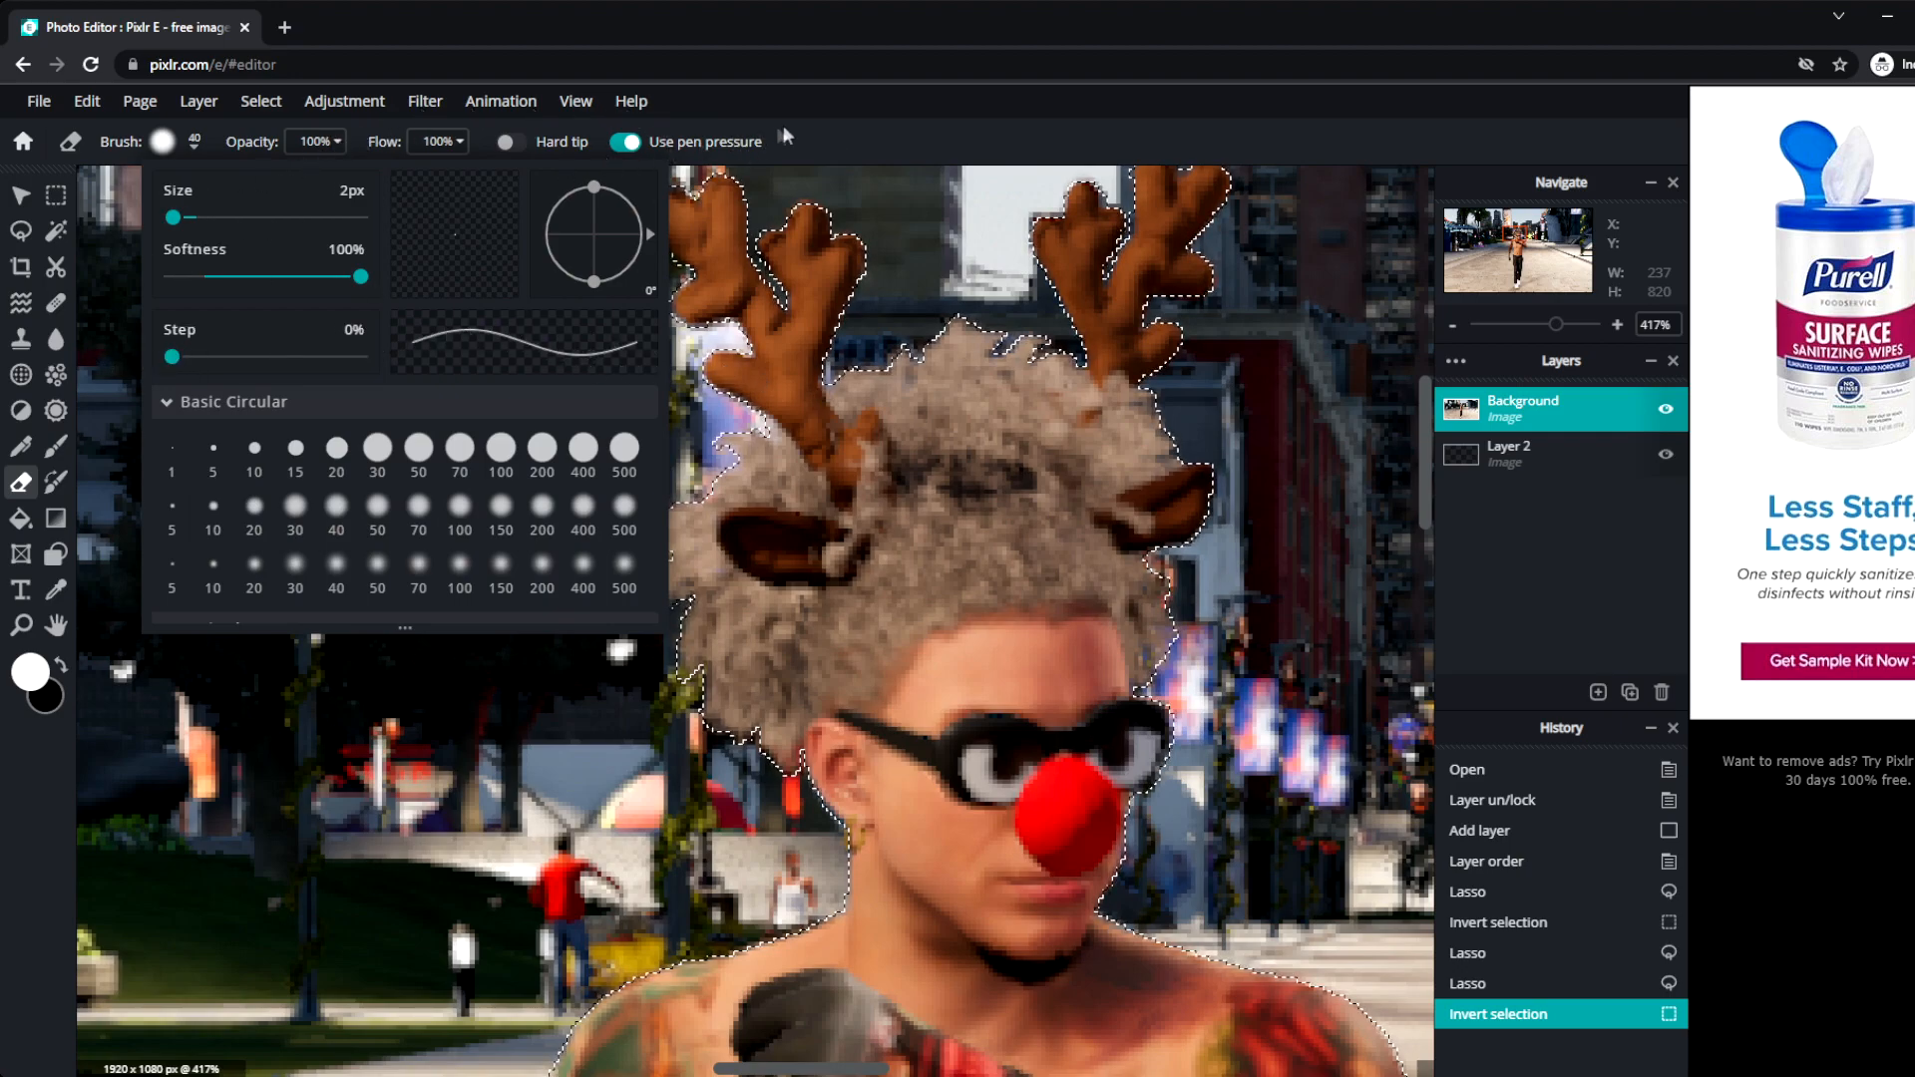
left_click(887, 120)
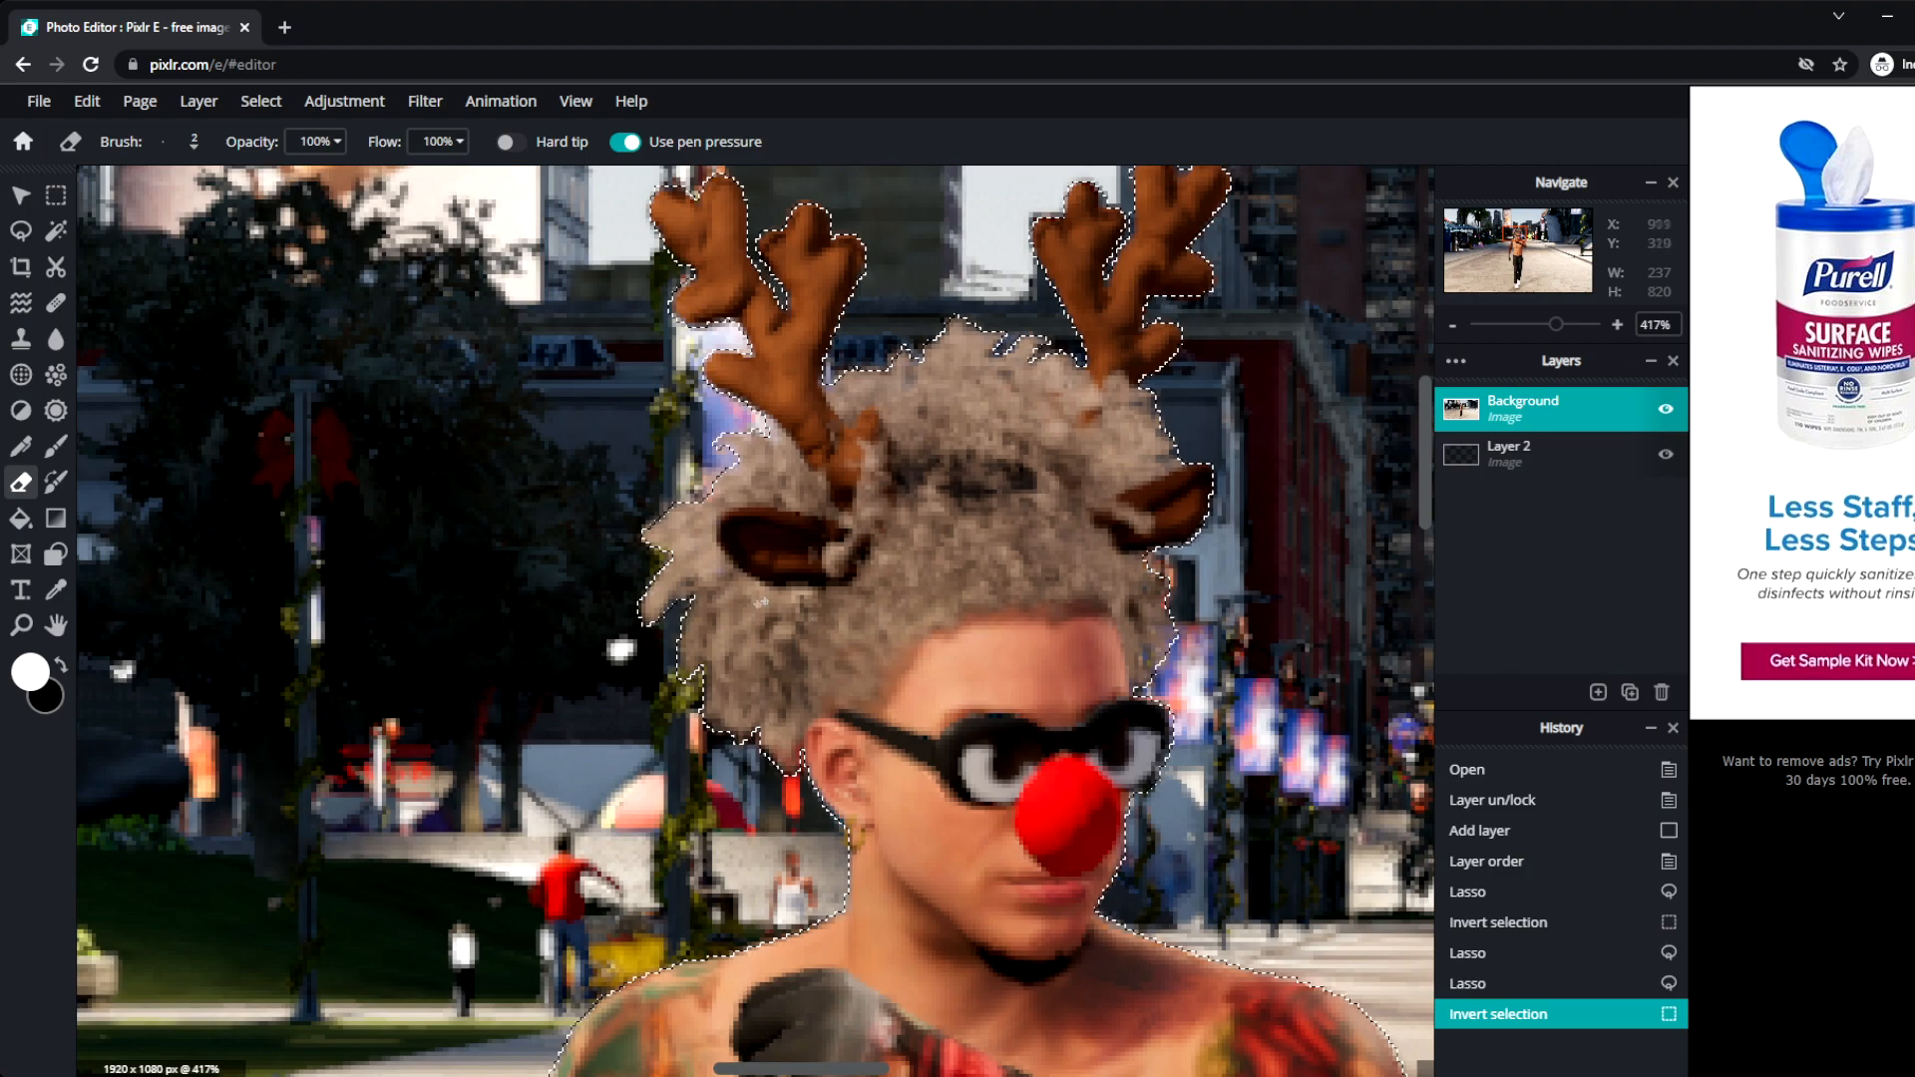
Erase stray background pixels along the player's hair outline, around both sides of the head and across the top between the antlers.
left_click(673, 606)
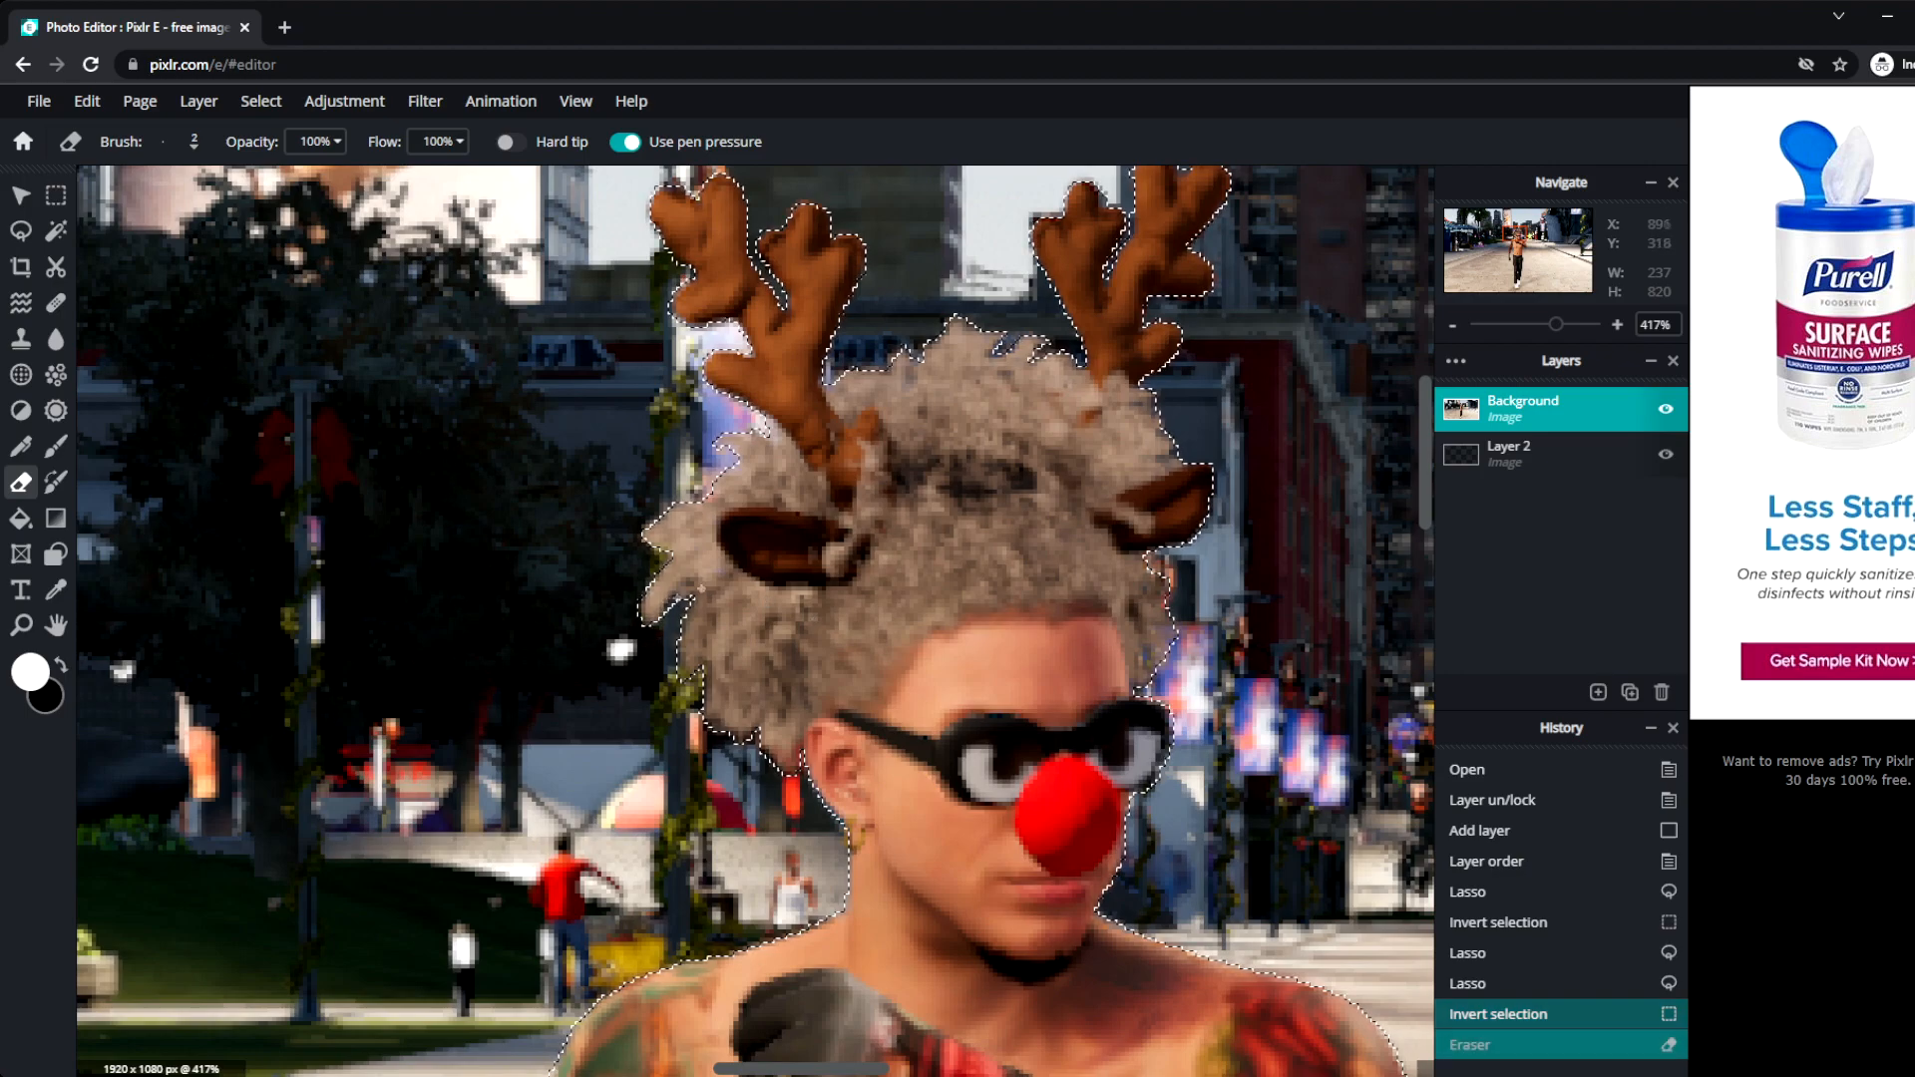
left_click(711, 553)
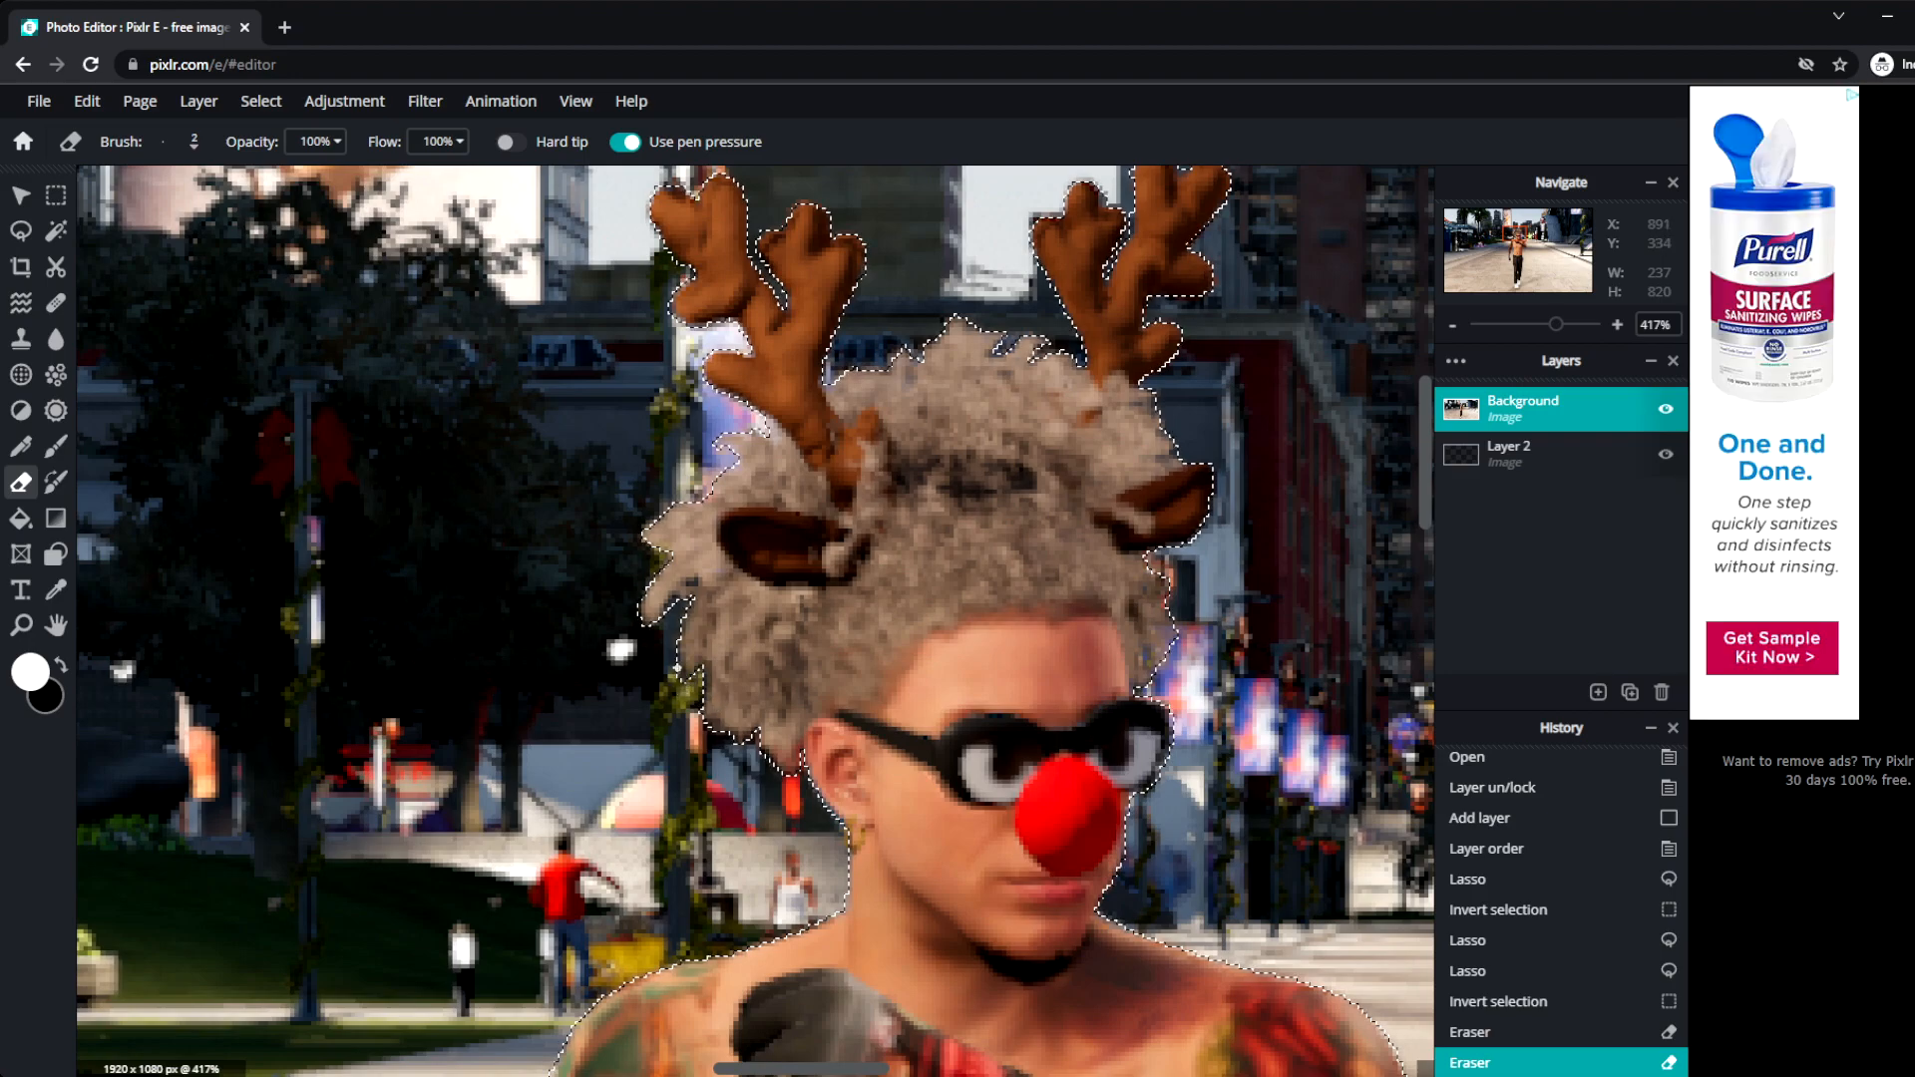
left_click_drag(677, 663, 682, 674)
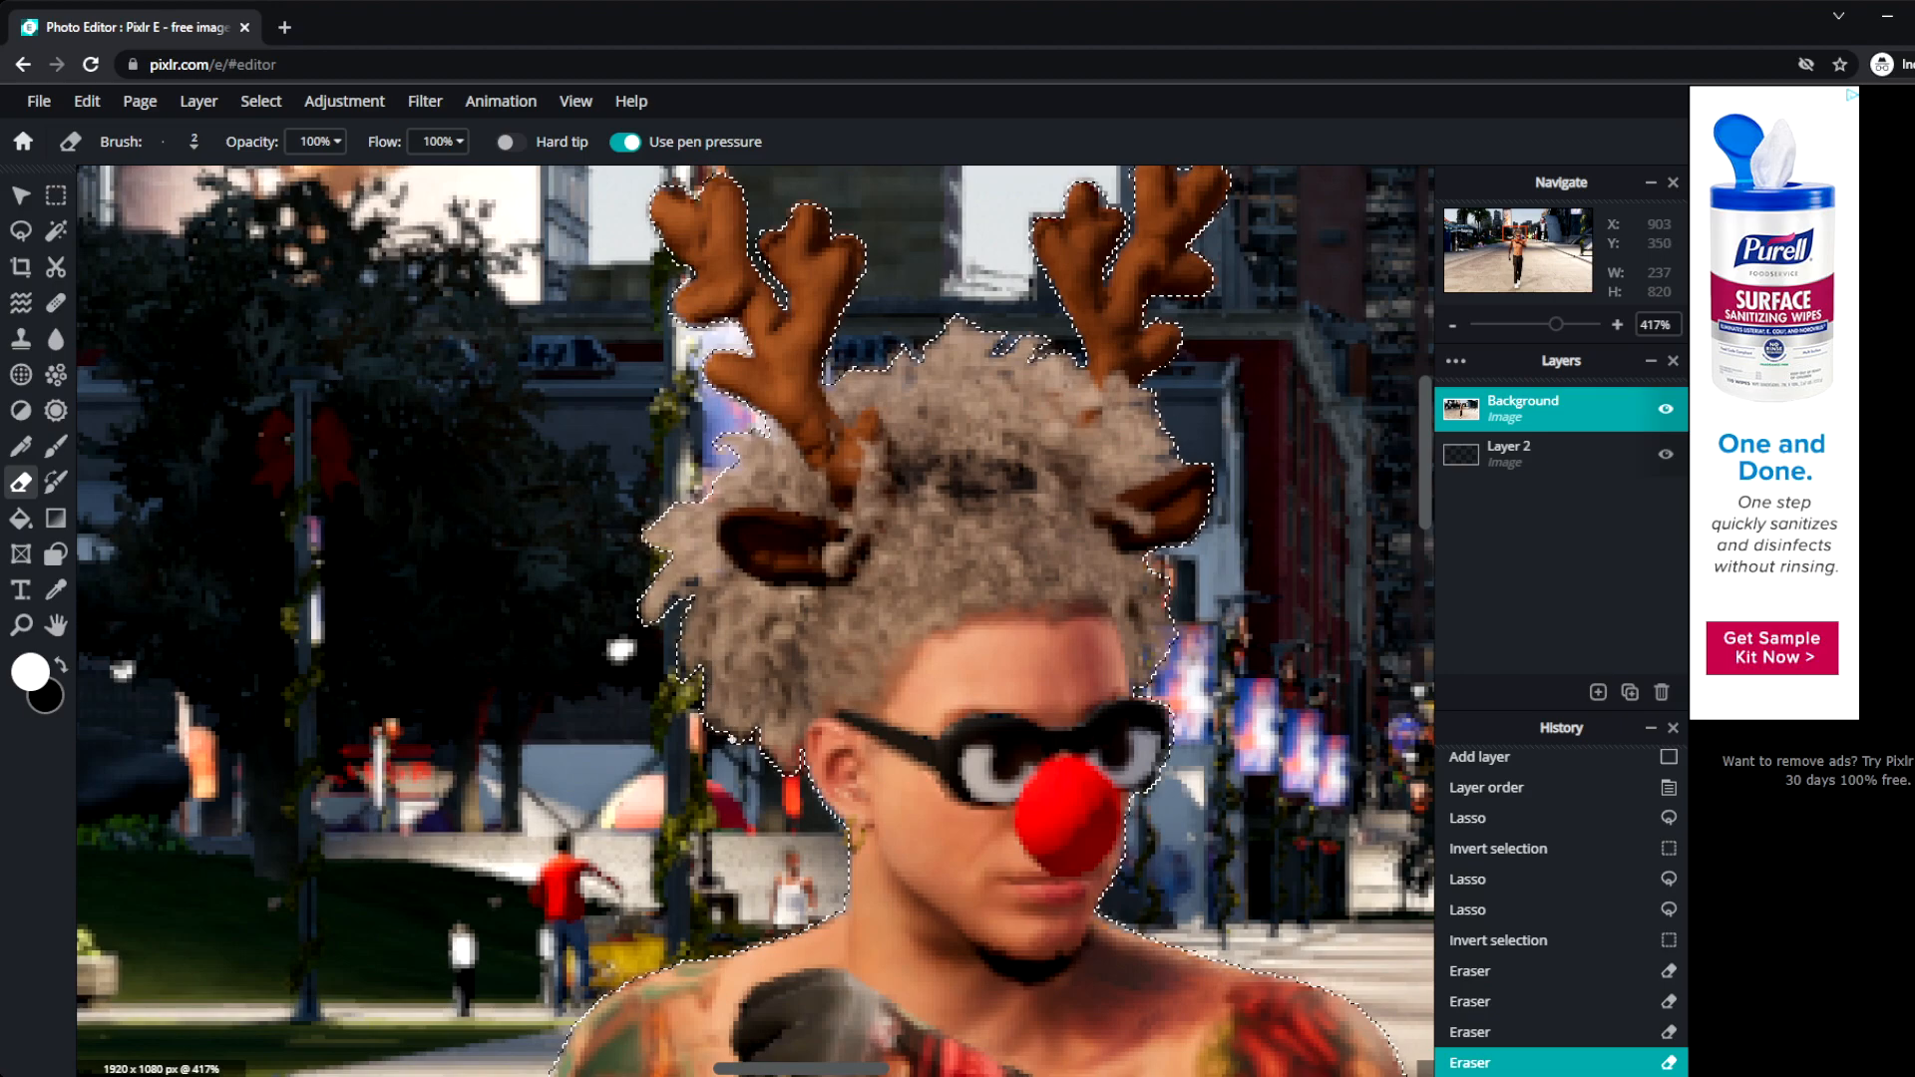
left_click_drag(683, 673, 684, 676)
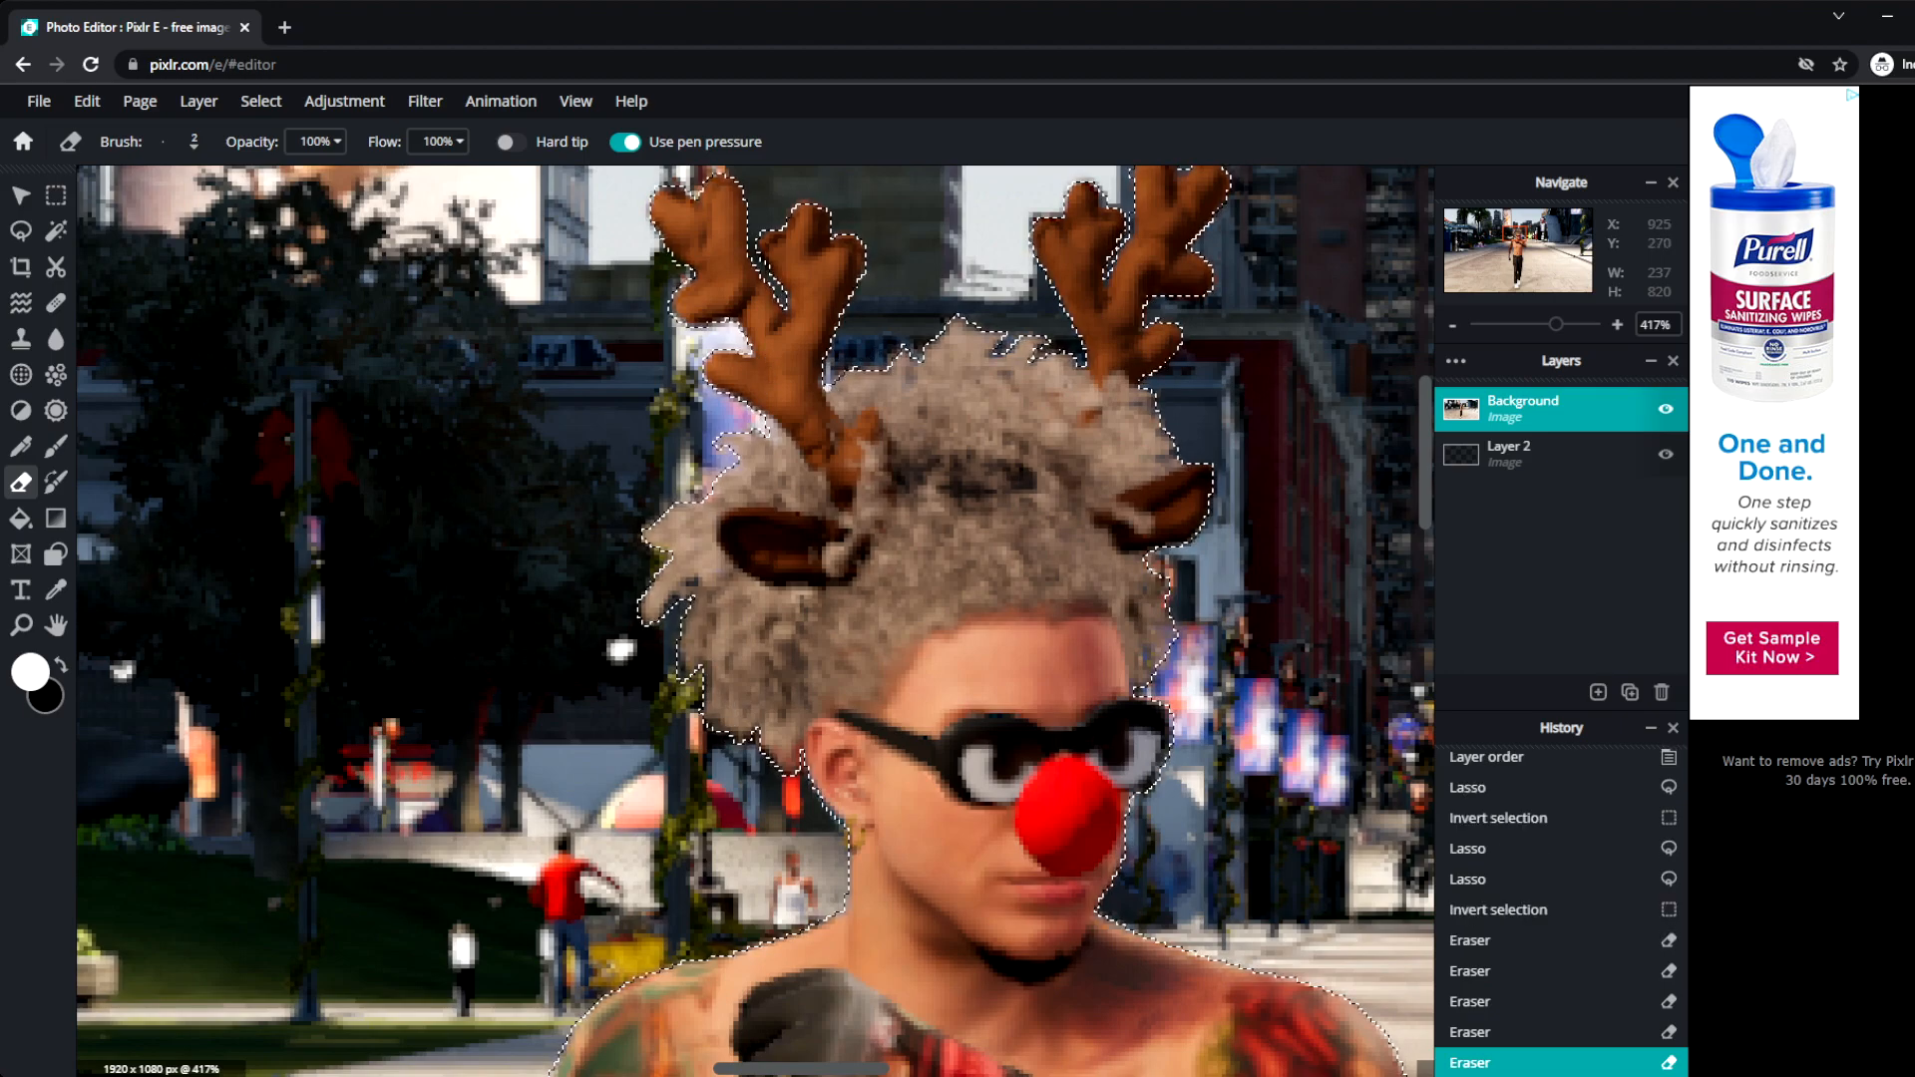
left_click_drag(836, 382, 828, 389)
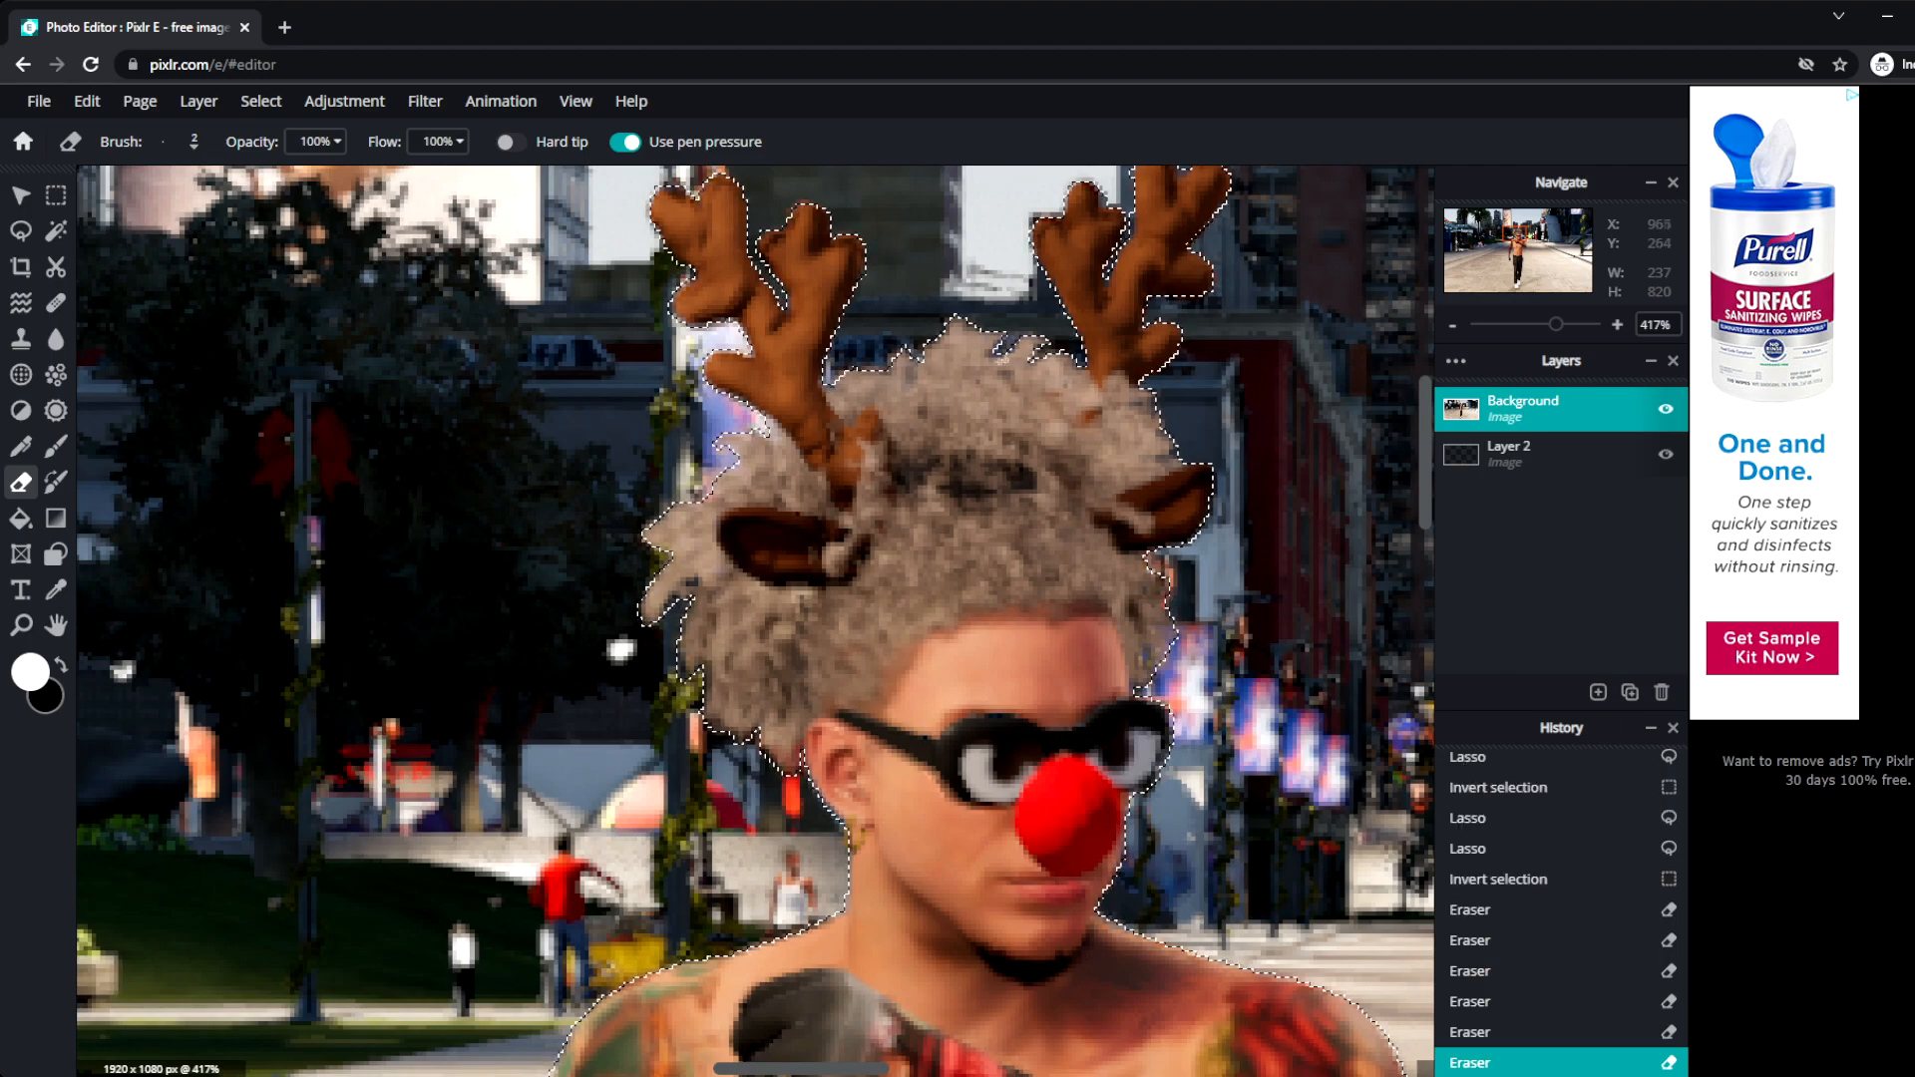
left_click(999, 346)
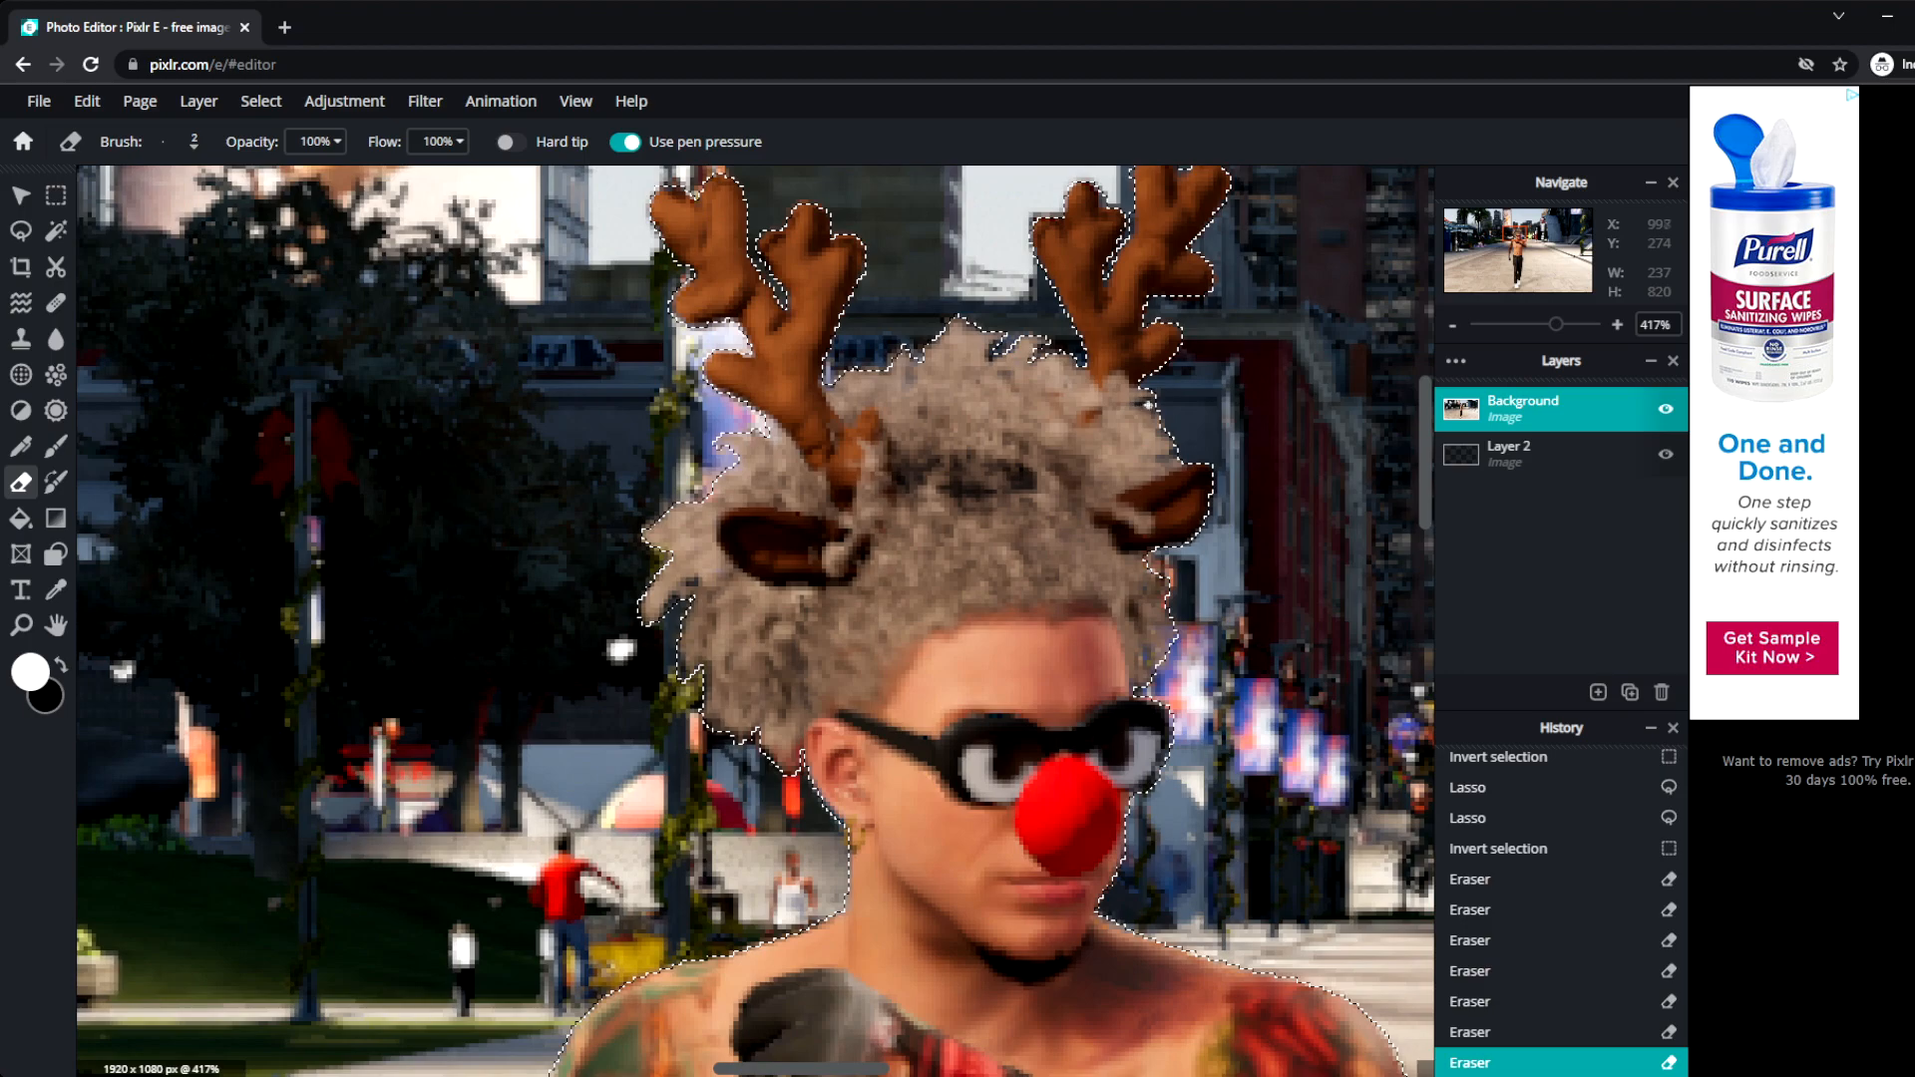
left_click(1166, 402)
left_click(1179, 449)
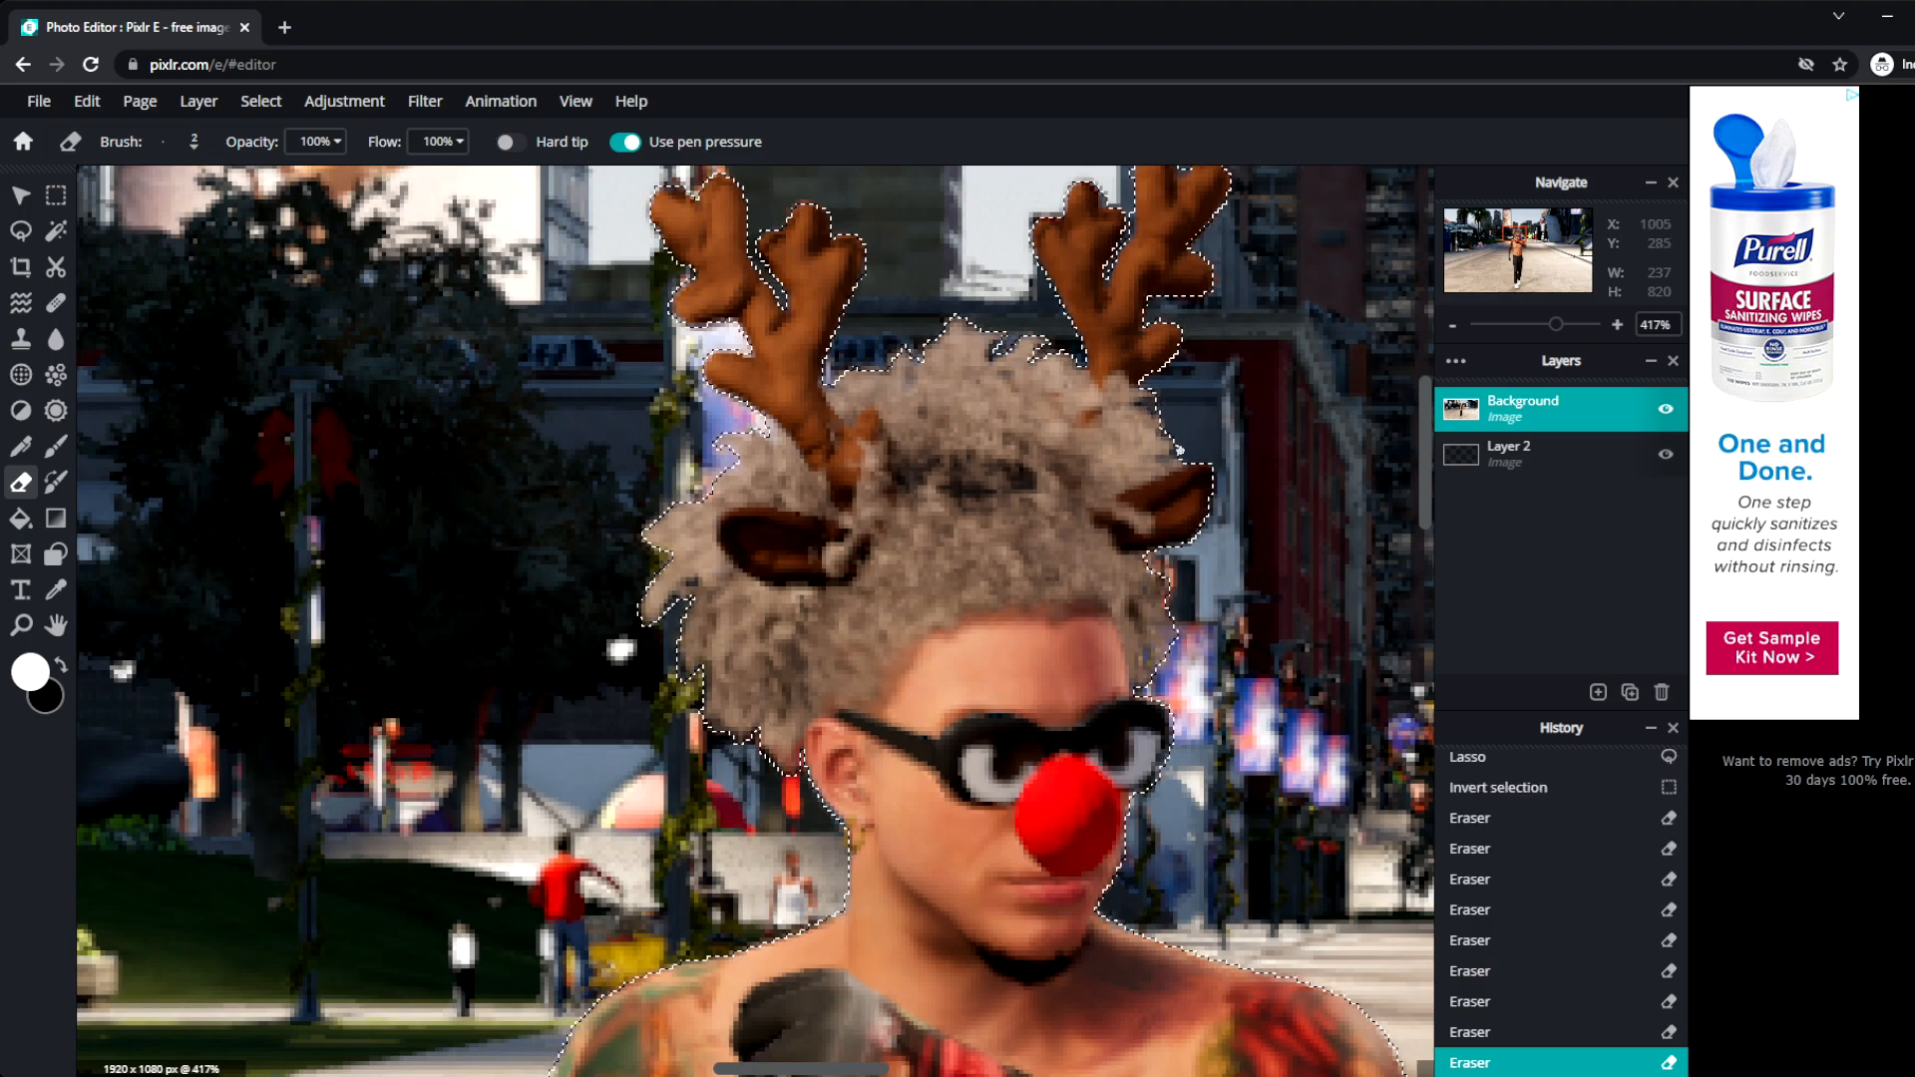
left_click(1192, 458)
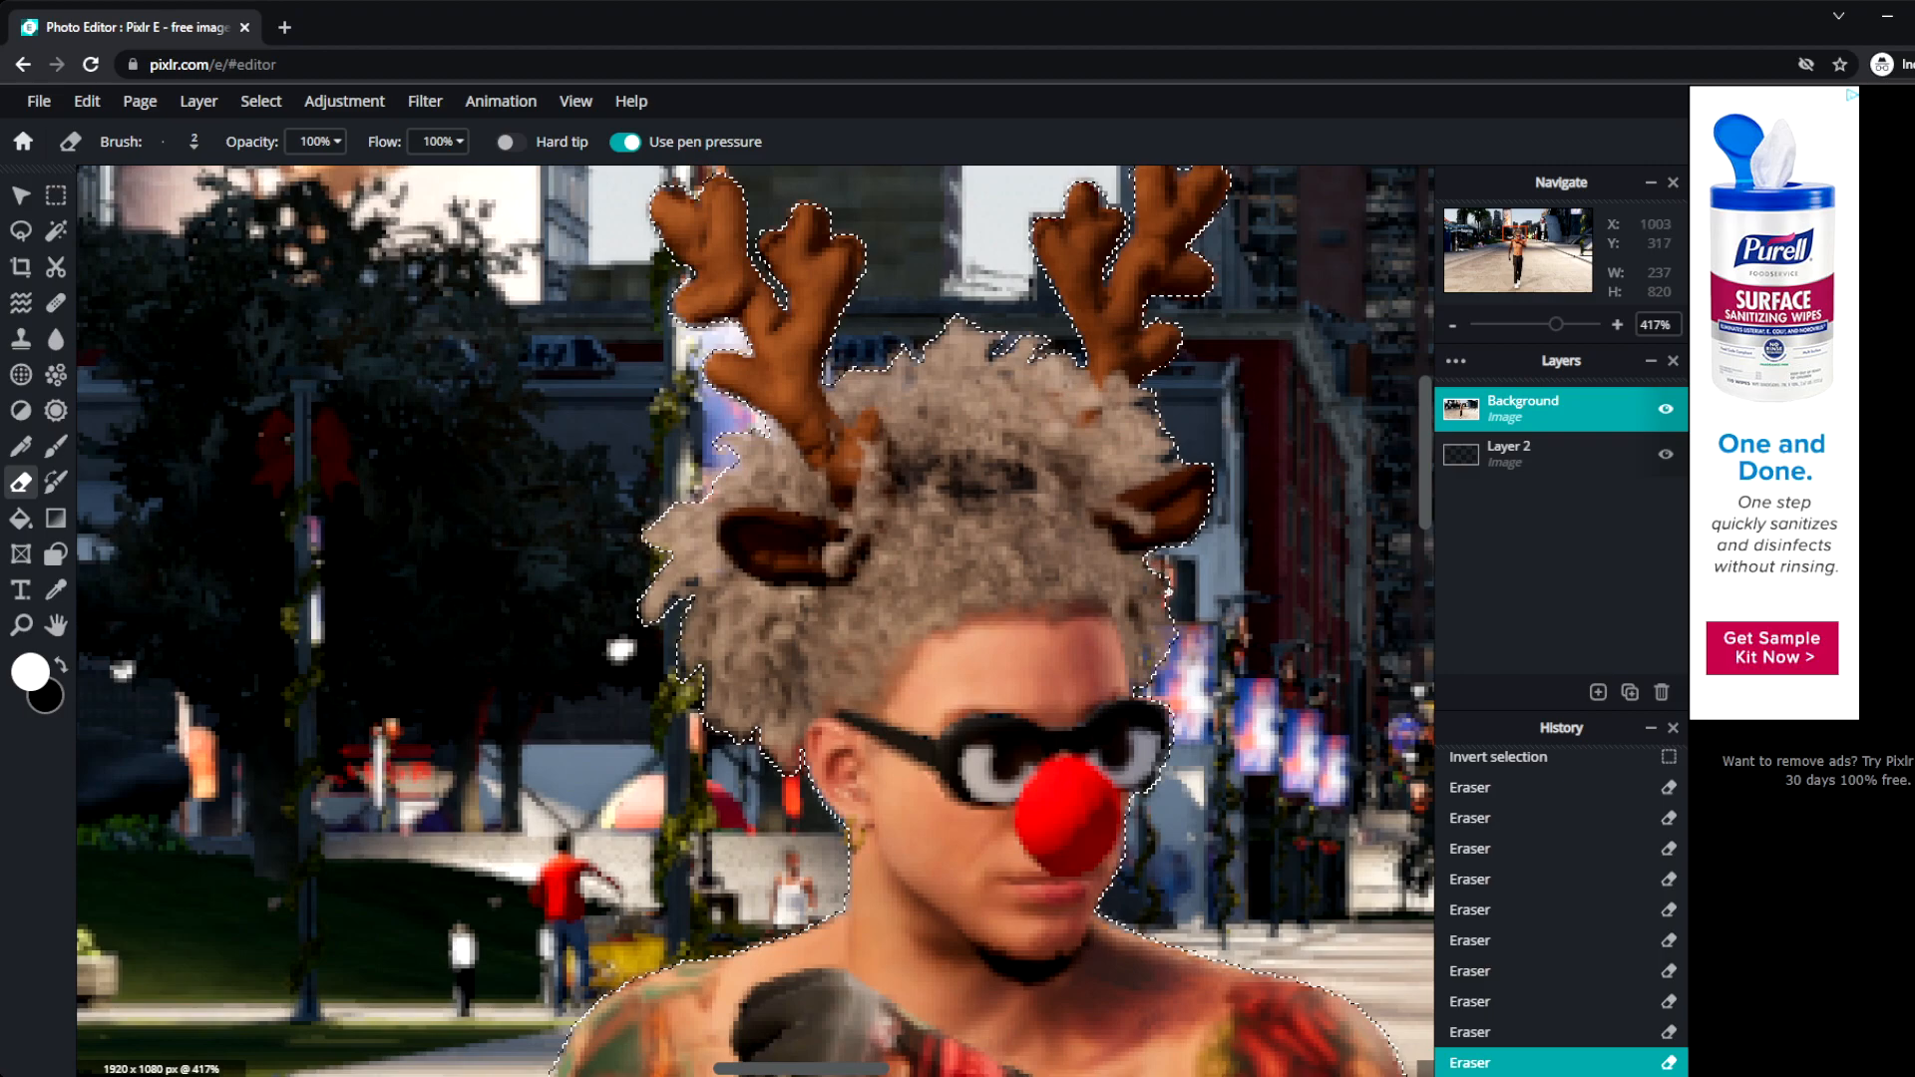
left_click(1174, 619)
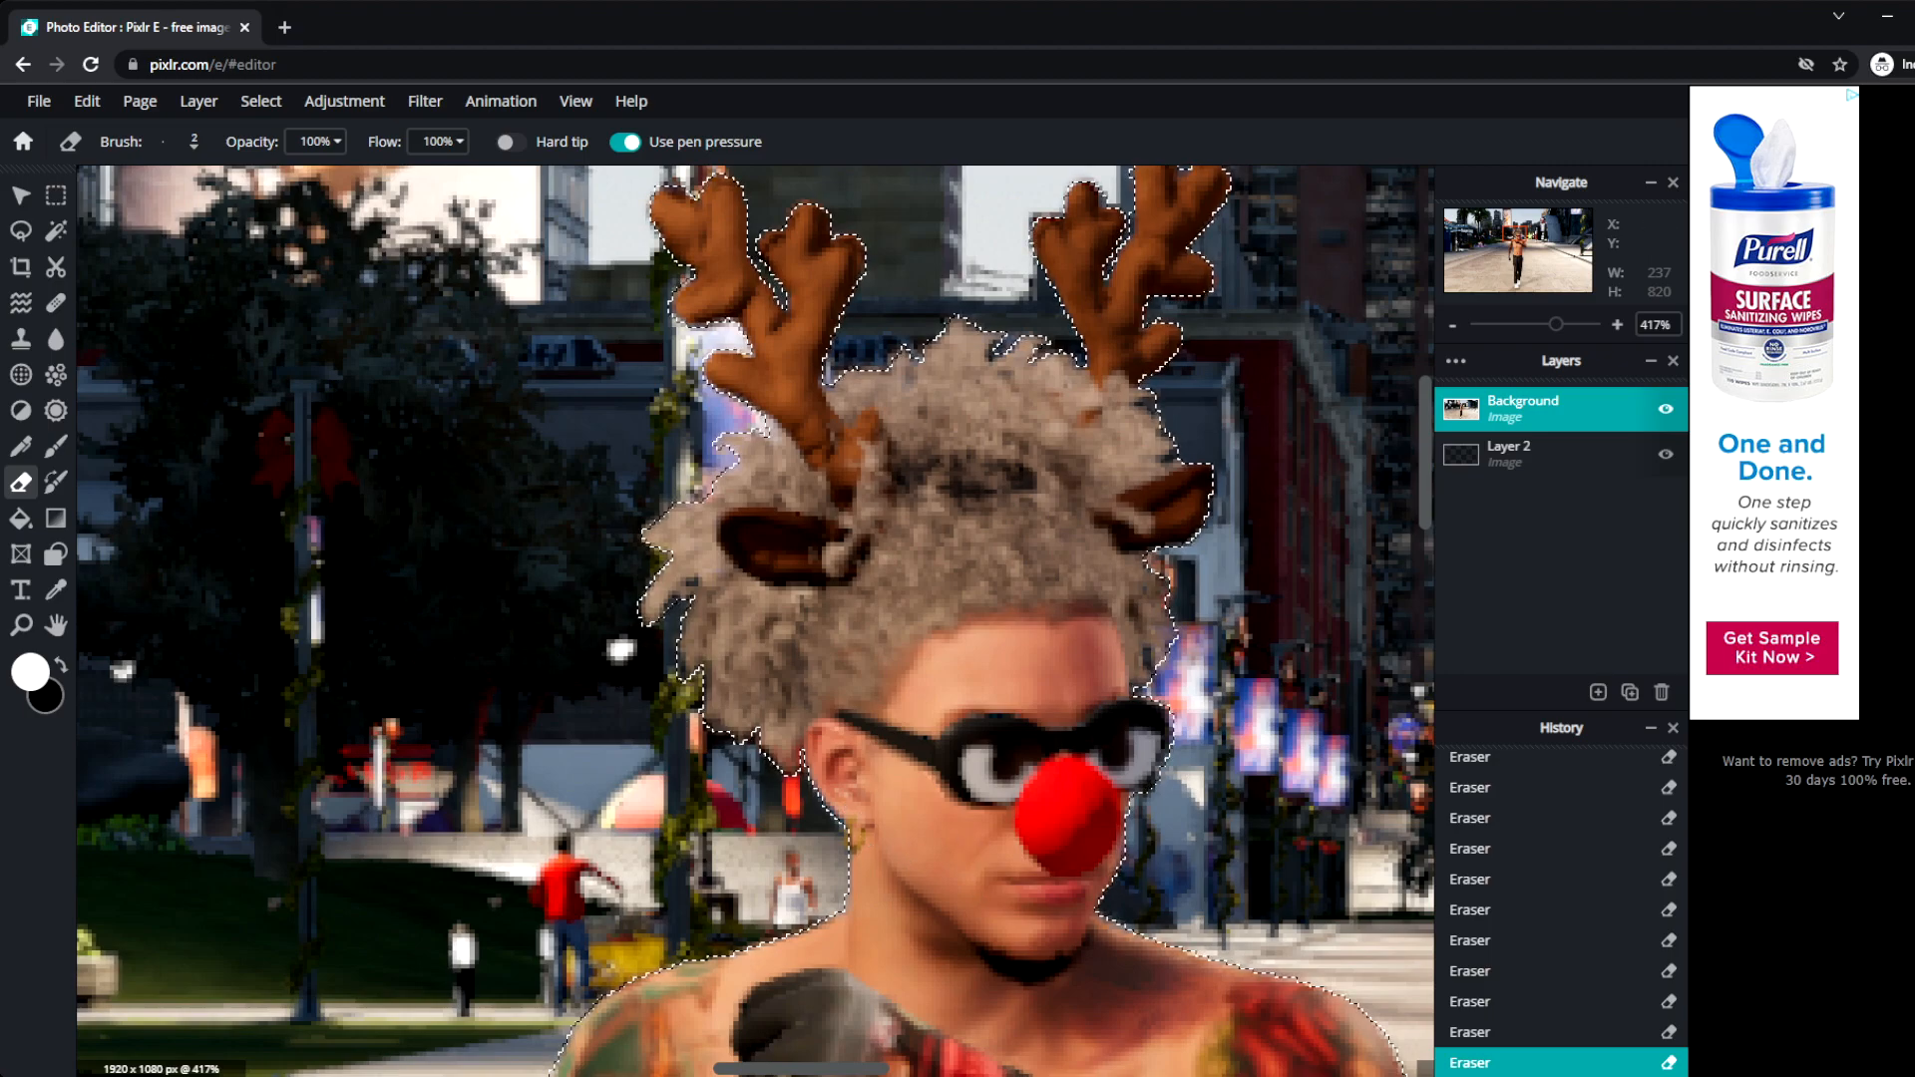
Add the missed patches around the player's ear and earring to the selection with the polygon lasso.
left_click(19, 233)
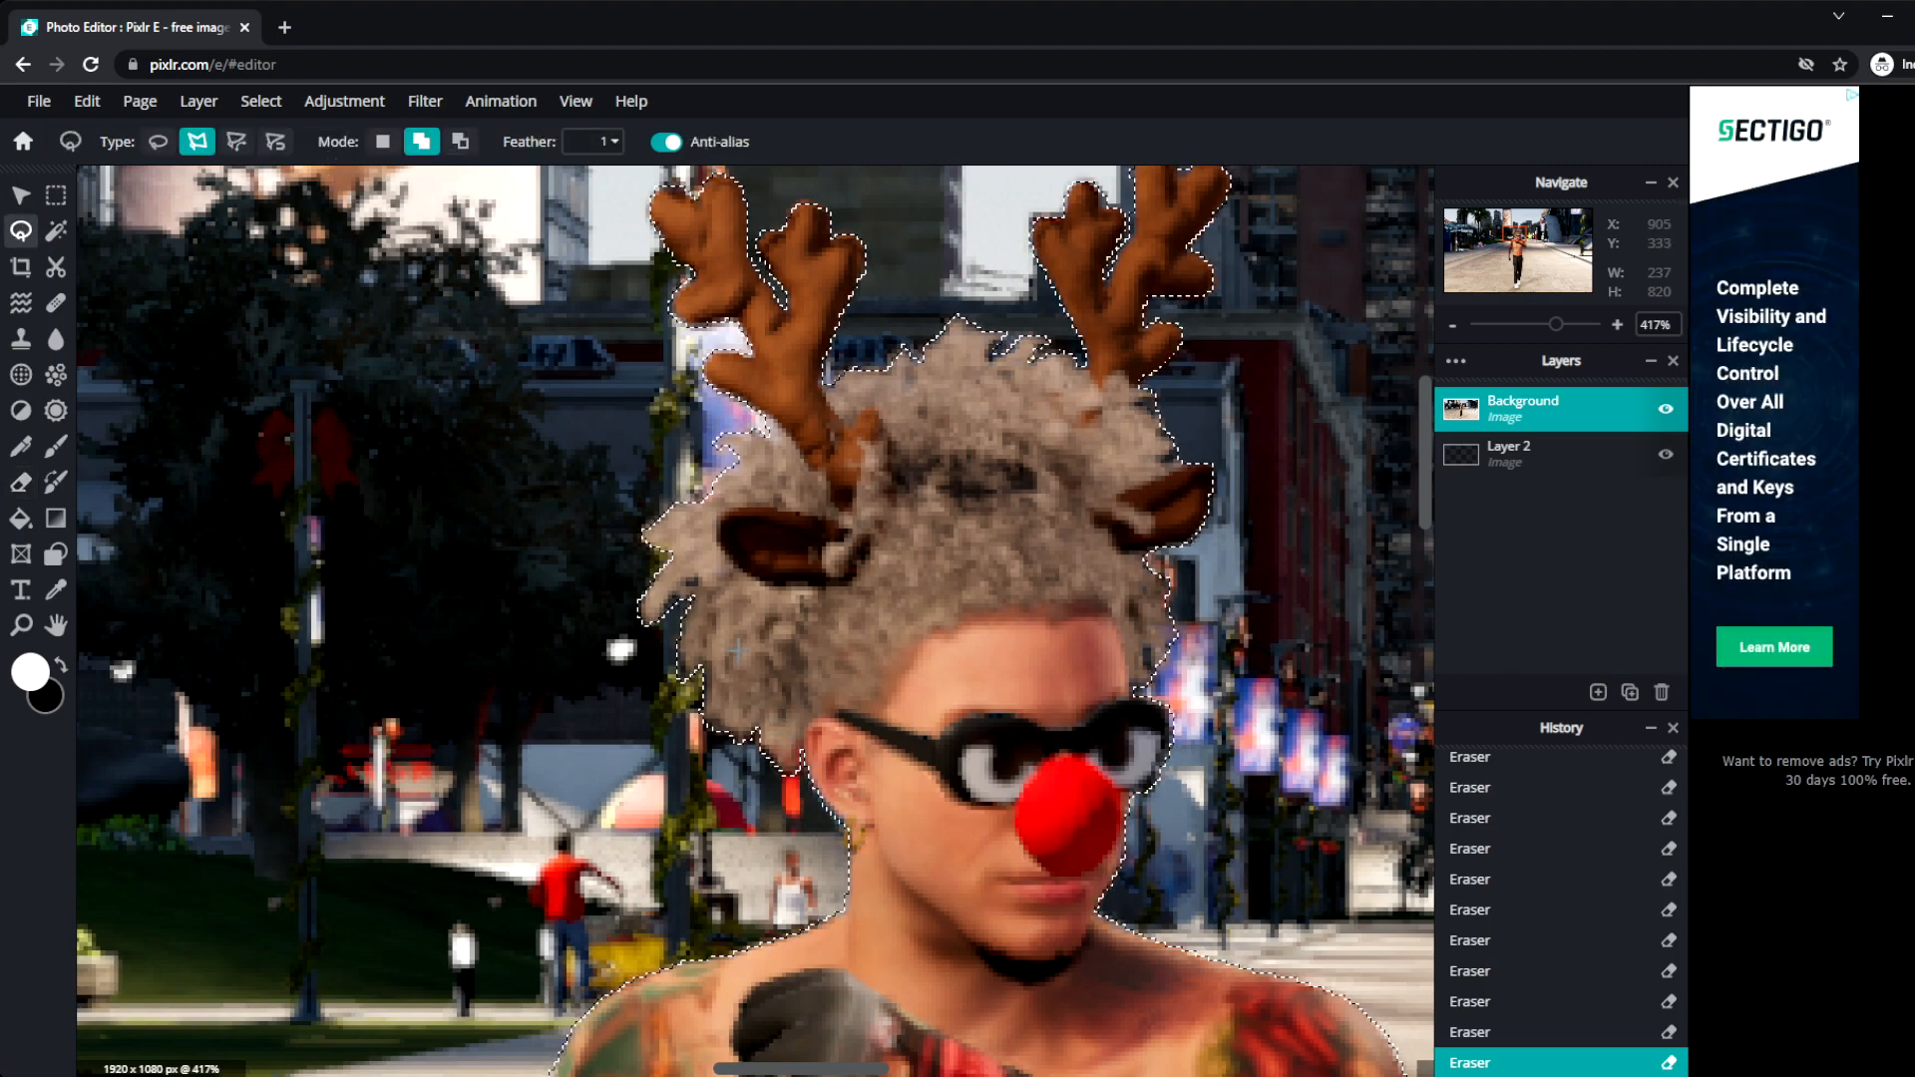
scroll(828, 626, "down", 2)
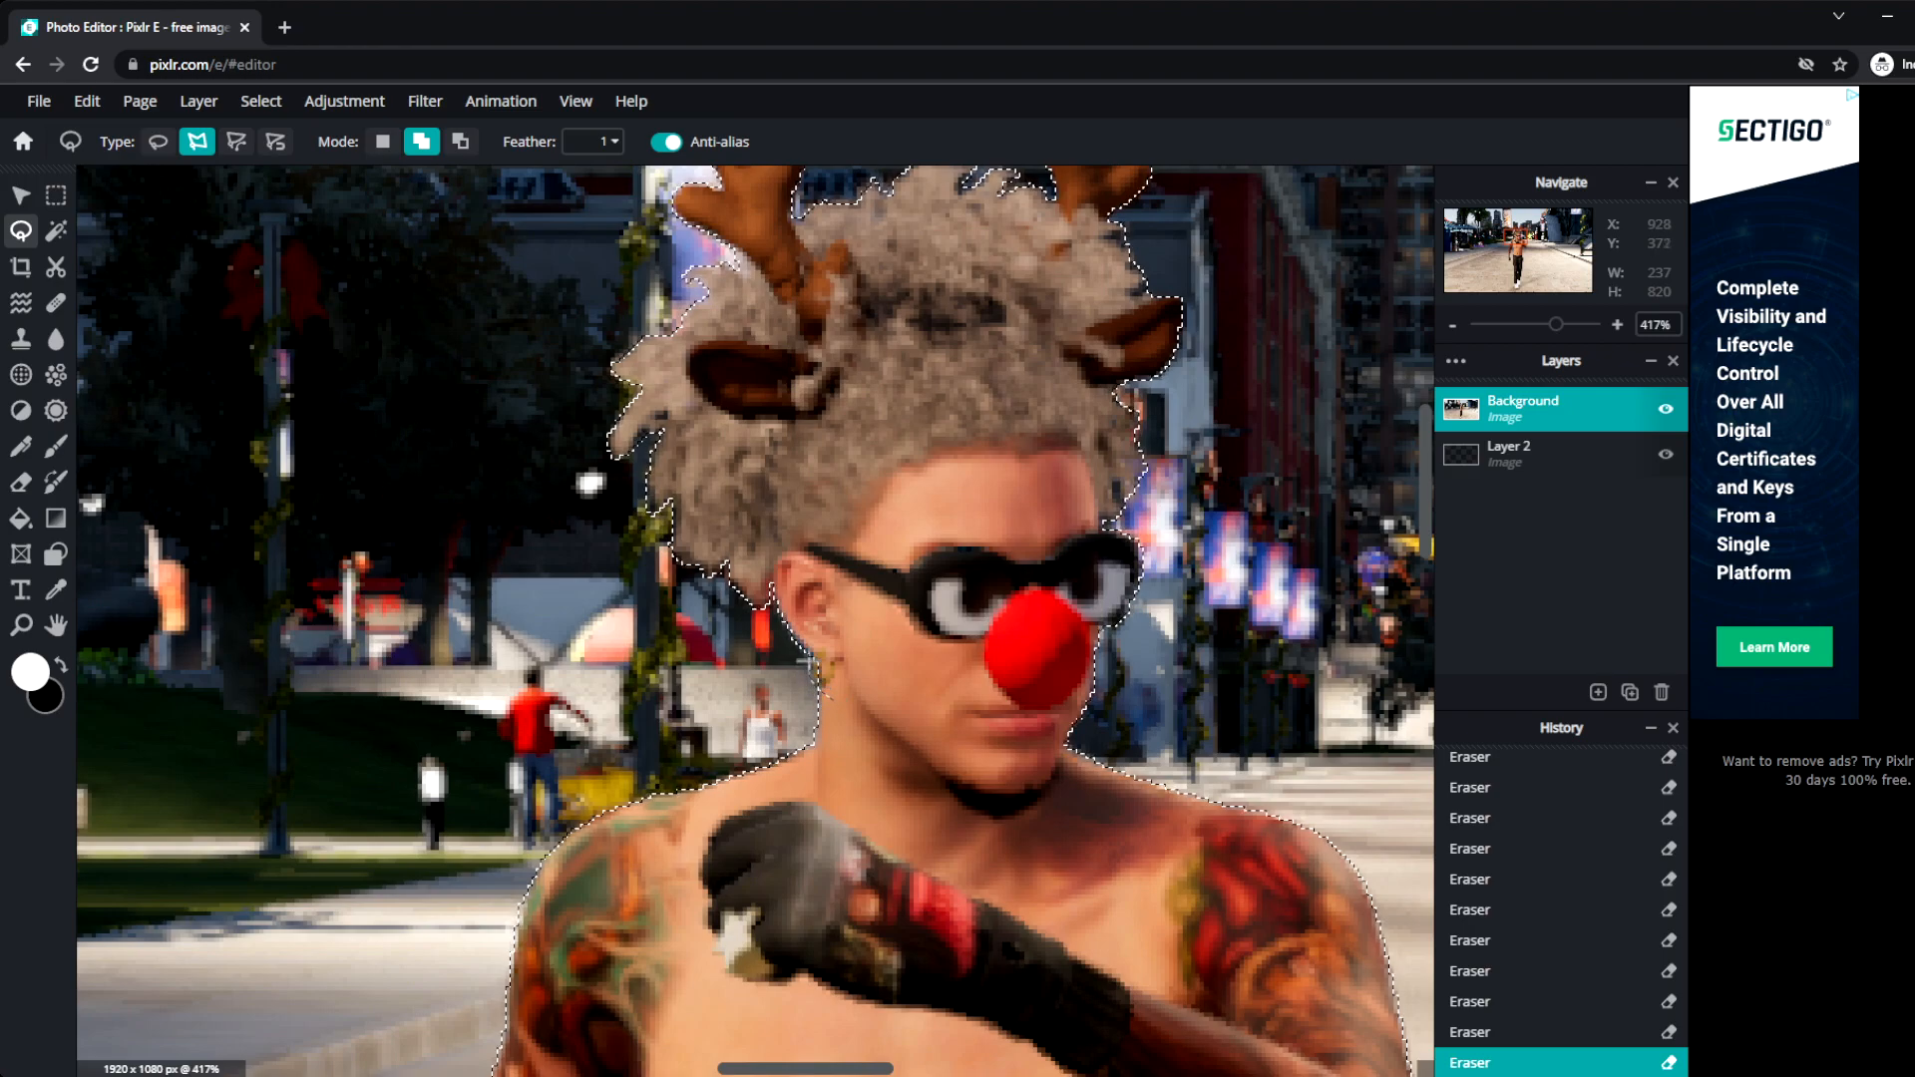
left_click(840, 631)
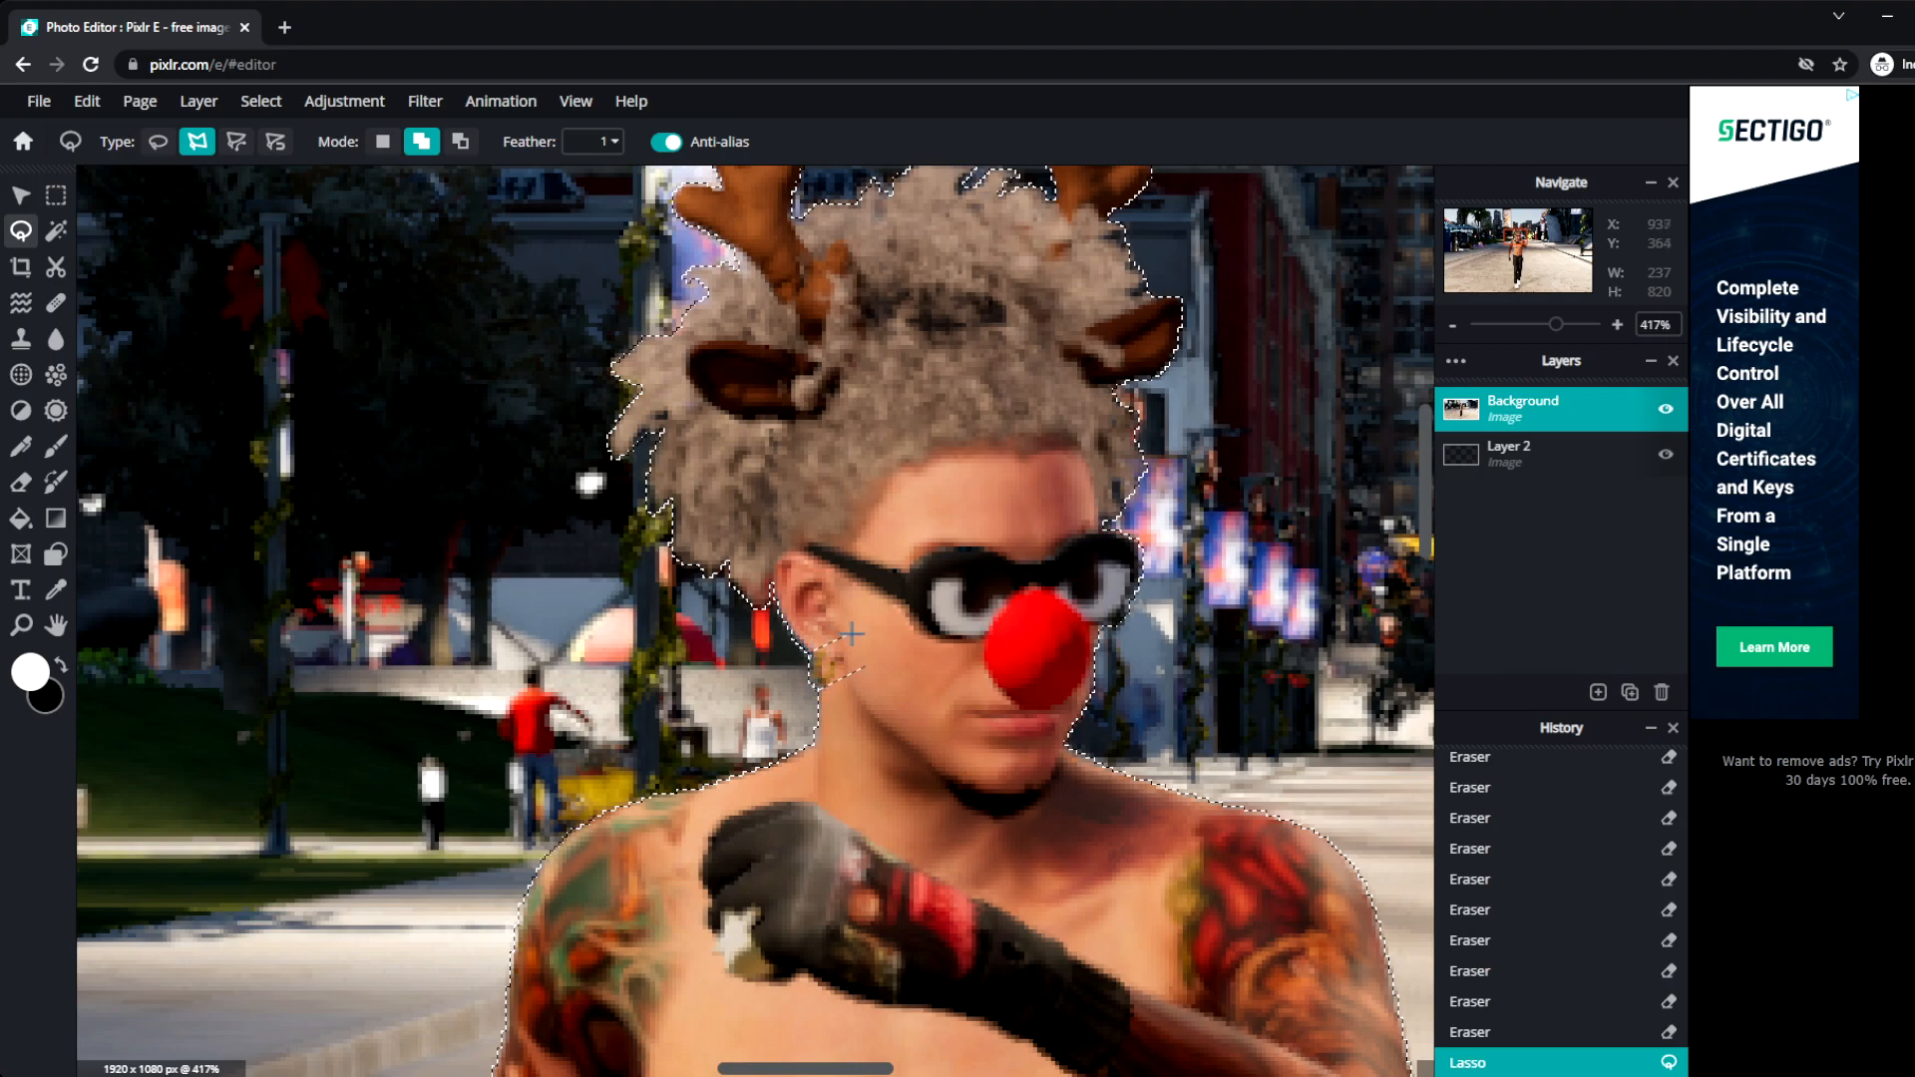
left_click(824, 638)
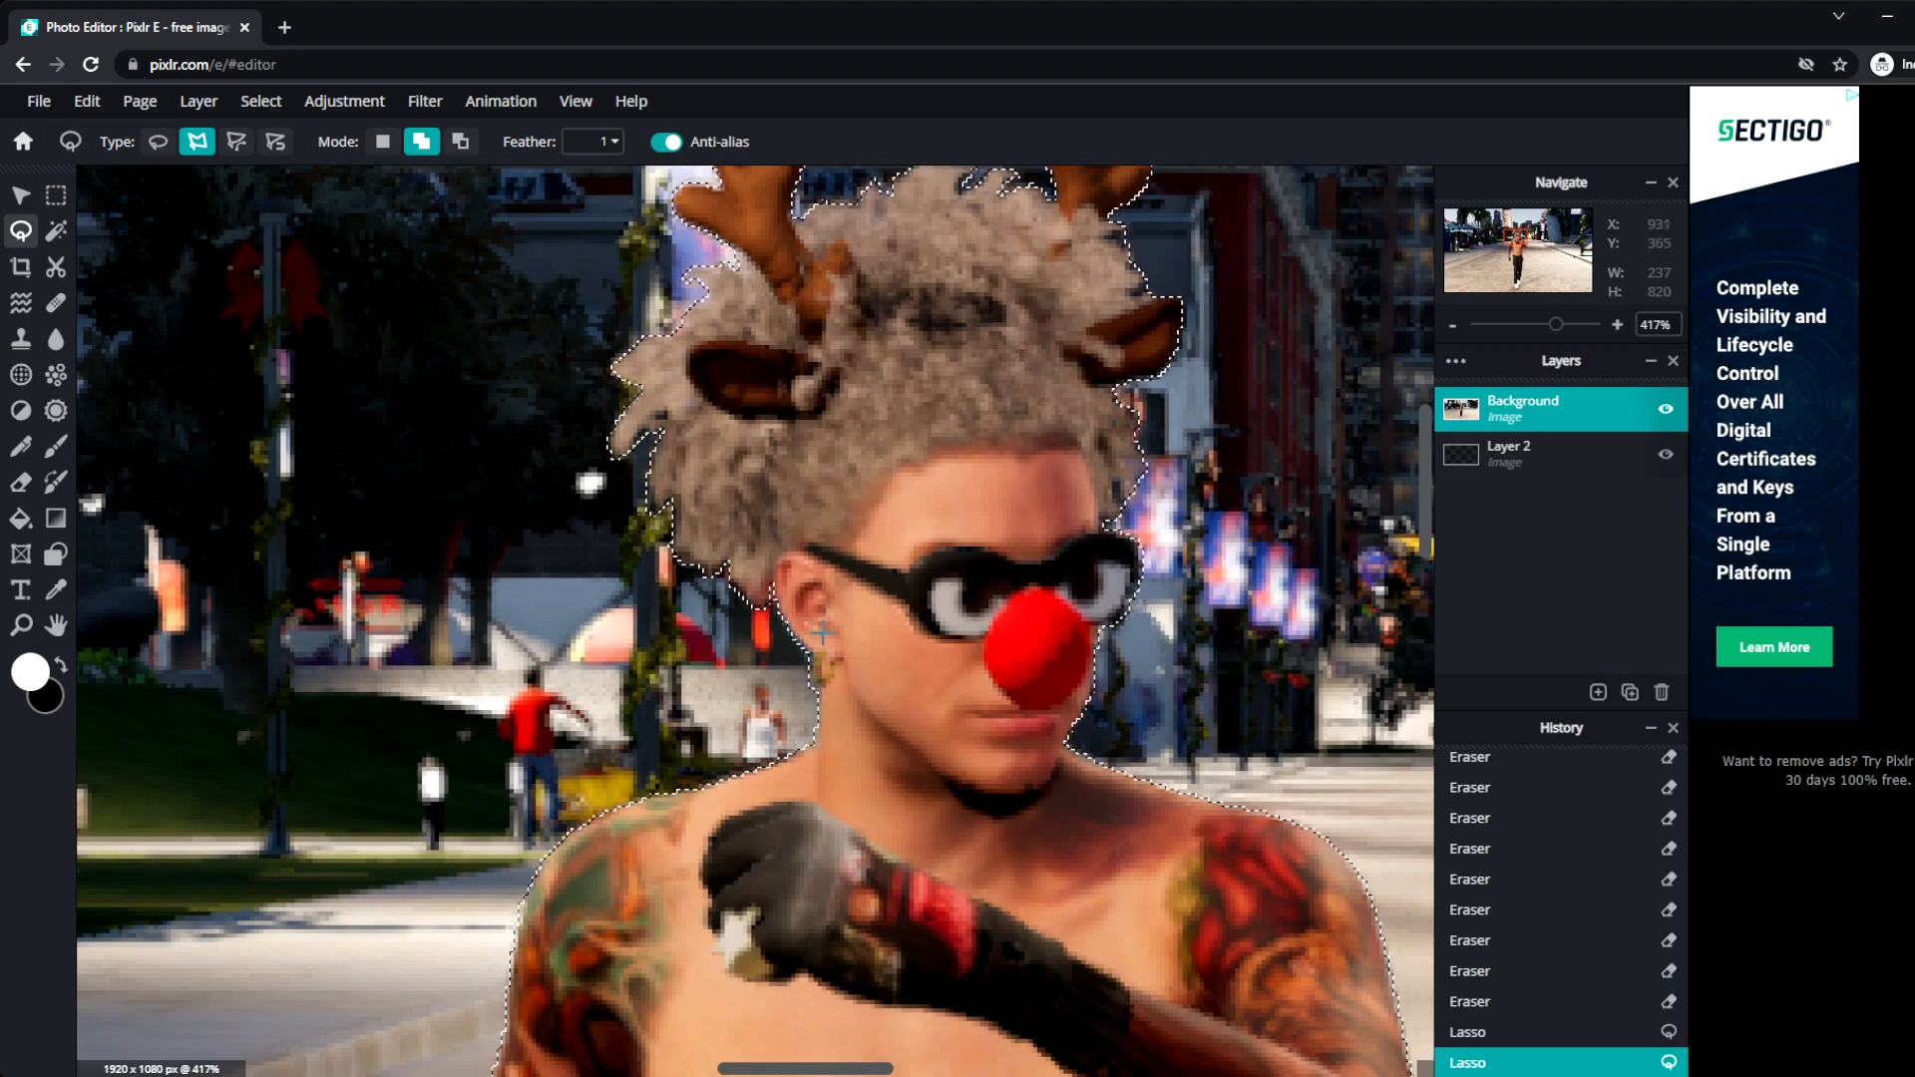
Invert the selection, lasso the background patch beside the earring and neck, and invert back to the player.
right_click(881, 653)
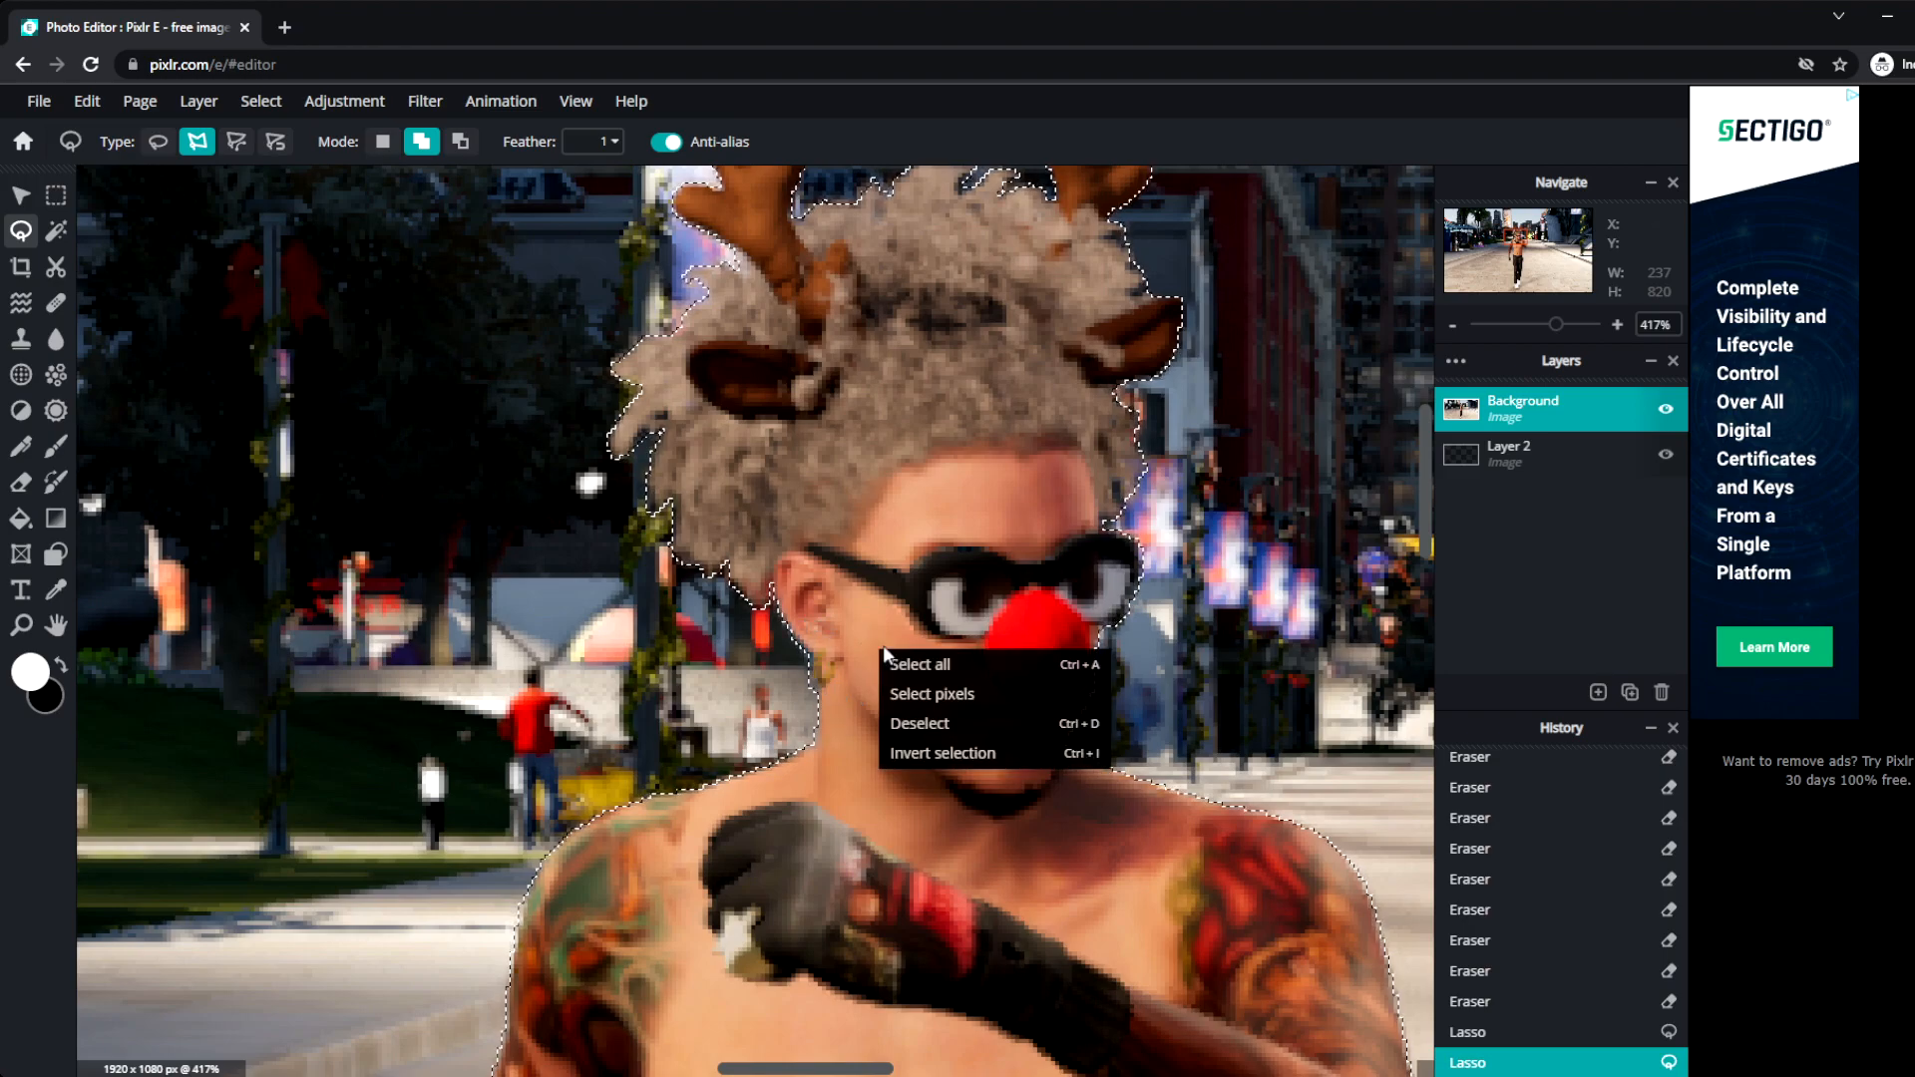
left_click(942, 753)
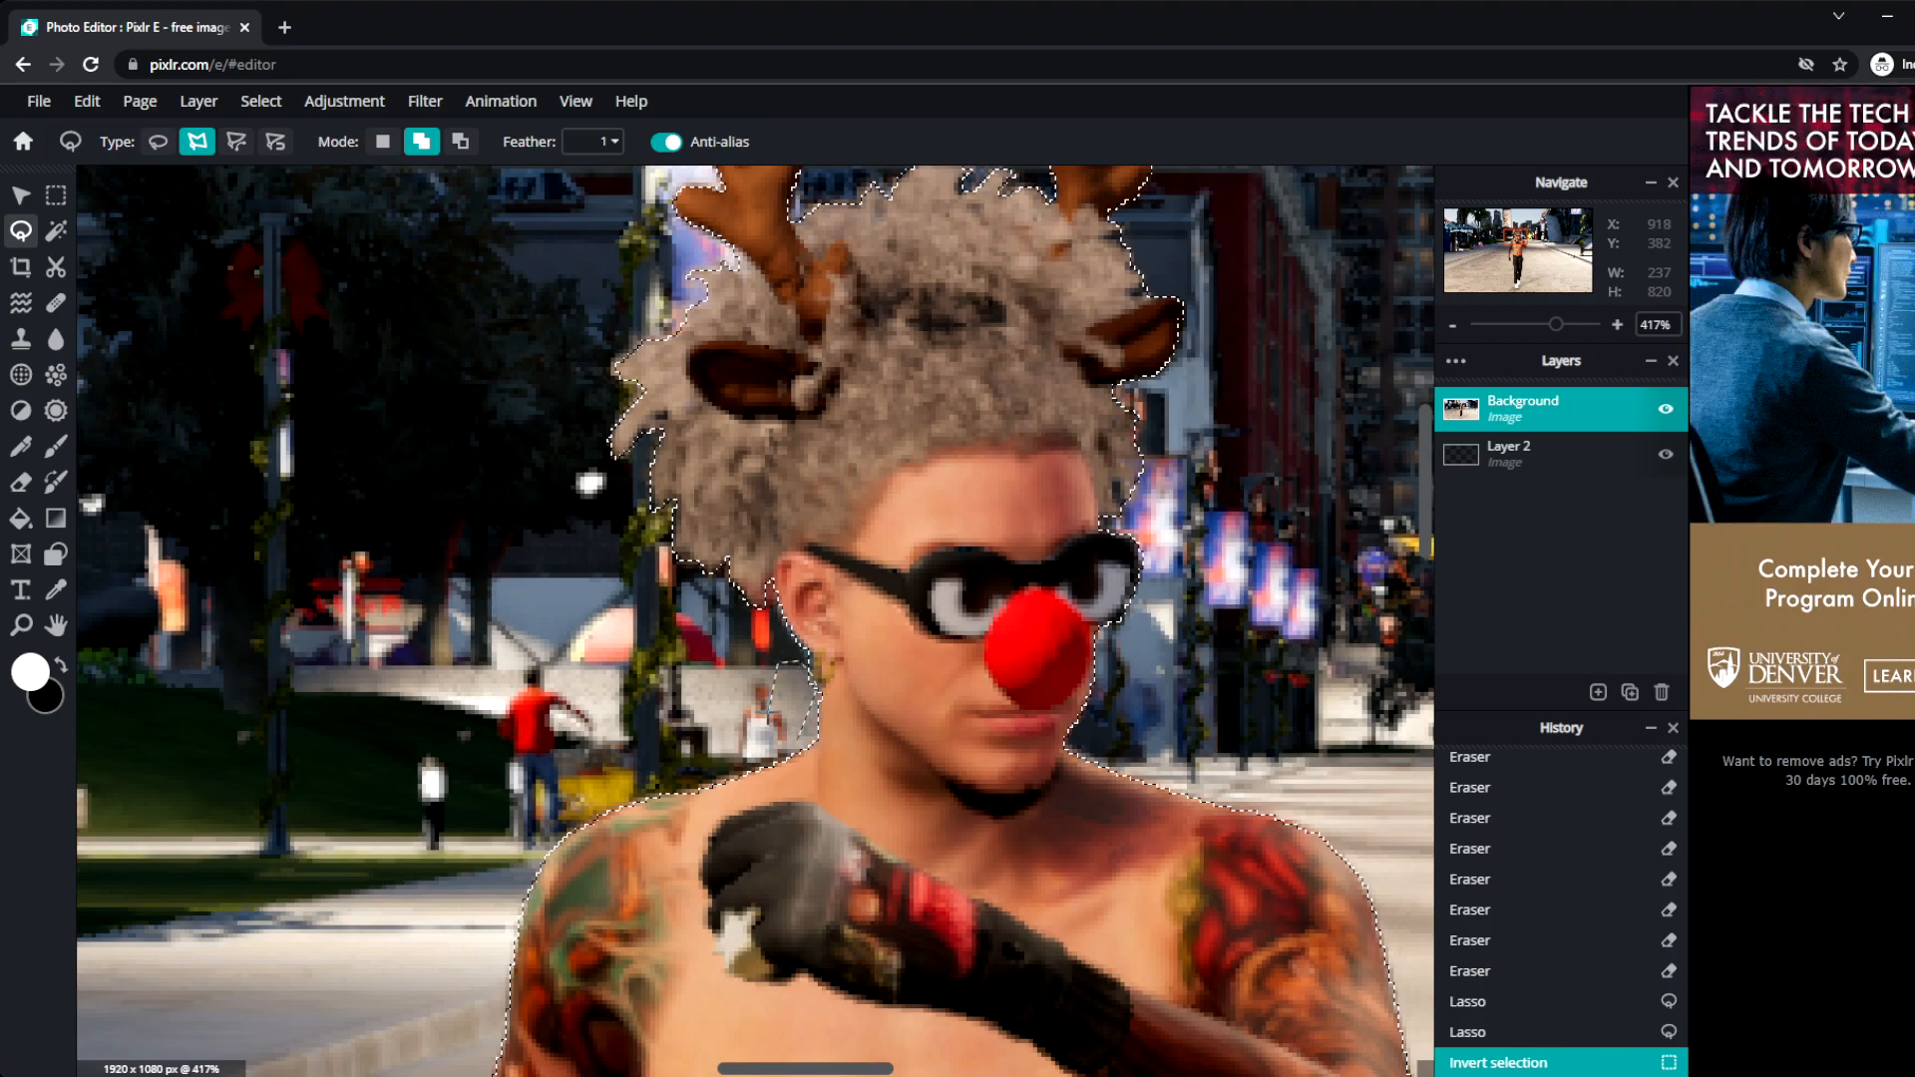
left_click(798, 739)
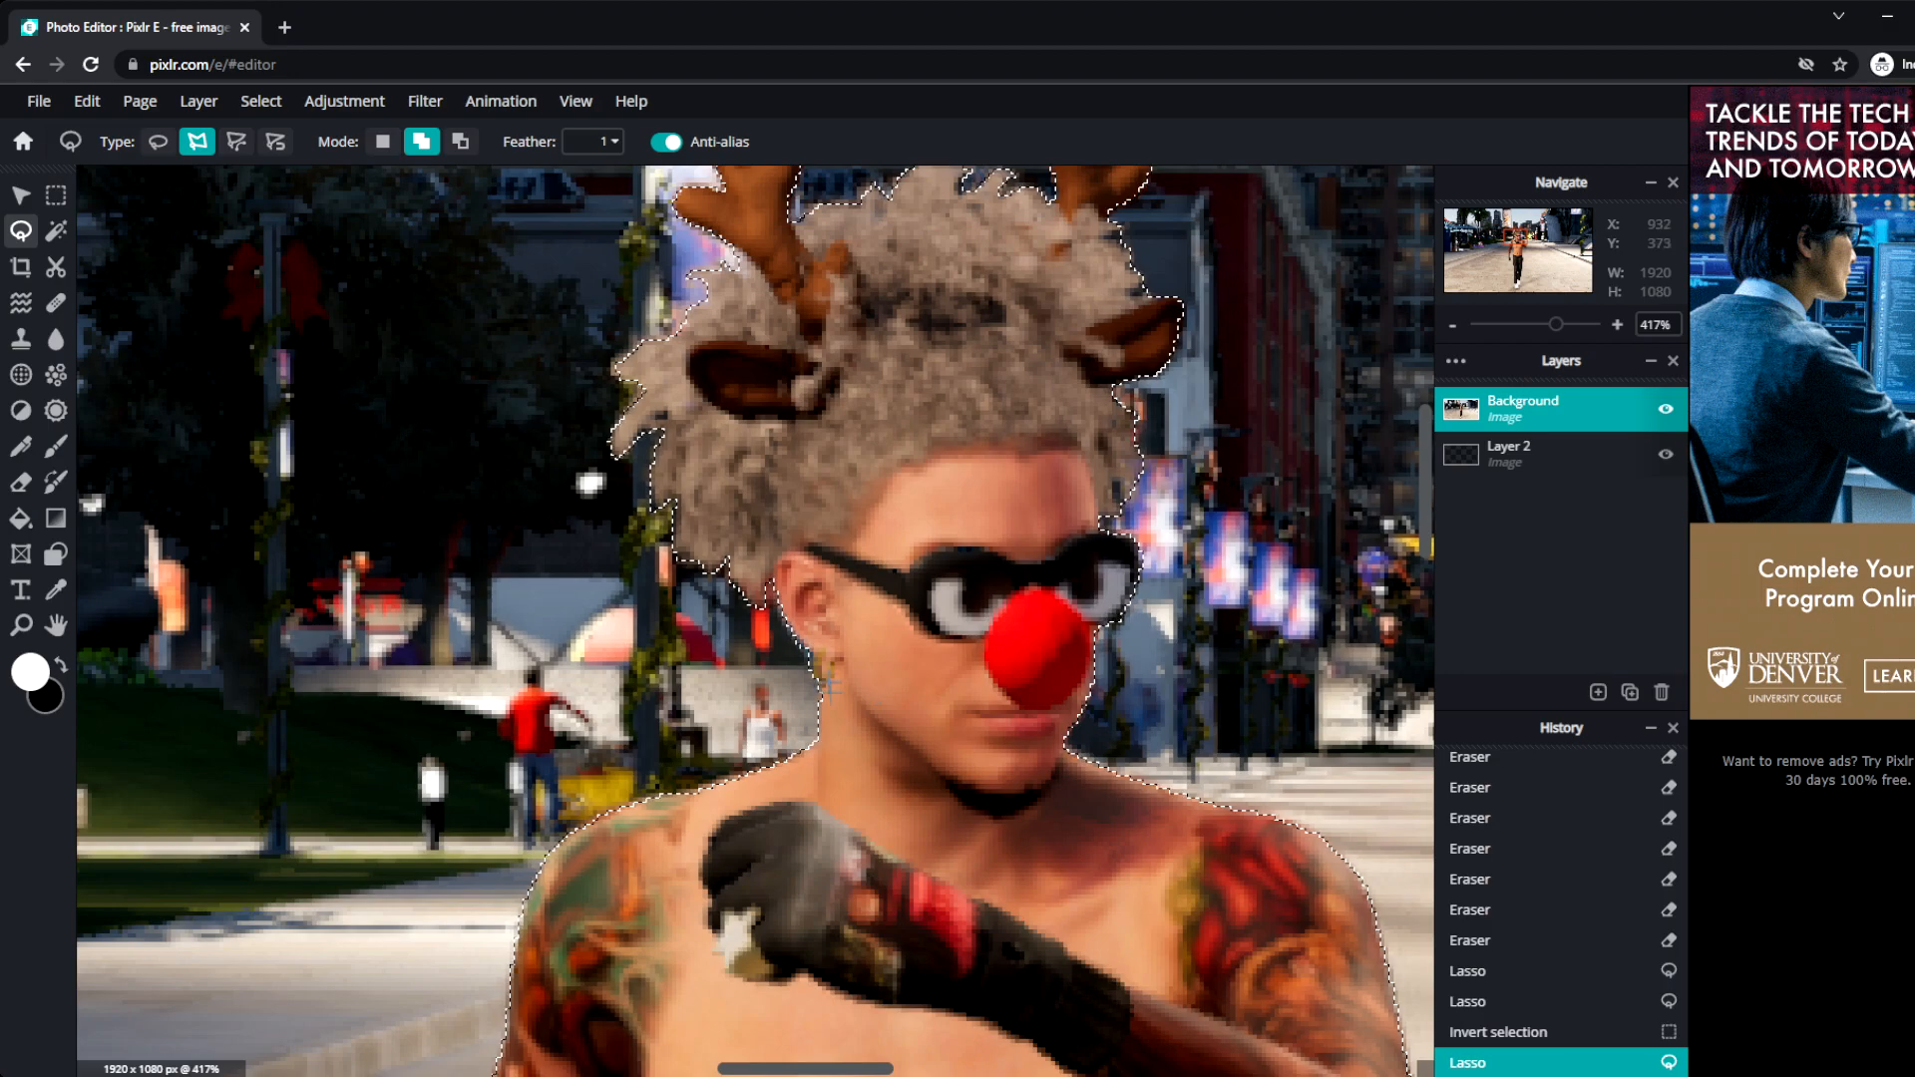
right_click(901, 636)
left_click(952, 740)
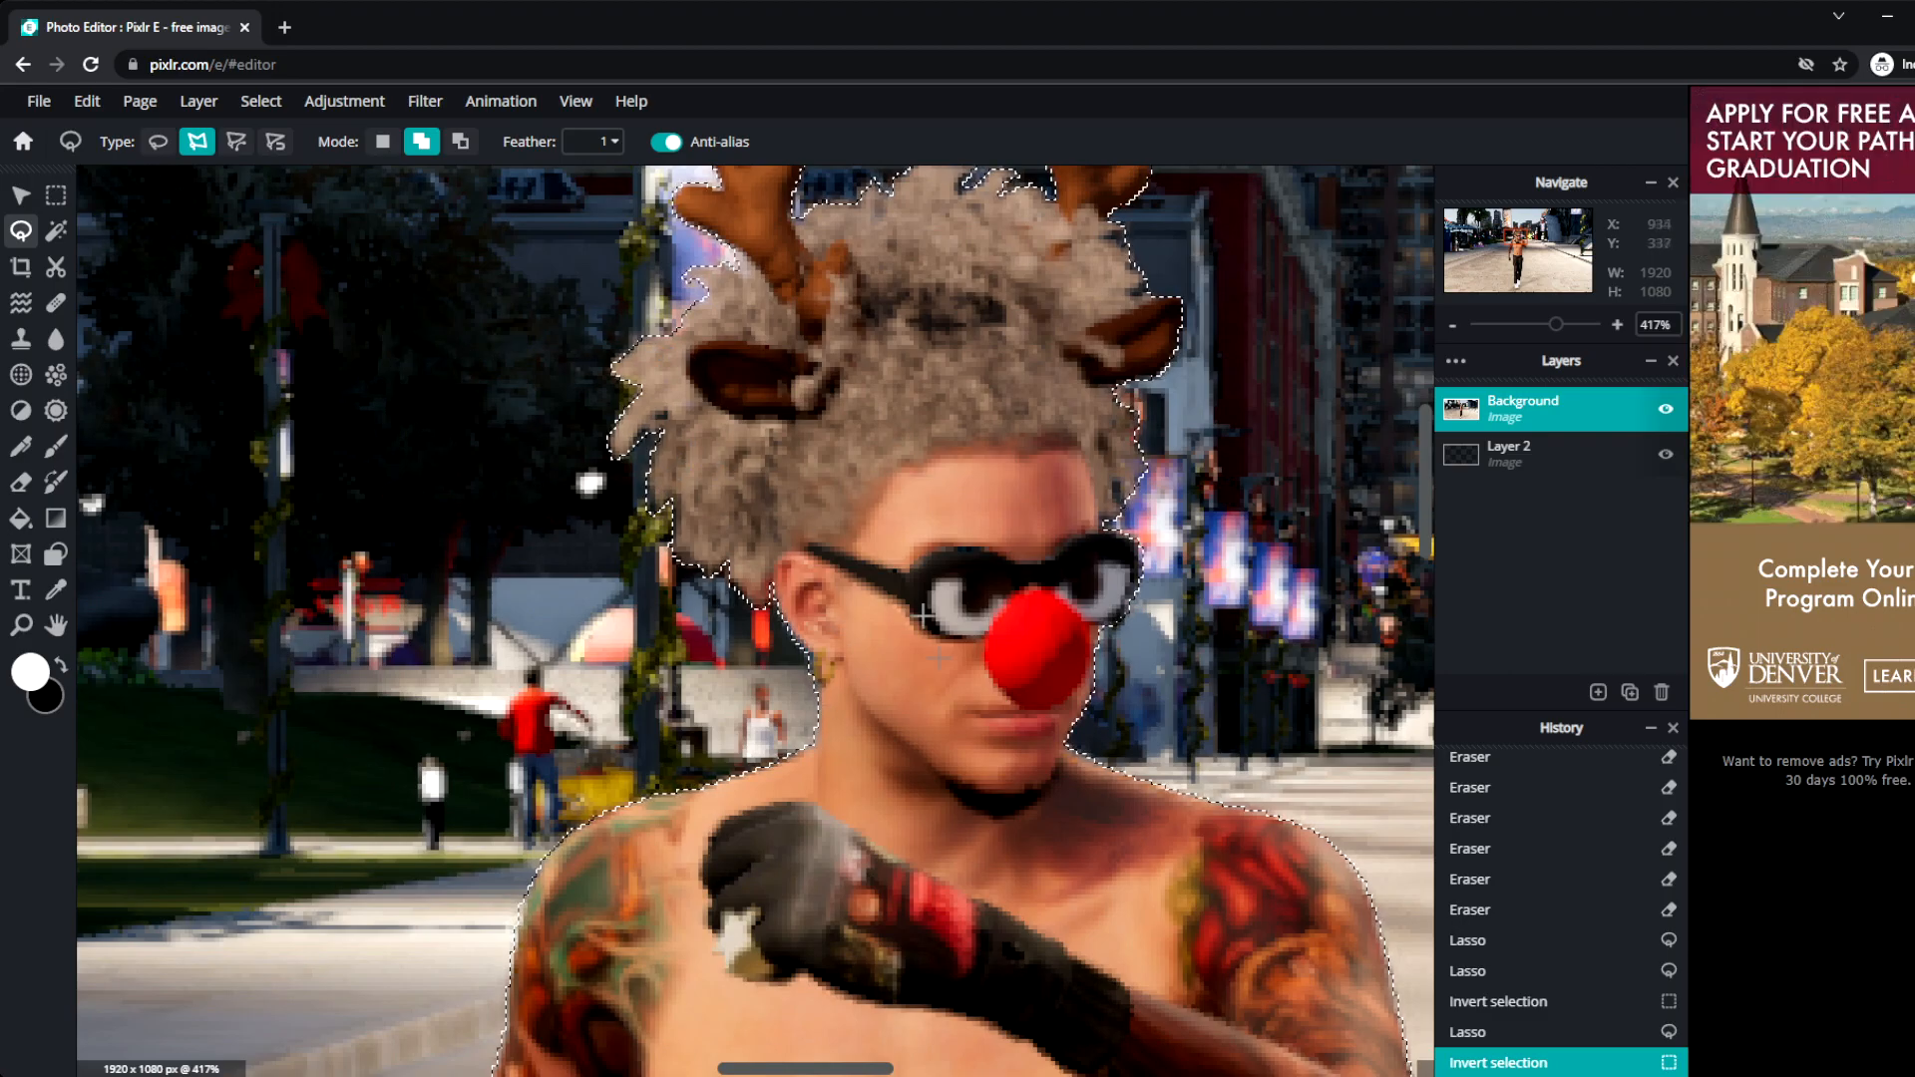
Invert the selection to cover the background around the player, delete that background and deselect.
scroll(916, 706, "down", 5)
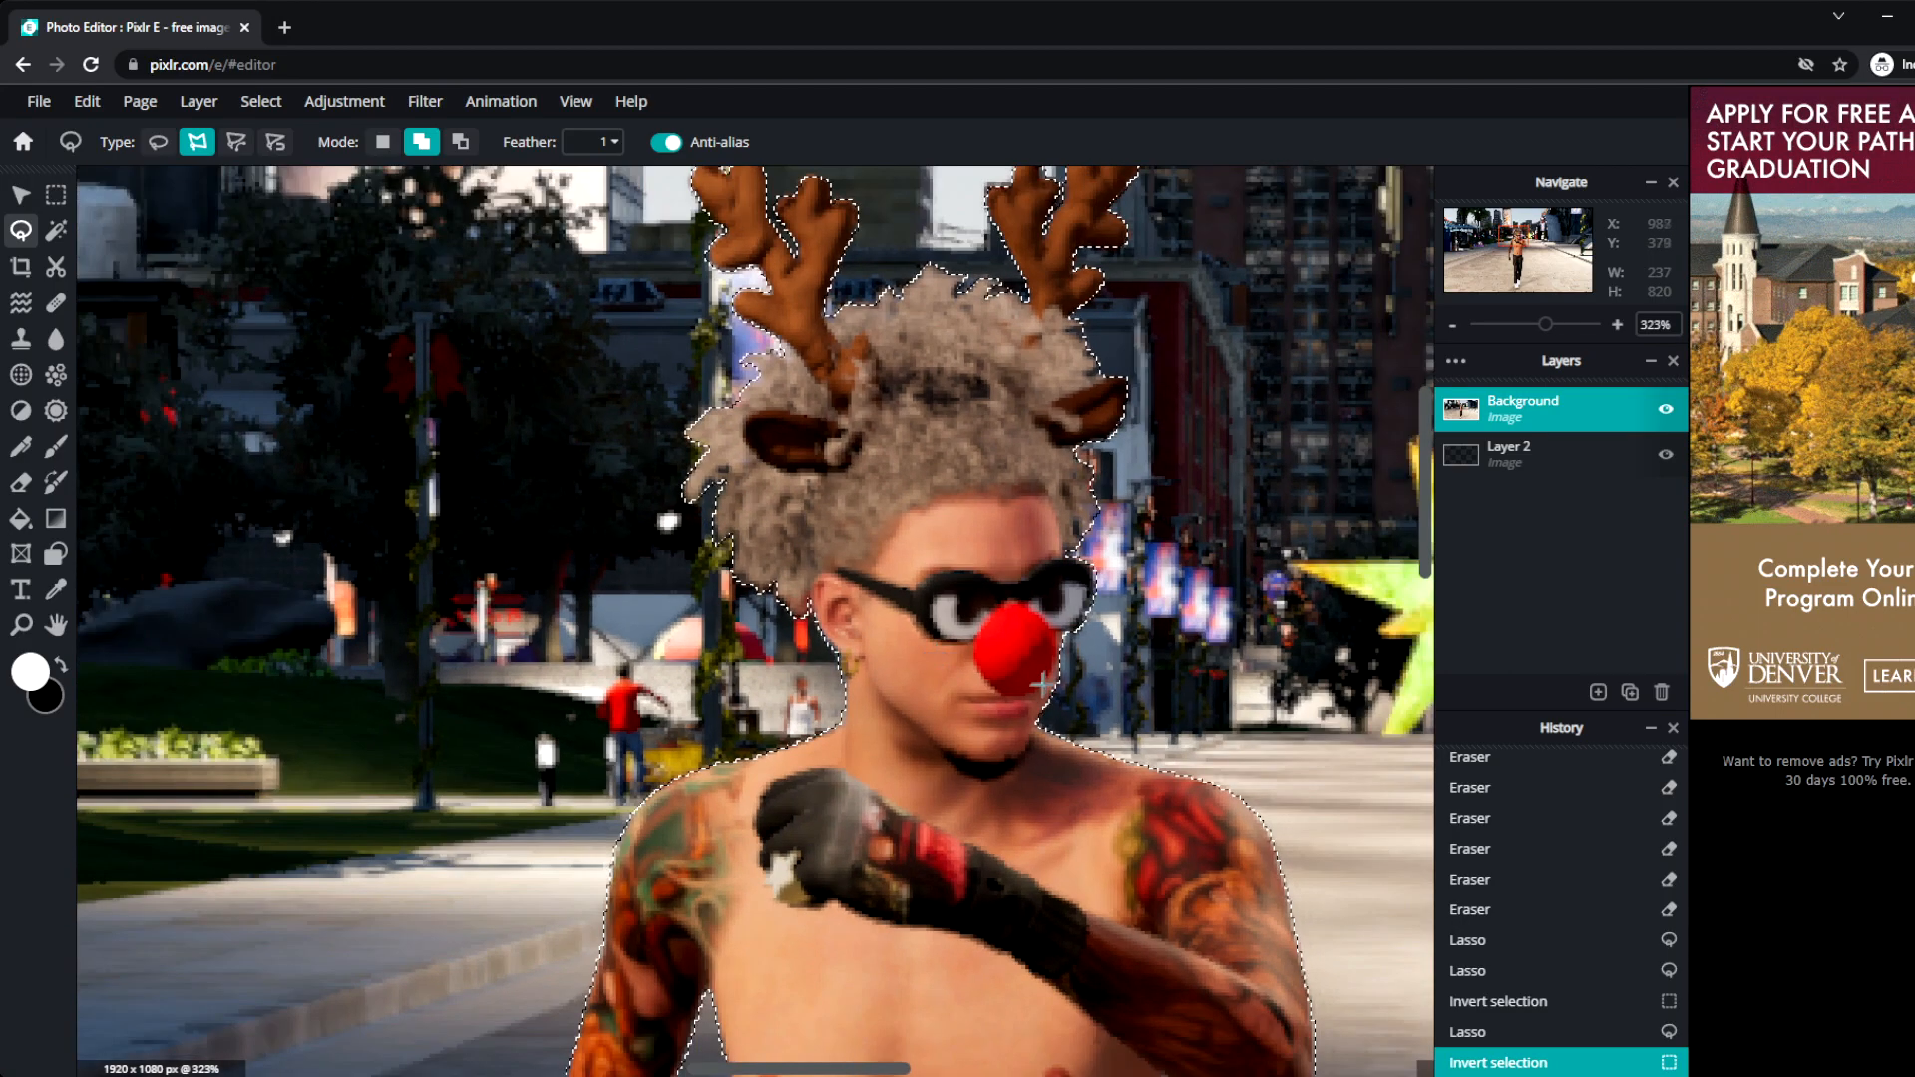
scroll(1043, 691, "down", 5)
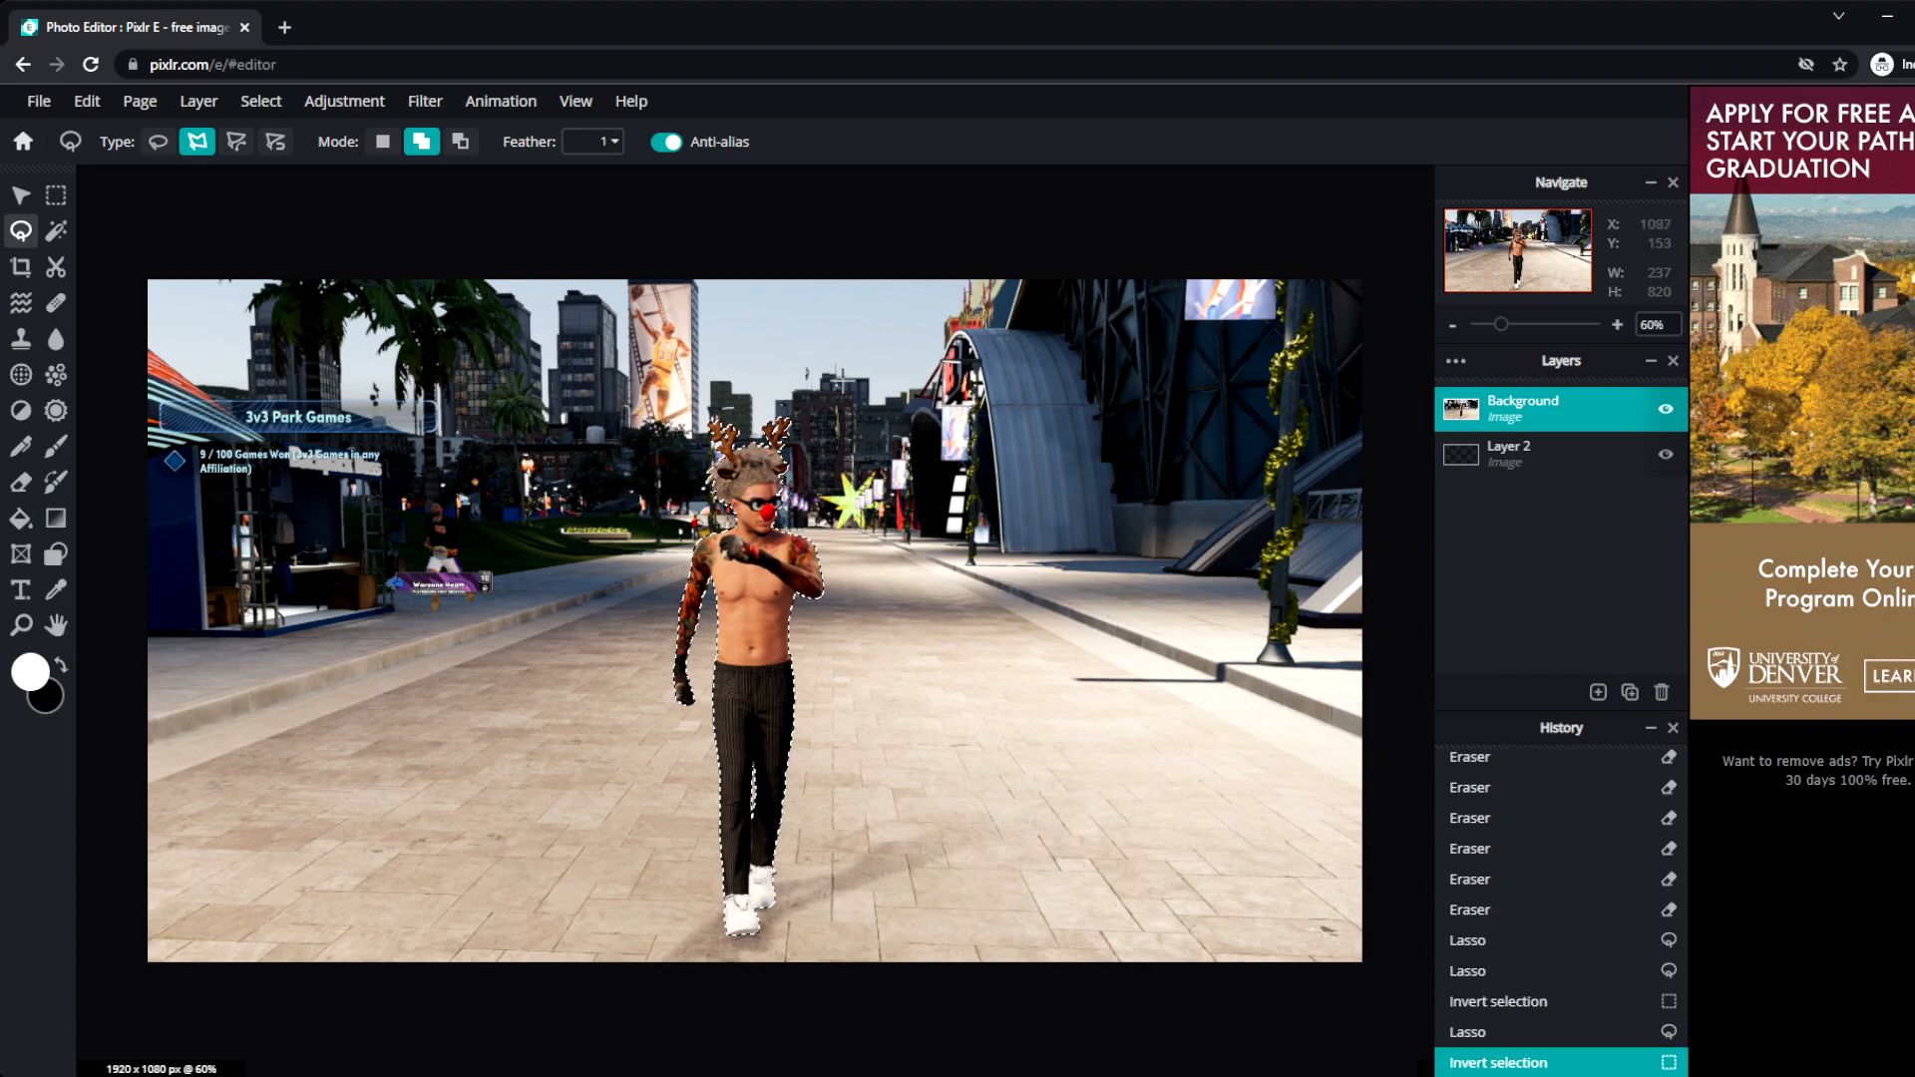
right_click(854, 574)
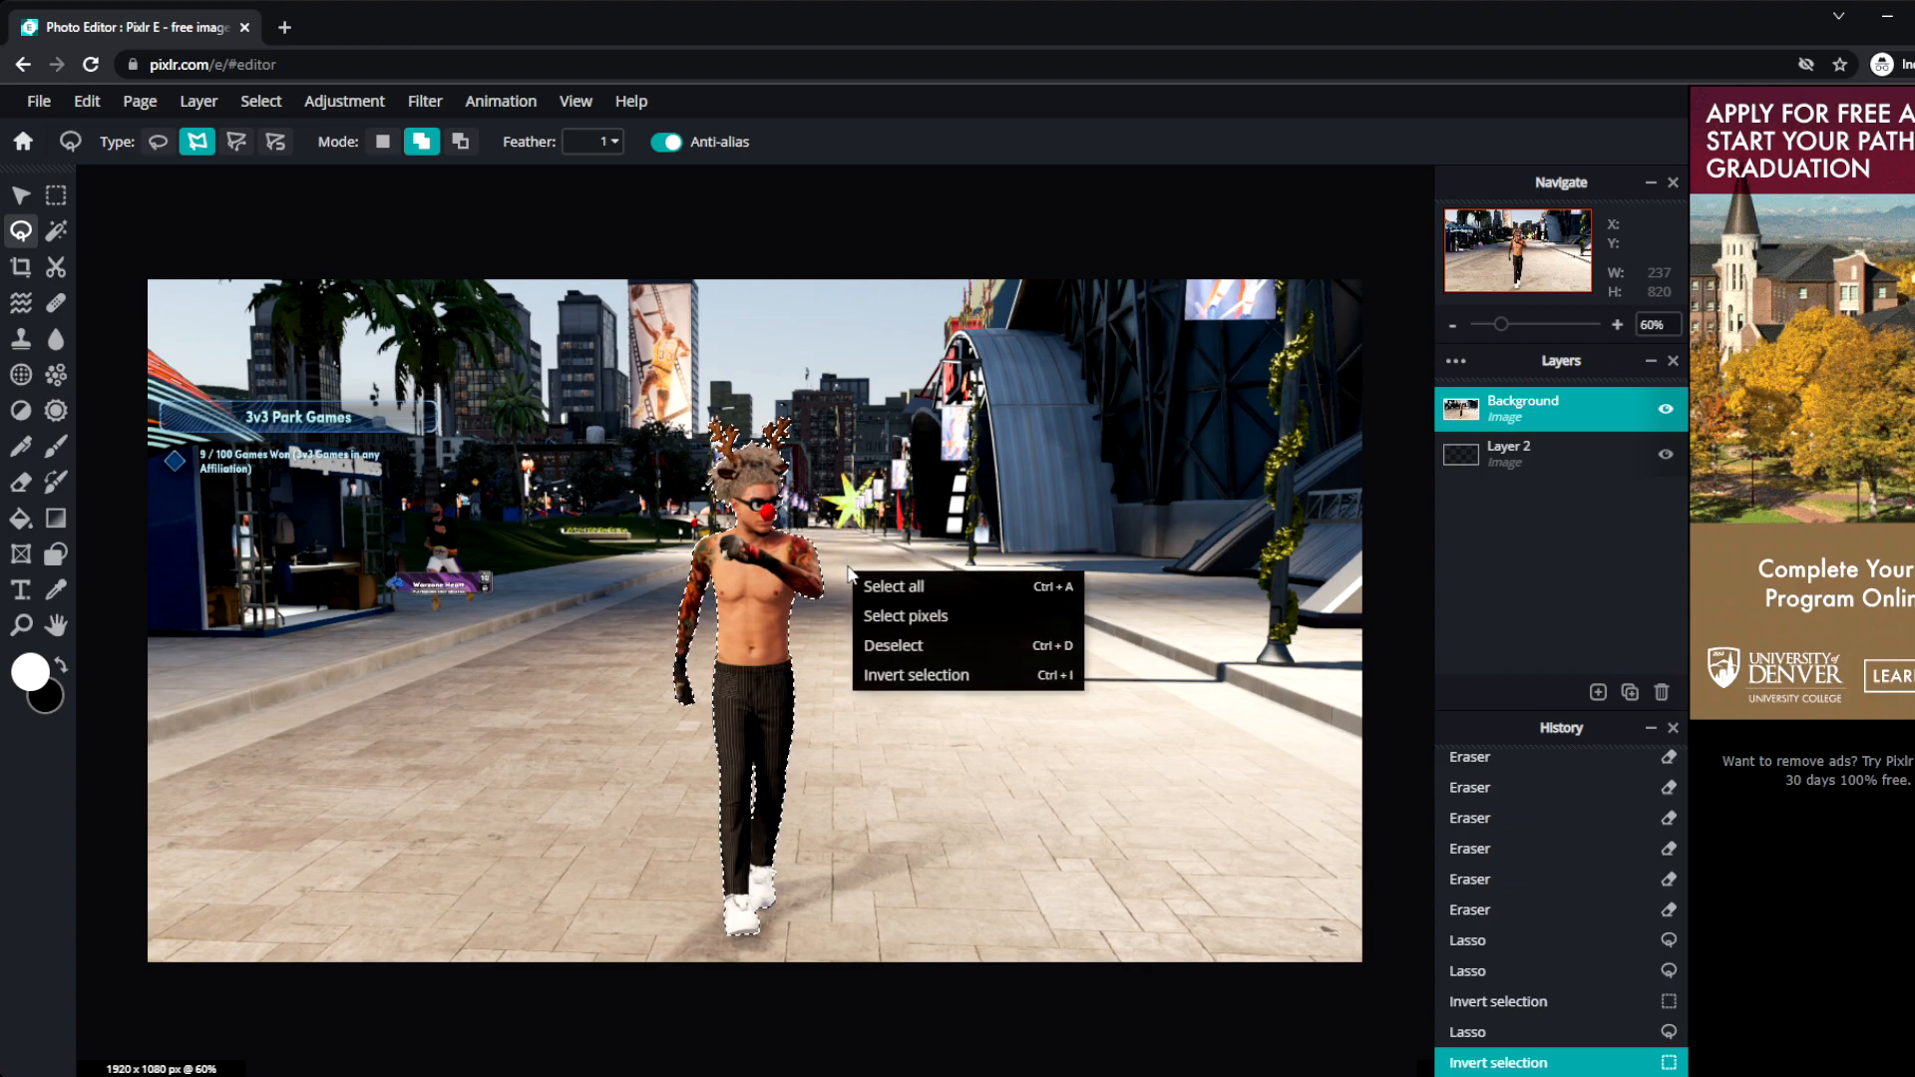
left_click(908, 678)
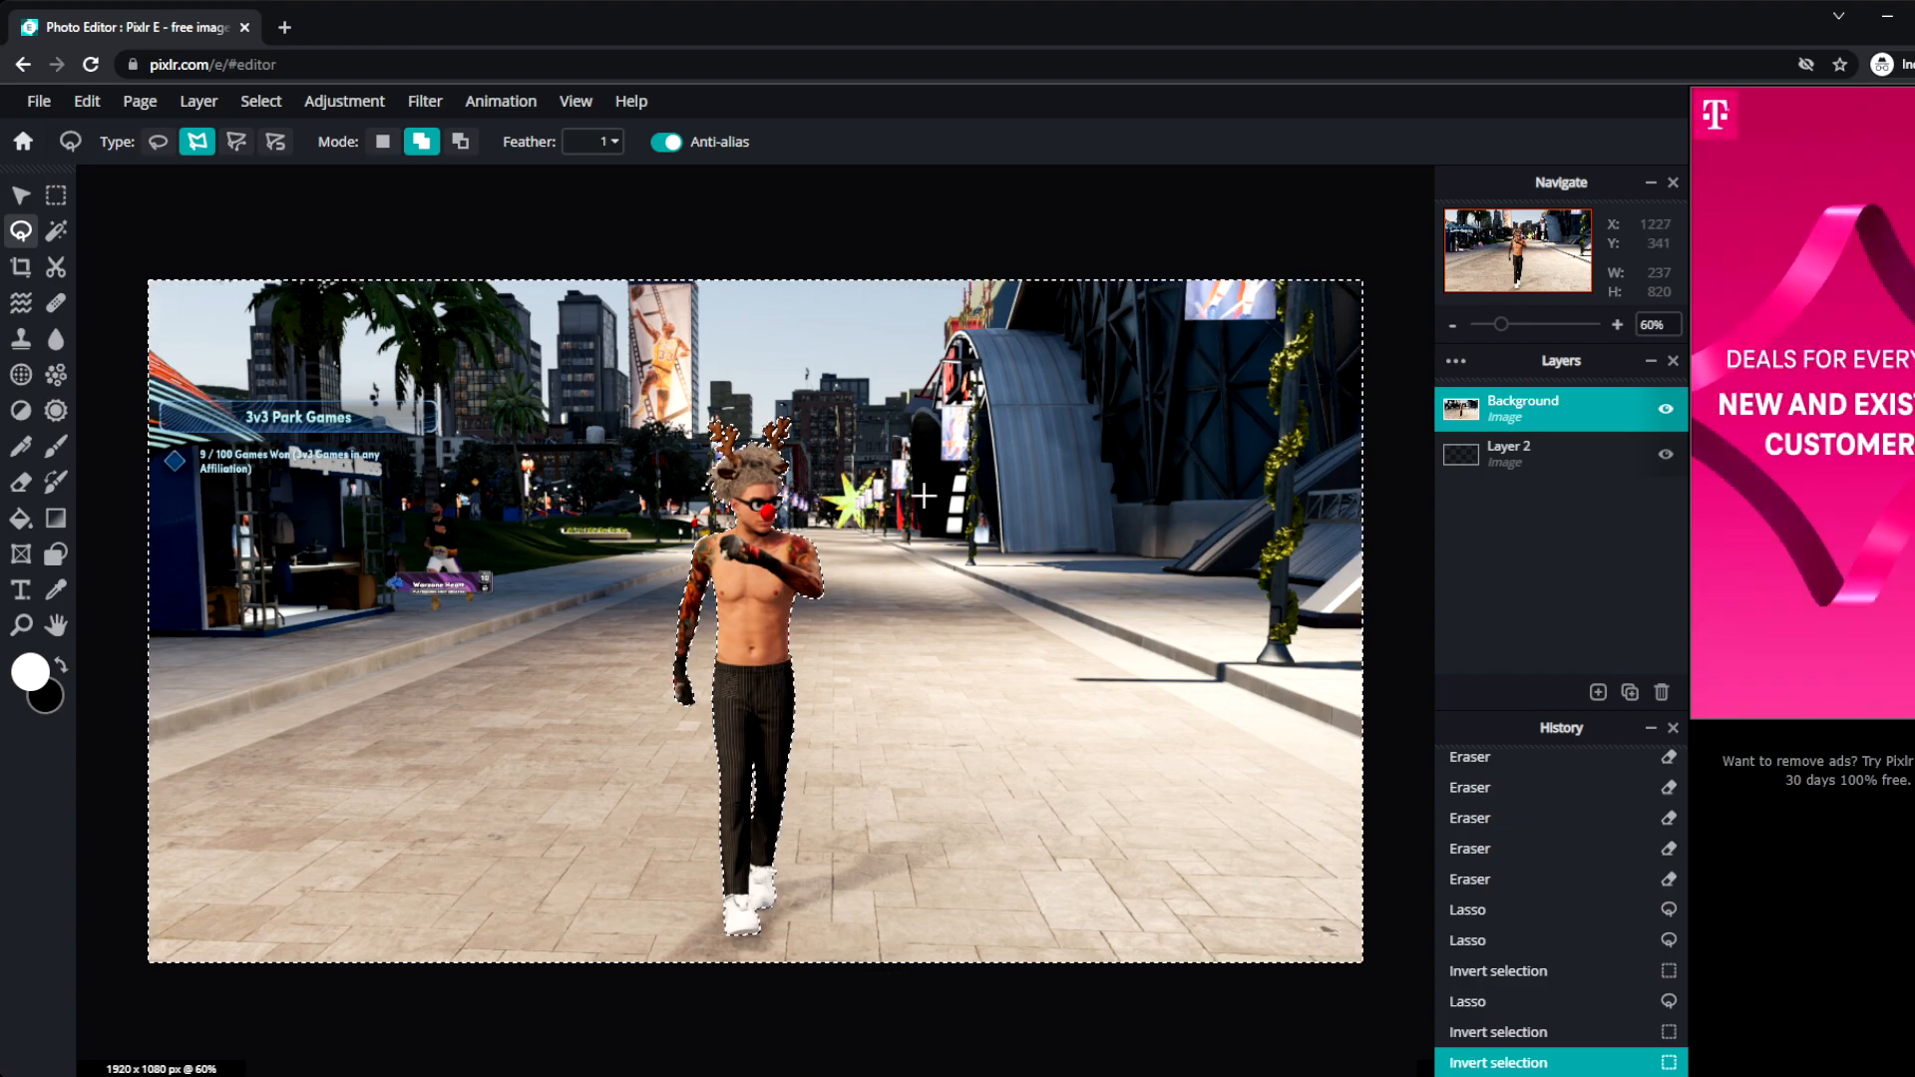
key("Delete")
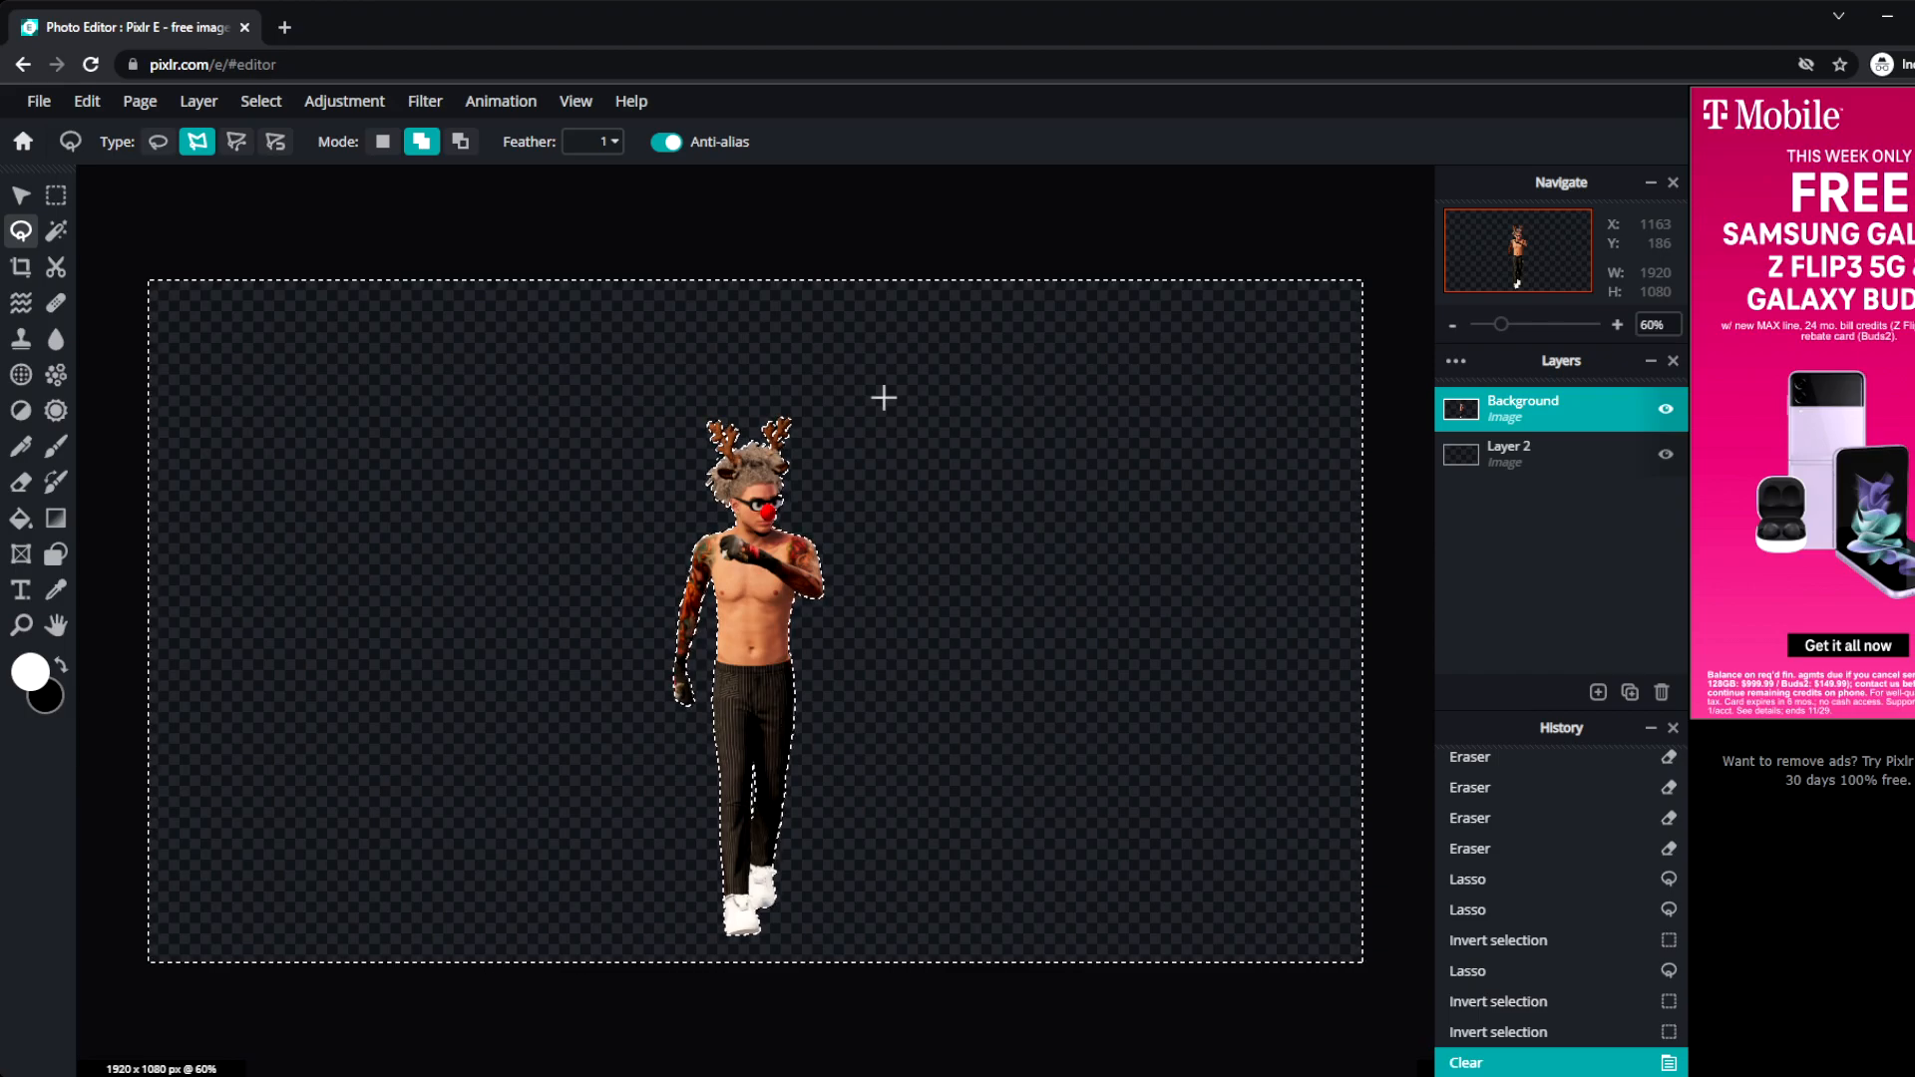
right_click(852, 421)
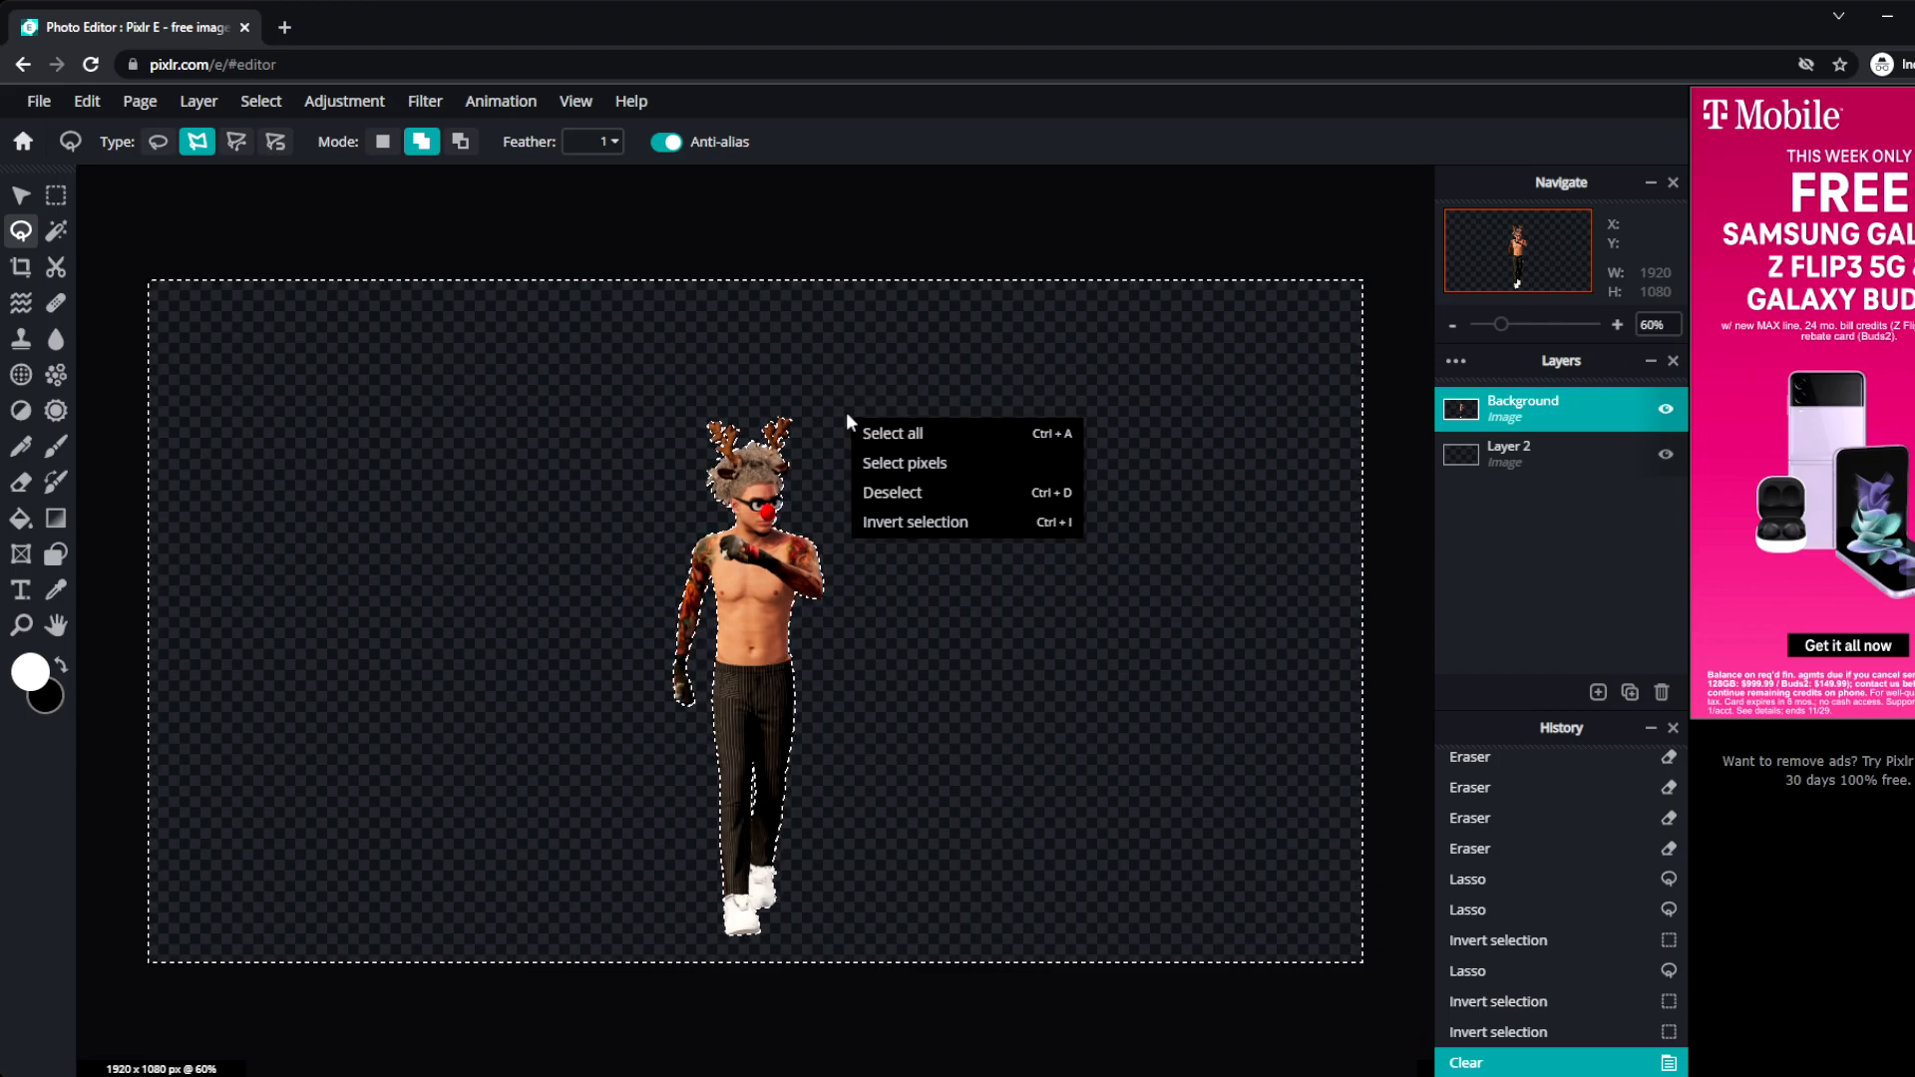
left_click(898, 493)
Lasso the leftover fringe along the outer edge of the player's left lower trouser leg, delete it and deselect.
scroll(750, 532, "up", 1)
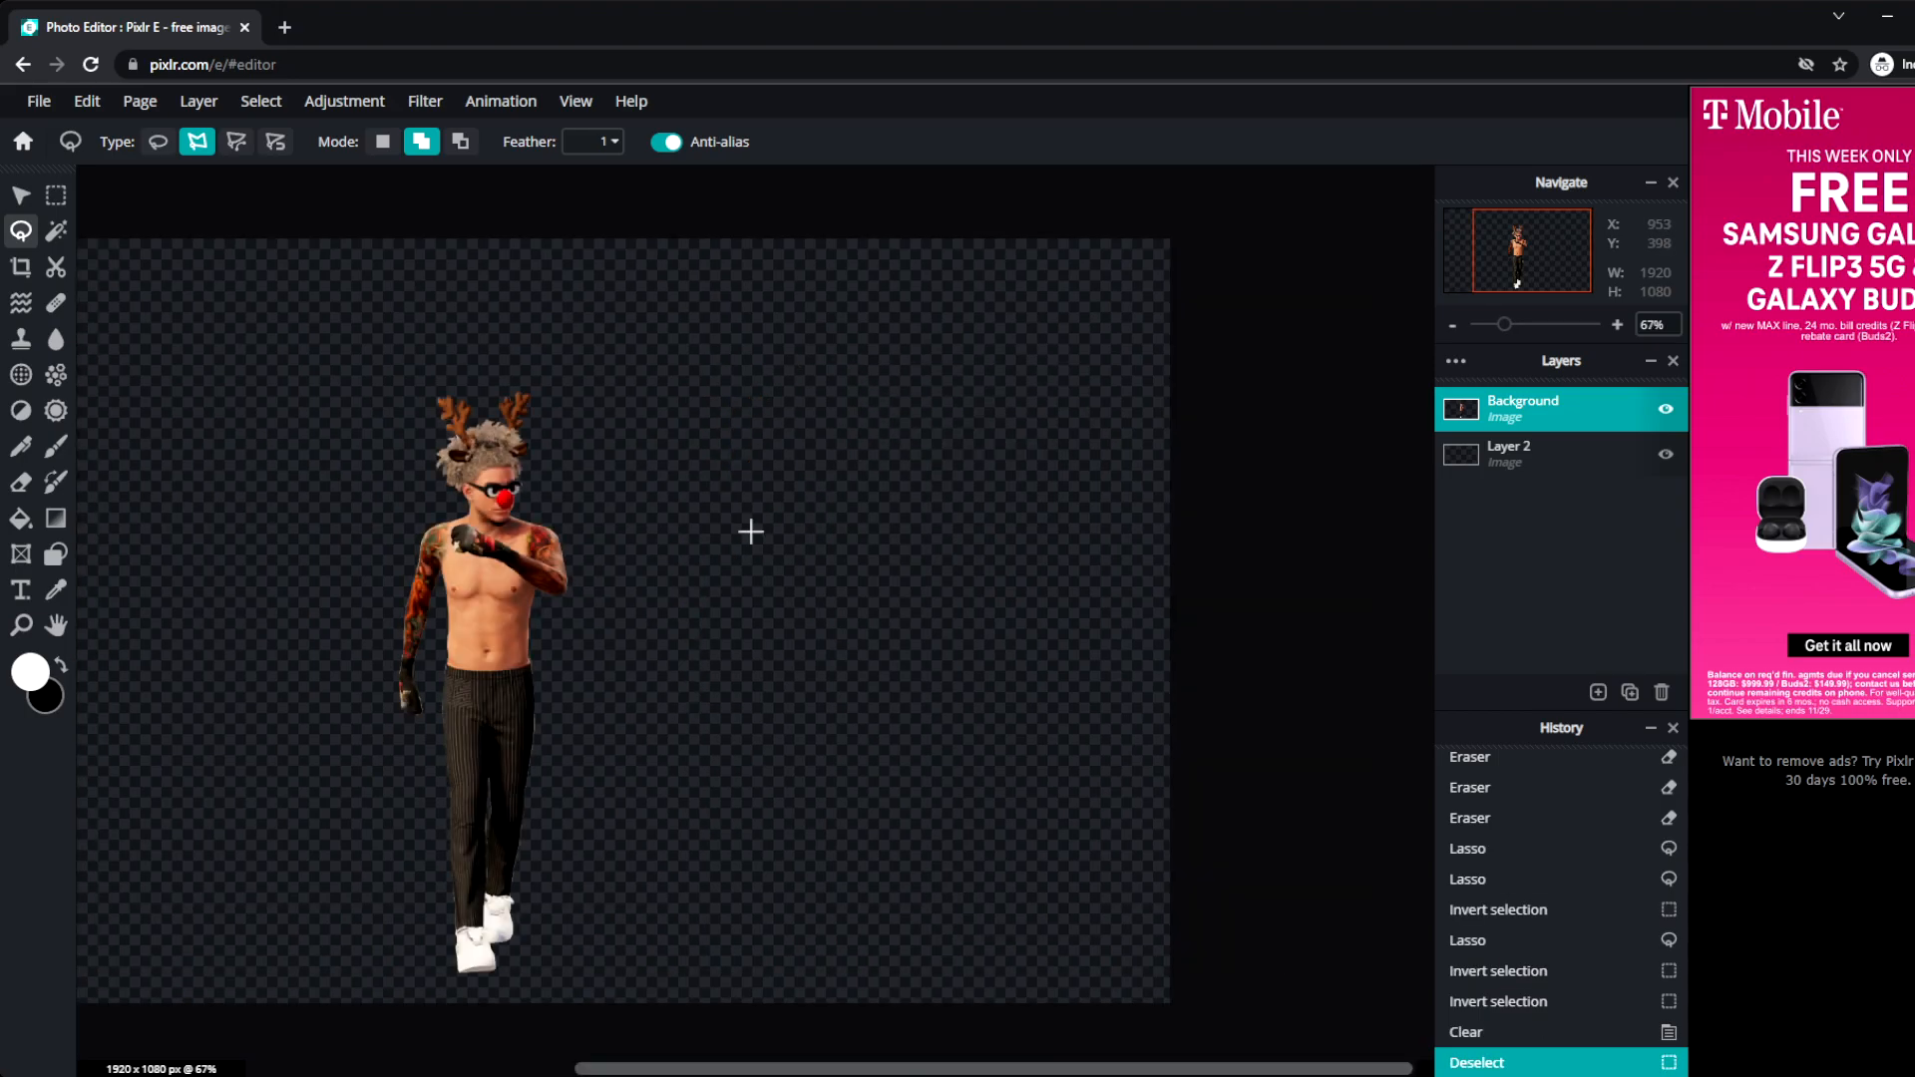
scroll(561, 625, "up", 5)
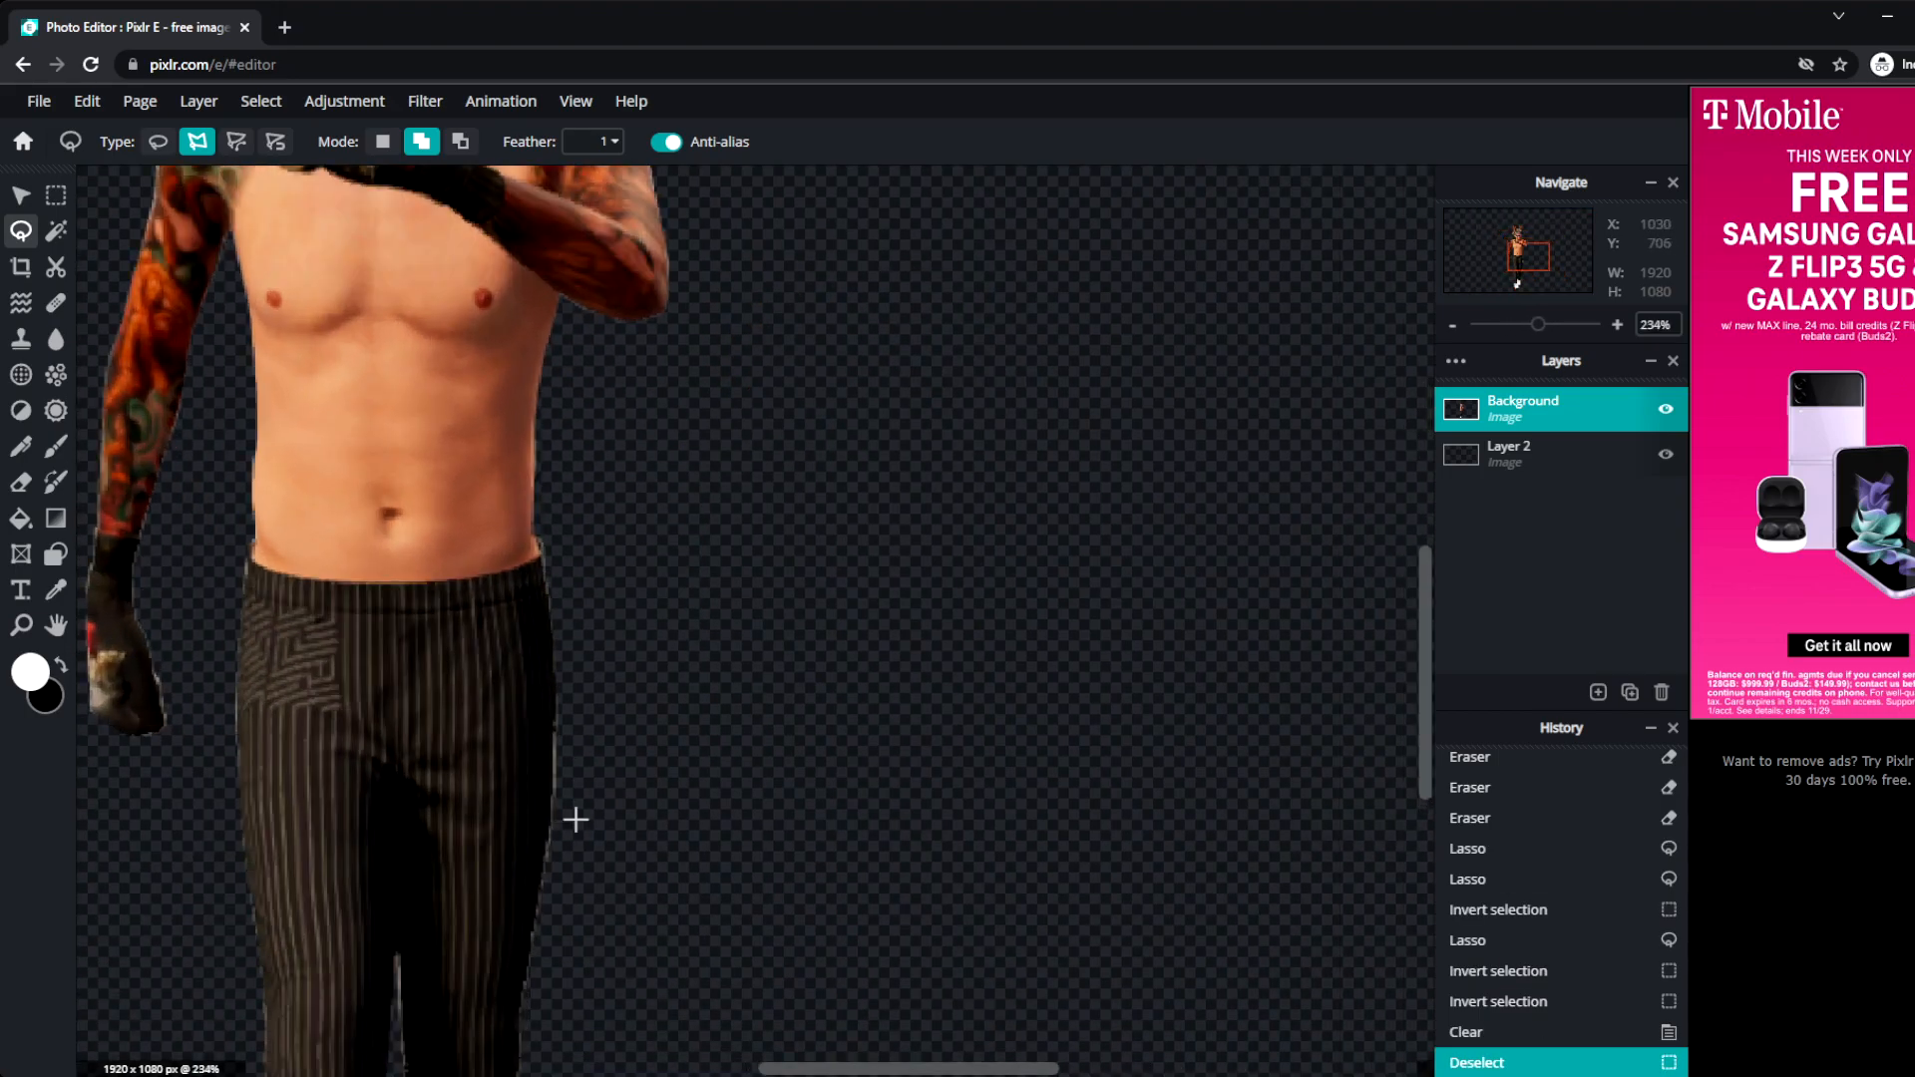
left_click_drag(650, 320, 903, 148)
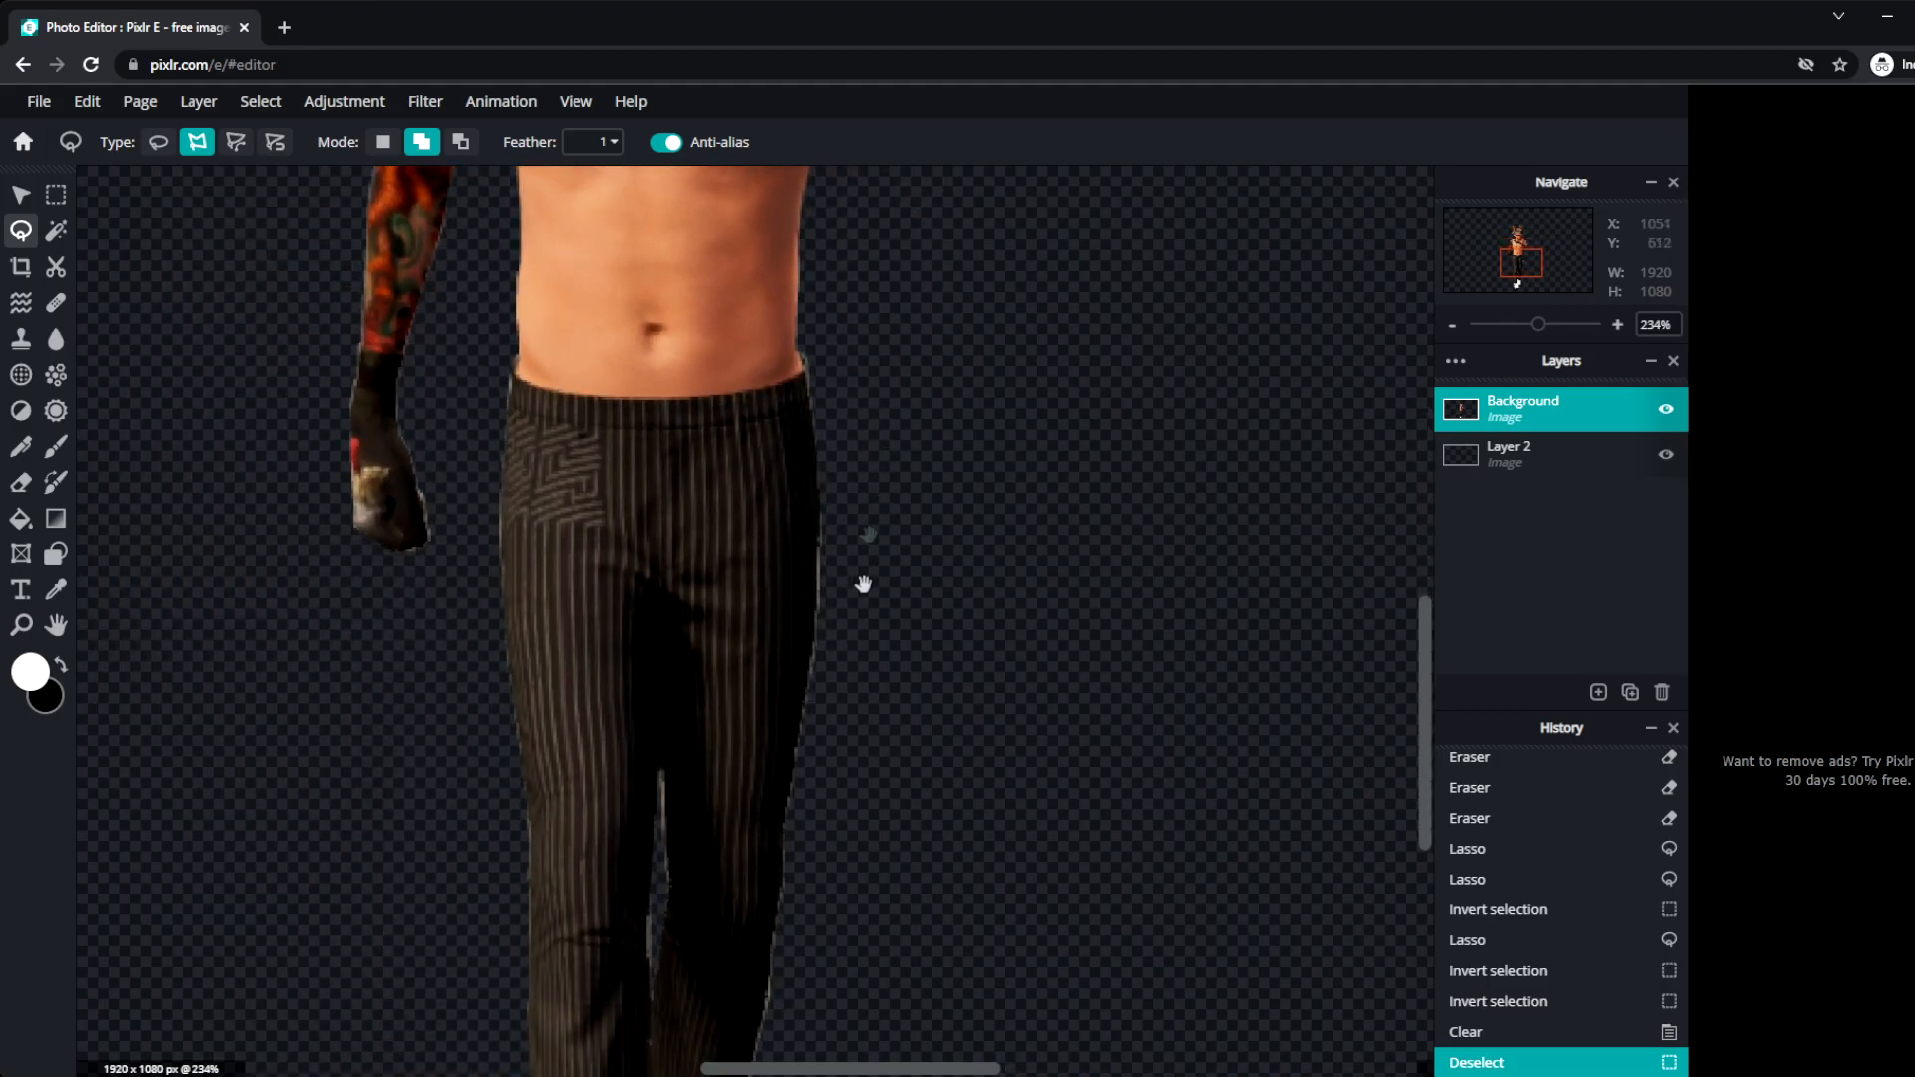
left_click_drag(693, 843, 653, 705)
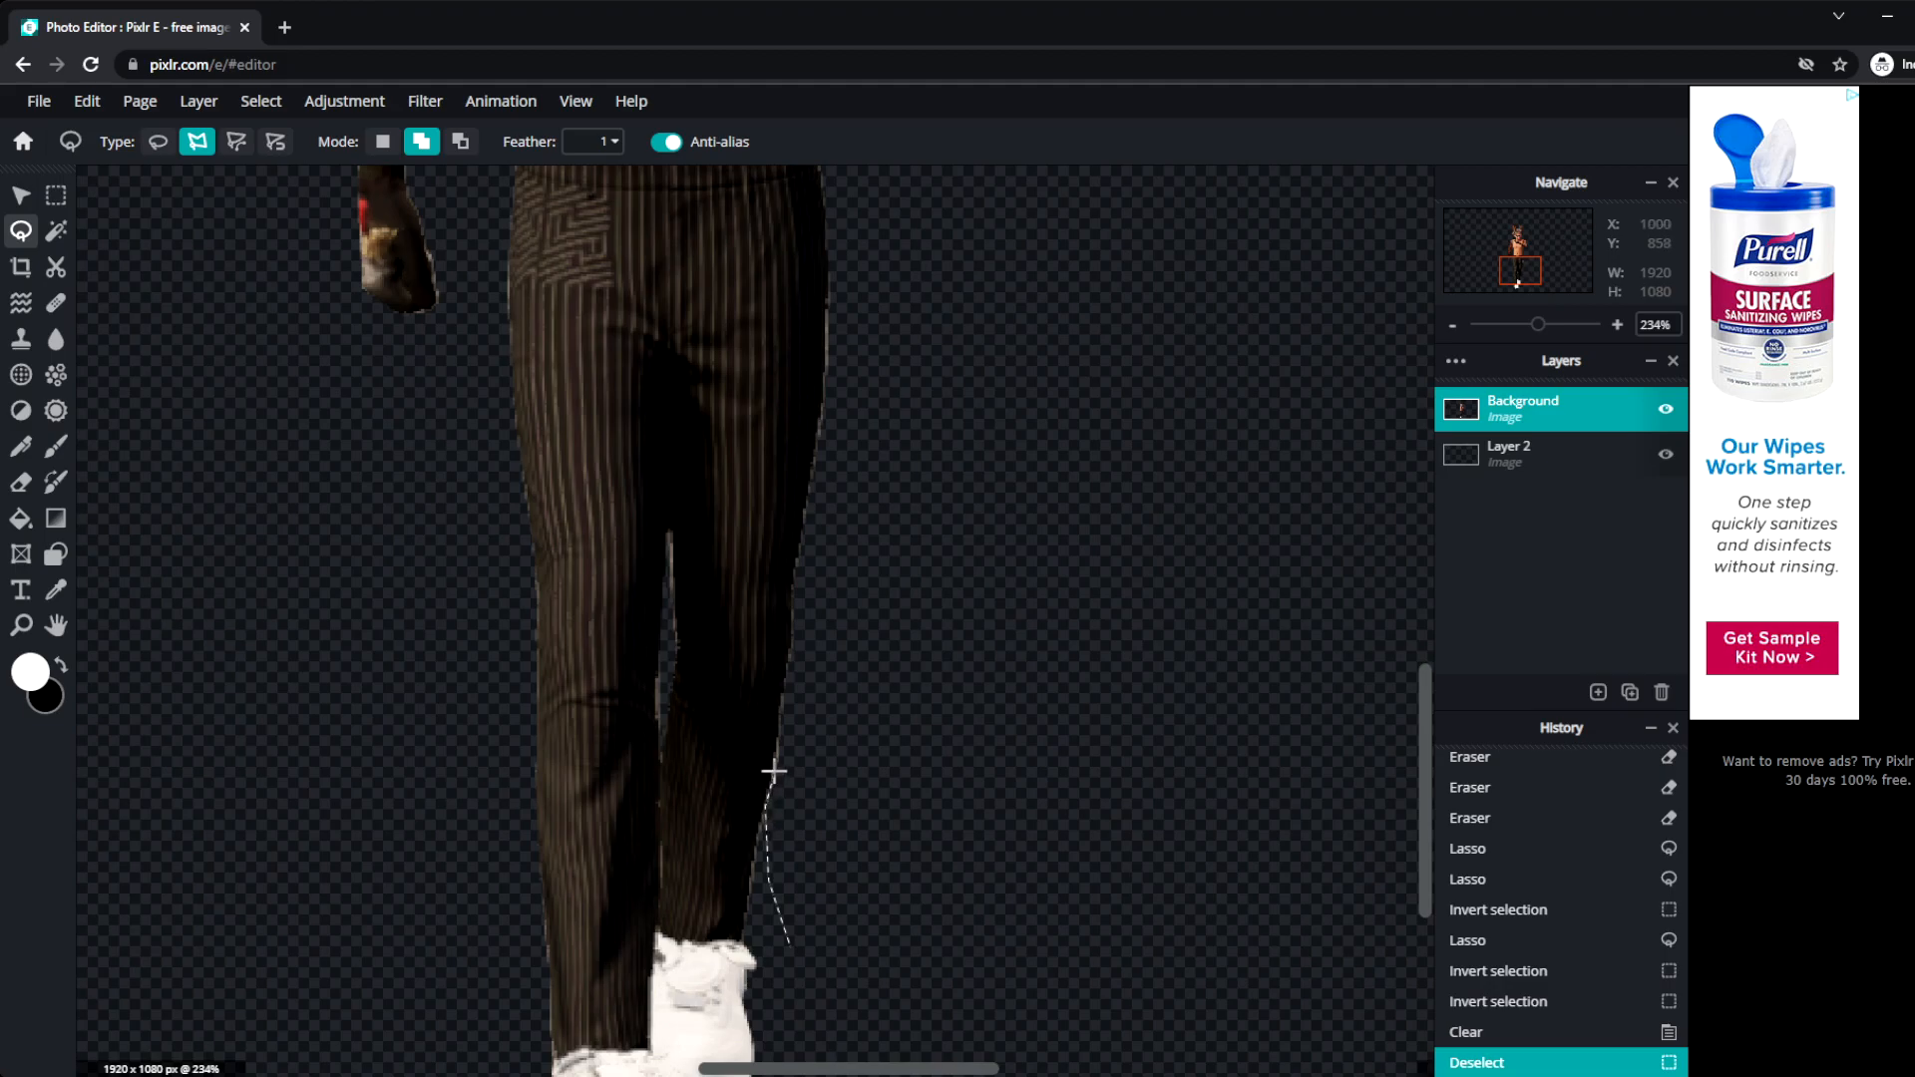
left_click(891, 743)
double_click(832, 960)
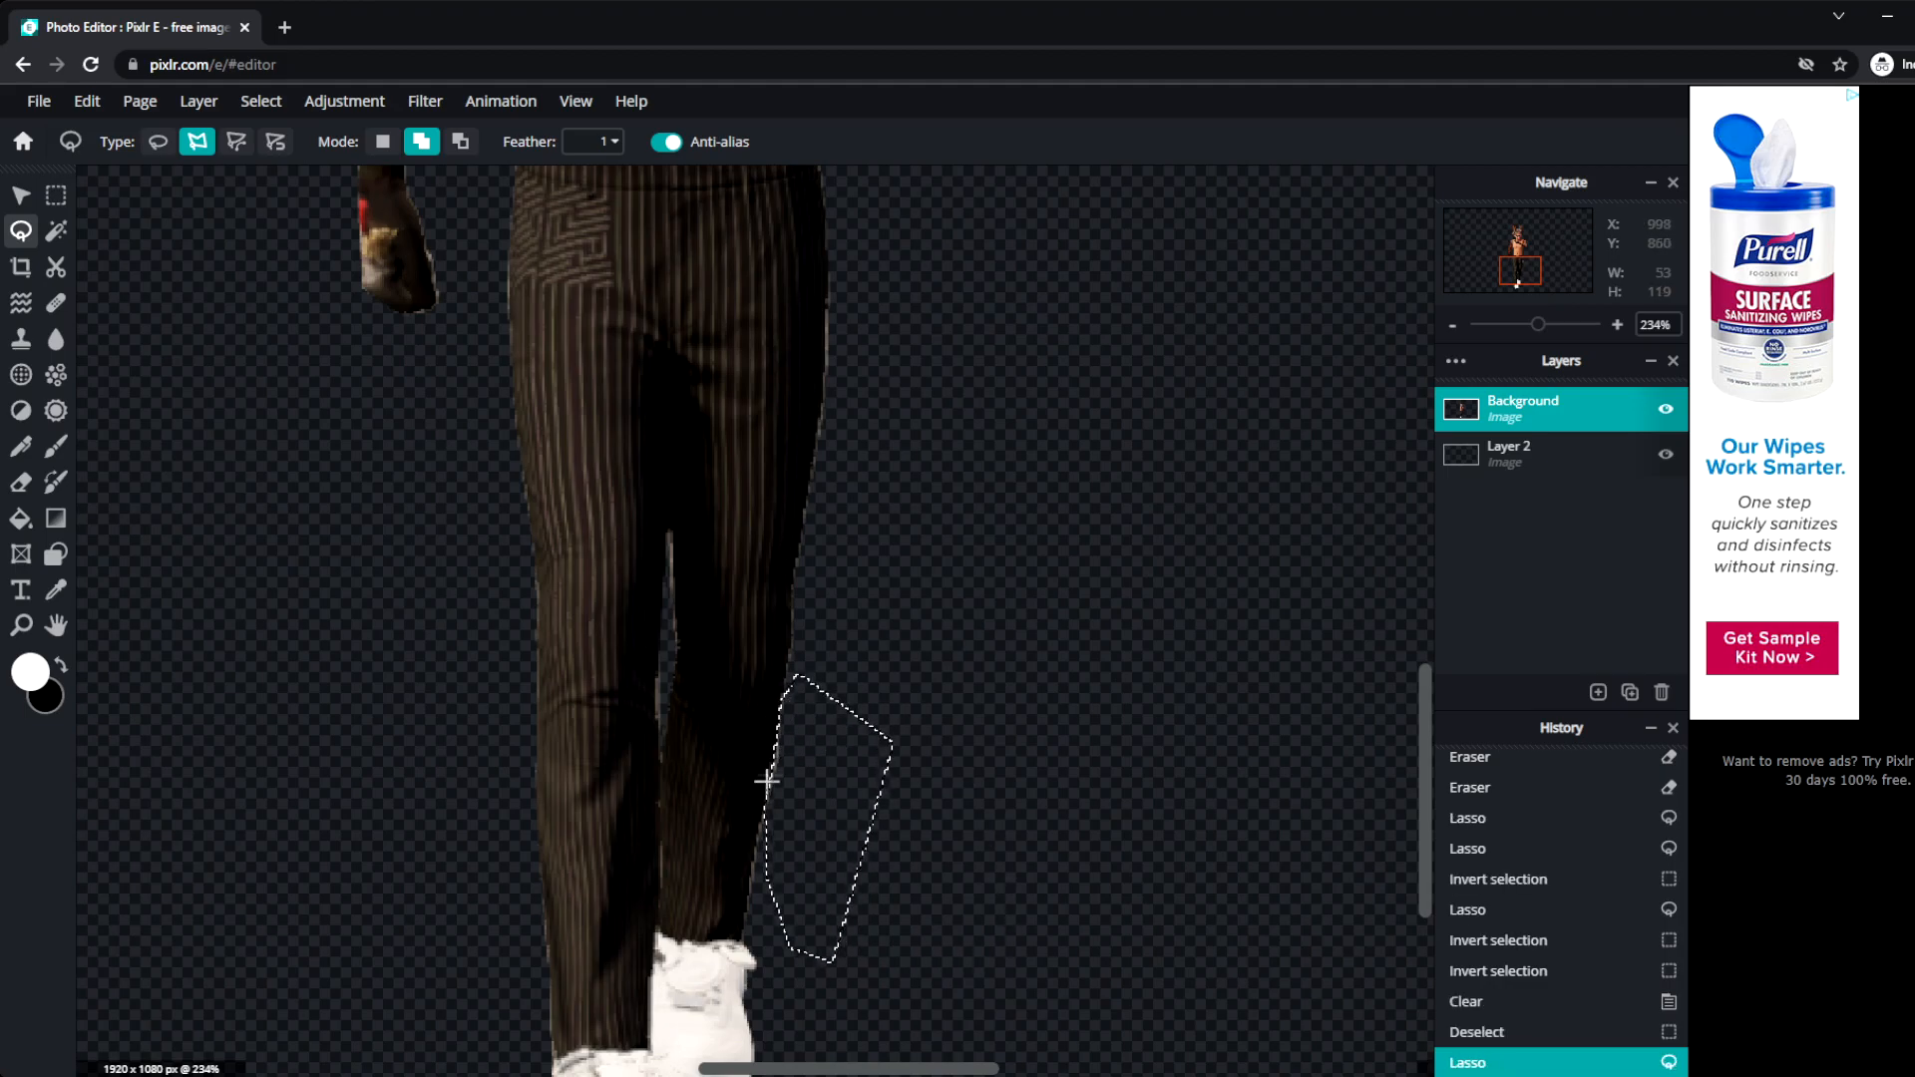
key("Delete")
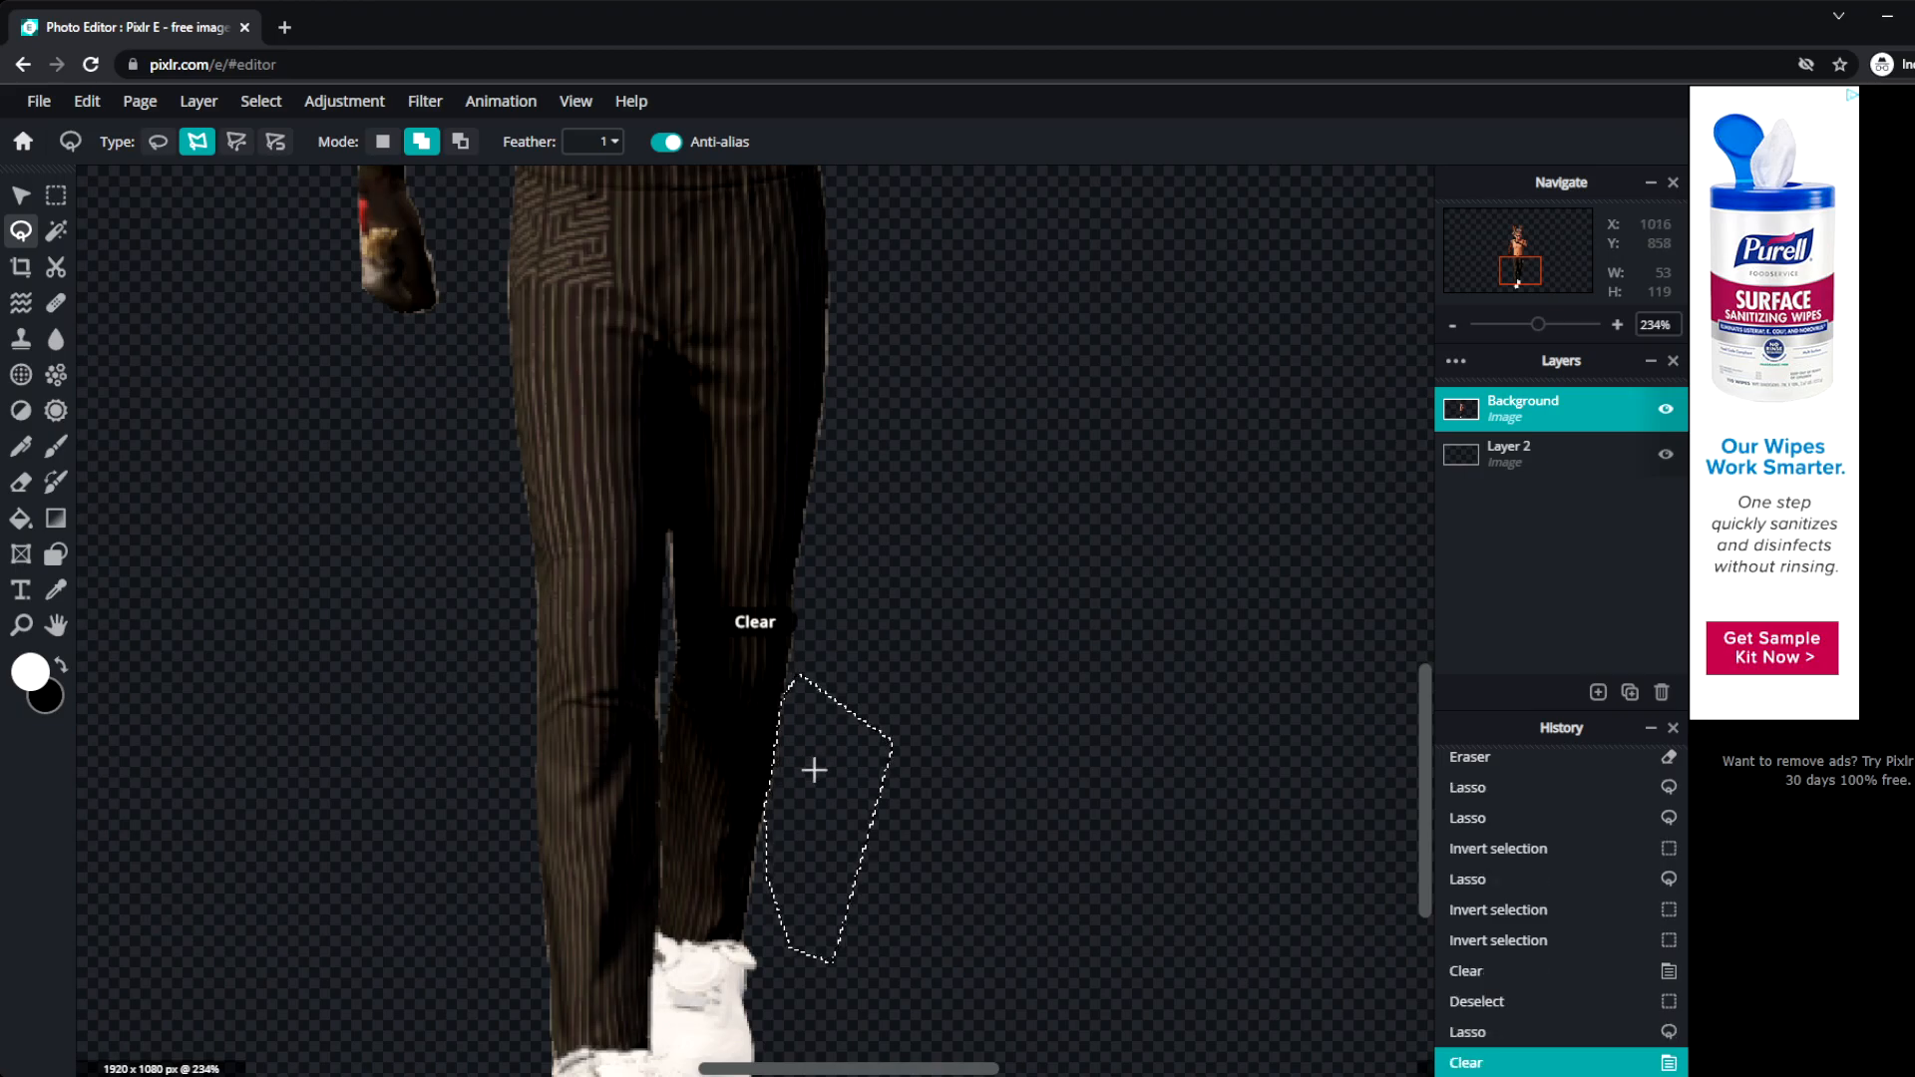
right_click(814, 769)
left_click(859, 847)
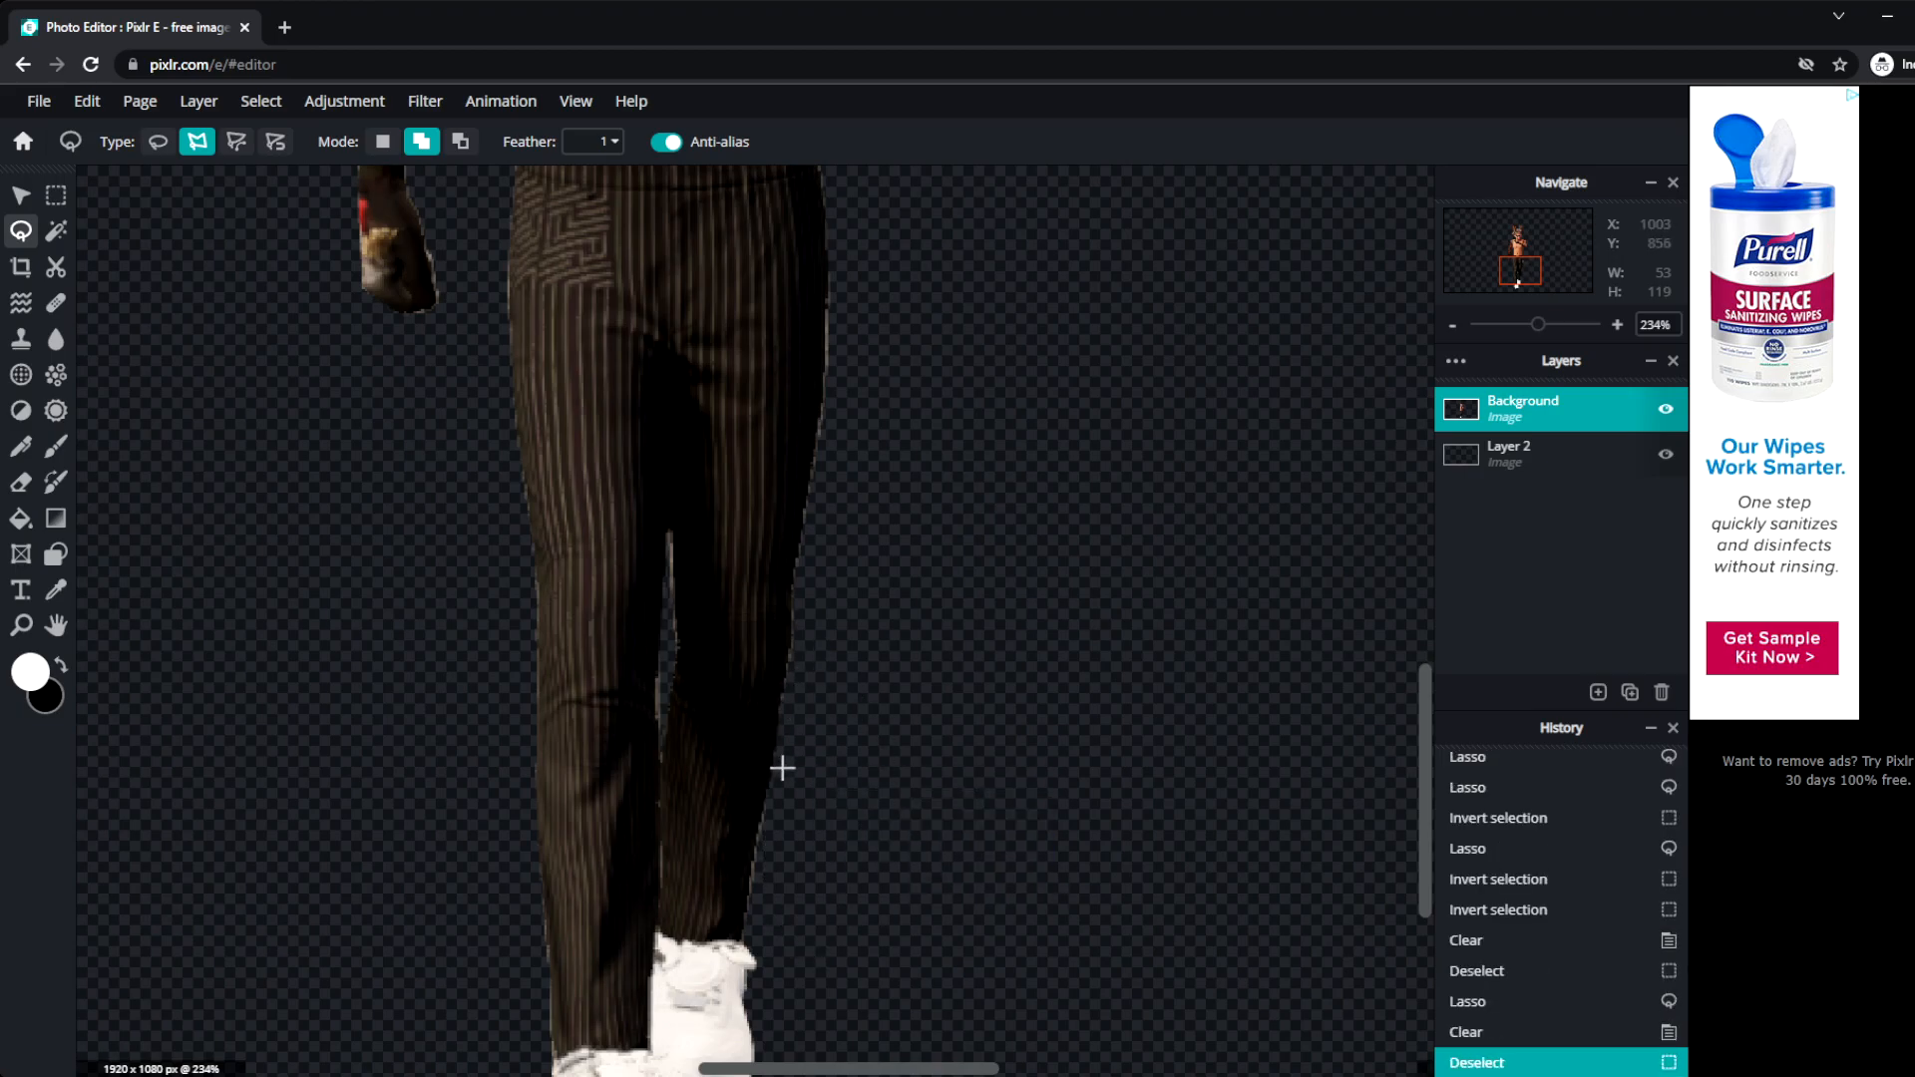
Demonstrate inverting with a four-sided lasso selection in the empty area beside the player, and deselect it.
scroll(735, 913, "down", 3)
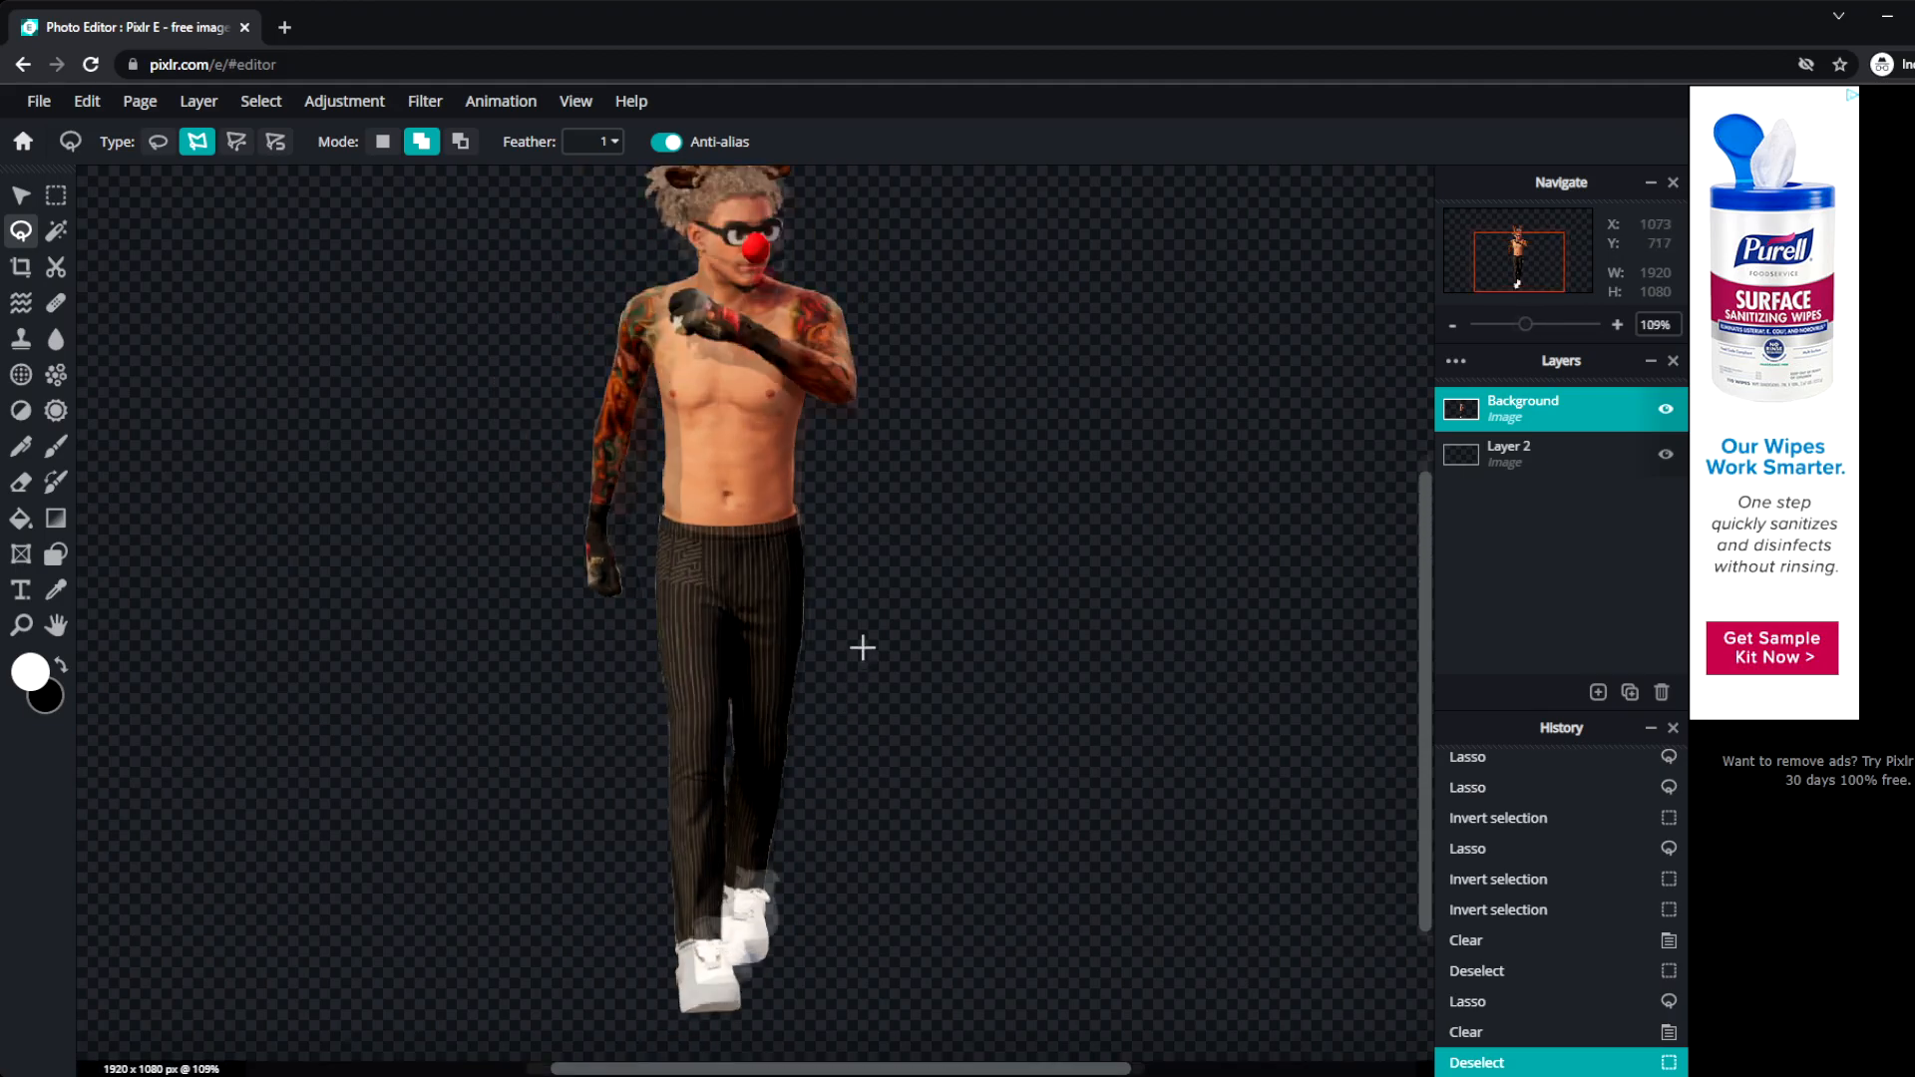
left_click(1070, 345)
left_click(1031, 451)
left_click(1212, 507)
left_click(1207, 390)
left_click(1070, 345)
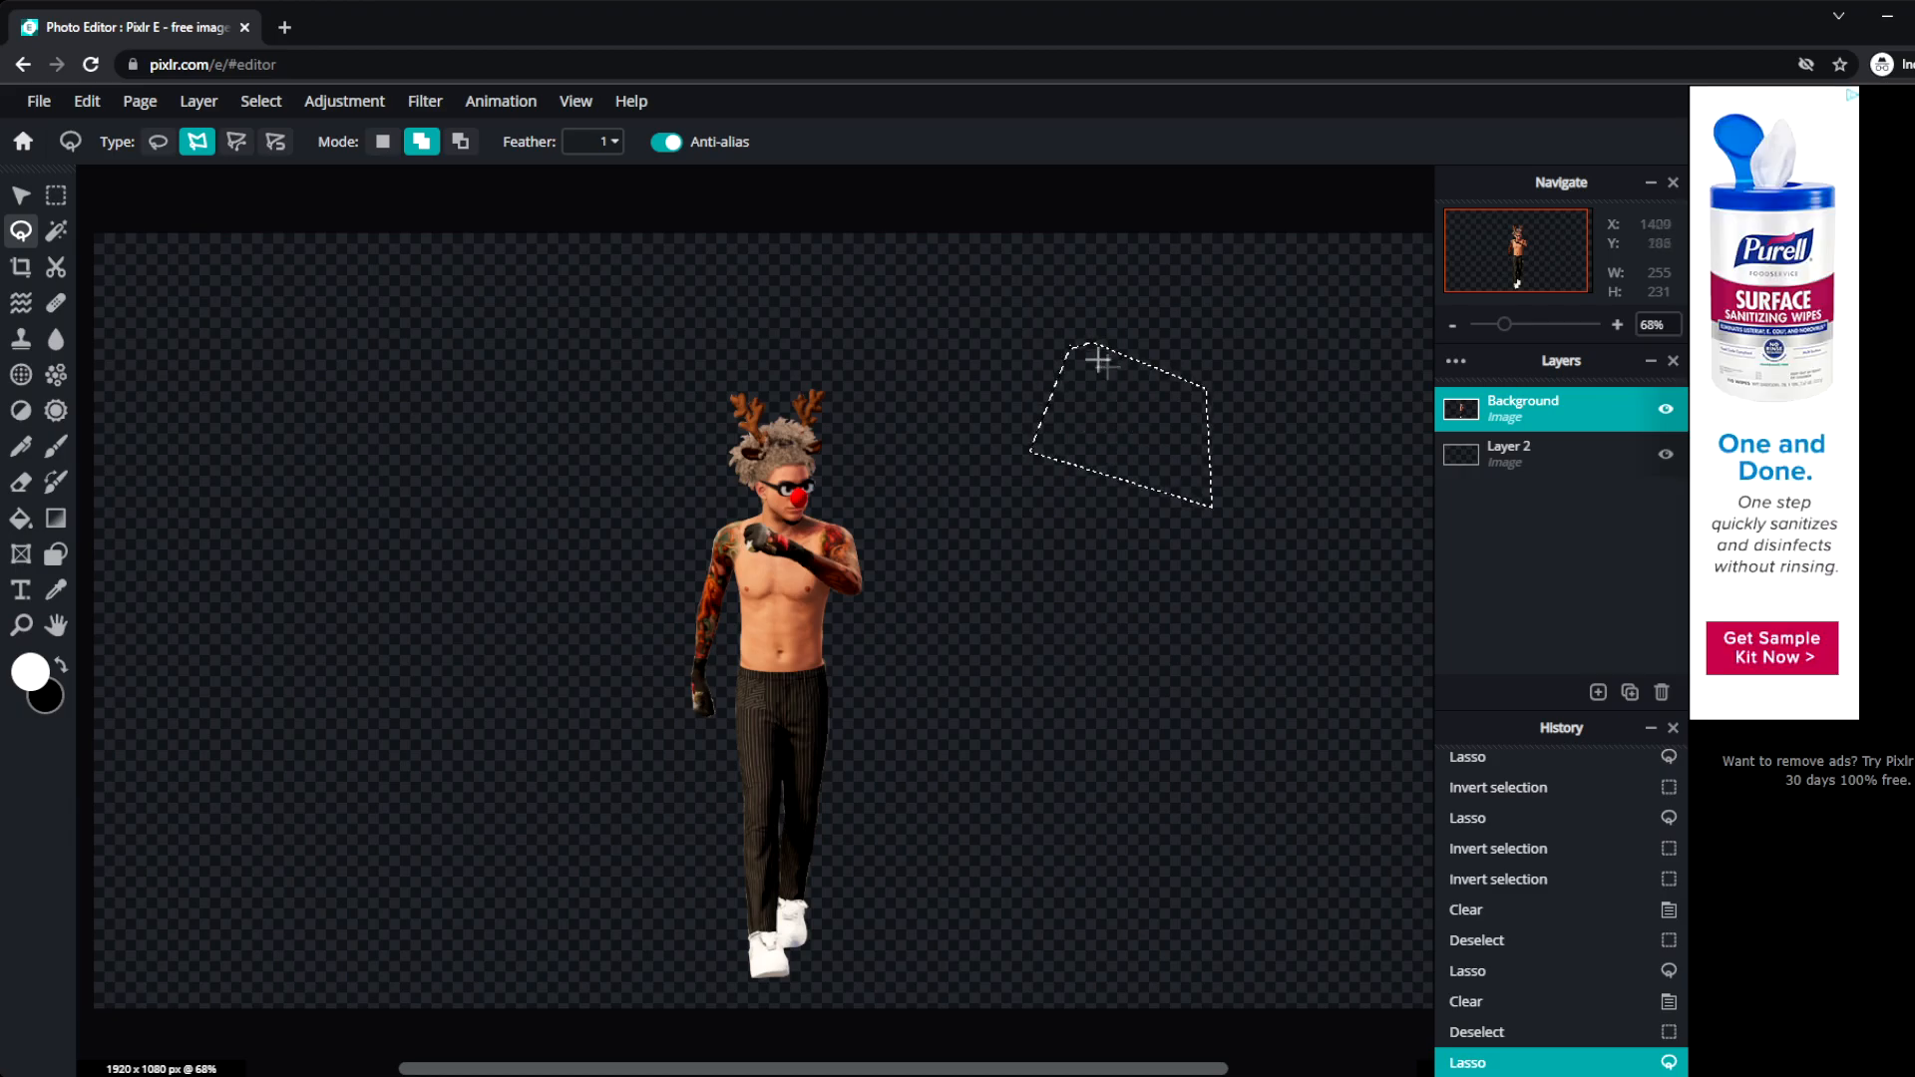
right_click(1137, 443)
left_click(1189, 548)
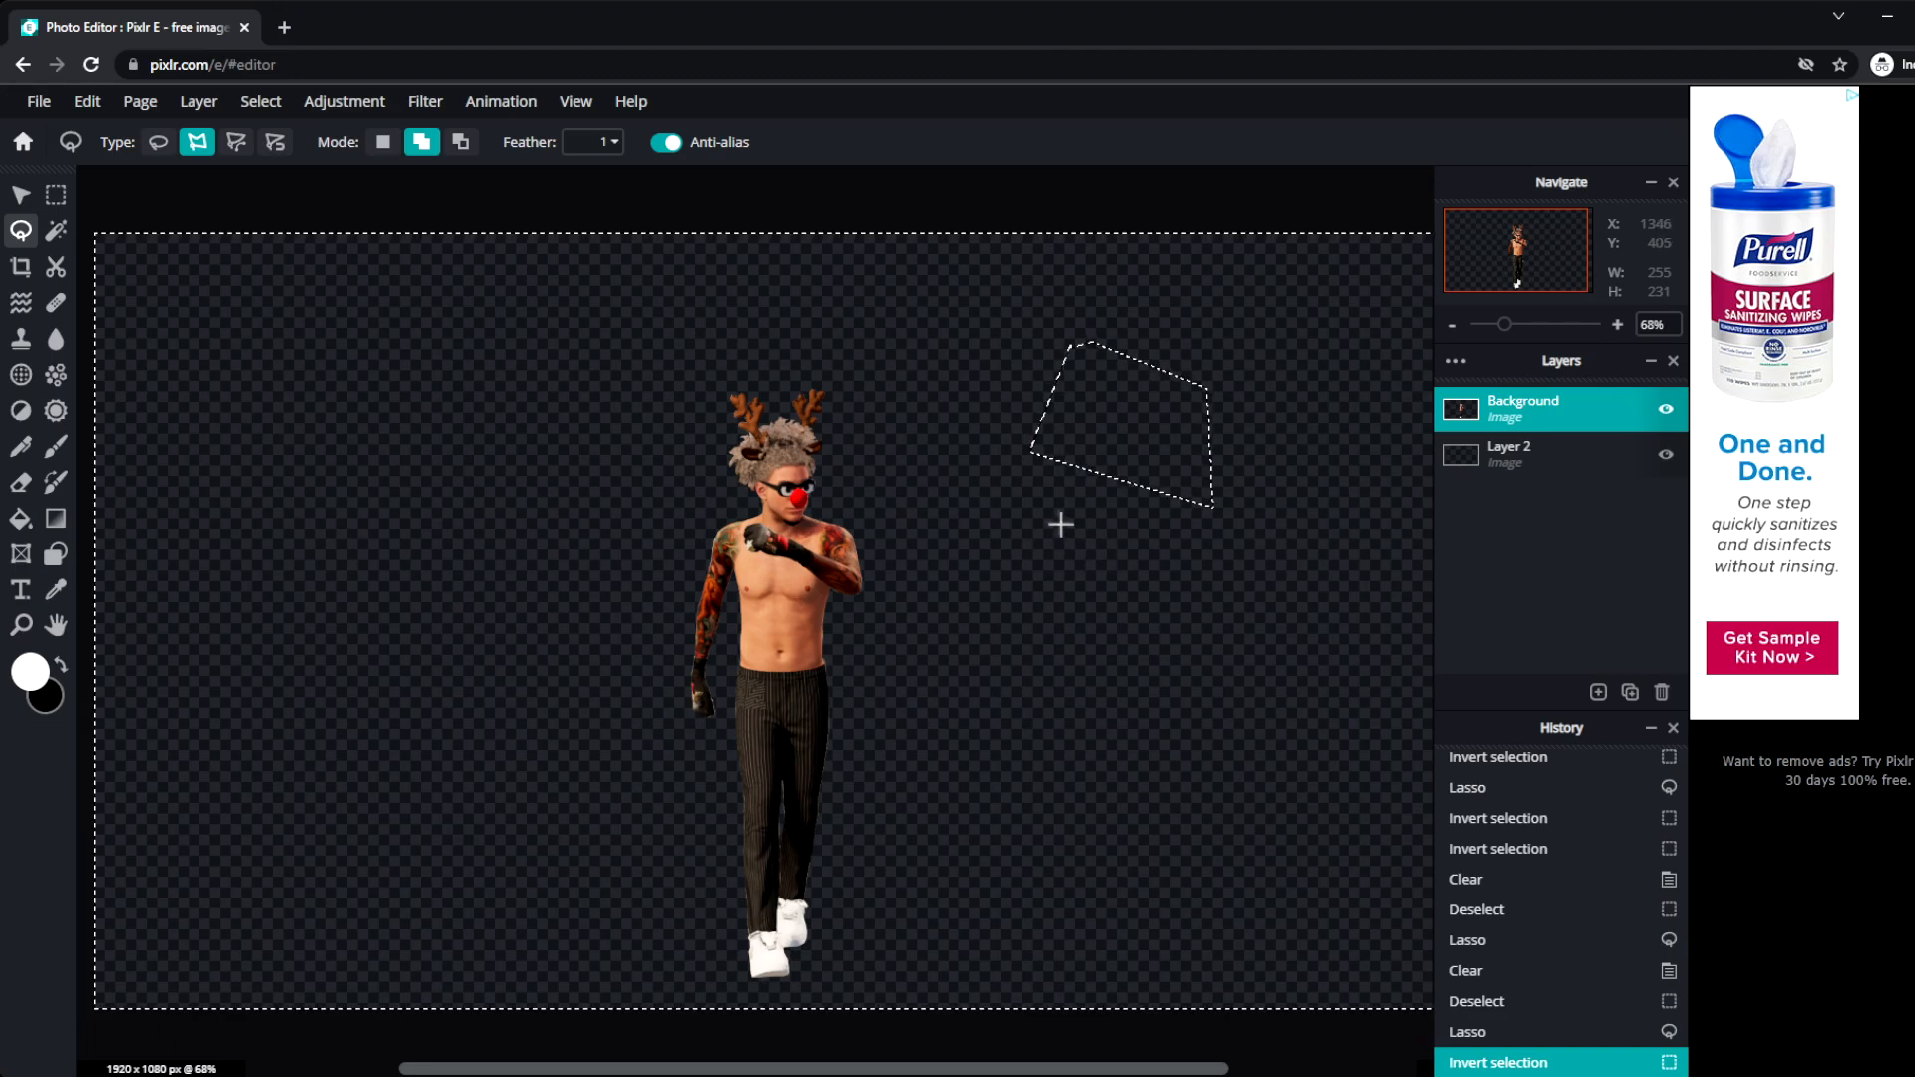
right_click(1145, 439)
left_click(1240, 519)
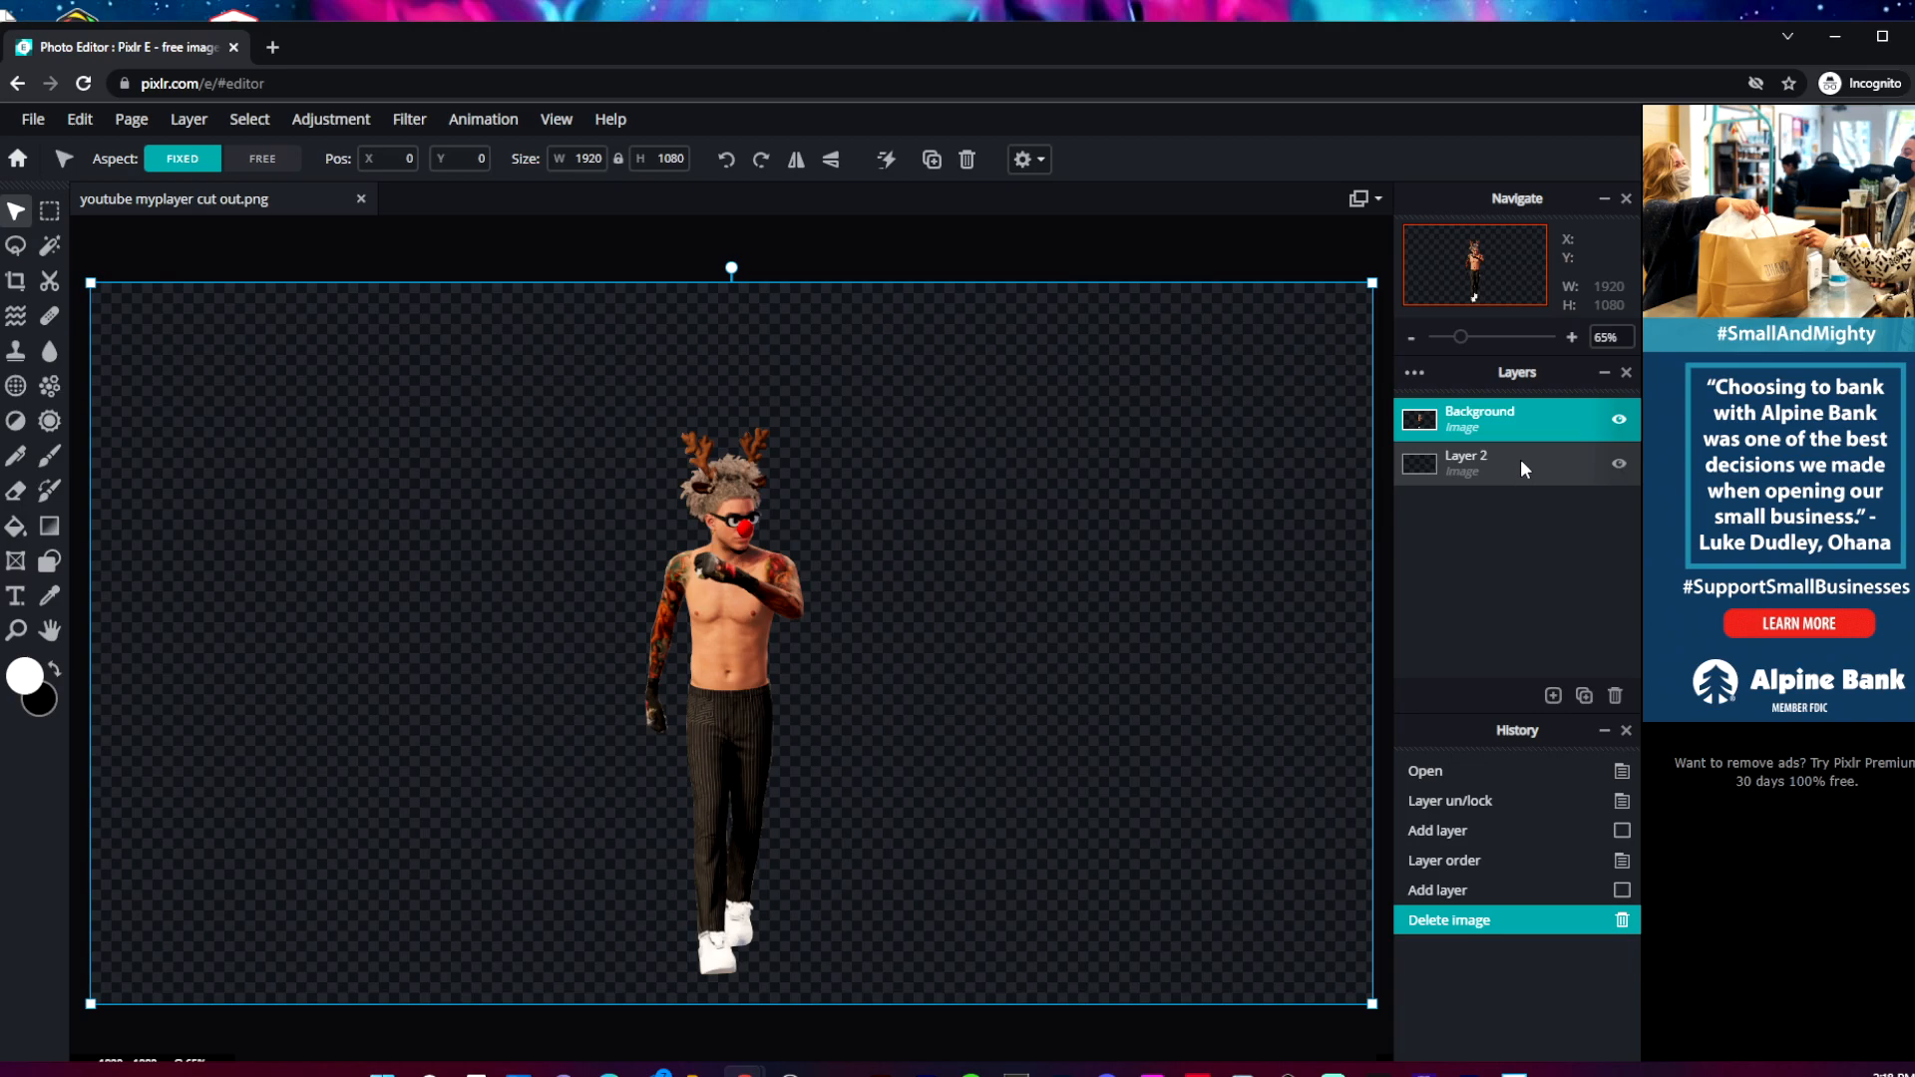
Add the hgghhgffg image from Downloads as a new layer between Layer 2 and the player's Background layer.
left_click(1511, 448)
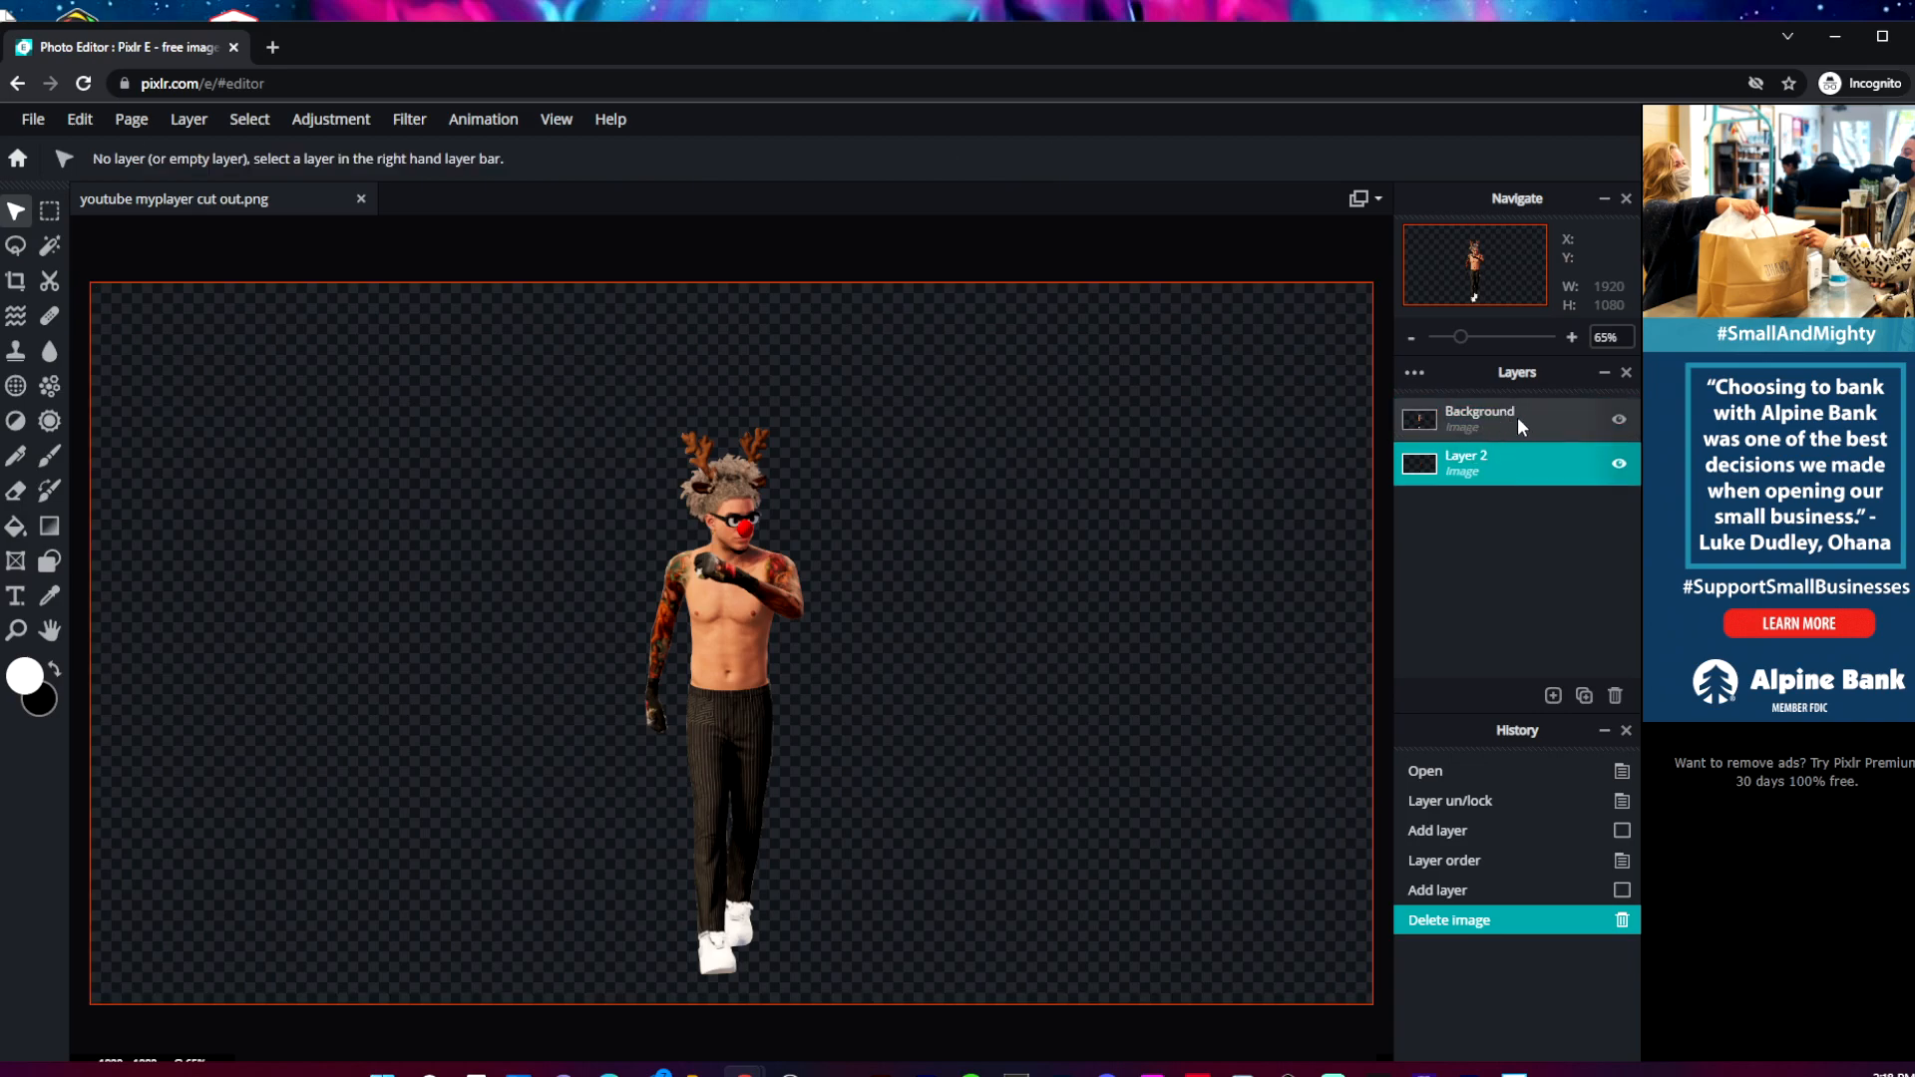
left_click(1510, 417)
left_click(1513, 469)
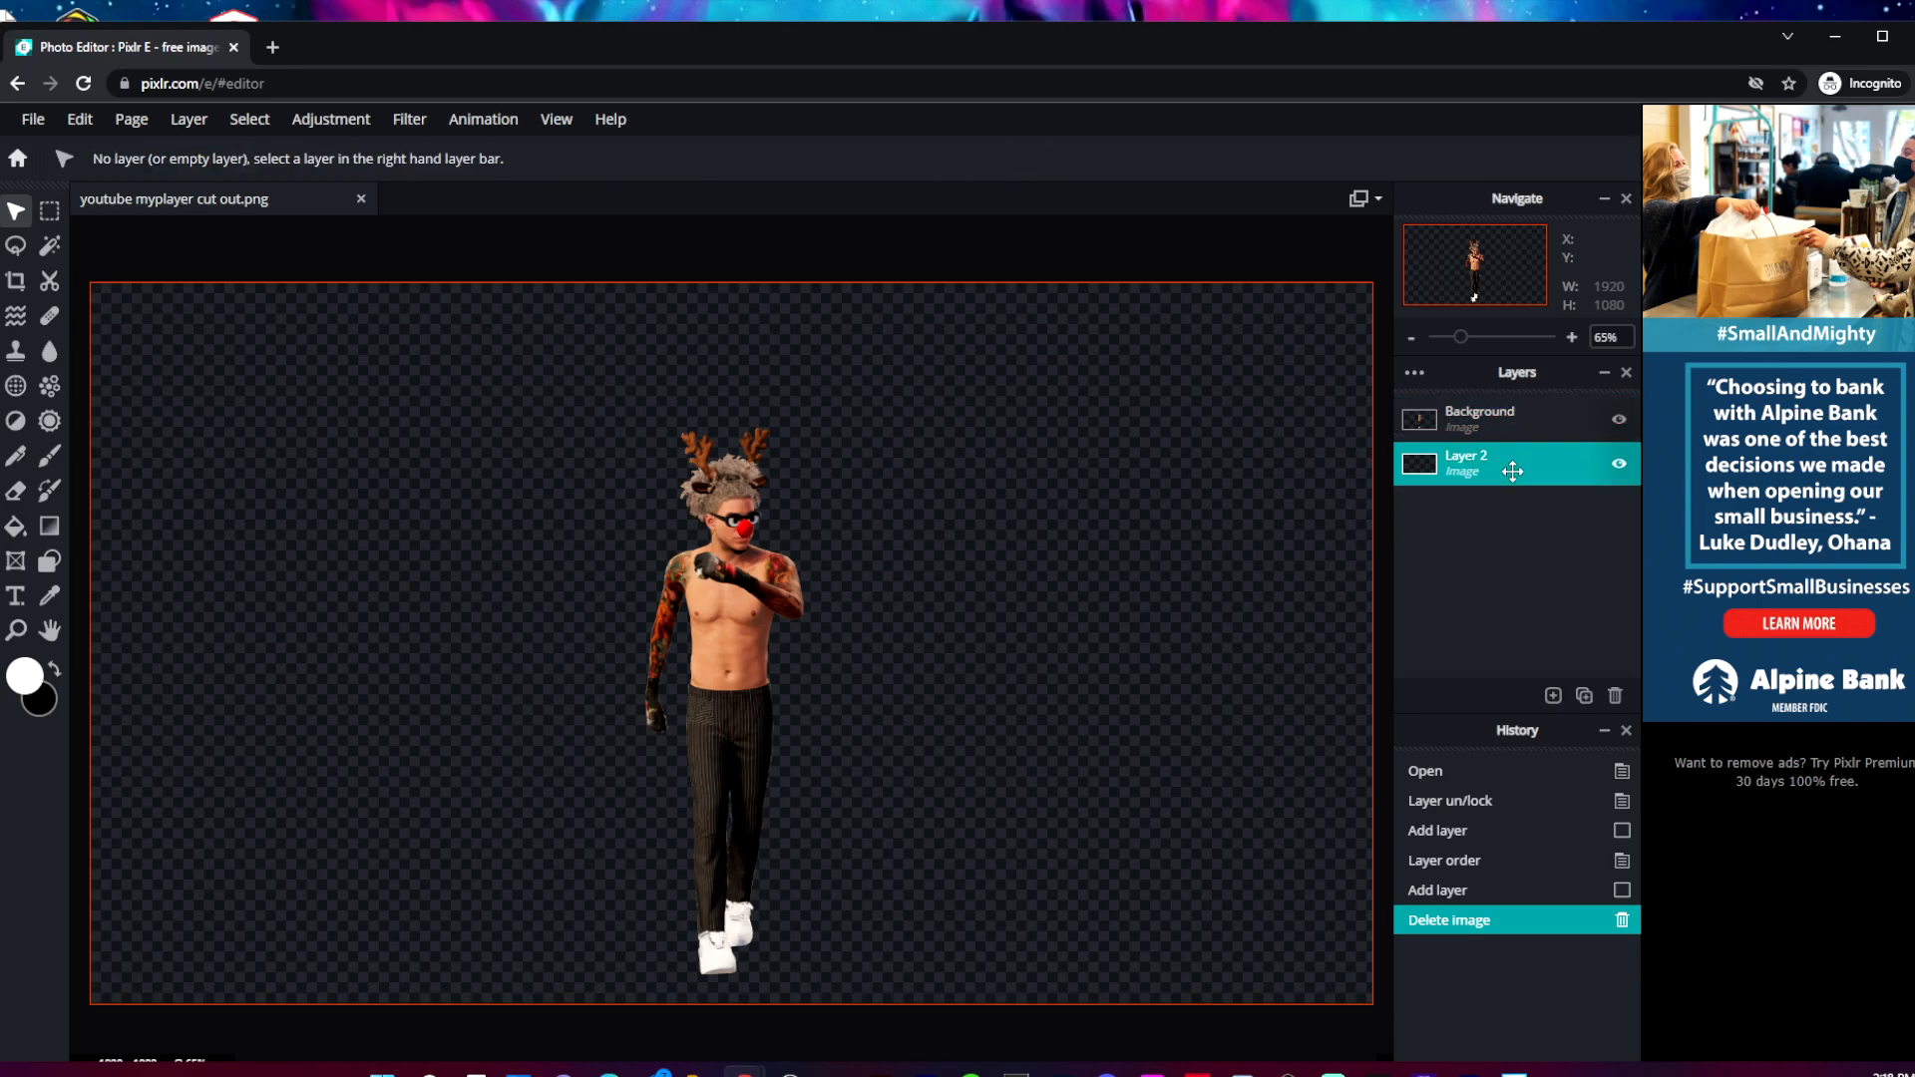
left_click(186, 121)
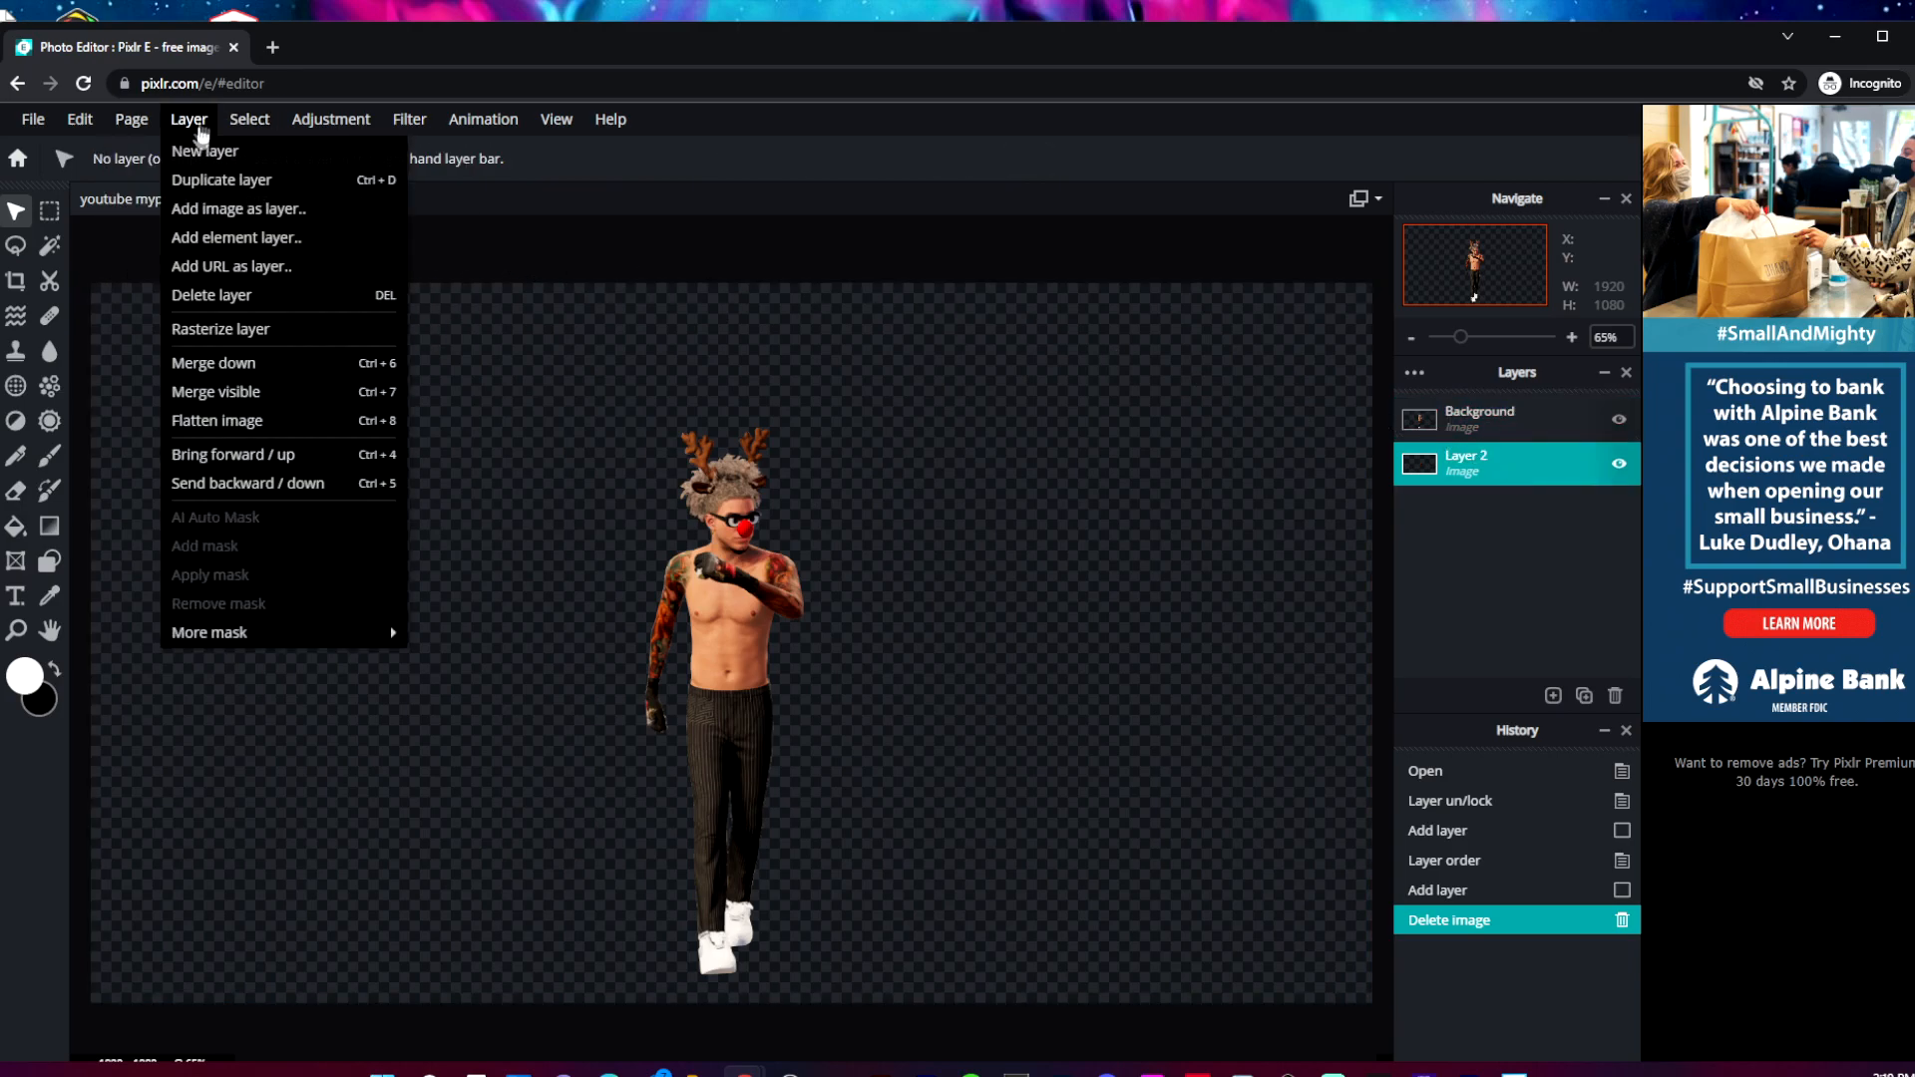
left_click(291, 218)
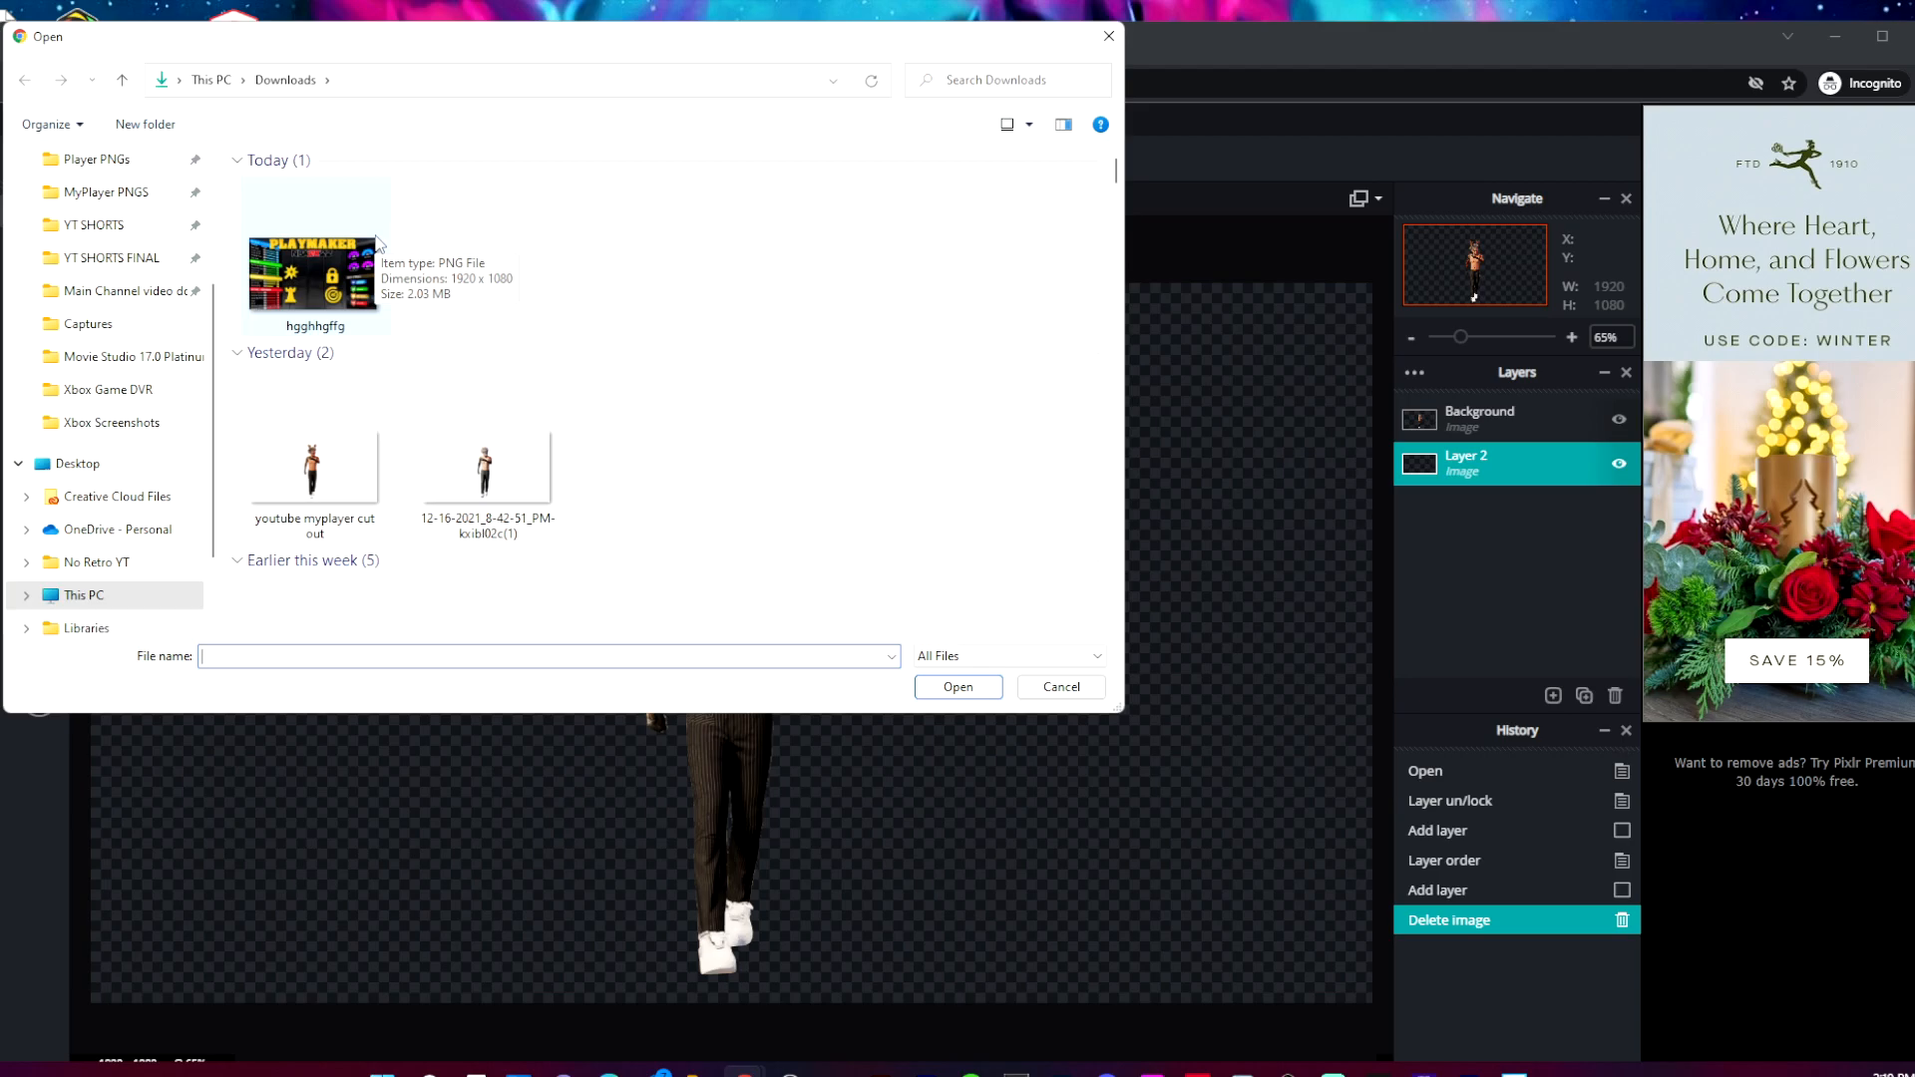
left_click(361, 255)
left_click(972, 694)
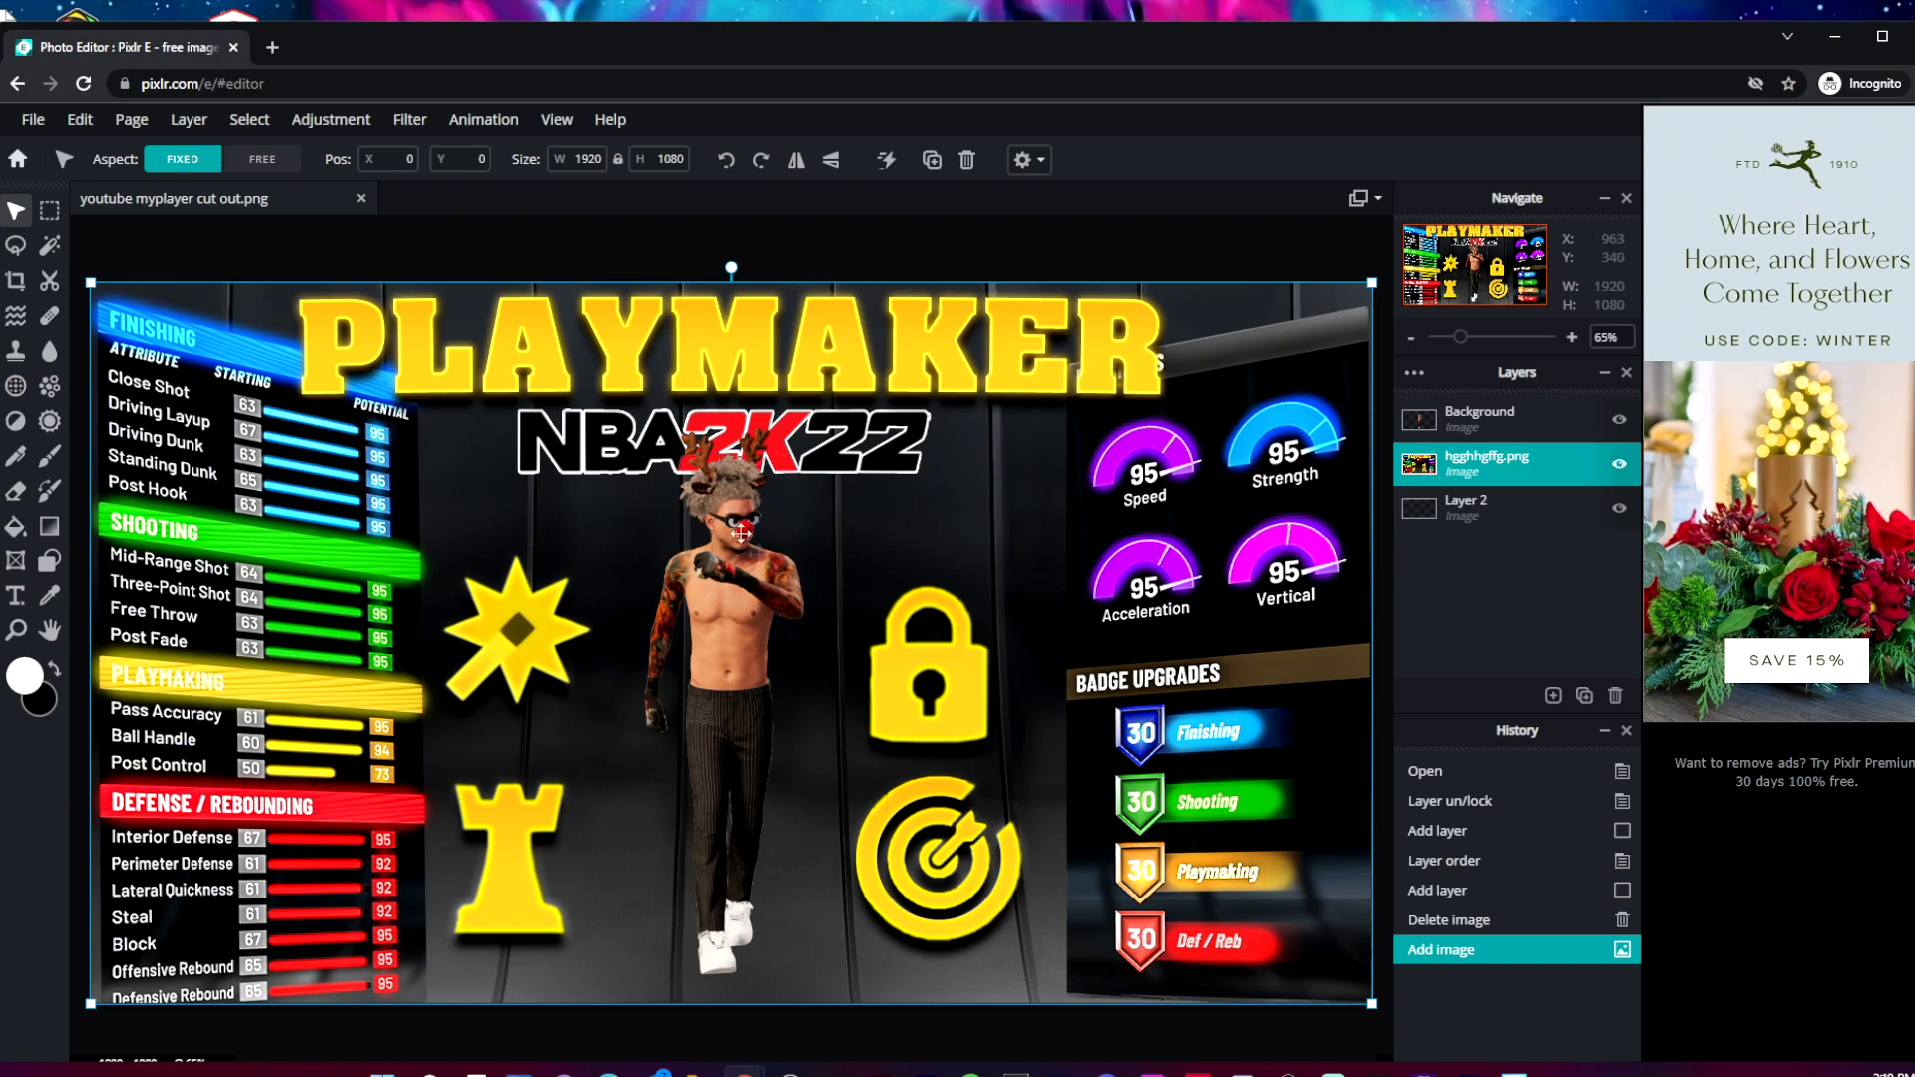
Enlarge the player cut-out layer to 3654 × 2055 and centre it over the PLAYMAKER design.
left_click(1555, 424)
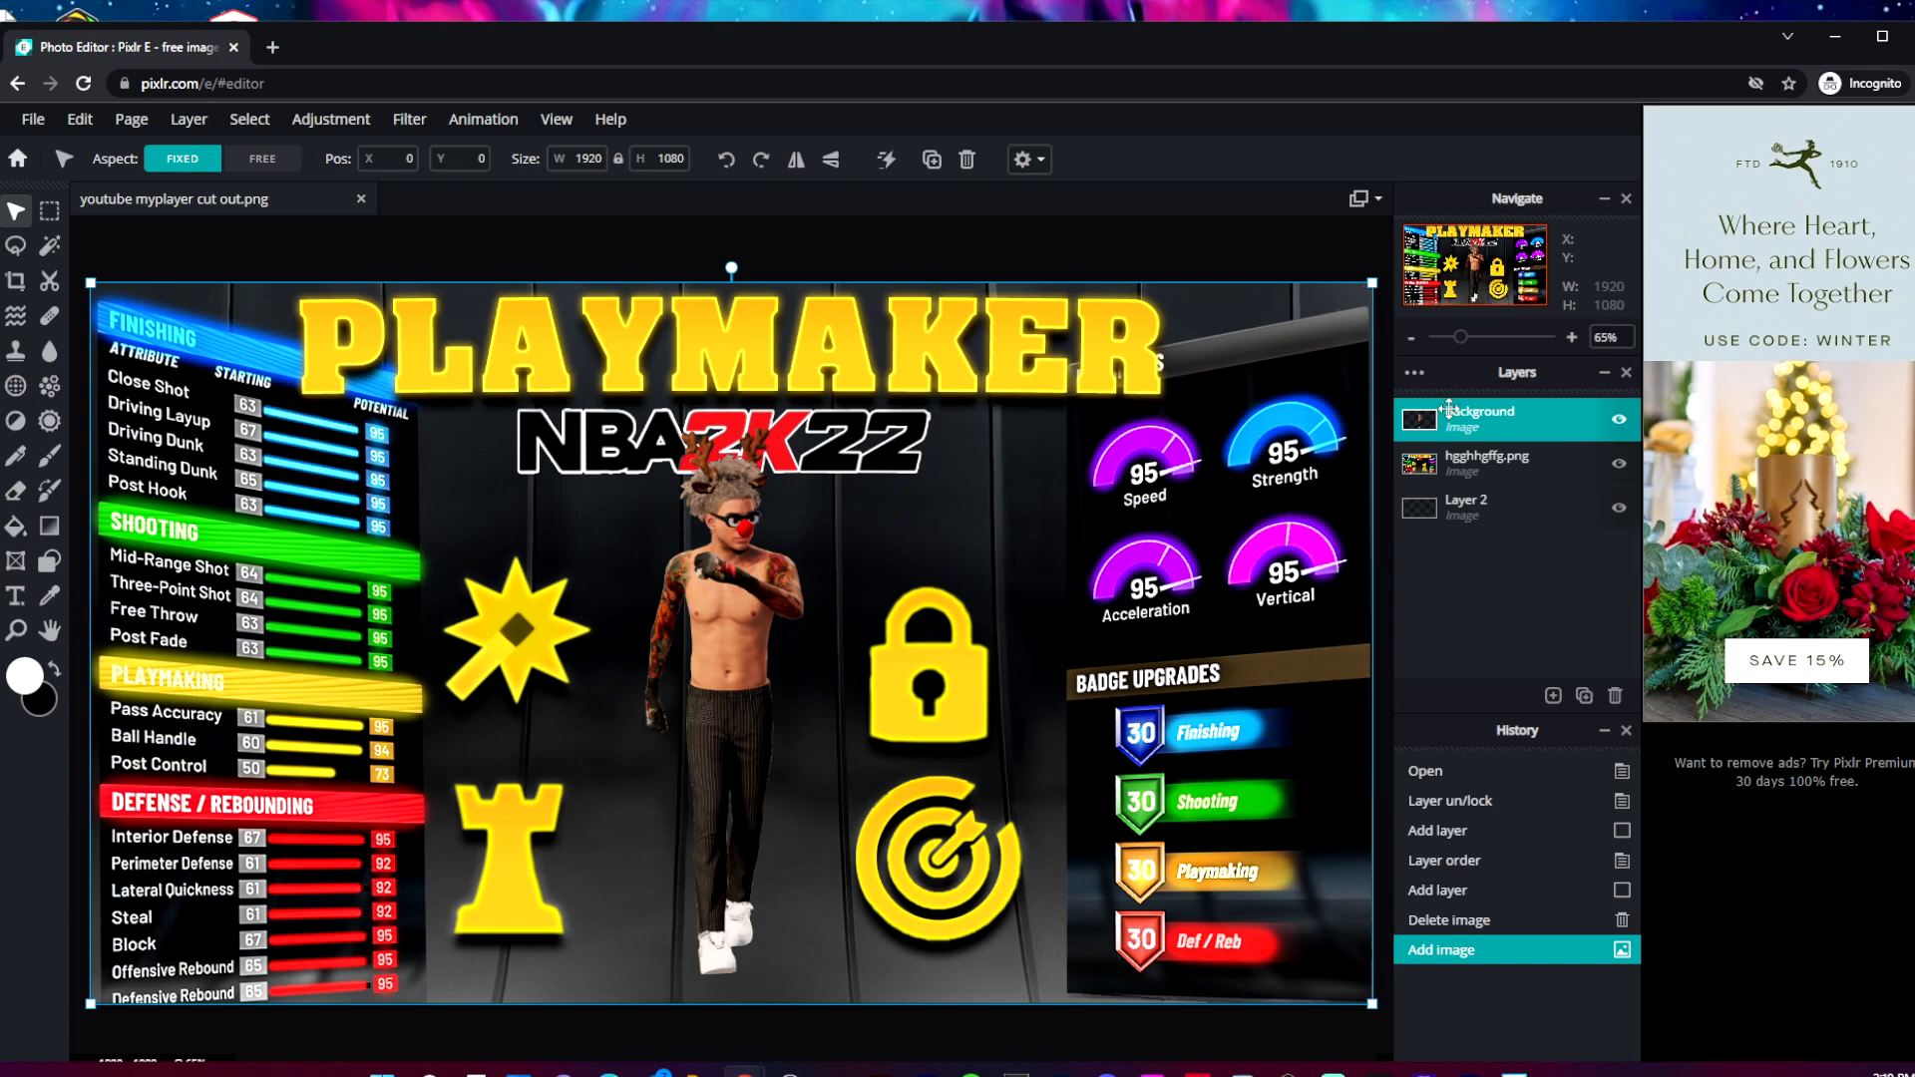
scroll(1012, 598, "down", 3)
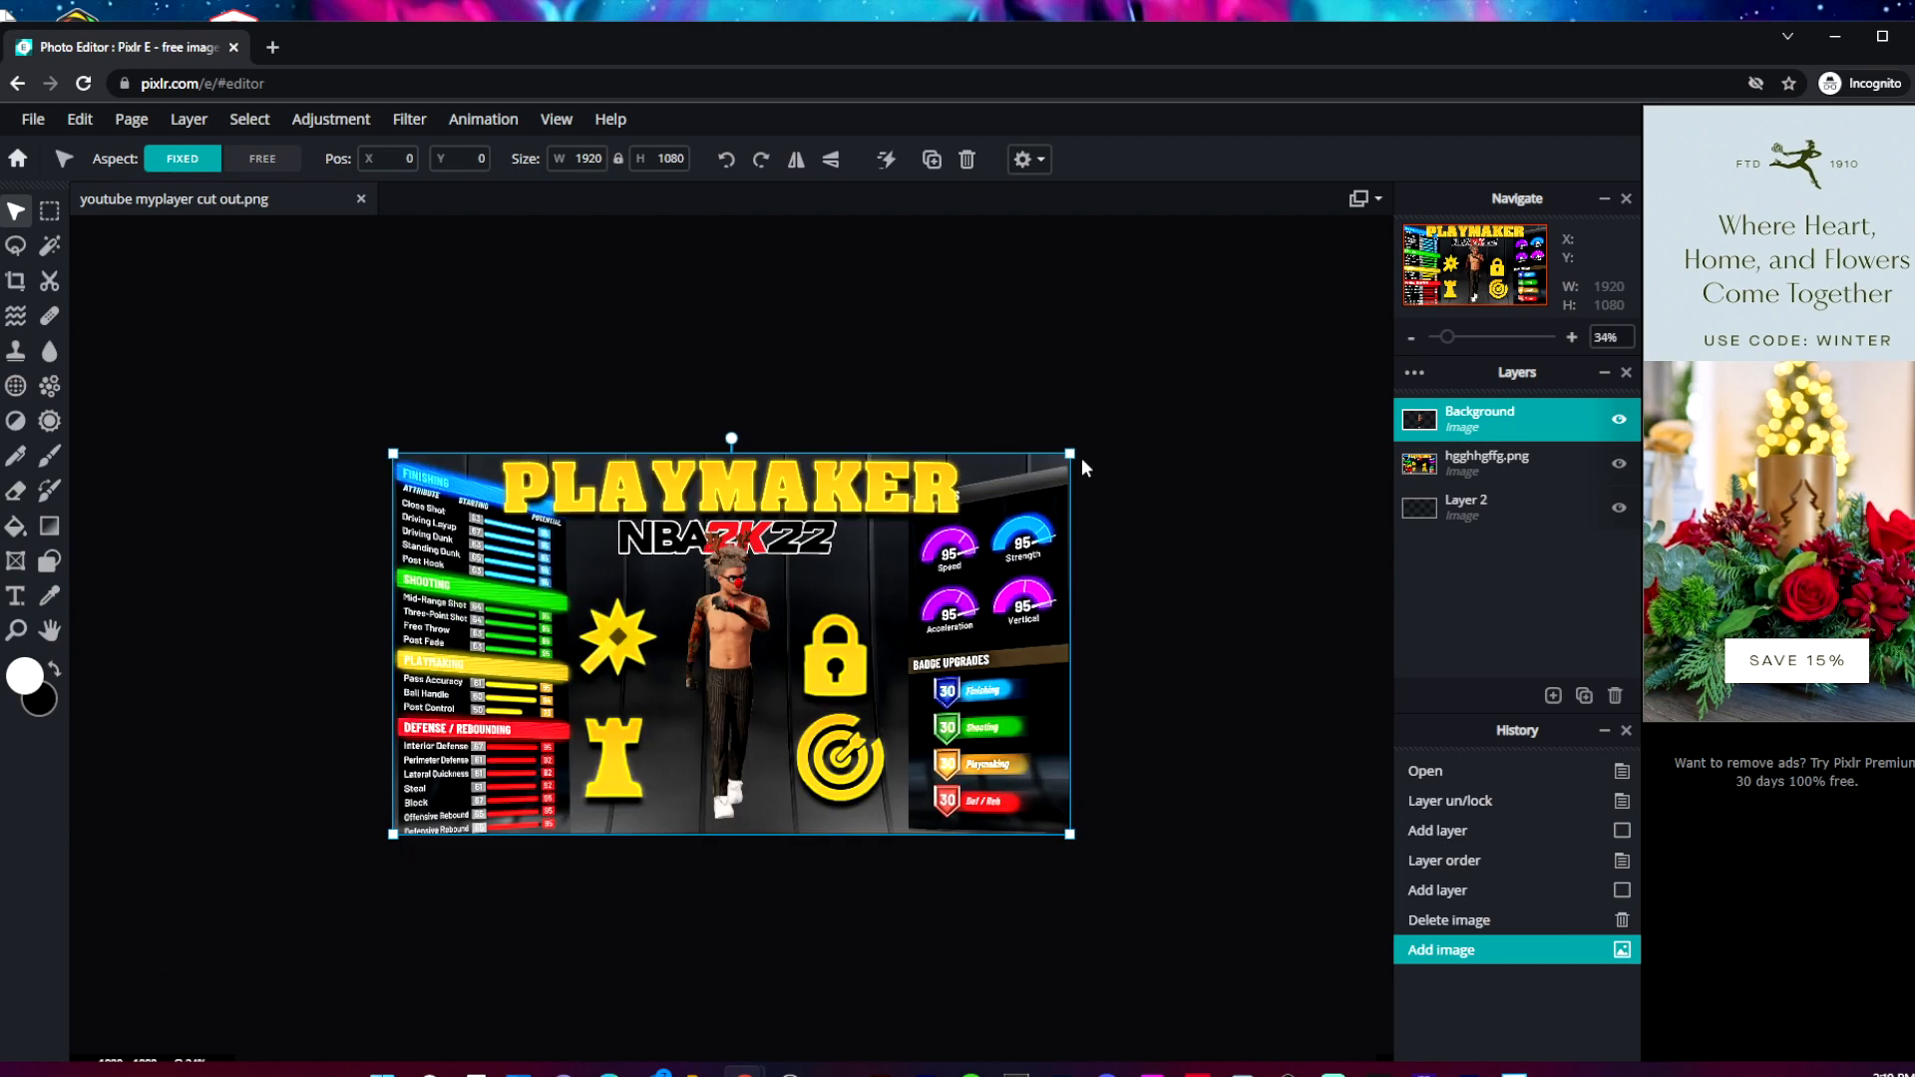
left_click_drag(1070, 454, 1680, 110)
left_click_drag(1101, 537, 802, 718)
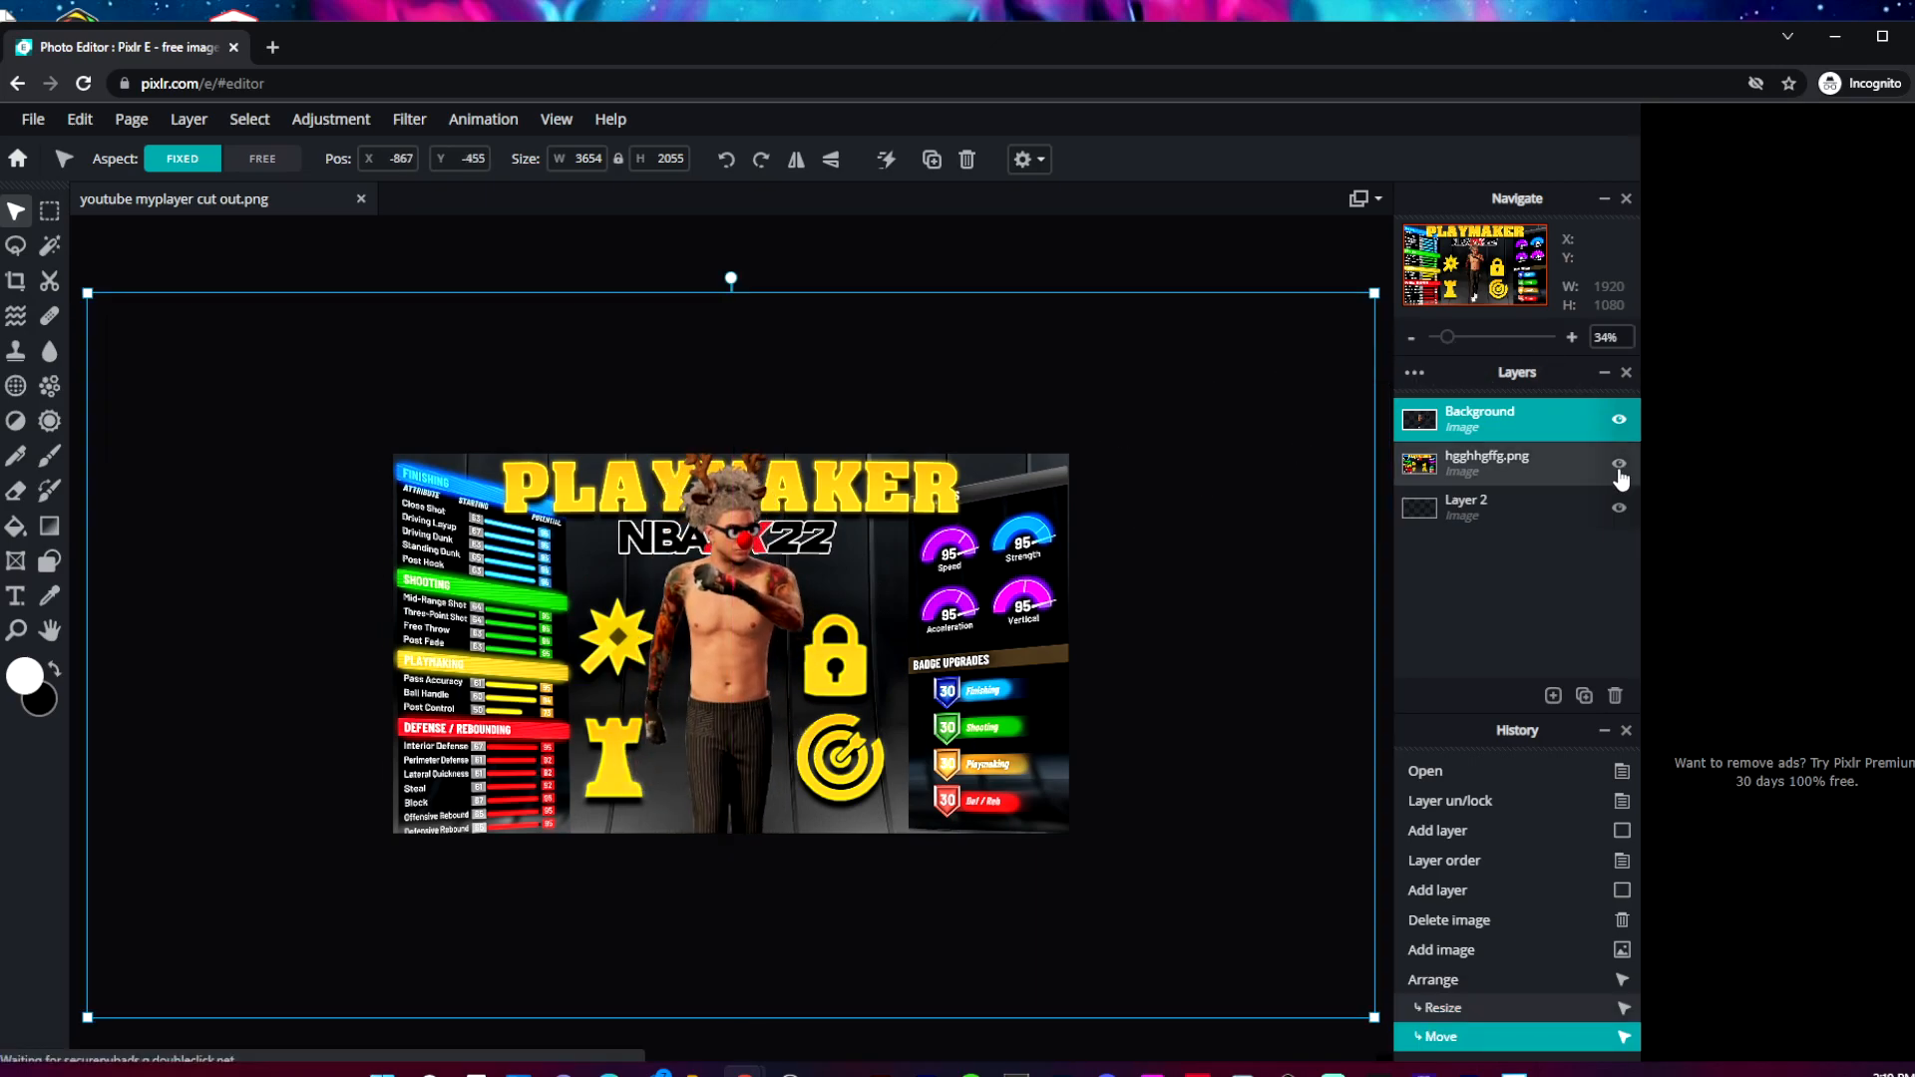
Demonstrate changing the order of the hgghhgffg.png and player layers, and return hgghhgffg.png beneath the player.
left_click(1541, 466)
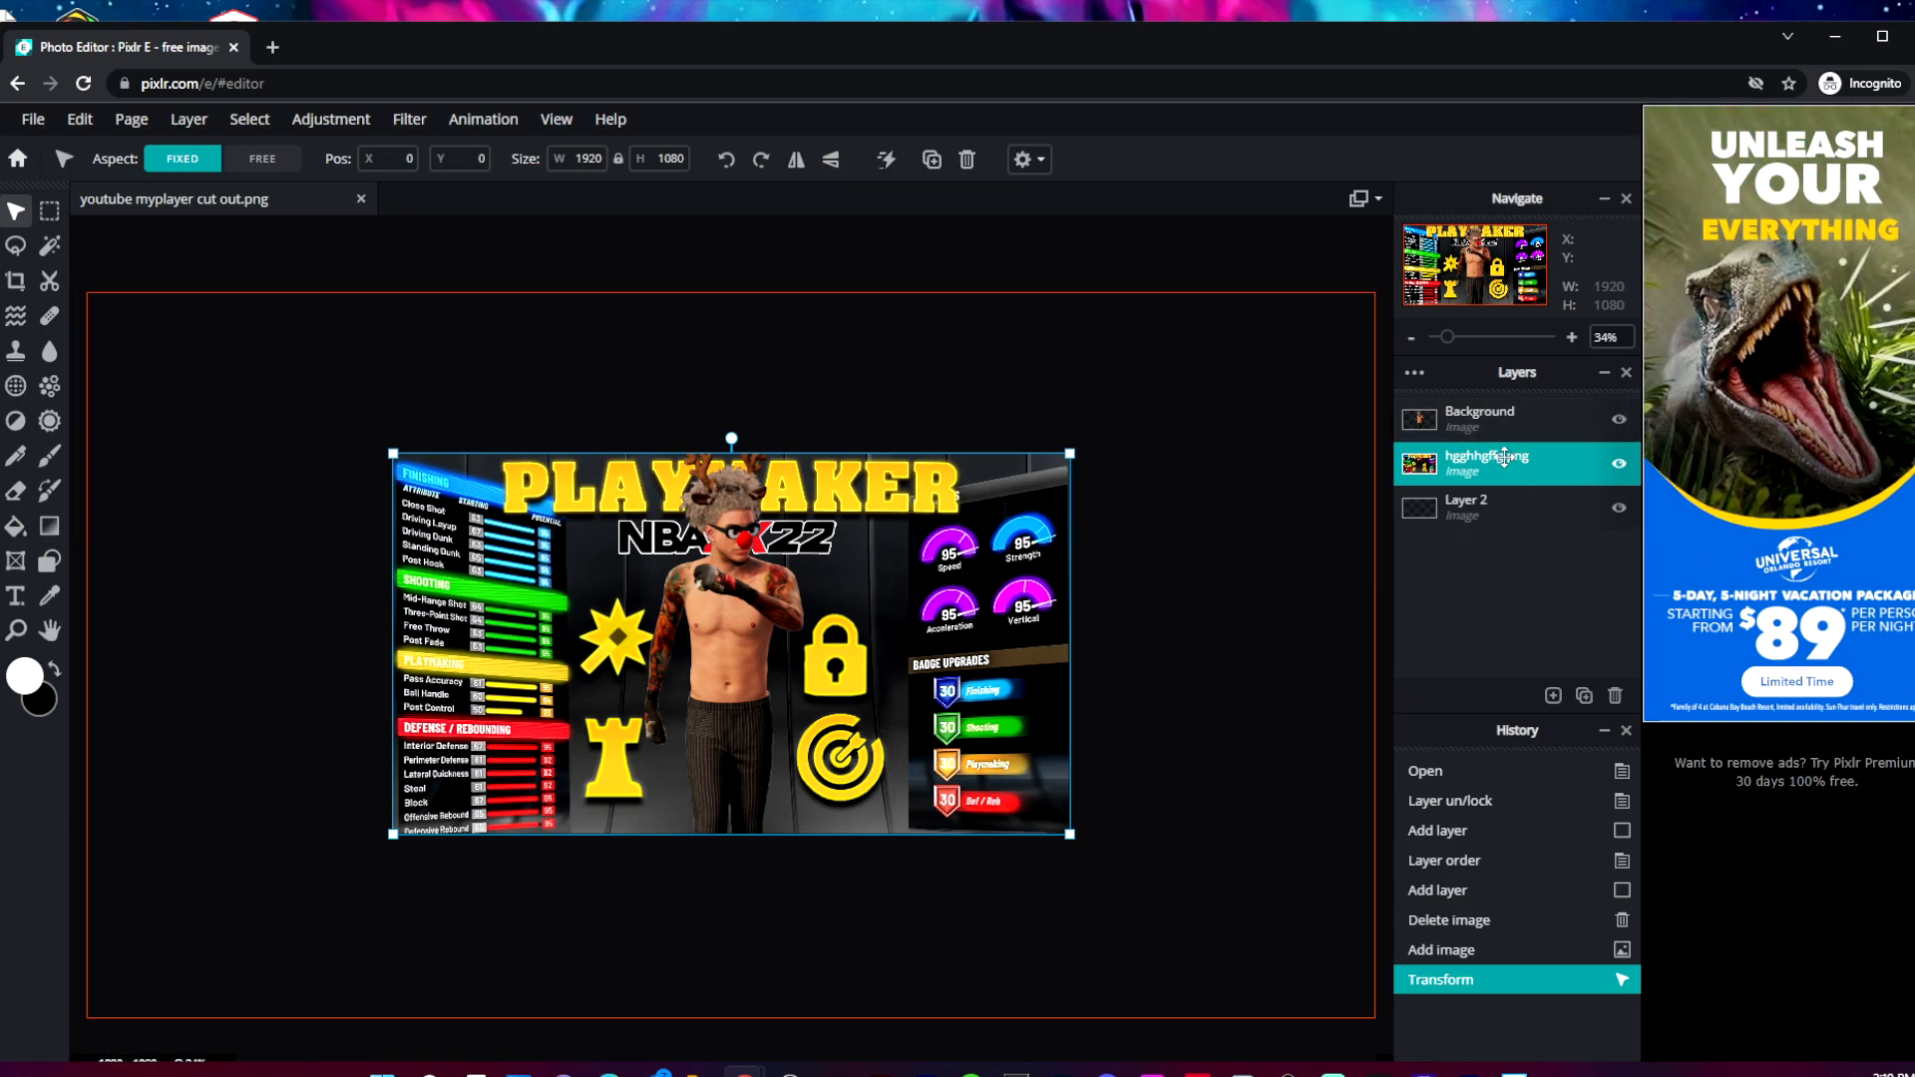
left_click(1517, 421)
left_click(1515, 464)
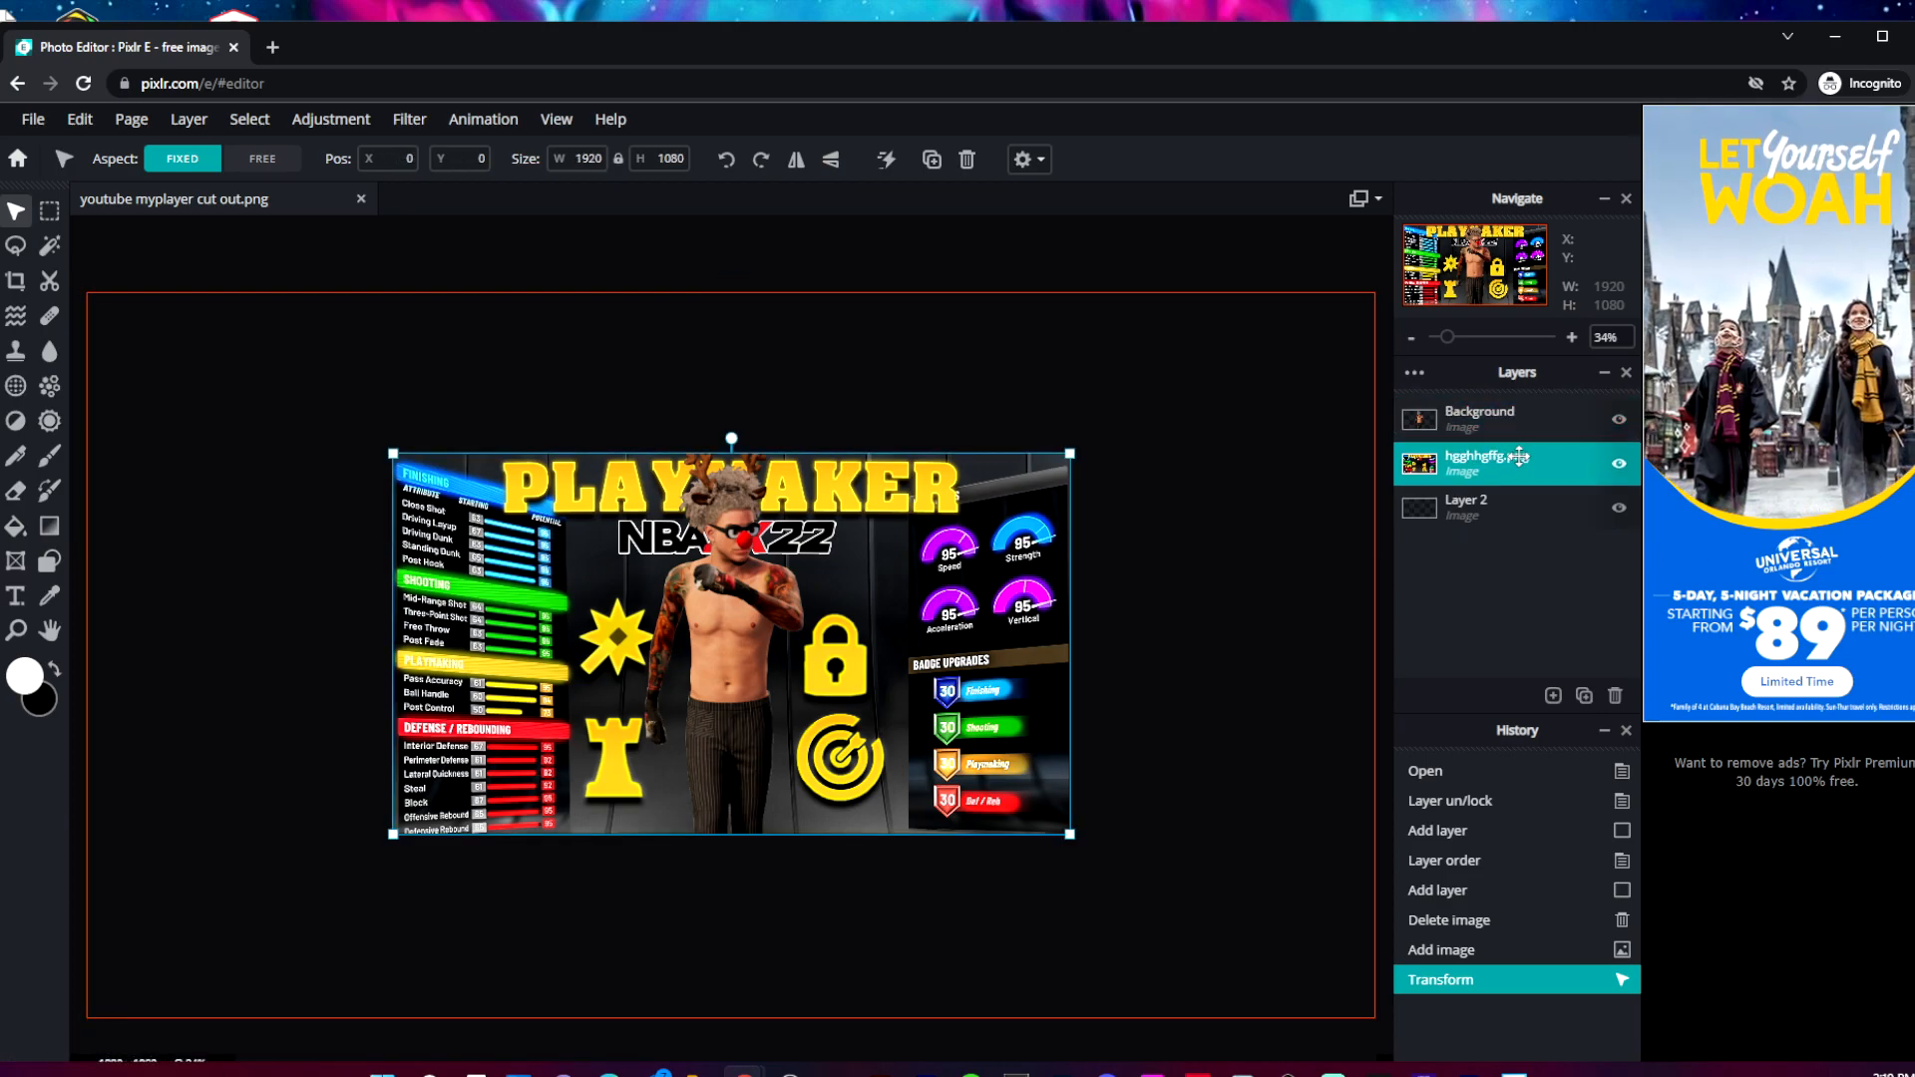
mouse_move(1515, 465)
left_mouse_down()
mouse_move(1517, 420)
mouse_move(1518, 538)
mouse_move(1517, 459)
left_mouse_up()
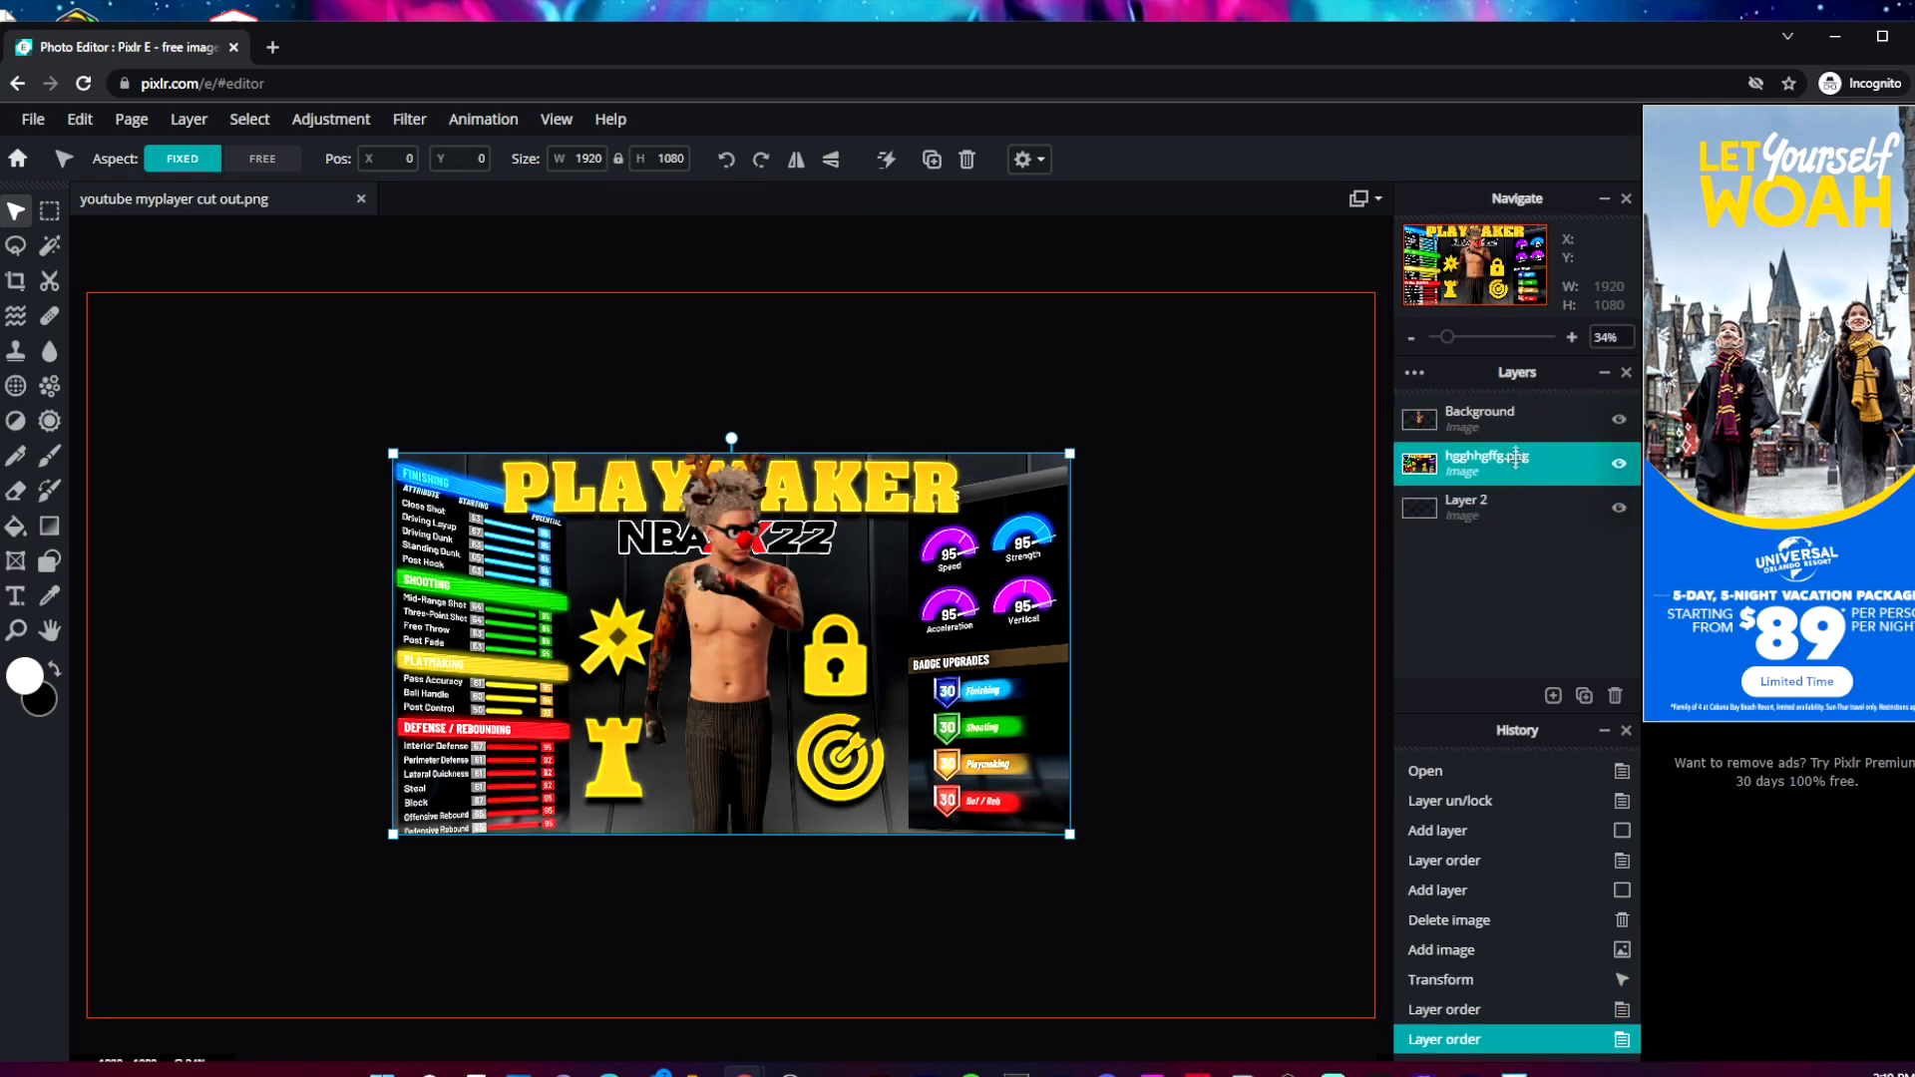
Add the starry blue image from the Thumbnail Effects folder as a layer directly above hgghhgffg.png.
left_click(200, 127)
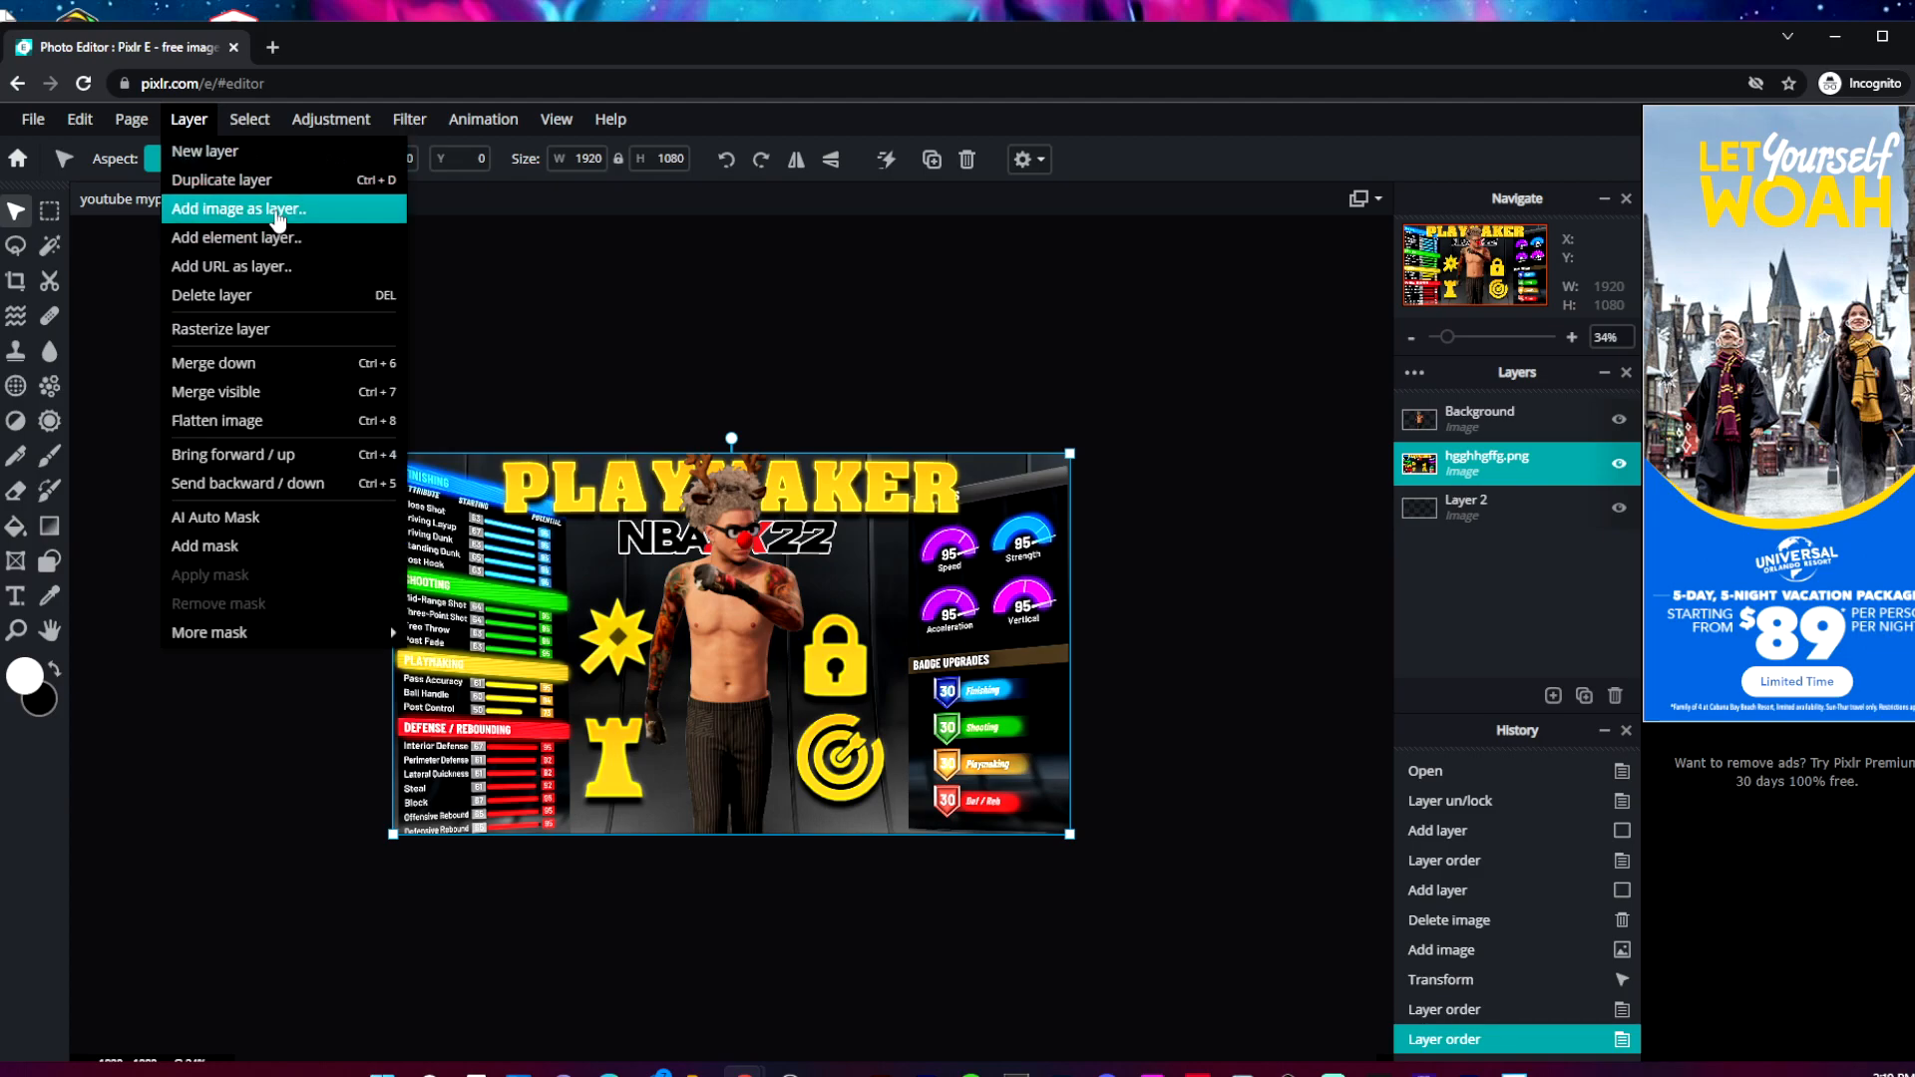
left_click(278, 209)
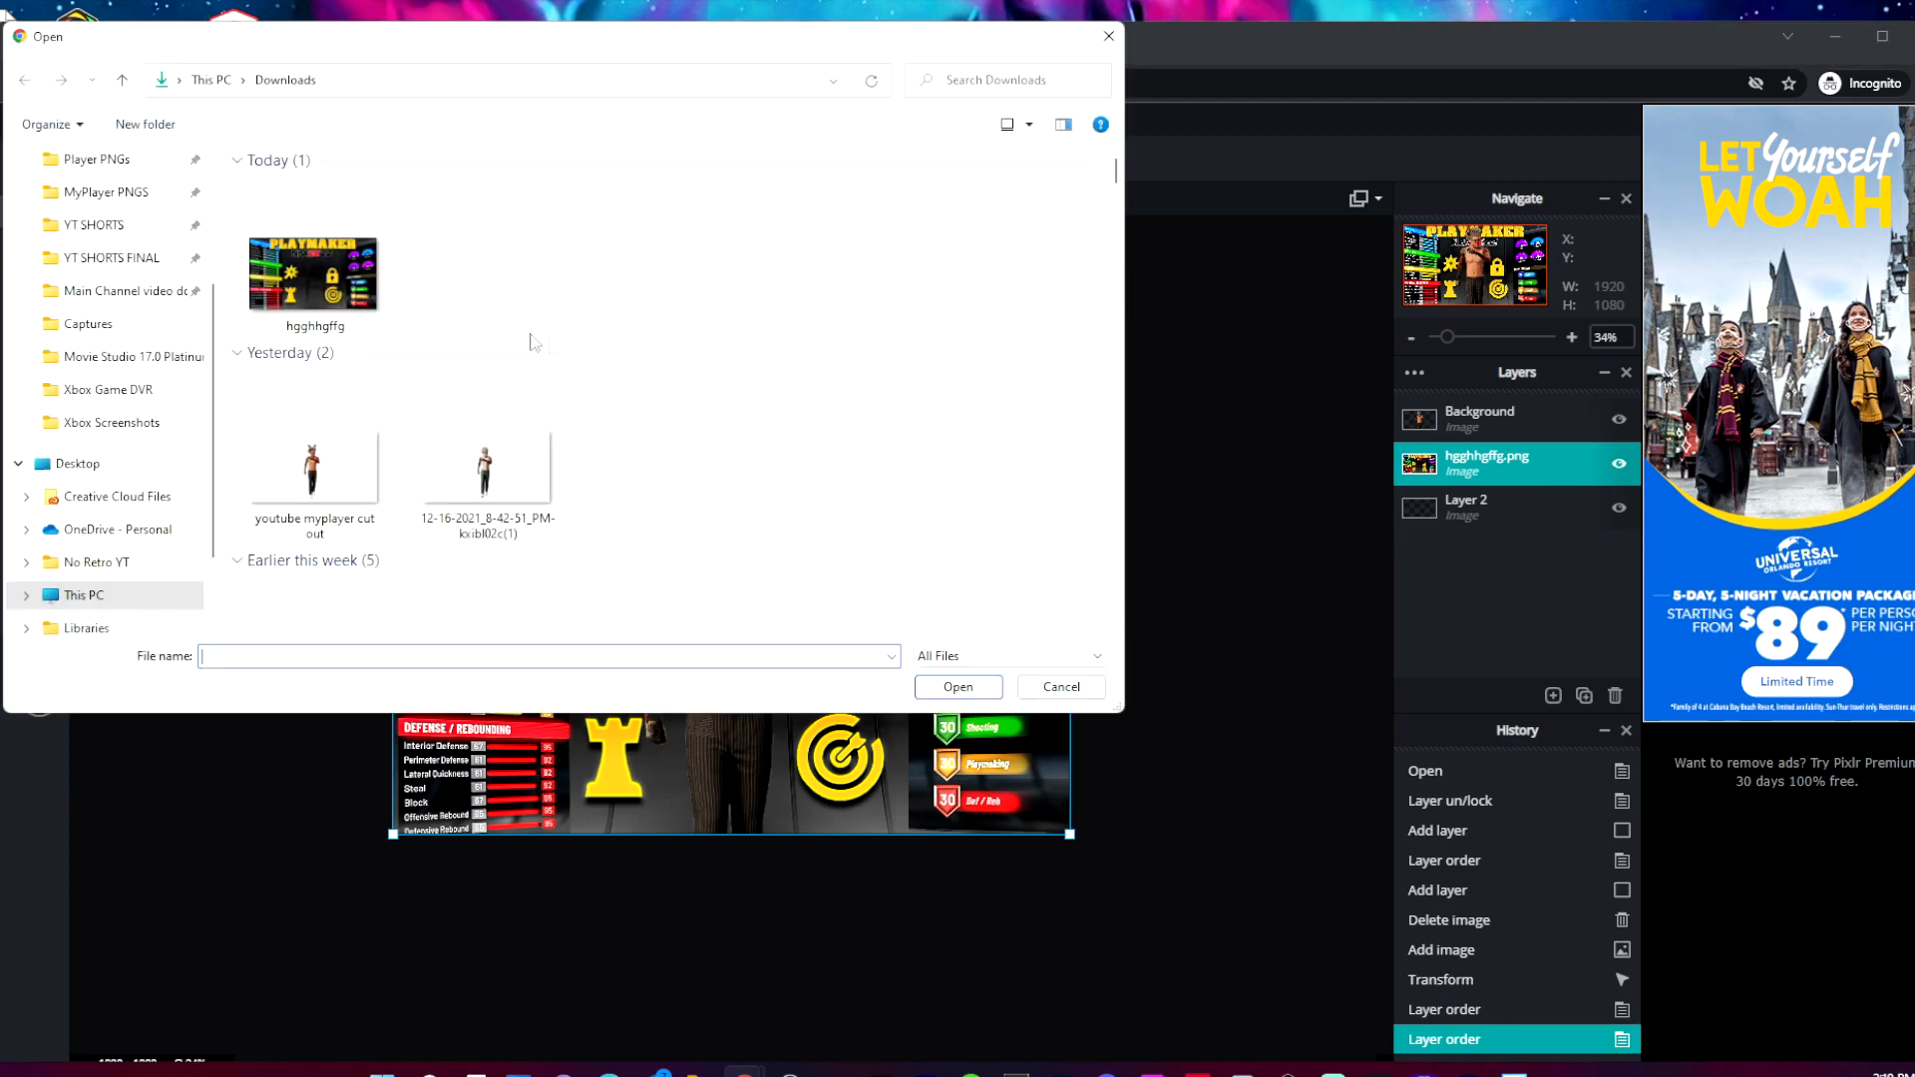
scroll(118, 229, "up", 1)
left_click(118, 223)
left_click(292, 217)
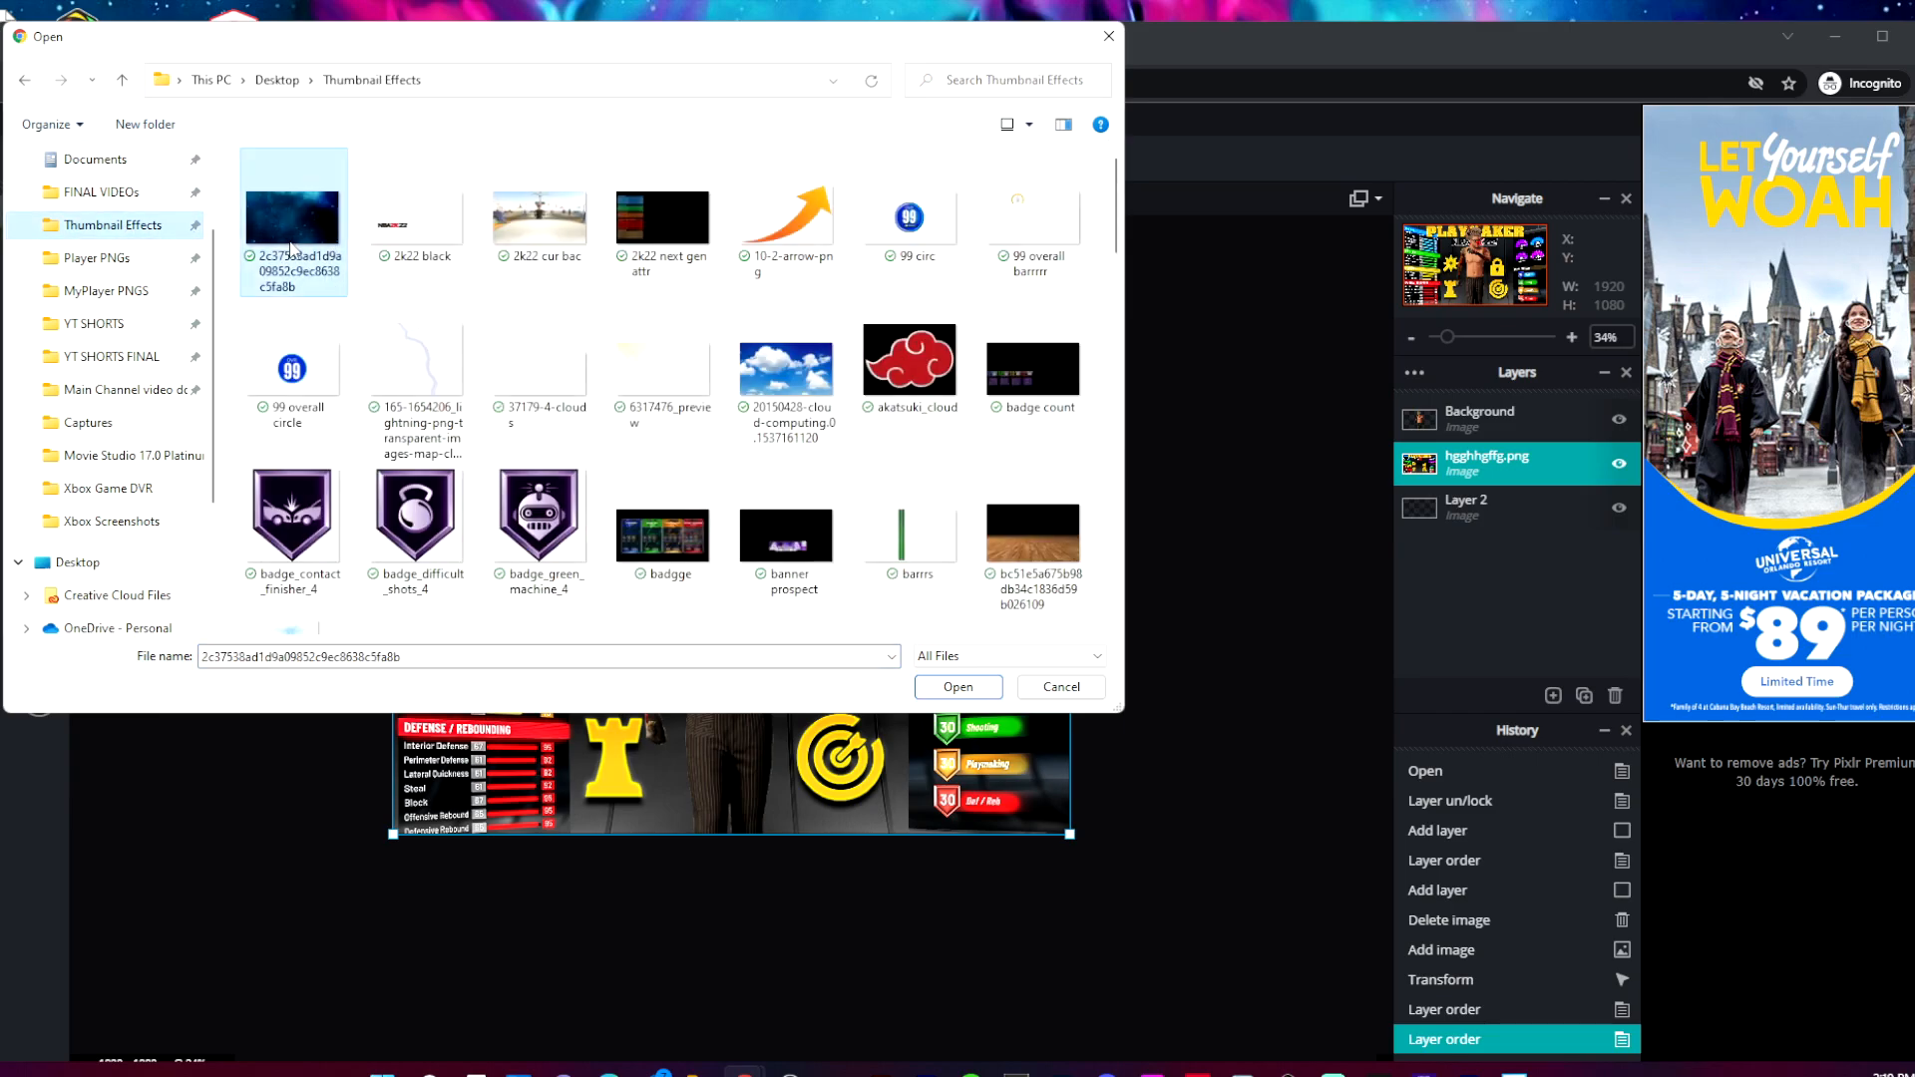
left_click(975, 693)
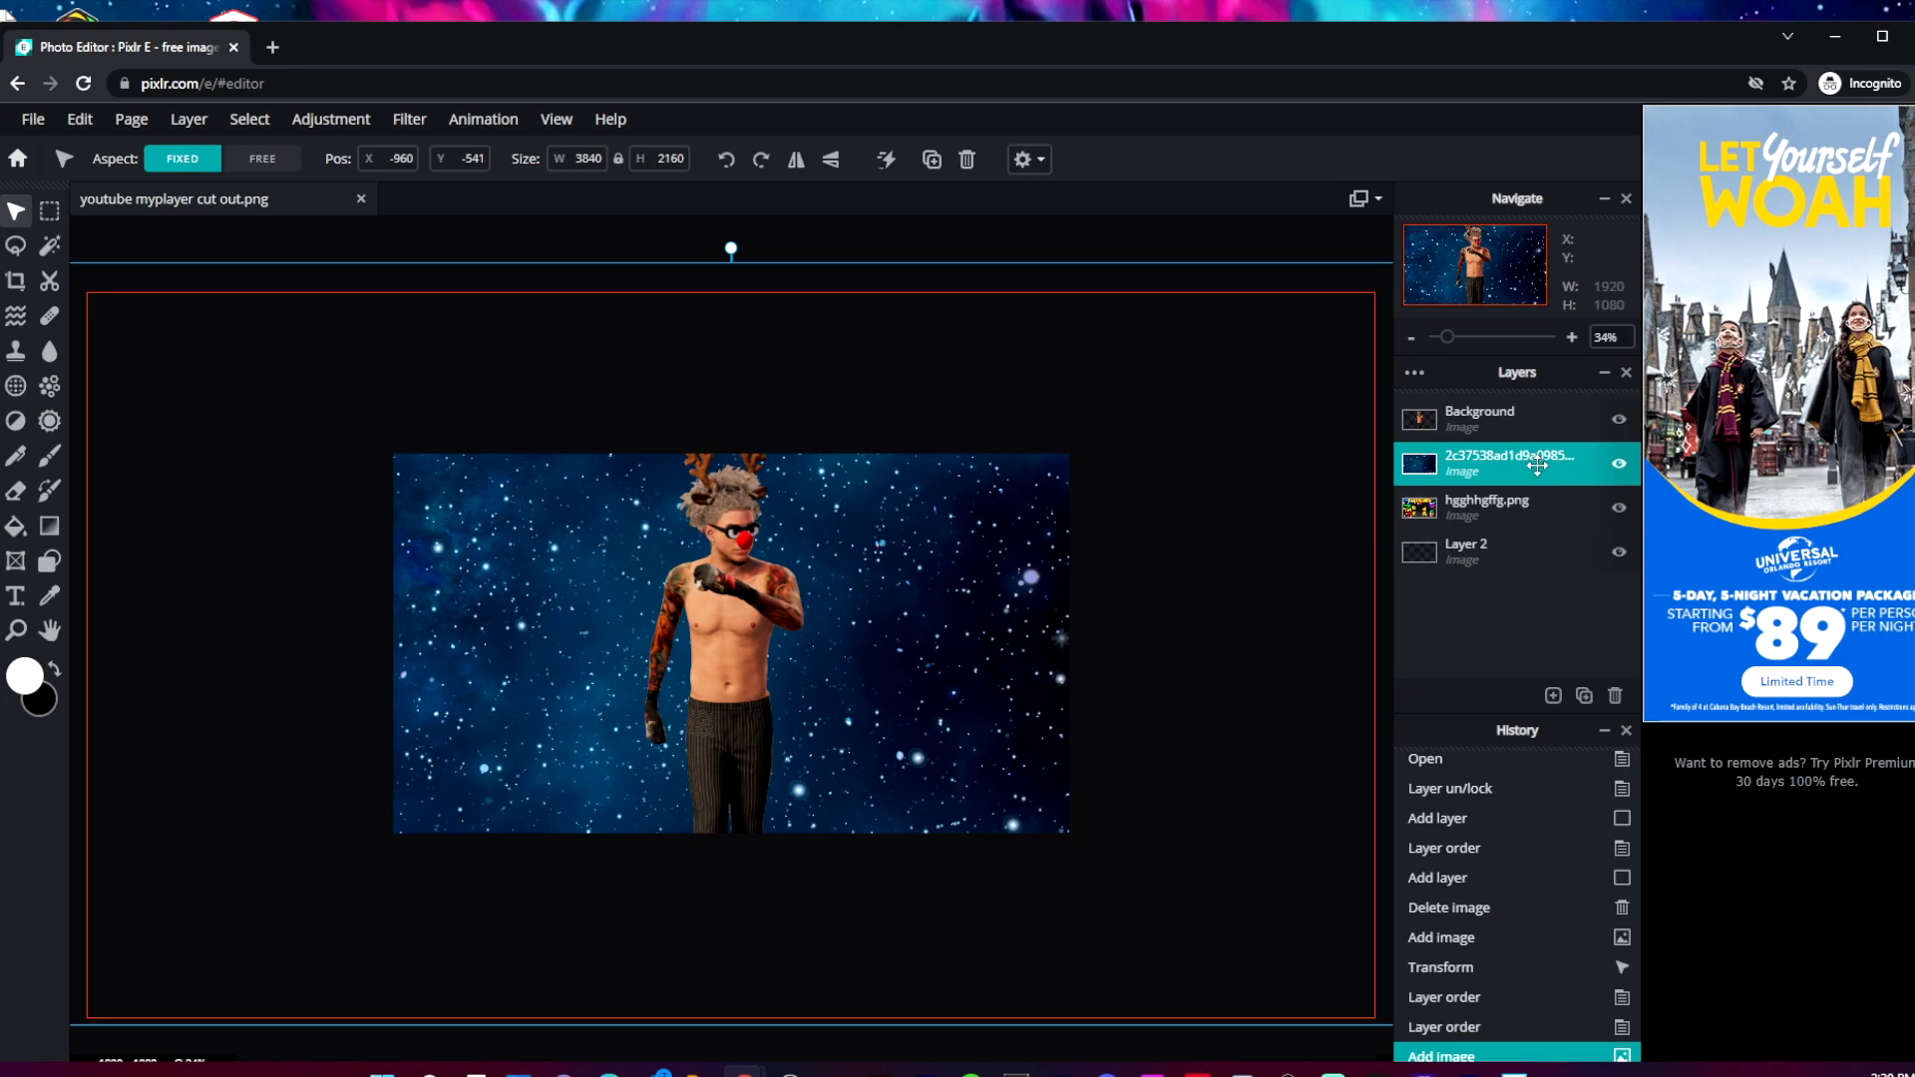
Compare the design with and without the starry background by toggling that layer's visibility, leaving it shown.
left_click(1620, 467)
left_click(1619, 467)
left_click(1620, 467)
left_click(1620, 466)
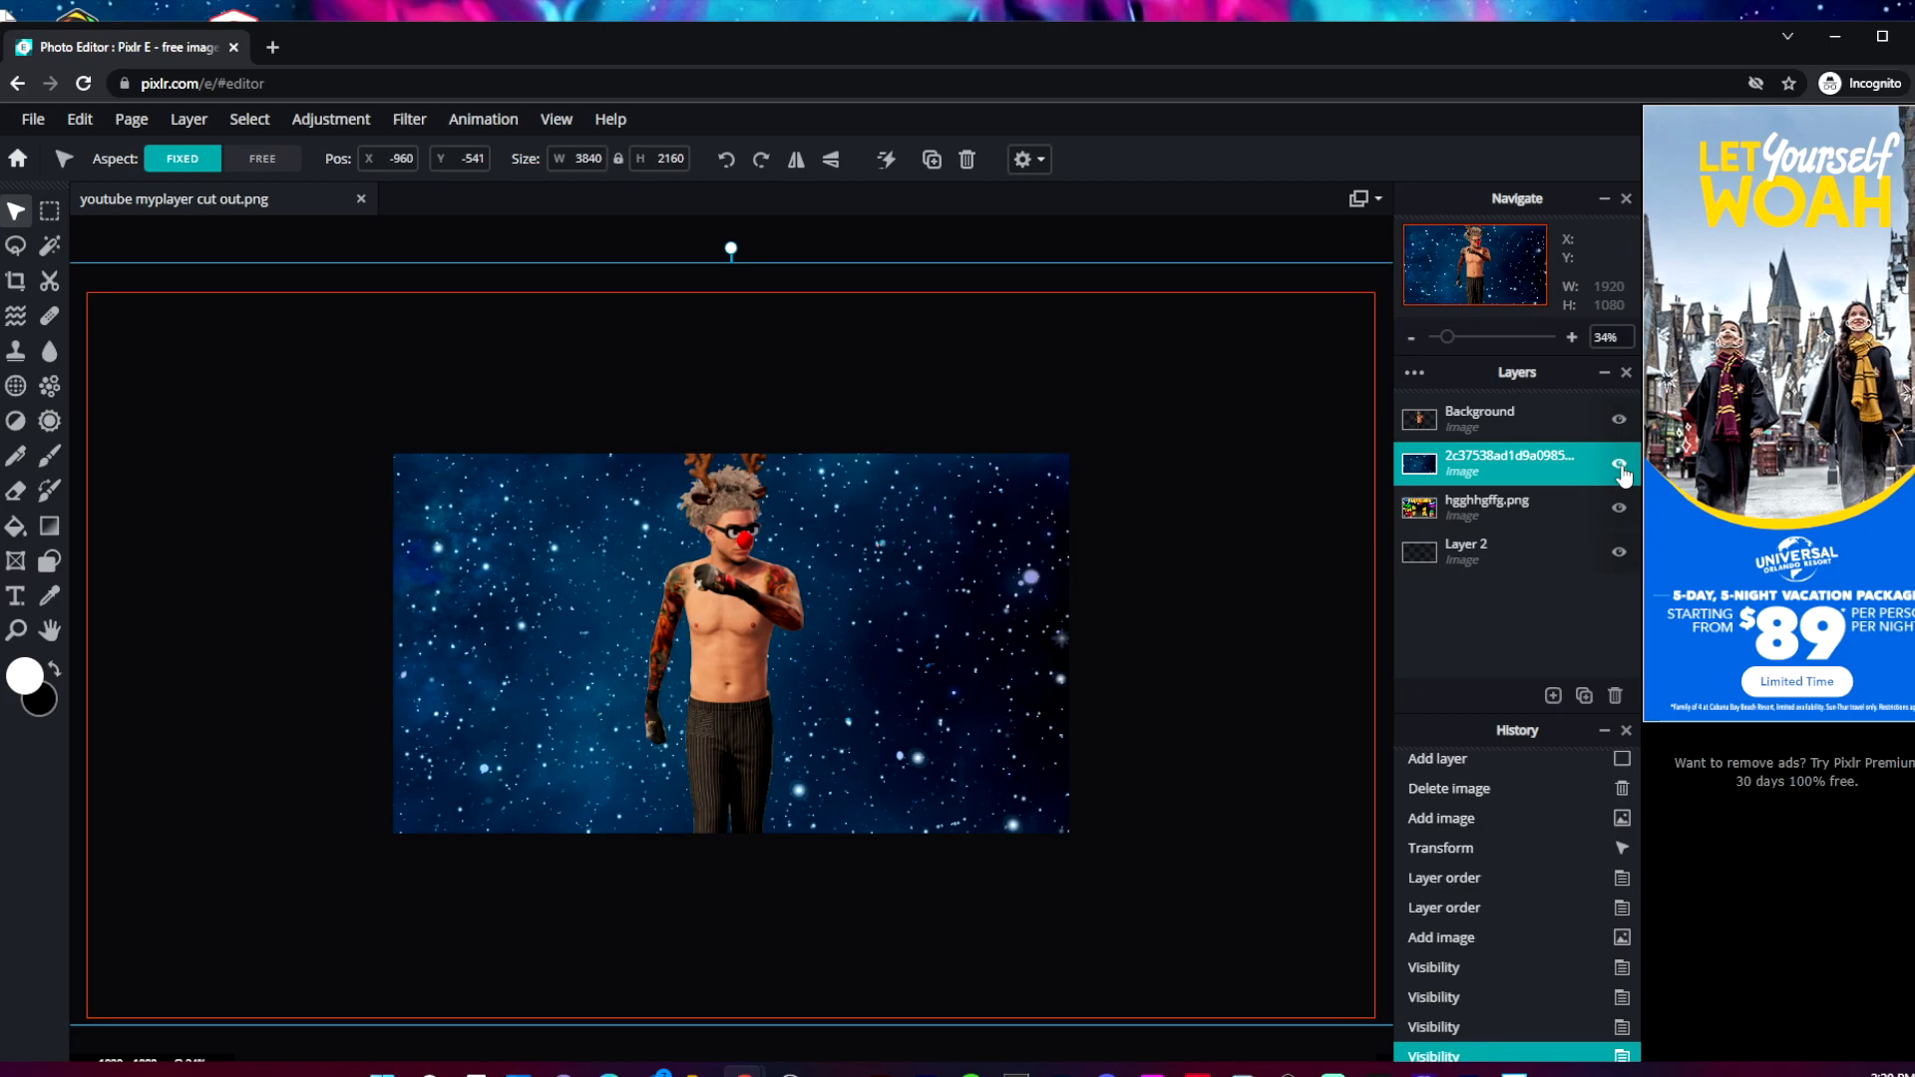
left_click(1620, 467)
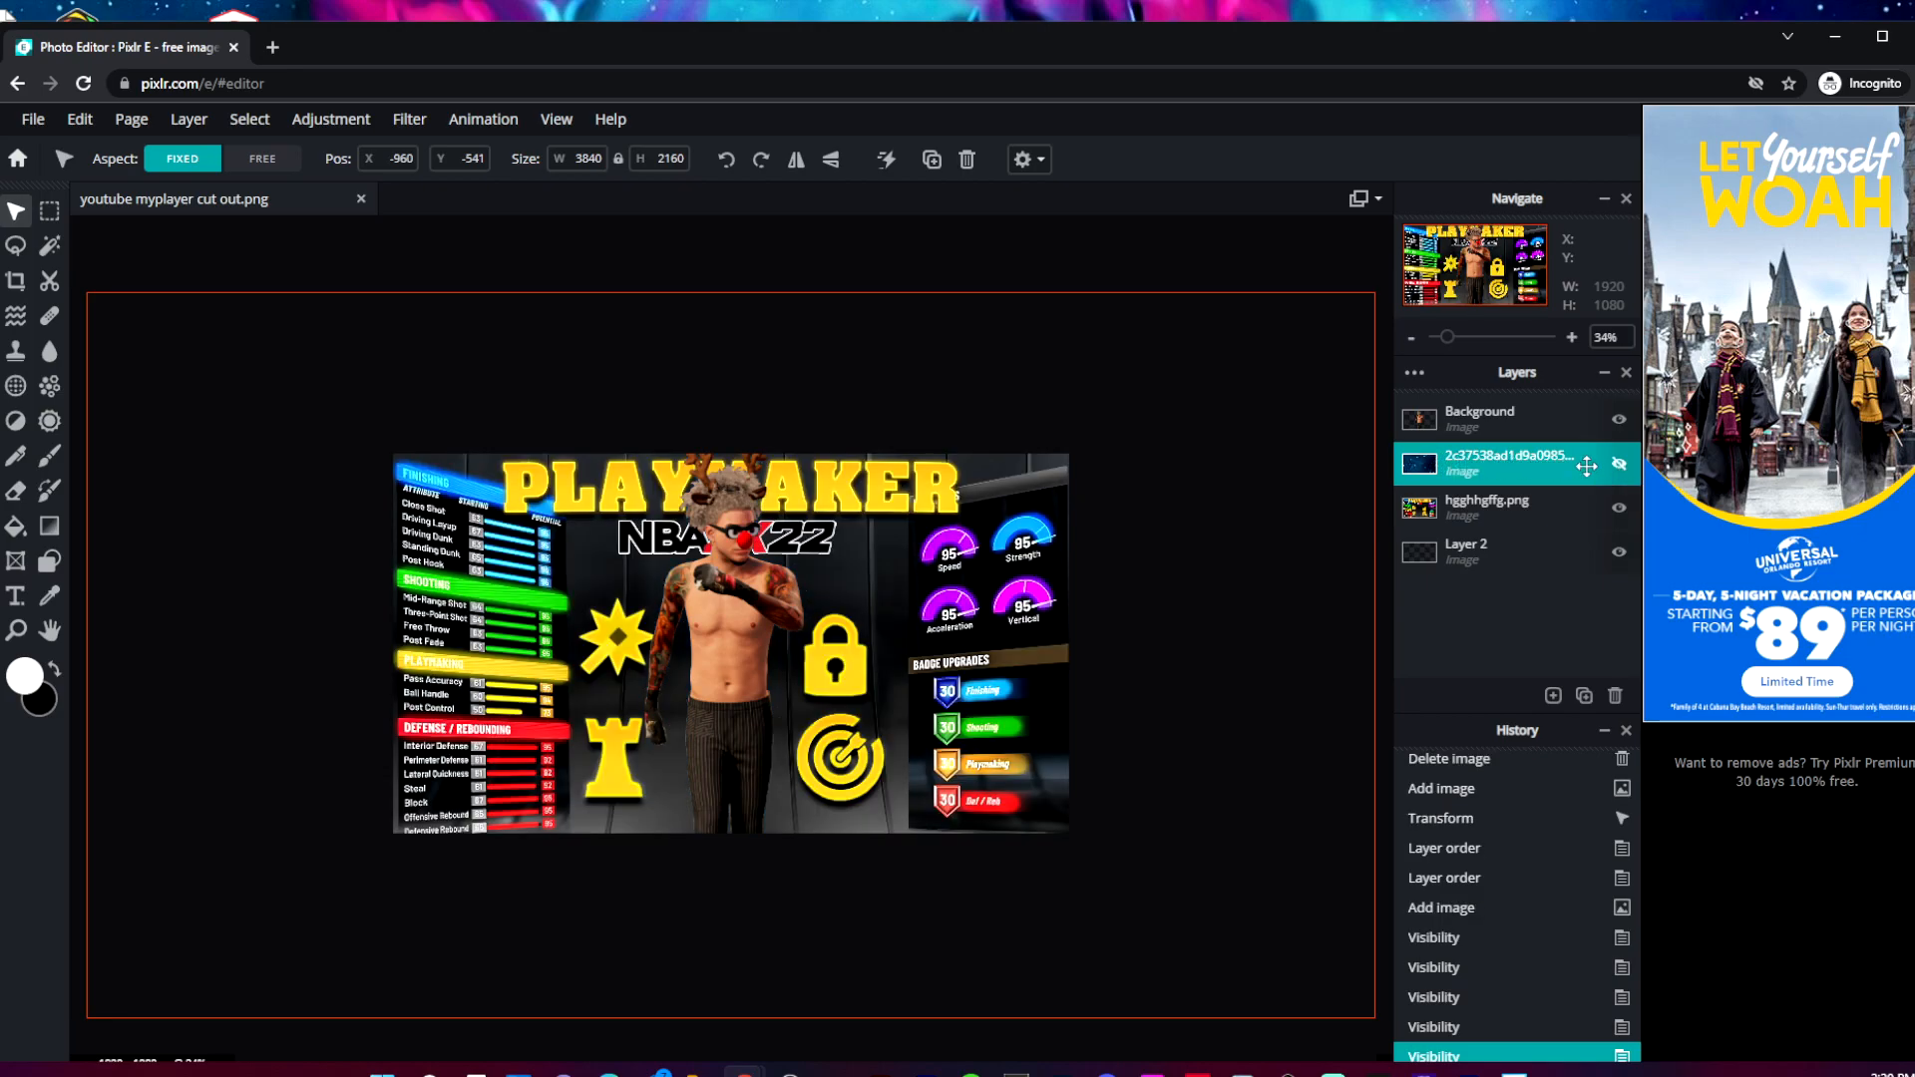
left_click(1619, 466)
left_click(1619, 466)
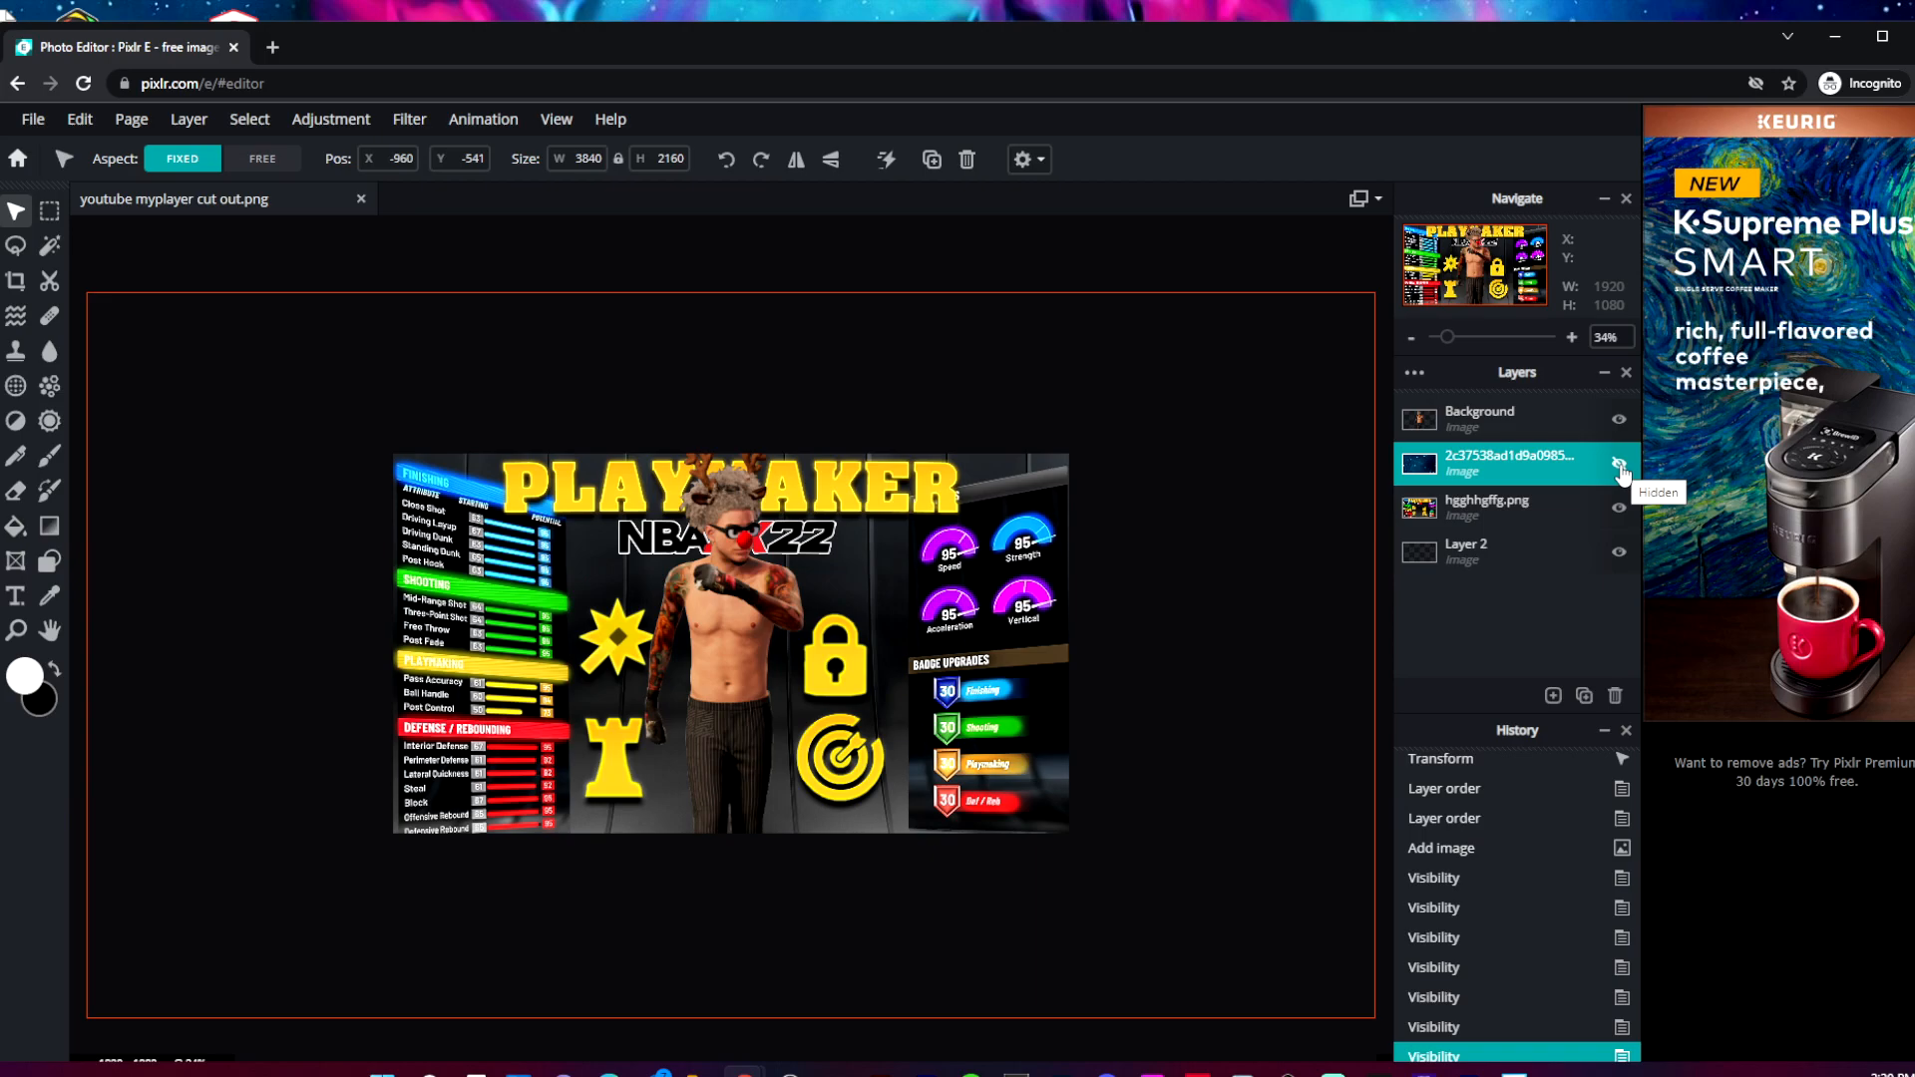
left_click(1619, 466)
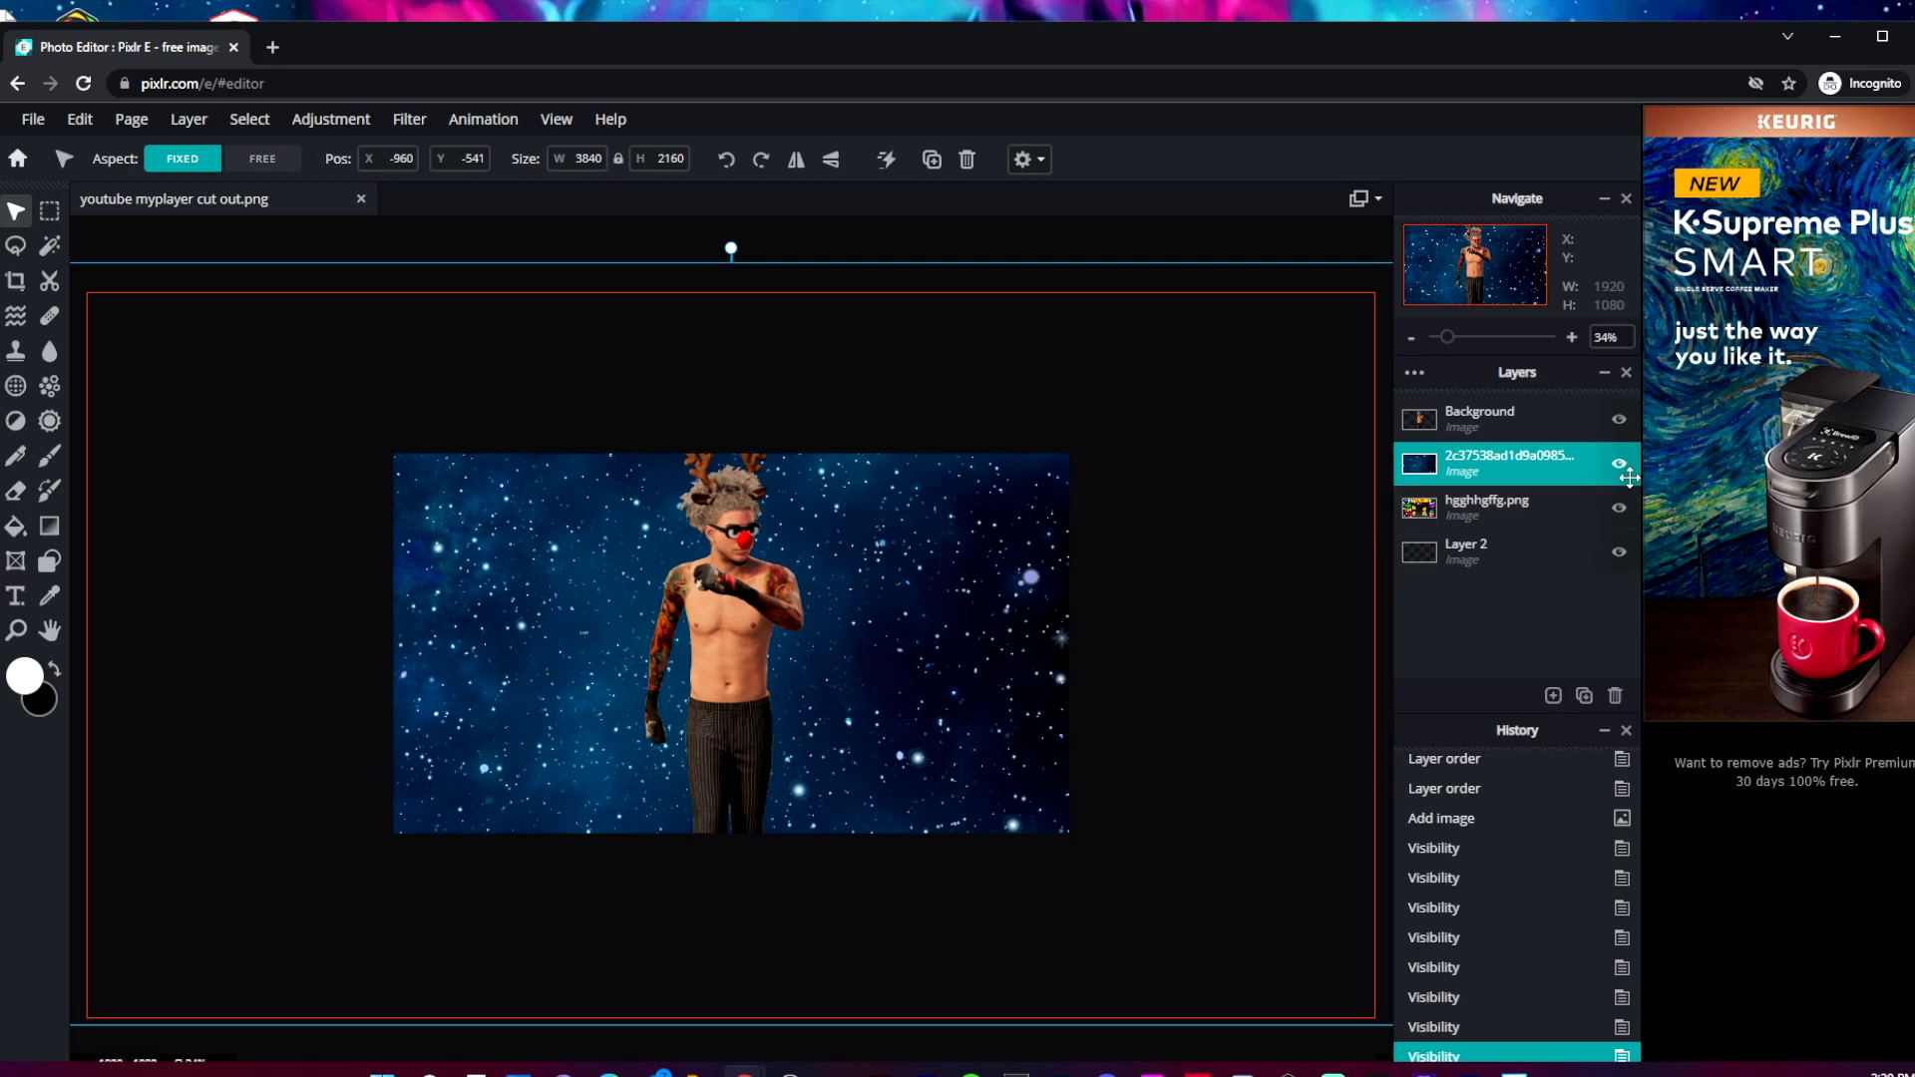
Add the 2k22 cur bac image from the Thumbnail Effects folder as a layer above the starry background.
left_click(189, 119)
left_click(261, 212)
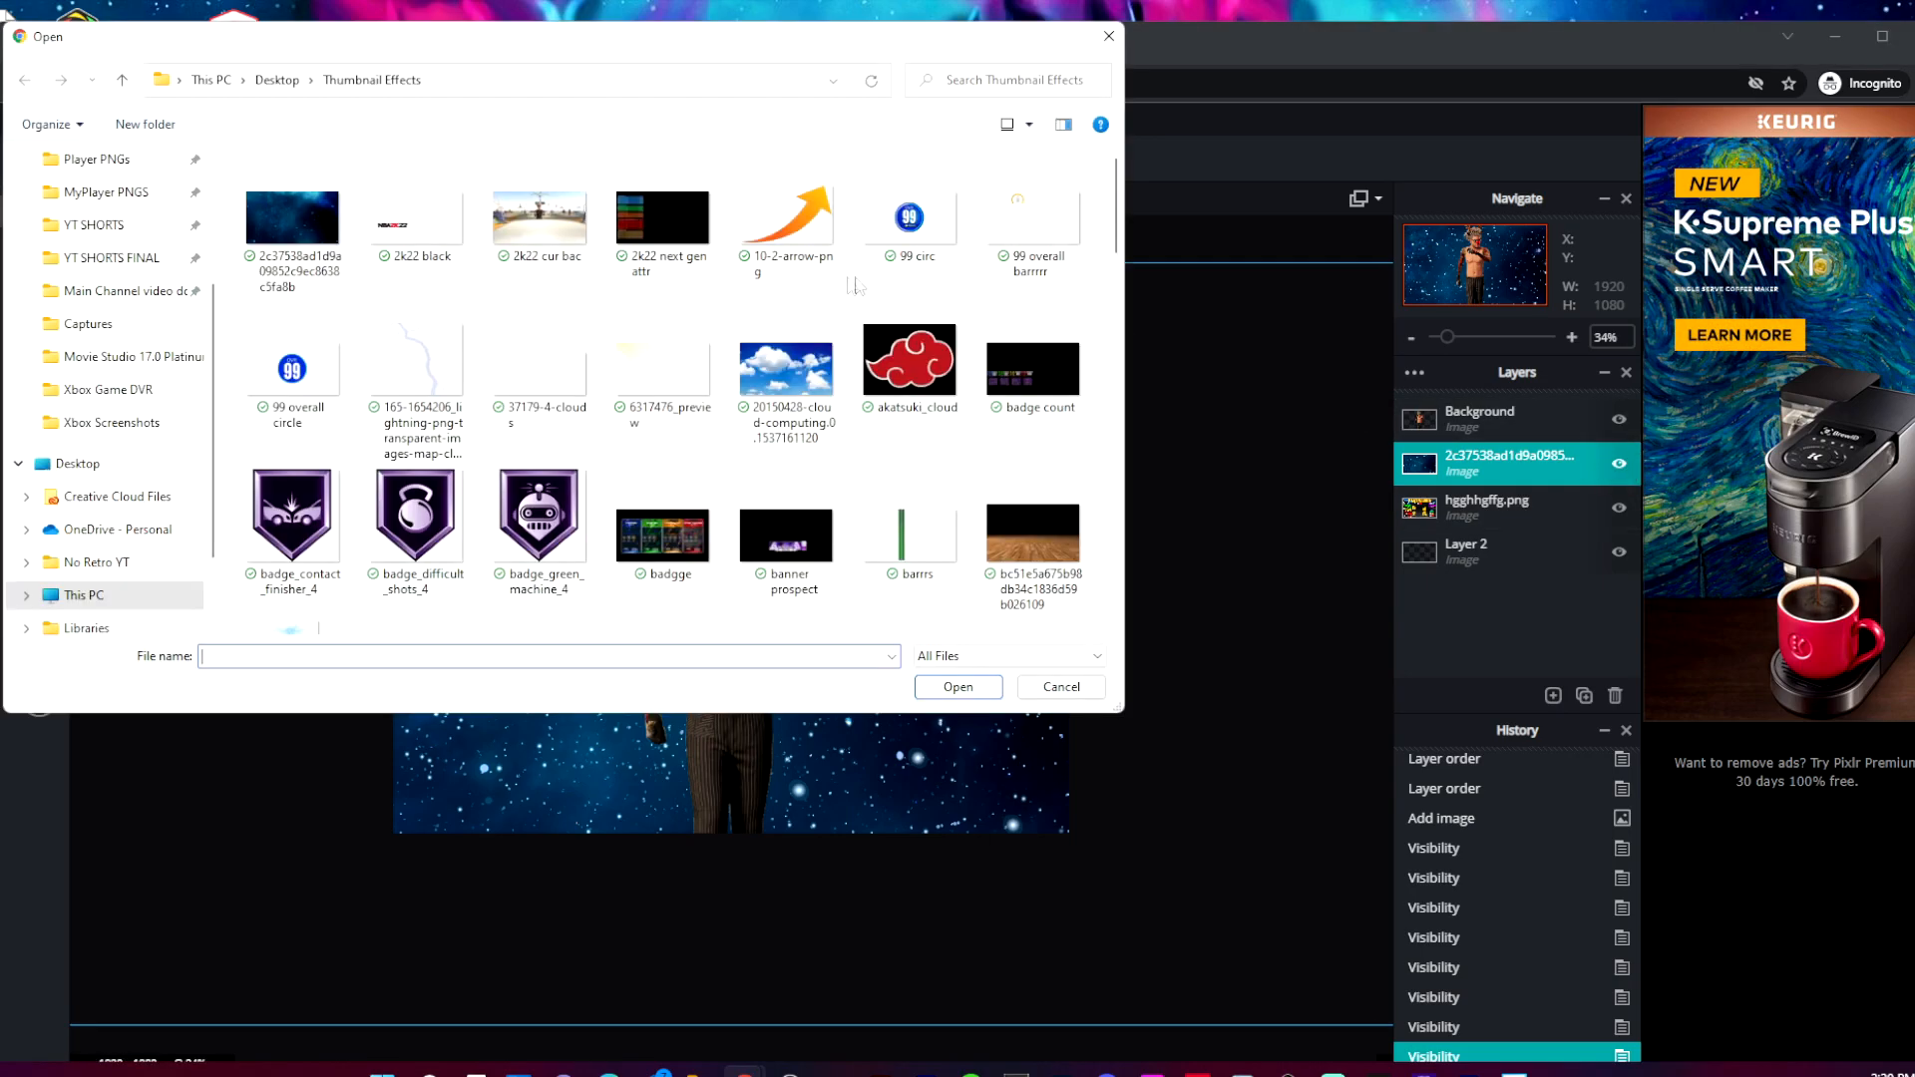
left_click(559, 230)
left_click(957, 687)
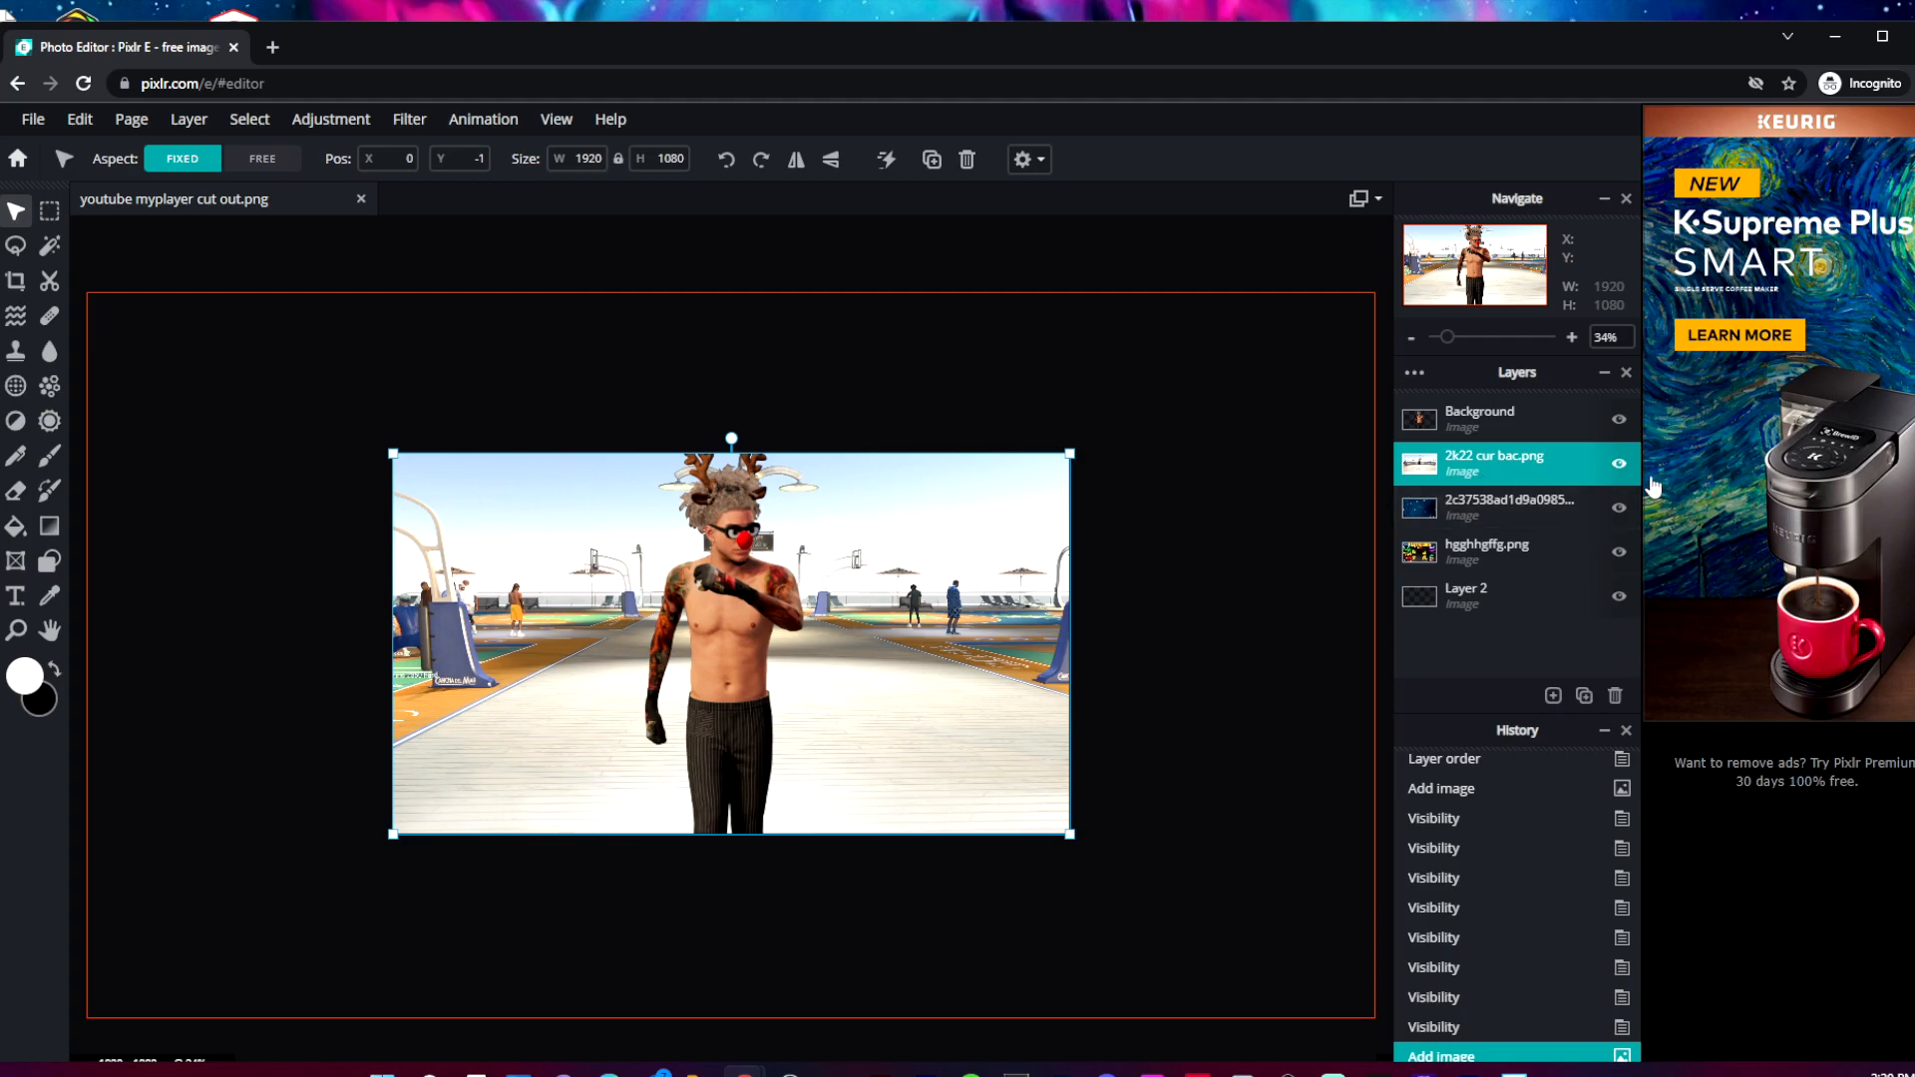
Hide the 2k22 cur bac.png layer and the starry background layer so the PLAYMAKER design shows behind the player.
left_click(1619, 463)
left_click(1619, 511)
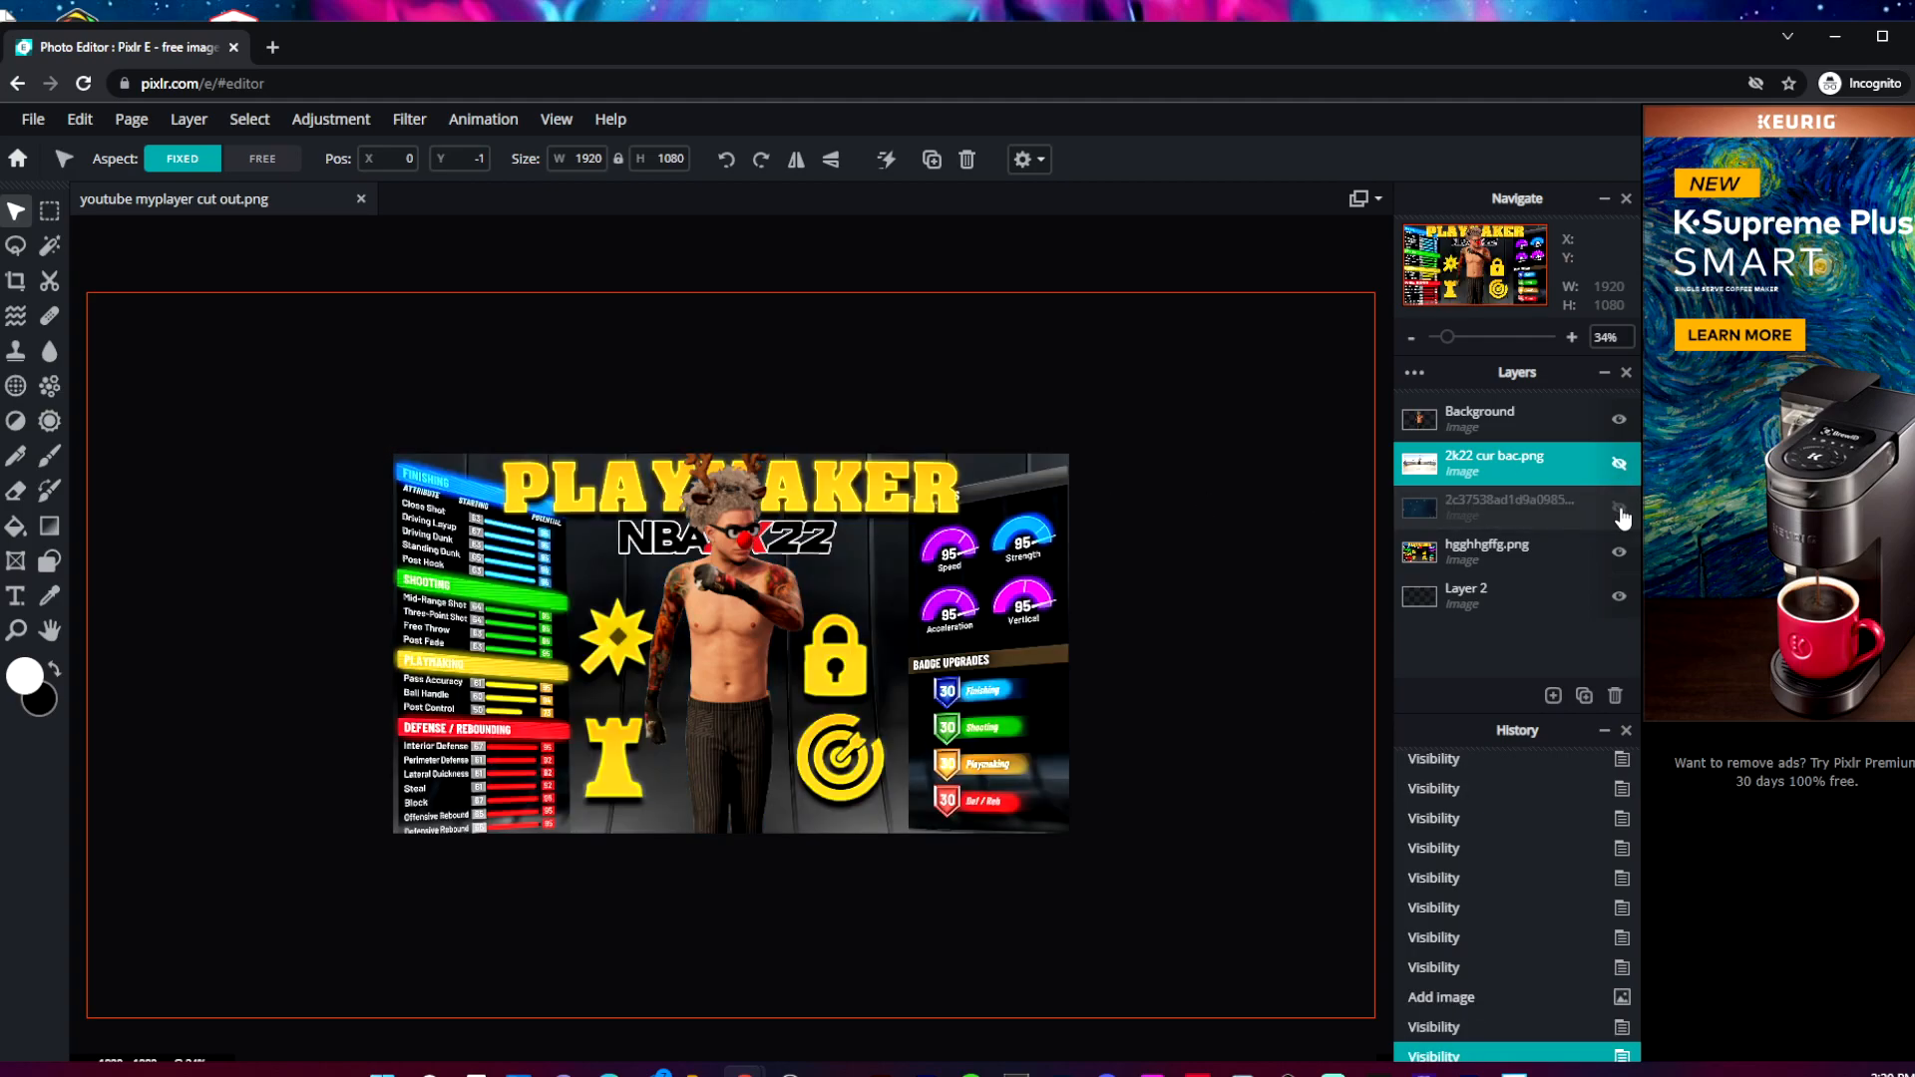
left_click(1618, 511)
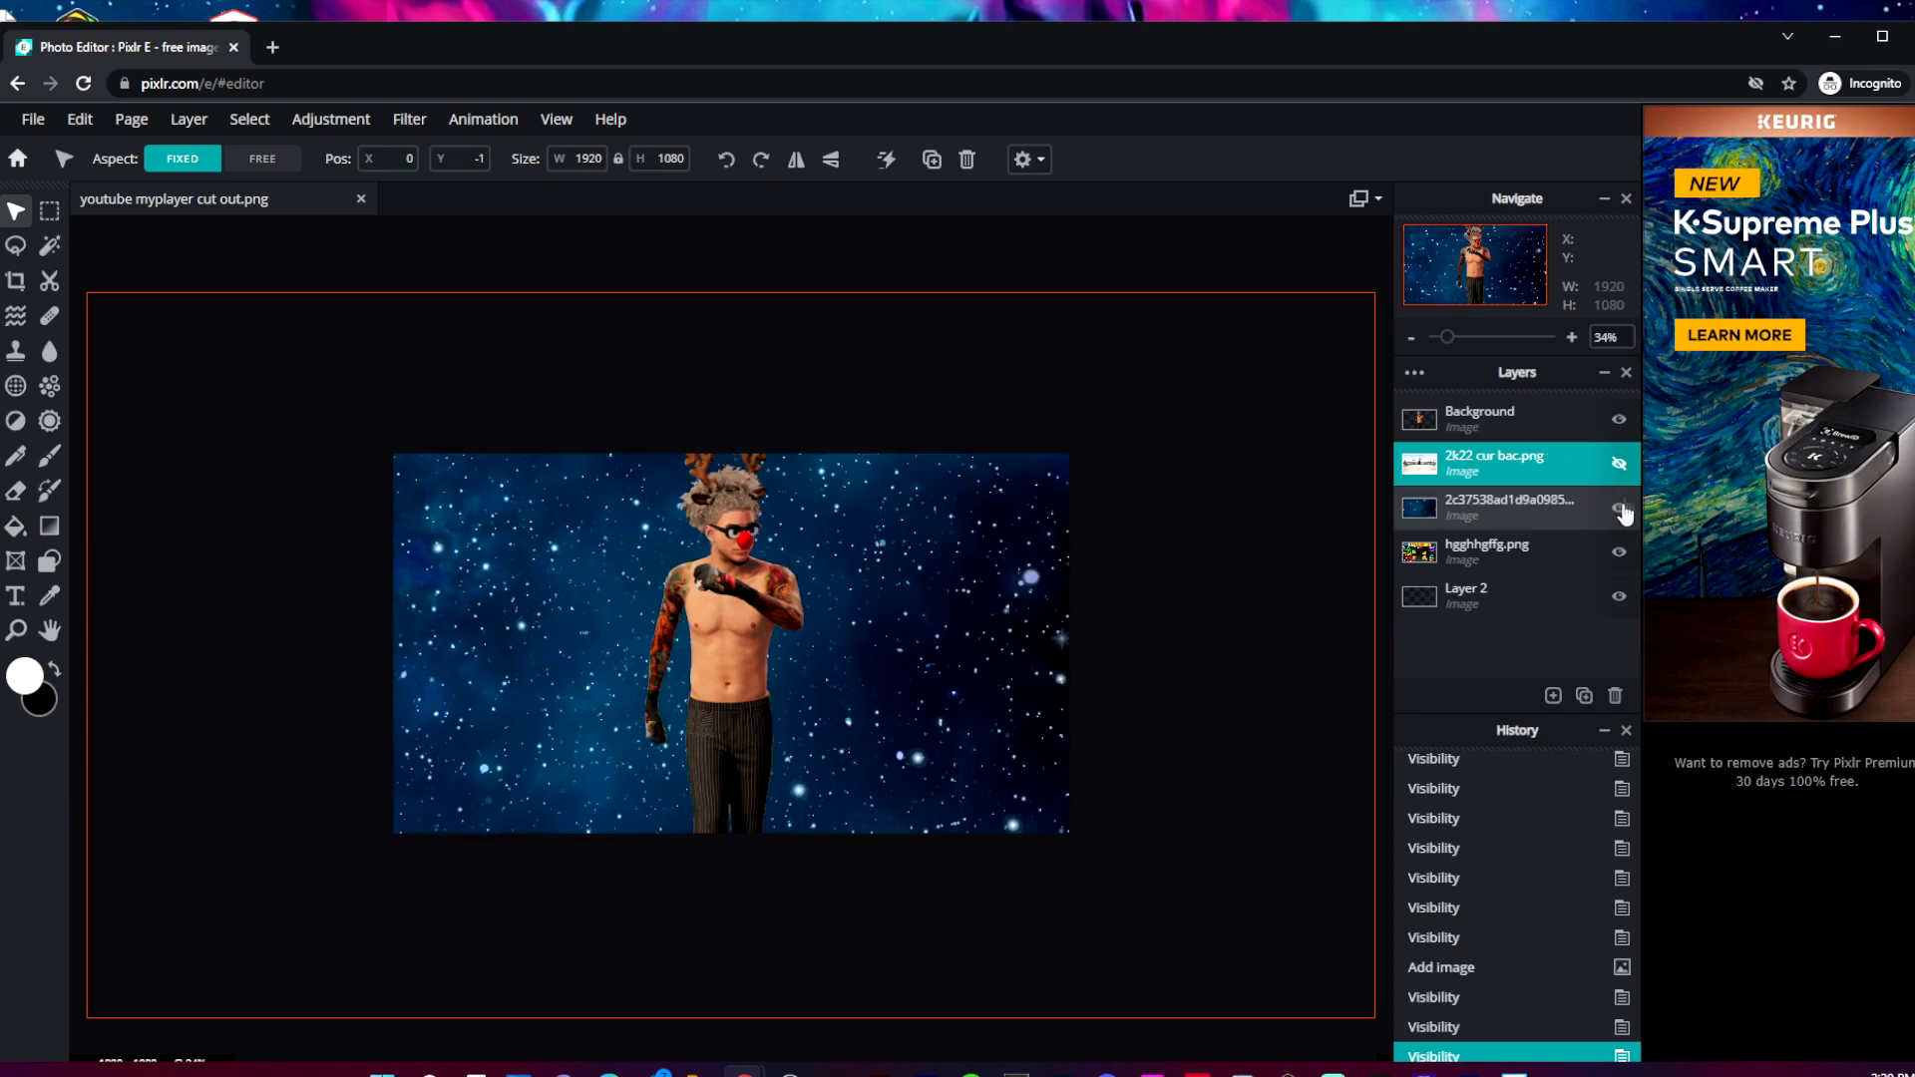
left_click(1618, 511)
left_click(1619, 511)
left_click(1619, 511)
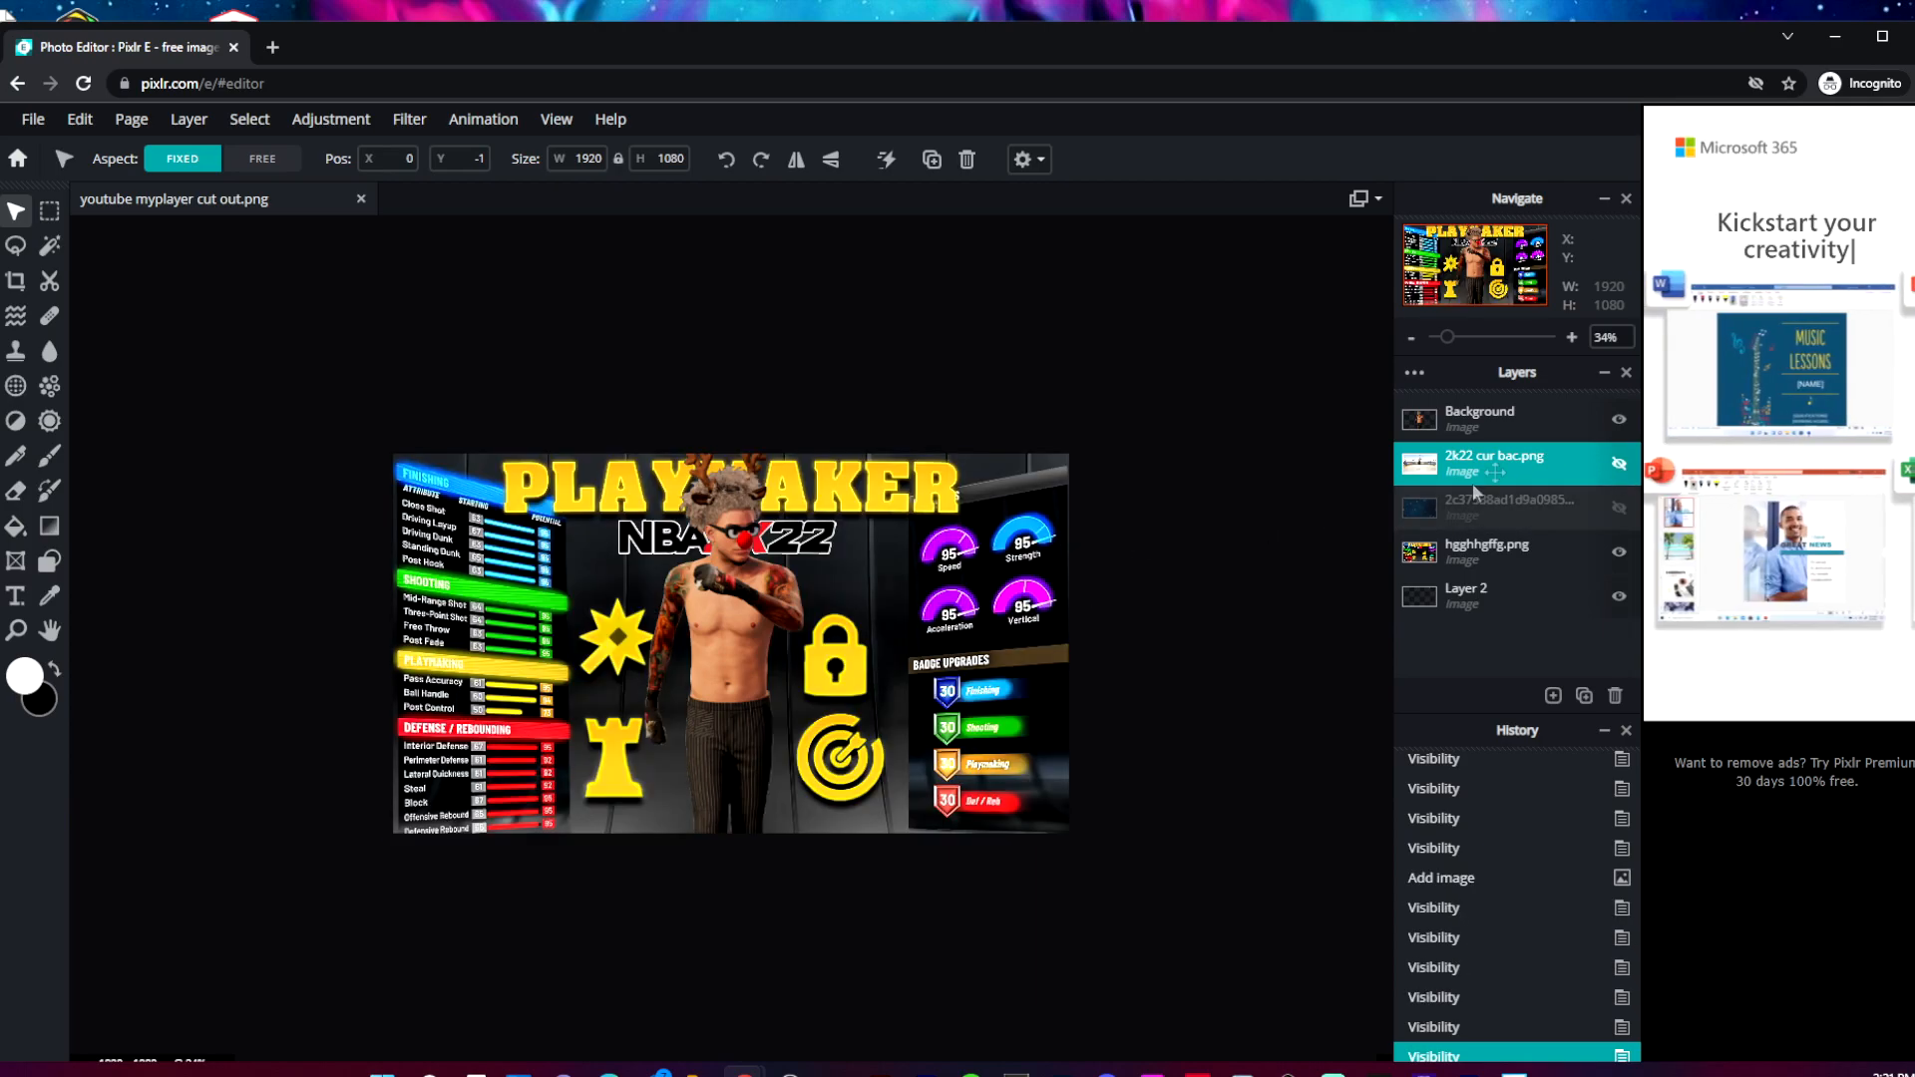
Demonstrate JPG save settings with 100% quality and a size of 1280 × 720, and cancel the save.
left_click(33, 118)
left_click(119, 299)
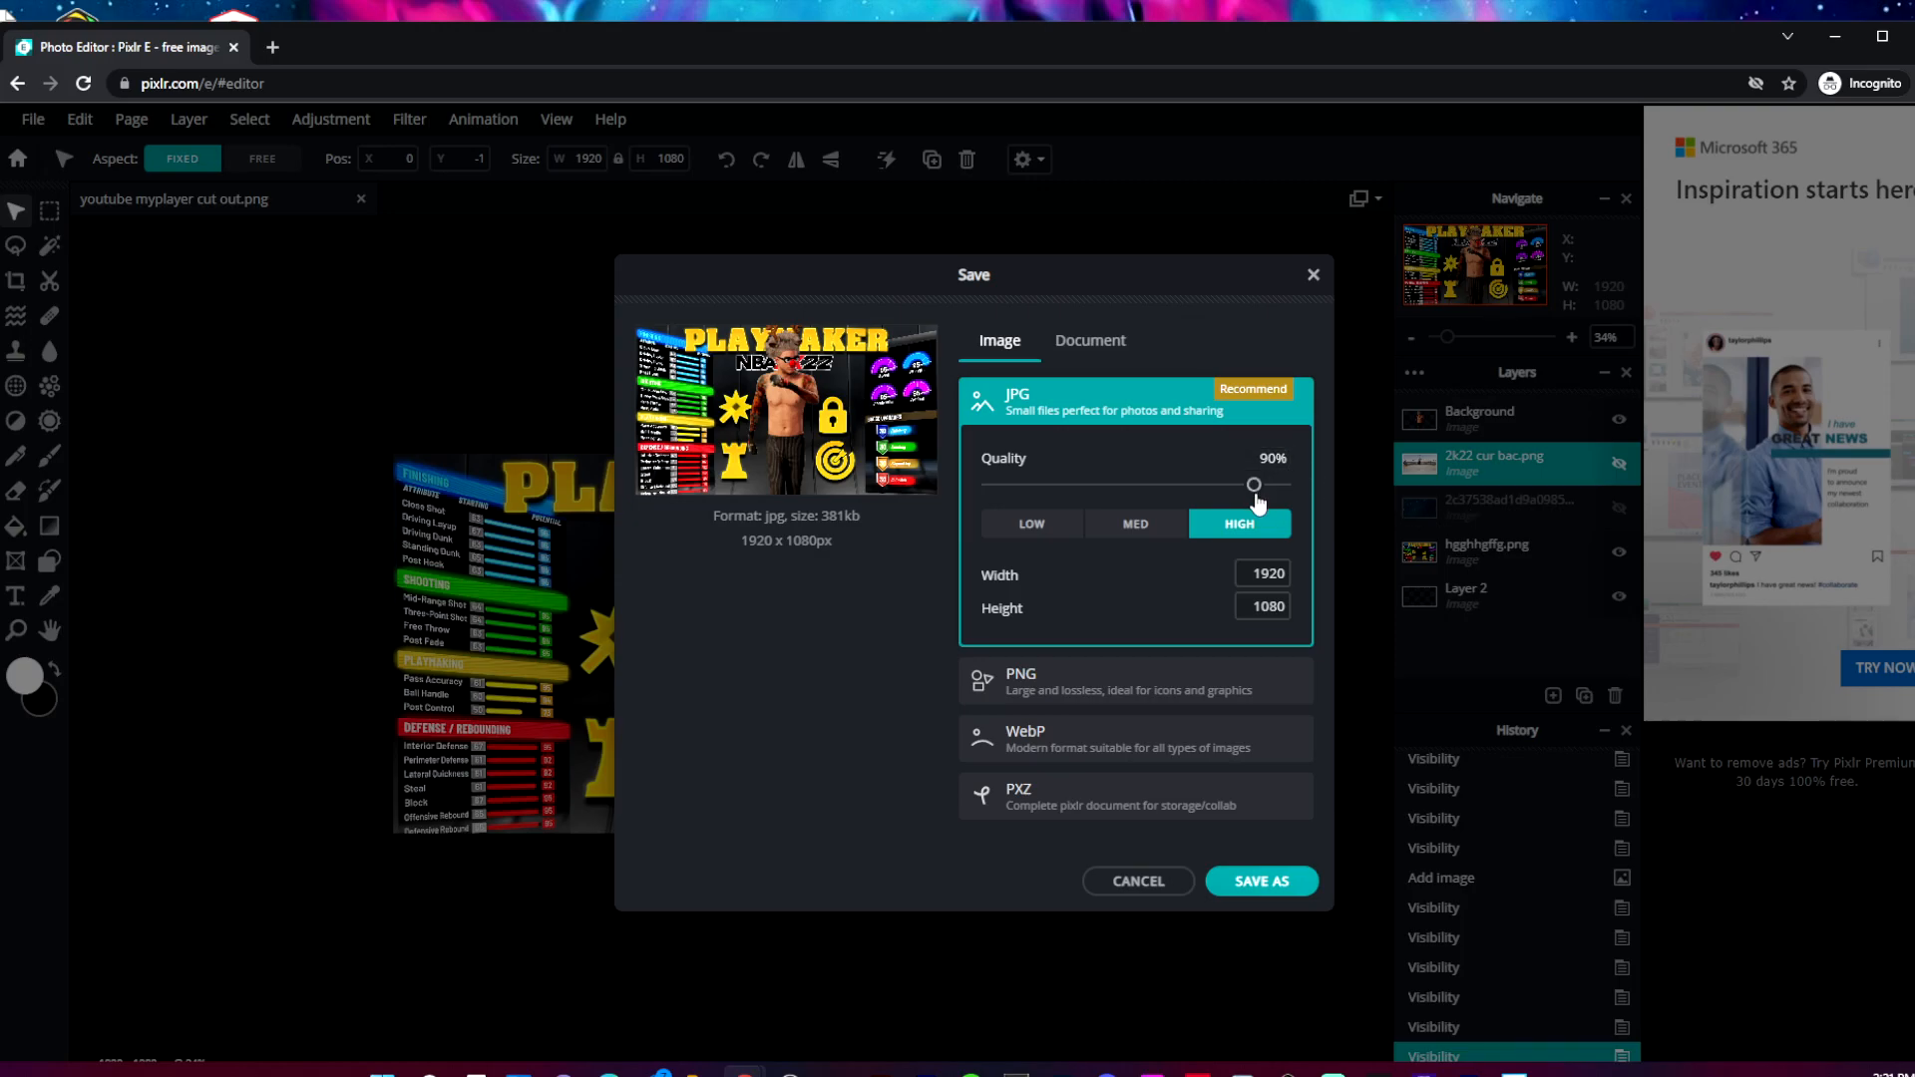
left_click_drag(1254, 486, 1451, 481)
left_click(1264, 574)
left_click_drag(1289, 573, 1034, 552)
type("1")
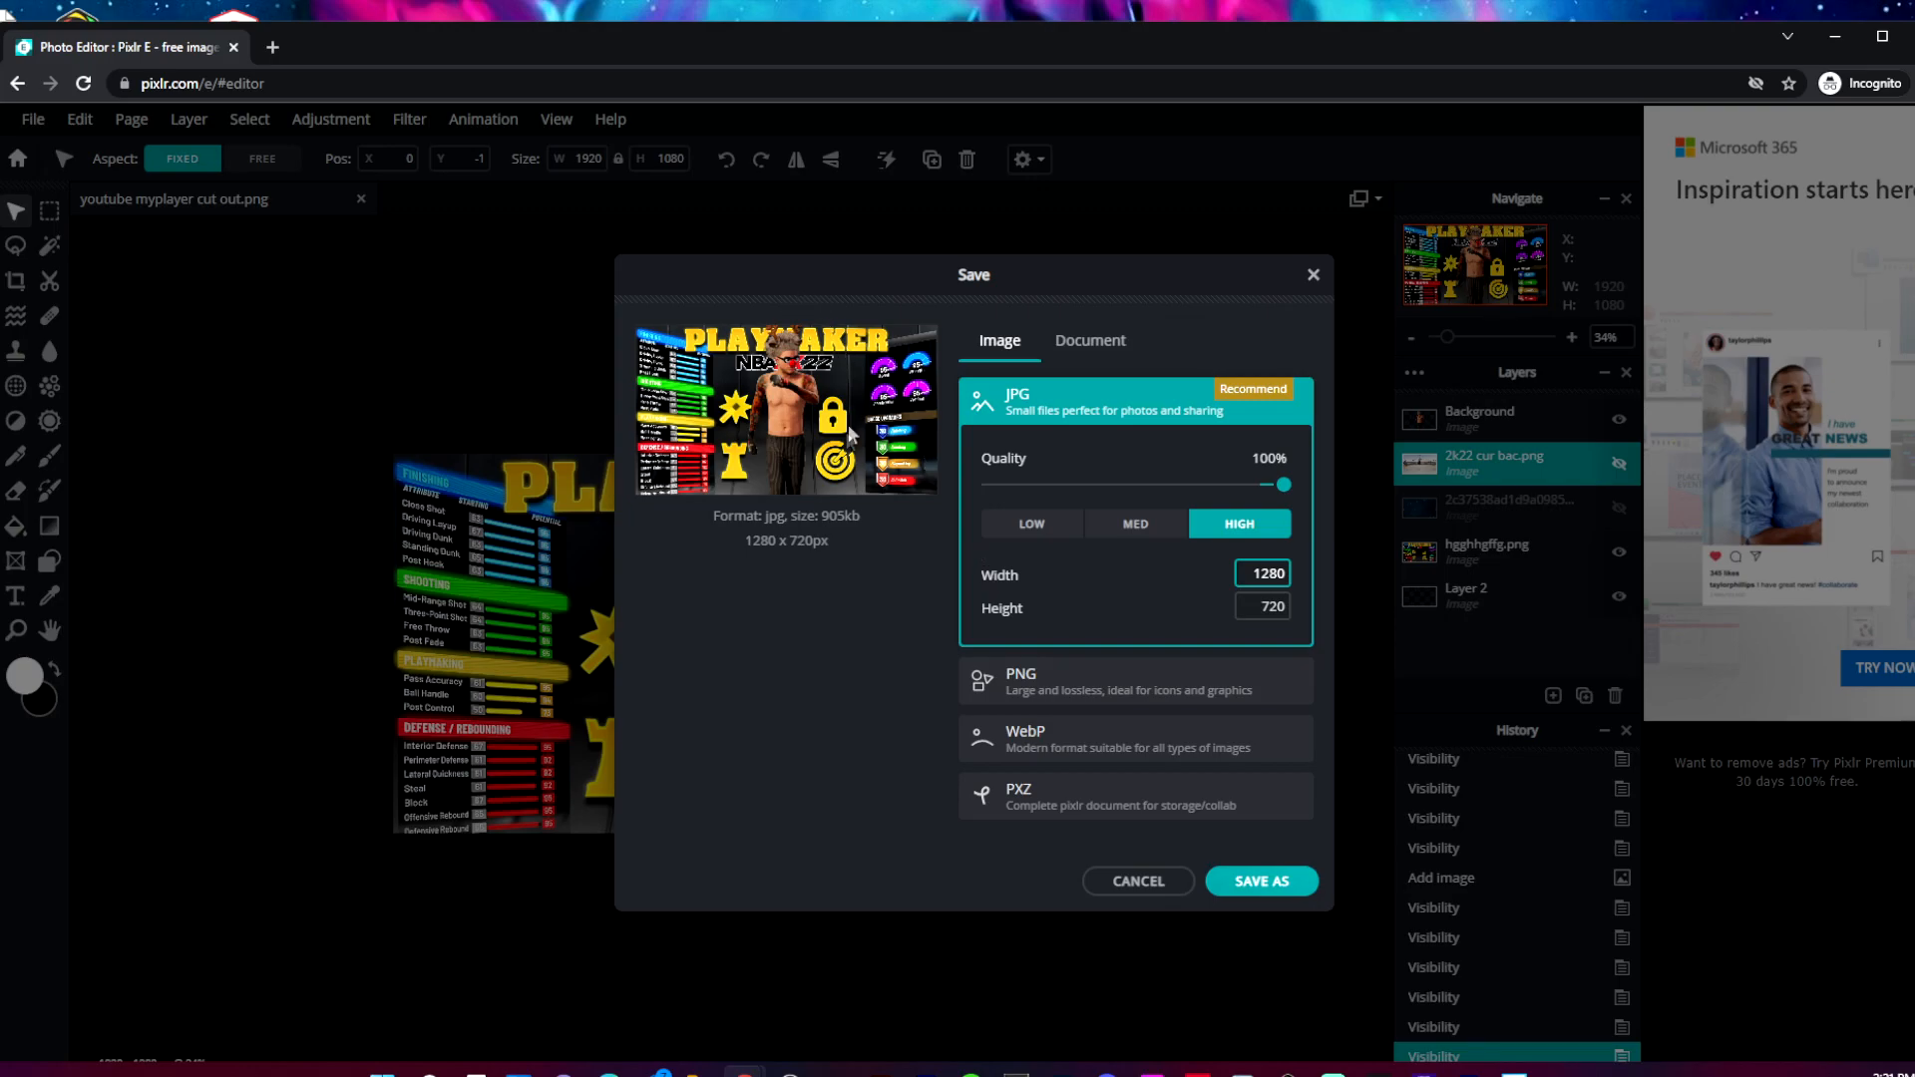
left_click(1138, 881)
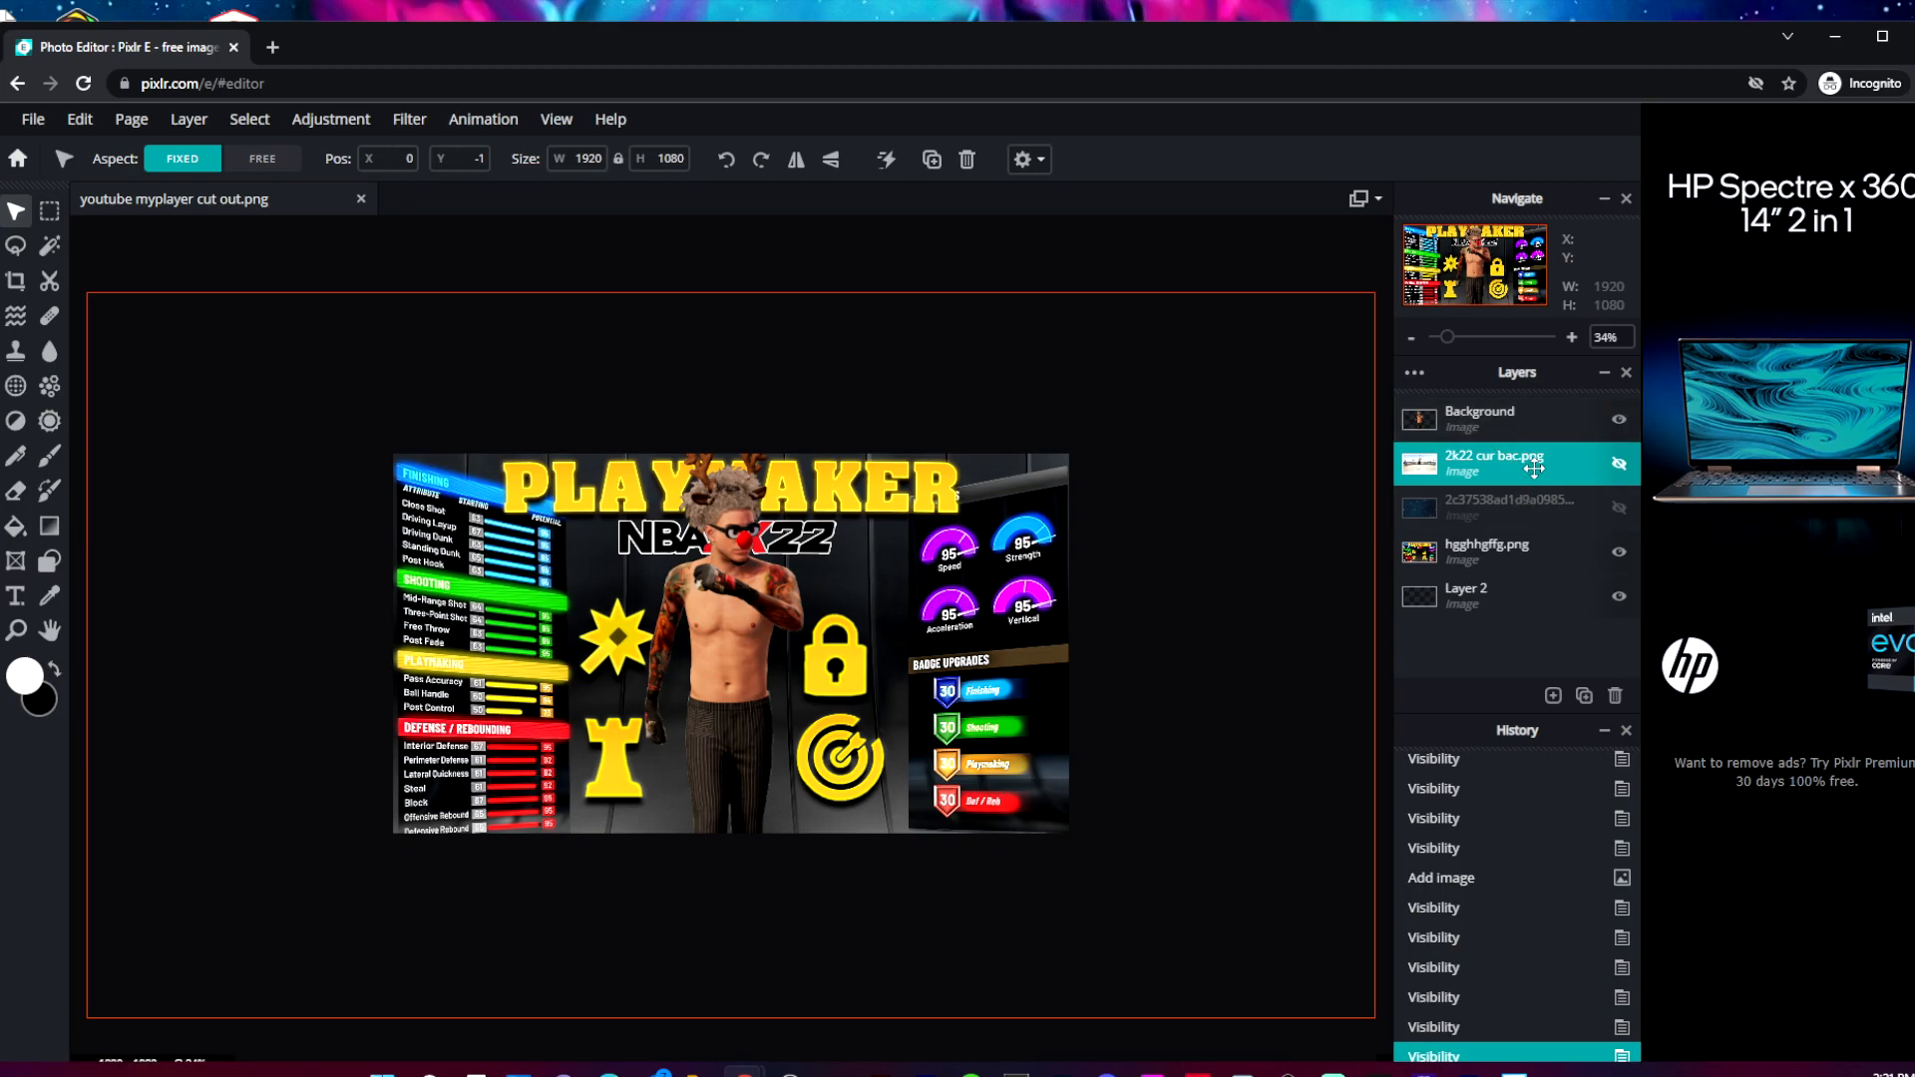
Delete the 2k22 cur bac.png, starry background and hgghhgffg.png layers.
left_click(1615, 696)
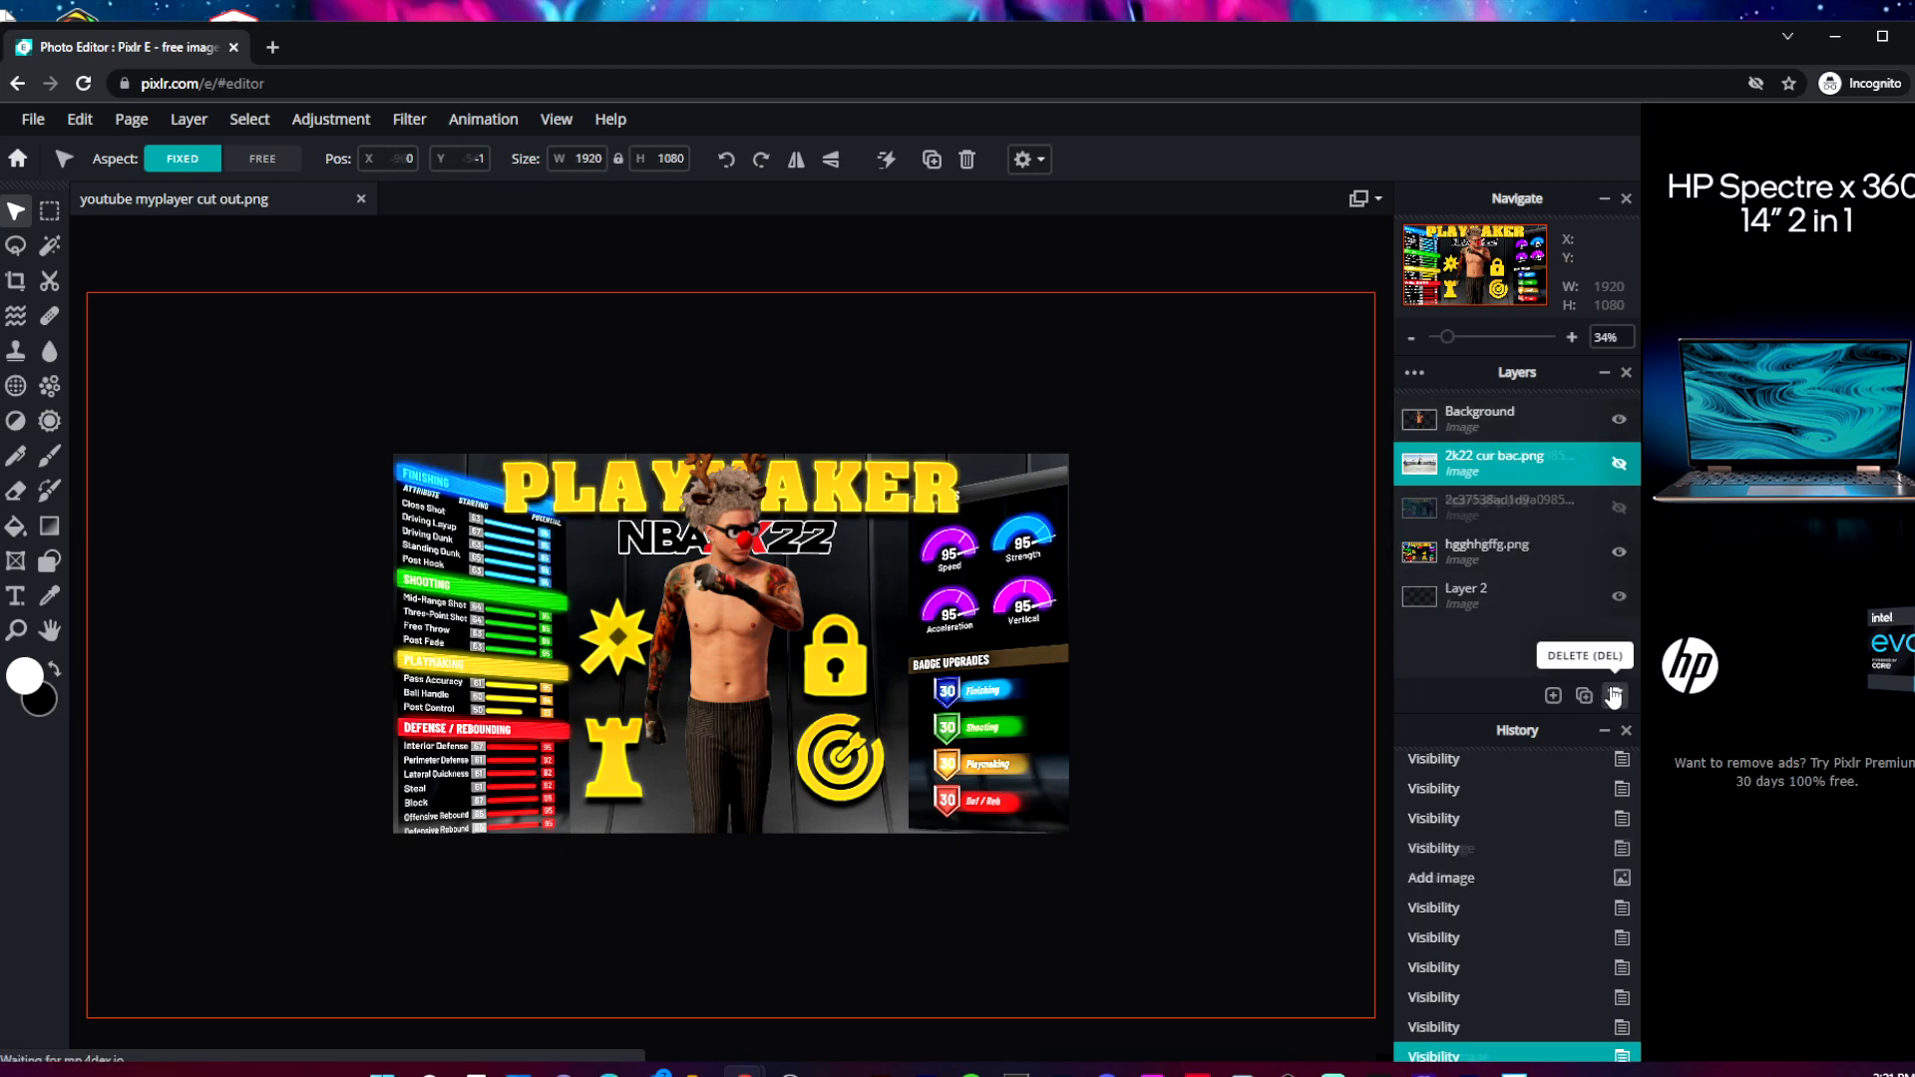
left_click(1614, 695)
left_click(1614, 695)
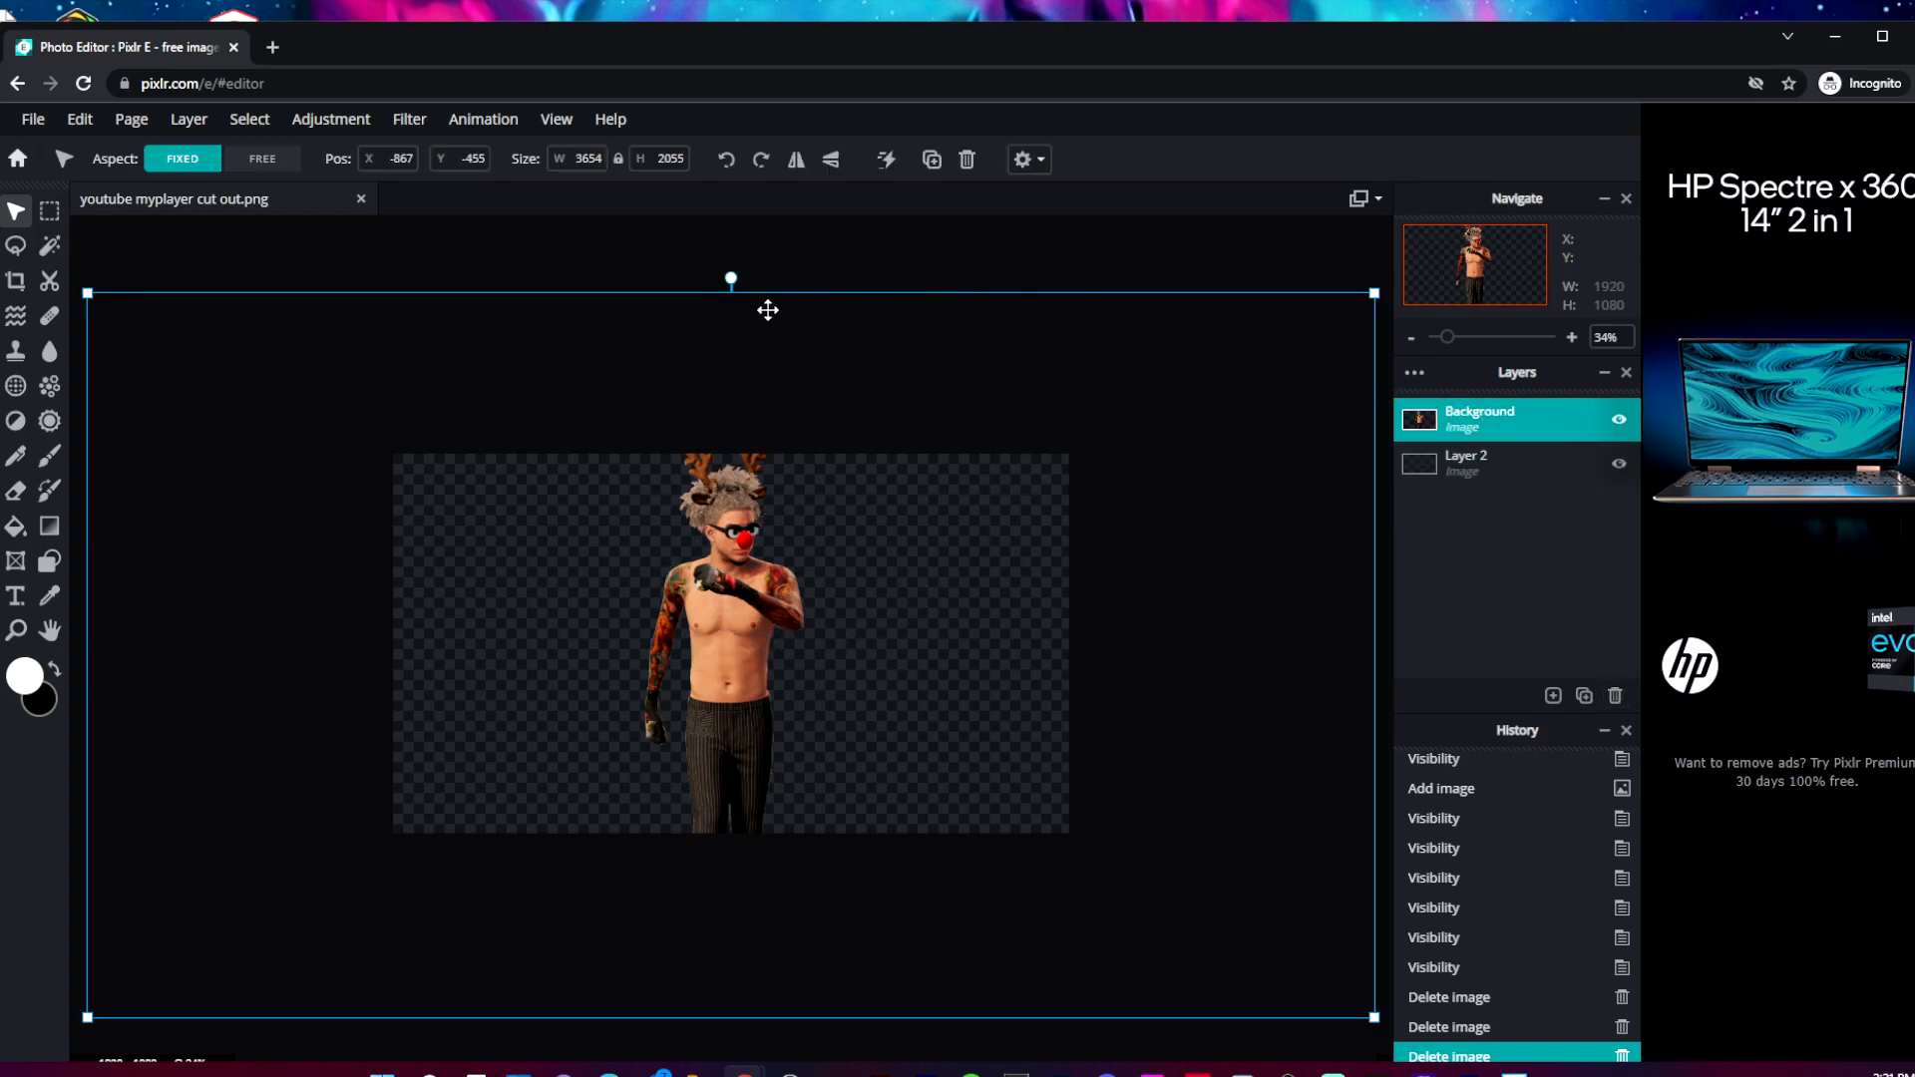
Scale the player cut-out down in two passes and reposition it near the middle of the canvas.
left_click_drag(1372, 291, 1005, 500)
left_click_drag(820, 692, 991, 546)
left_click_drag(1193, 355, 1115, 398)
left_click_drag(983, 525, 1001, 523)
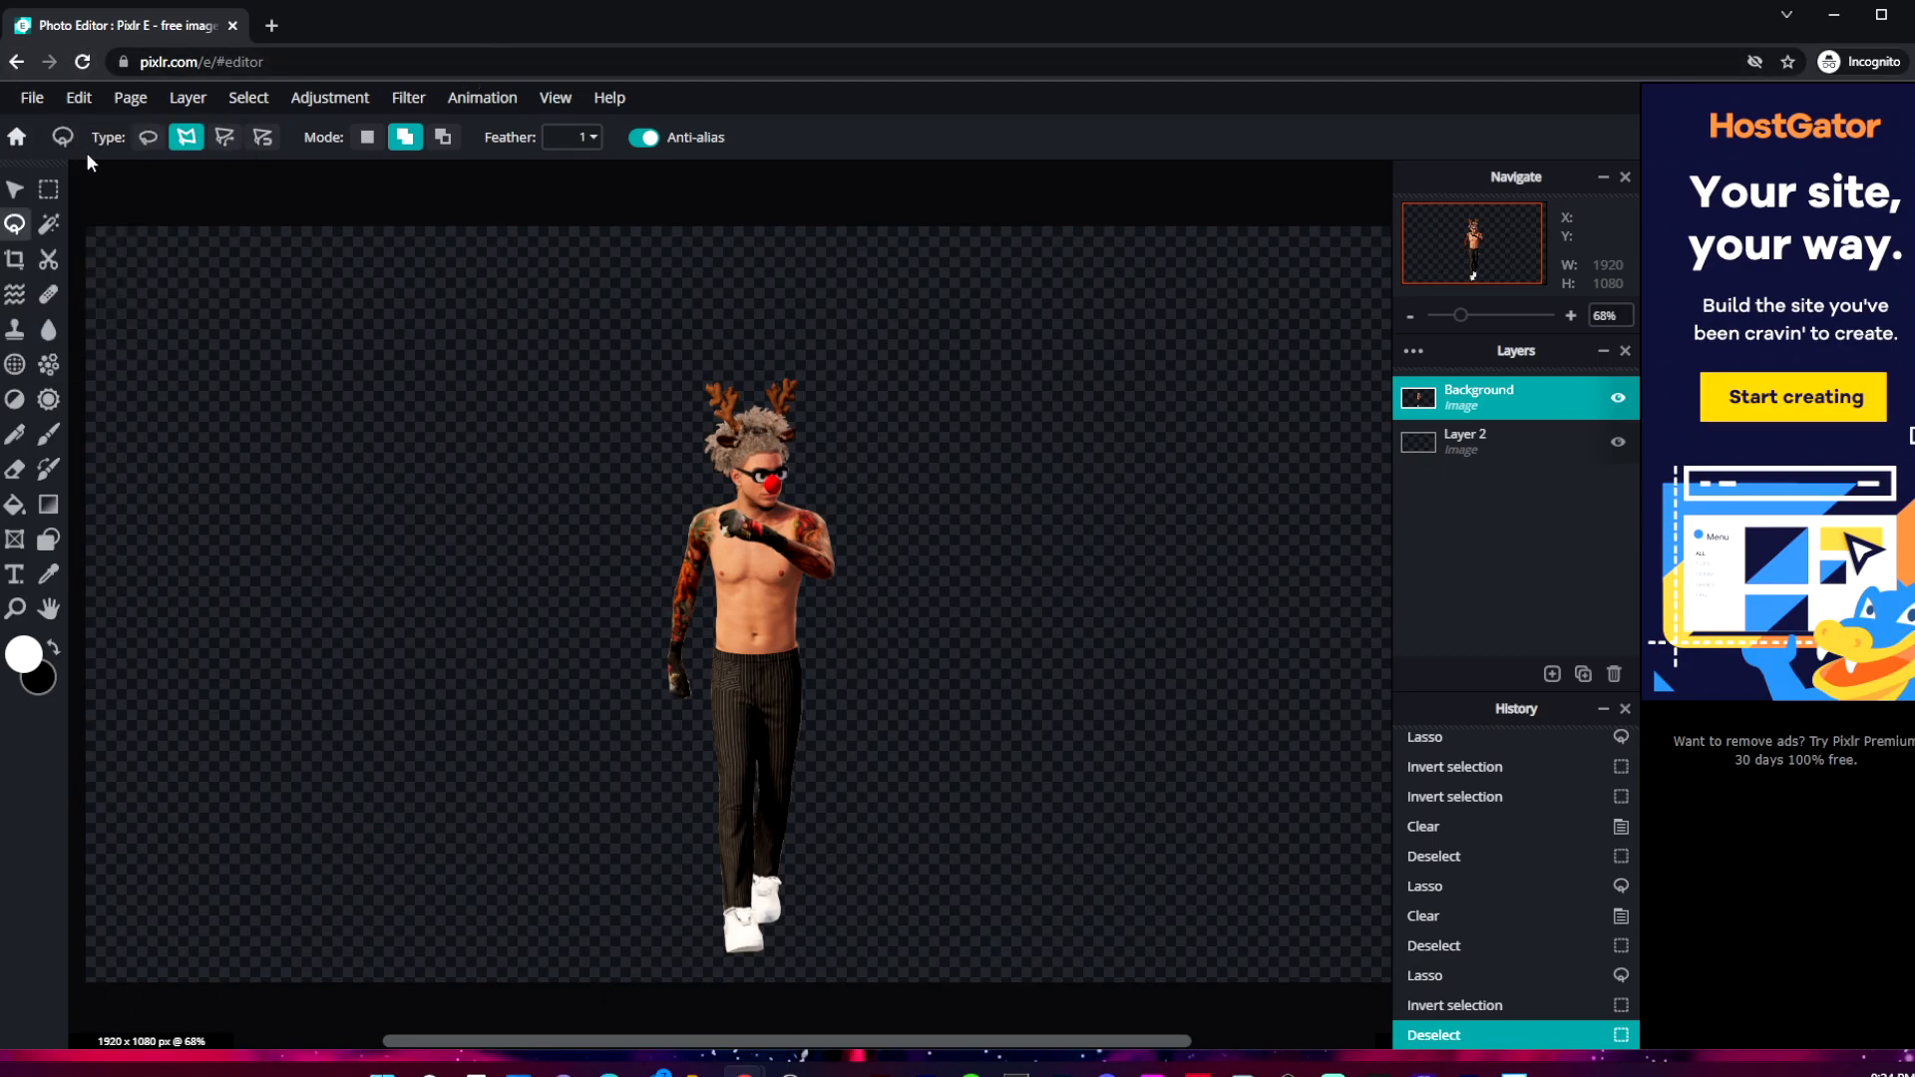
Quick export the page with the cut-out player as a PNG.
left_click(32, 98)
mouse_move(99, 309)
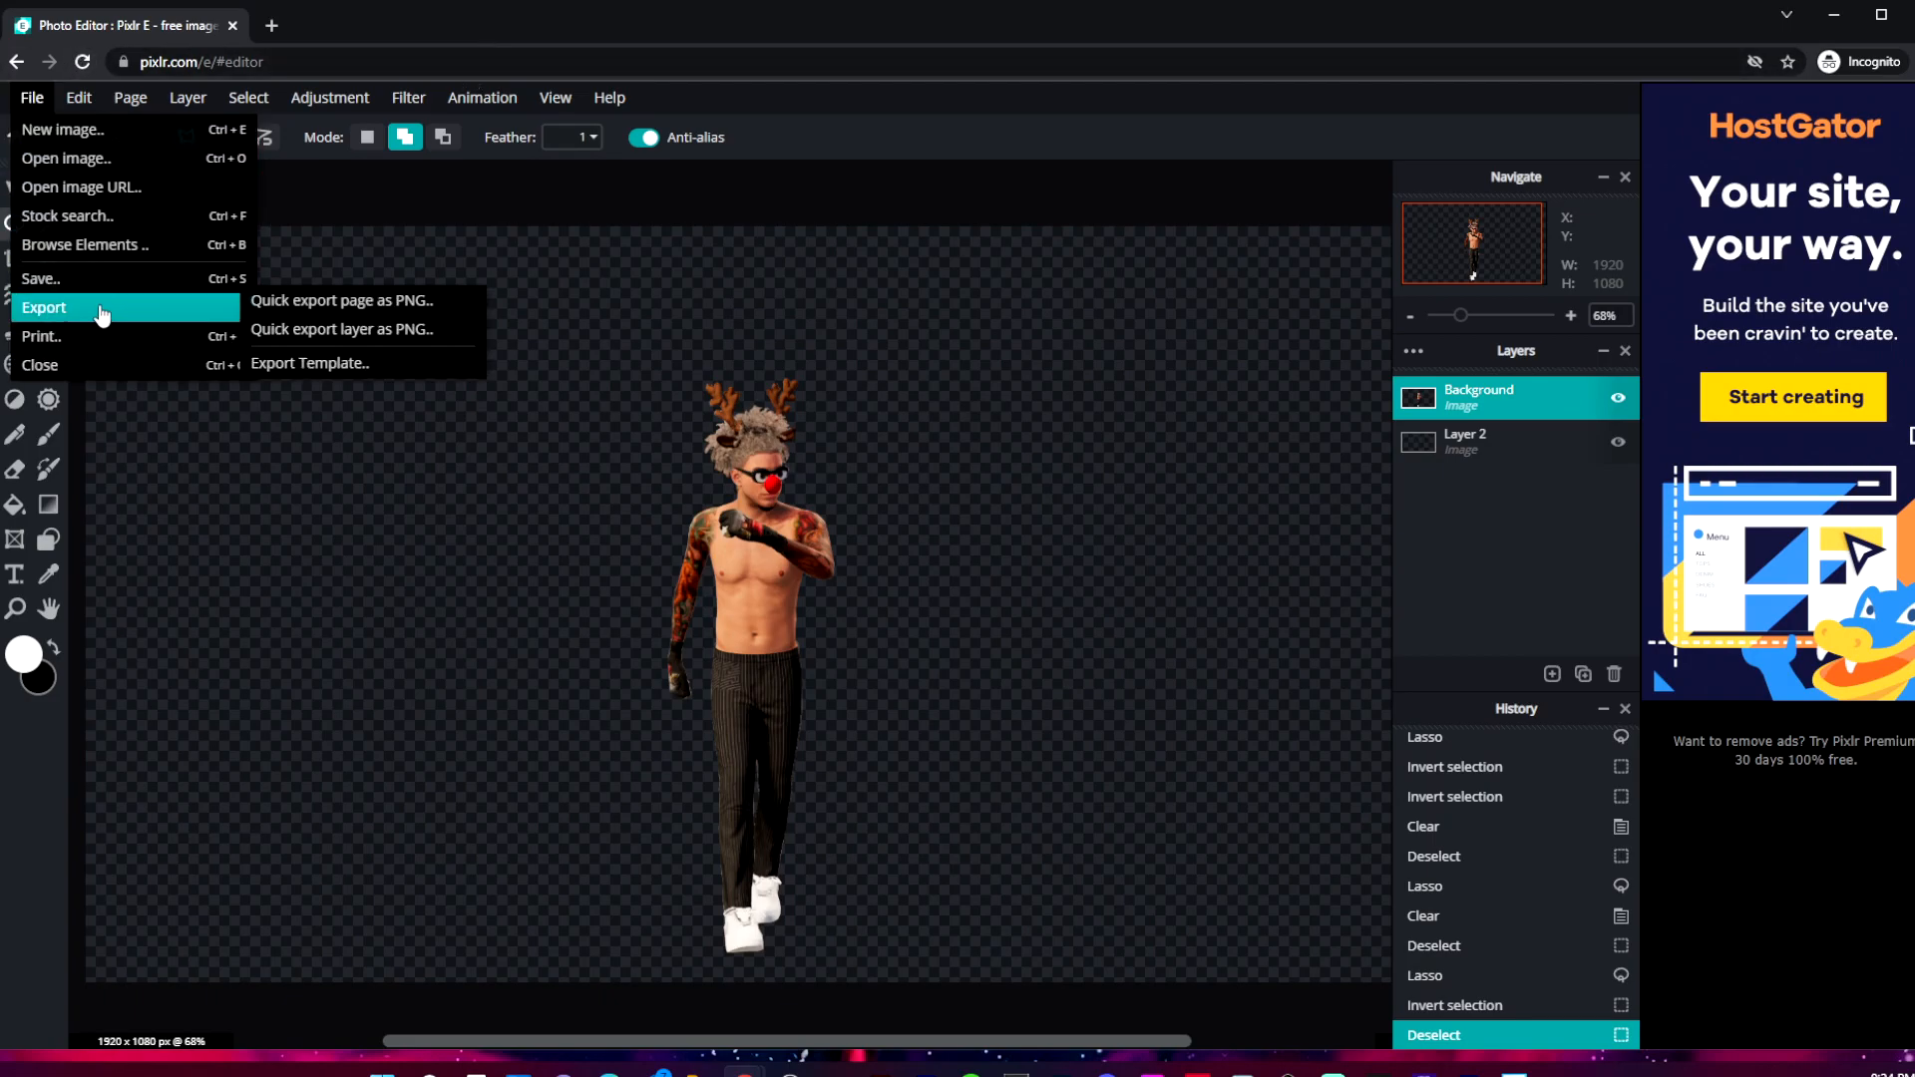
left_click(315, 302)
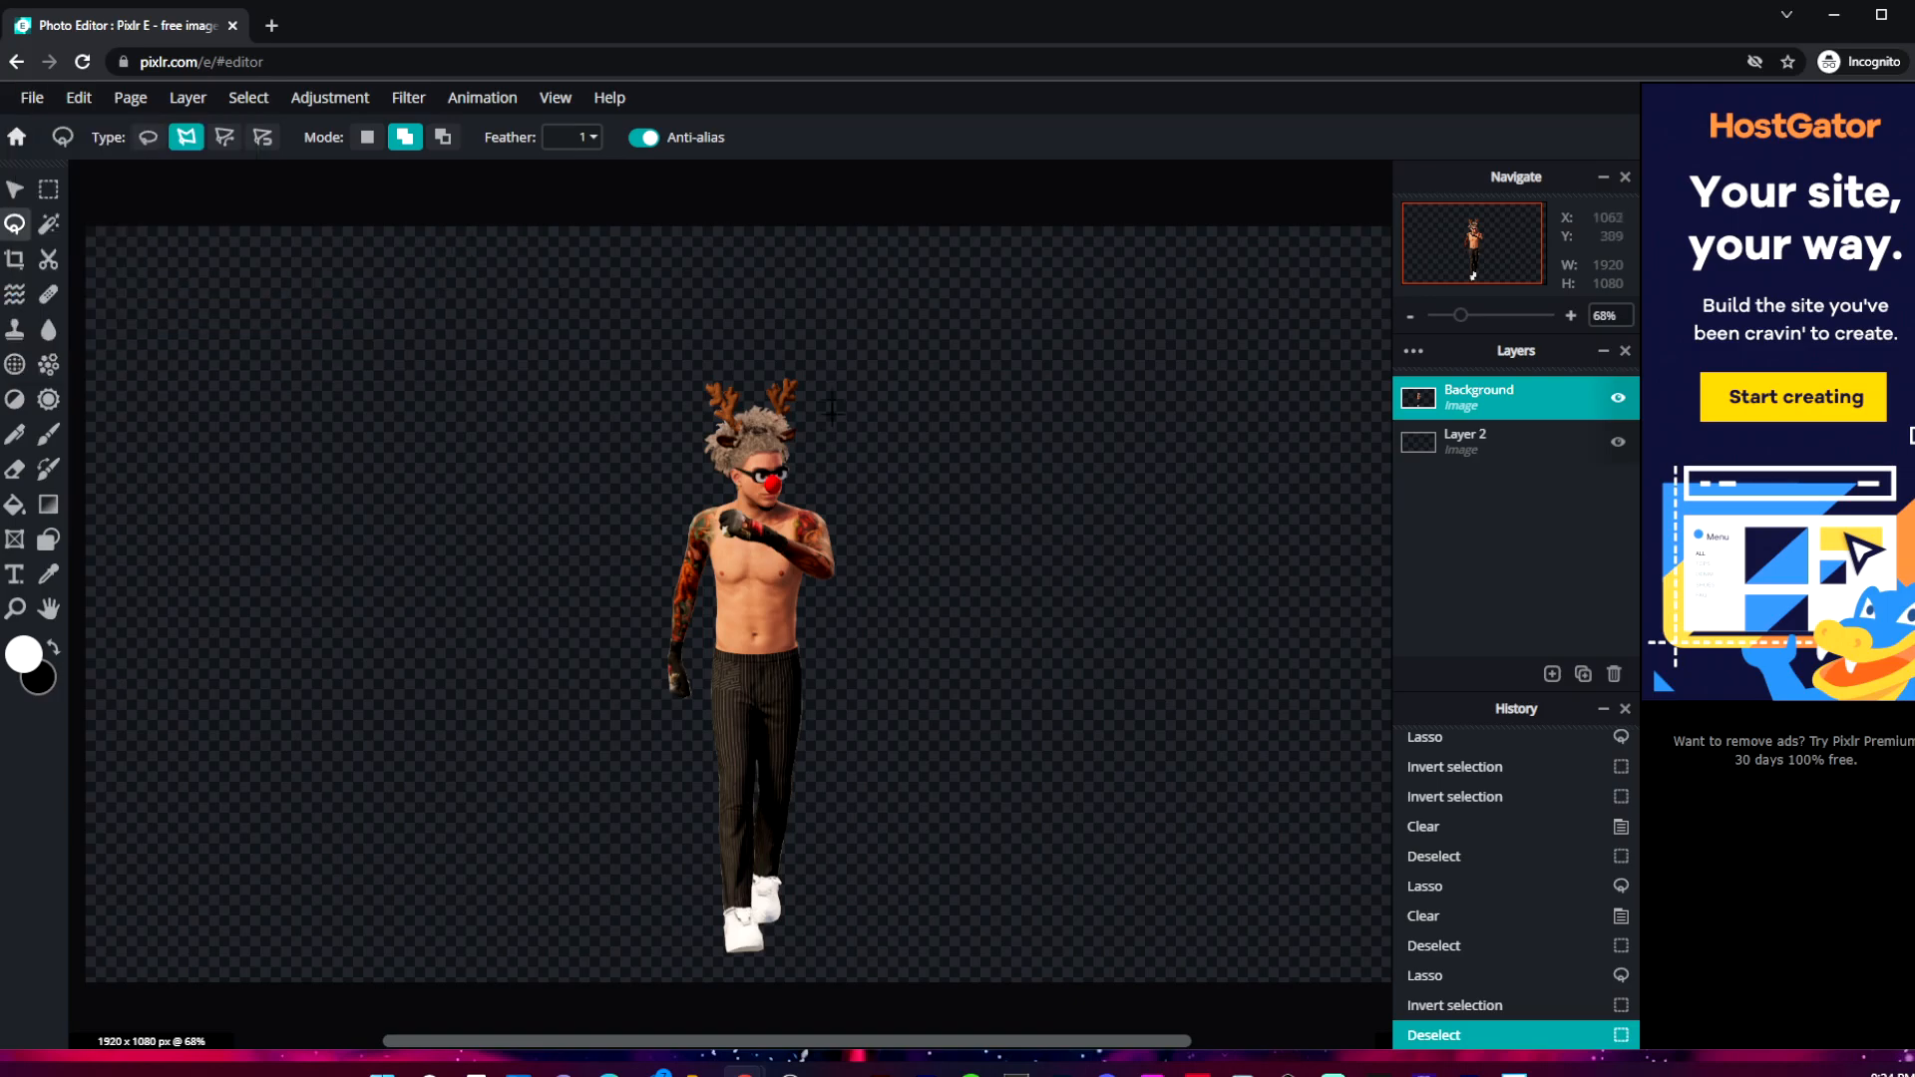
Start another quick PNG export of the page, up to choosing where to save it.
left_click(32, 96)
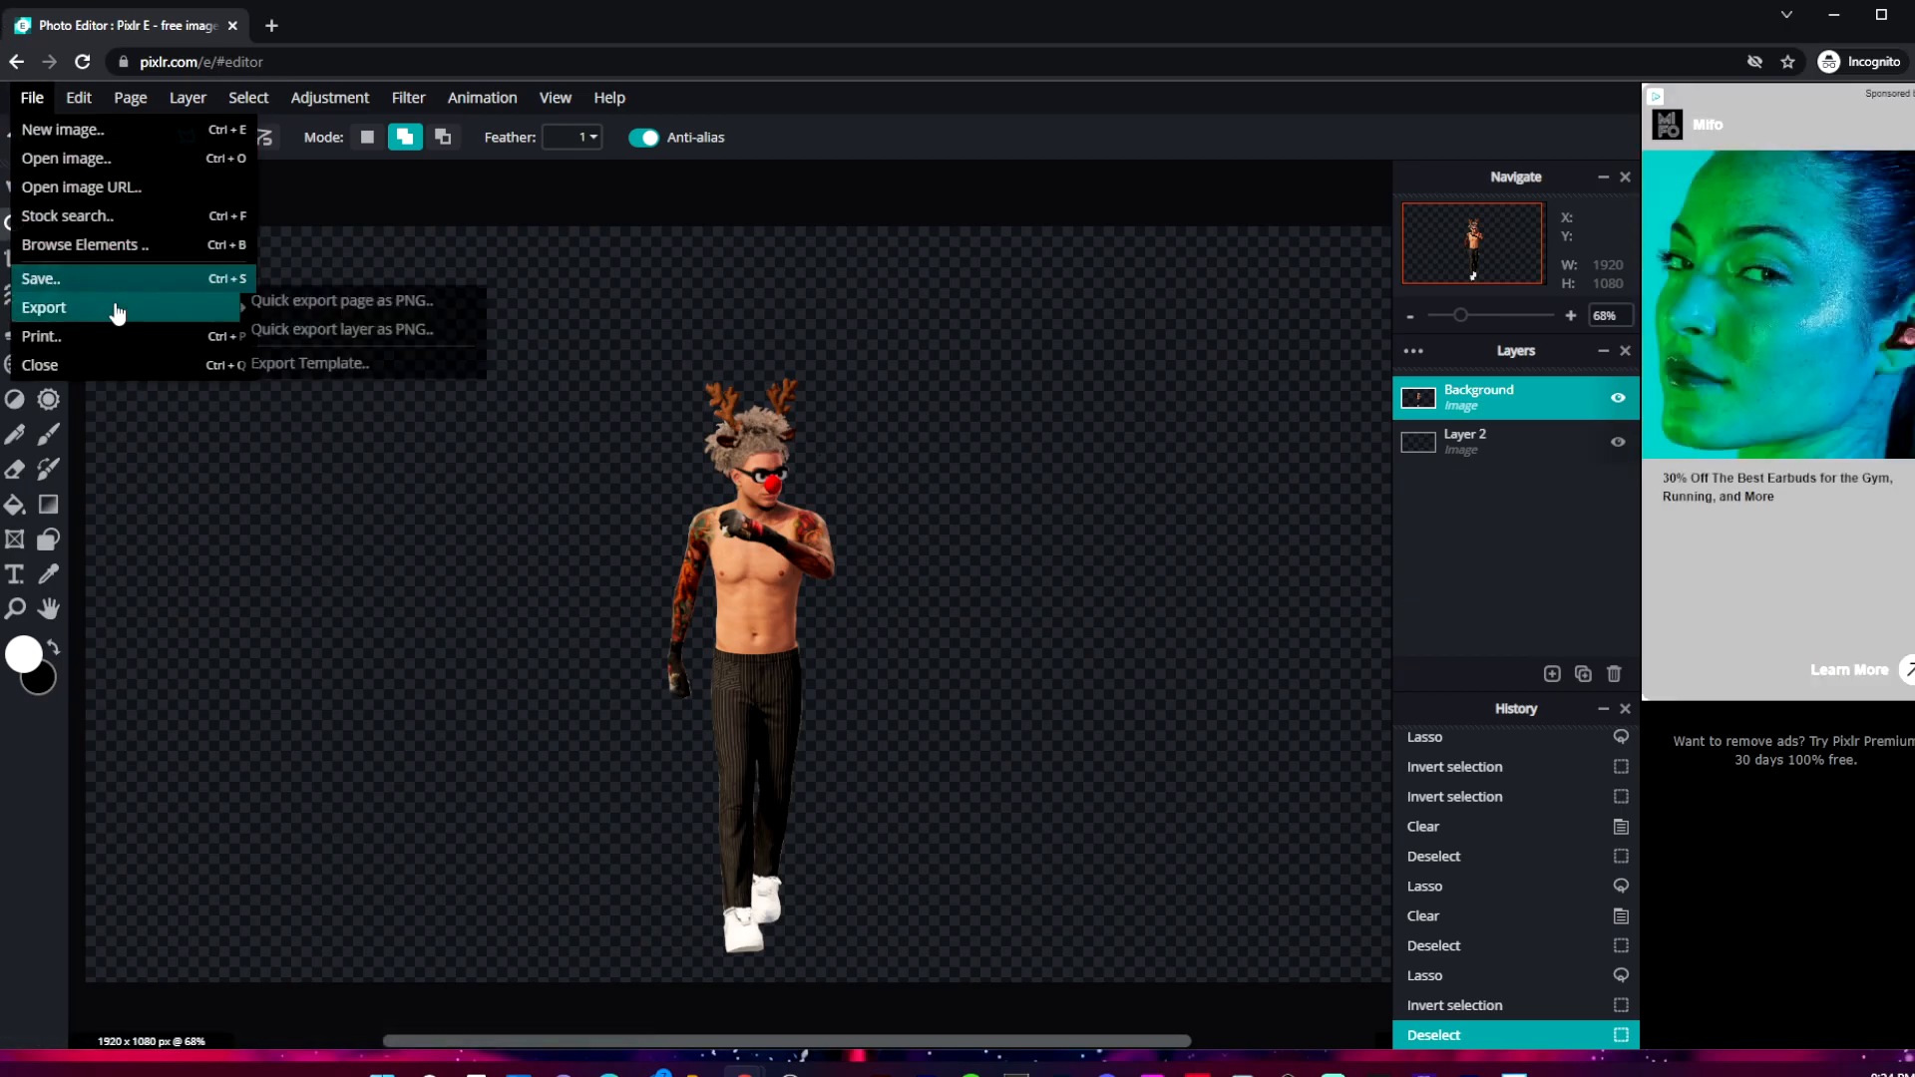
left_click(37, 110)
left_click(28, 109)
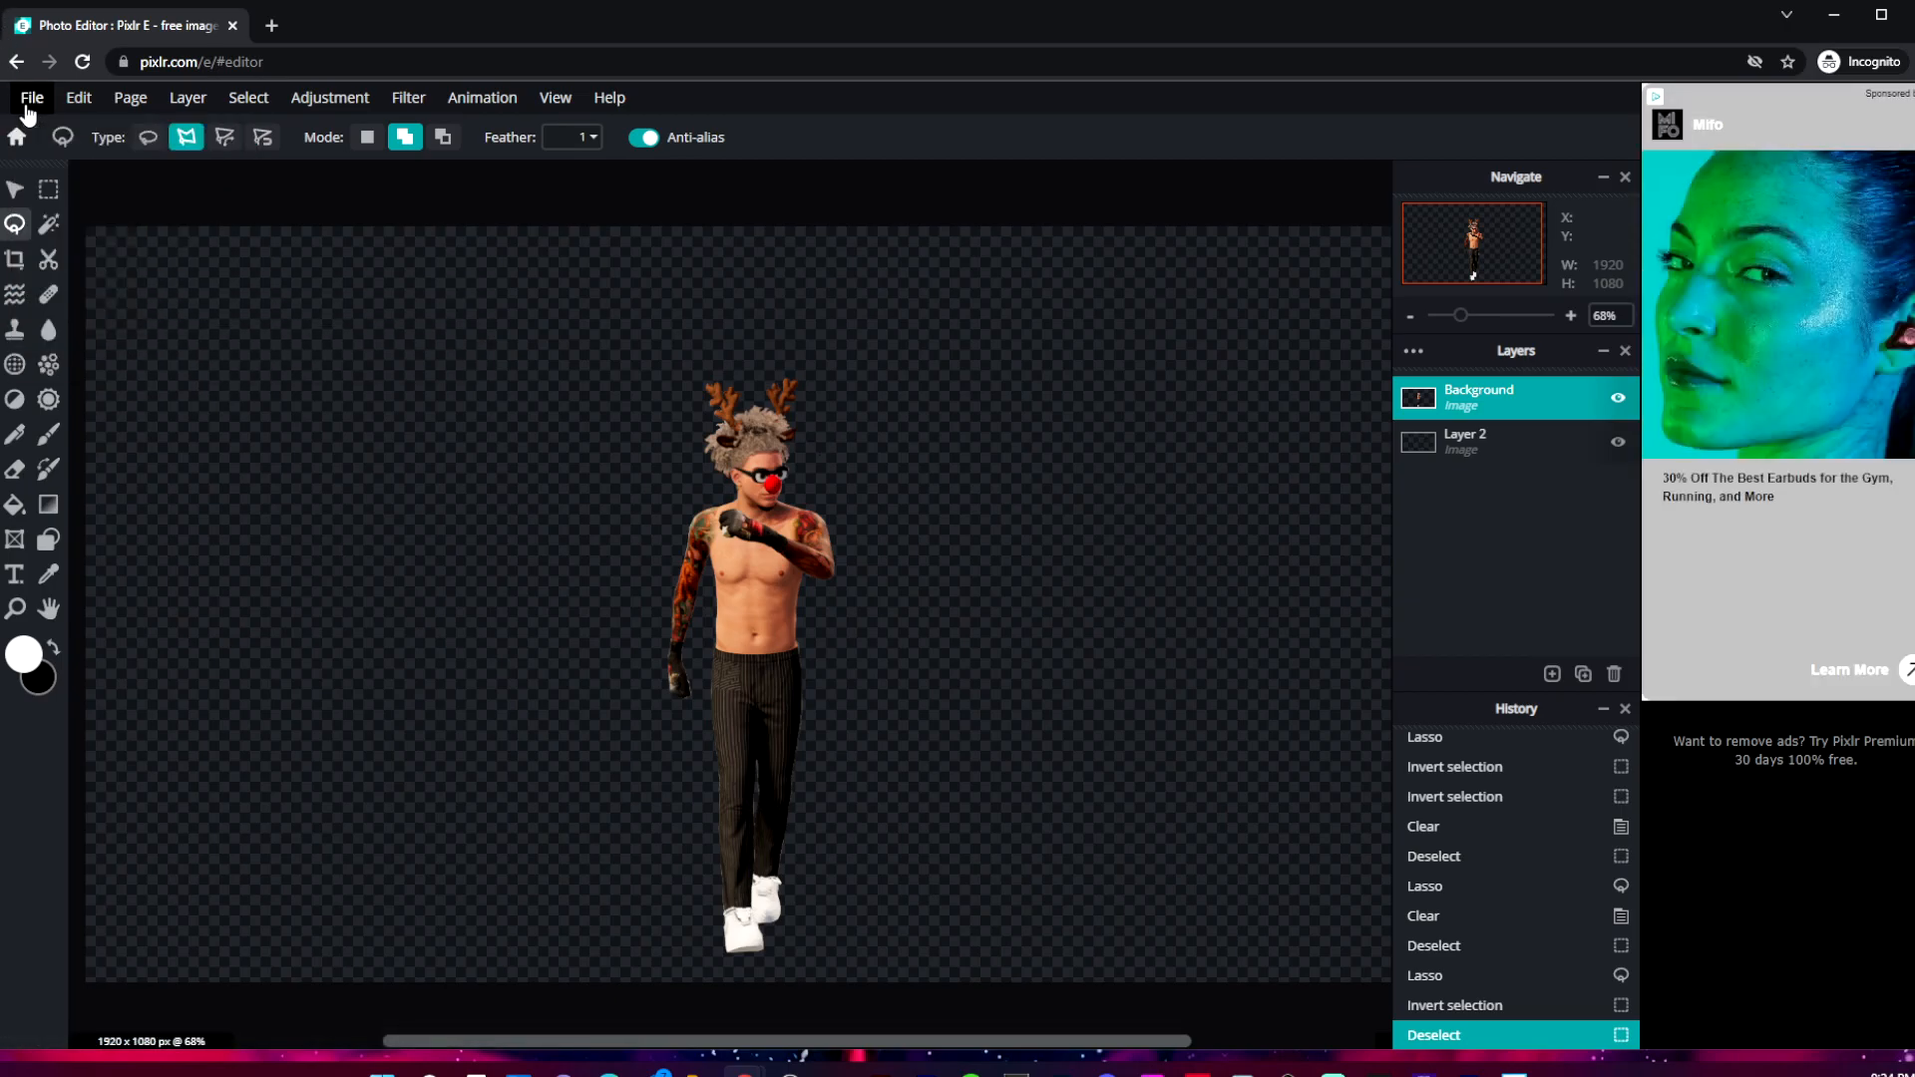
left_click(27, 110)
mouse_move(196, 312)
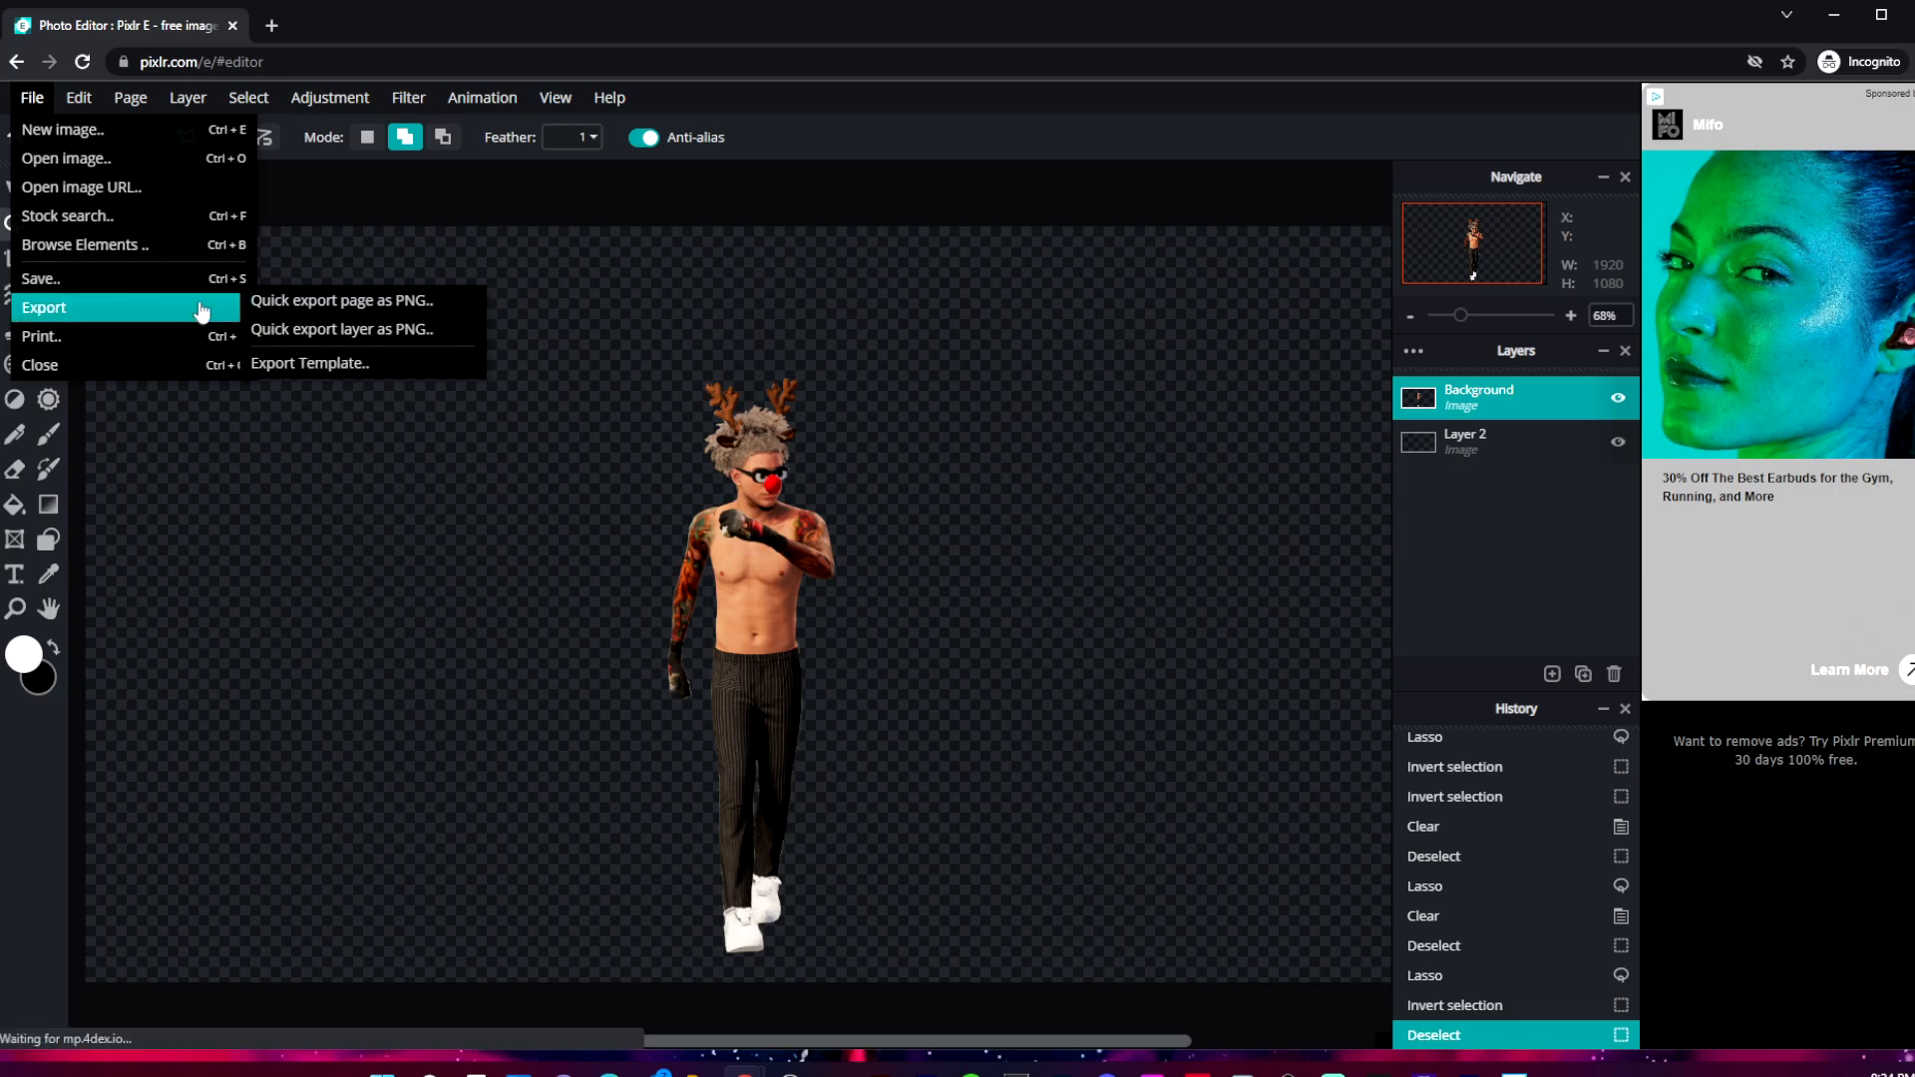
left_click(293, 309)
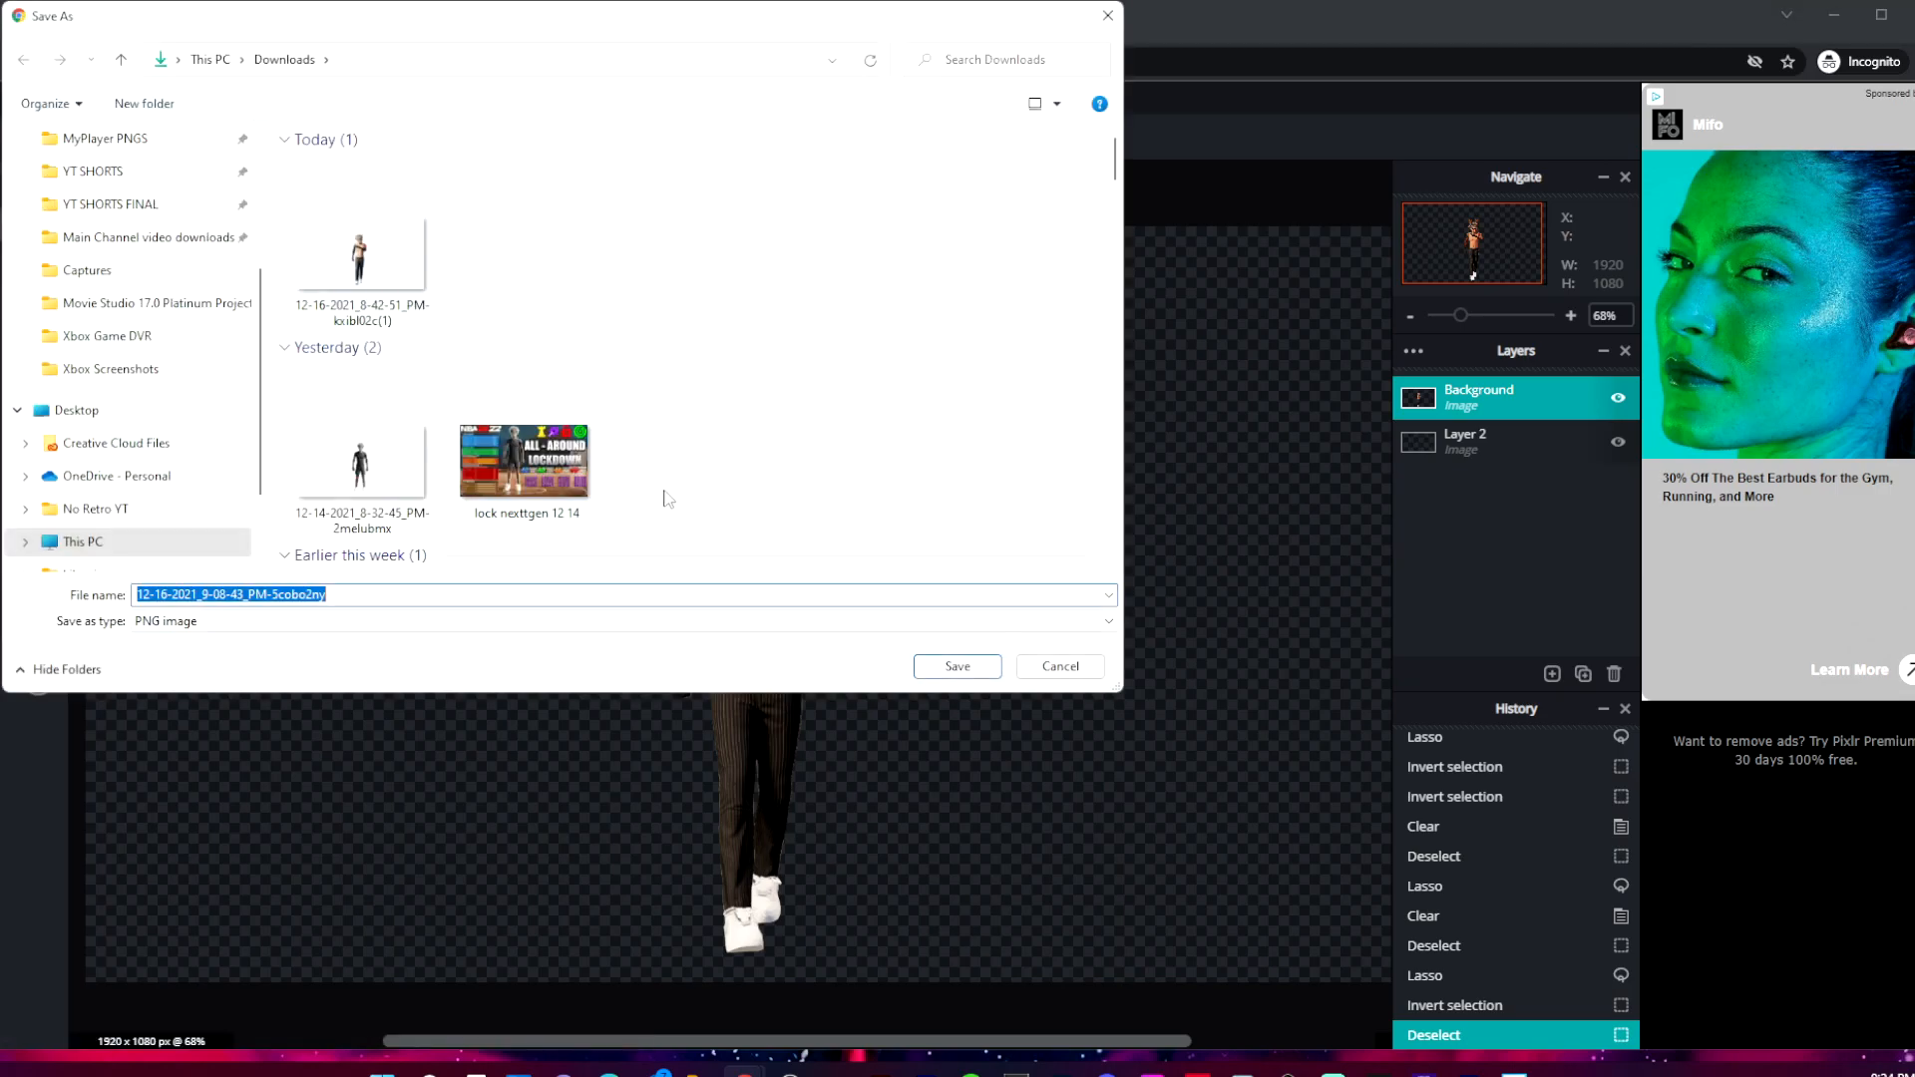
Save the export in the Downloads folder as a PNG image named youtube myplayer cut out.
scroll(157, 243, "up", 3)
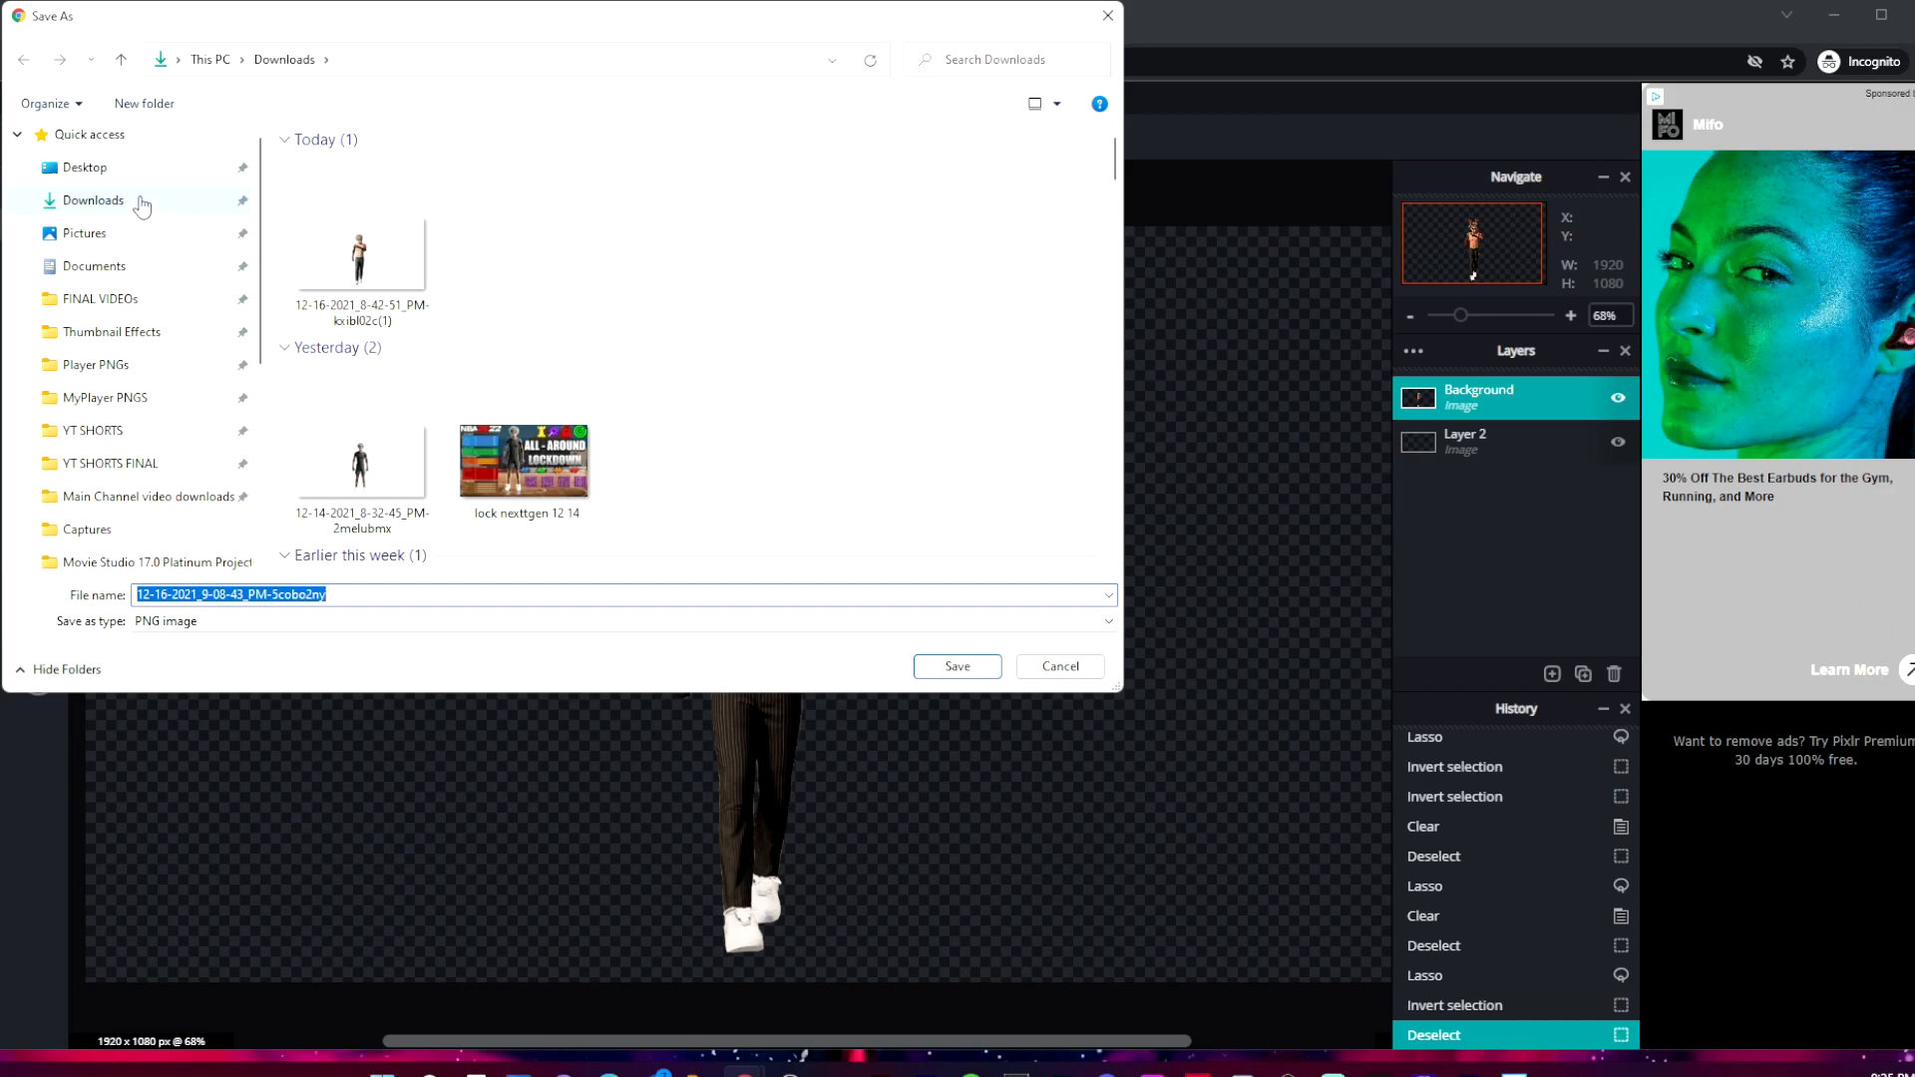
left_click(141, 202)
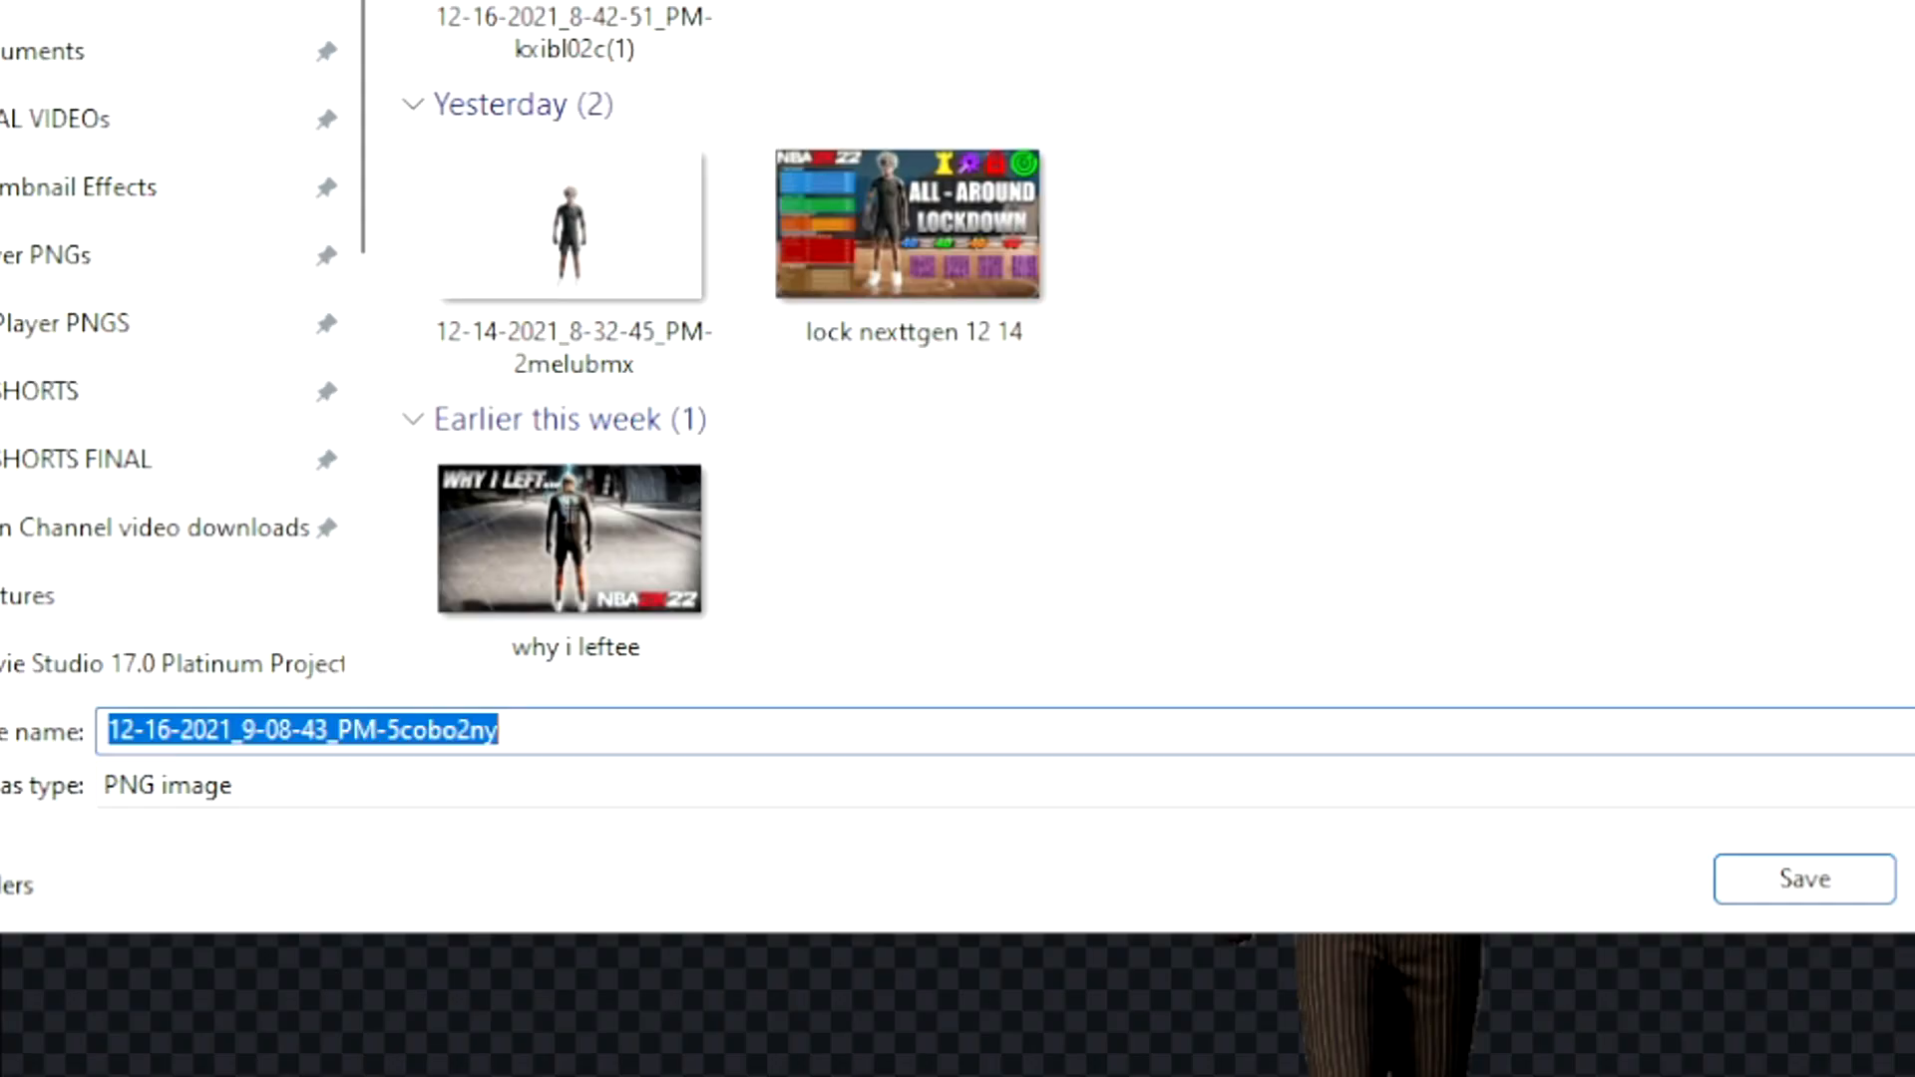
type("youtube myplayer")
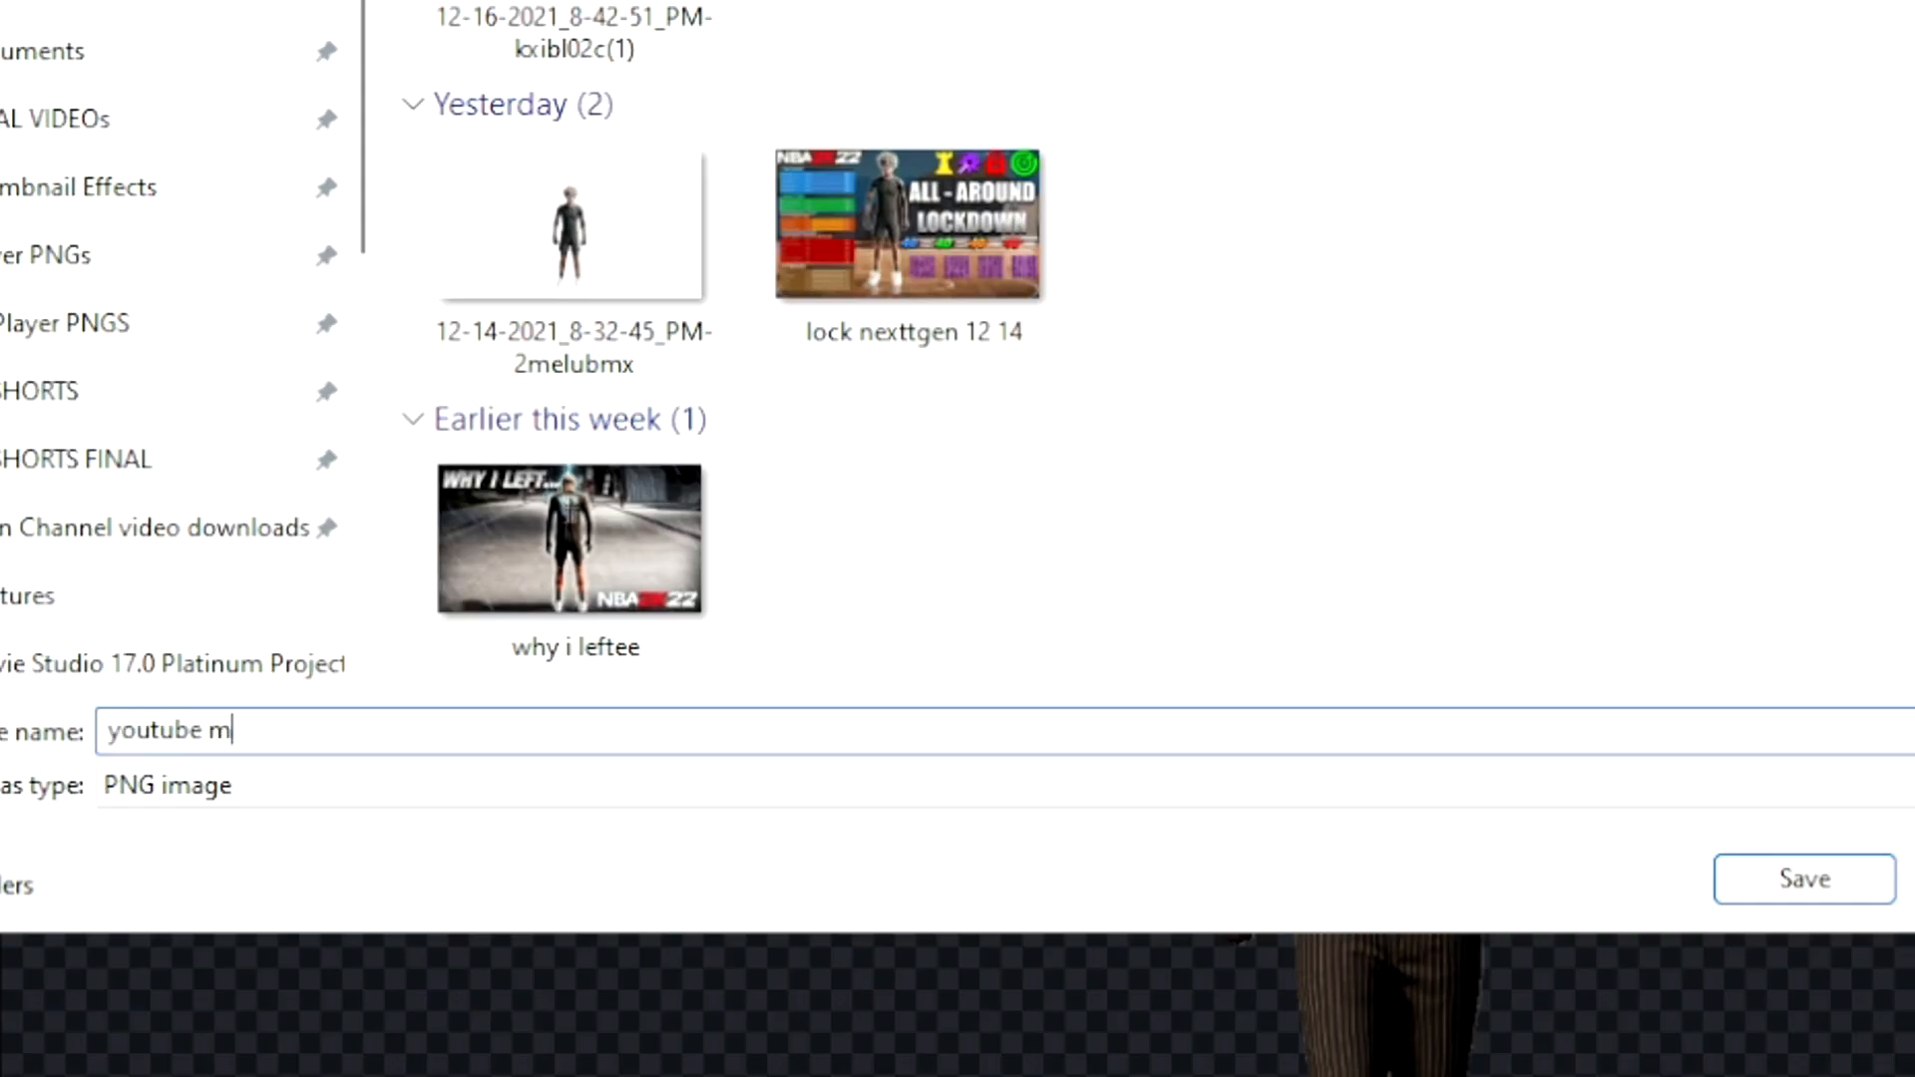
type(" cut out")
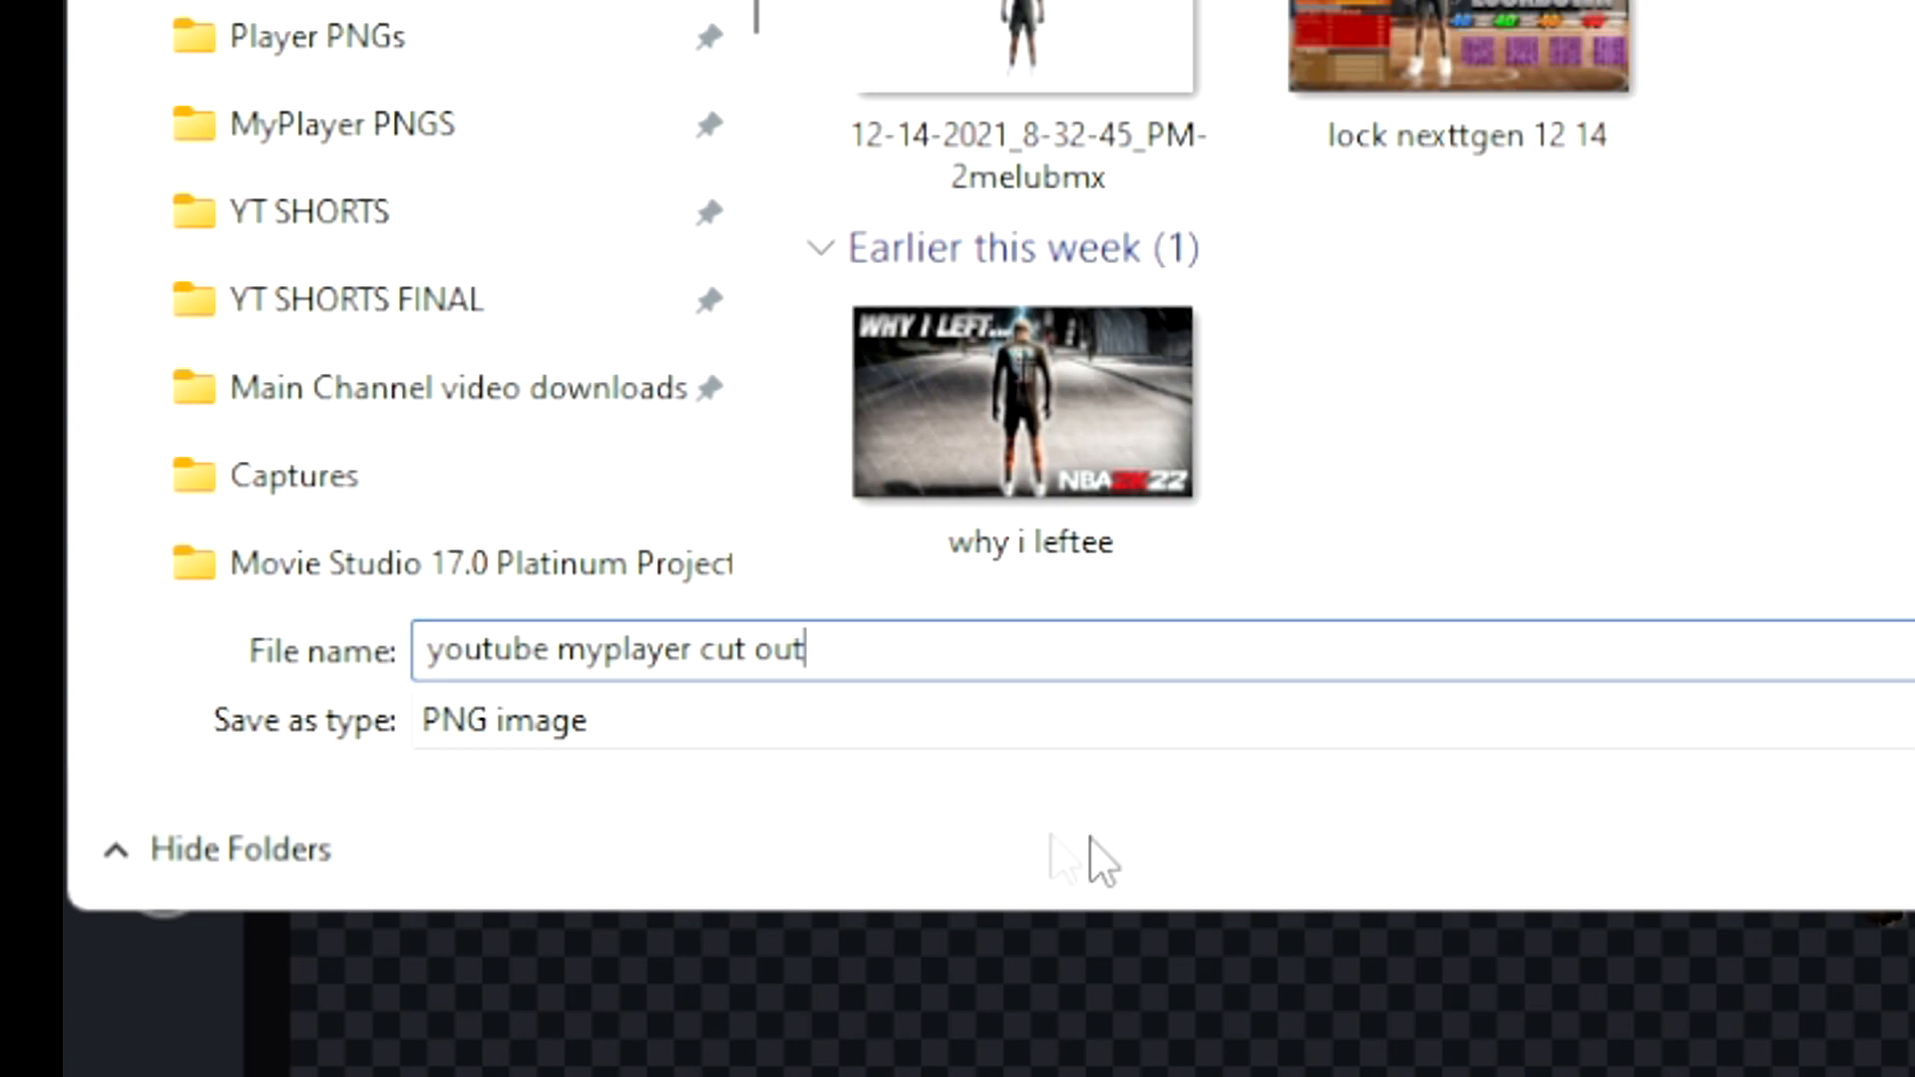
left_click(890, 729)
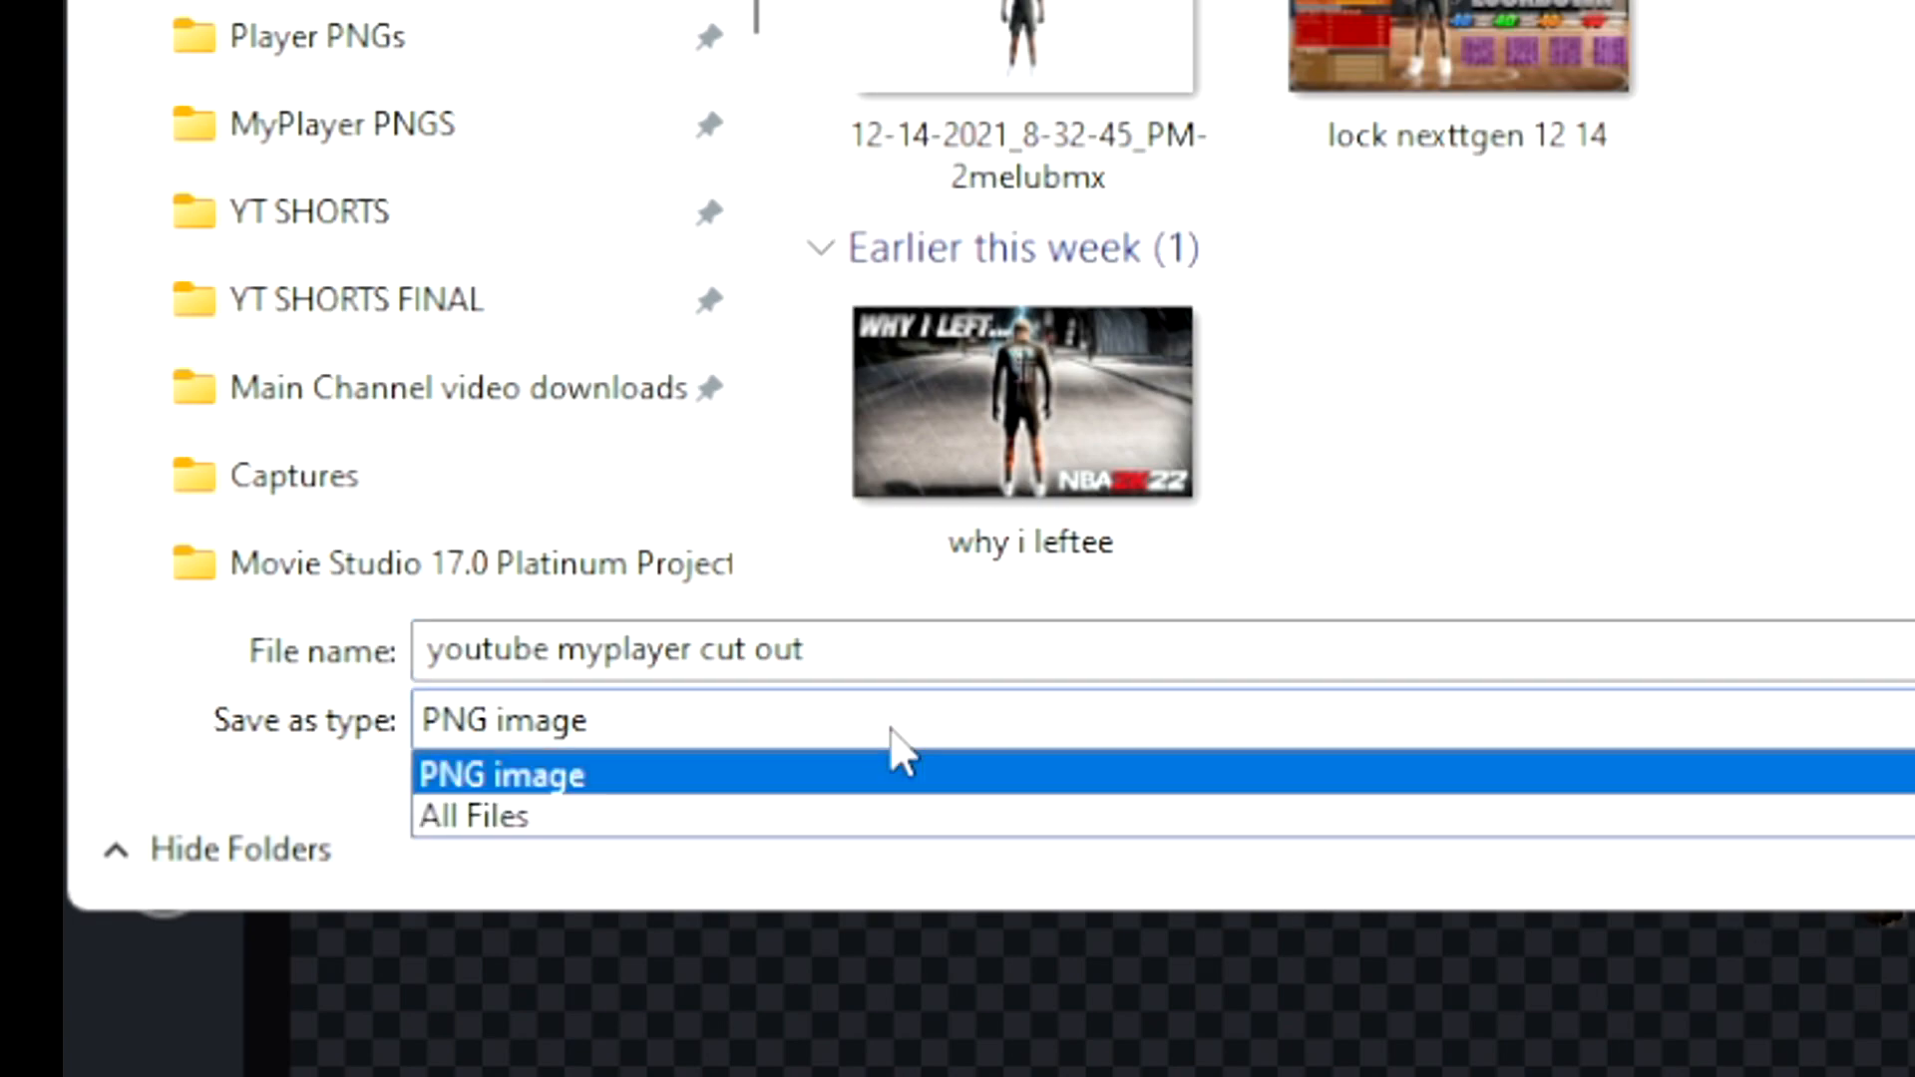
left_click(723, 776)
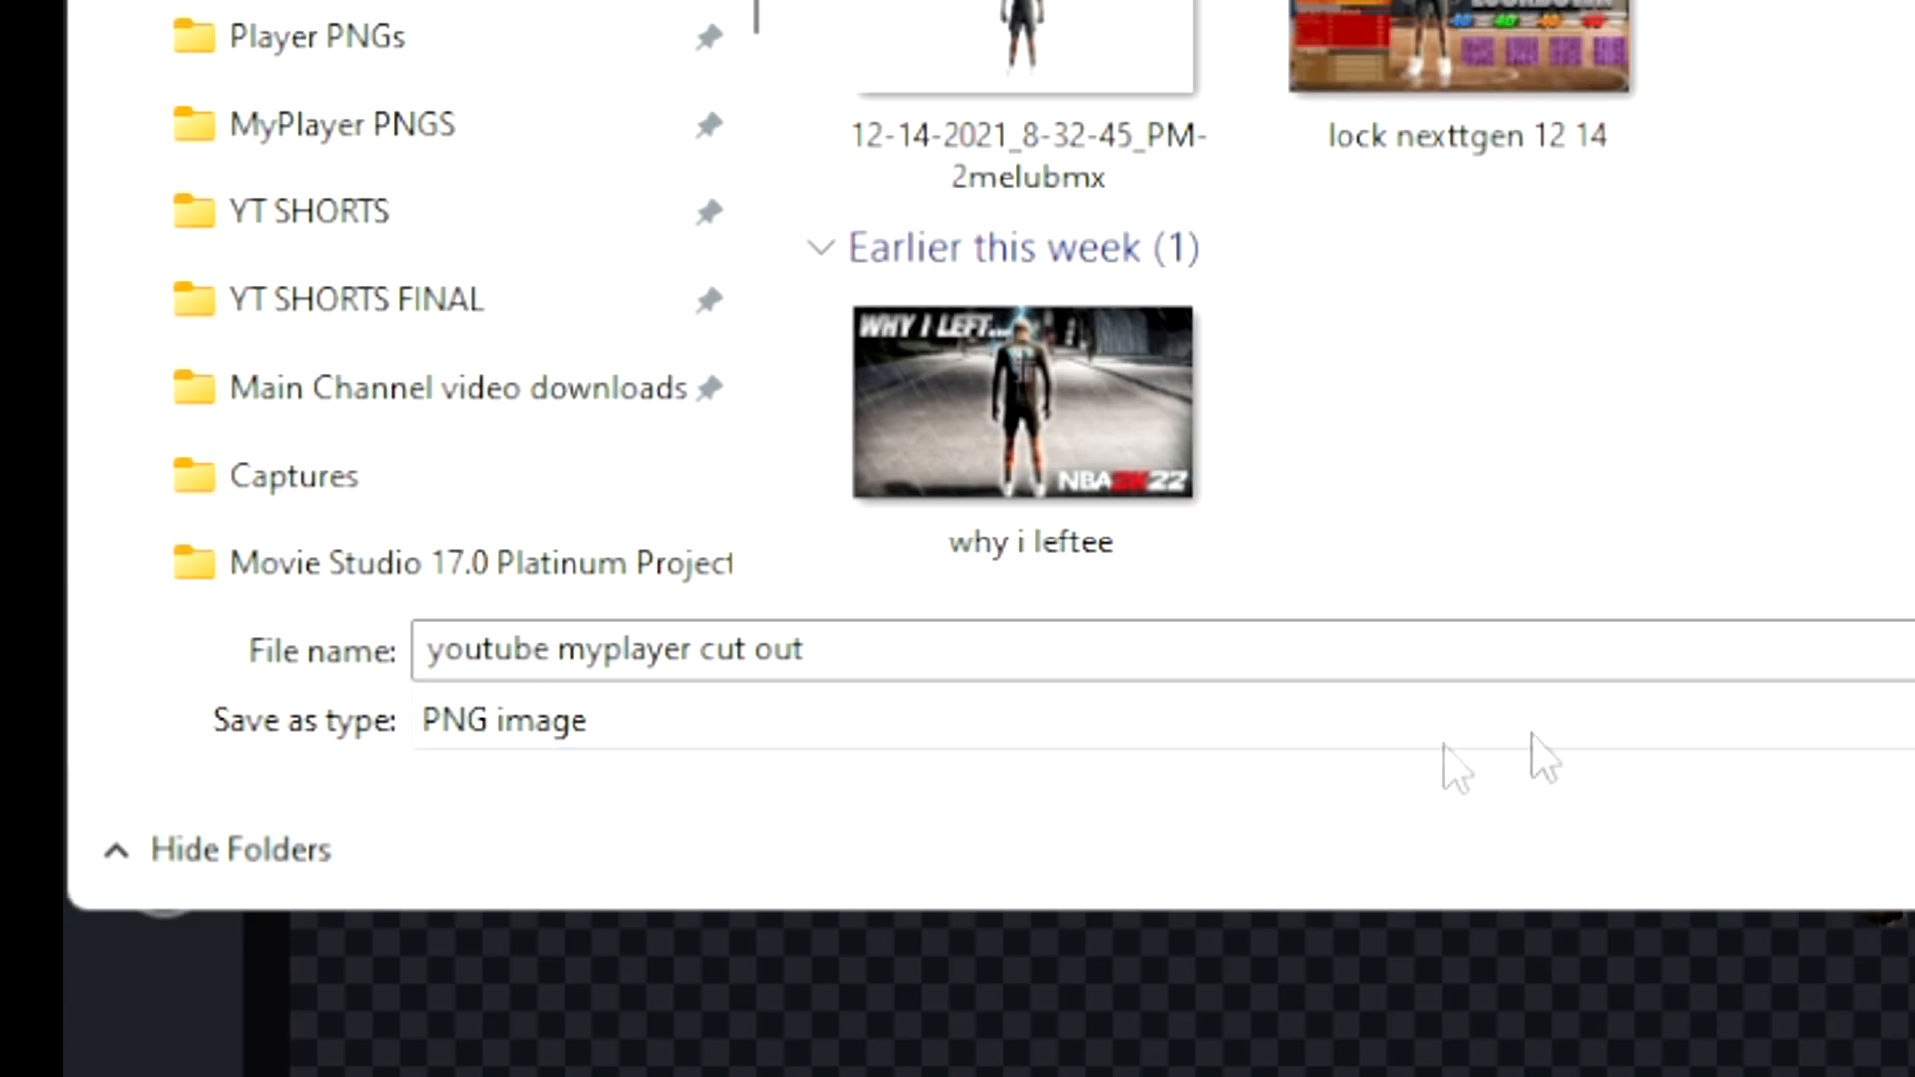
left_click(957, 666)
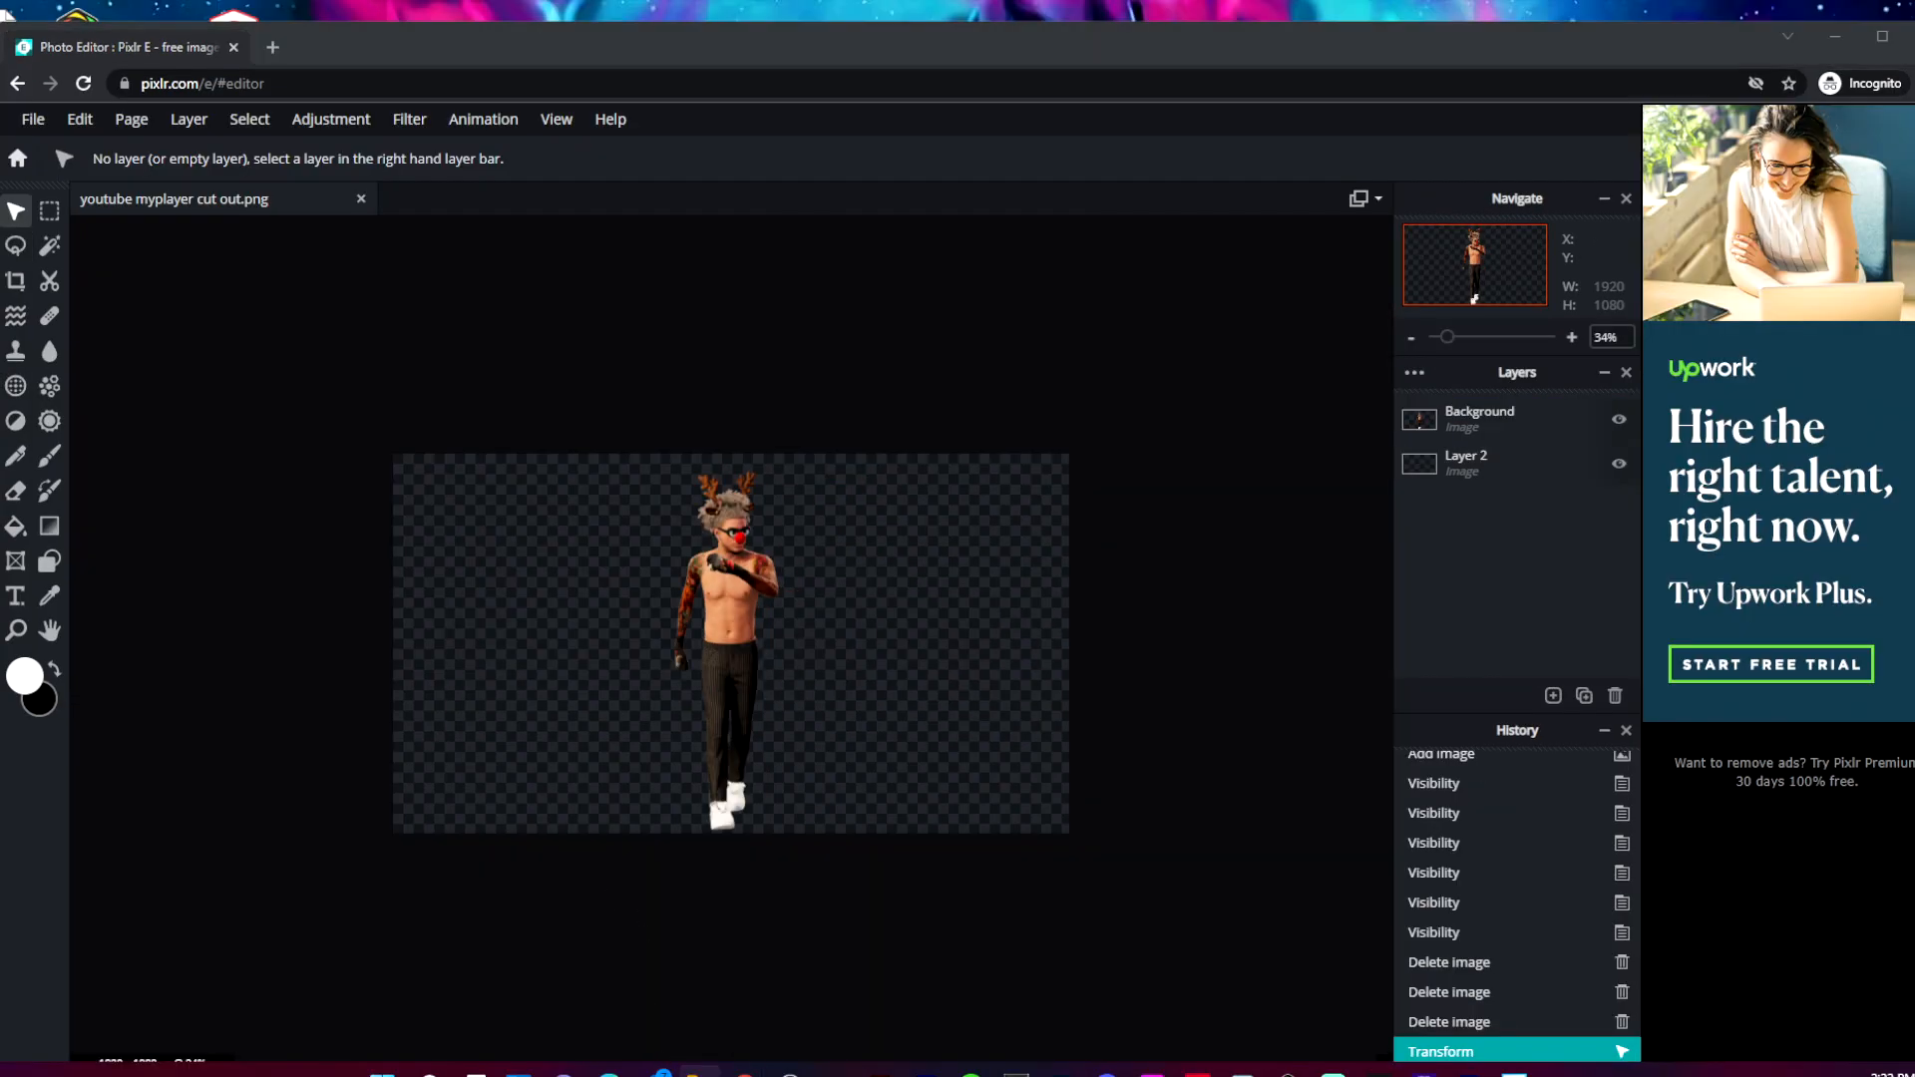
Switch to File Explorer and check the exported youtube myplayer cut out file in the Downloads folder.
left_click(699, 1072)
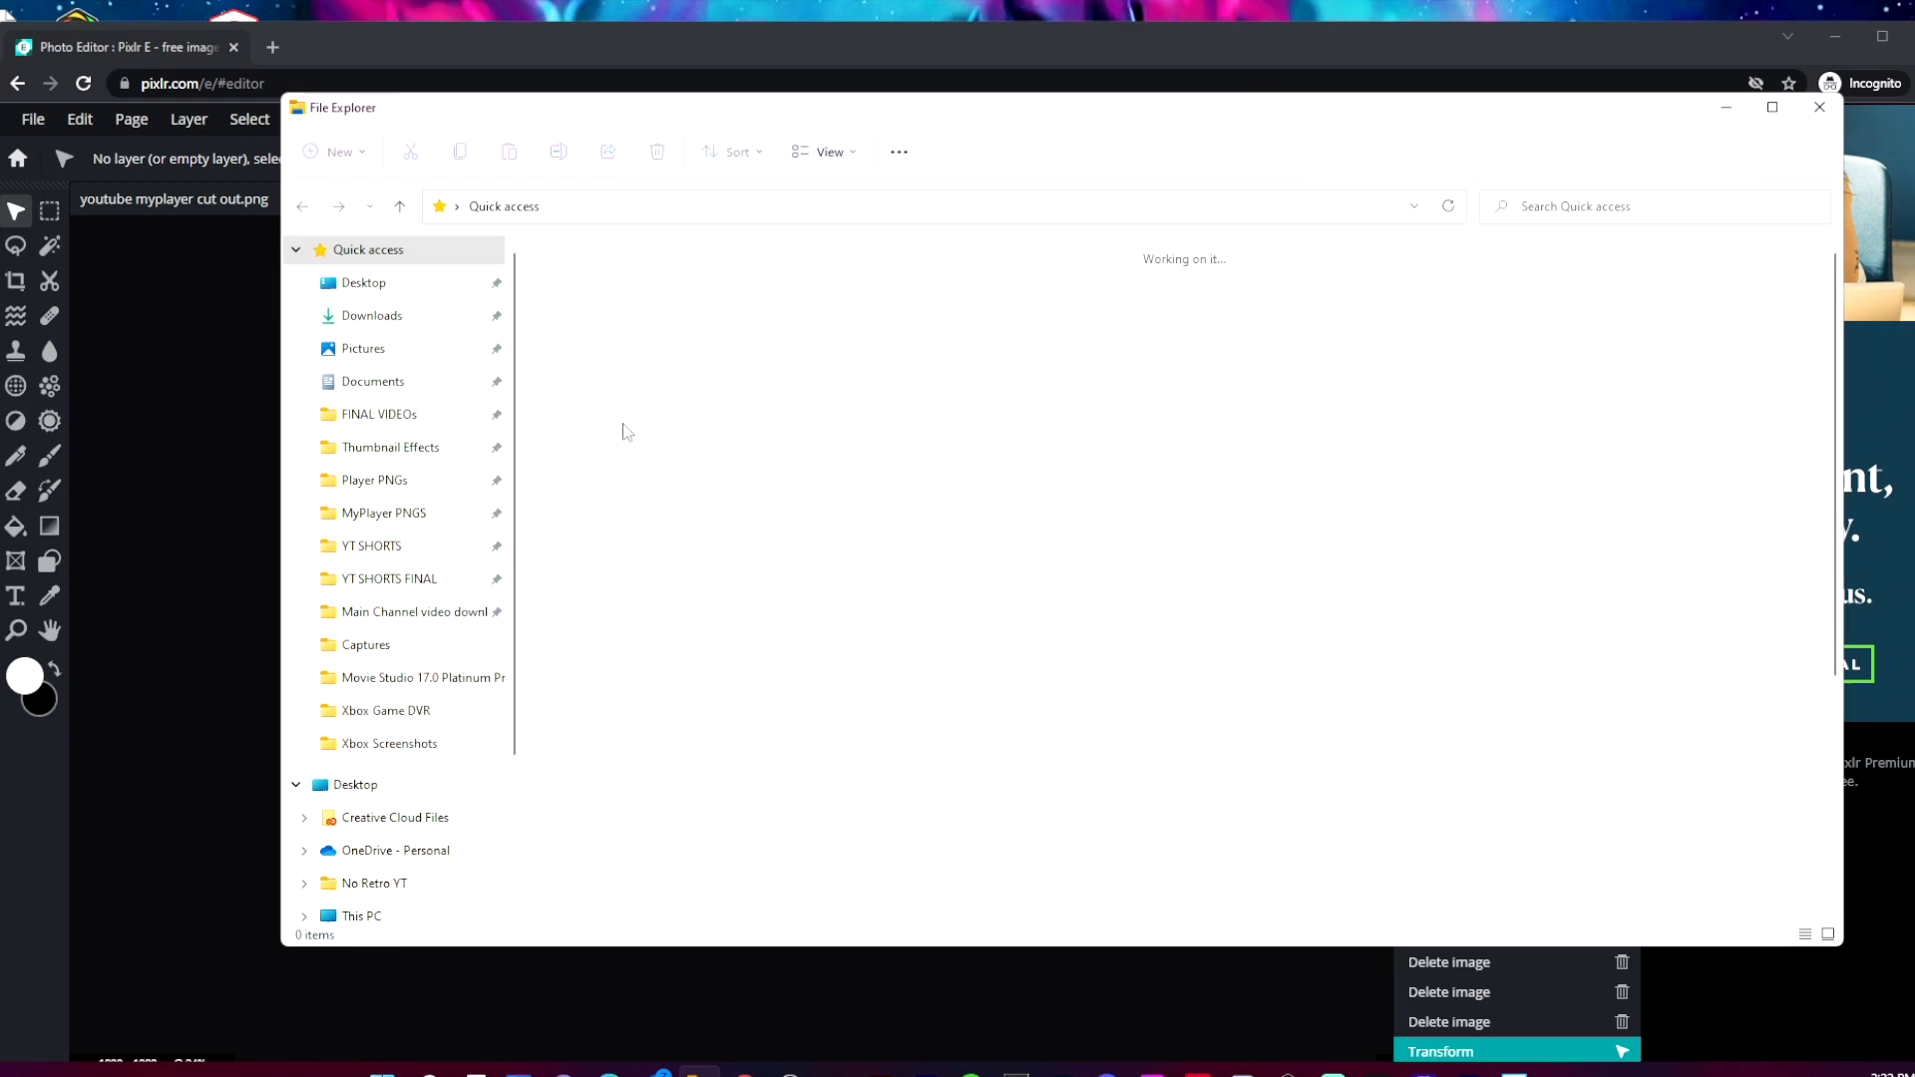
left_click(372, 316)
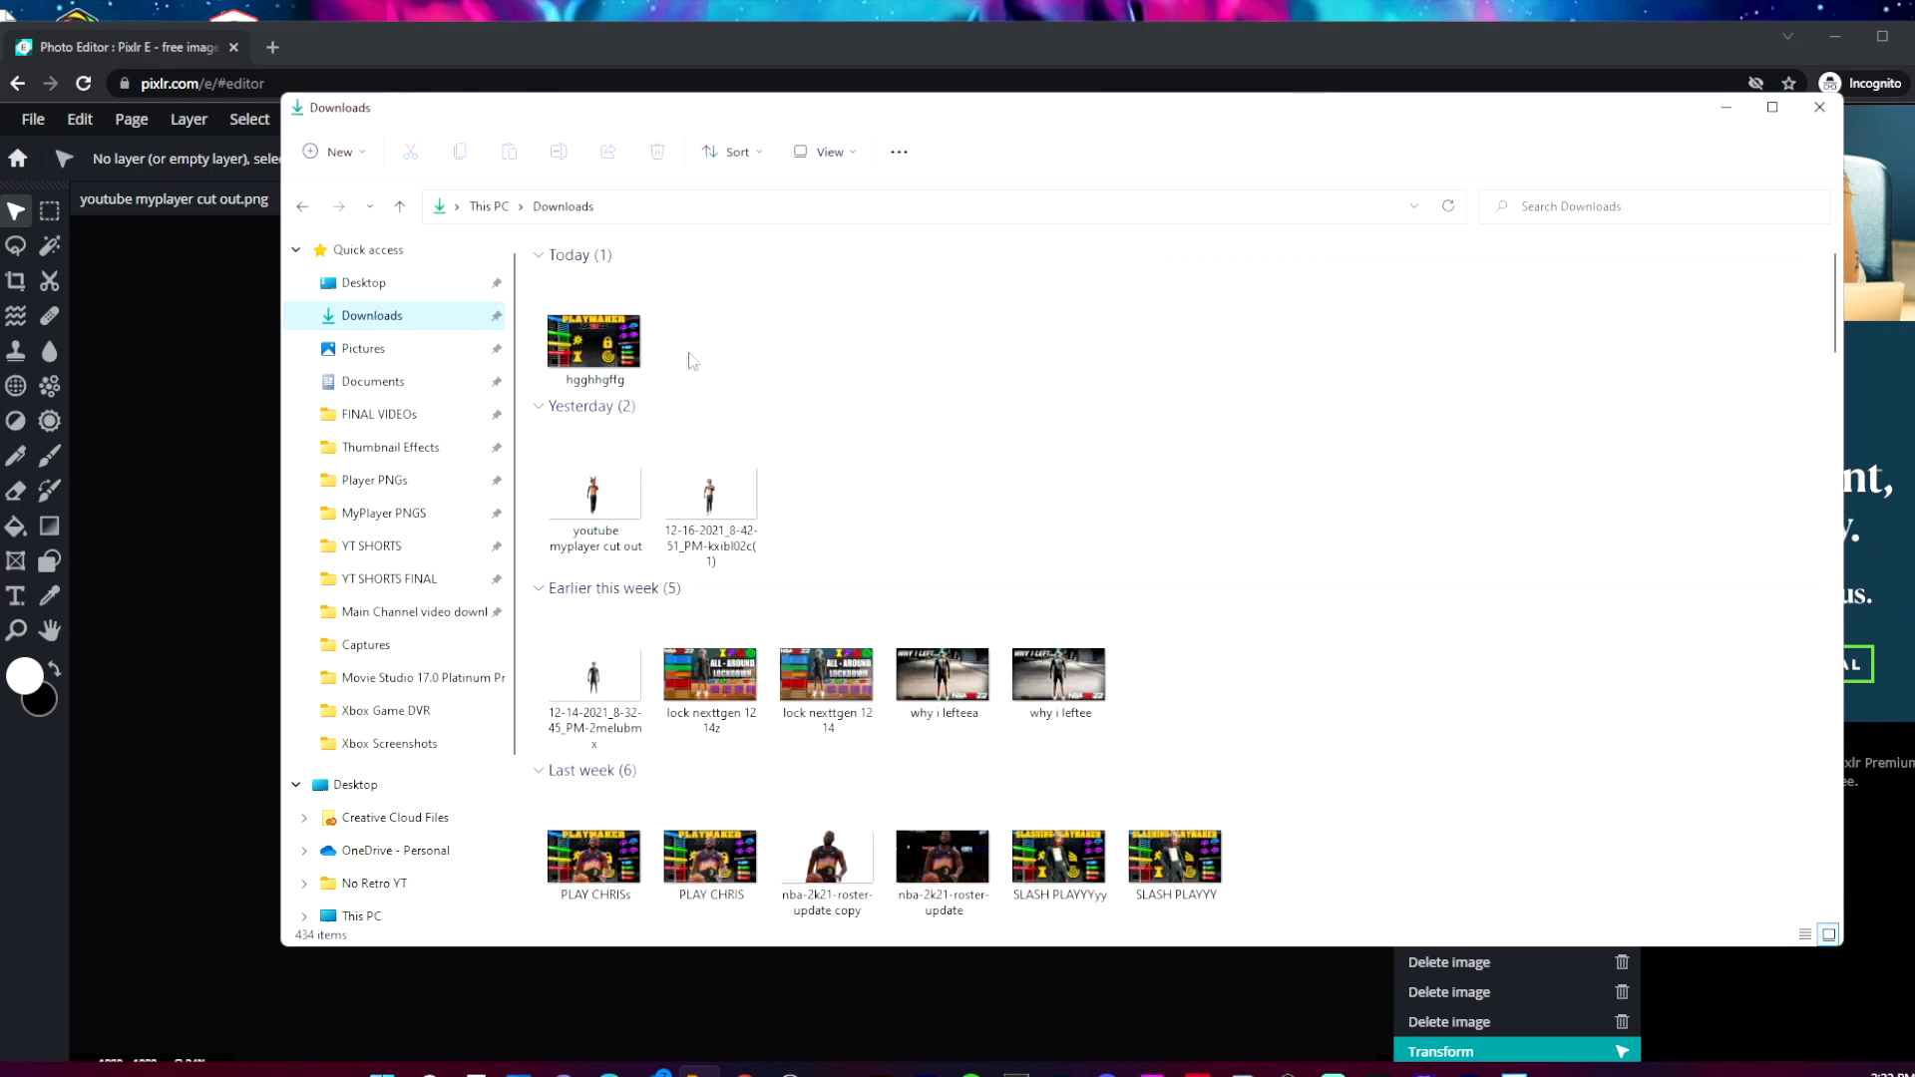
left_click(643, 538)
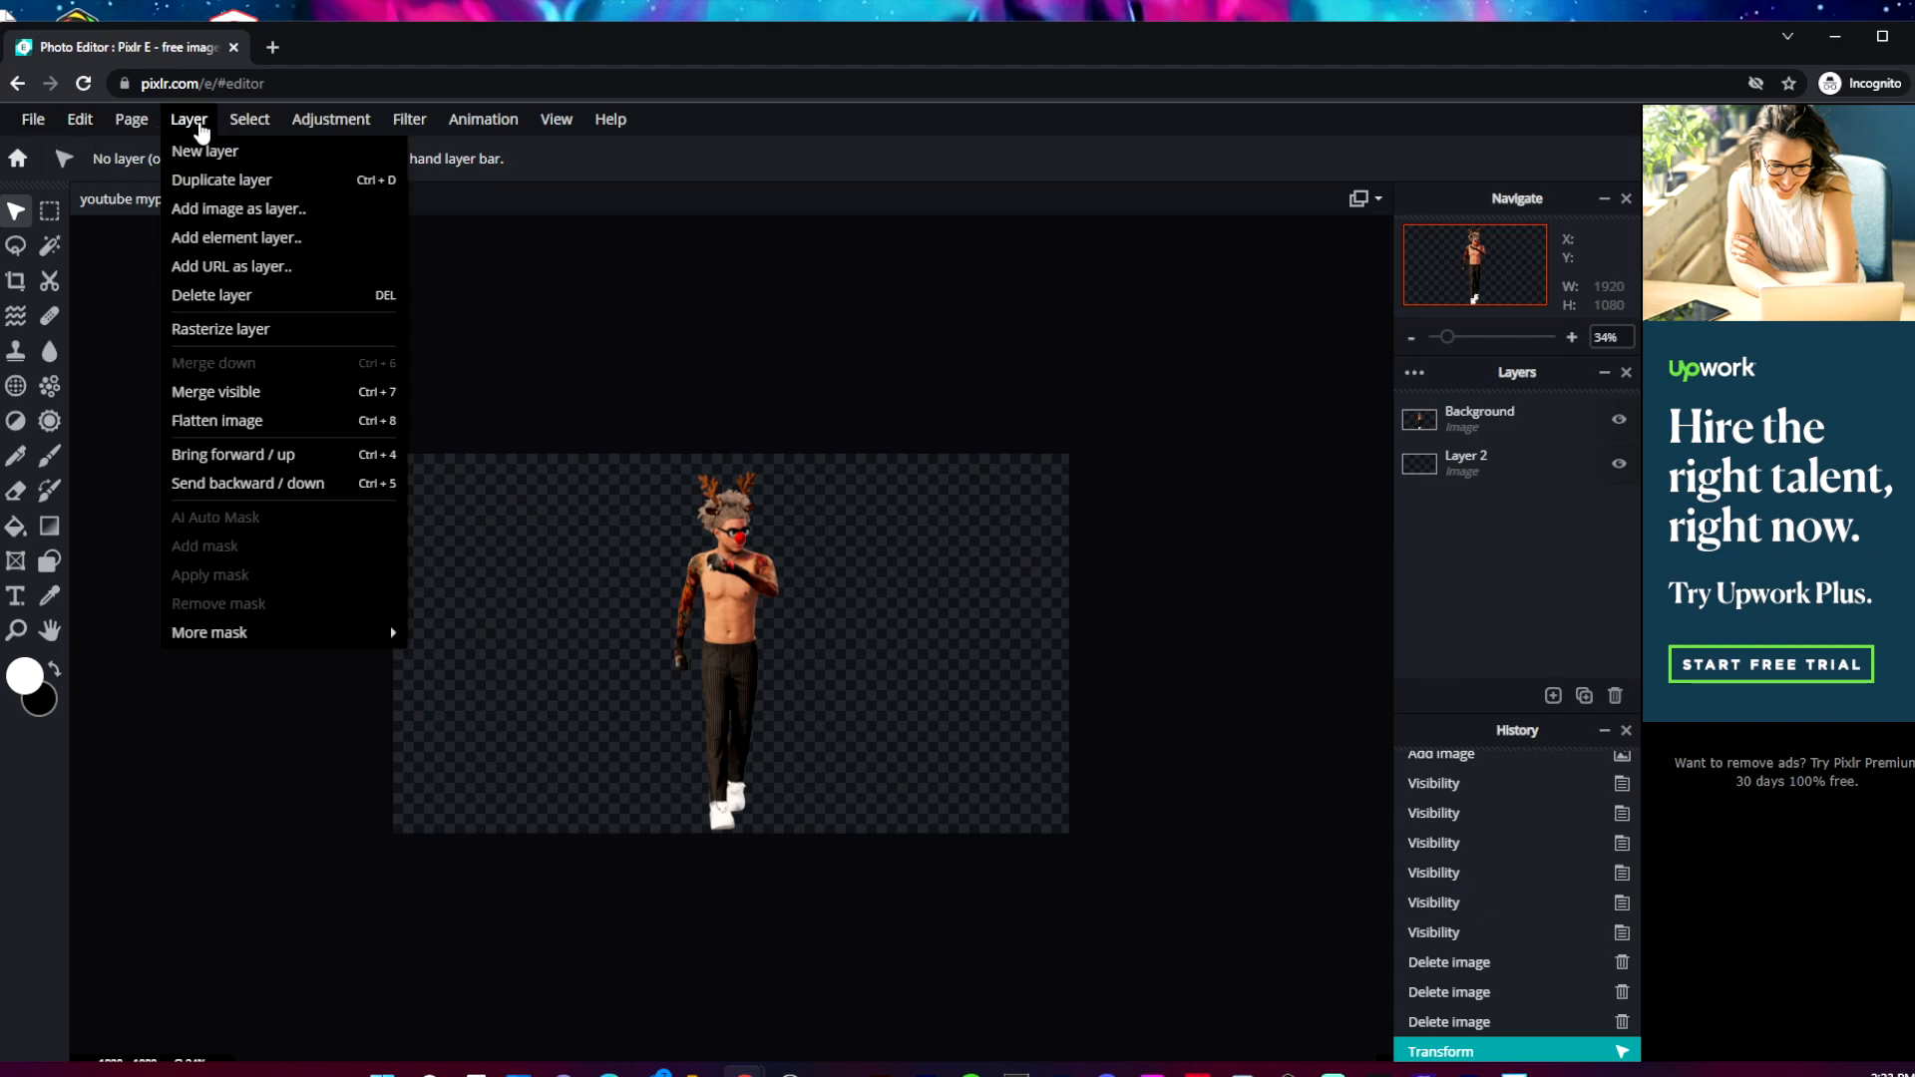
Hide the Background layer and add jaaaa.png from the Player PNGs folder as an image layer.
left_click(1630, 432)
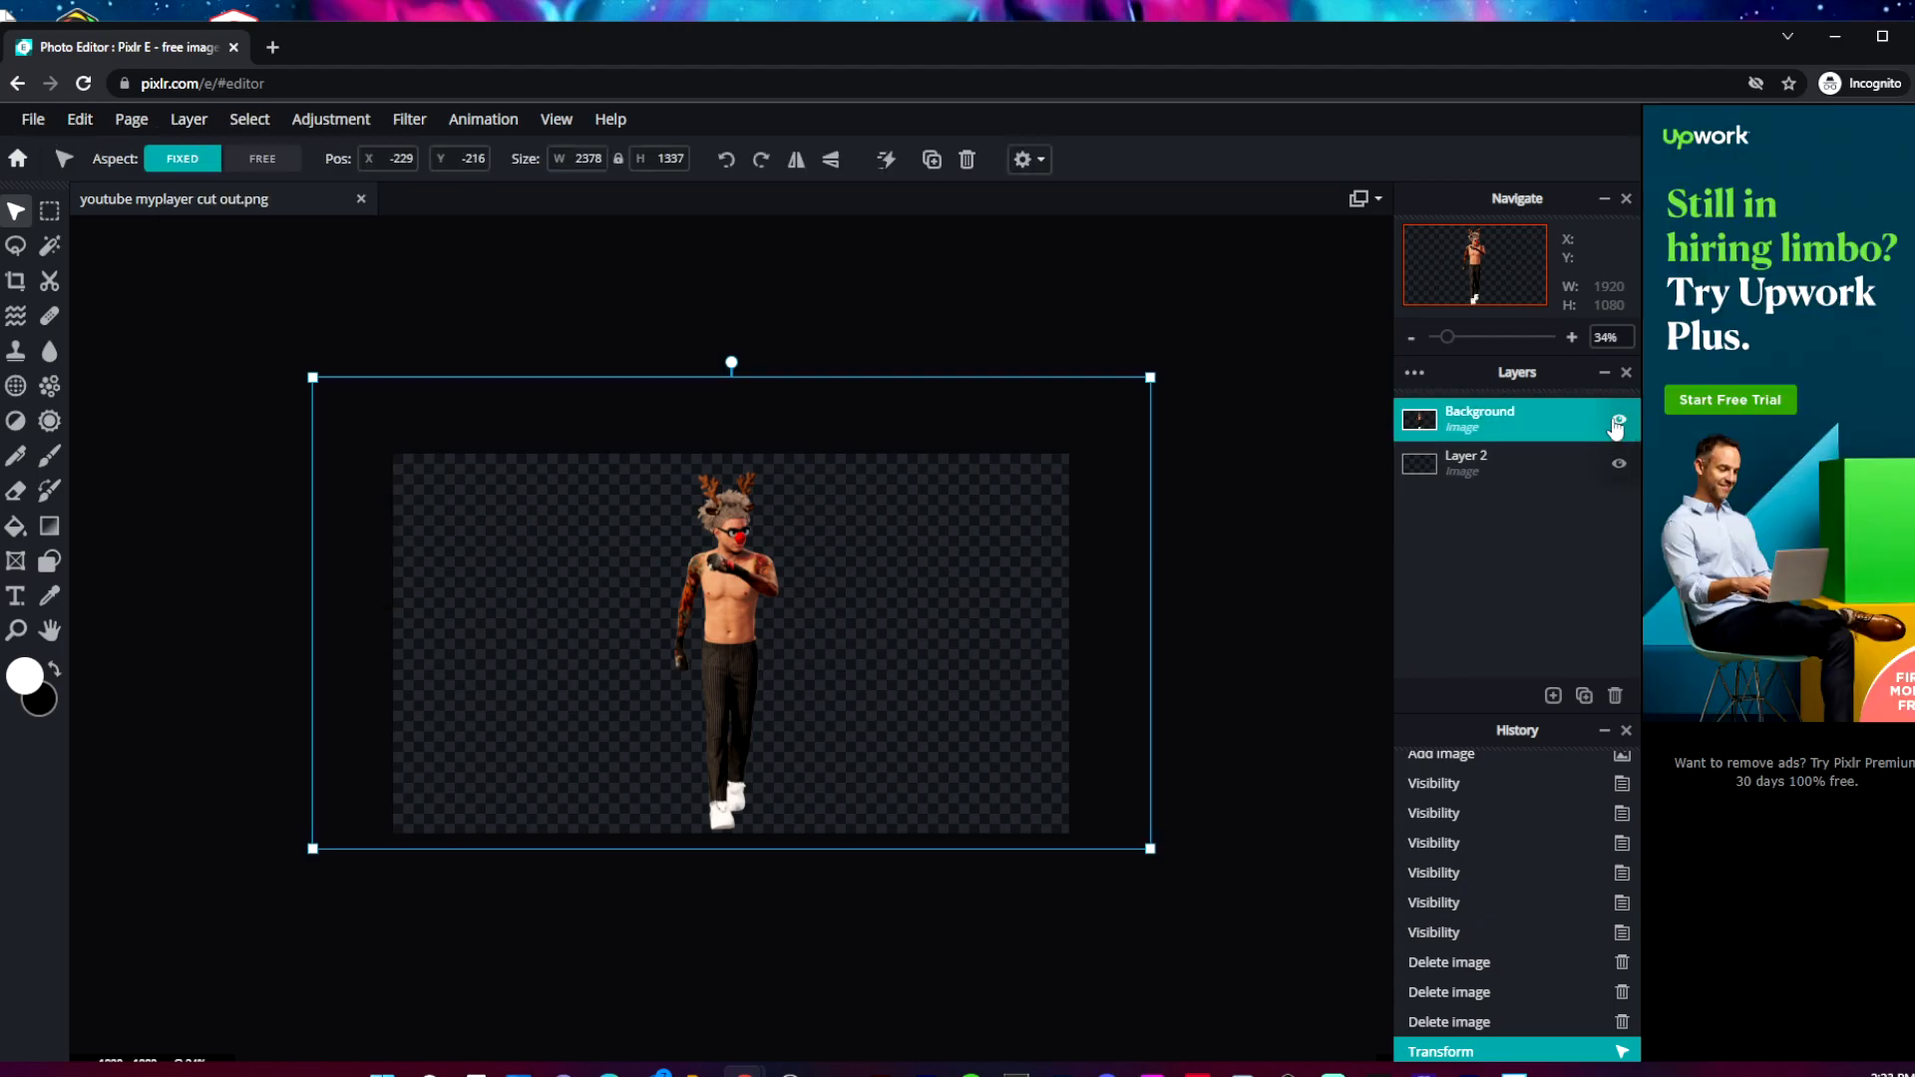
left_click(1619, 420)
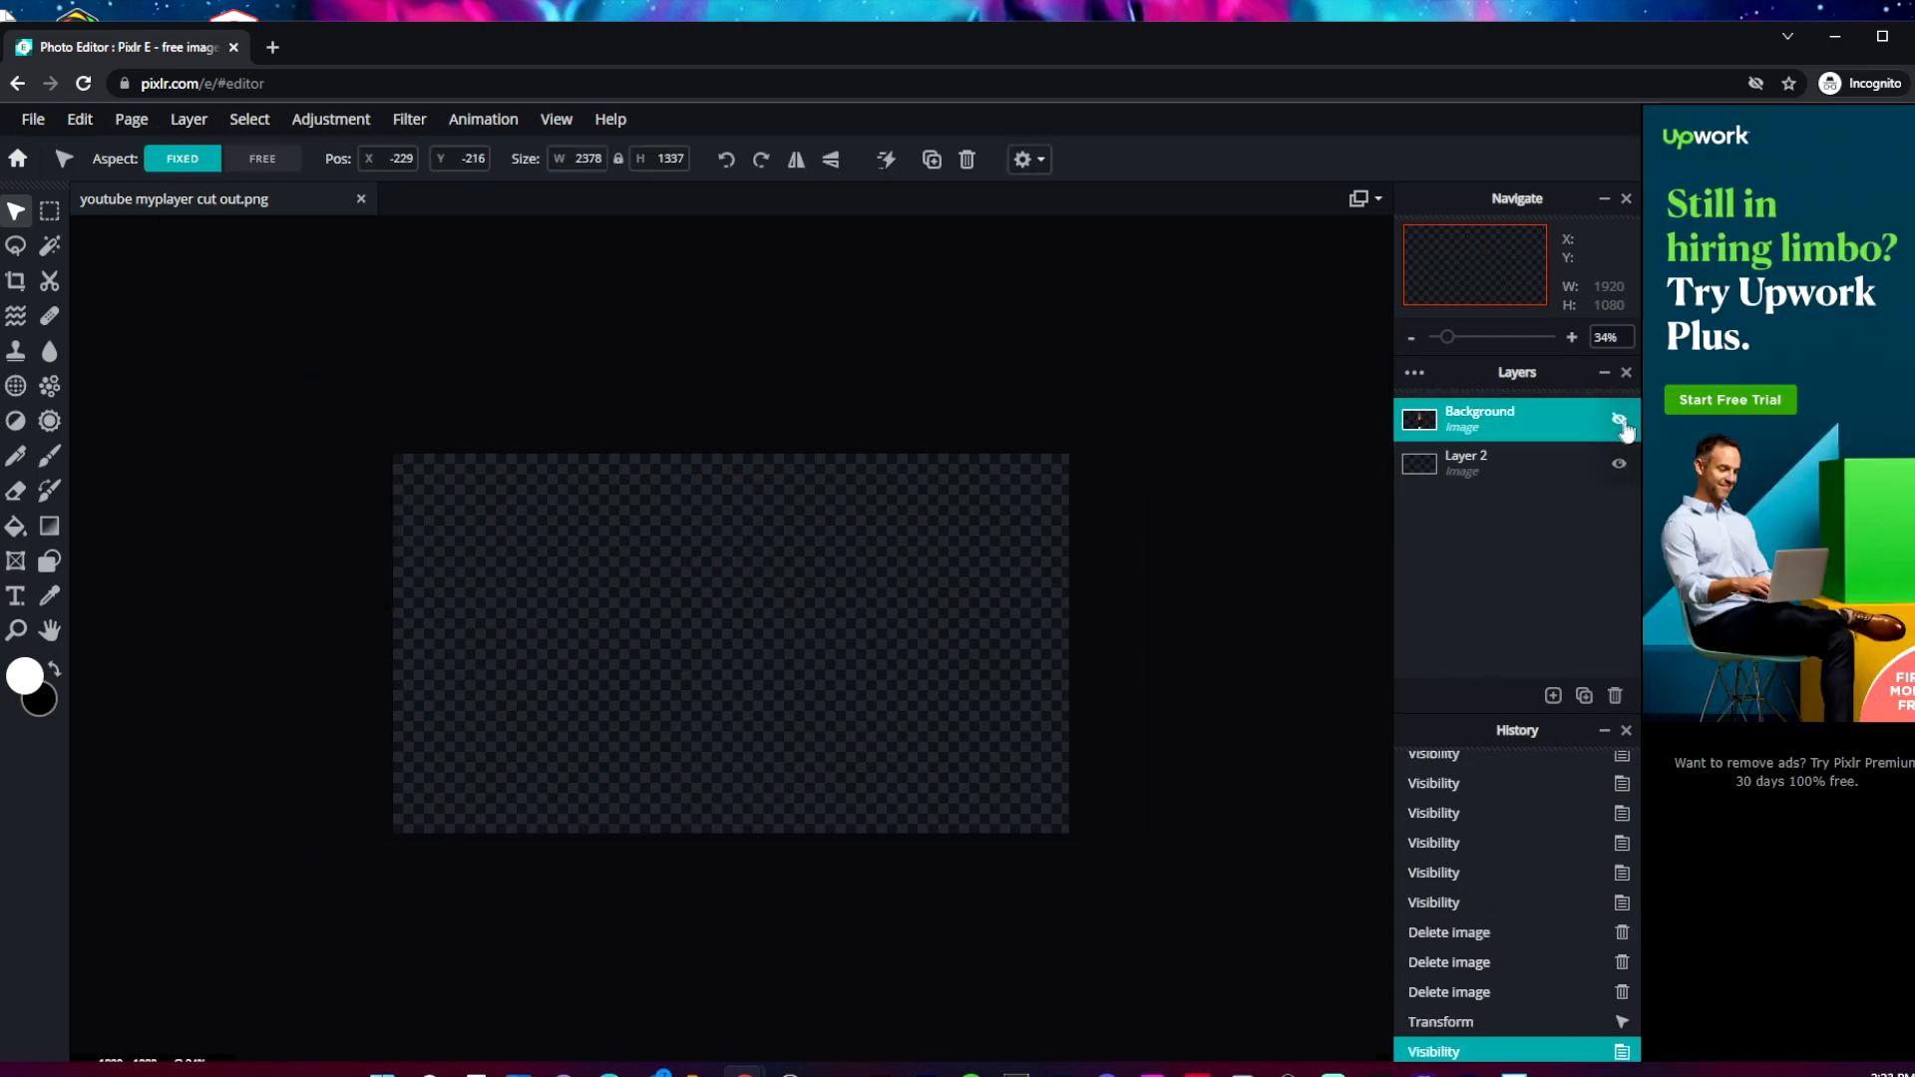
left_click(190, 119)
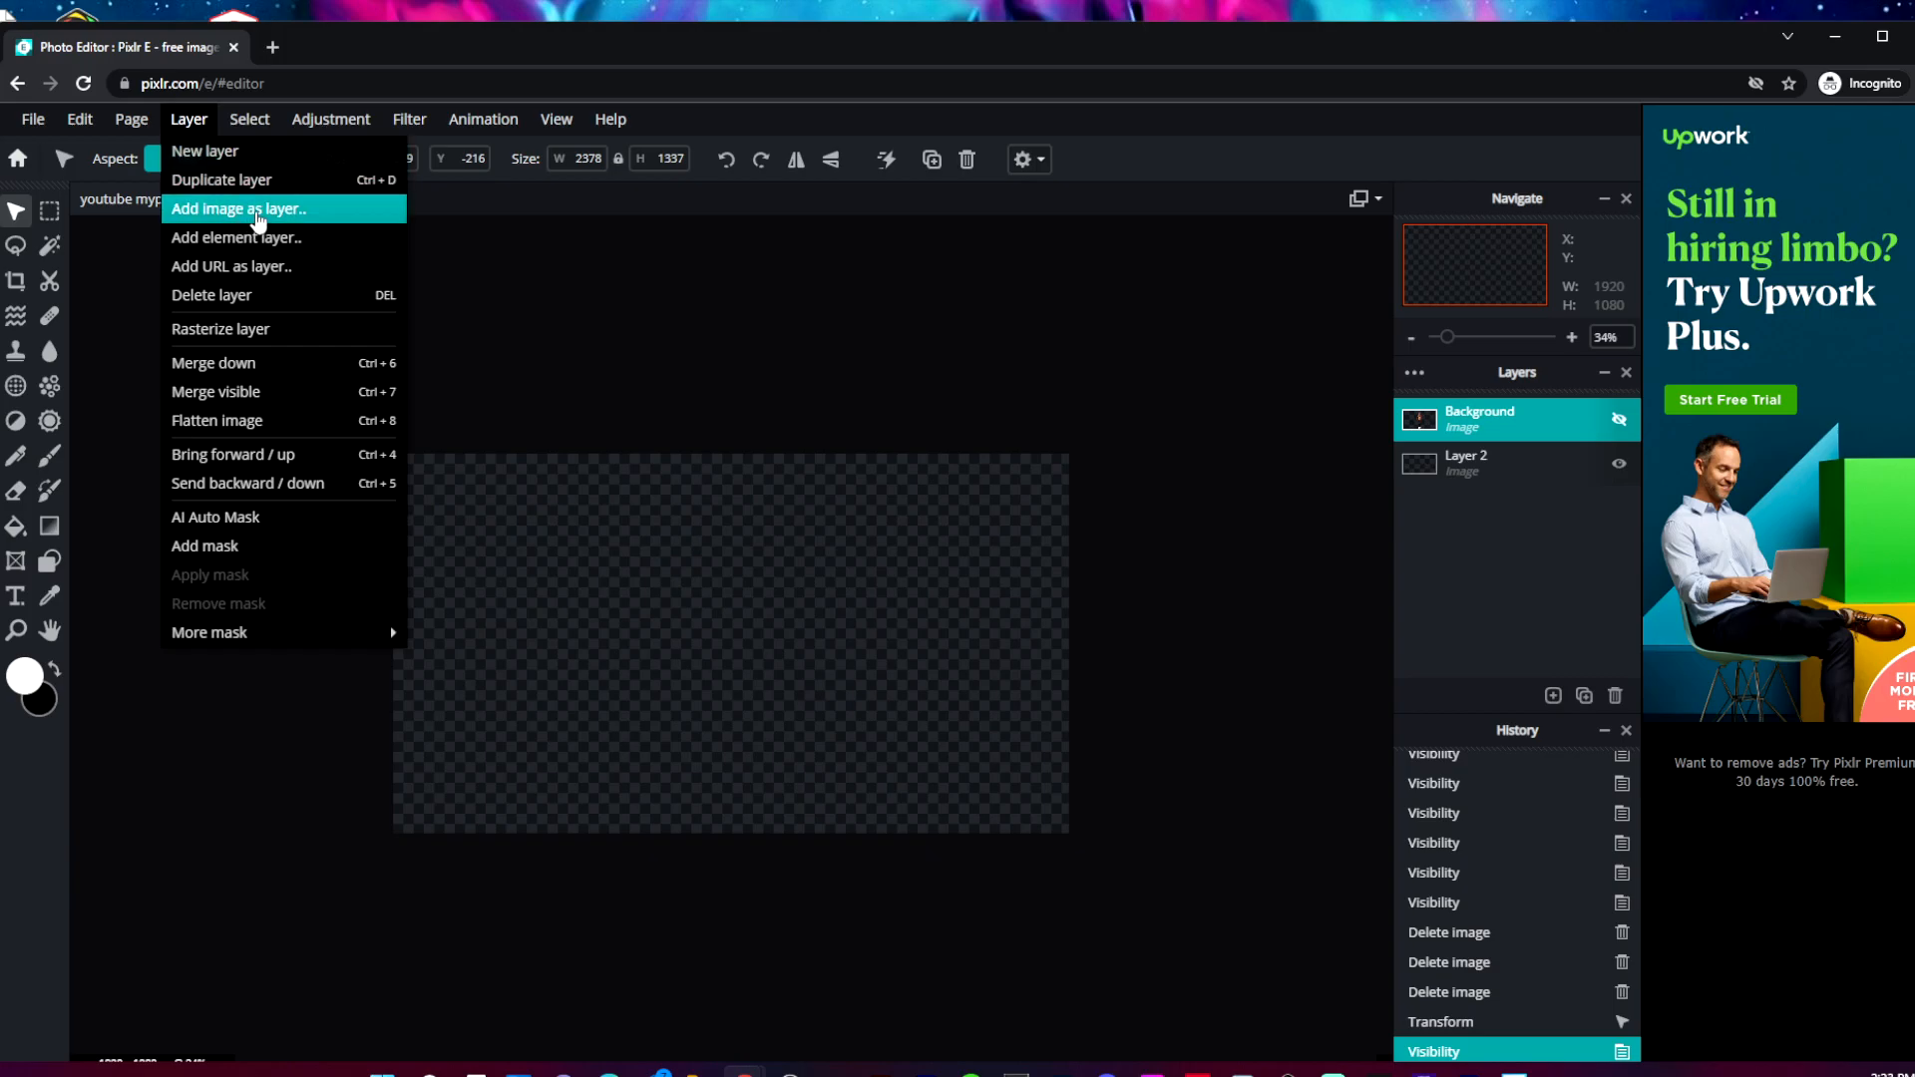
left_click(257, 211)
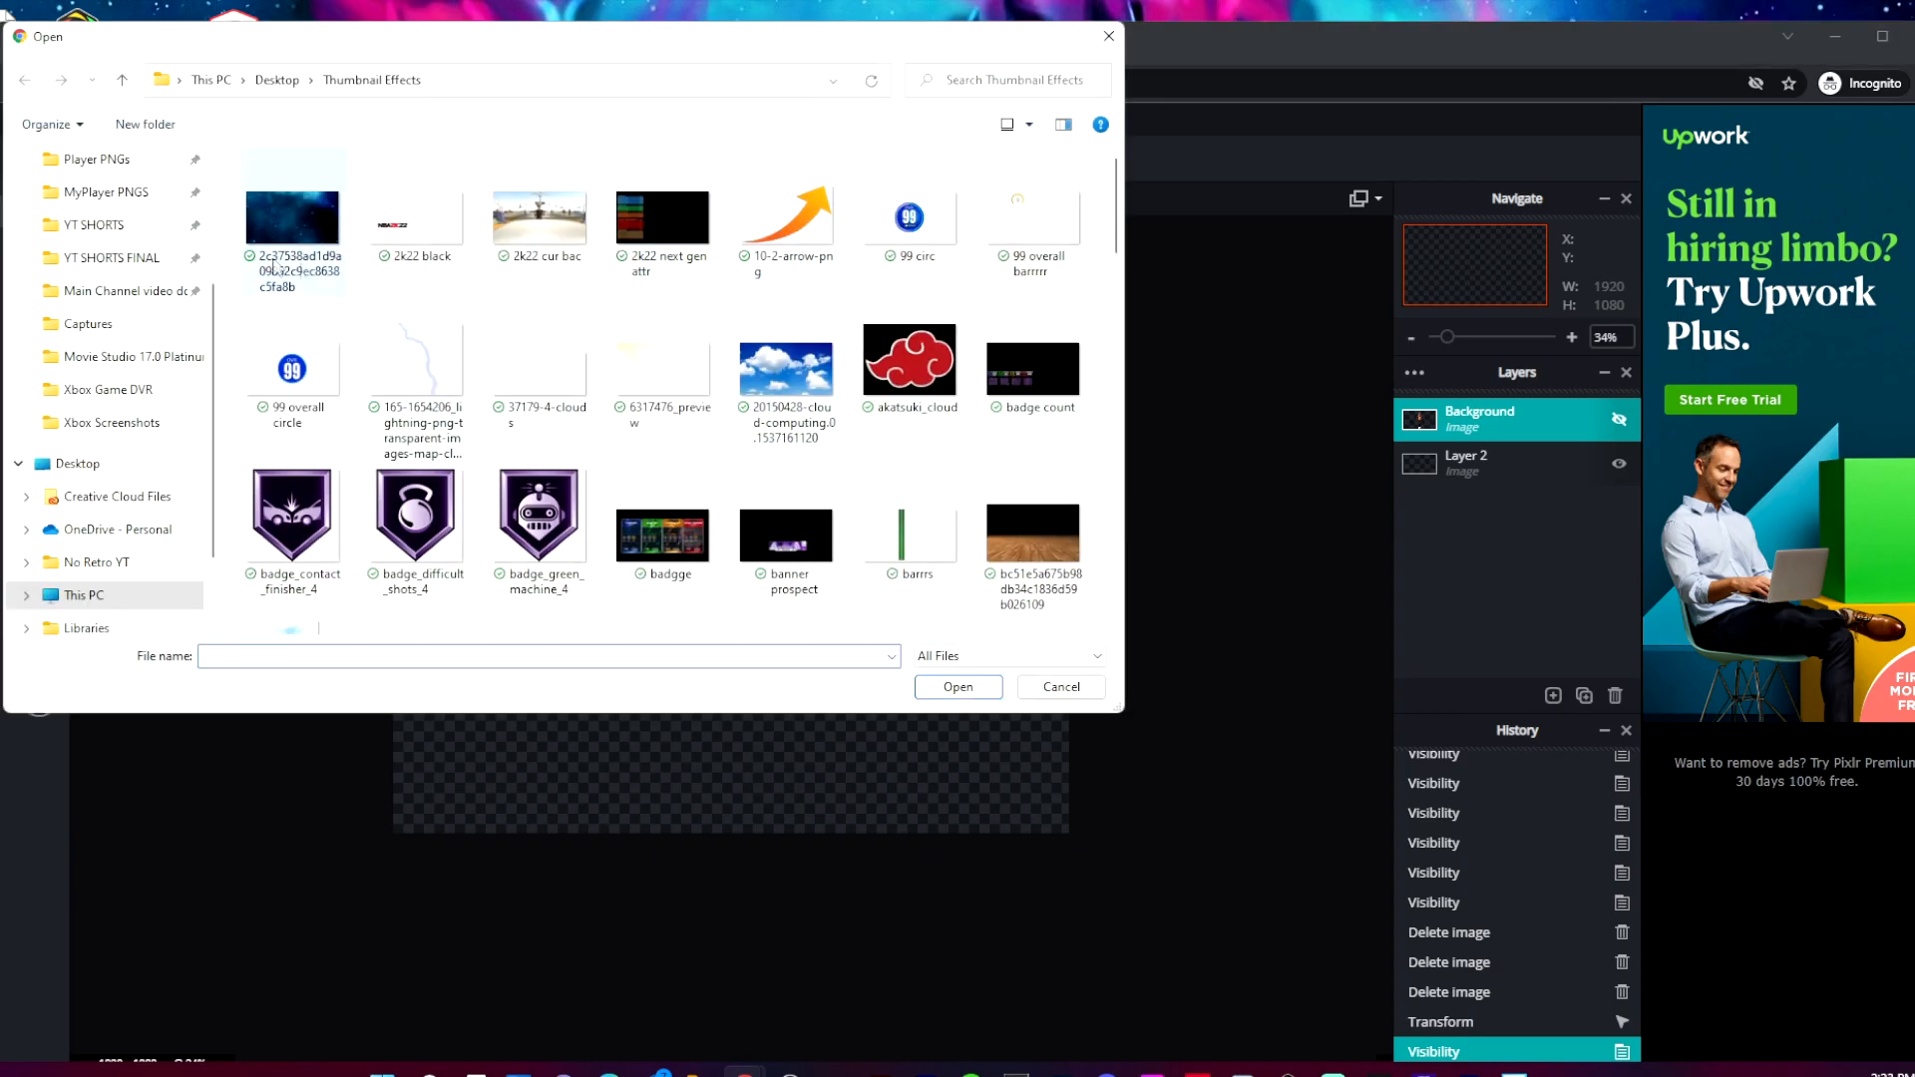
left_click(104, 226)
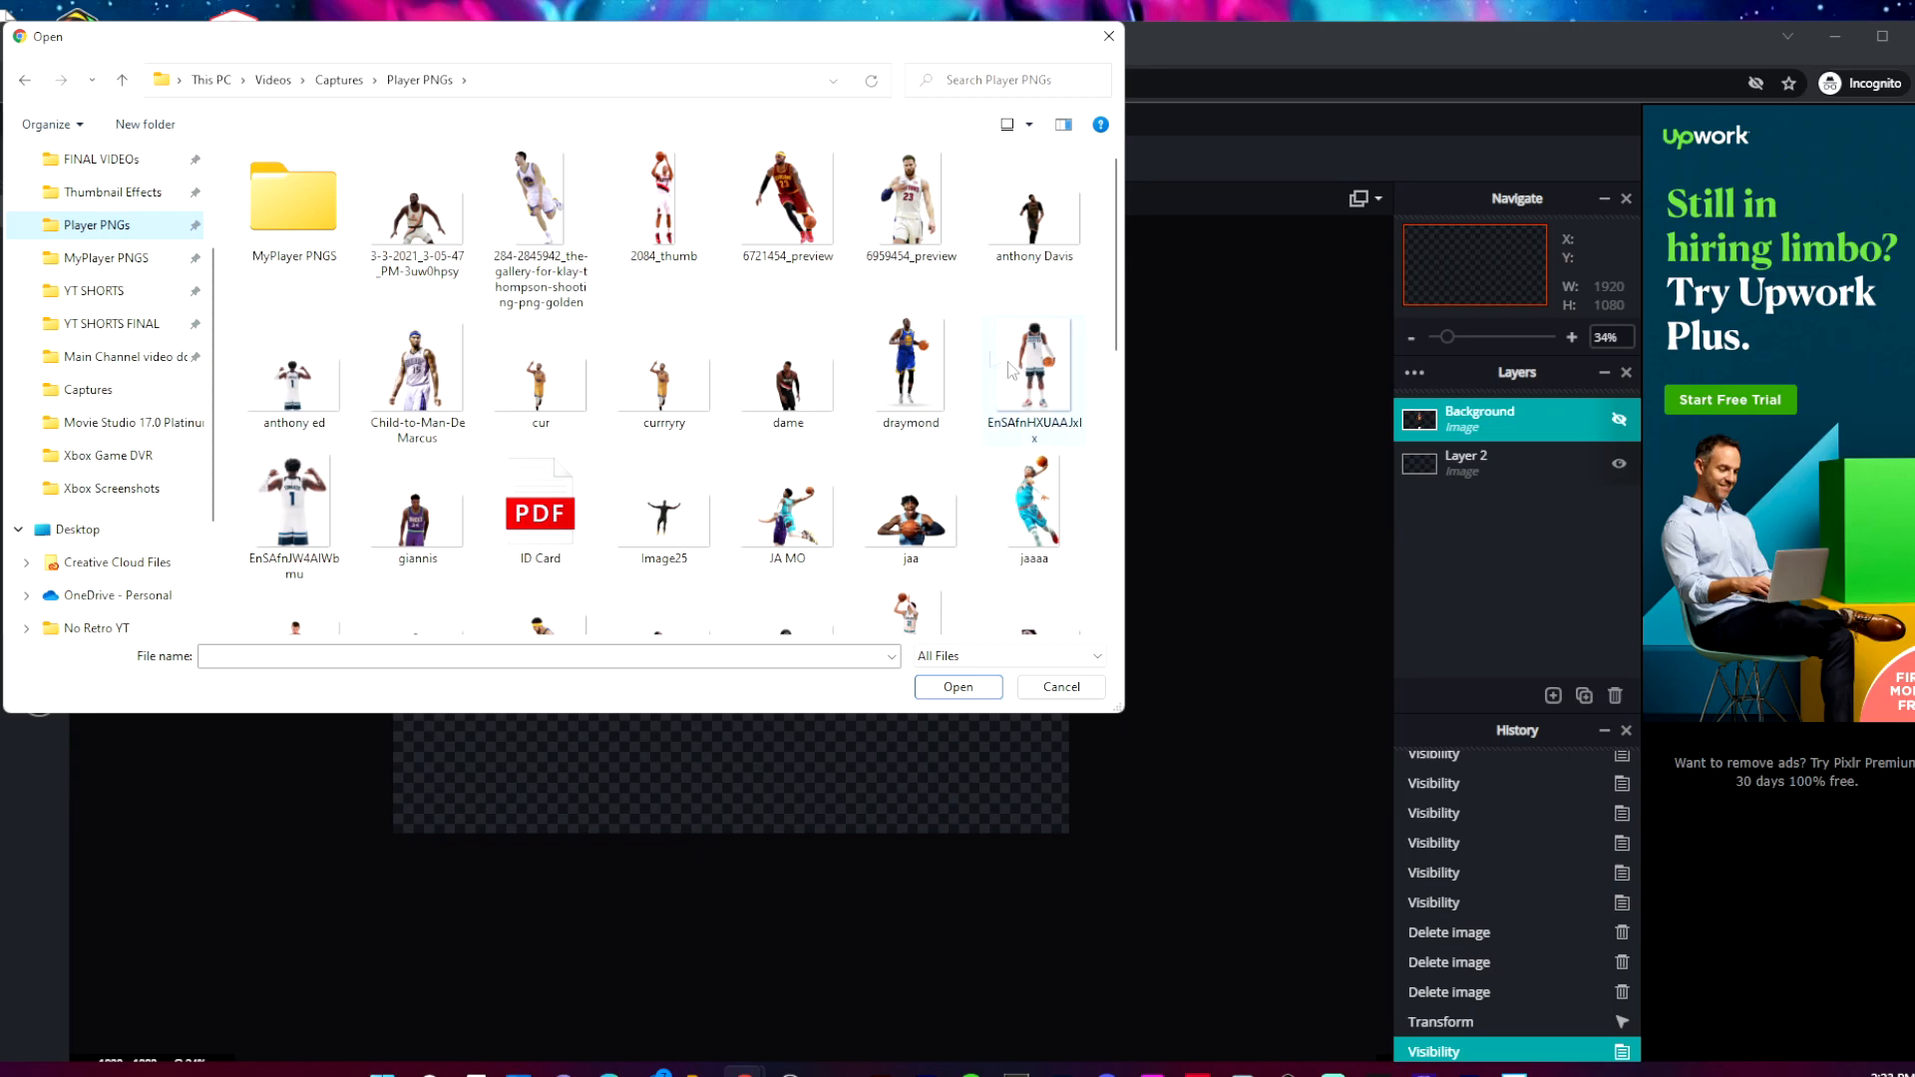
left_click(1034, 507)
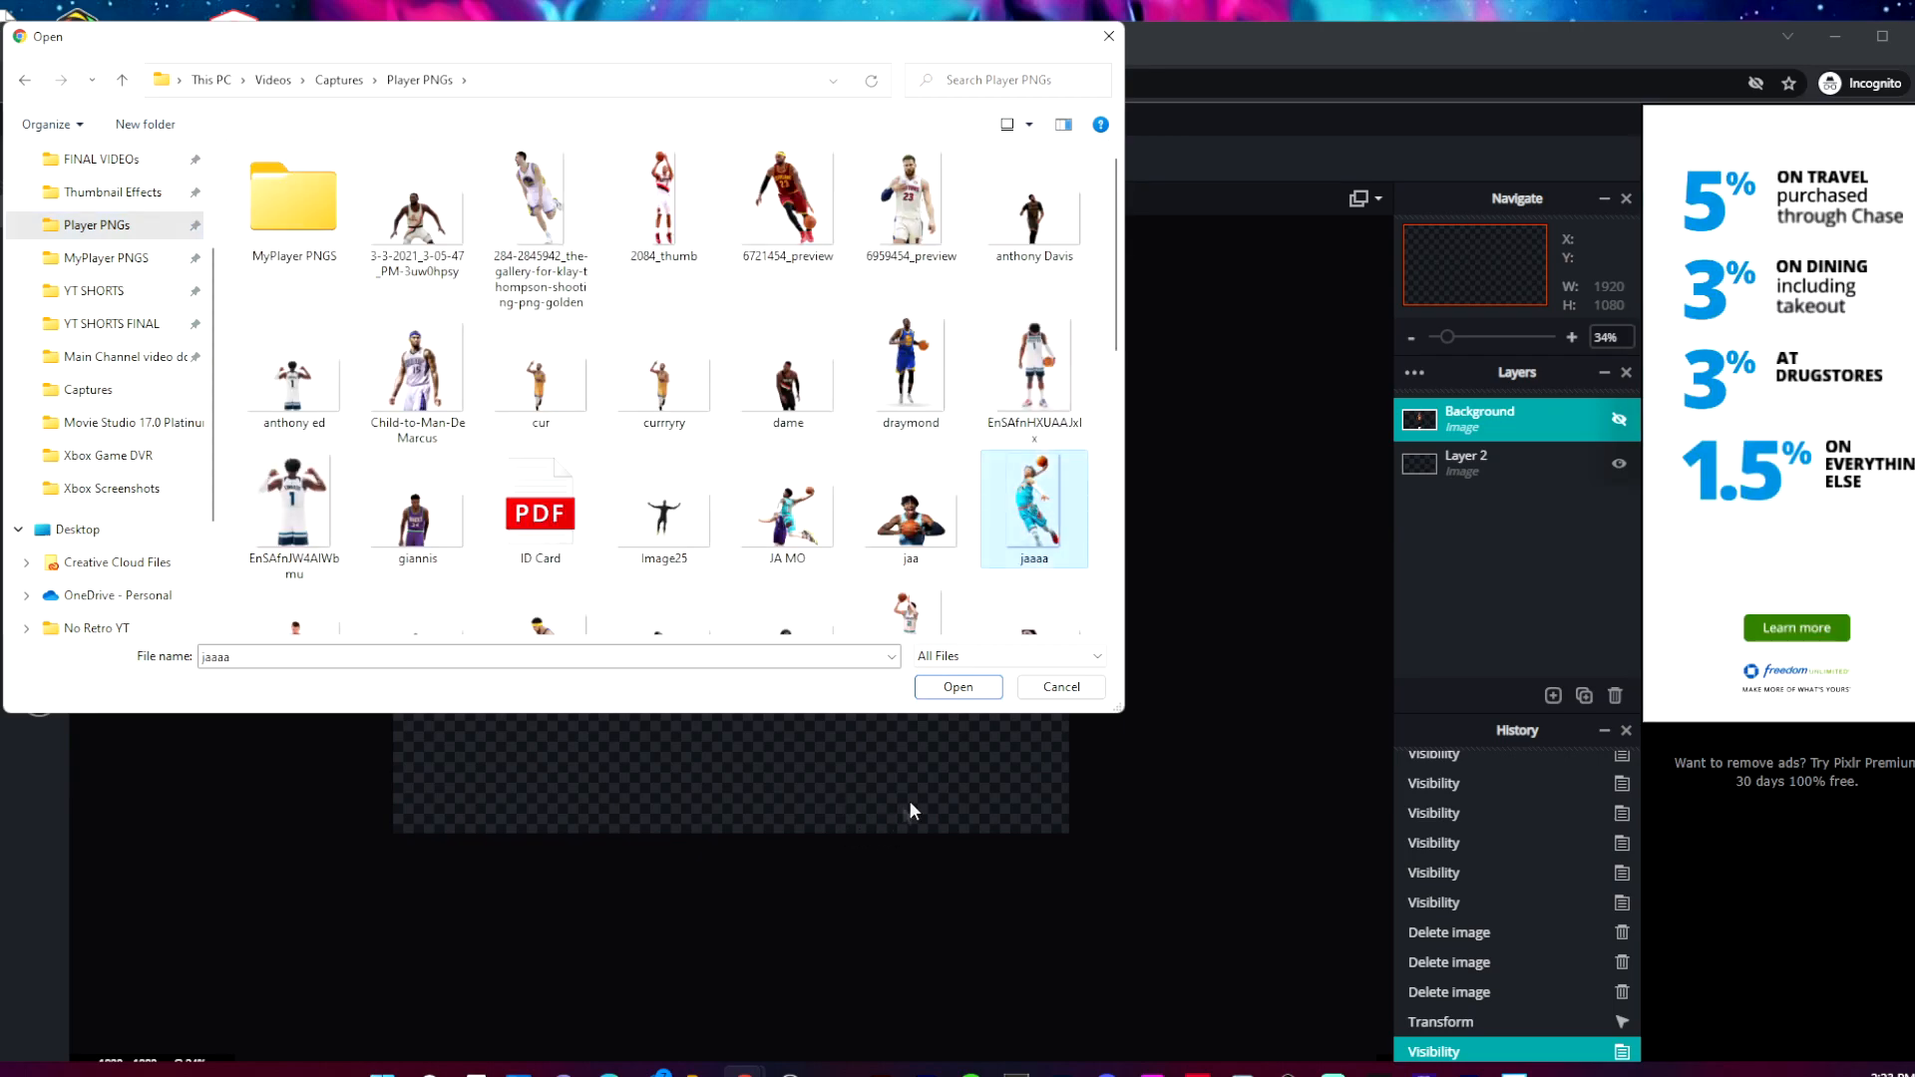
left_click(956, 695)
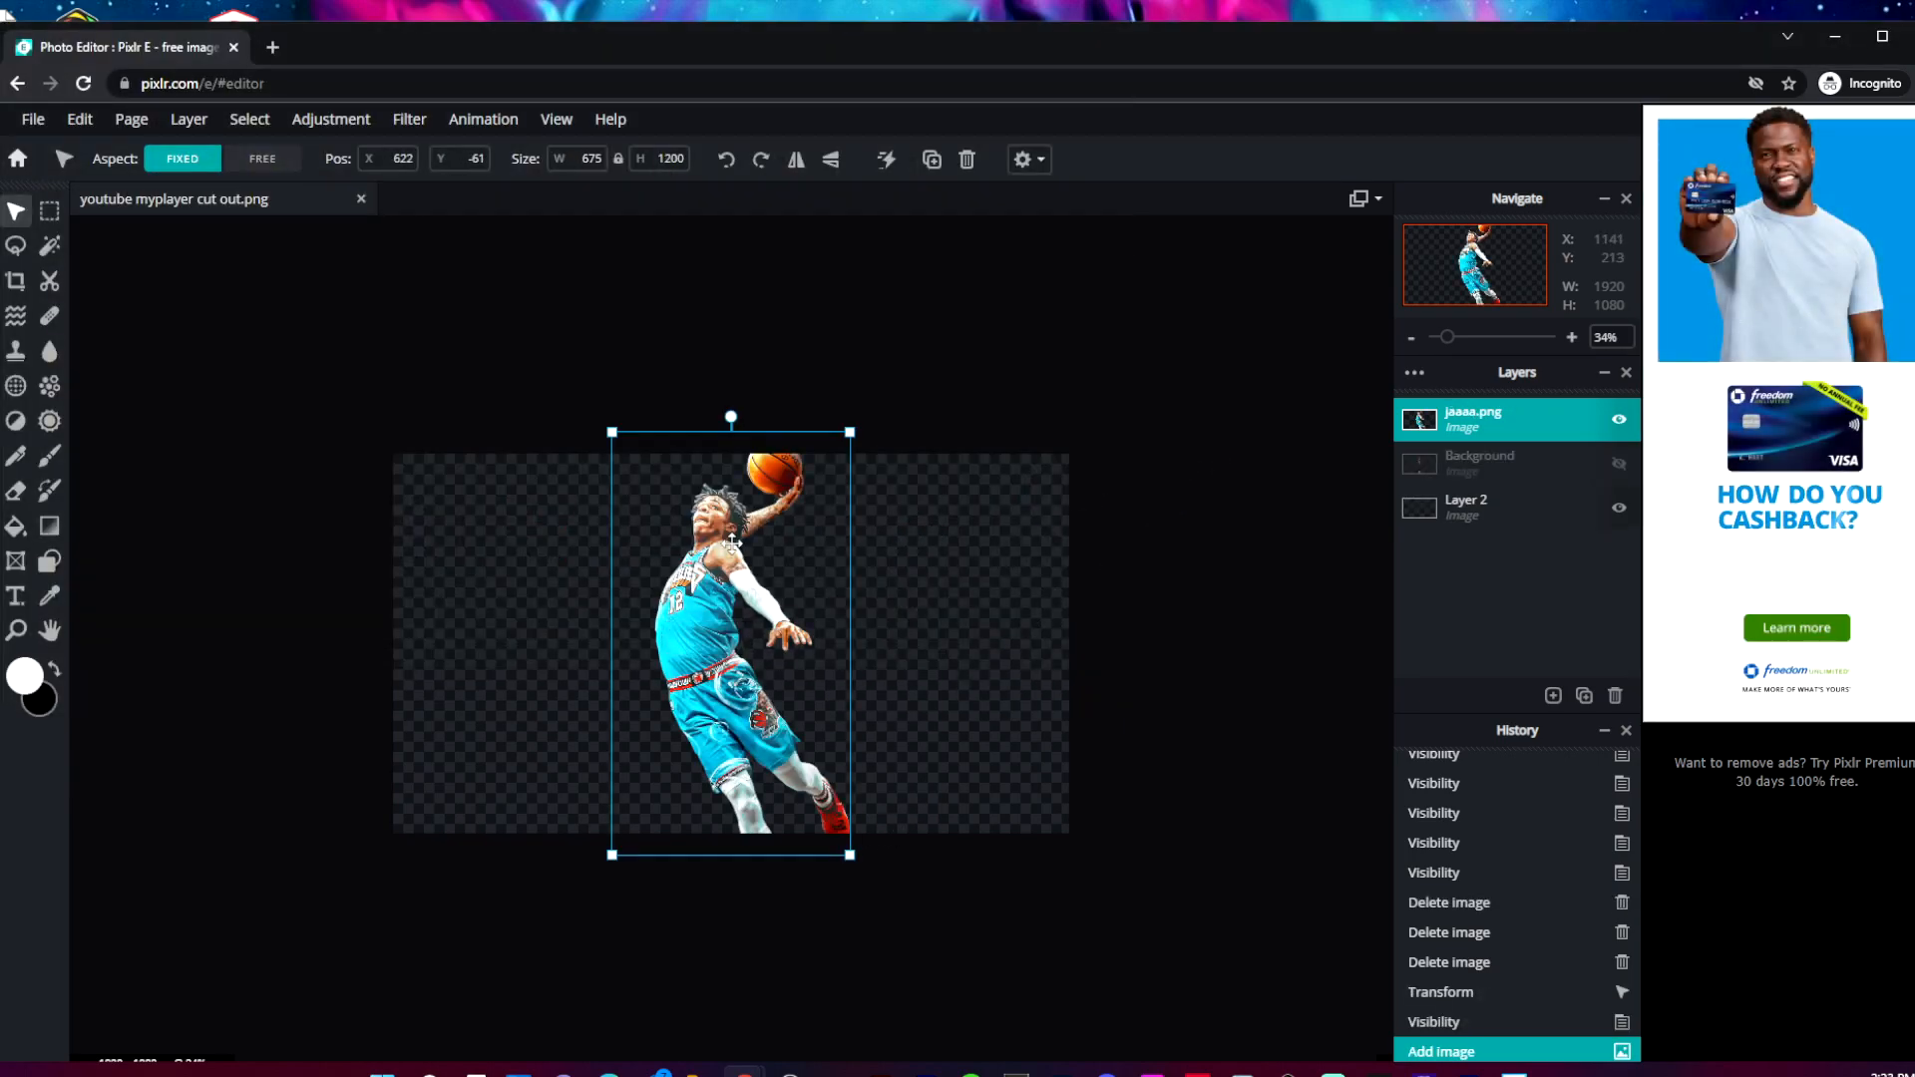
scroll(802, 662, "up", 2)
scroll(802, 661, "up", 2)
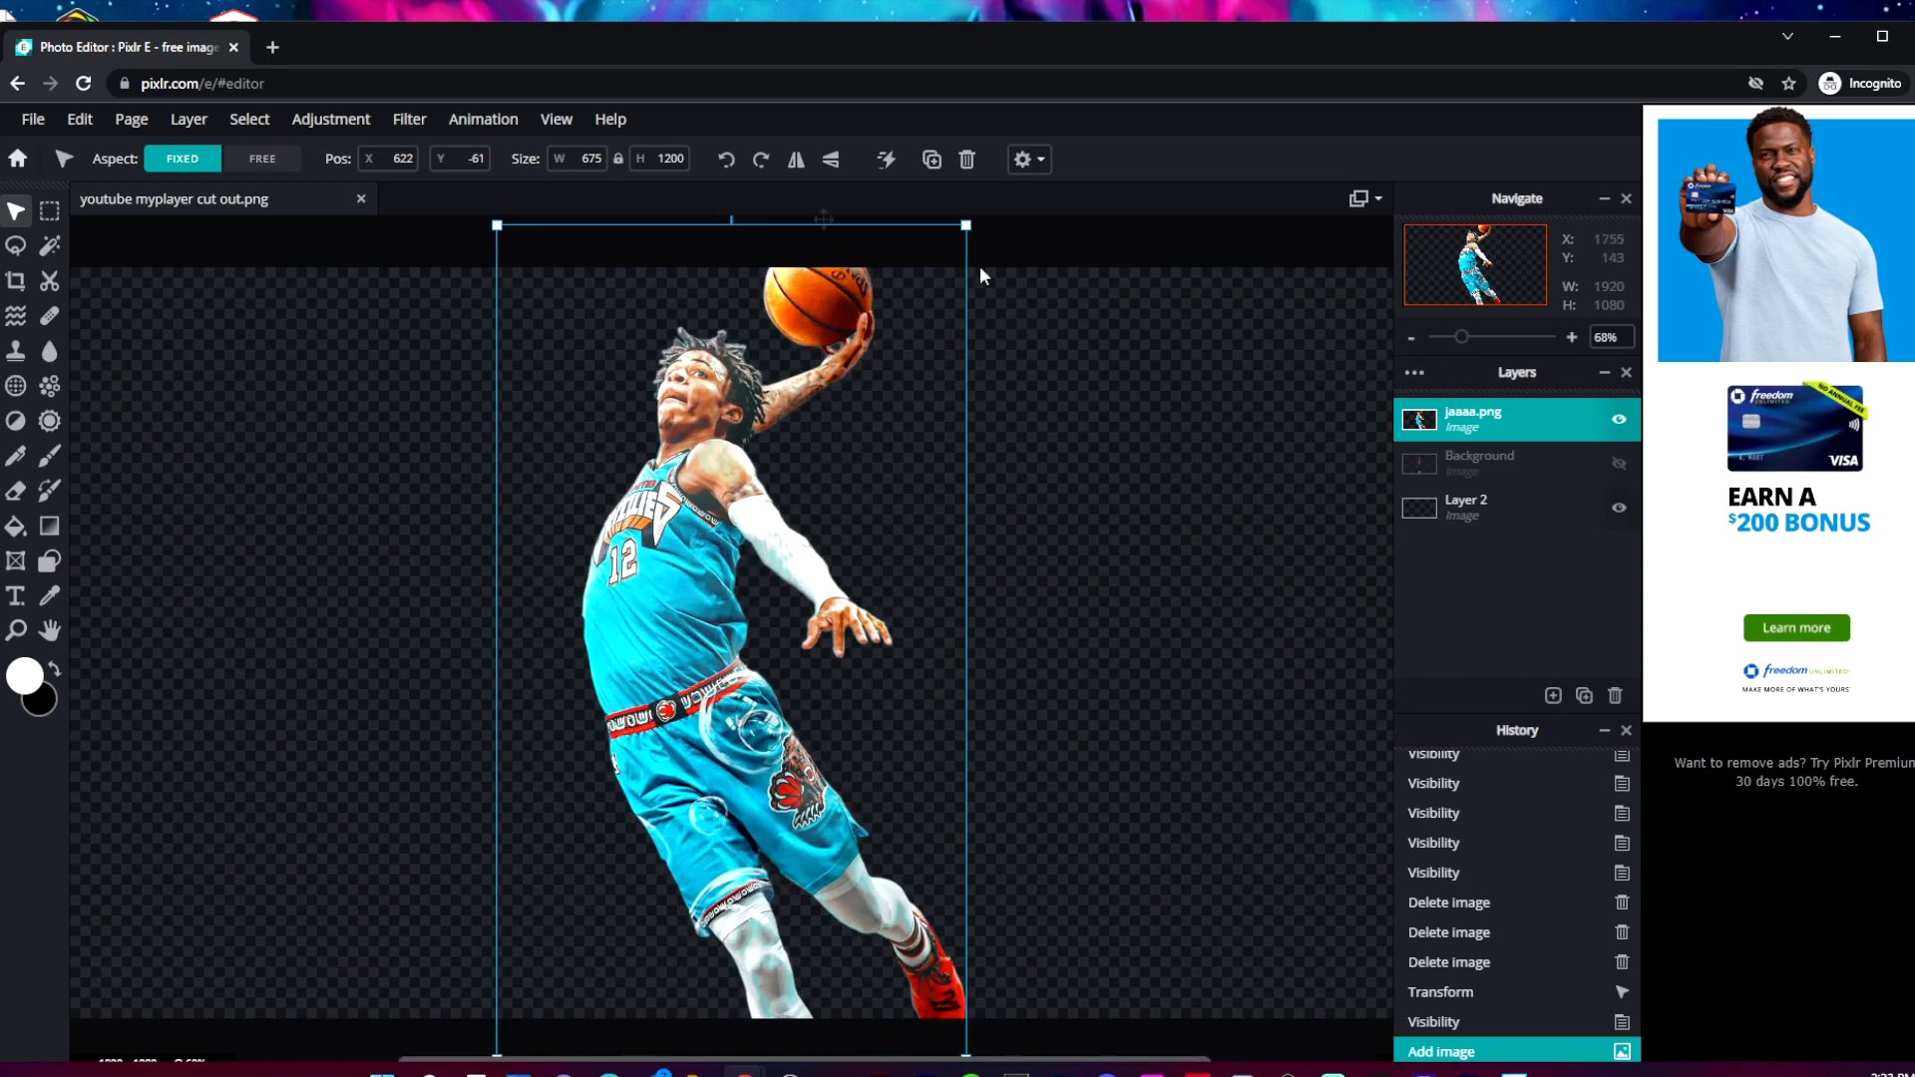
left_click(1247, 391)
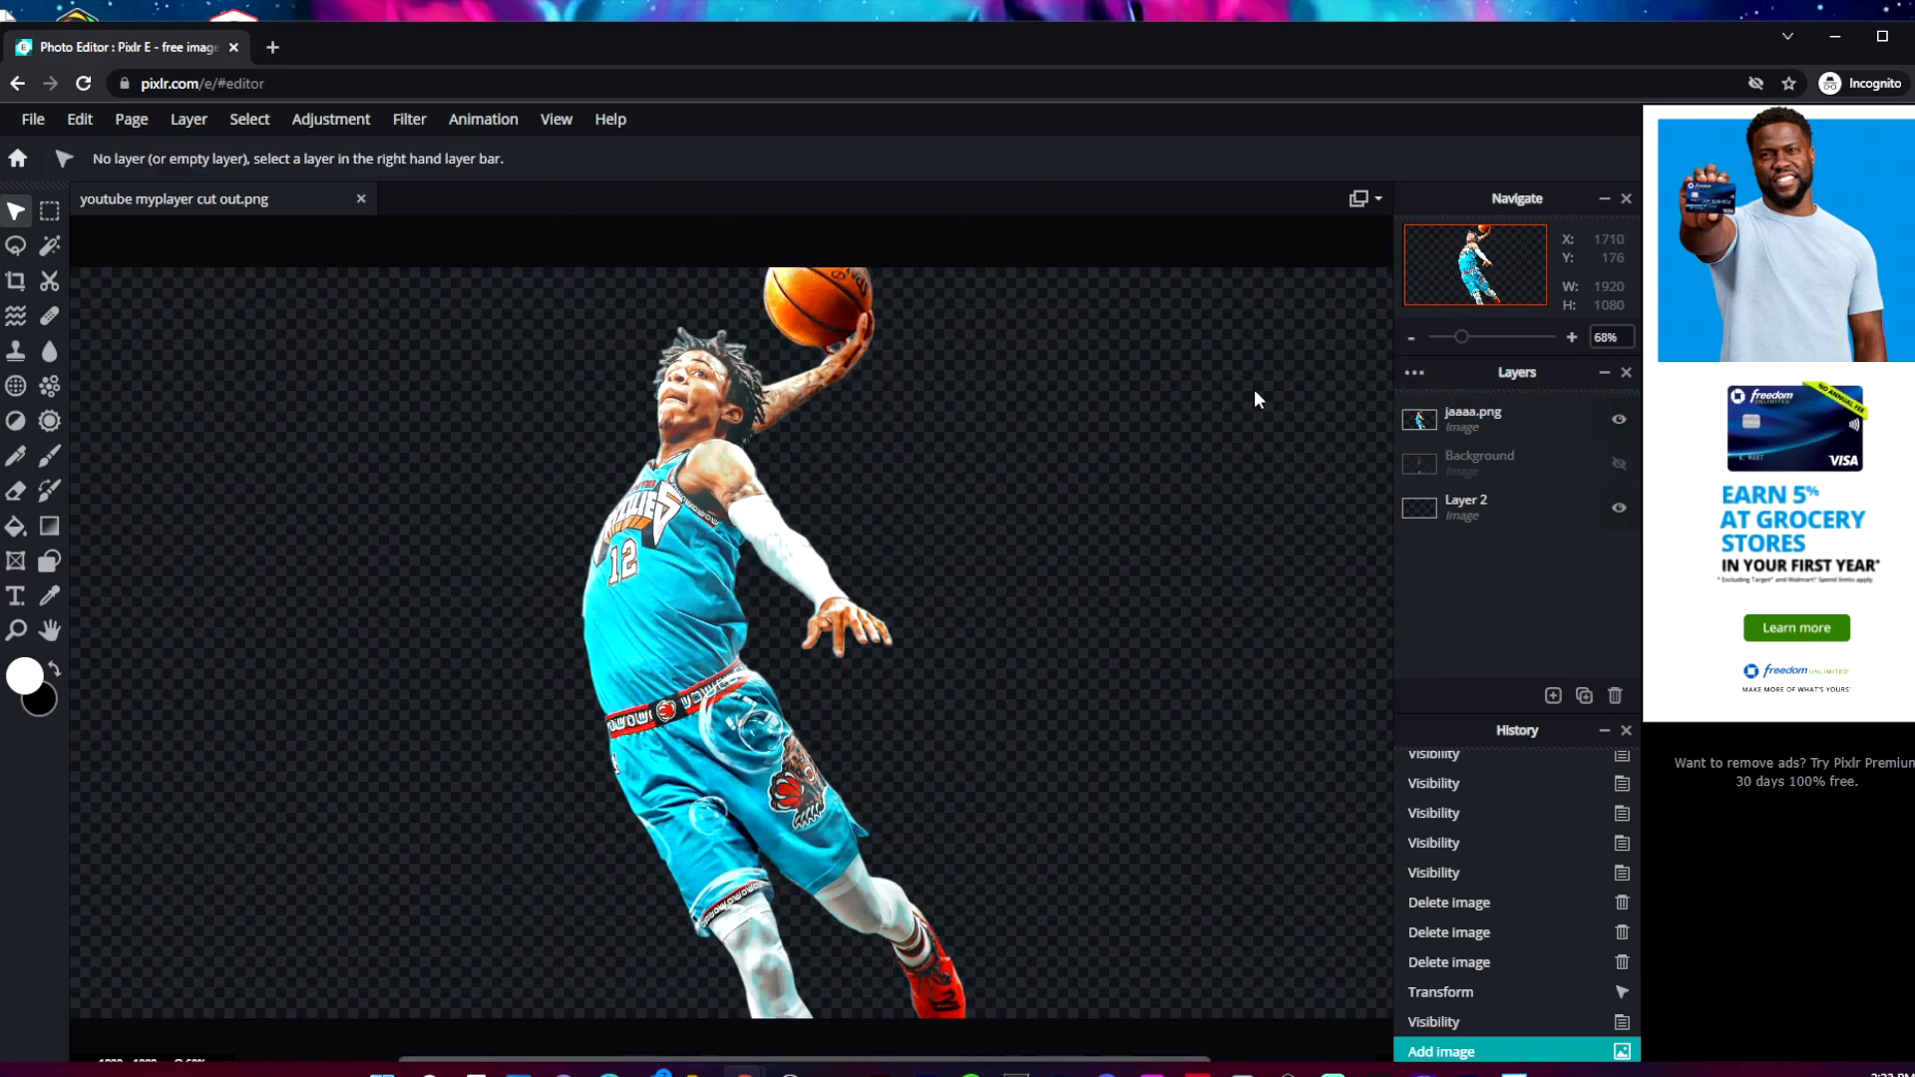
Add hgghhgffg from the Downloads folder as an image layer directly above Background, behind the jaaaa.png player.
left_click(1495, 466)
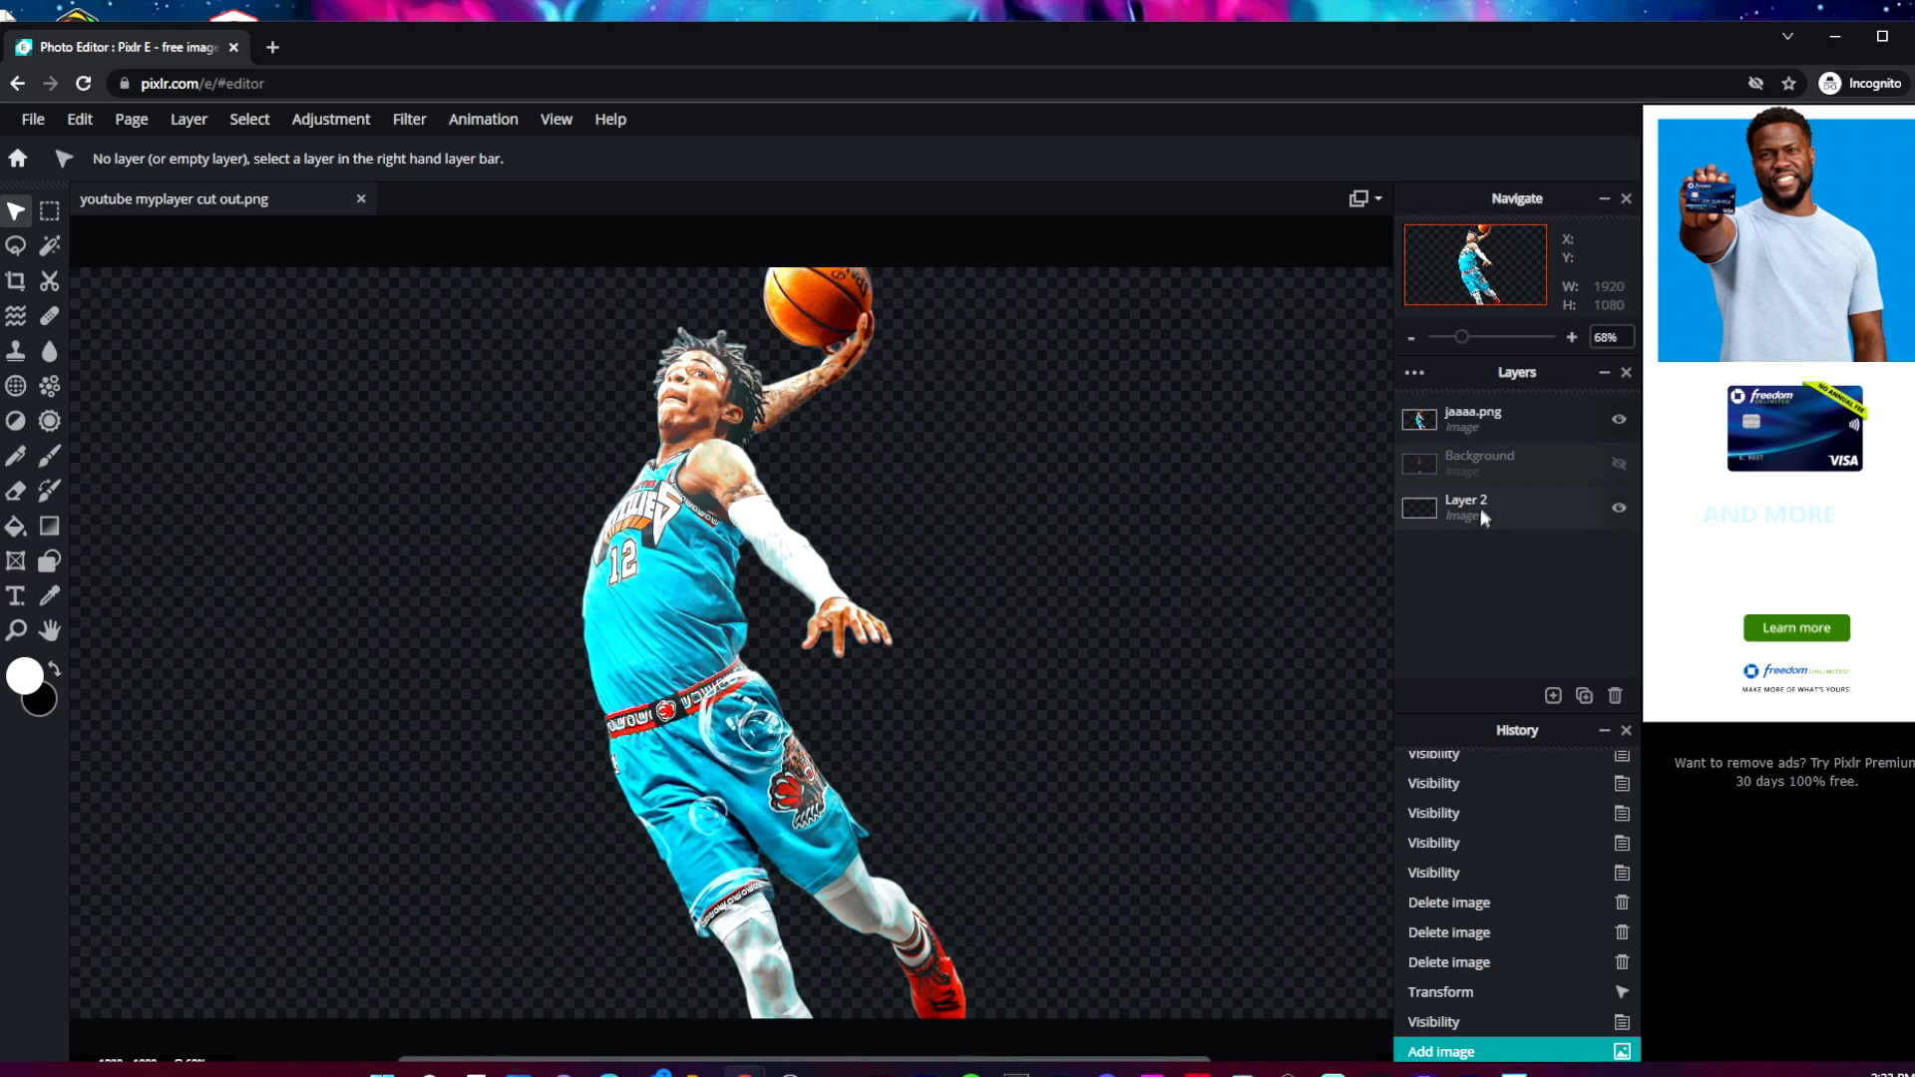
left_click(189, 119)
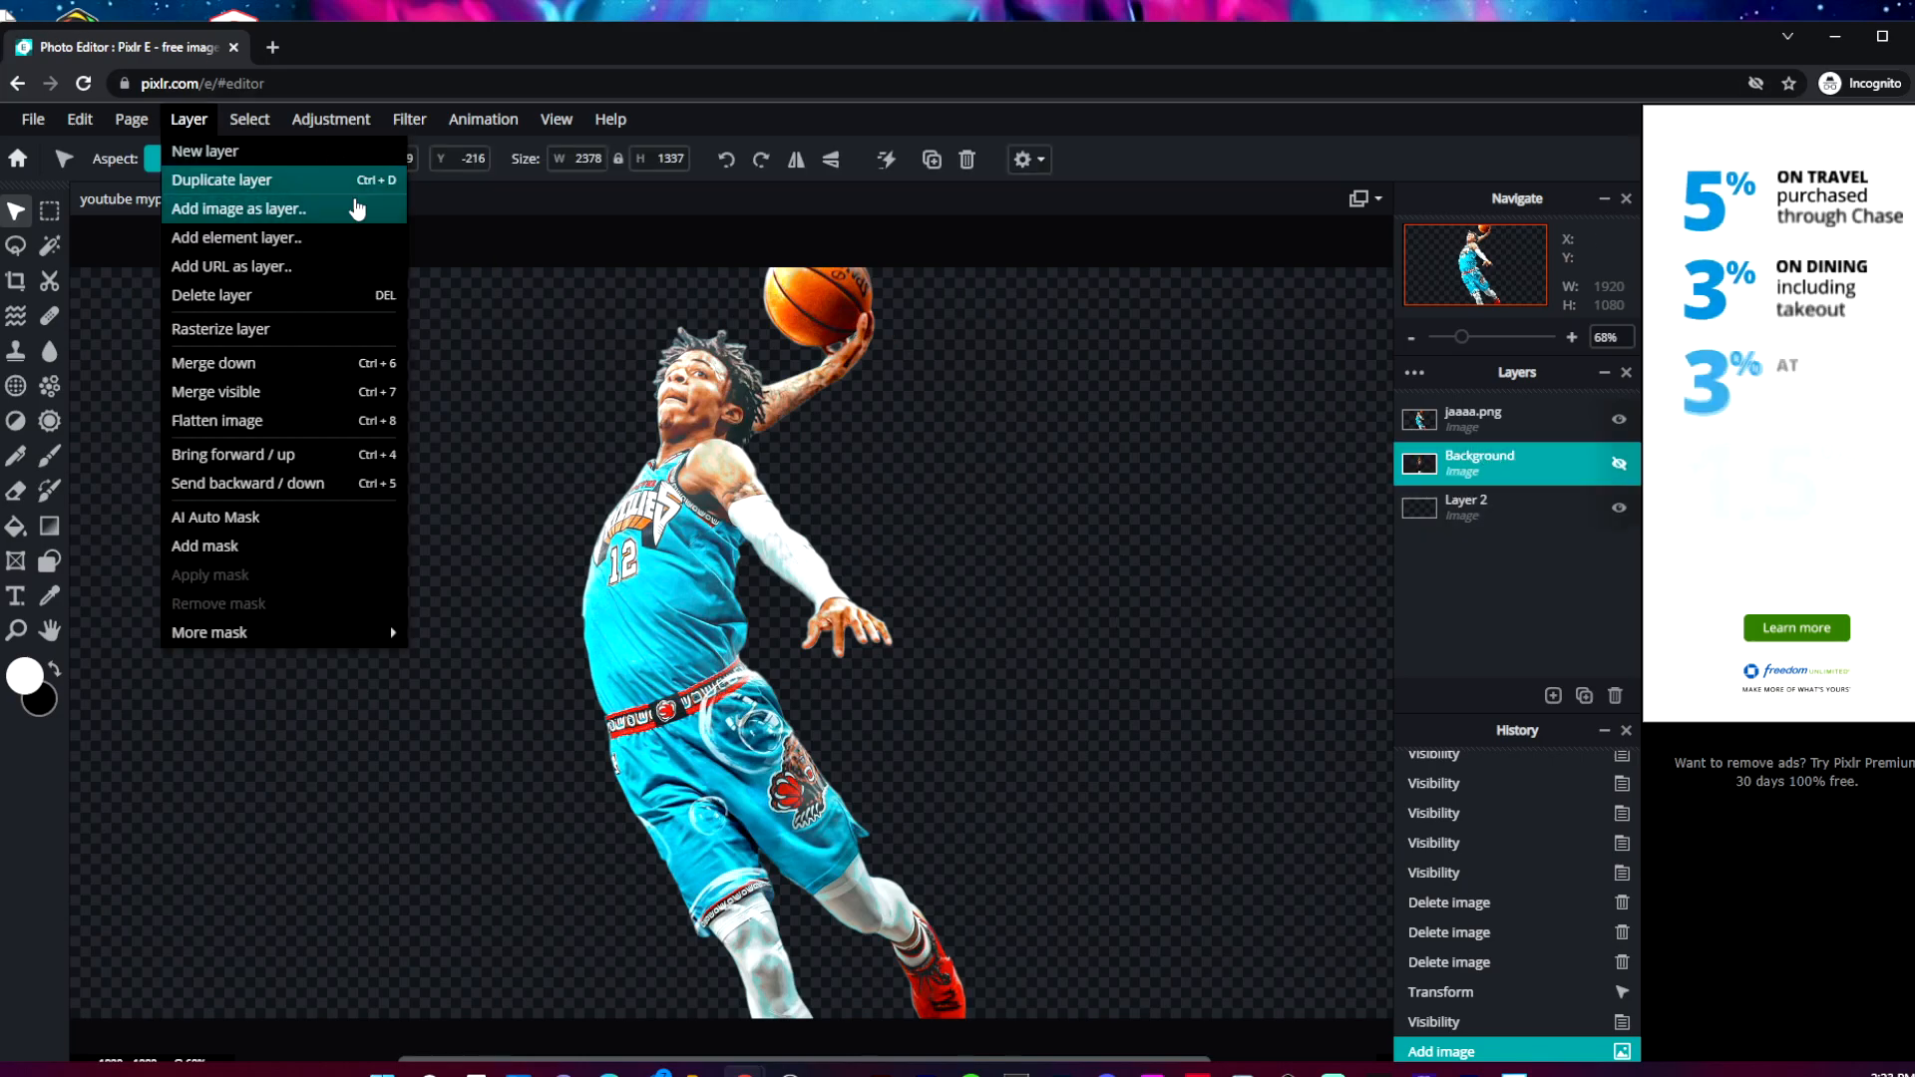
left_click(289, 208)
left_click(317, 287)
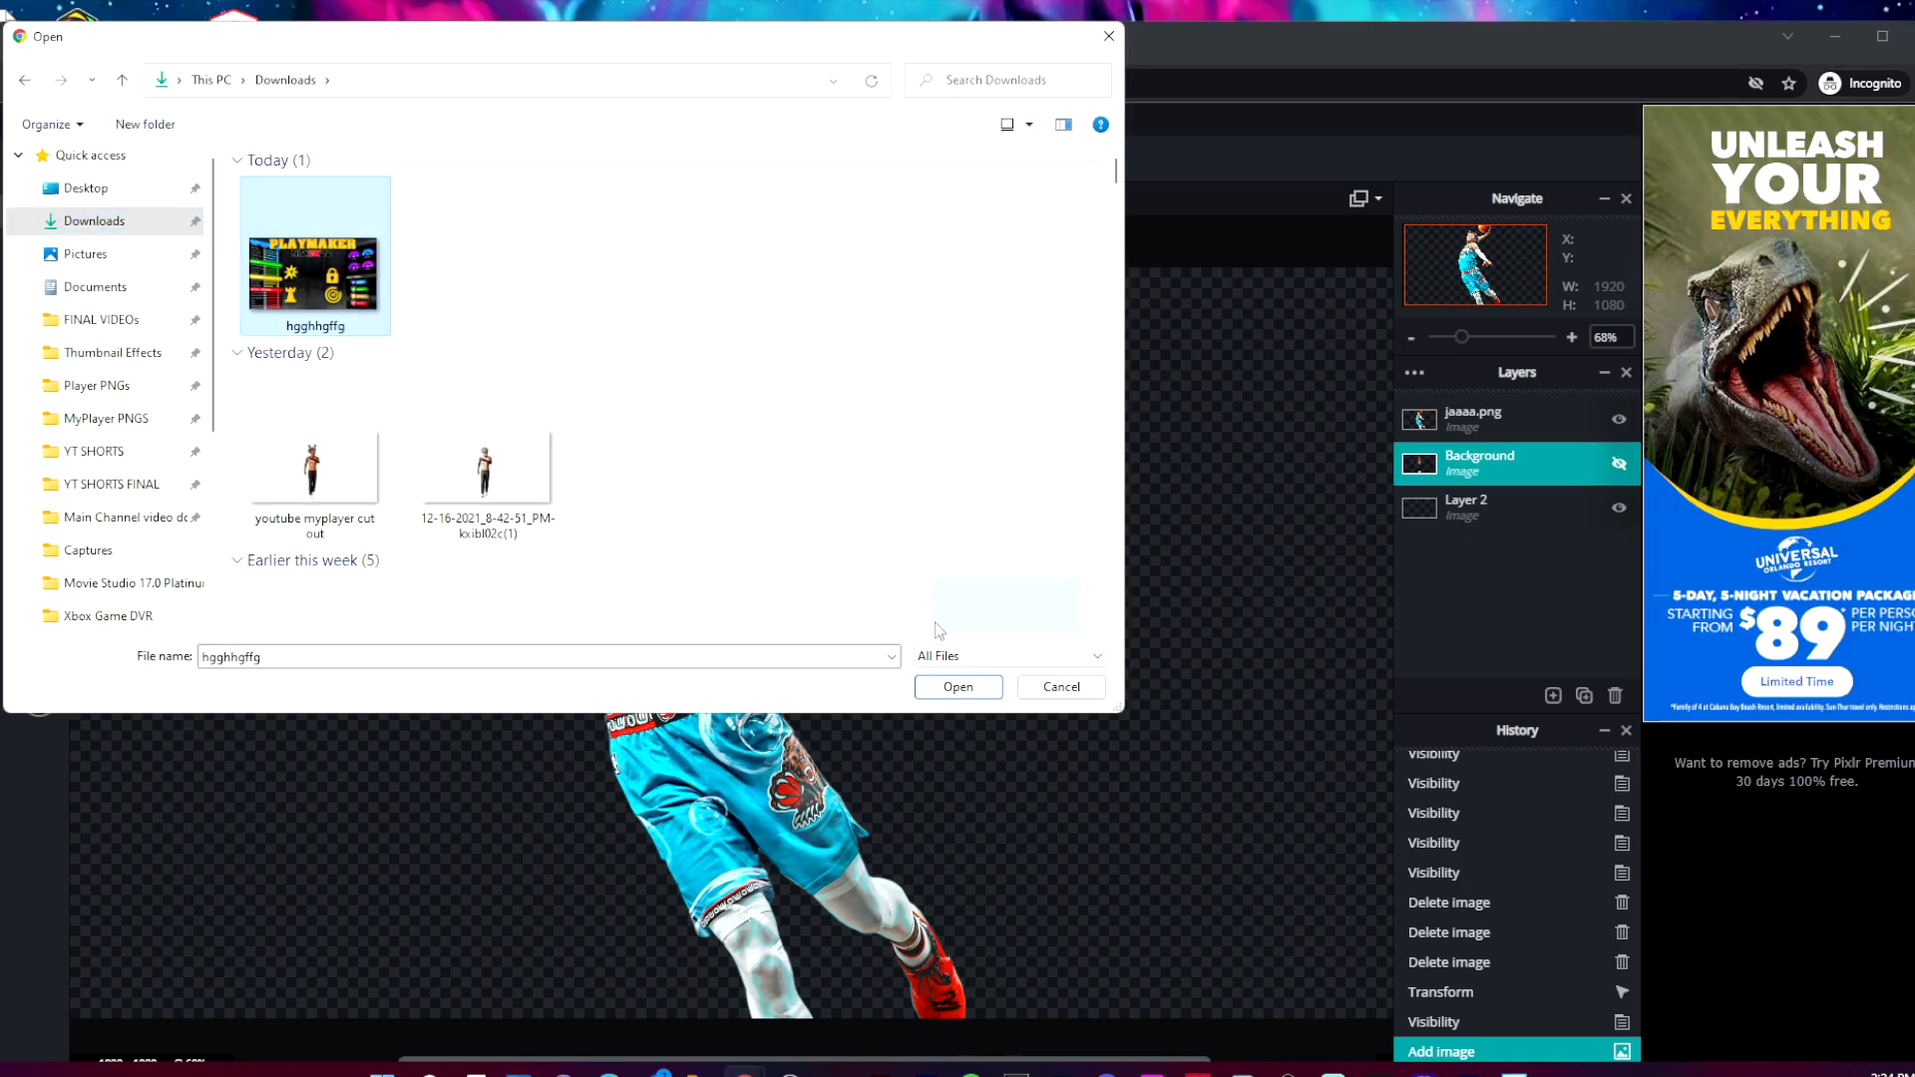
left_click(955, 688)
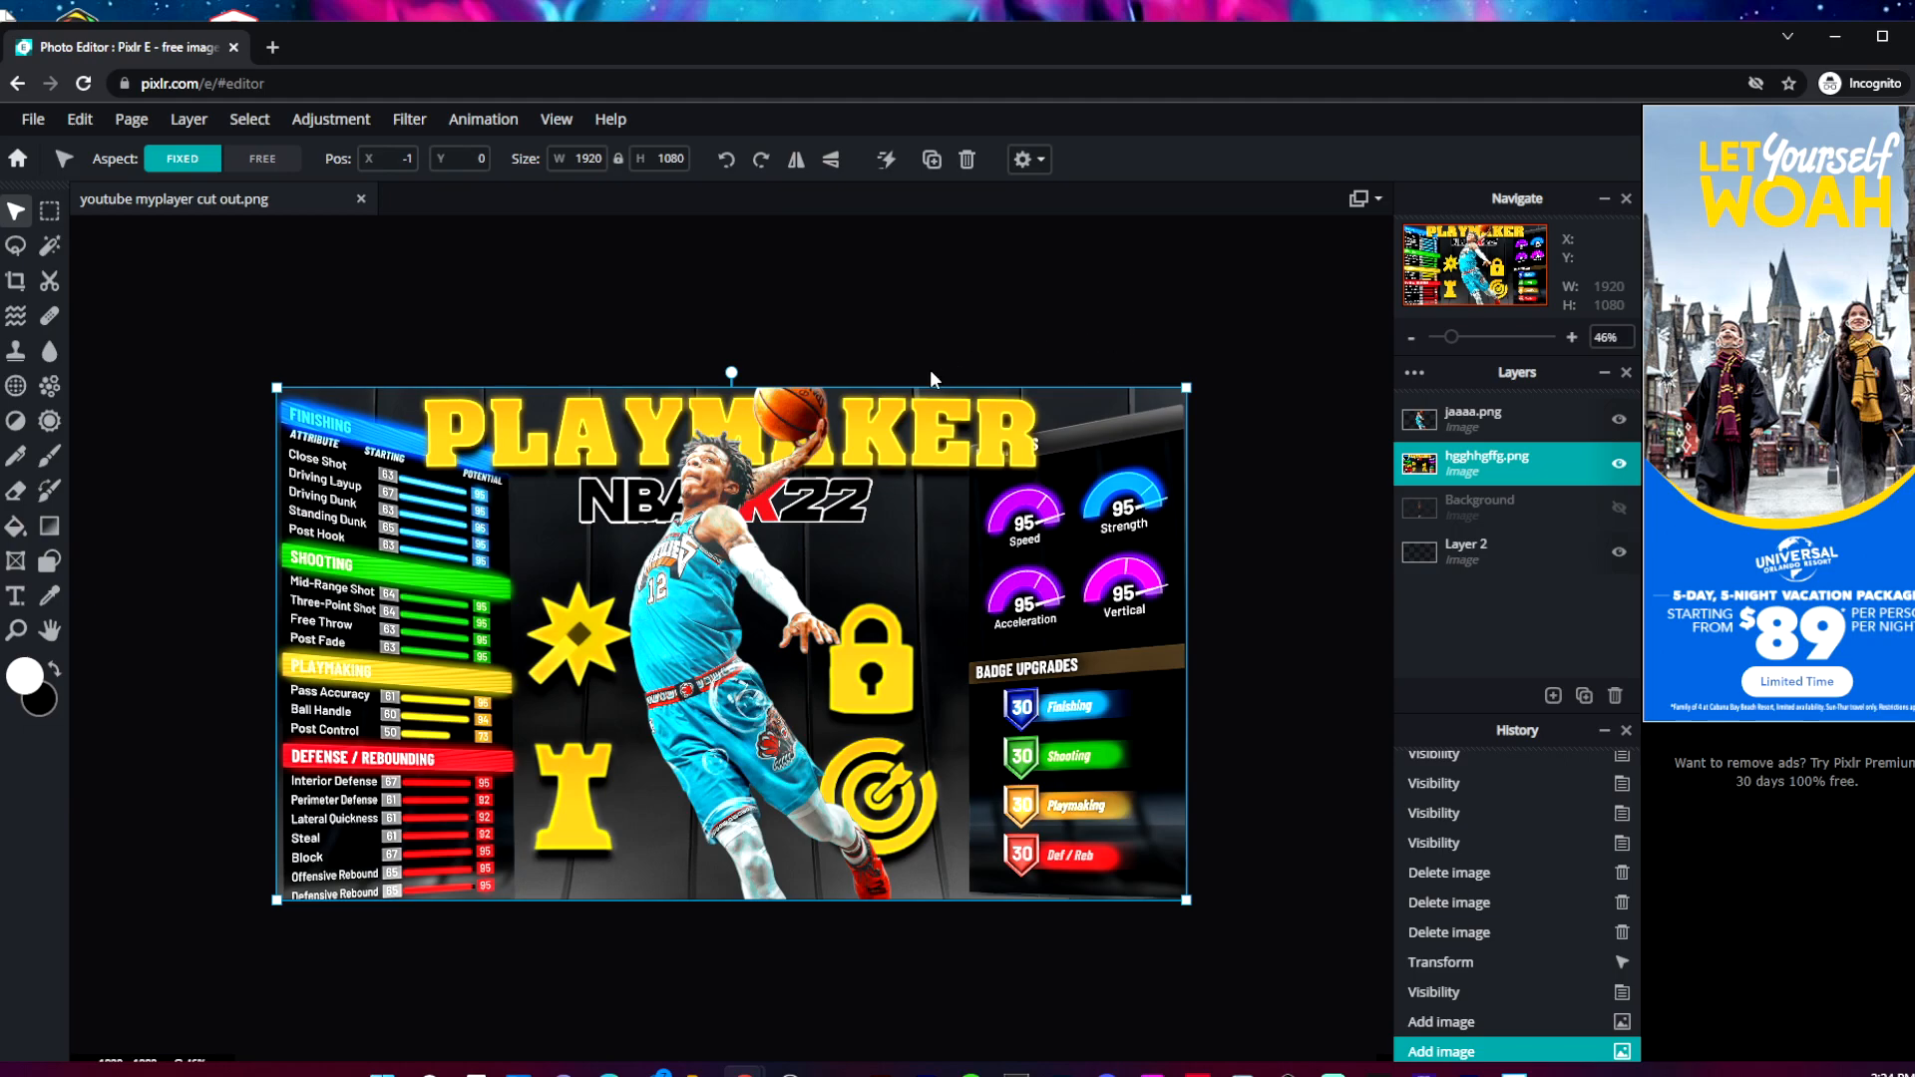
Switch to the NEXT GEN build template in Photoshop and place youtube myplayer cut out from Downloads as a linked file.
left_click(1813, 38)
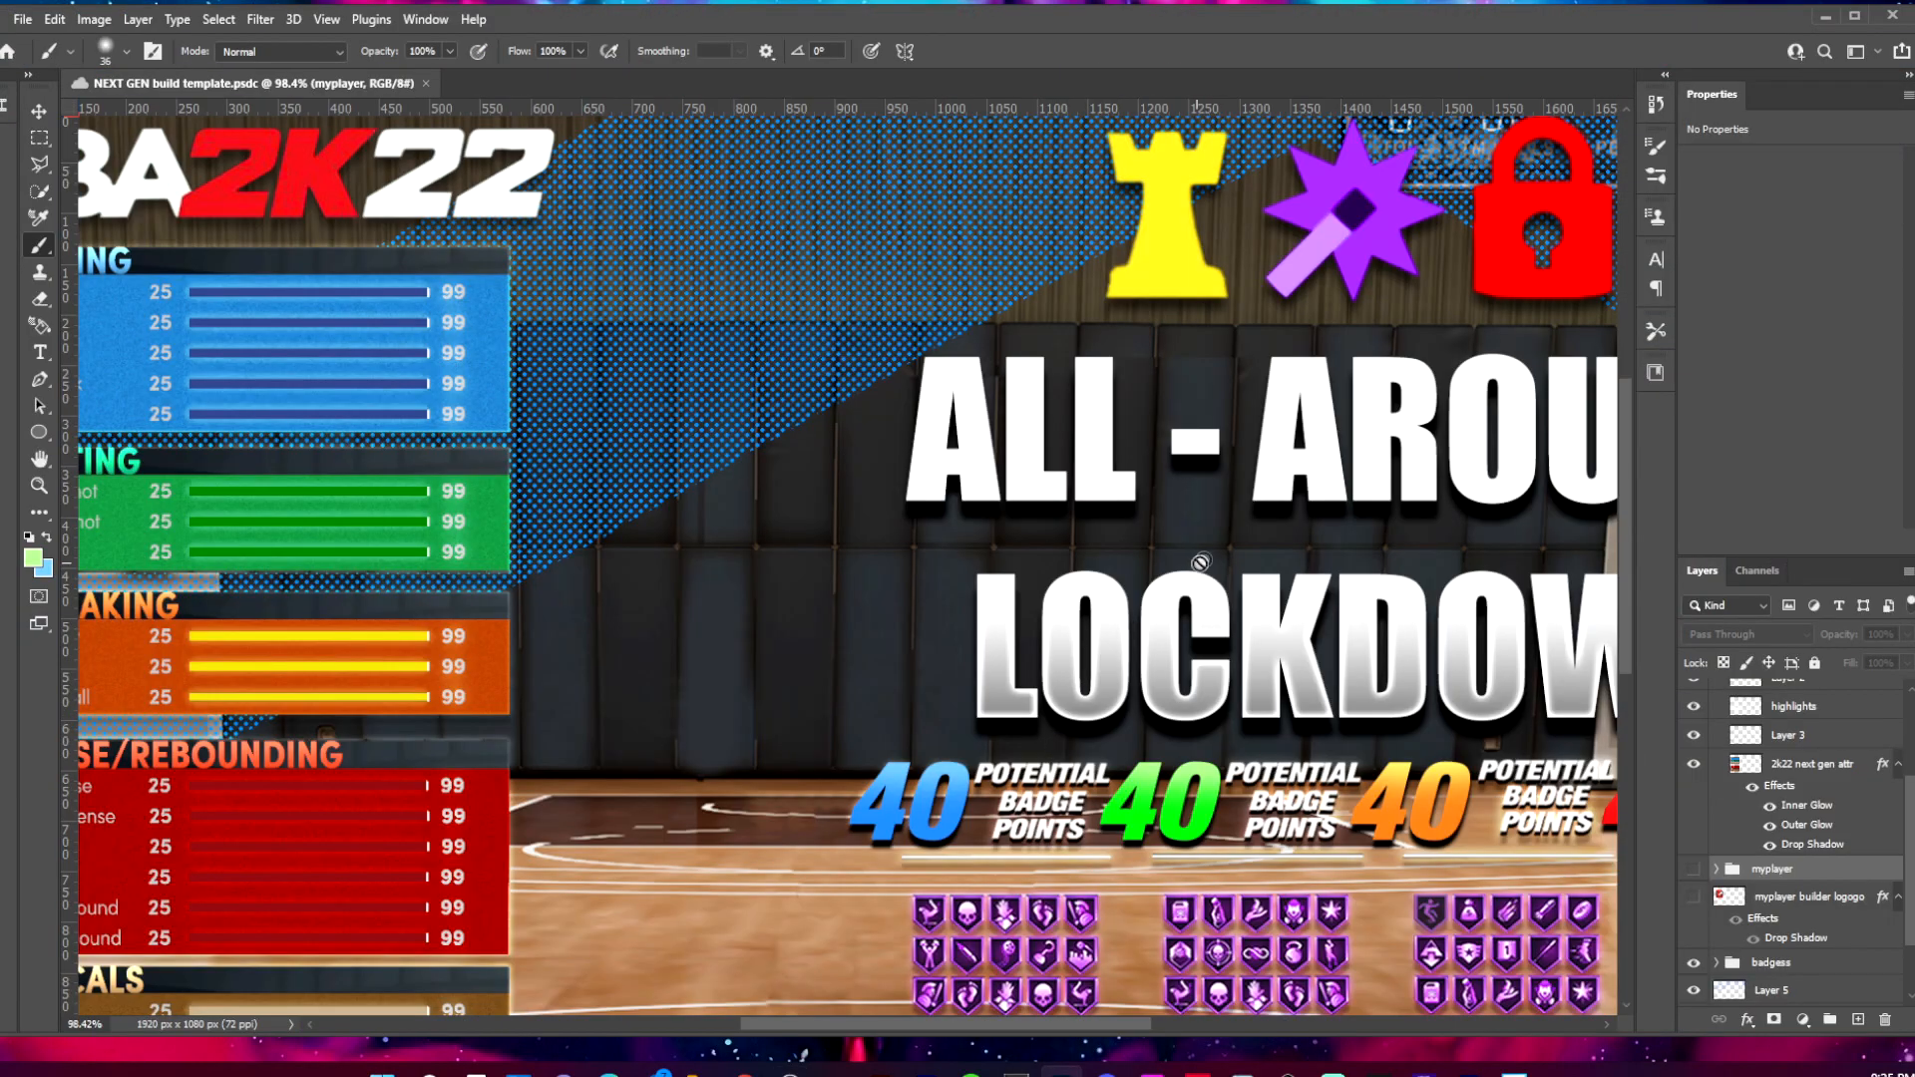
scroll(1199, 562, "down", 1)
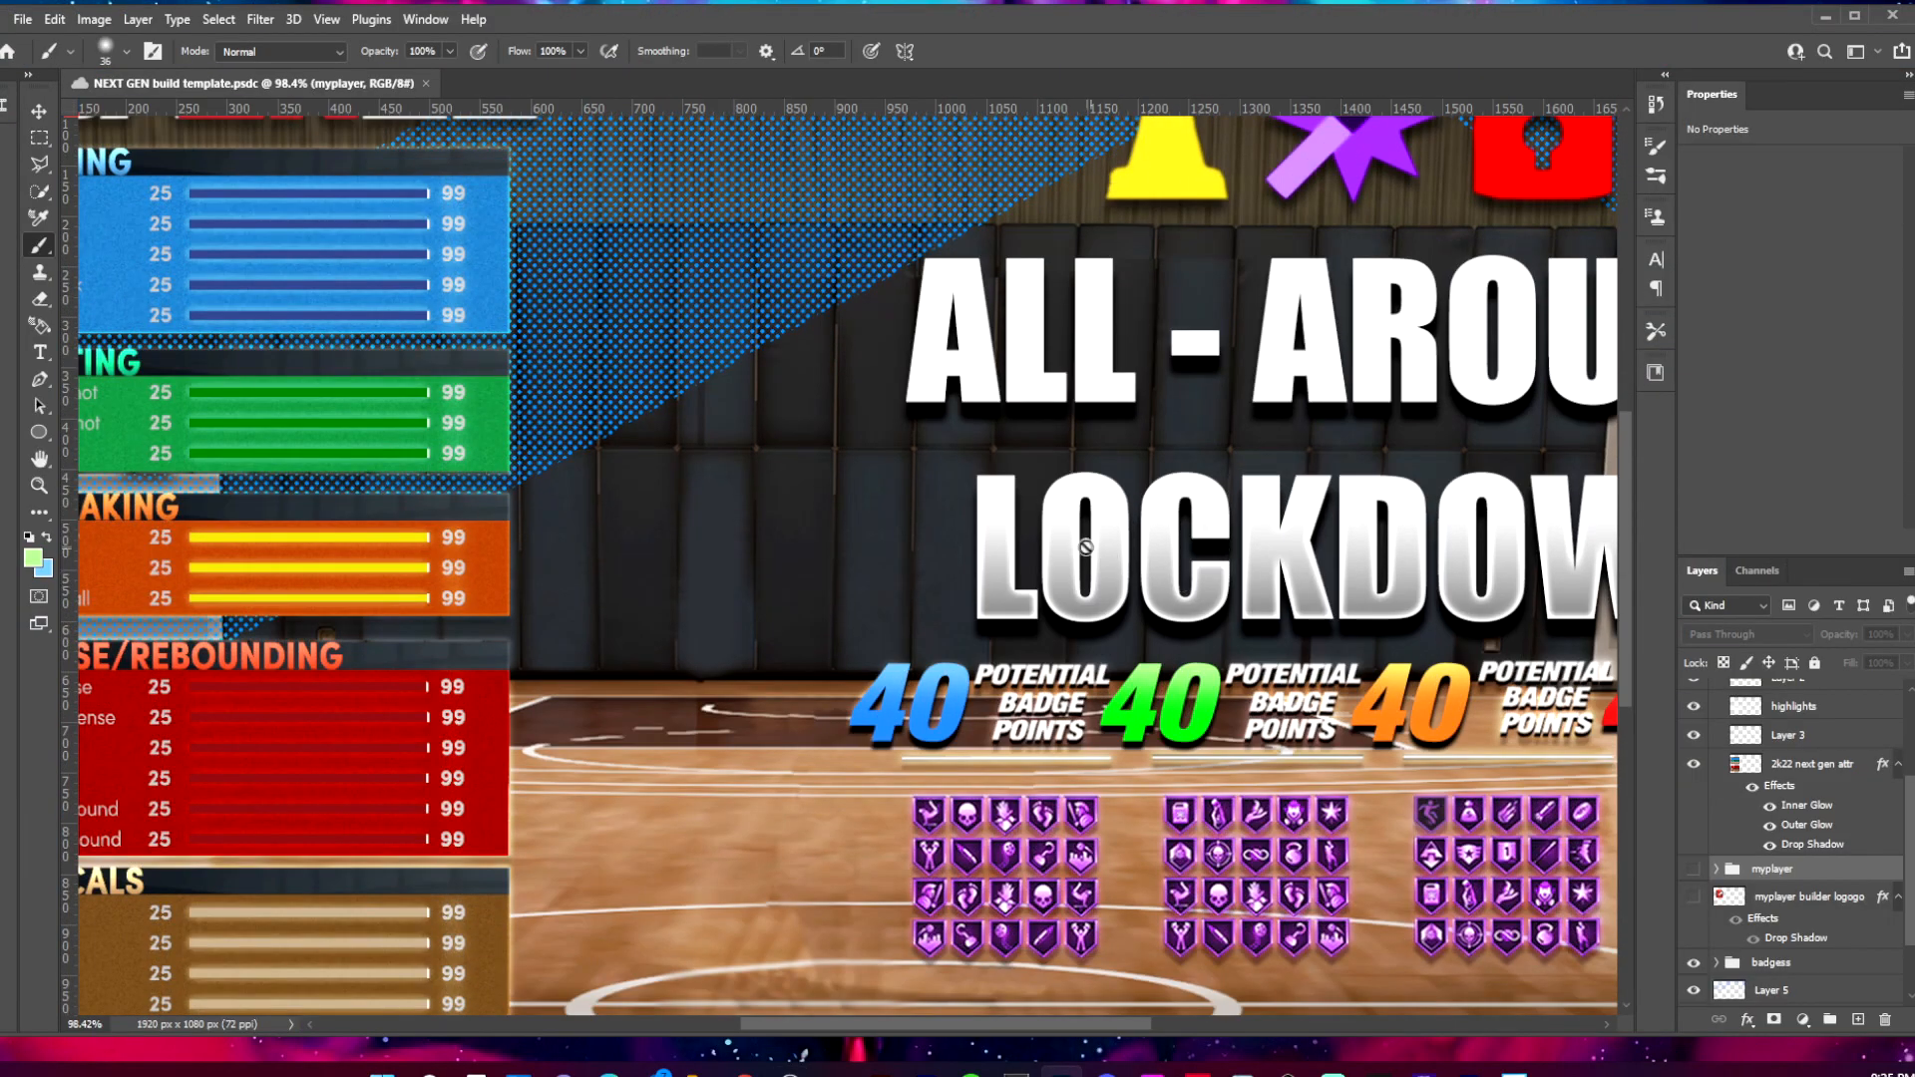
scroll(1087, 552, "down", 3)
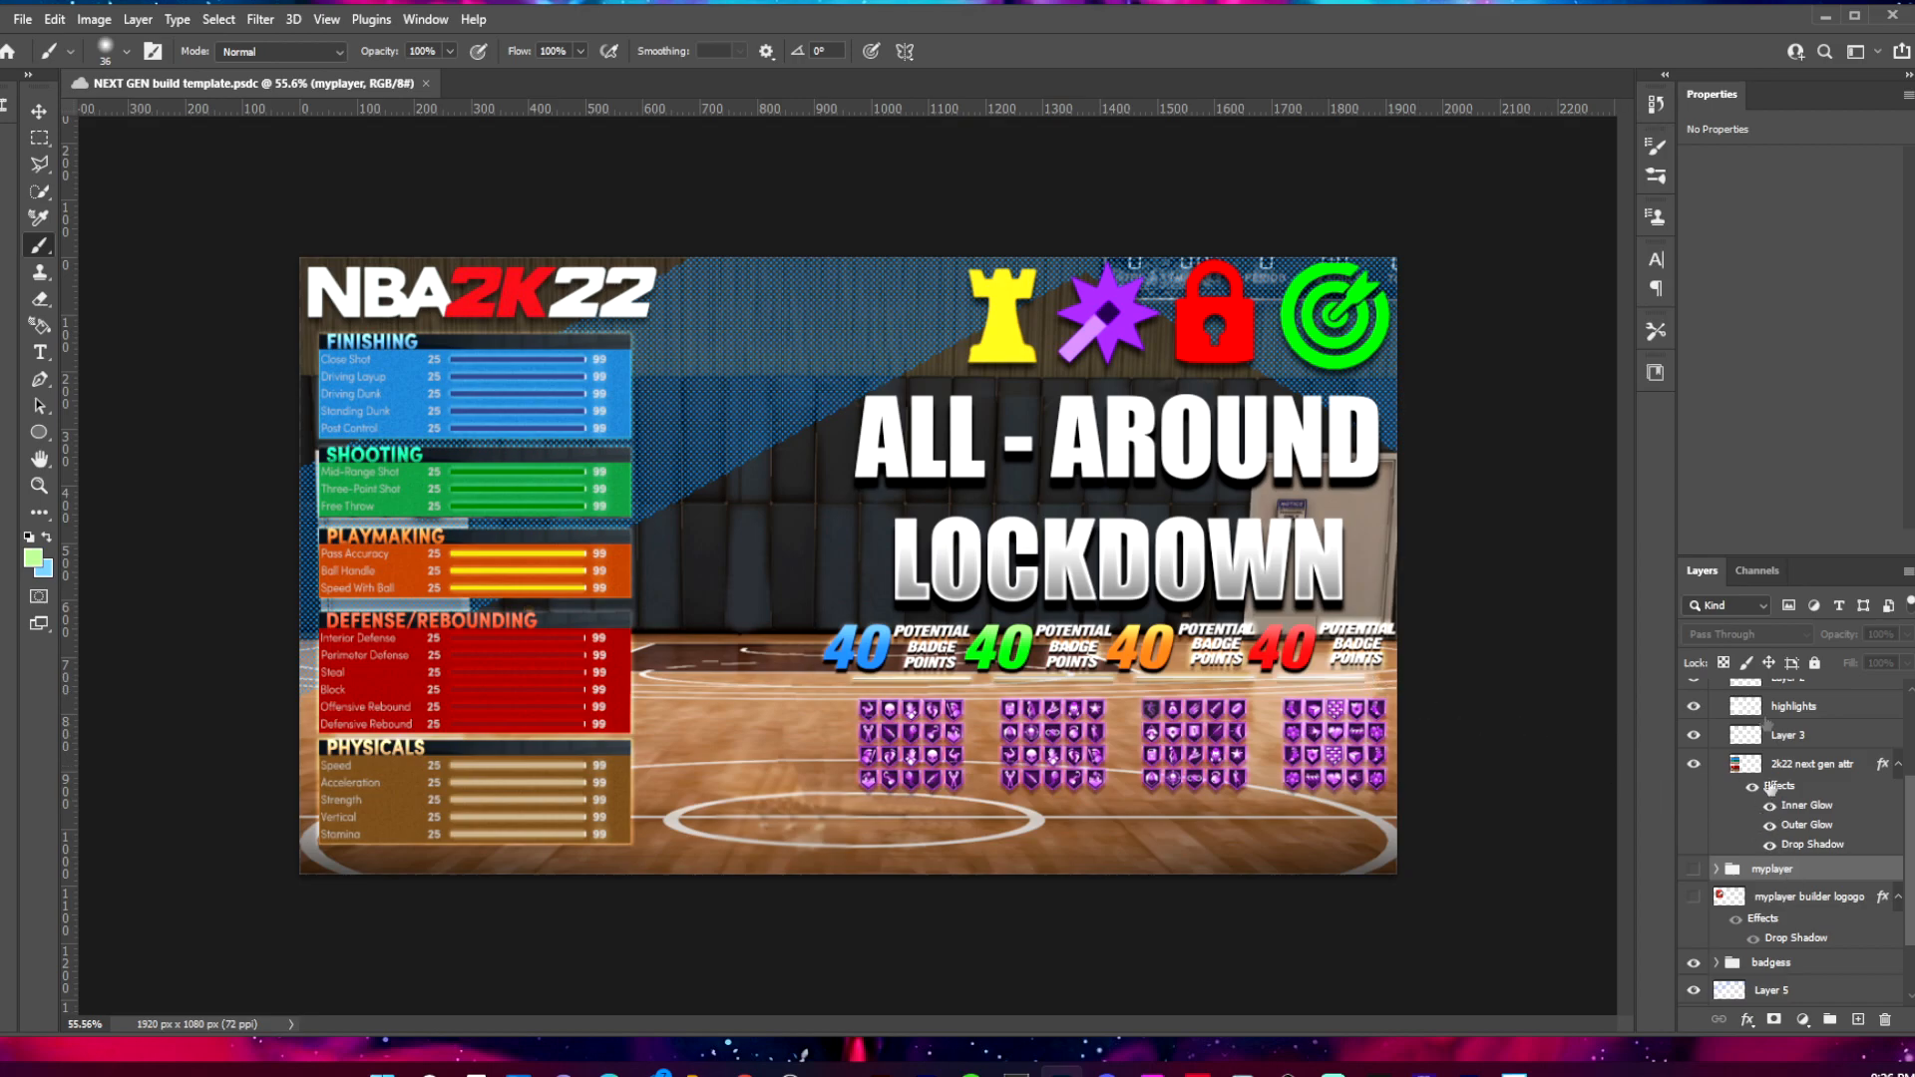
left_click(21, 21)
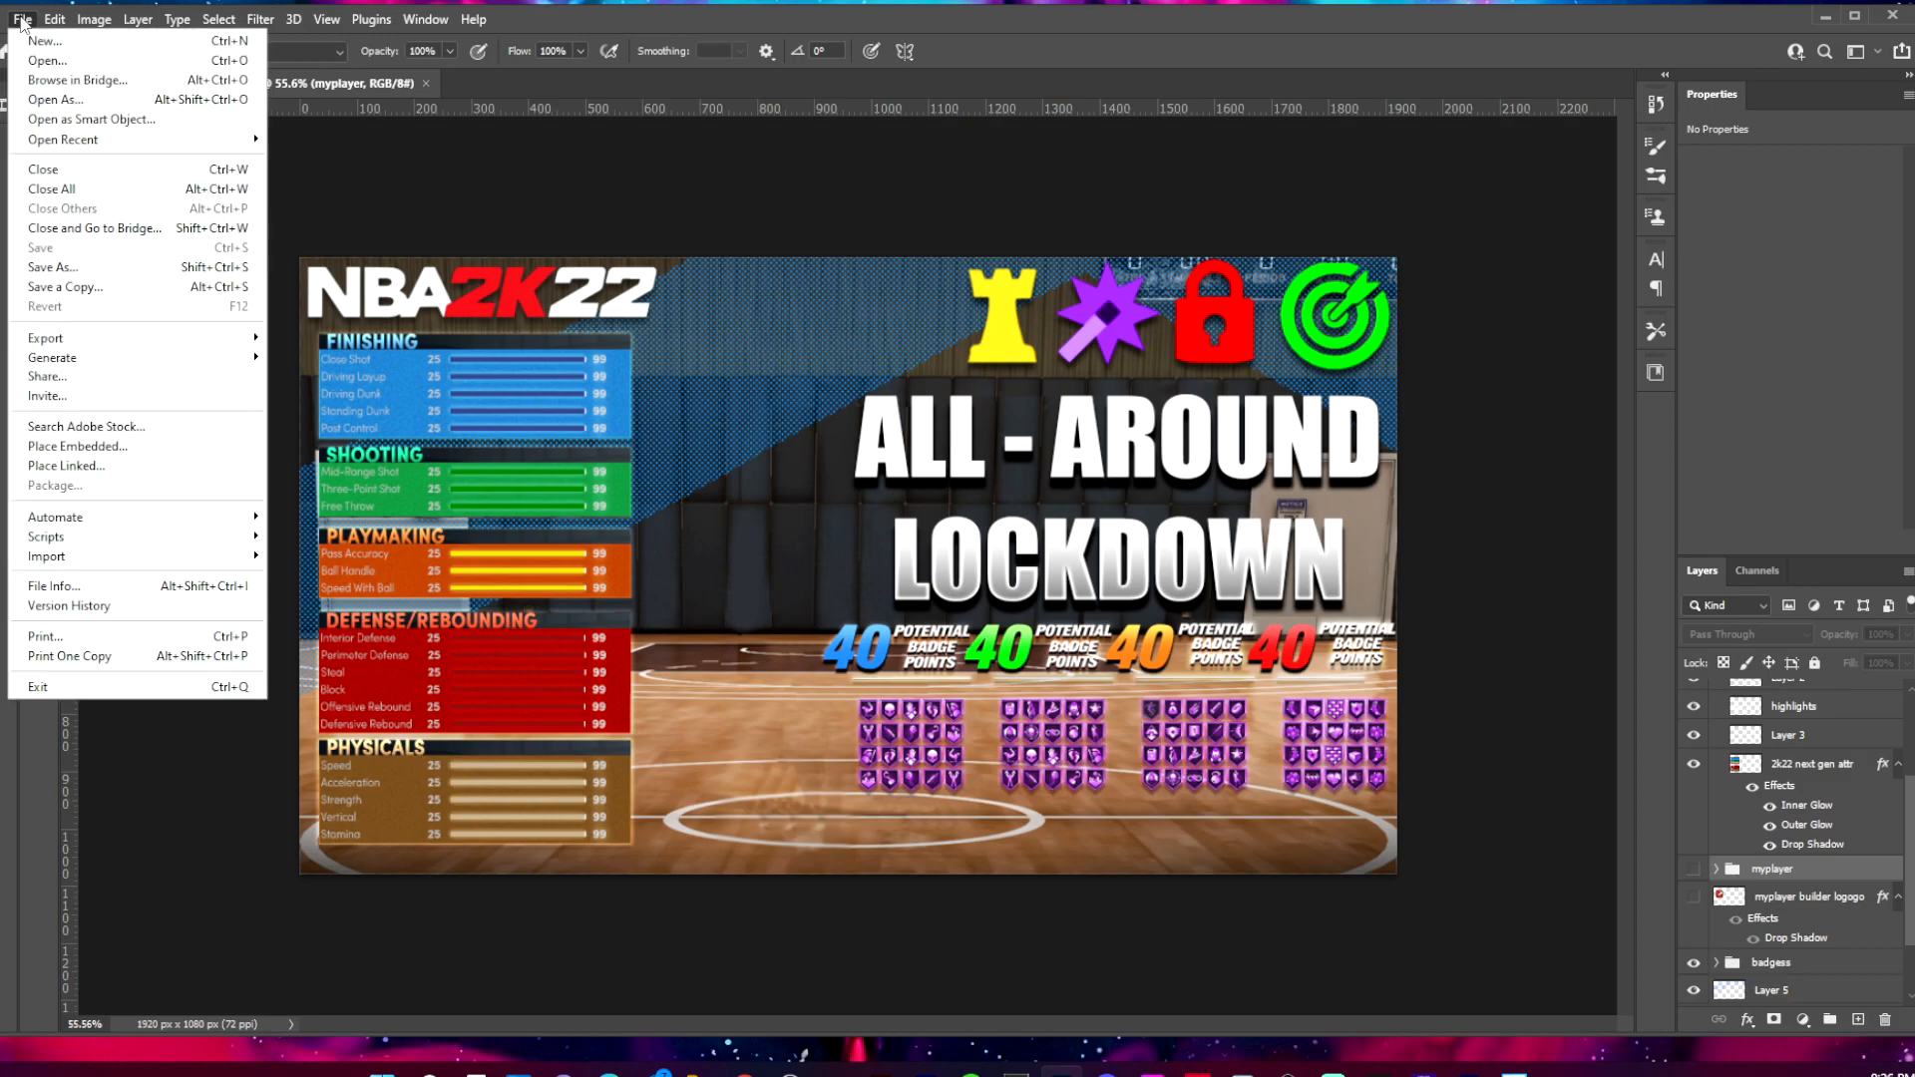
left_click(135, 467)
left_click(417, 271)
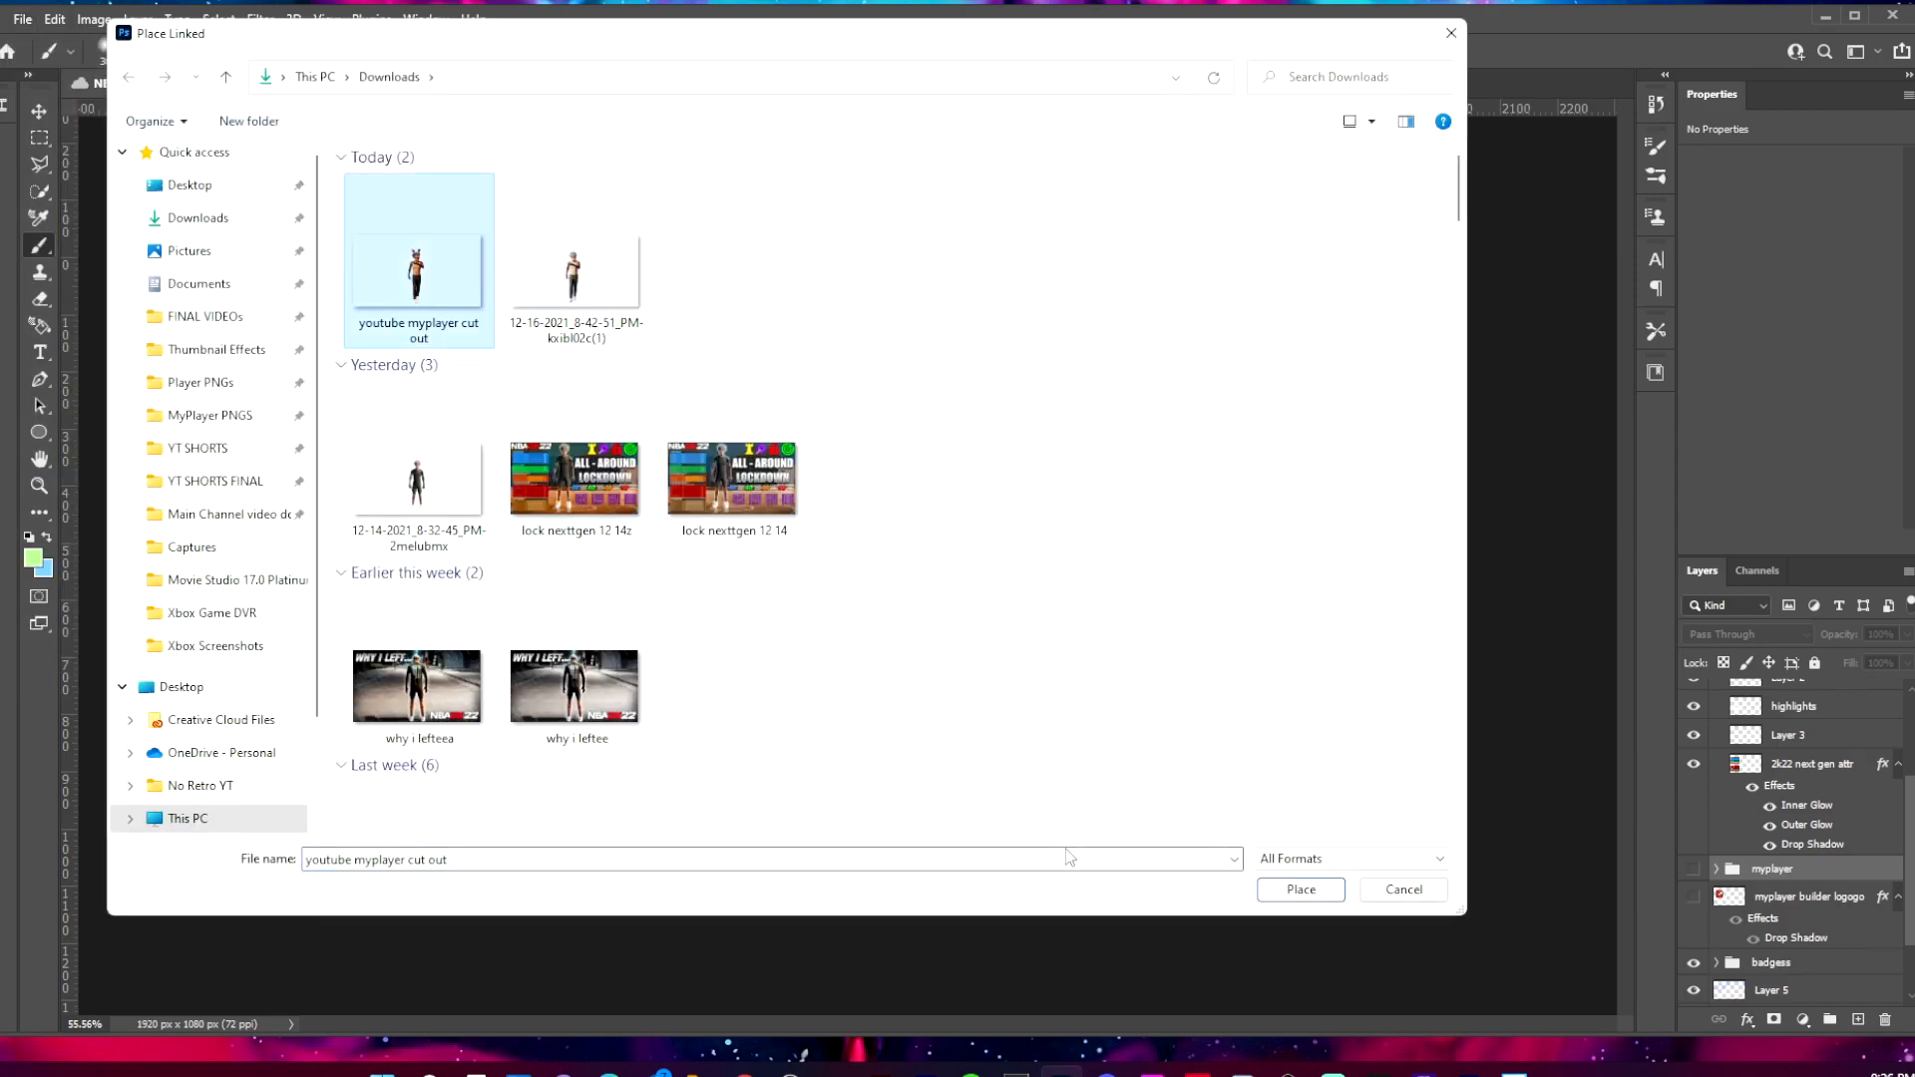
left_click(1329, 900)
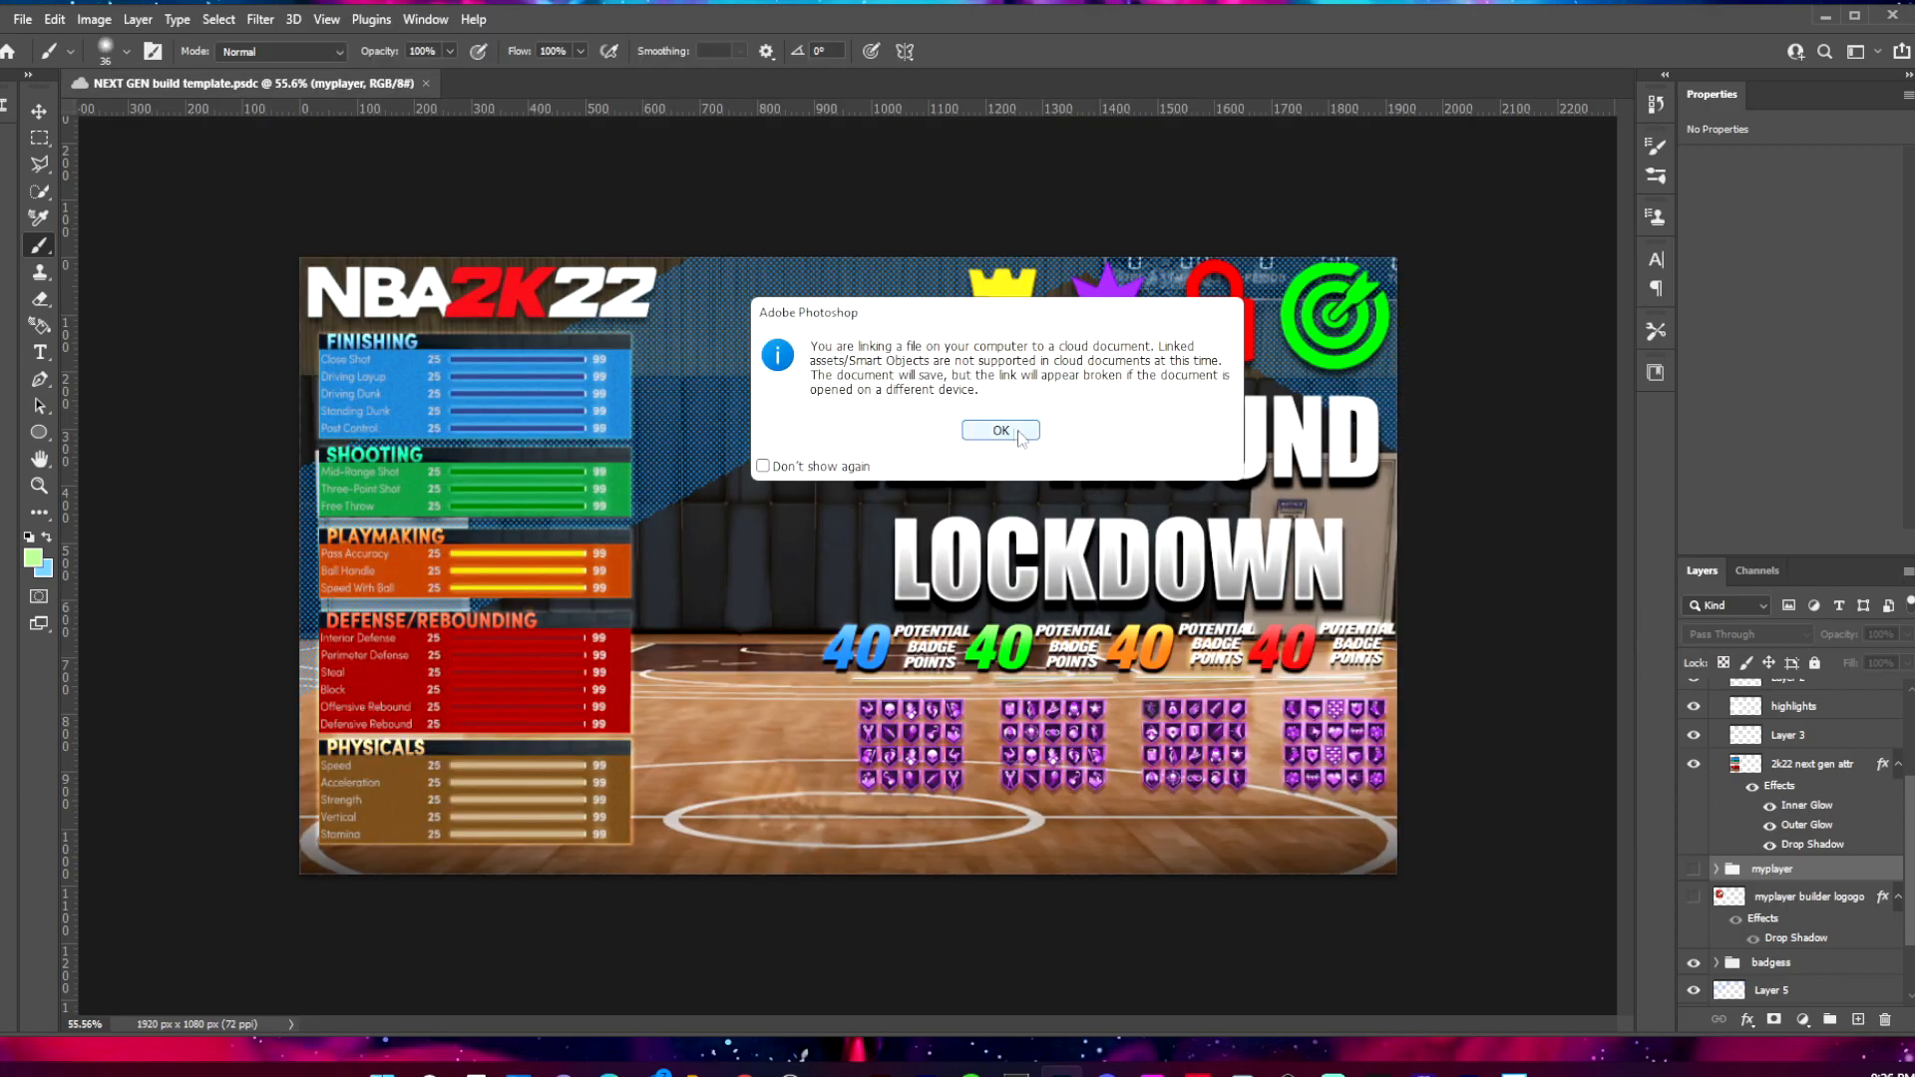
left_click(1002, 431)
Scale the placed player cut-out to about 180%, position it between the attributes and the title, and move its layer above the takeovers group.
left_click_drag(845, 480, 752, 485)
scroll(801, 582, "down", 3)
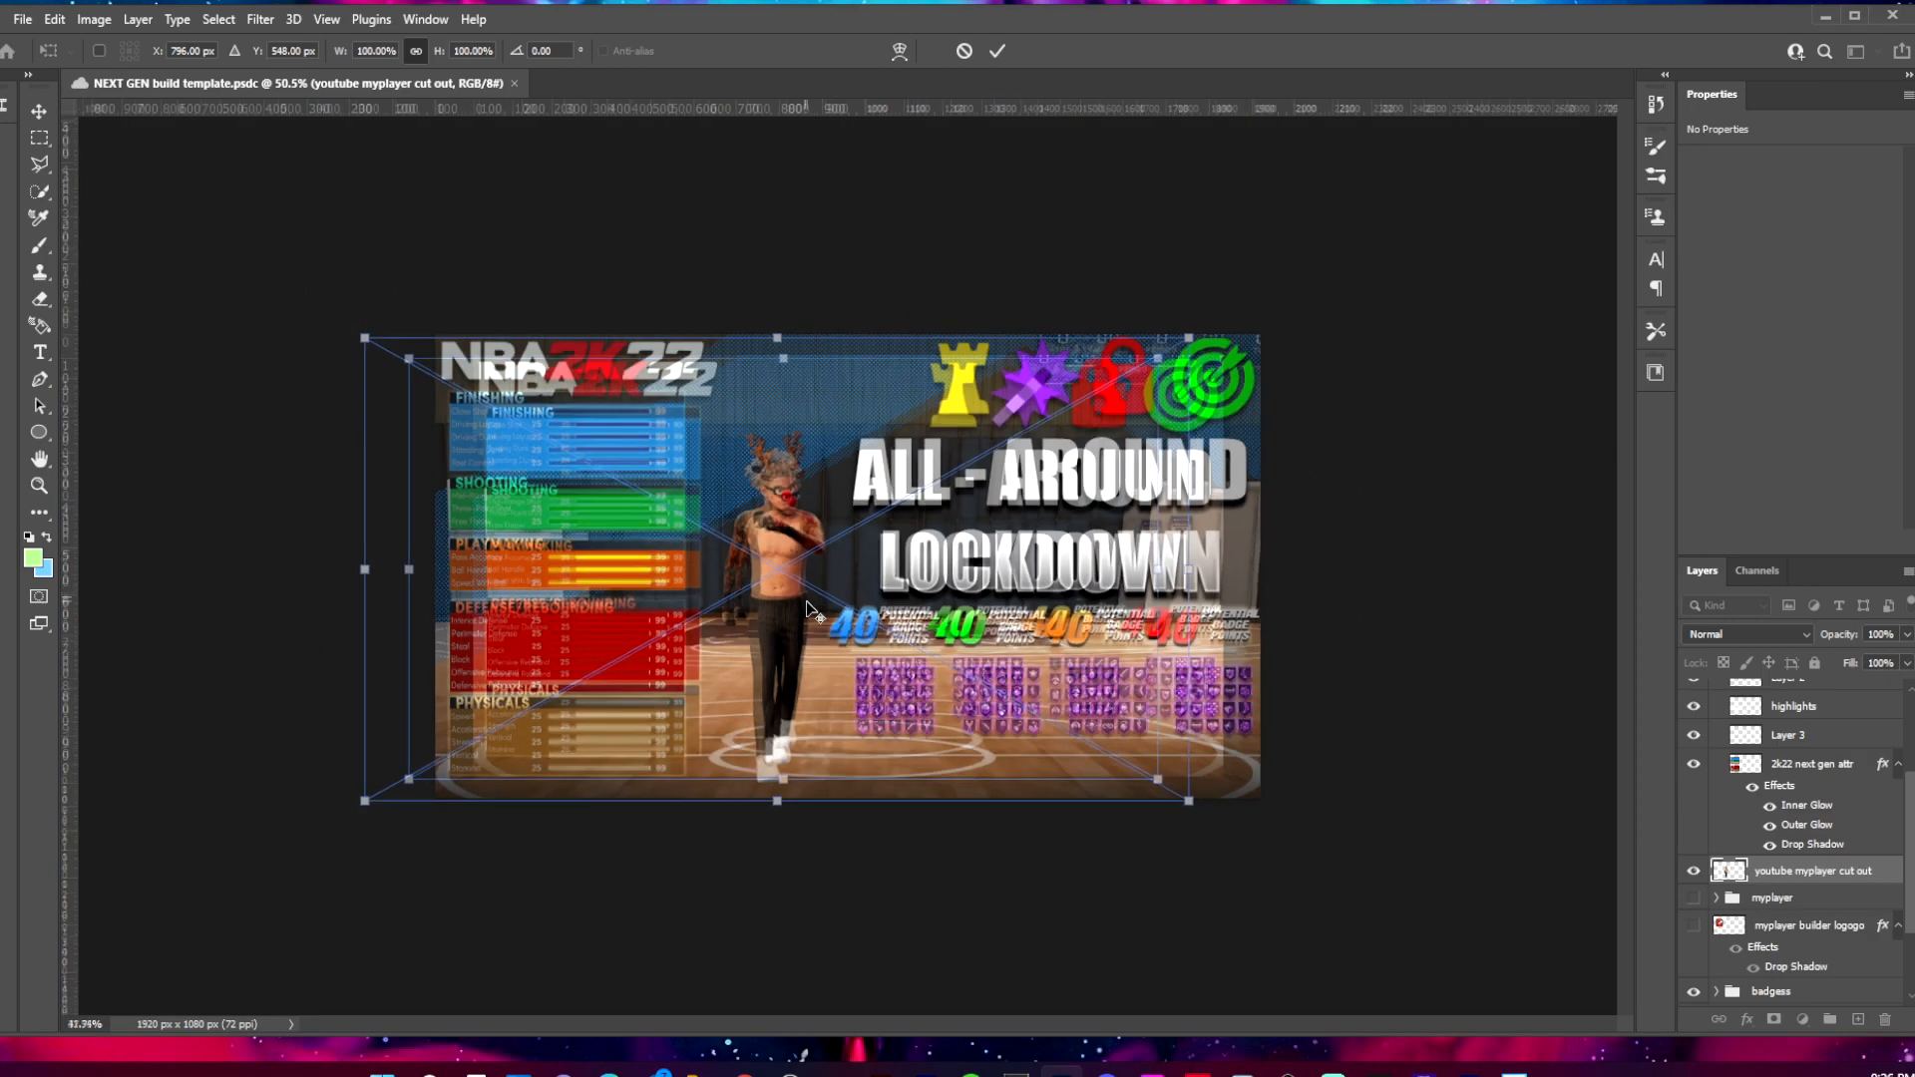
left_click_drag(794, 389, 791, 115)
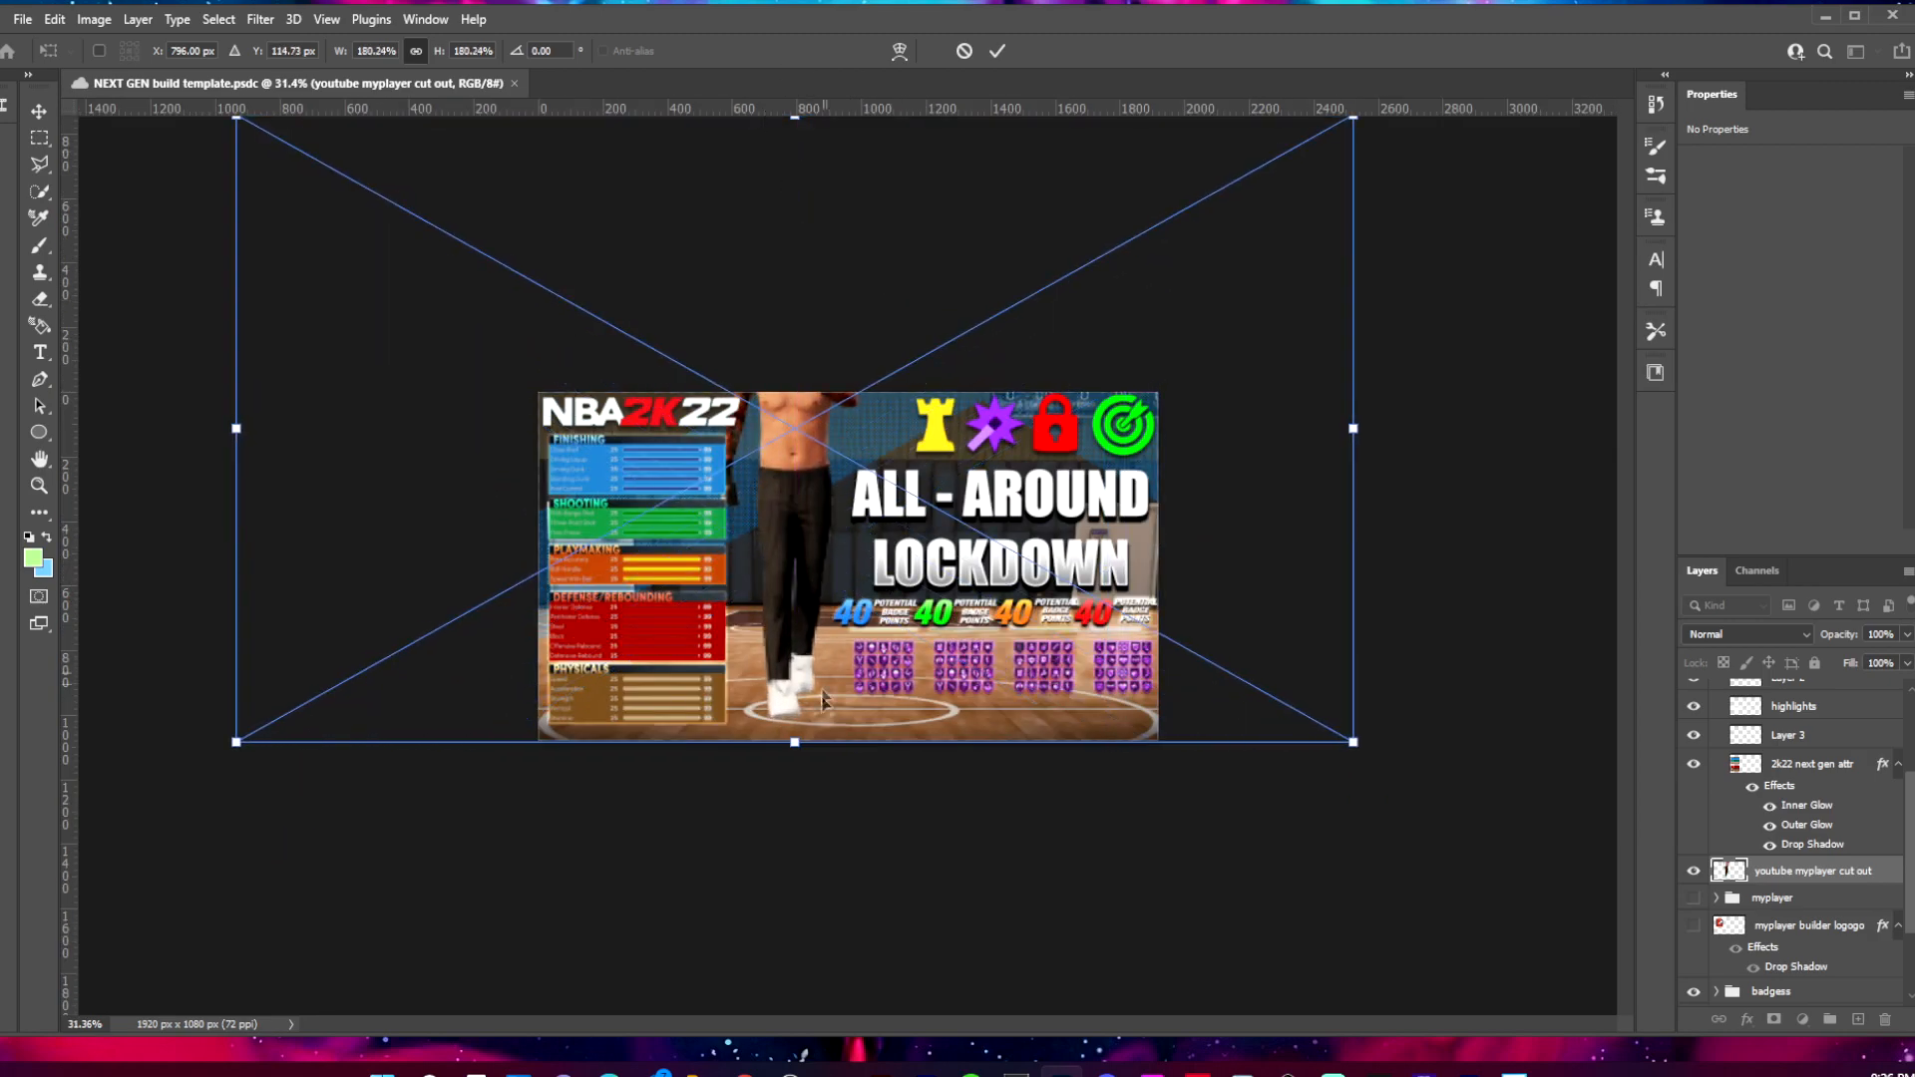
mouse_move(887, 627)
left_mouse_down()
mouse_move(895, 770)
mouse_move(901, 697)
left_mouse_up()
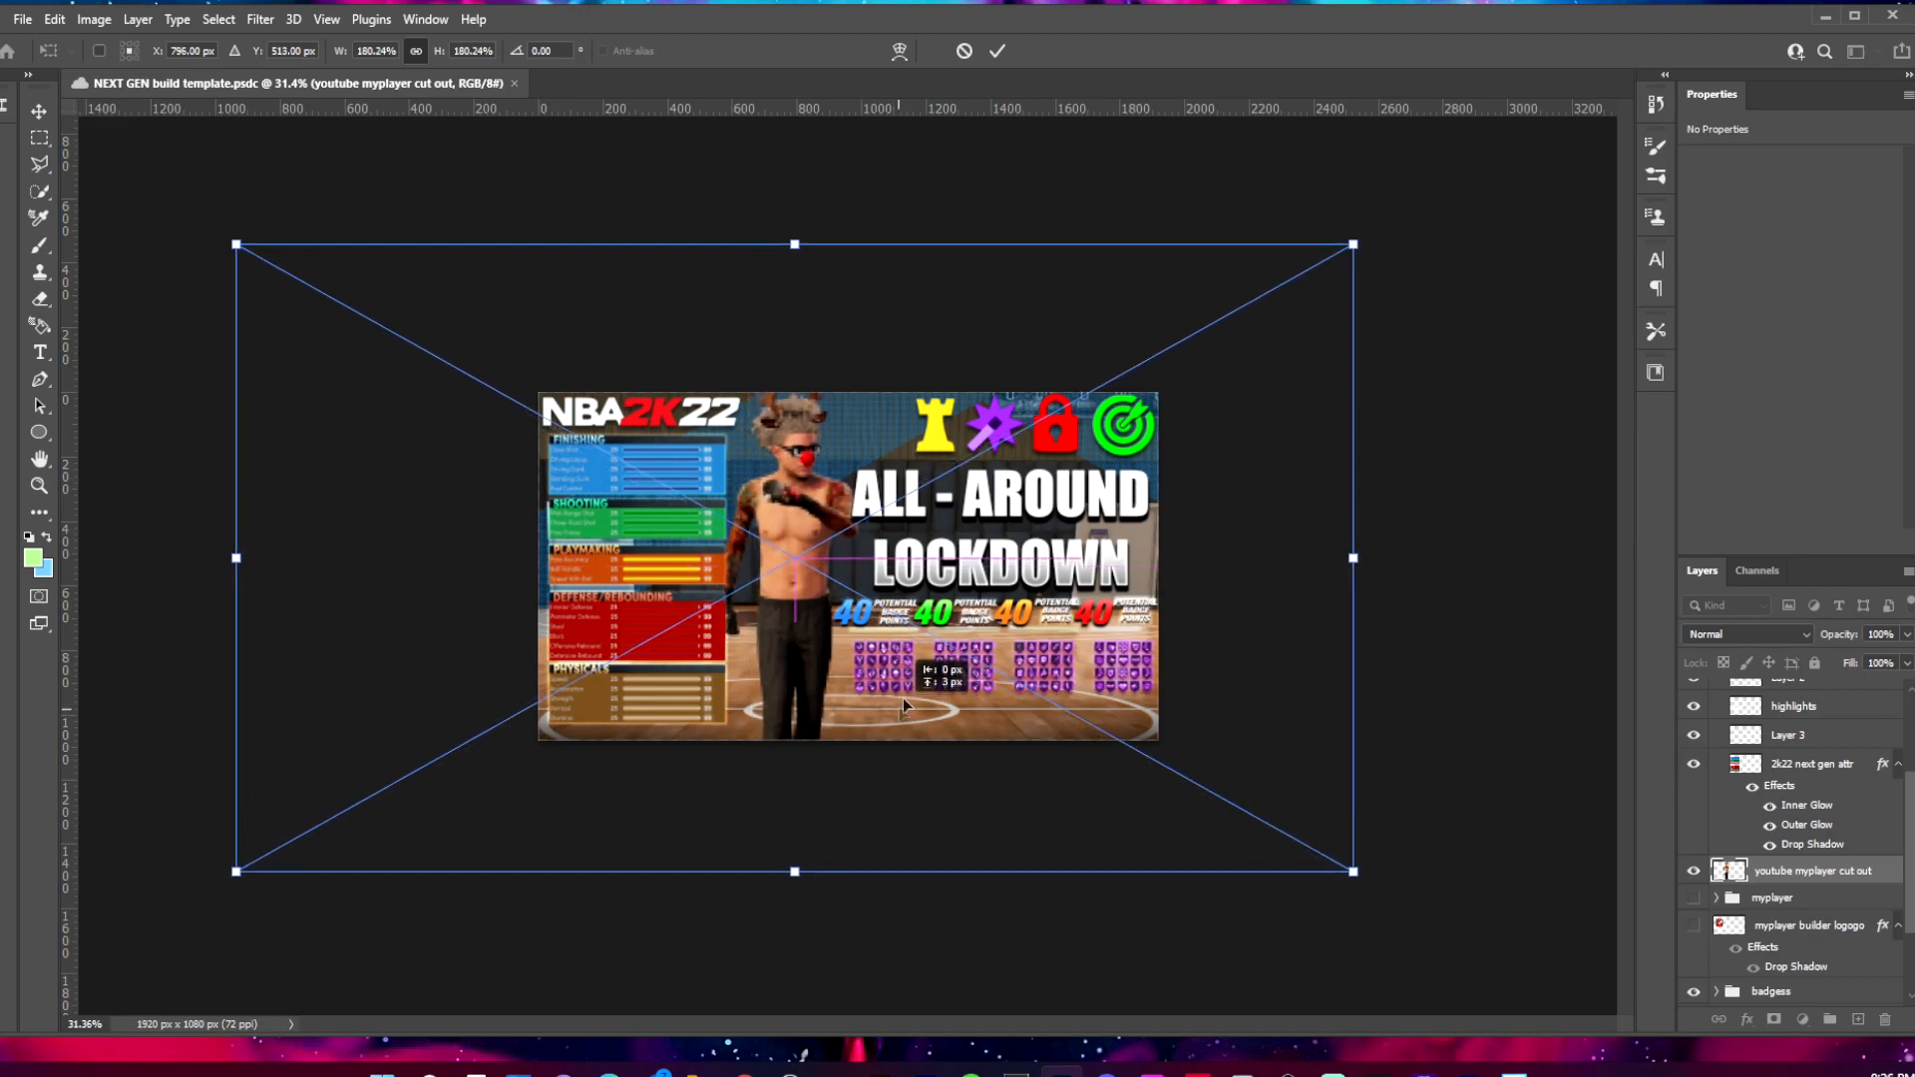
left_click(996, 50)
left_click_drag(1819, 879, 1857, 738)
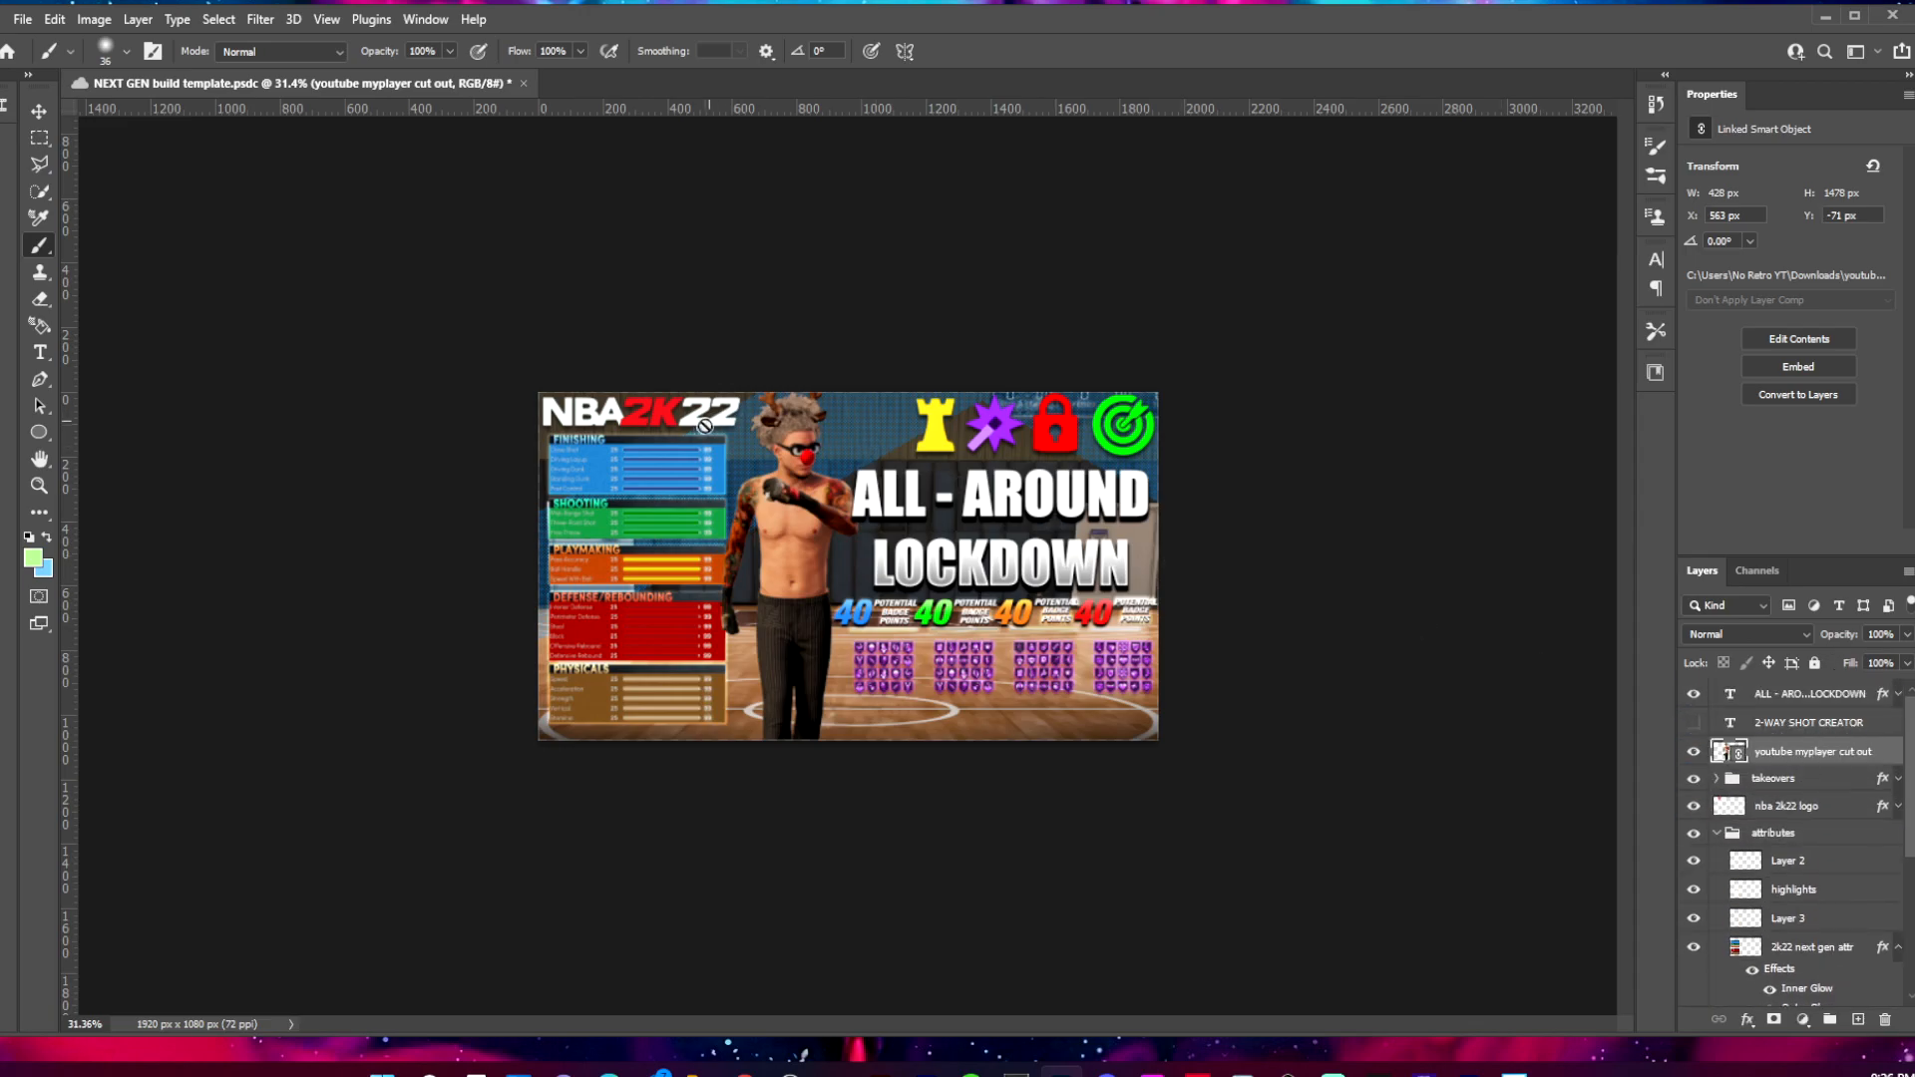
Apply a Camera Raw filter to the player cut-out with Exposure +0.50, Contrast +8, Texture +11, Clarity +30 and Vibrance -27.
scroll(815, 571, "up", 2)
scroll(815, 571, "up", 2)
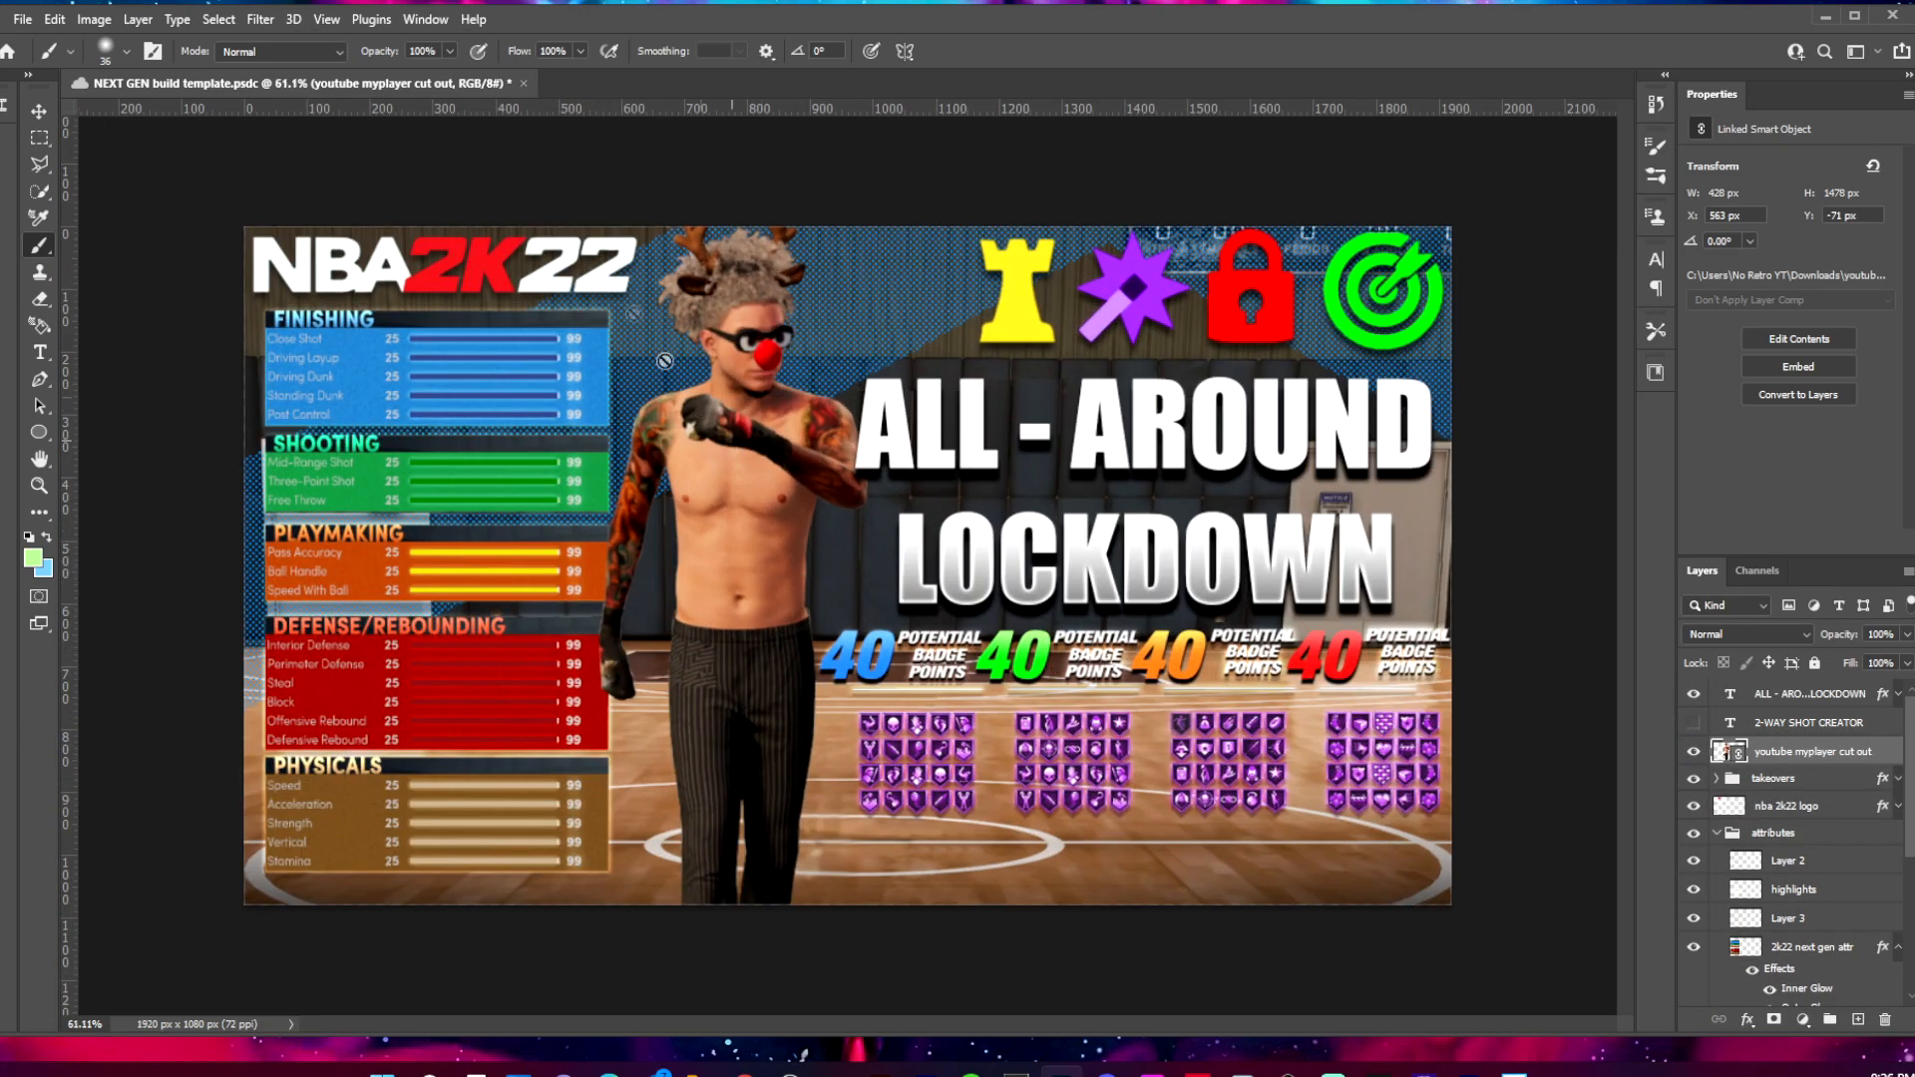
left_click(259, 22)
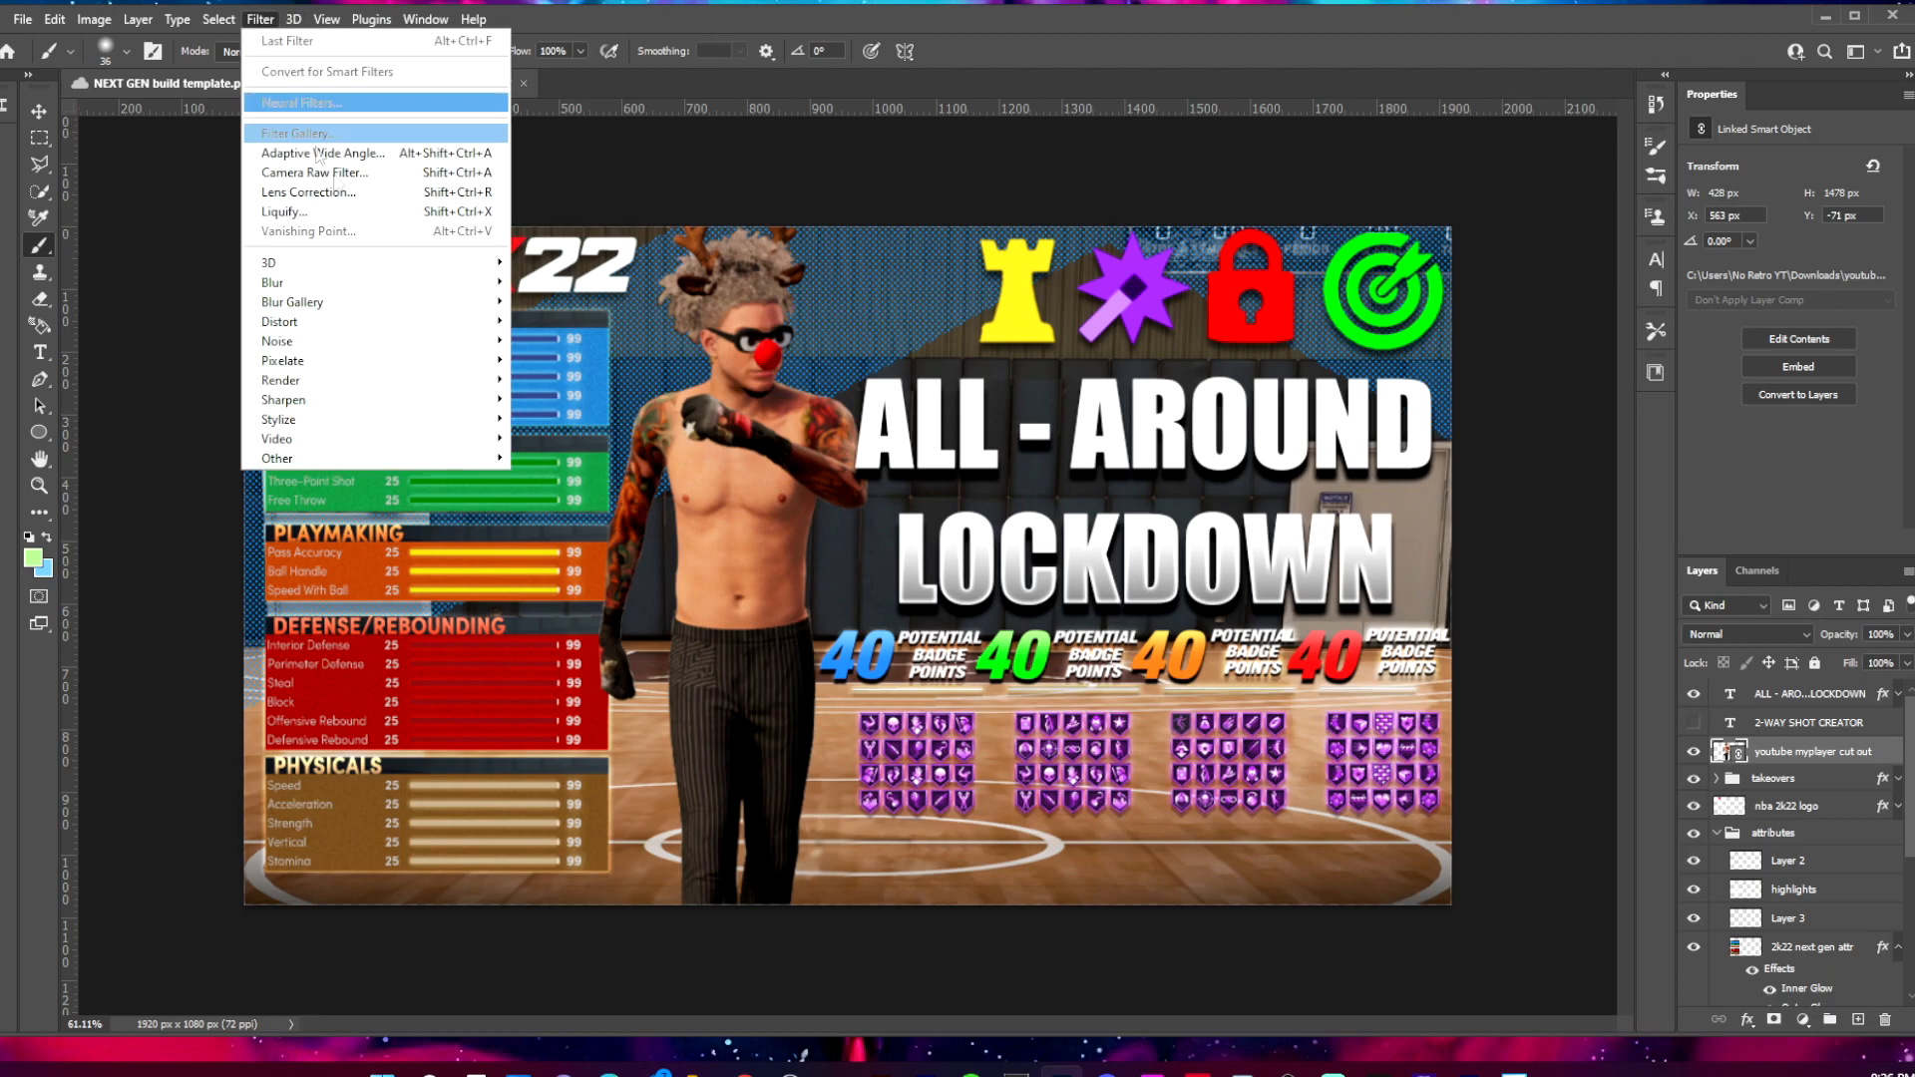
left_click(331, 174)
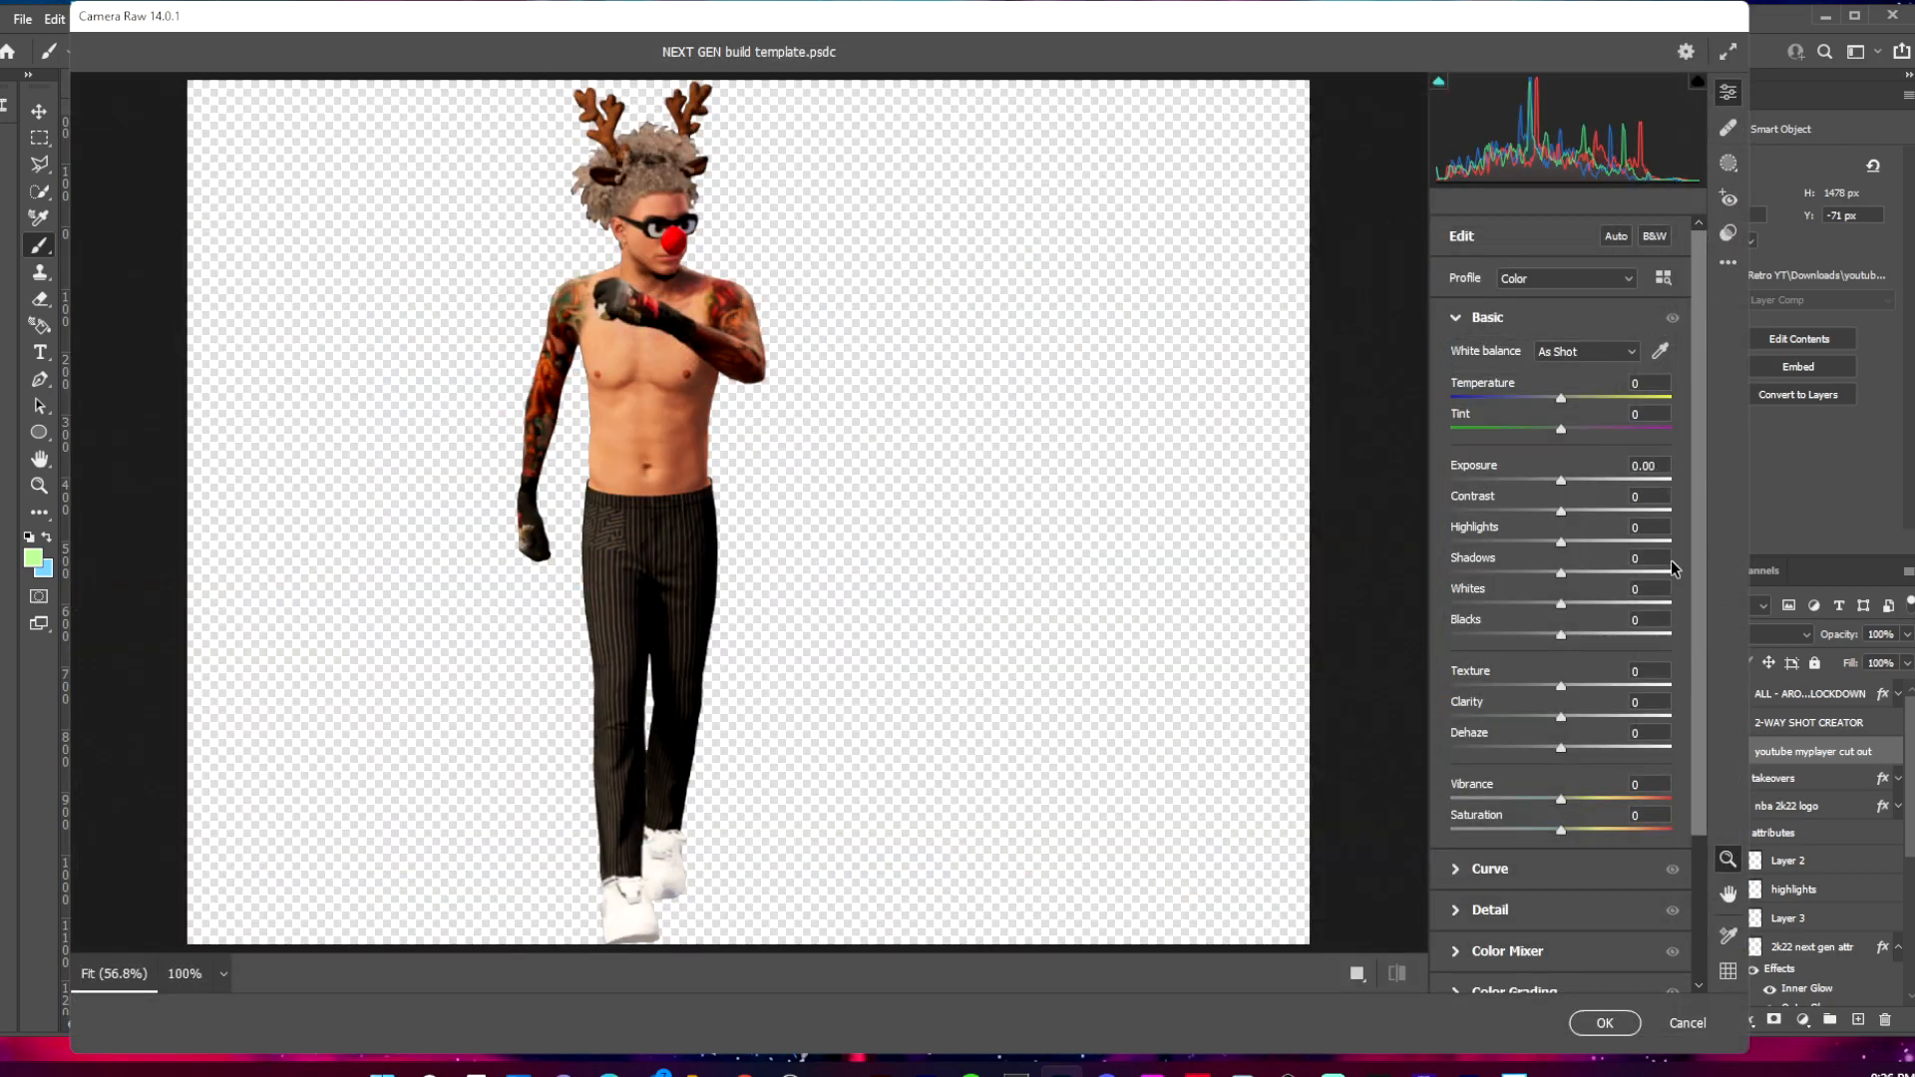
left_click_drag(1560, 483, 1567, 482)
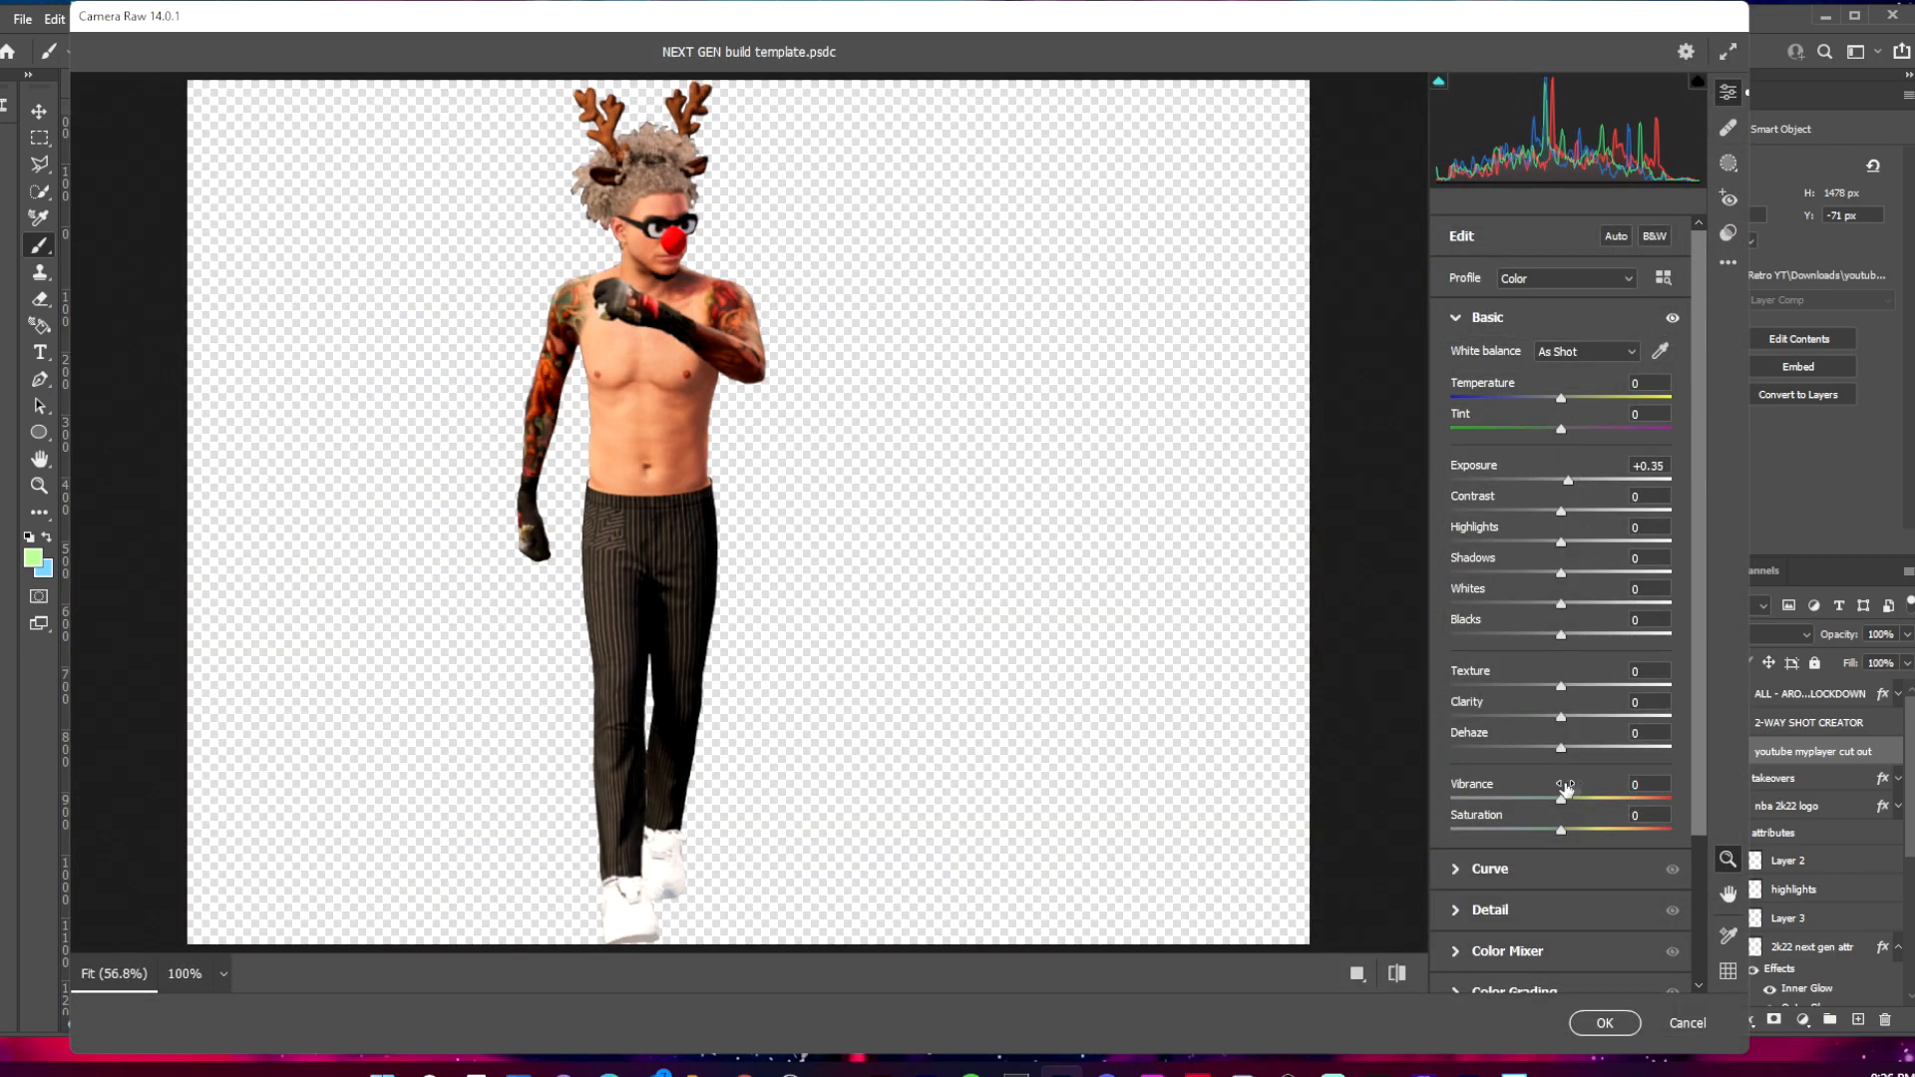
left_click_drag(1561, 799, 1531, 801)
mouse_move(1561, 717)
left_mouse_down()
mouse_move(1601, 717)
mouse_move(1573, 686)
left_mouse_up()
left_click_drag(1561, 511, 1572, 482)
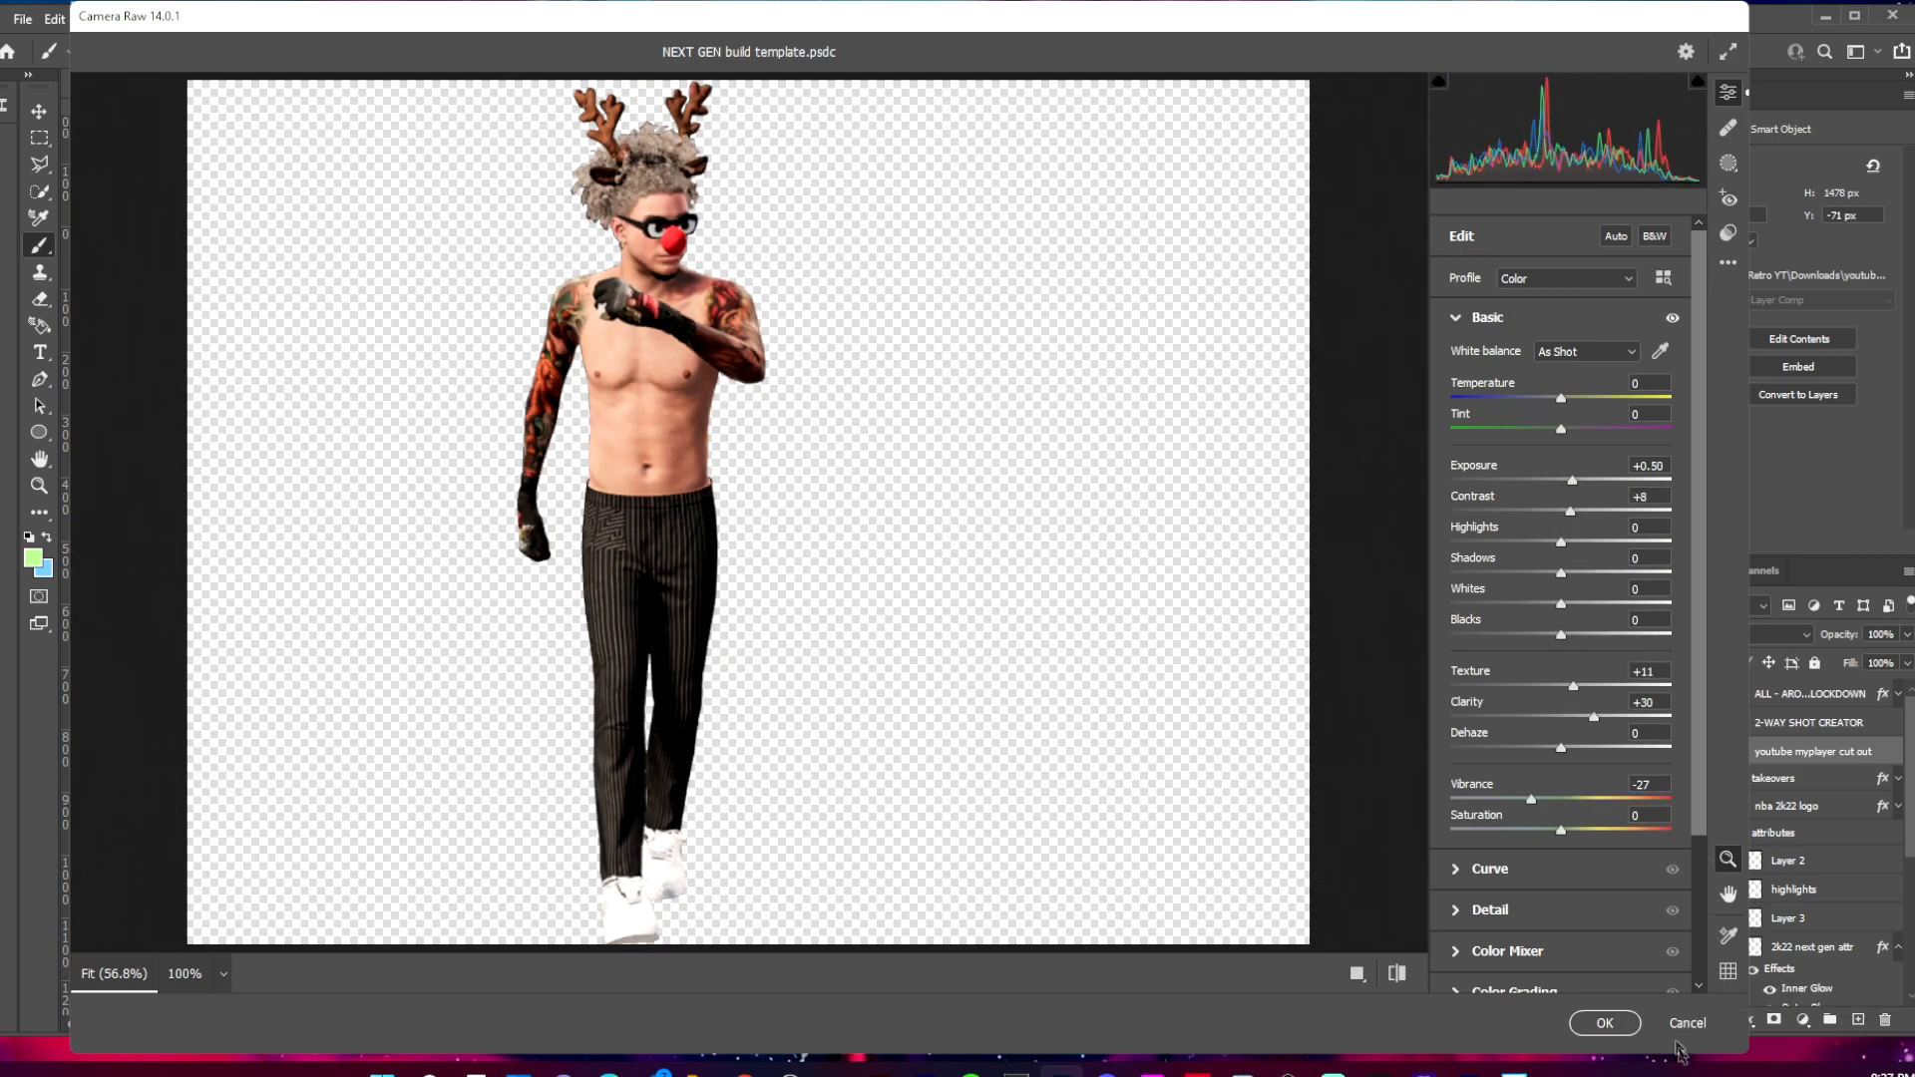
left_click(1605, 1025)
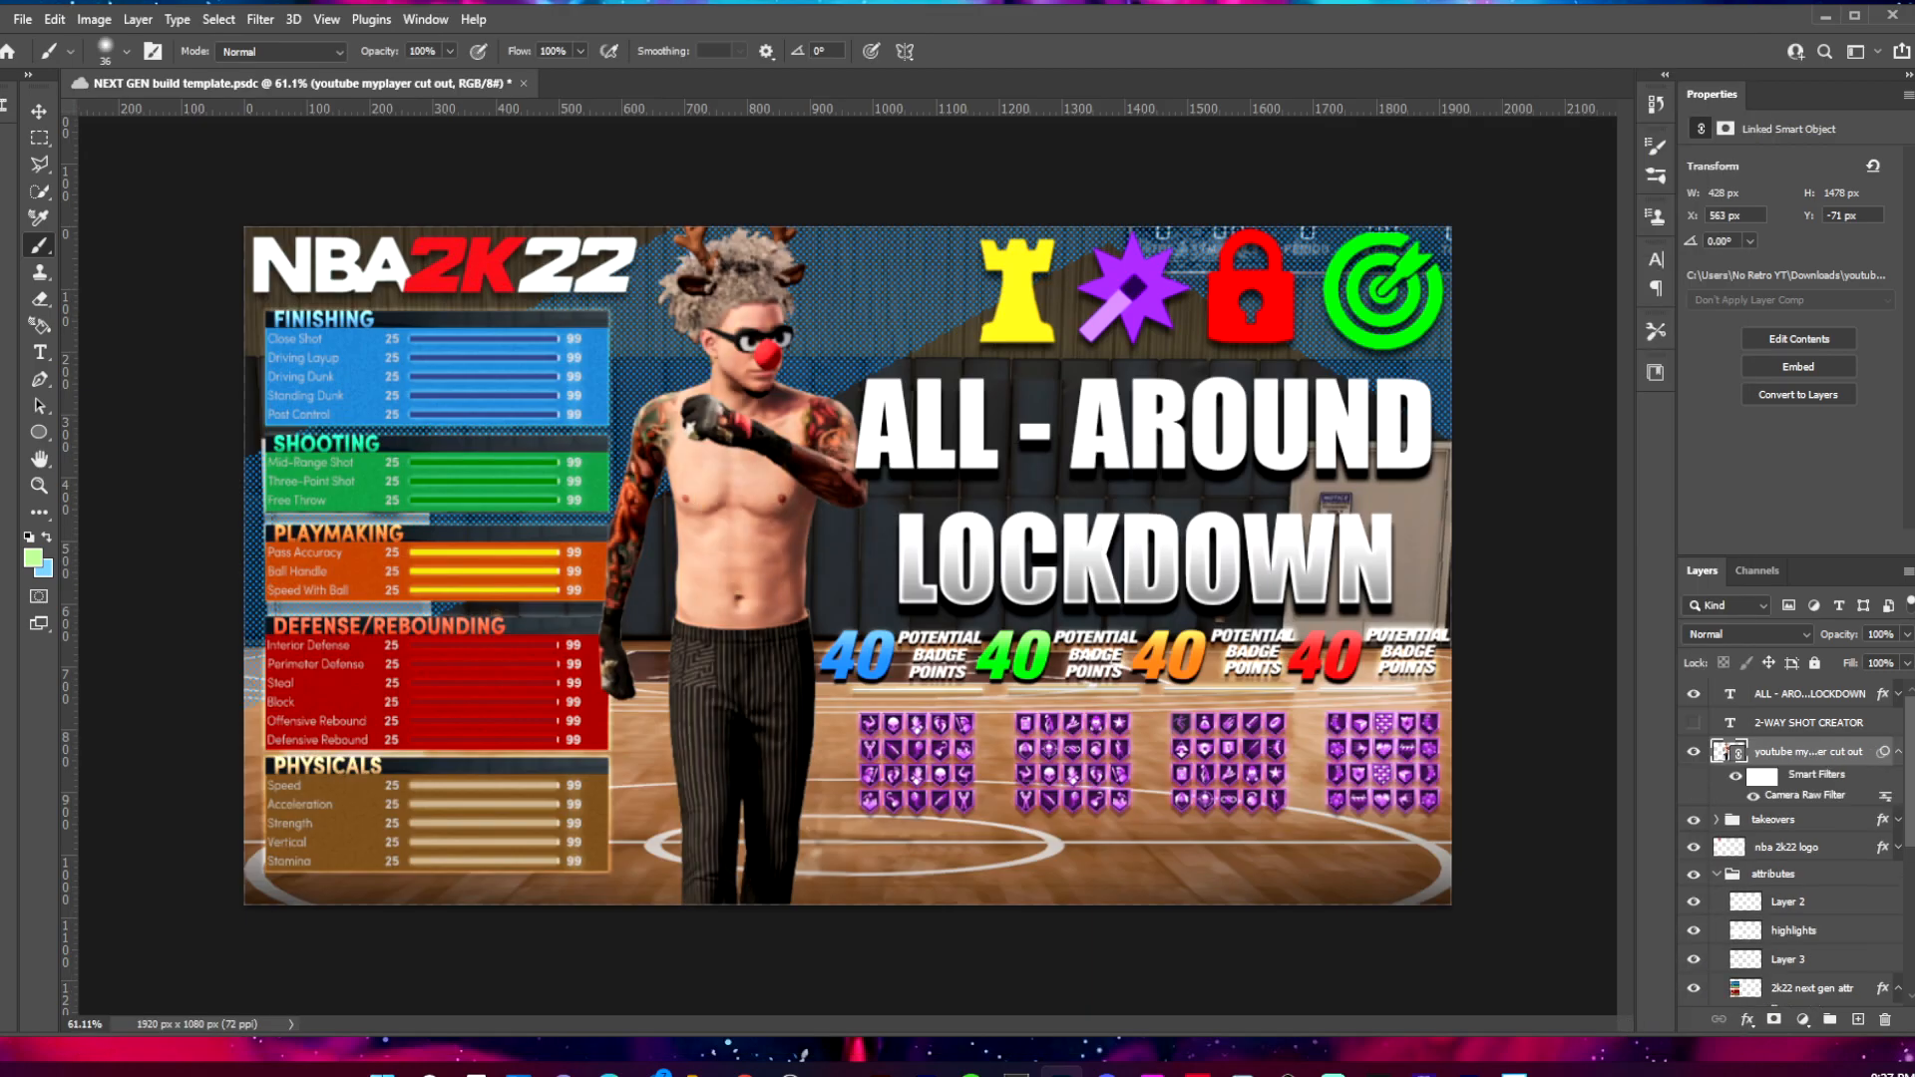
Rasterize the player cut-out layer and add an Outer Glow in light blue 49c5ff, adjusting its spread and size.
right_click(1778, 760)
left_click(1685, 560)
right_click(1783, 755)
left_click(1654, 195)
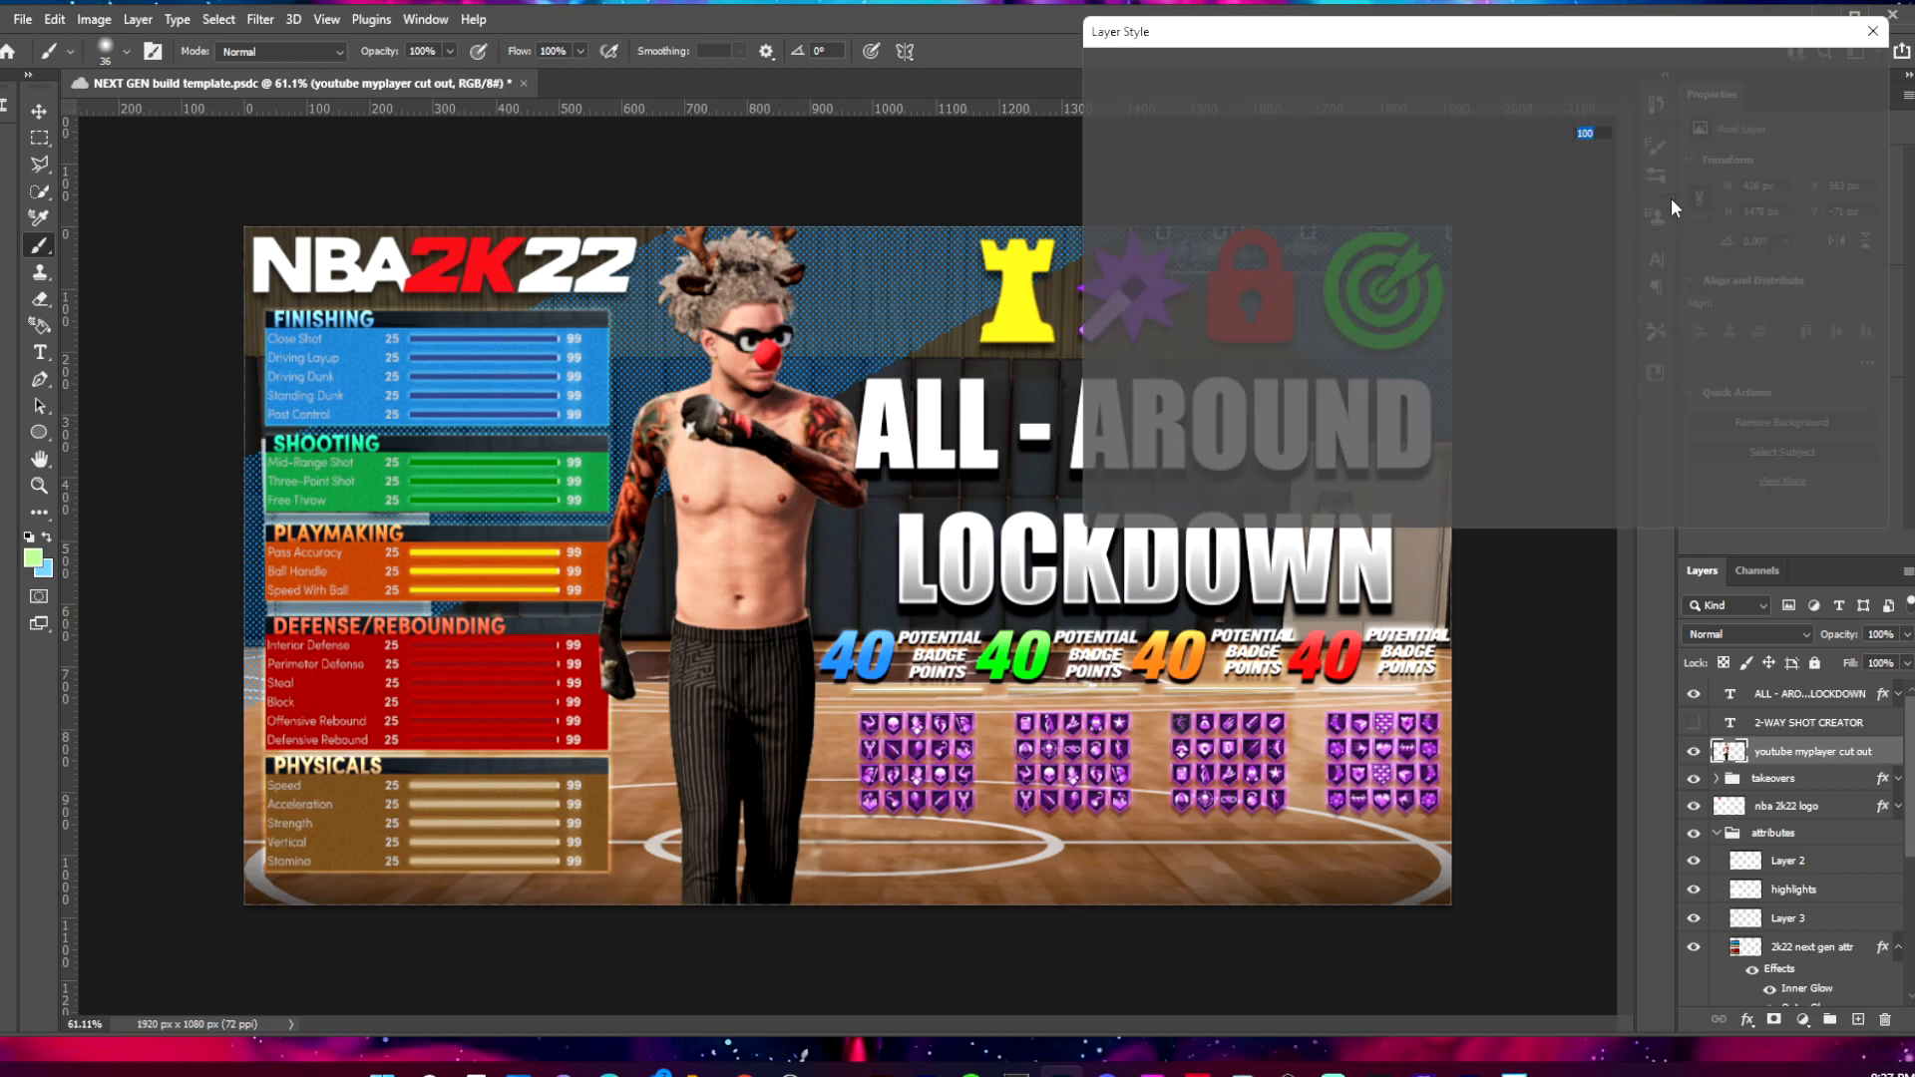
left_click(1137, 395)
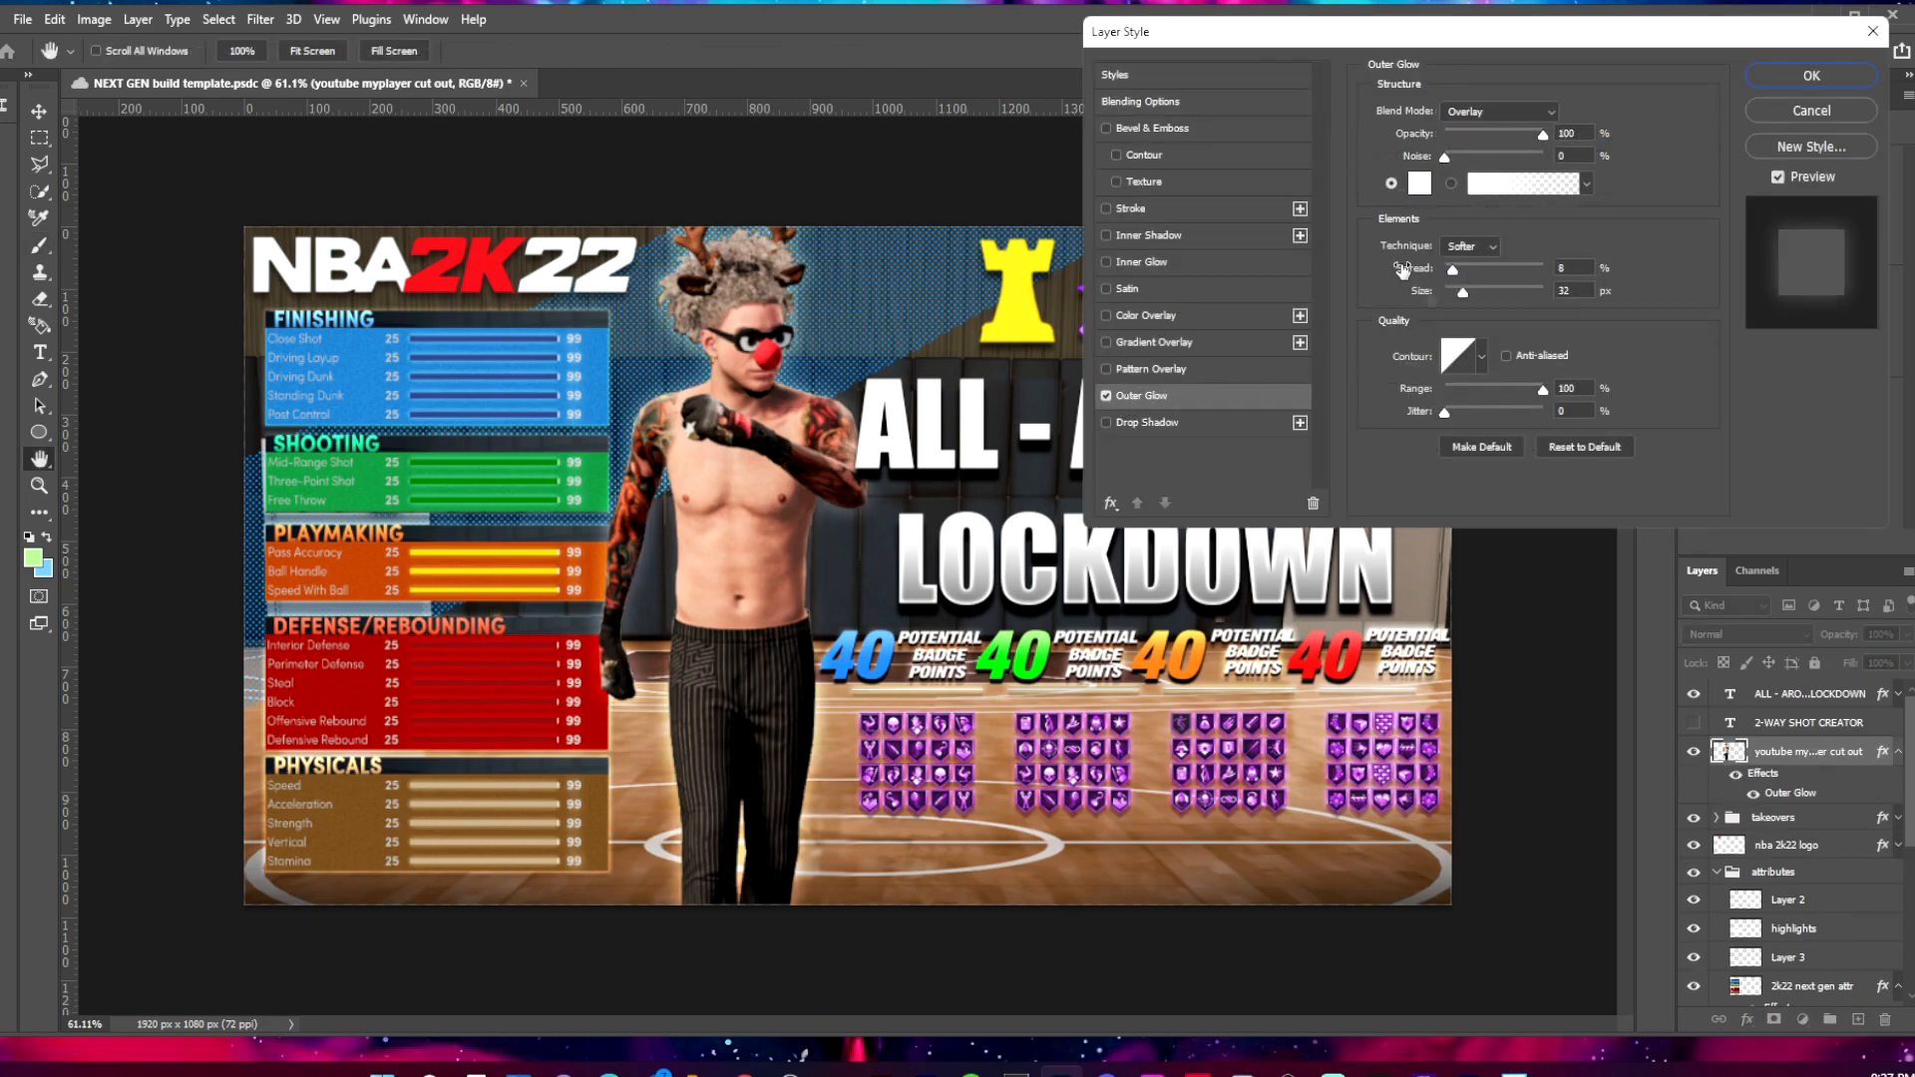
left_click(1417, 184)
left_click_drag(1652, 849, 1653, 784)
left_click(1554, 667)
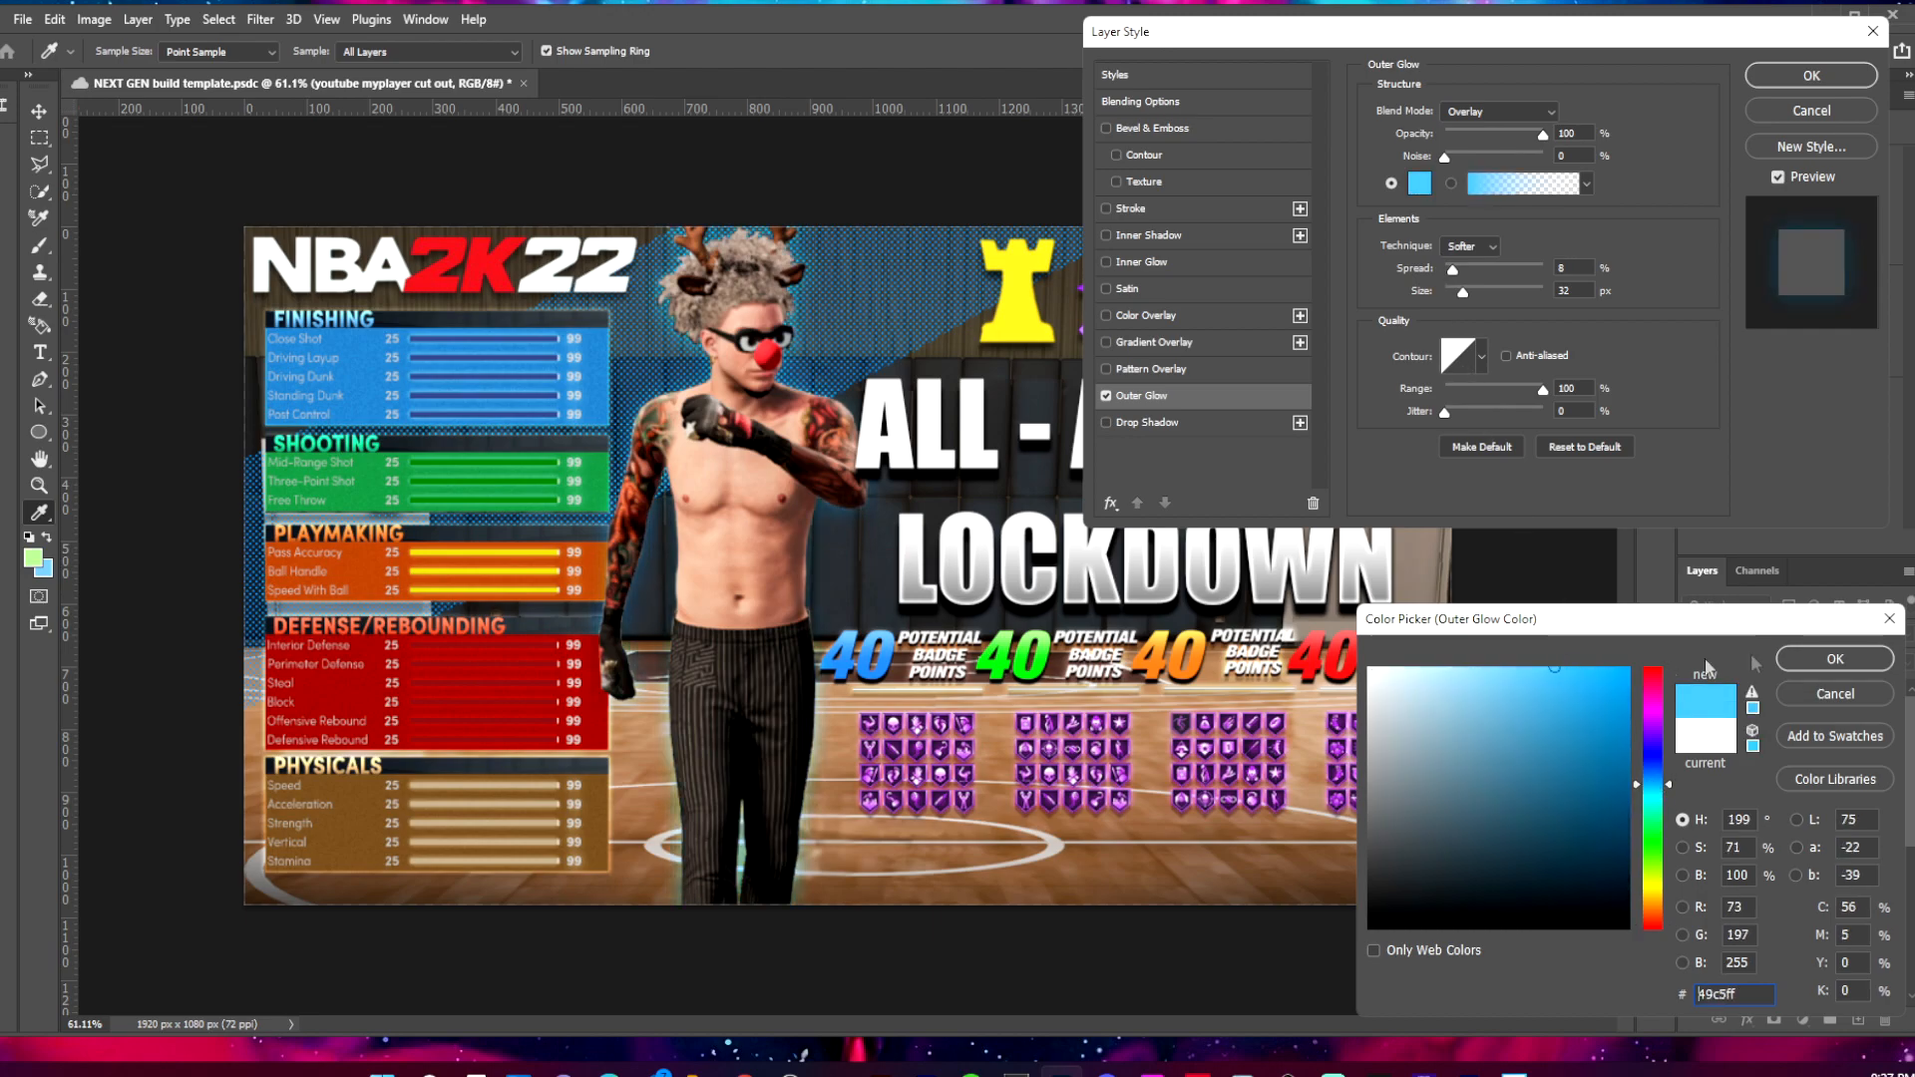
left_click(1835, 660)
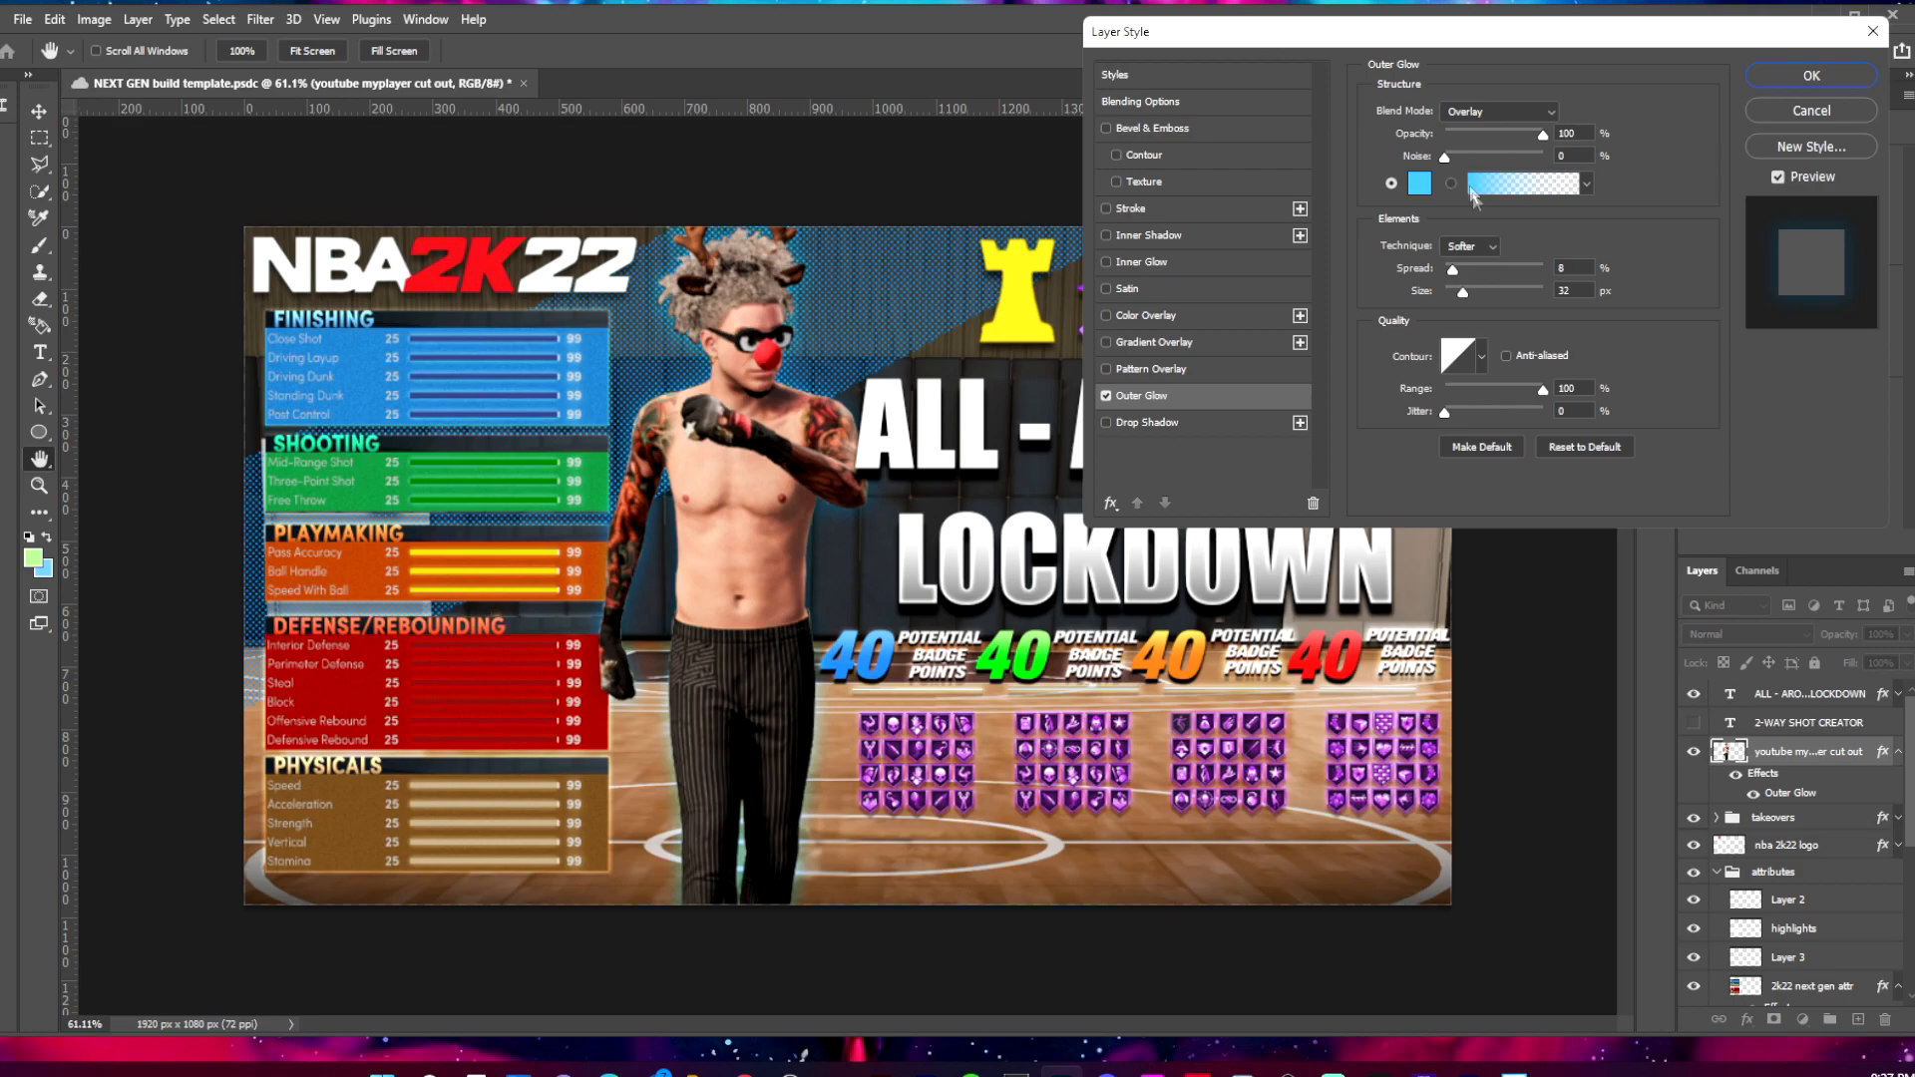
mouse_move(1454, 271)
left_mouse_down()
mouse_move(1516, 267)
mouse_move(1469, 287)
left_mouse_up()
Add a white Inner Glow to the player cut-out with a size of 18 px and apply the layer style.
left_click(1140, 262)
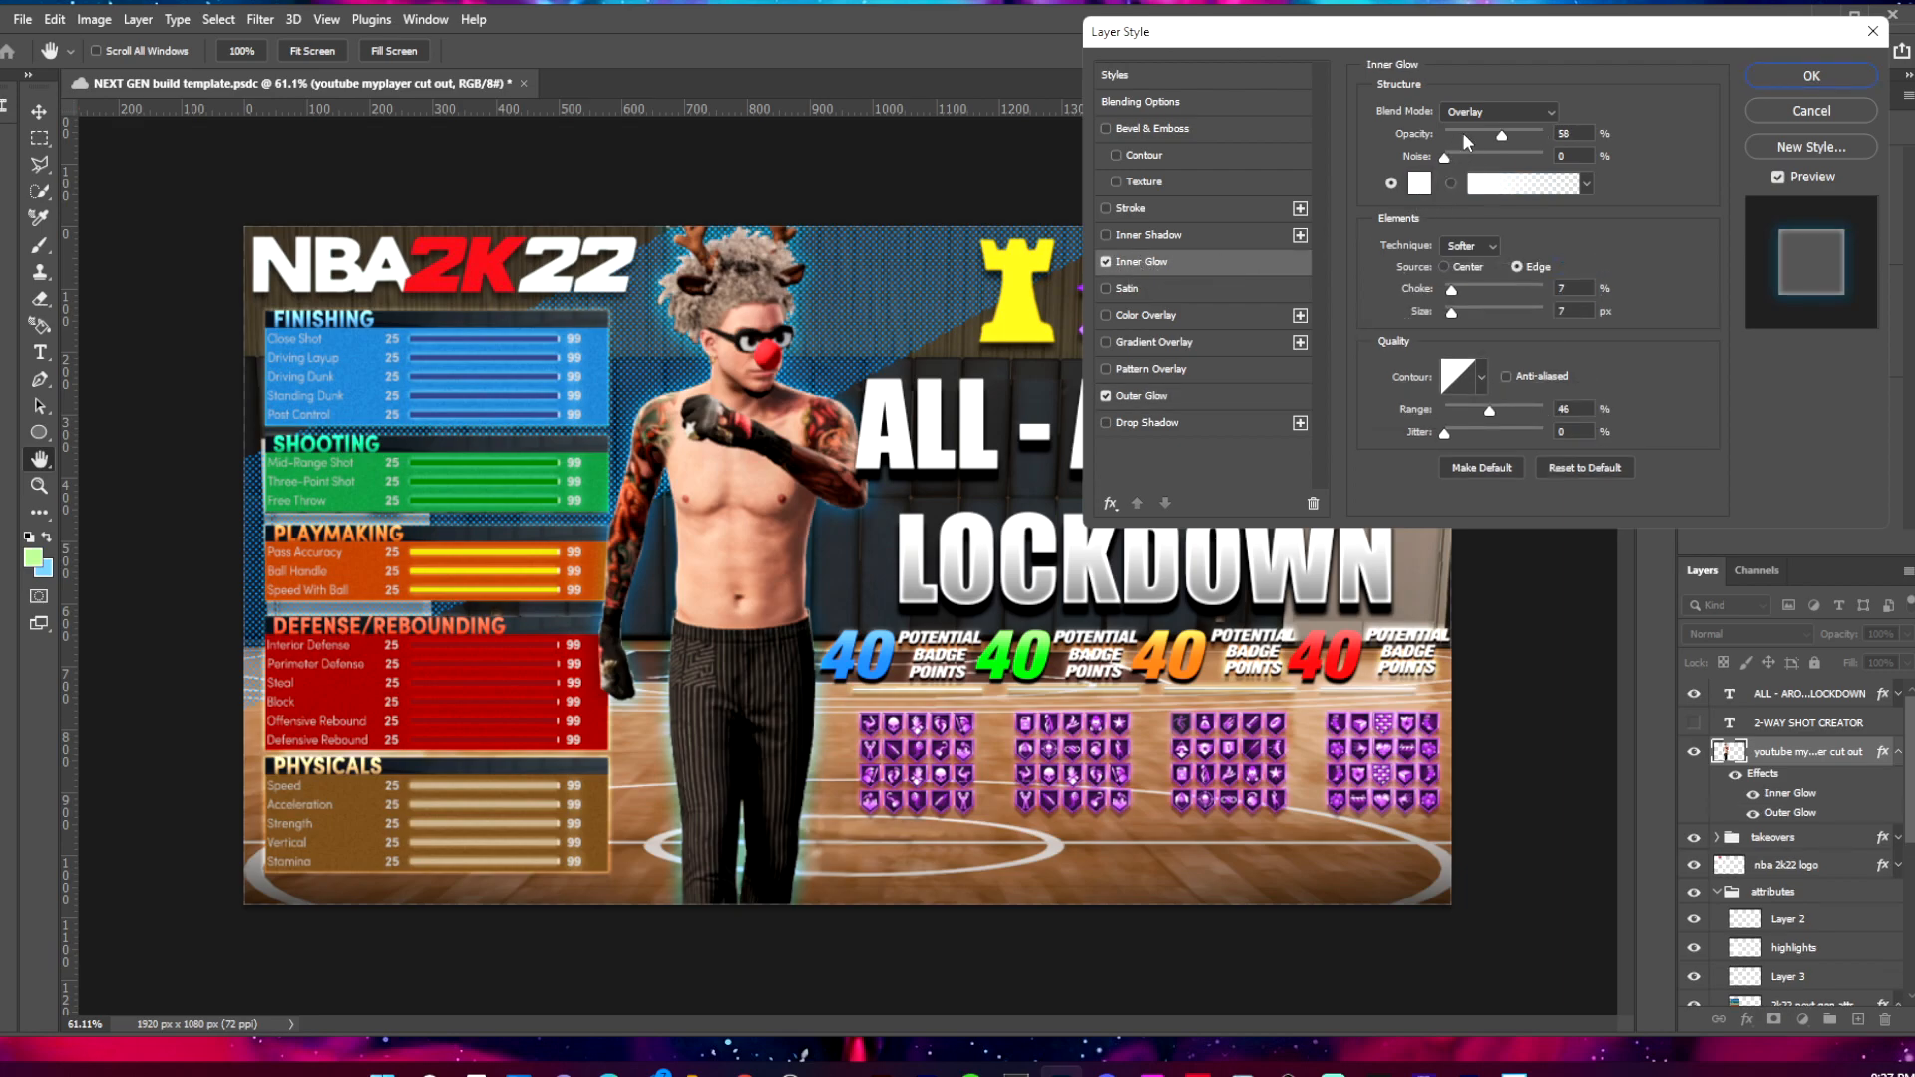
left_click(1456, 310)
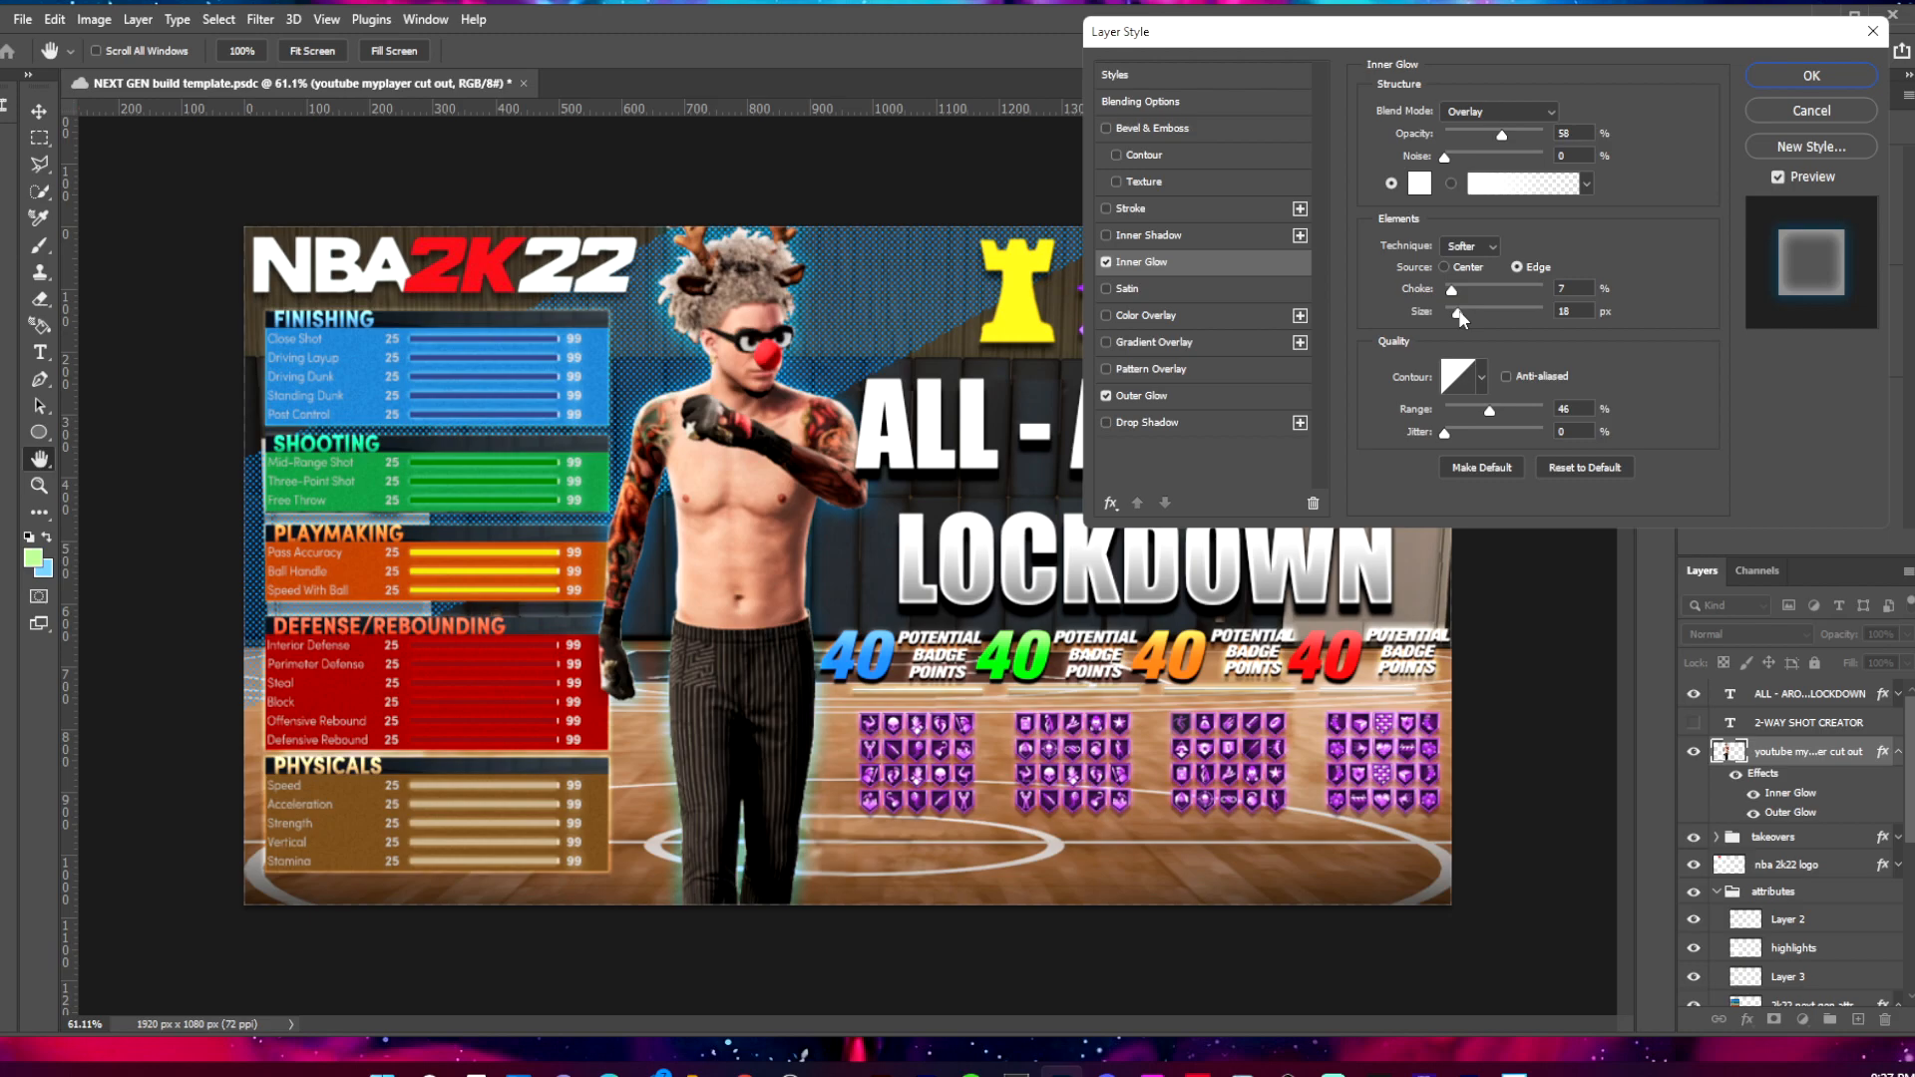
left_click(1805, 76)
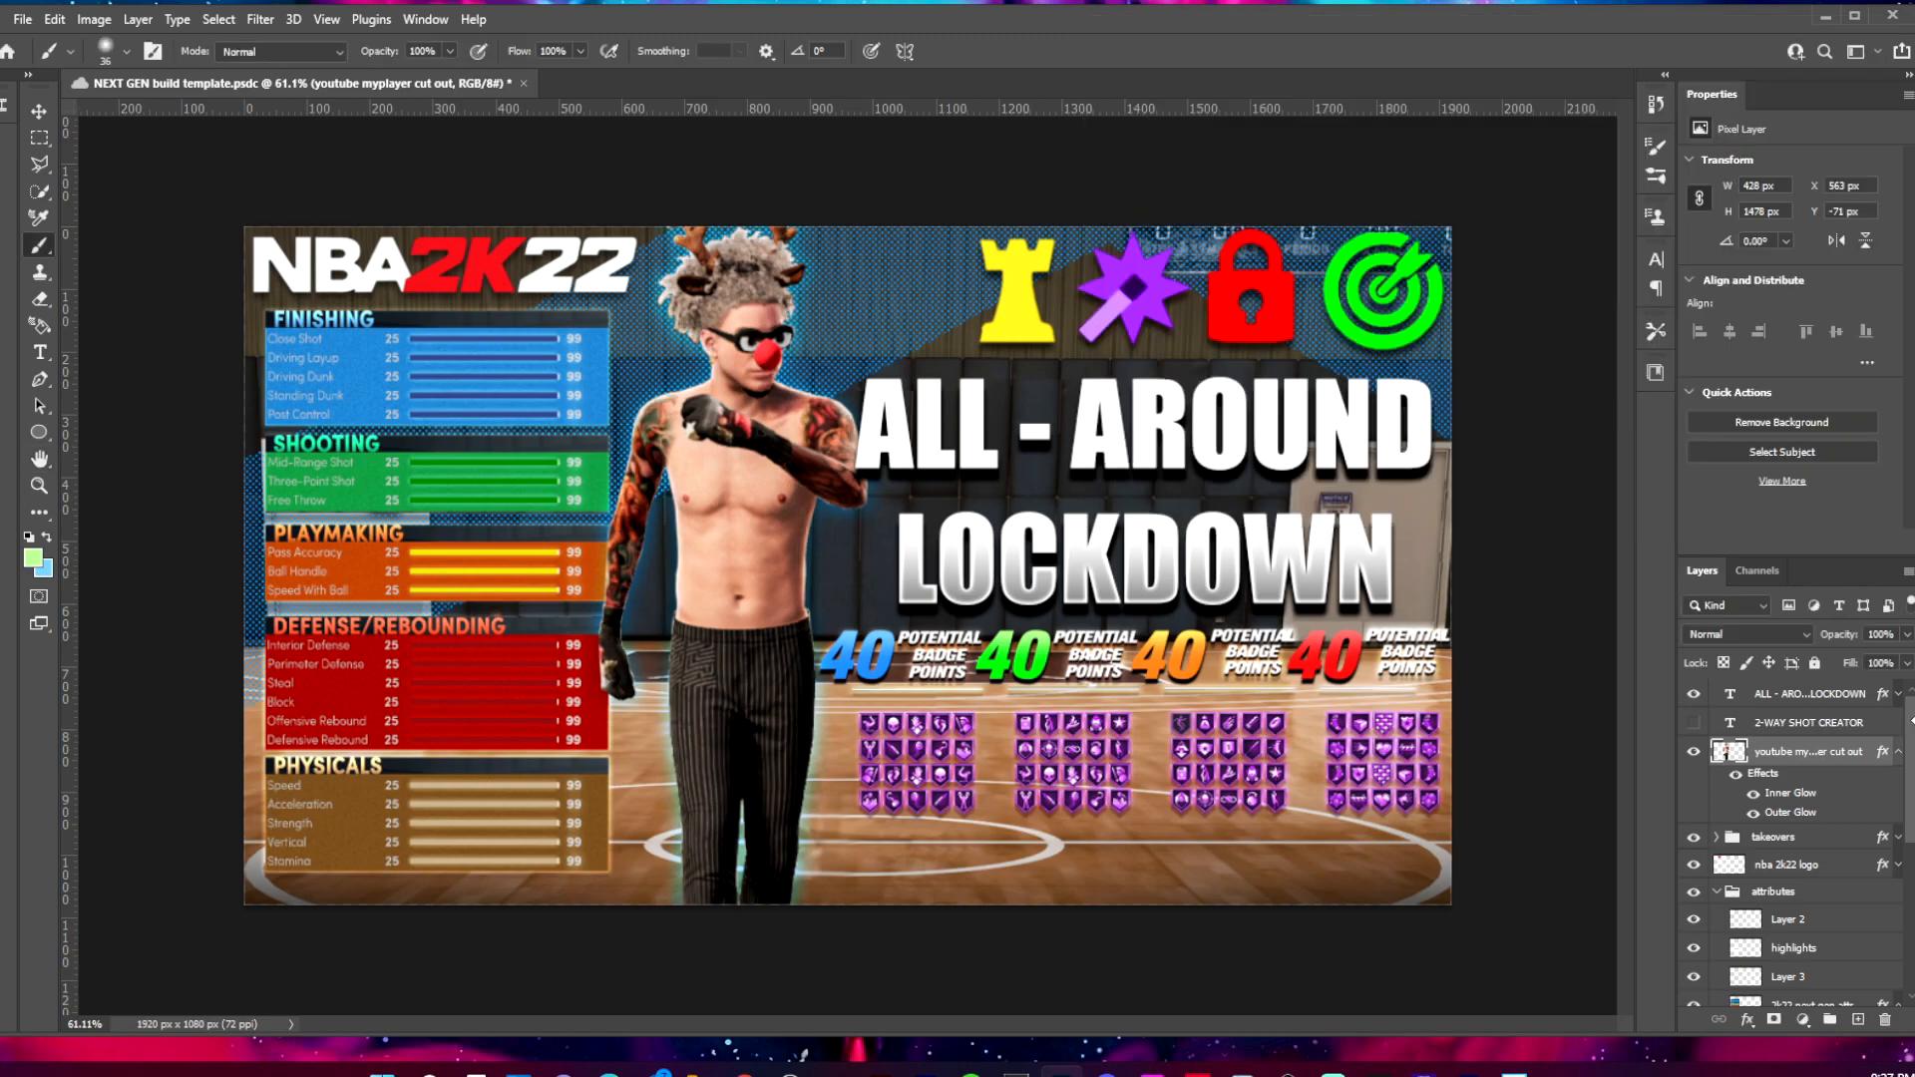
Create a new layer above the player cut-out and clip it to the cut-out.
left_click(1898, 750)
left_click(1857, 1020)
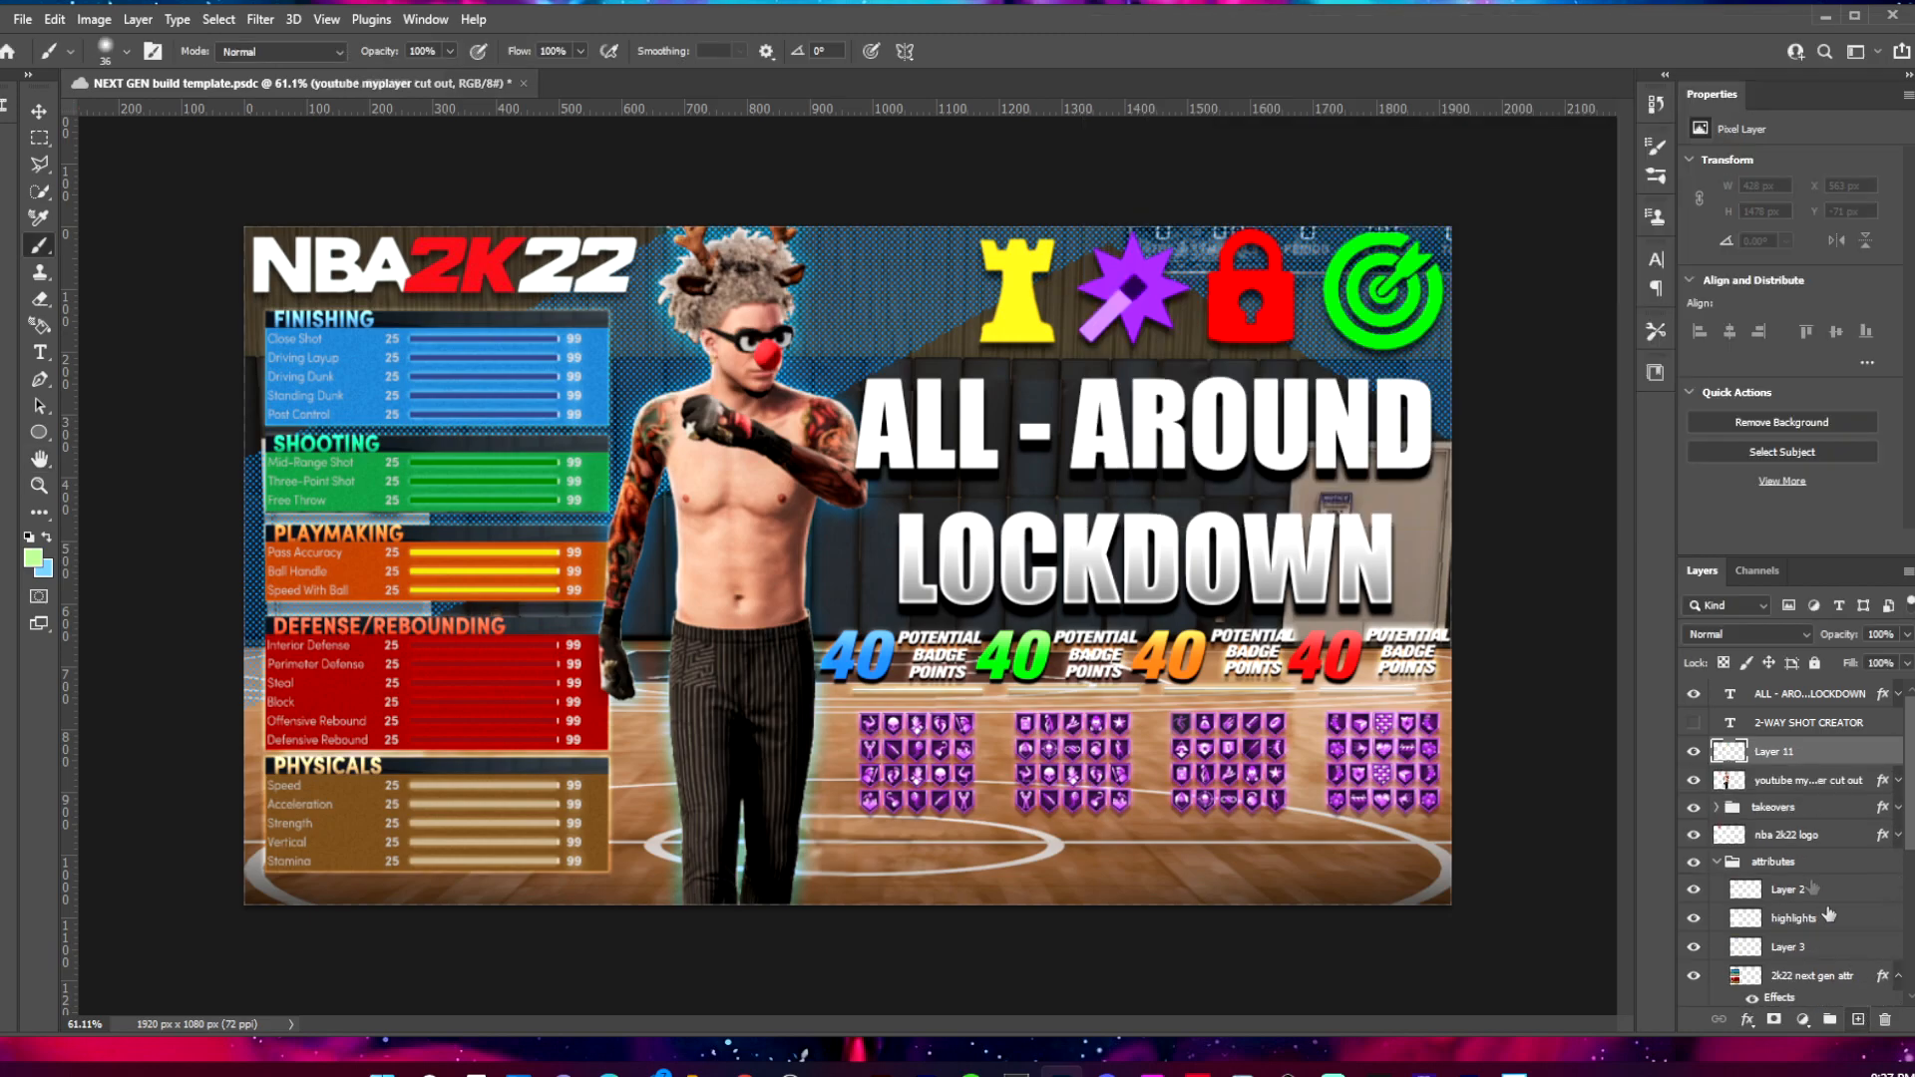
left_click(1778, 765, "alt")
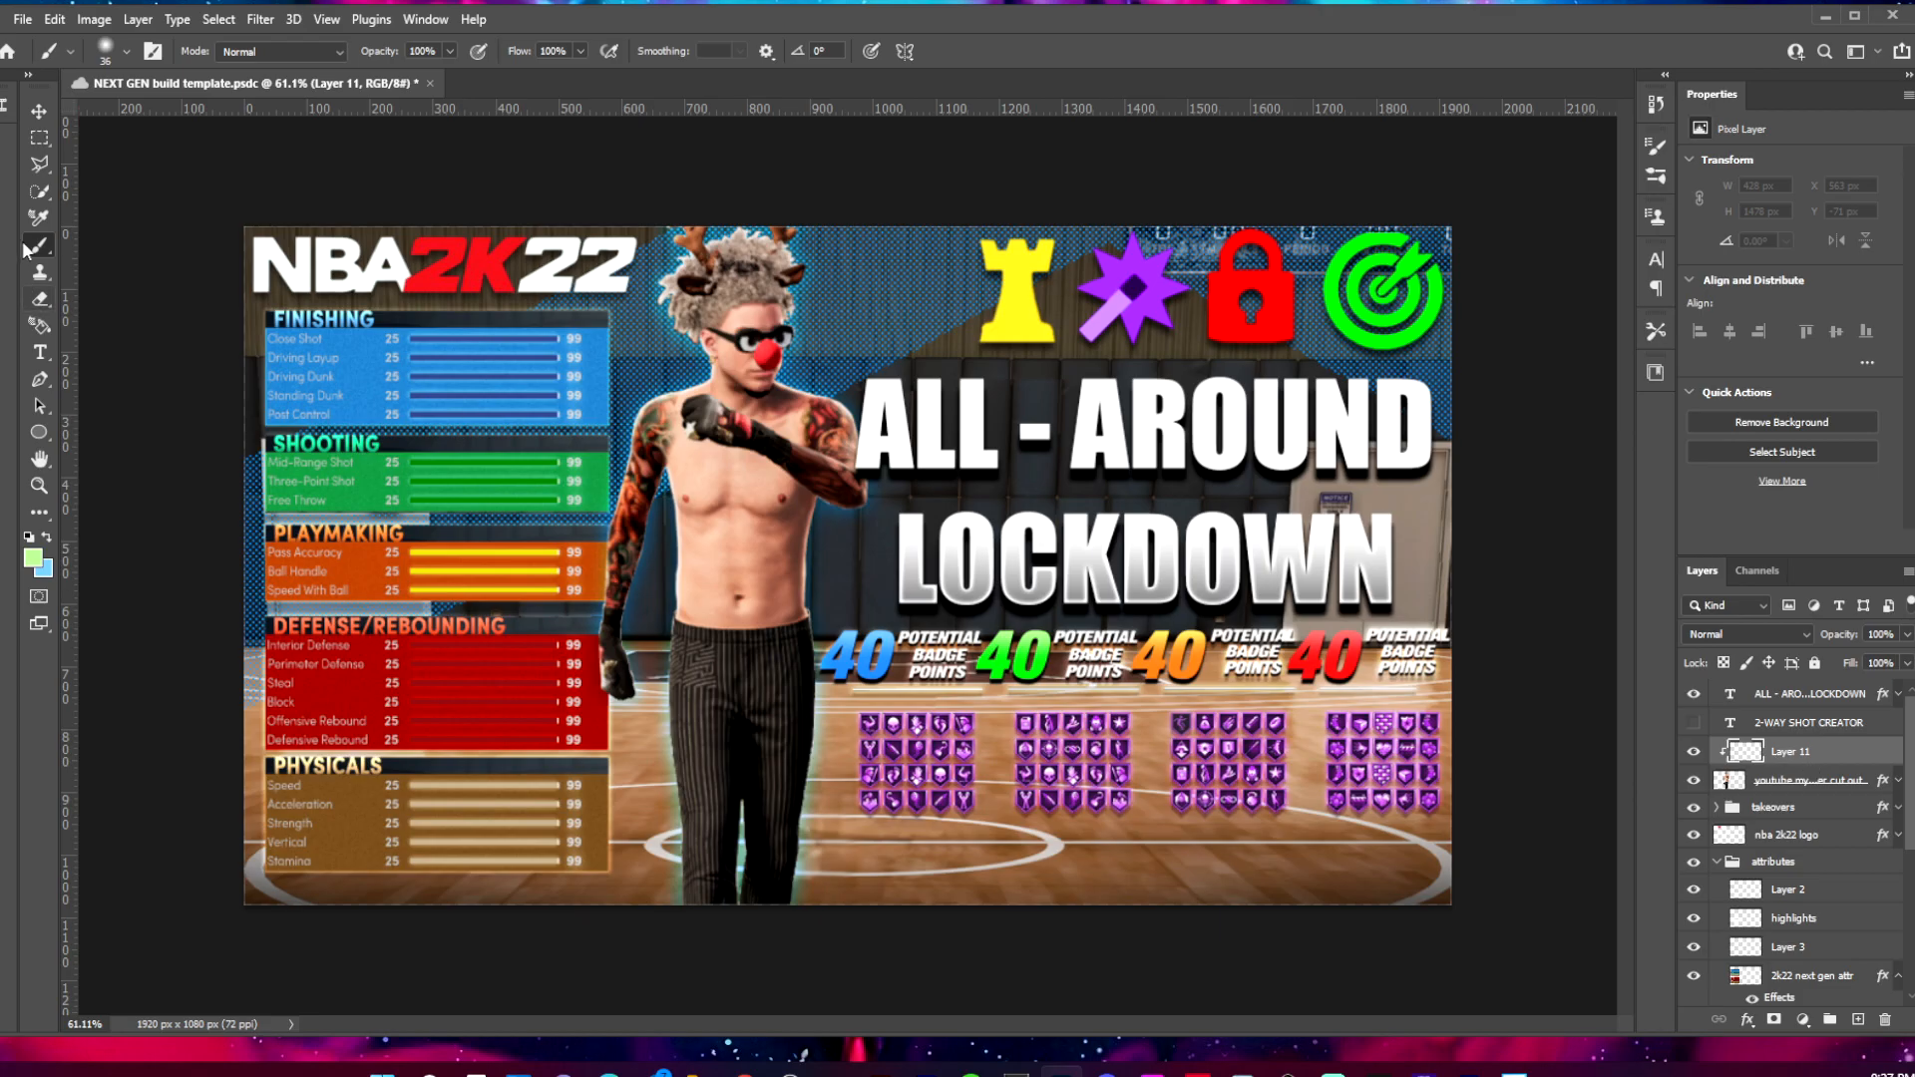
Brush light blue along the player's hair and shoulder and light green down the arm, and set the clipped layer's blending to Hard Light.
left_click(46, 536)
scroll(618, 418, "up", 3)
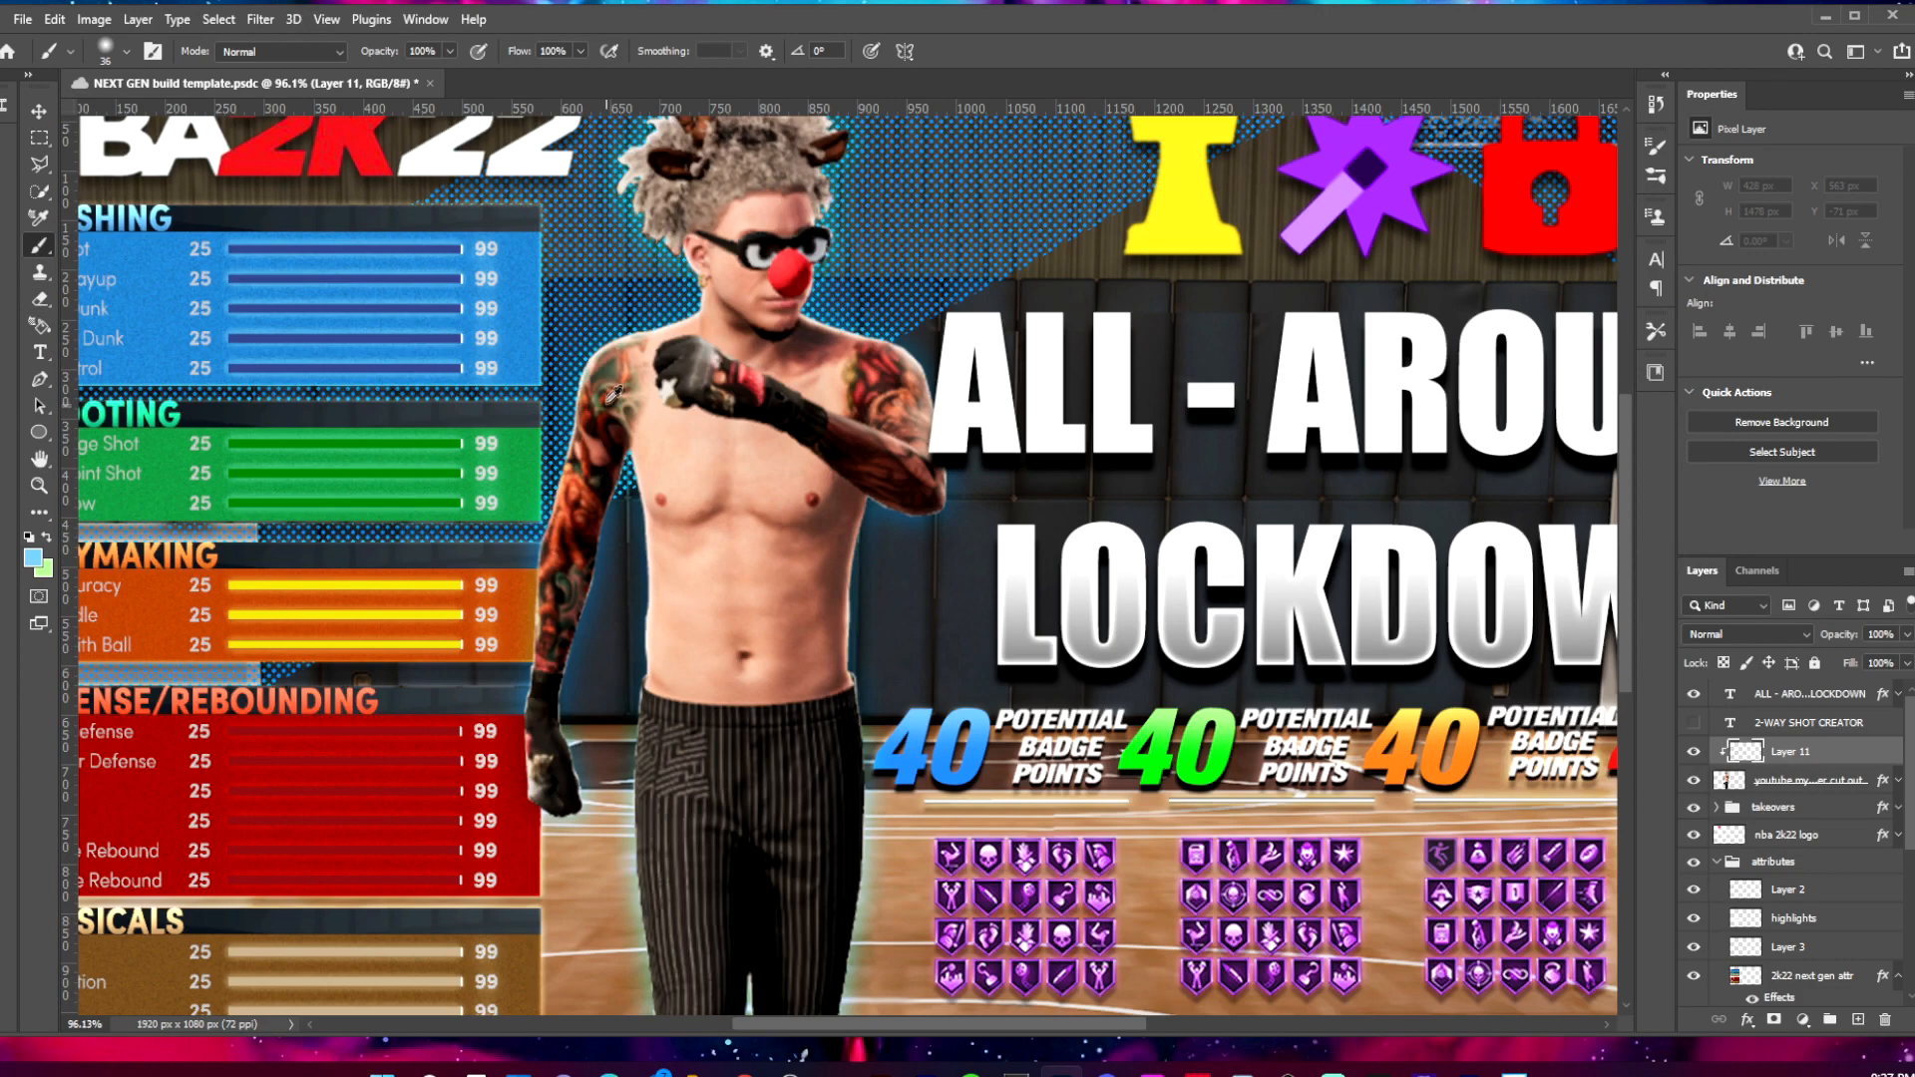
mouse_move(564, 210)
left_mouse_down()
mouse_move(752, 419)
mouse_move(809, 427)
mouse_move(864, 491)
mouse_move(856, 521)
mouse_move(751, 582)
mouse_move(712, 580)
left_mouse_up()
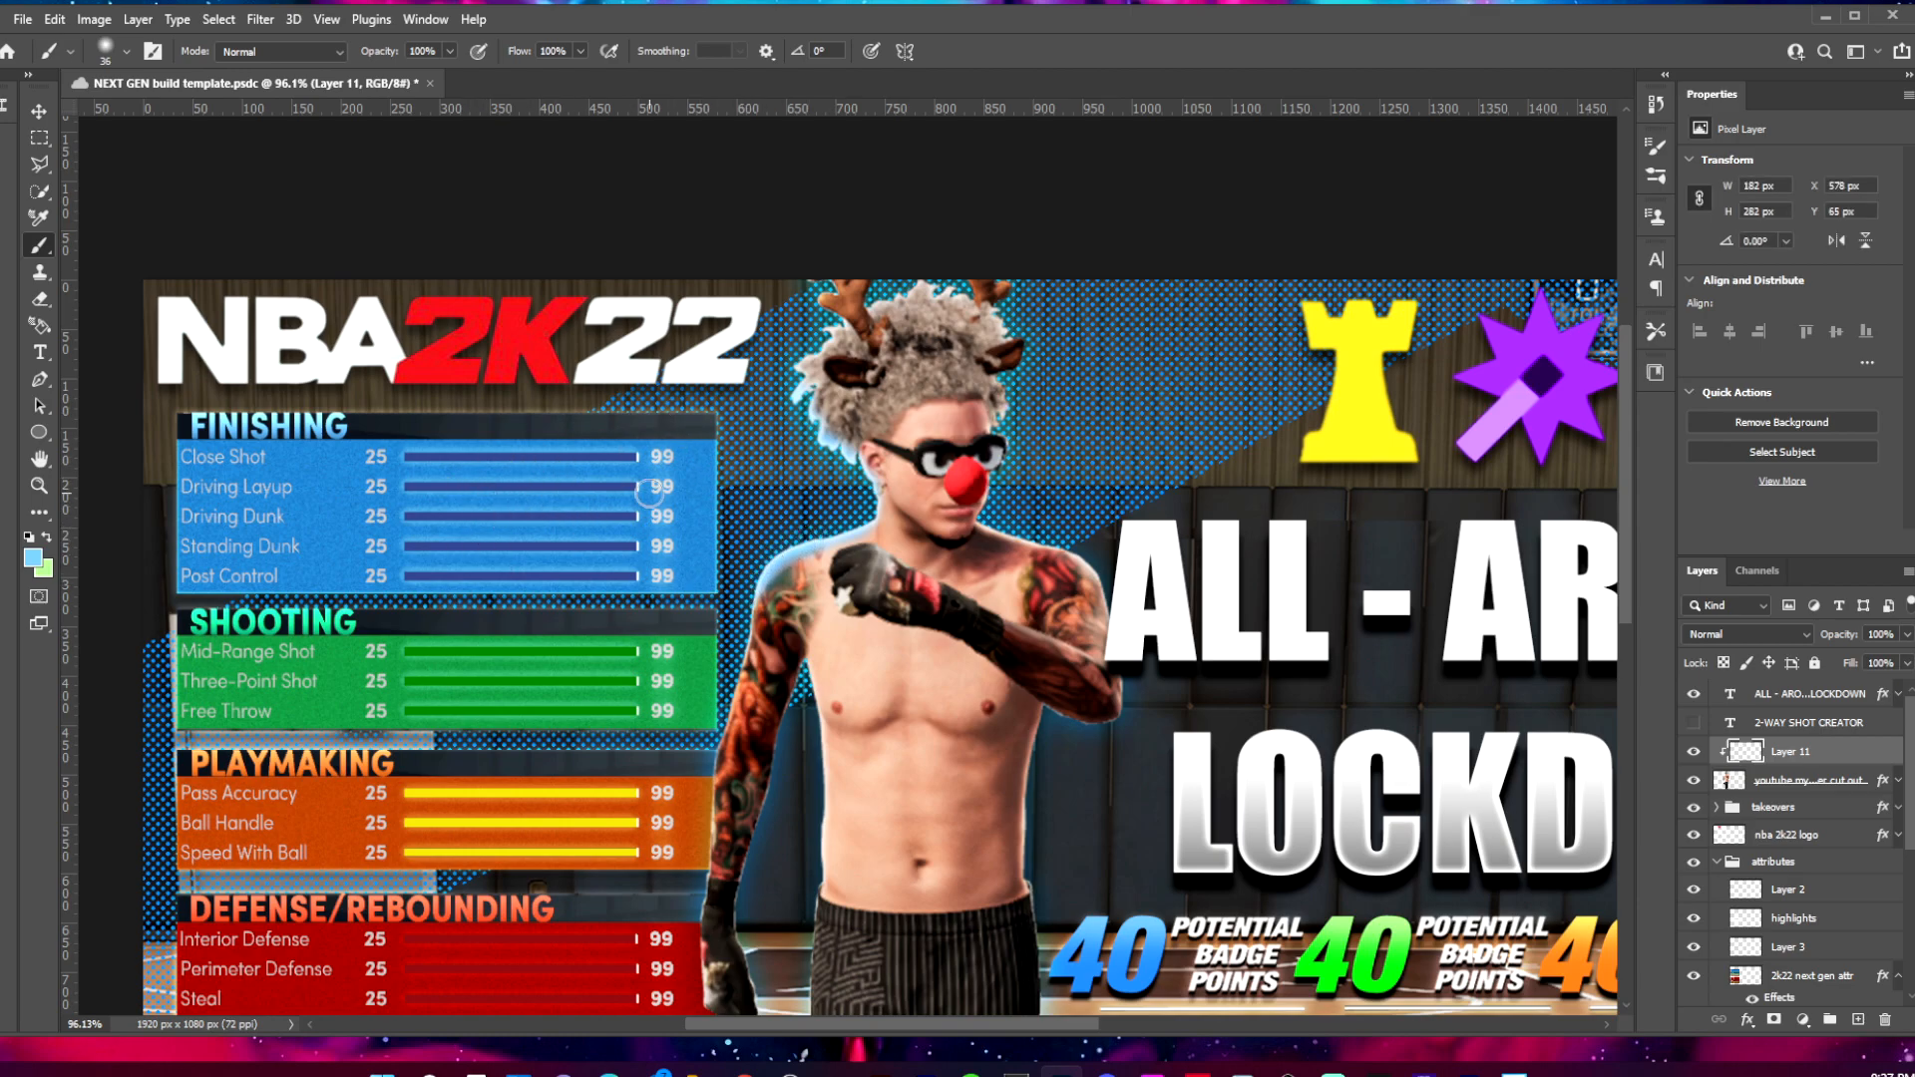
left_click_drag(748, 582, 721, 649)
left_click(46, 537)
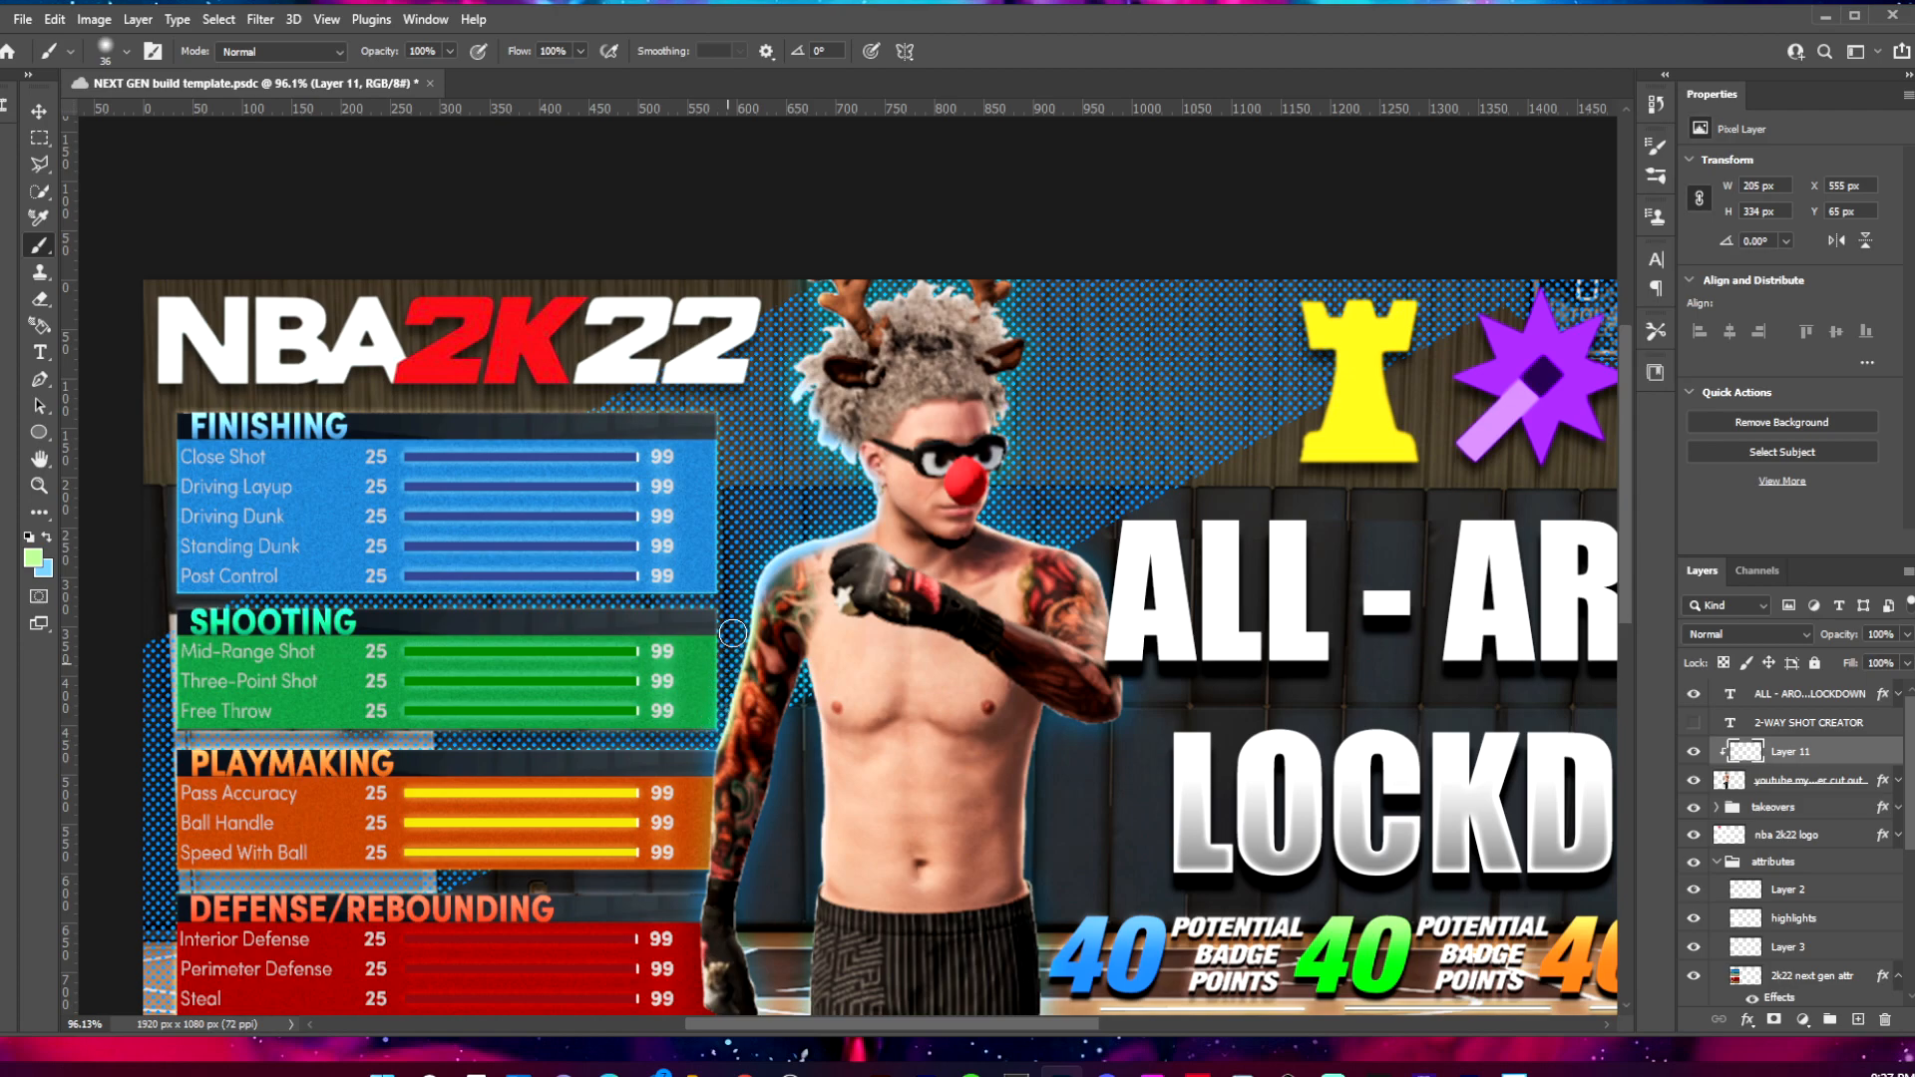
left_click(707, 739)
left_click(1809, 638)
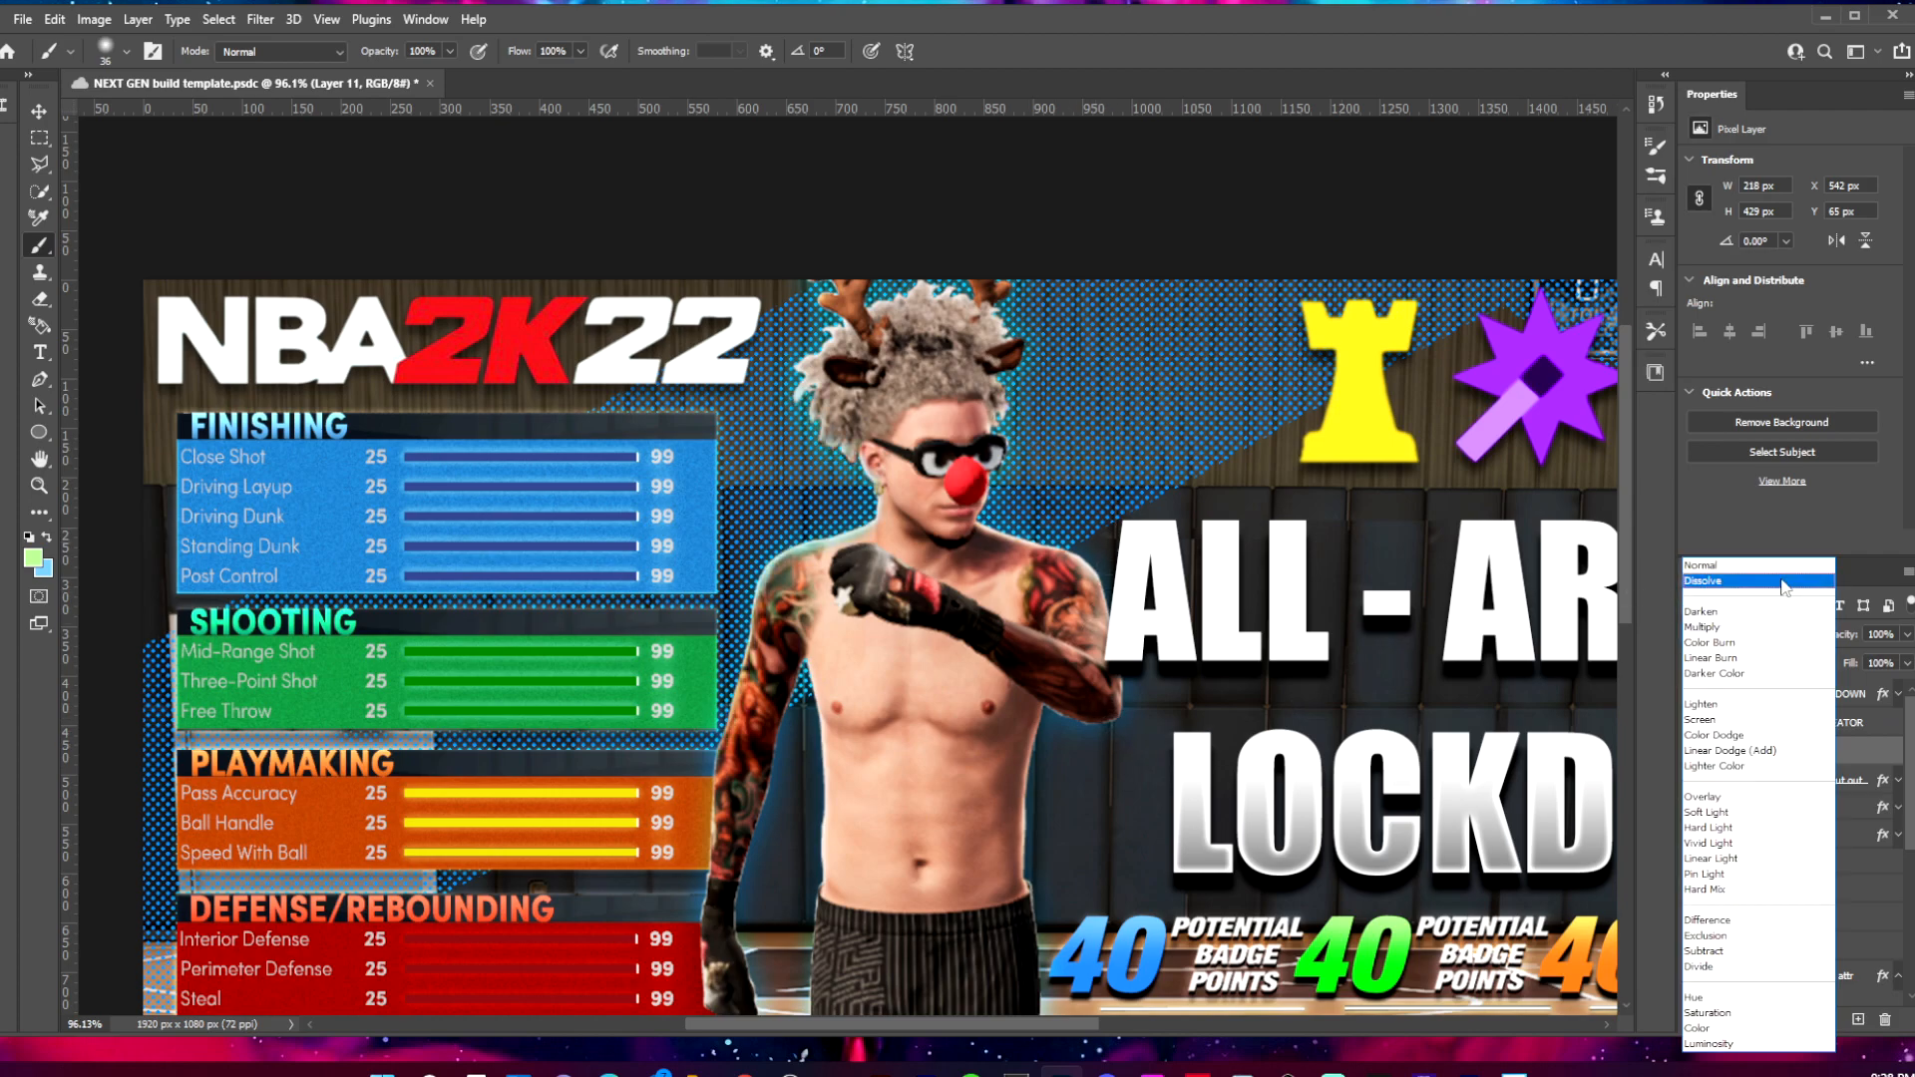
left_click(1761, 836)
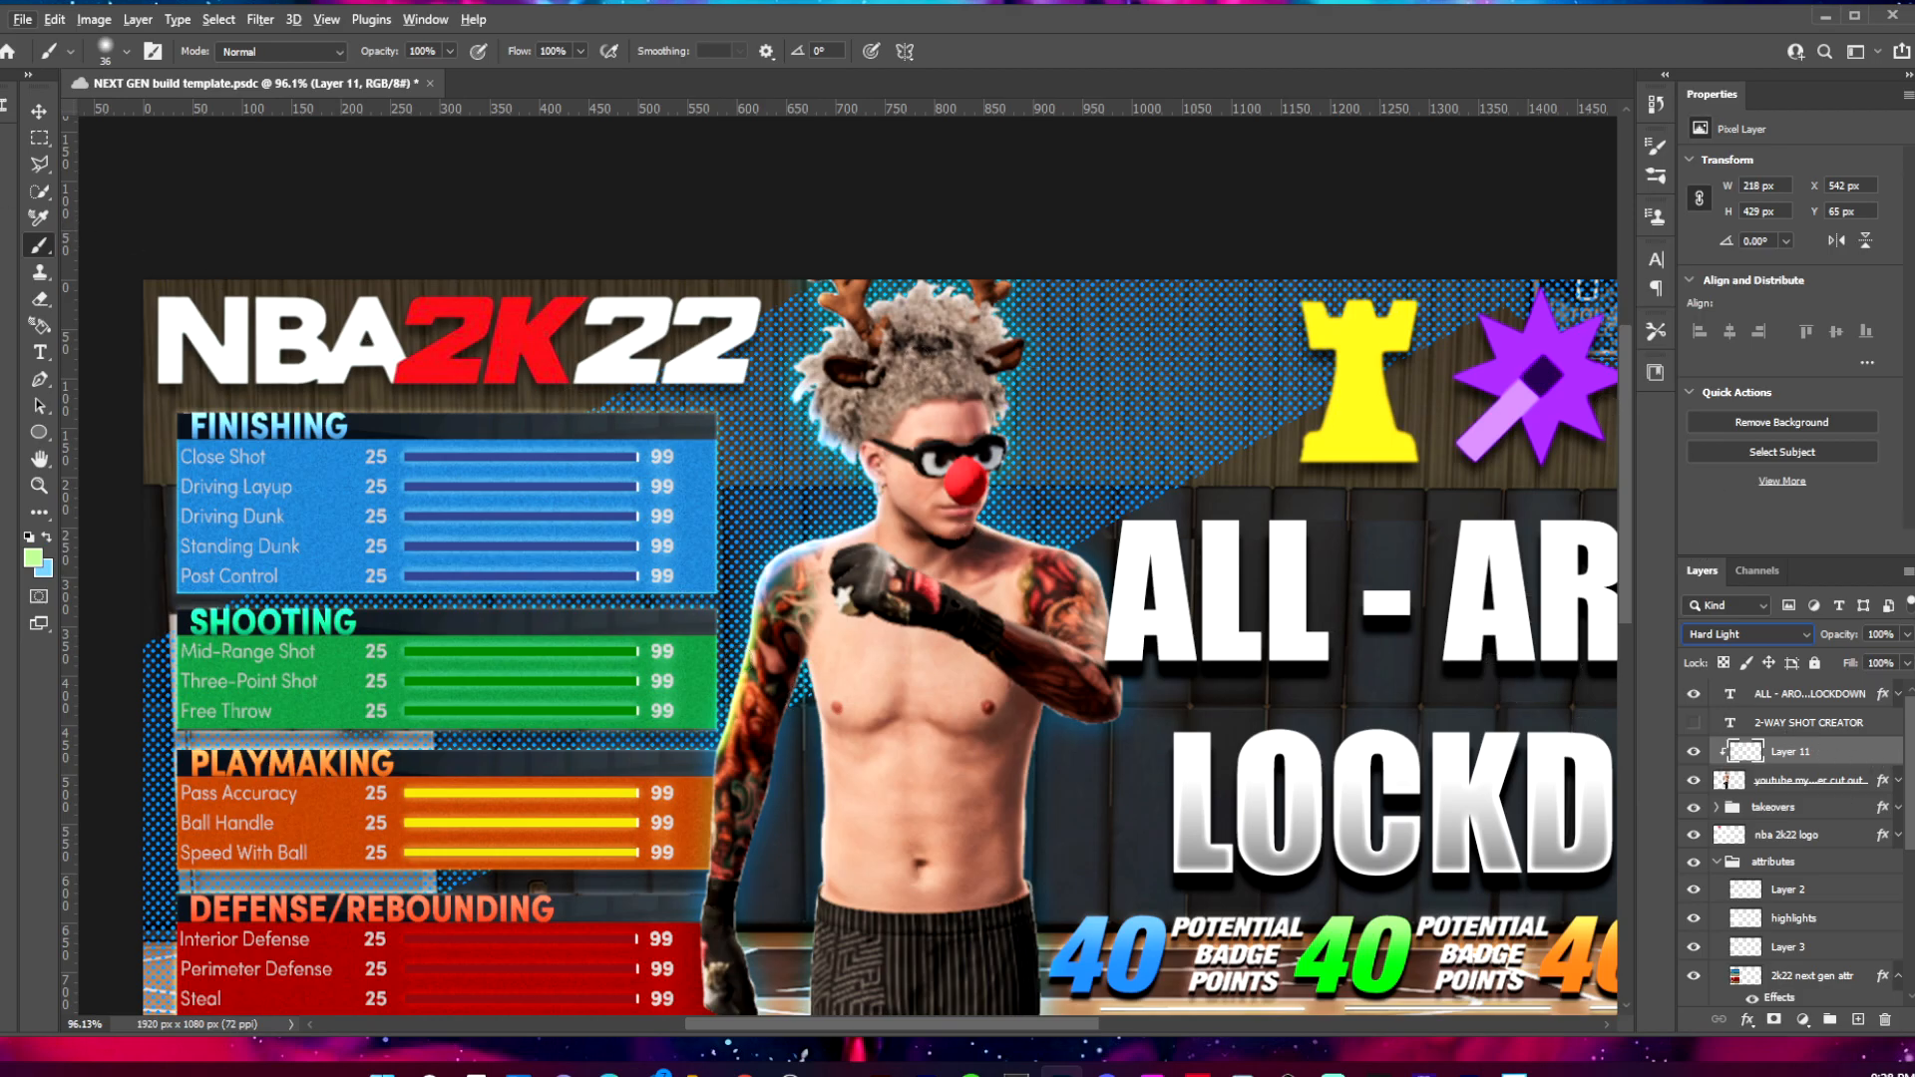
Place the sunnnn image as a linked file directly above the takeovers group, behind the player.
key("l")
scroll(925, 628, "down", 3)
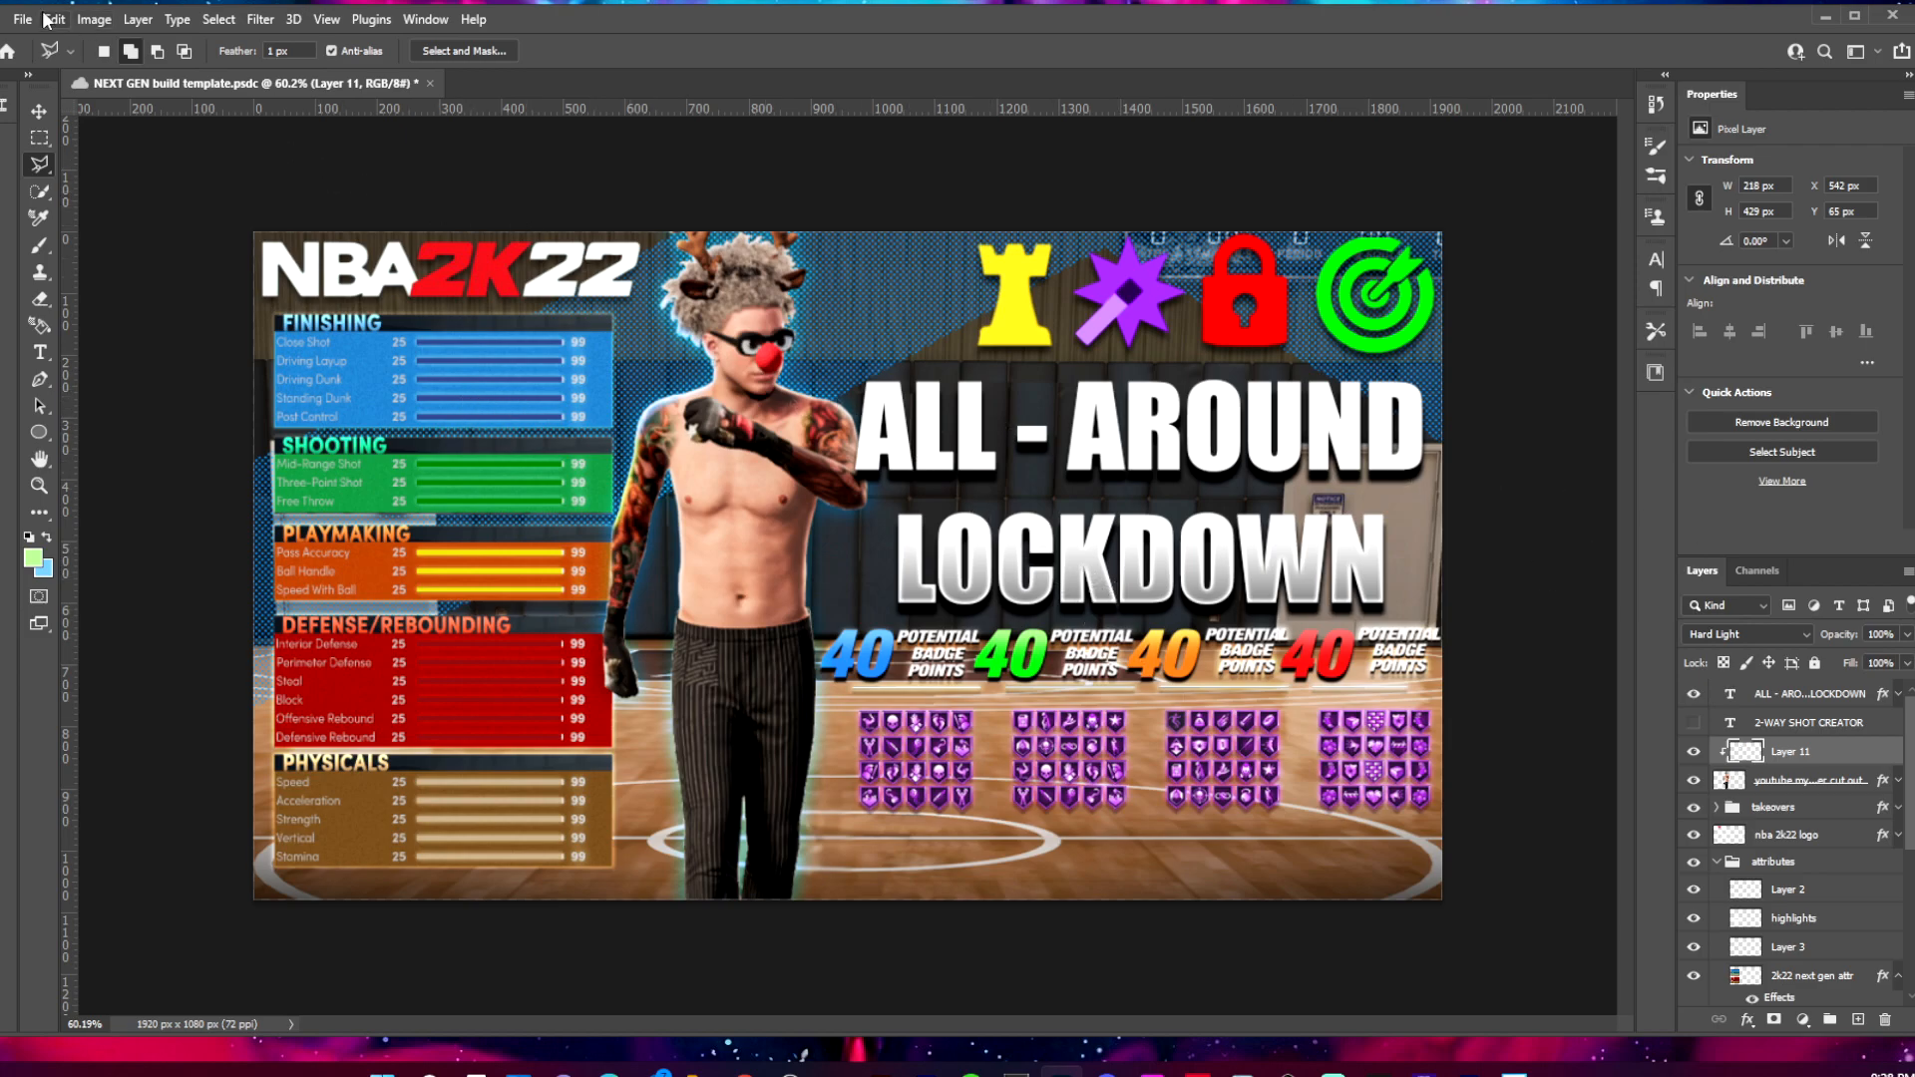
left_click(1782, 808)
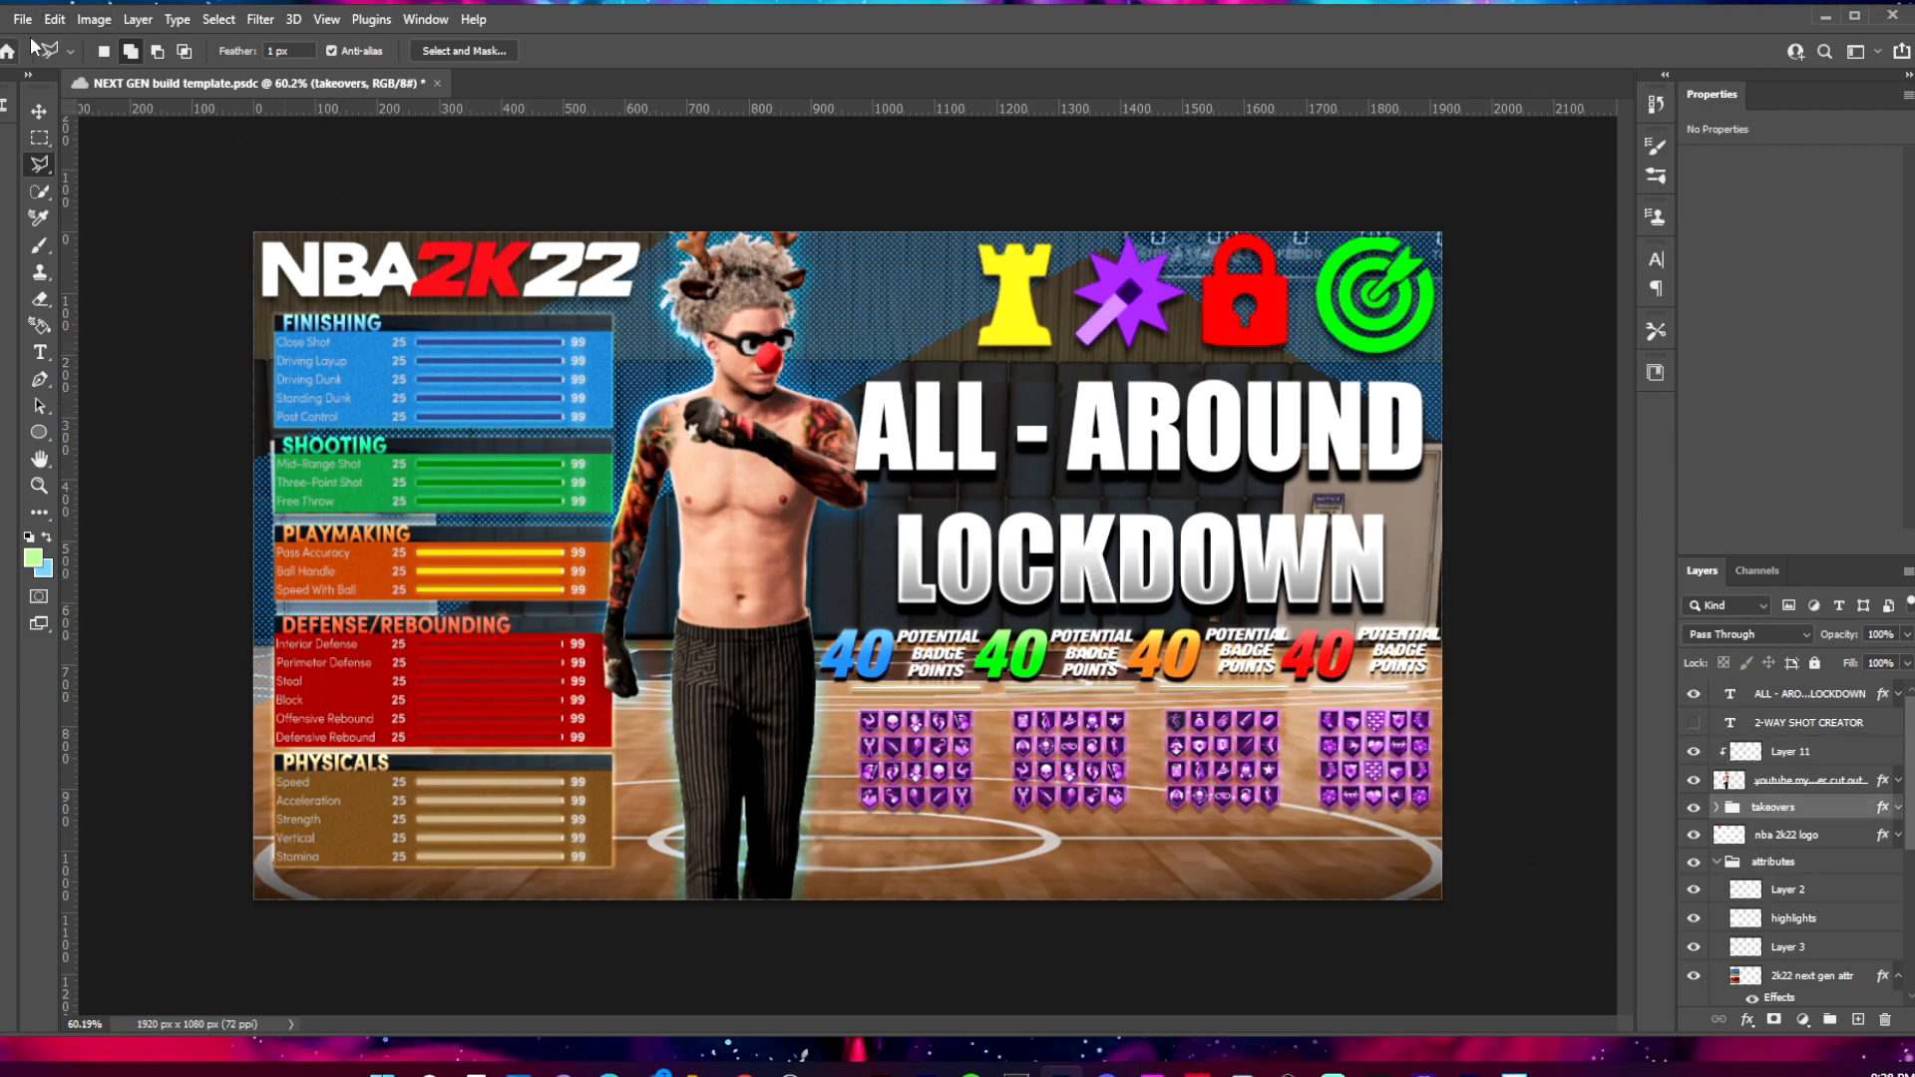
left_click(22, 19)
left_click(136, 464)
left_click(1300, 889)
left_click(998, 431)
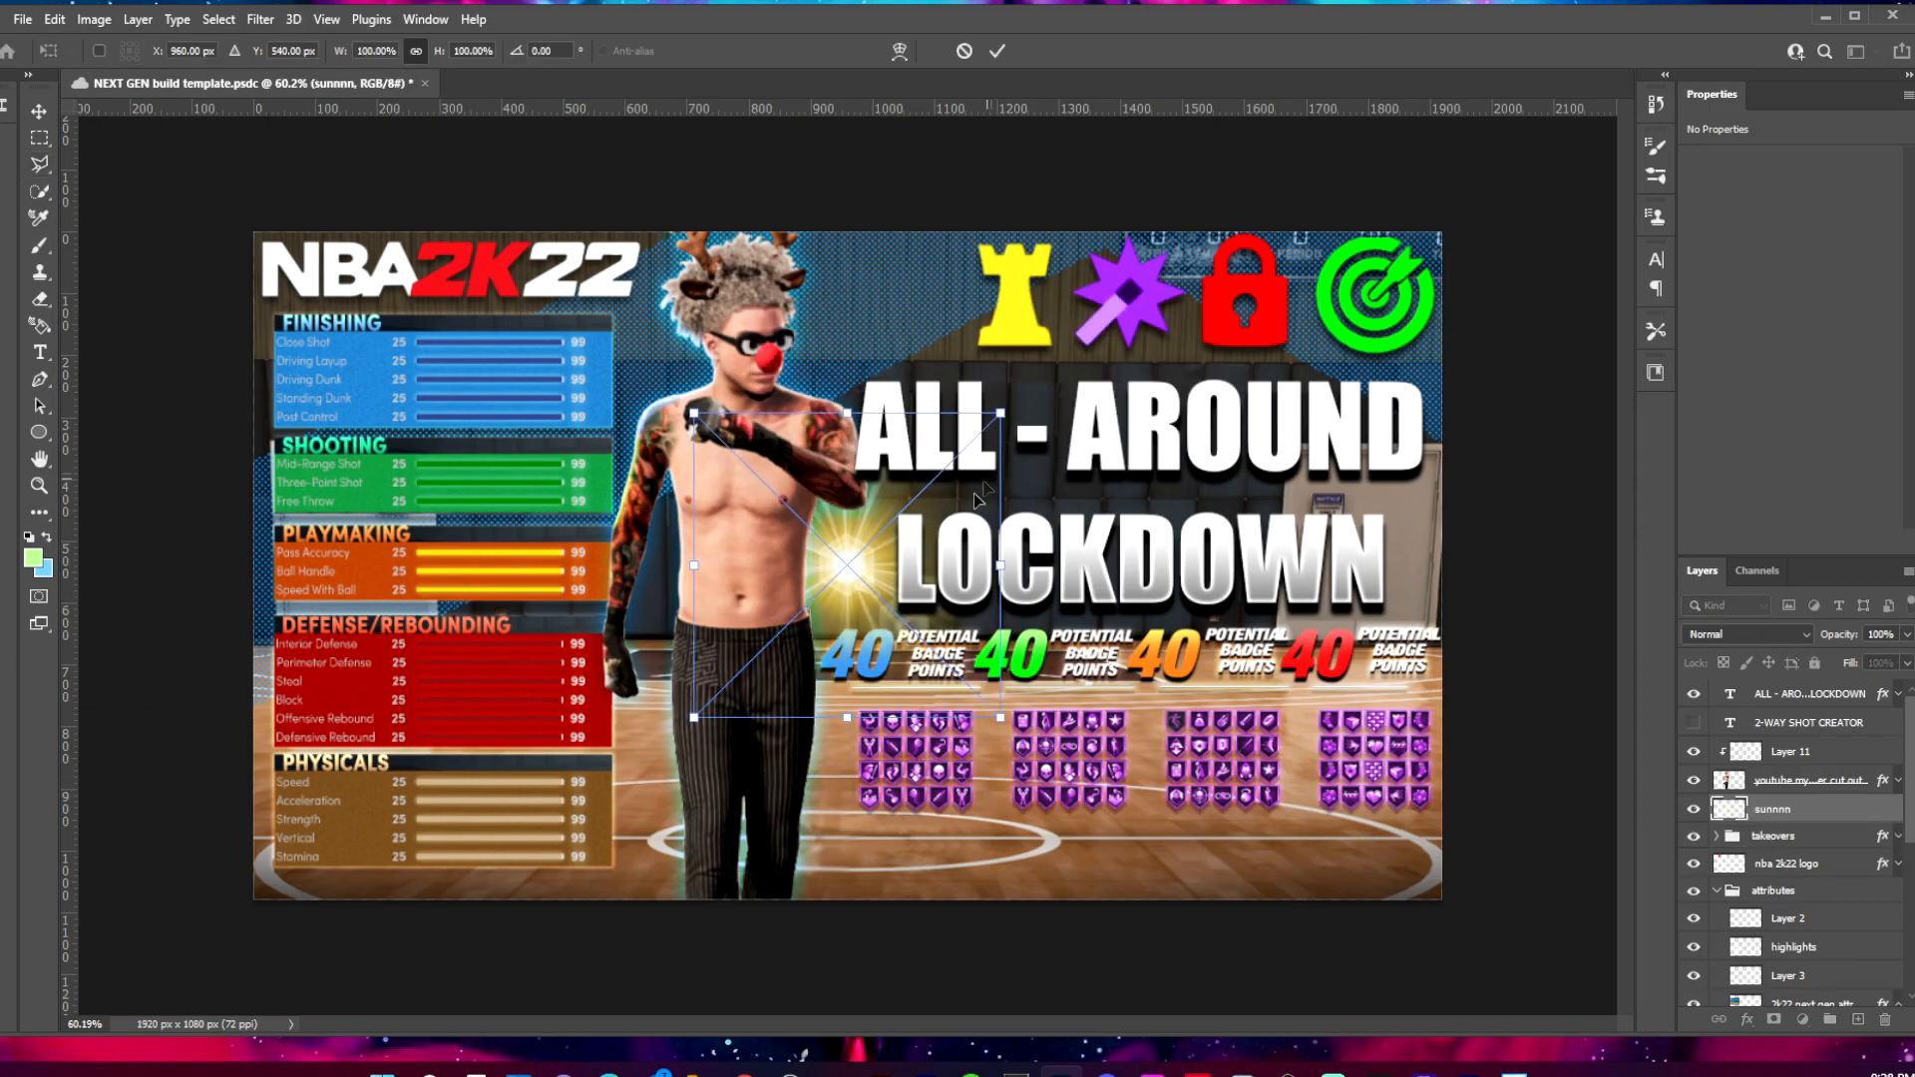
Enlarge the sunnnn burst to about 215% and position it behind the player's upper body.
left_click_drag(760, 139, 758, 10)
left_click_drag(833, 456, 822, 586)
left_click(997, 51)
Apply a Brightness/Contrast adjustment to the sunnnn layer with Brightness set to 150.
left_click(58, 19)
mouse_move(92, 19)
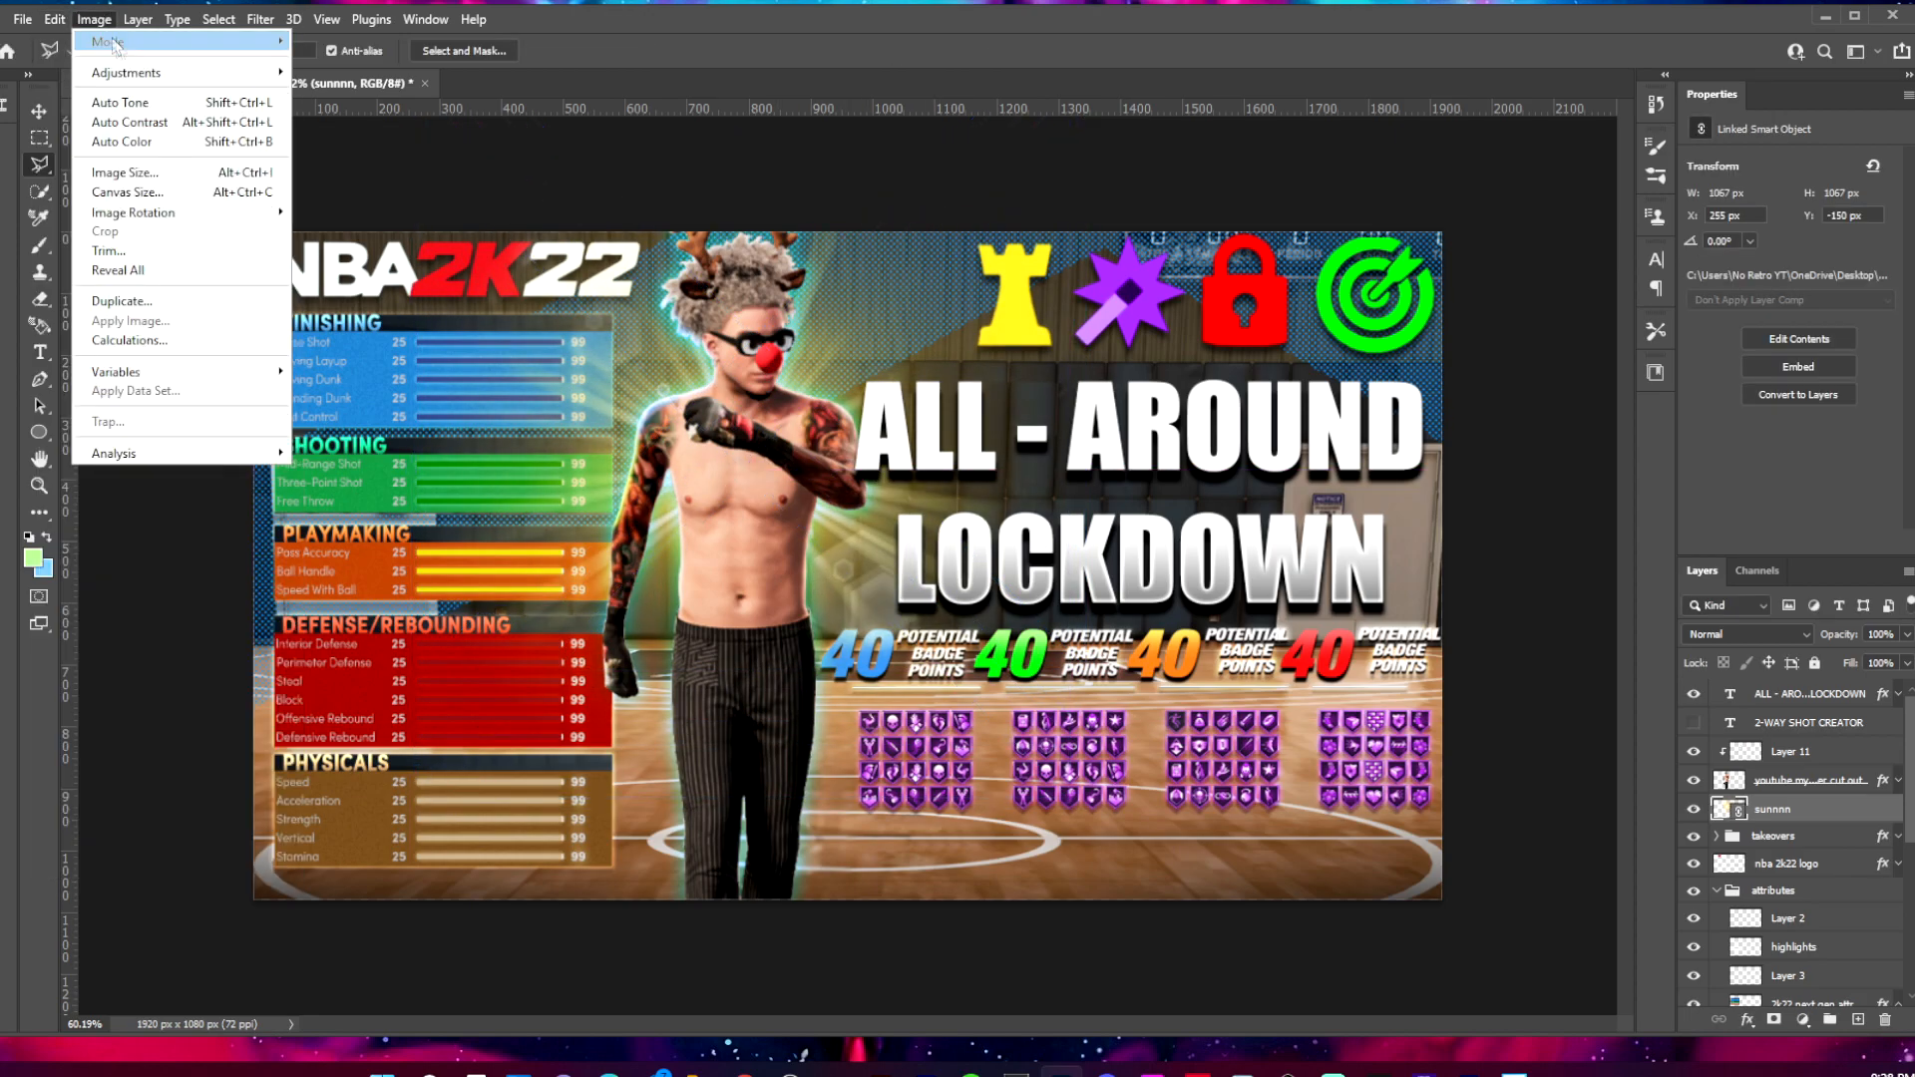
mouse_move(132, 72)
left_click(309, 72)
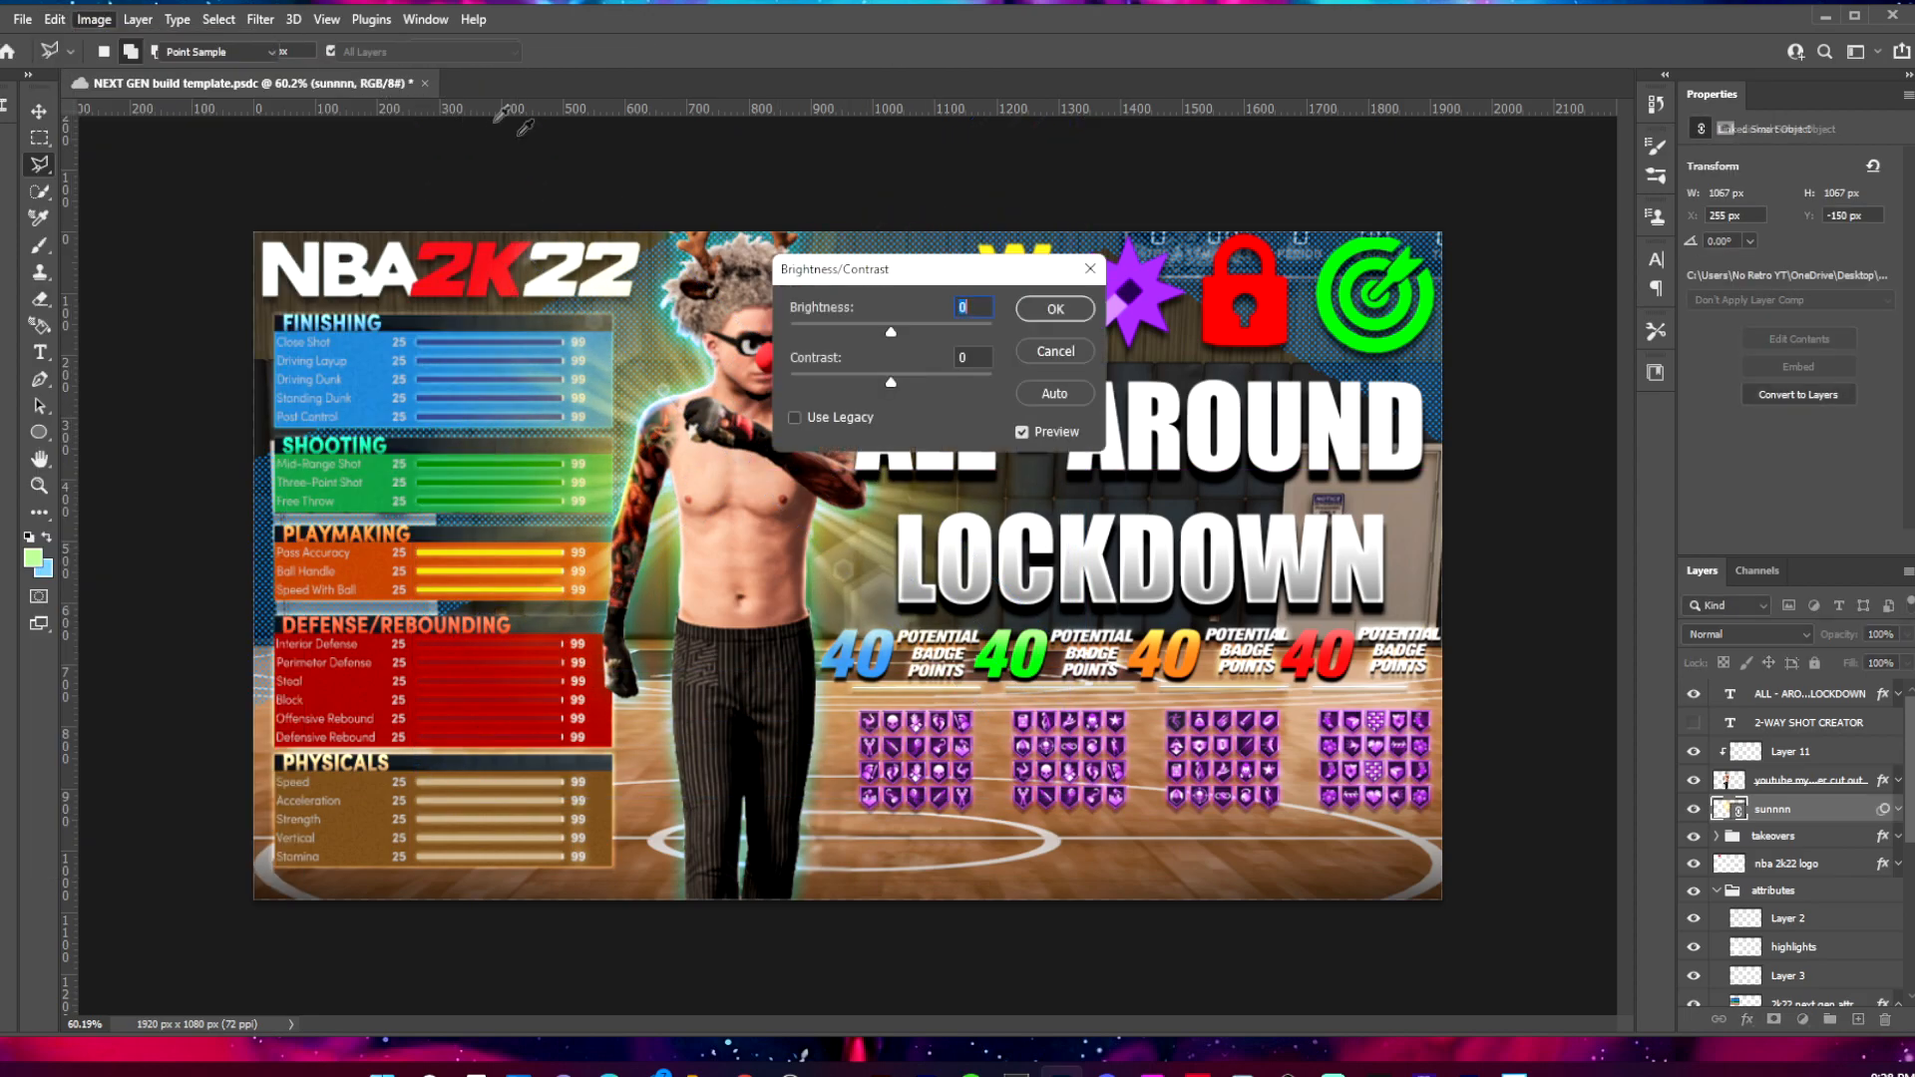
left_click_drag(901, 282, 1192, 369)
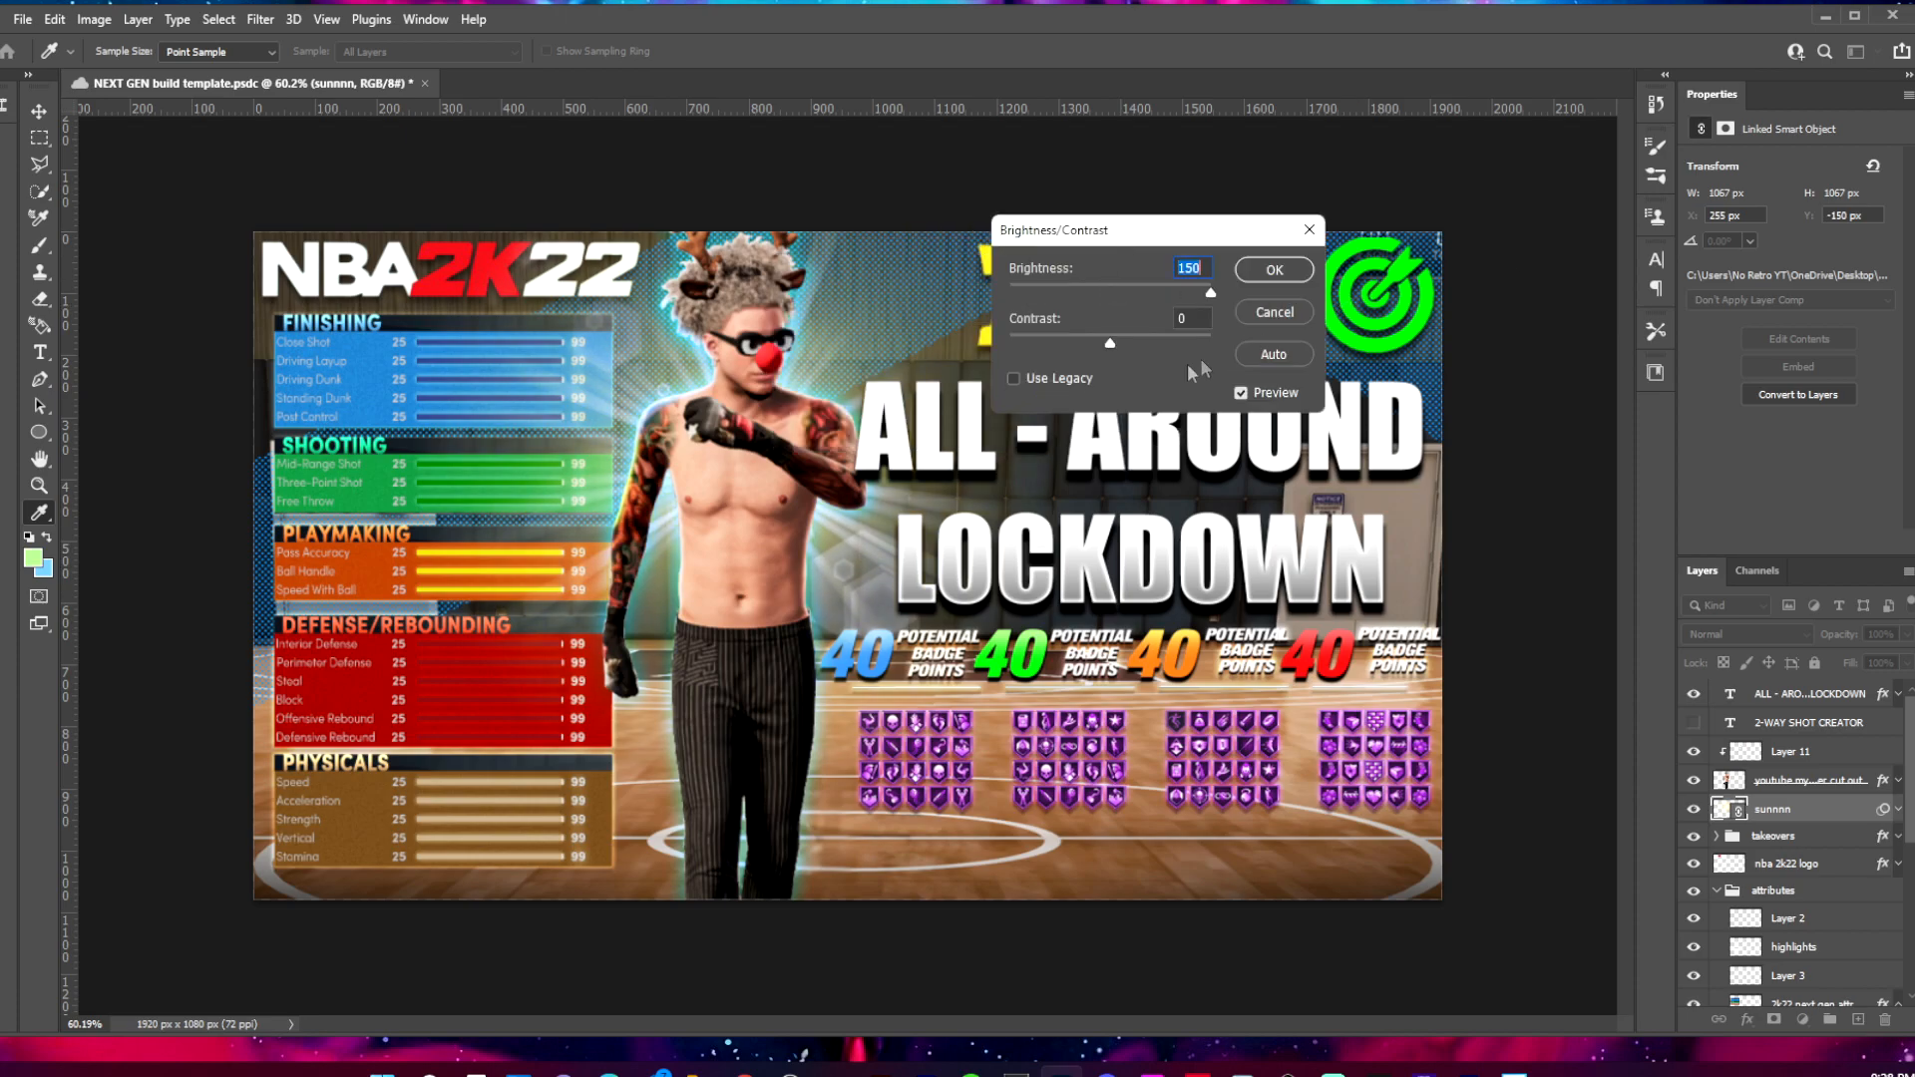
left_click(1275, 269)
key("l")
key("ctrl+t")
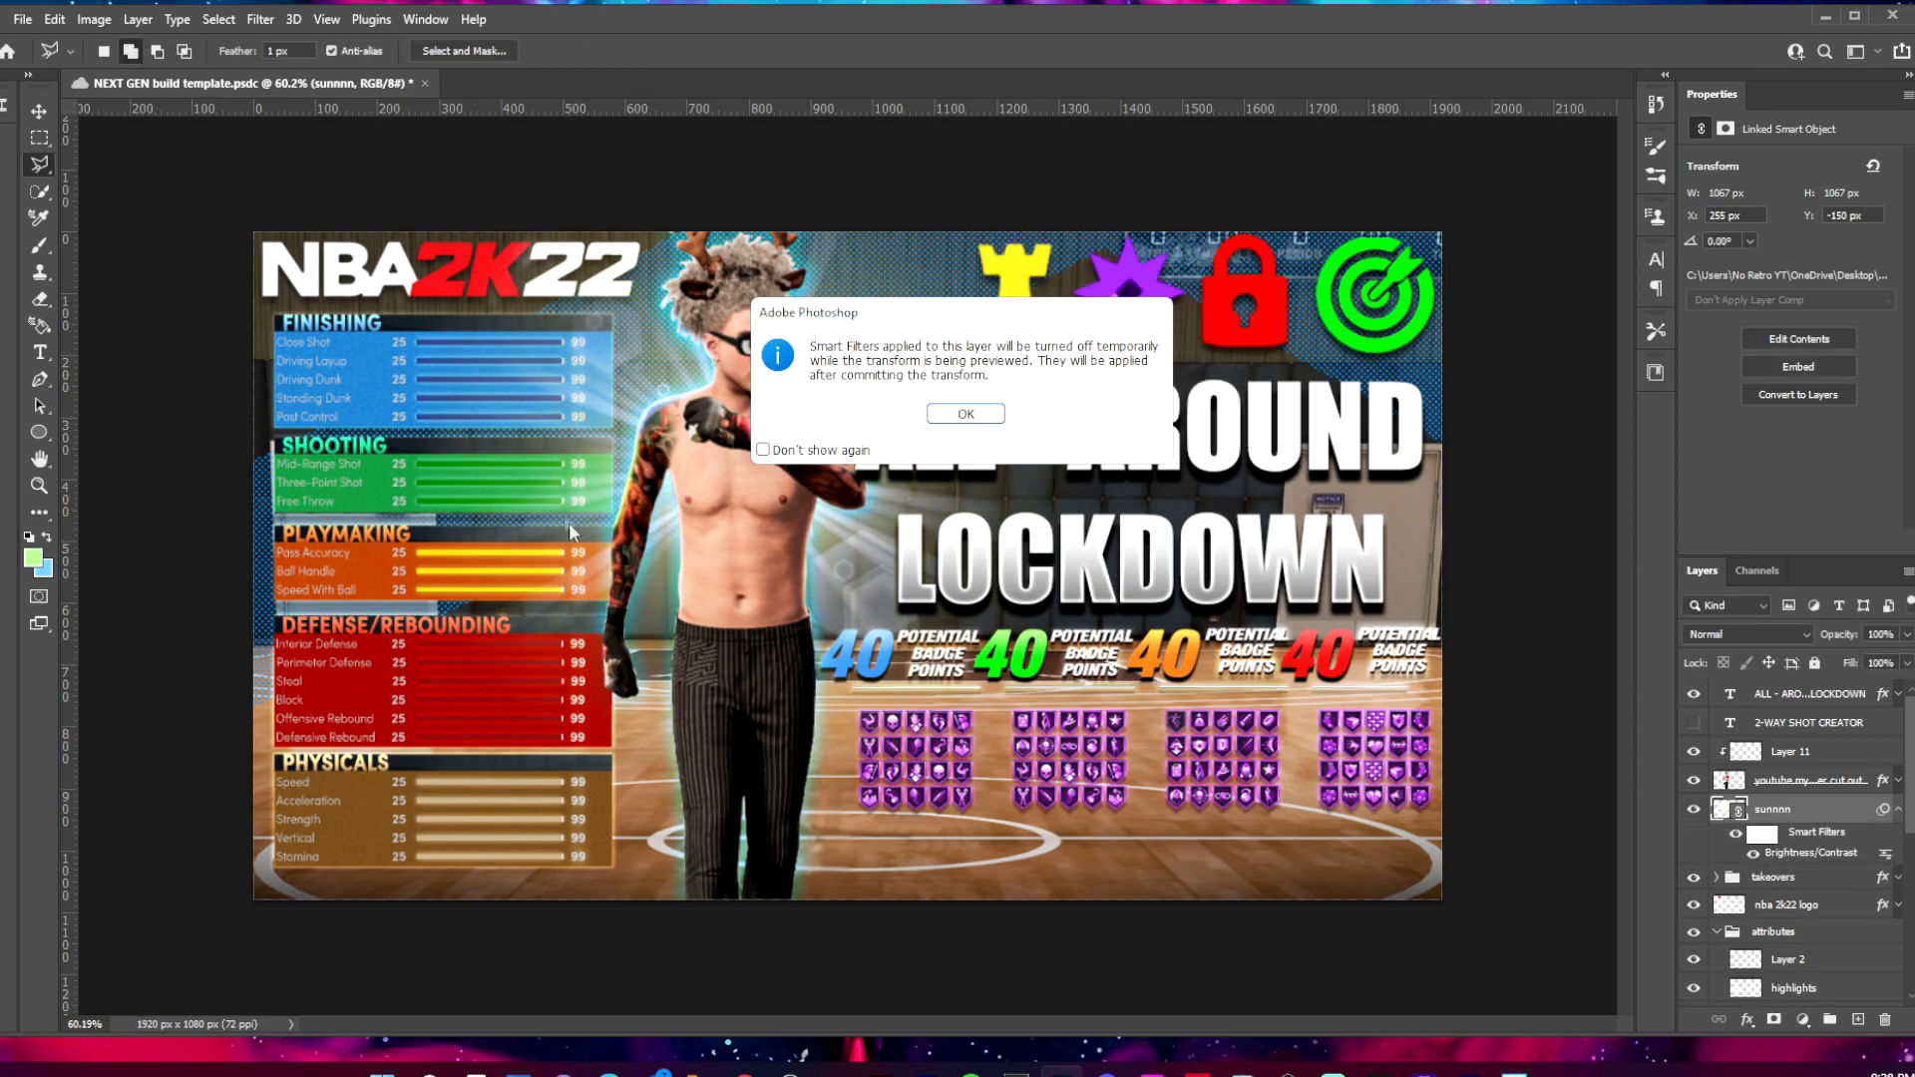
left_click(965, 414)
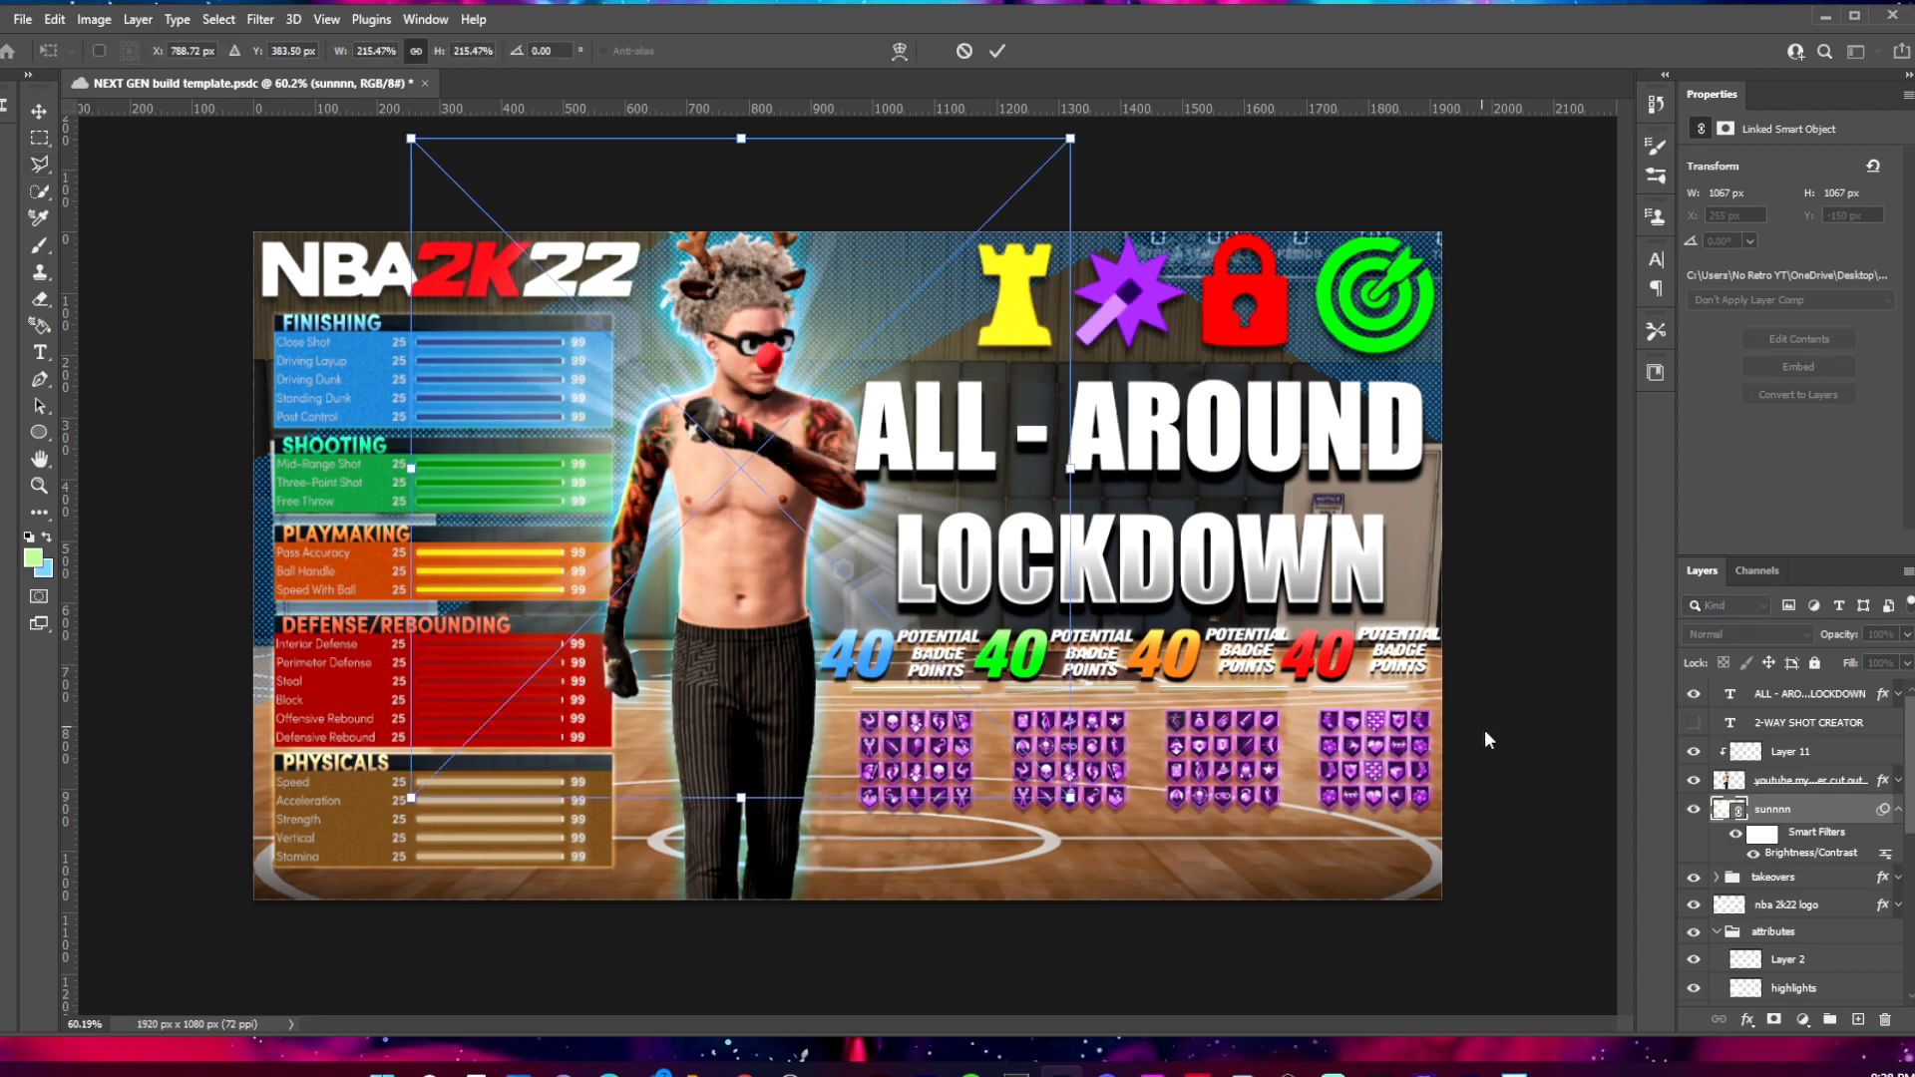
key("Escape")
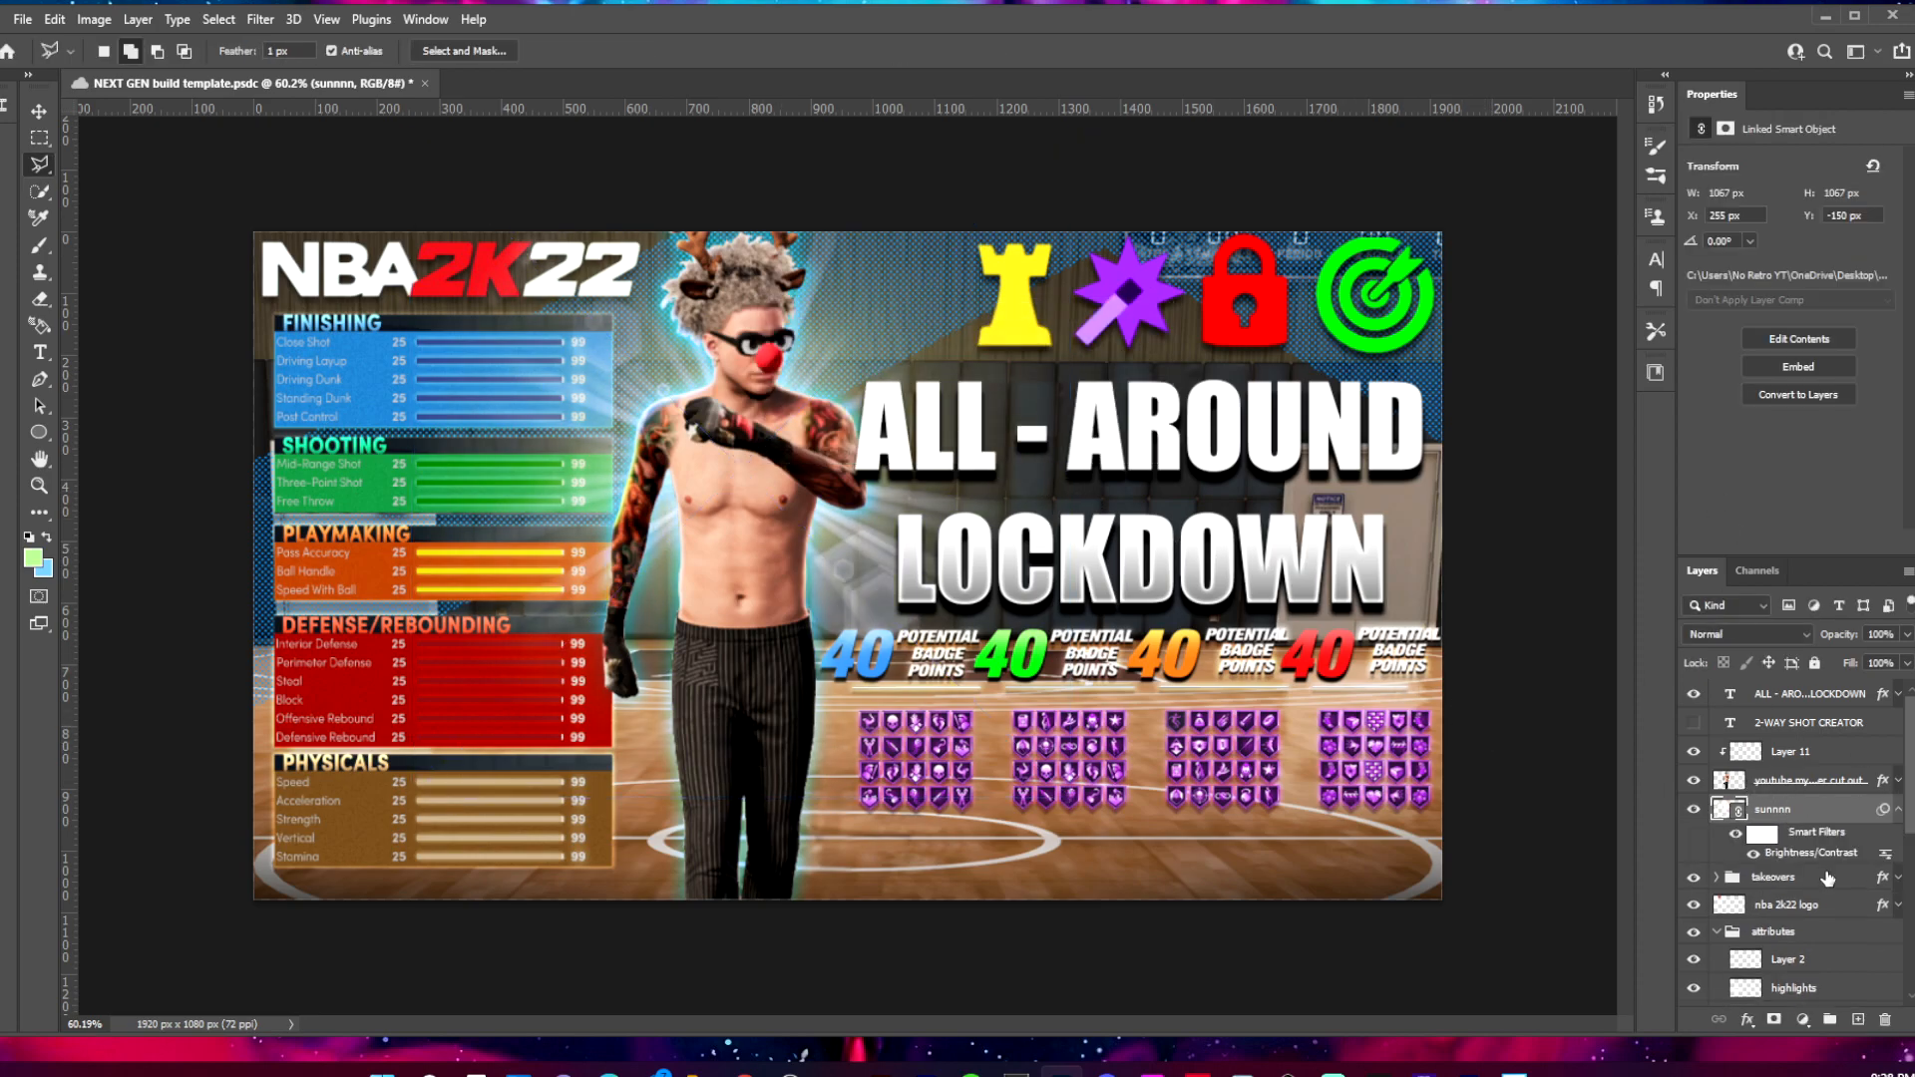
Rasterize the sunnnn layer and stretch it downward to about 147% height, keeping its width, so the rays reach the player's legs.
right_click(1786, 826)
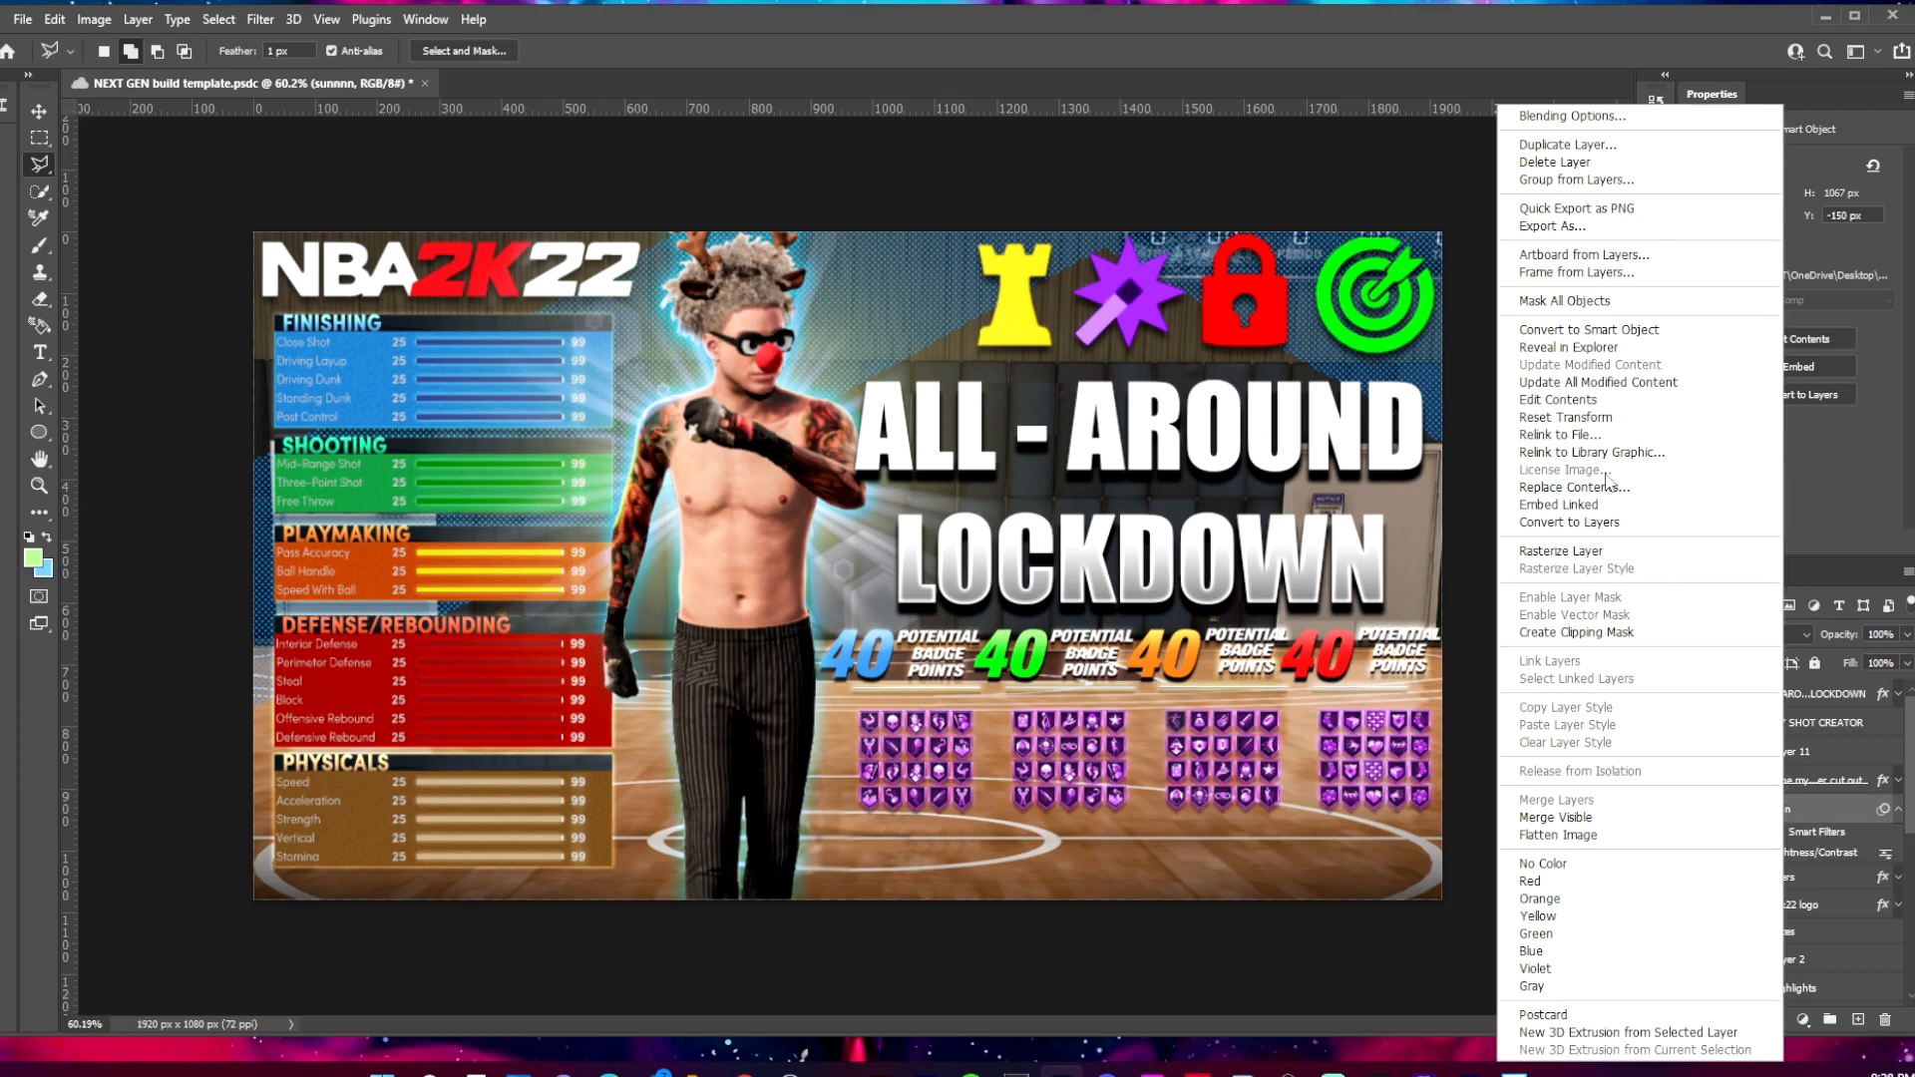
left_click(1628, 552)
key("ctrl+t")
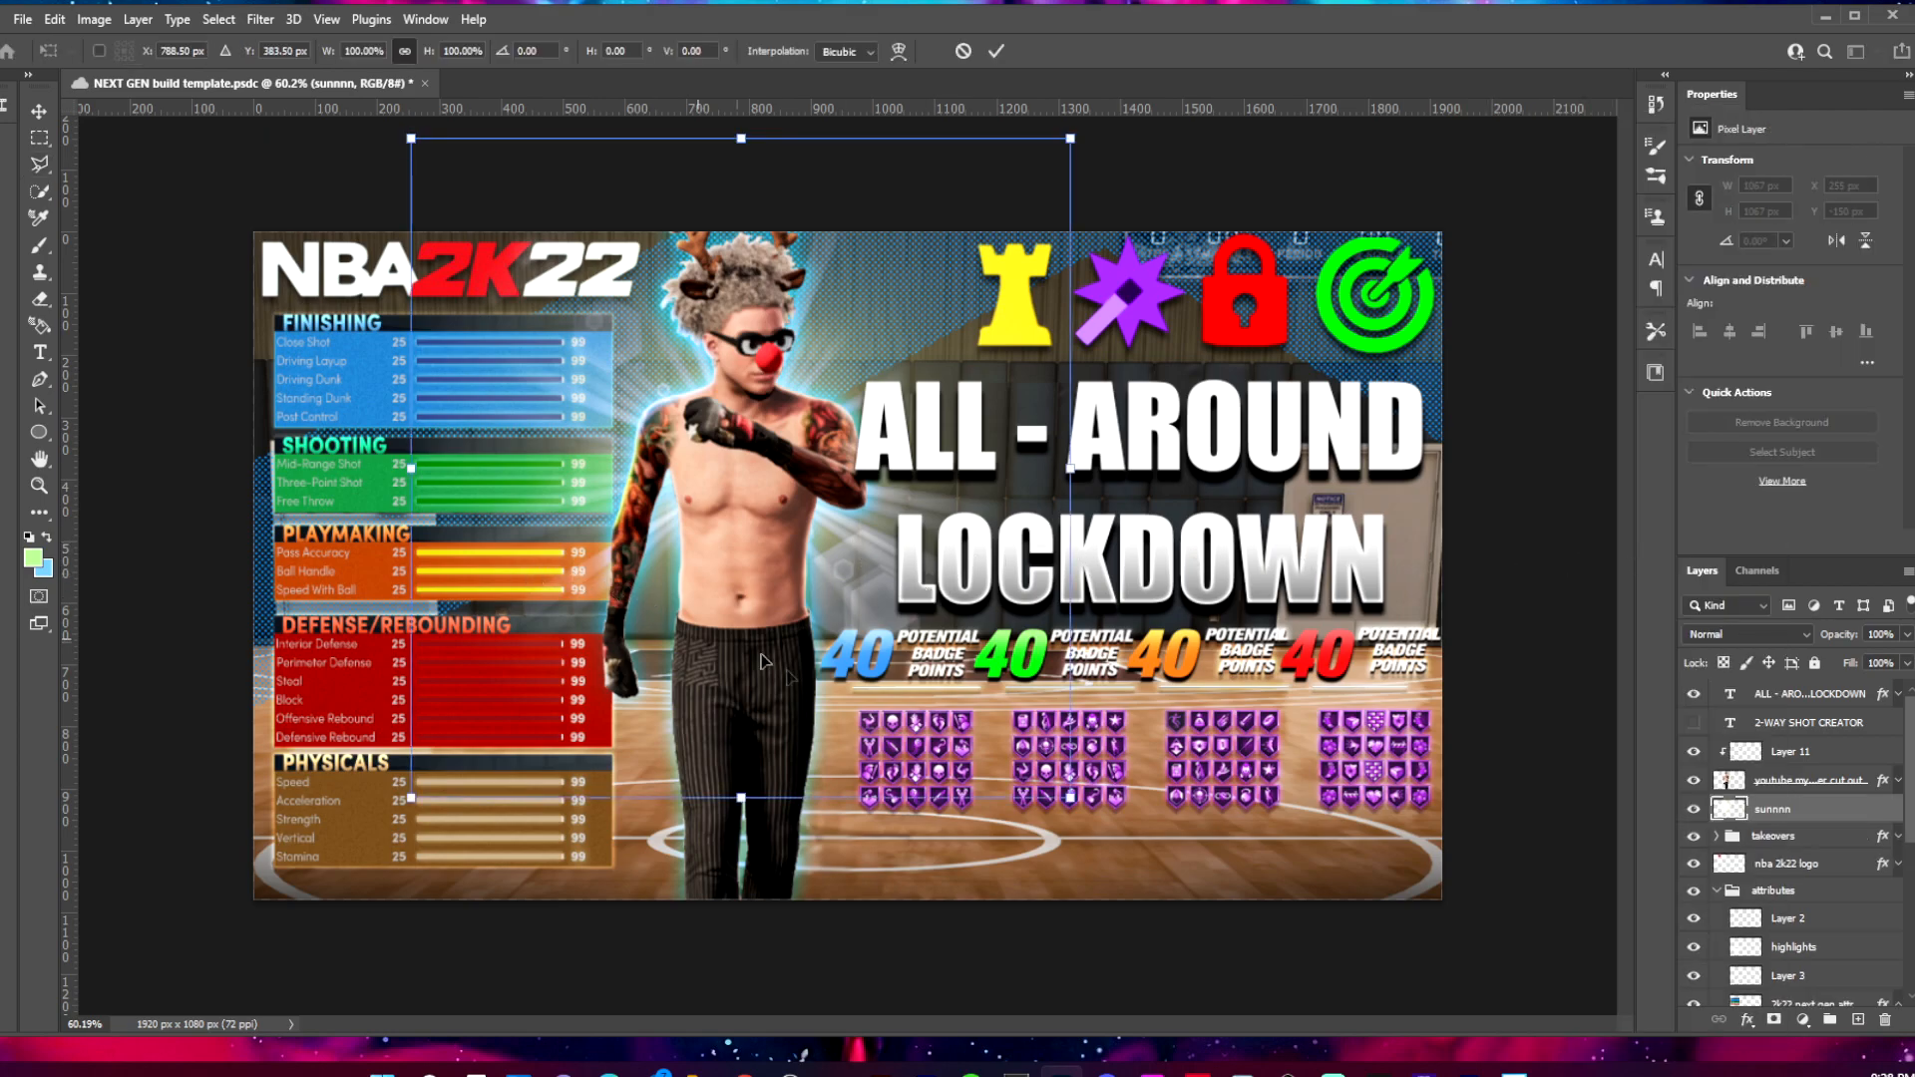
left_click_drag(749, 801, 782, 1037)
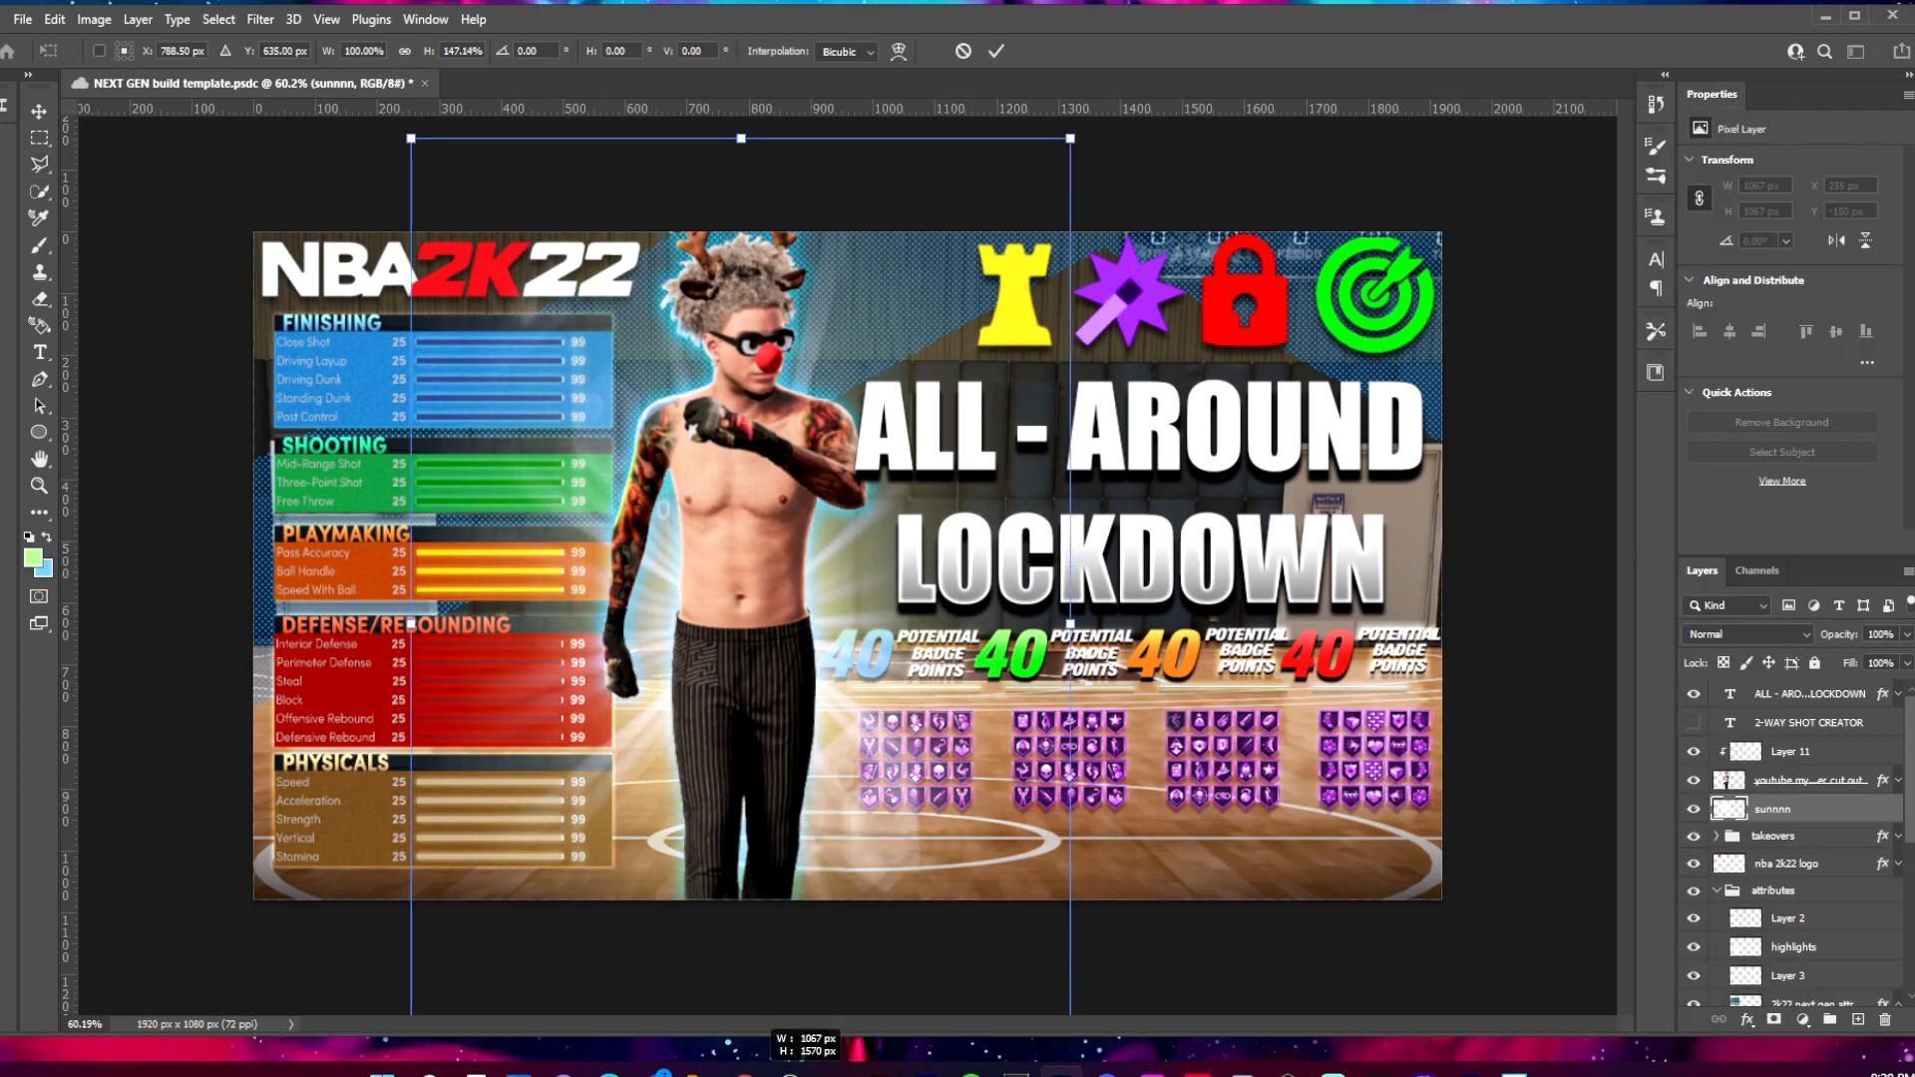
left_click(996, 51)
Place the fire-sparkle-xzk image from the Thumbnail Effects folder as a linked file directly above the sunnnn layer.
left_click(22, 18)
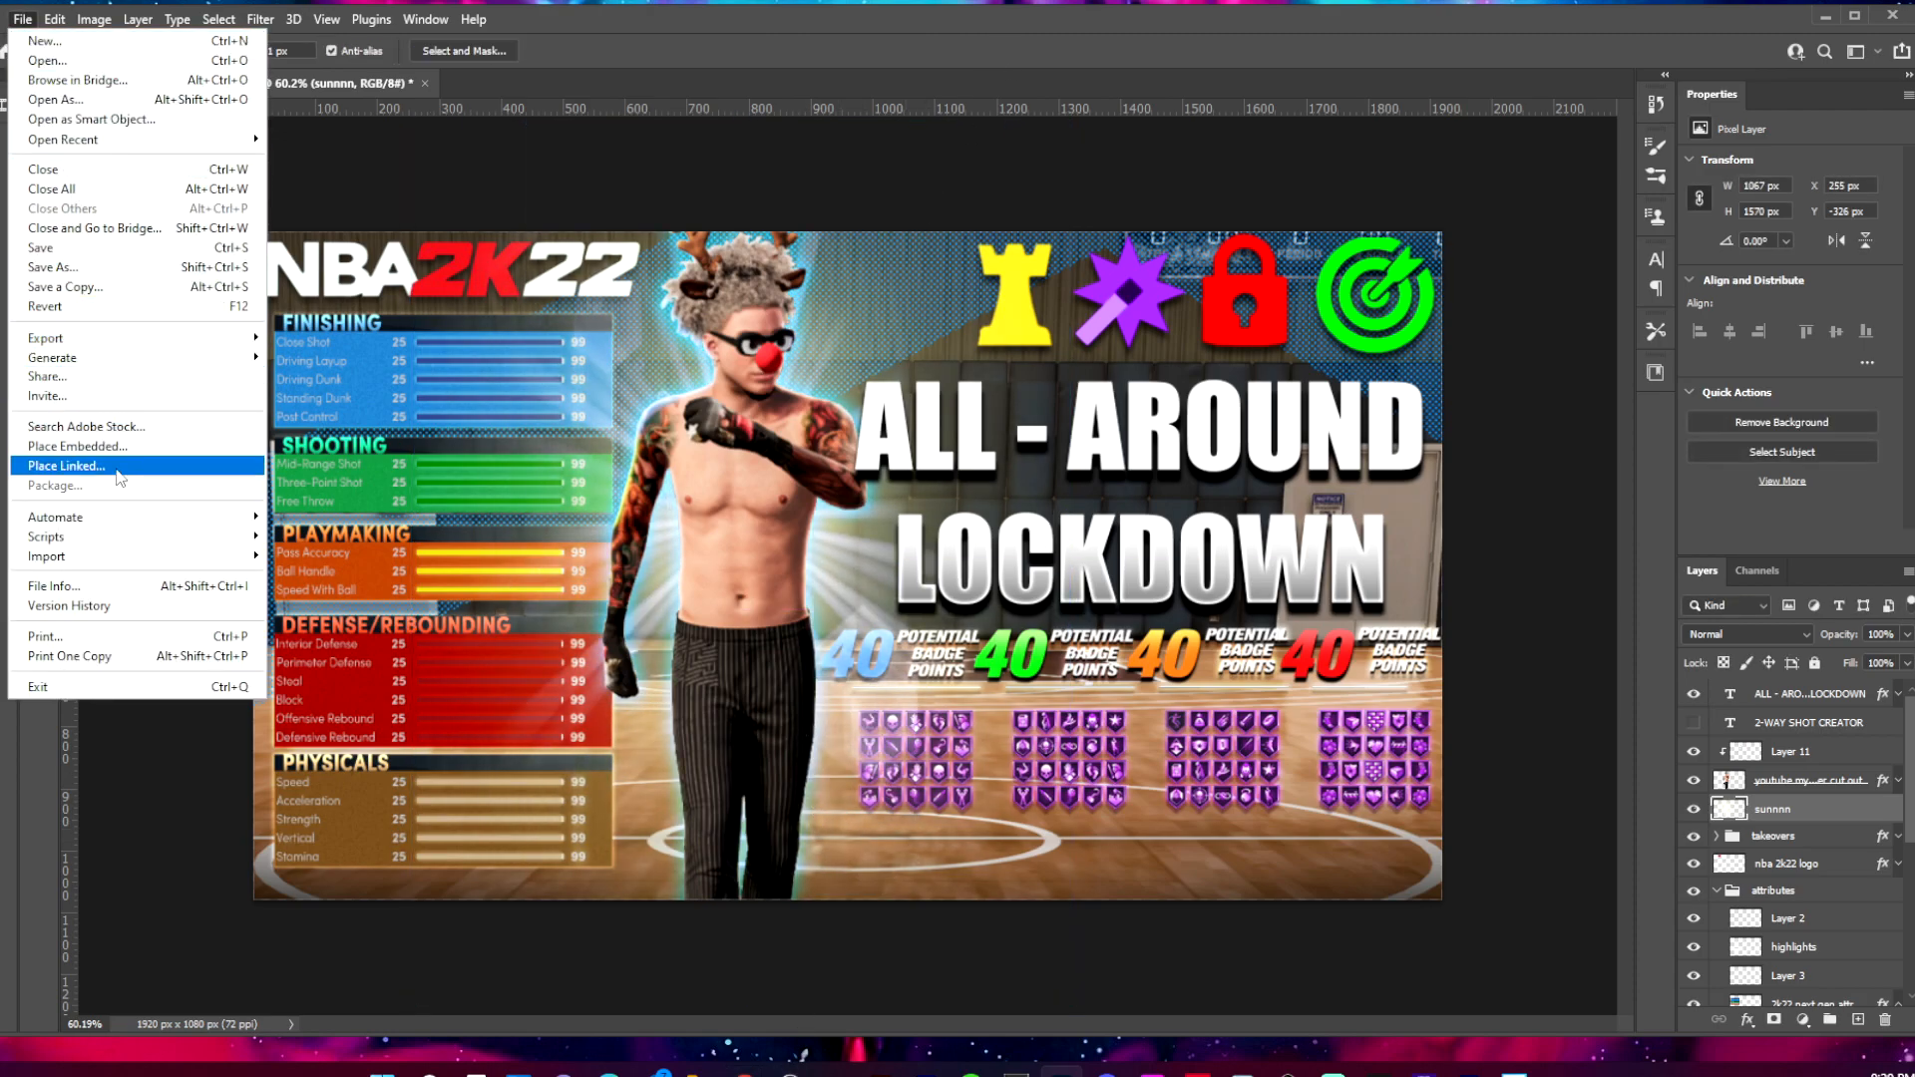
left_click(89, 475)
left_click(836, 688)
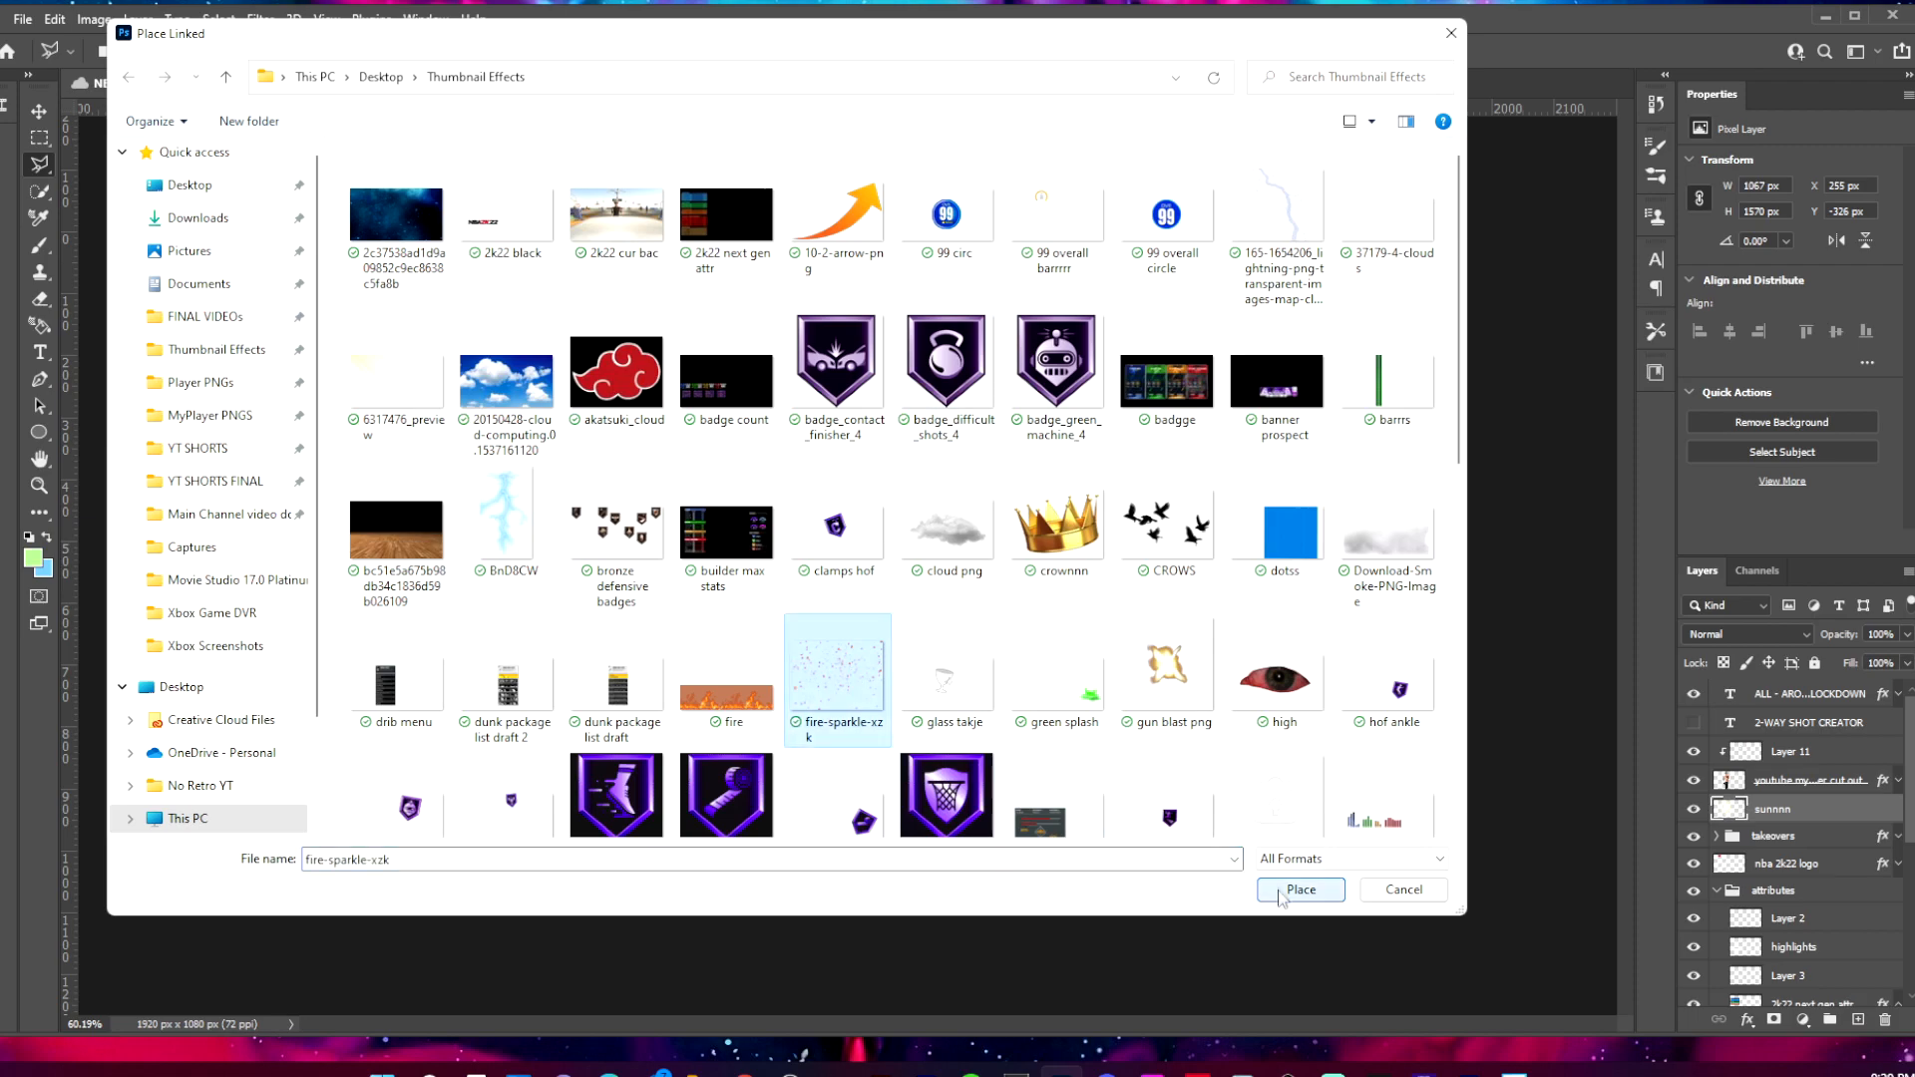
left_click(1301, 888)
left_click(1000, 430)
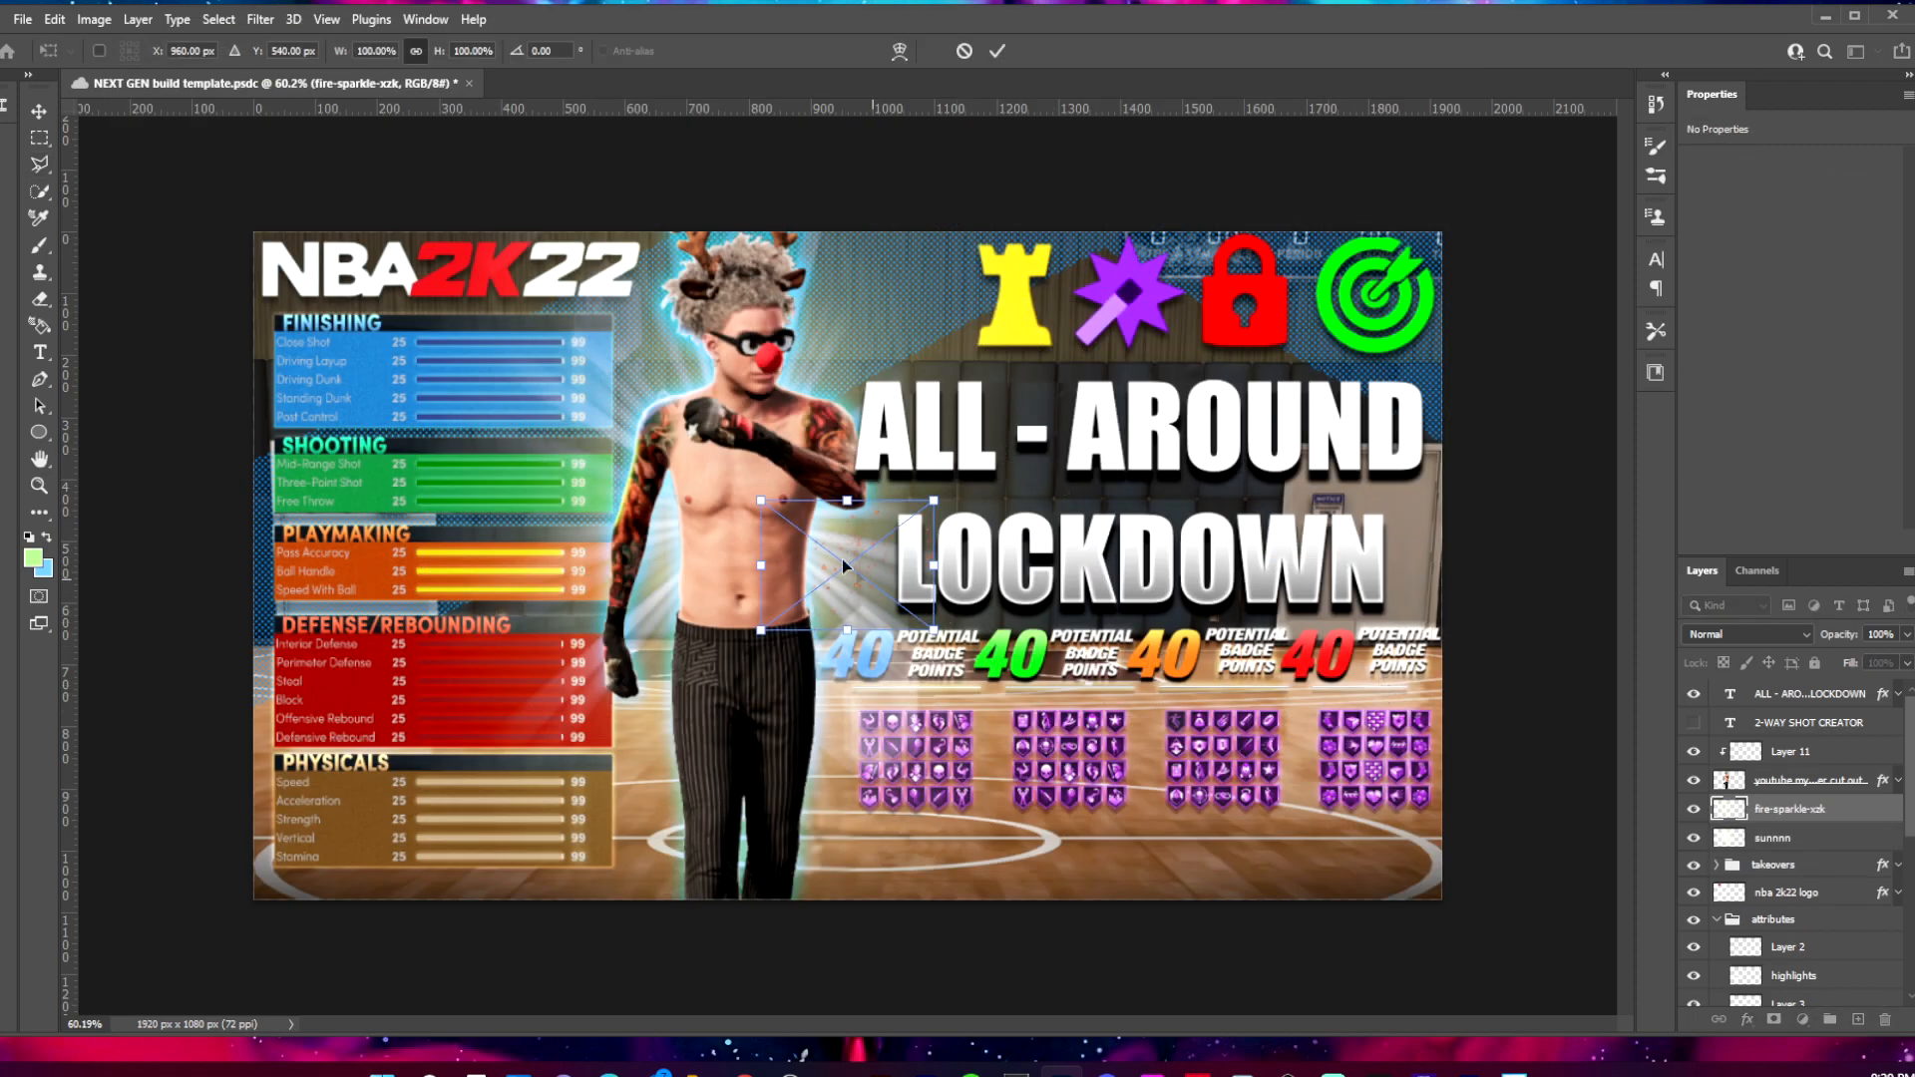
Enlarge the fire sparkles to about 542% and position them over the stats and the player, from the canvas's left edge.
left_click_drag(848, 498, 740, 701)
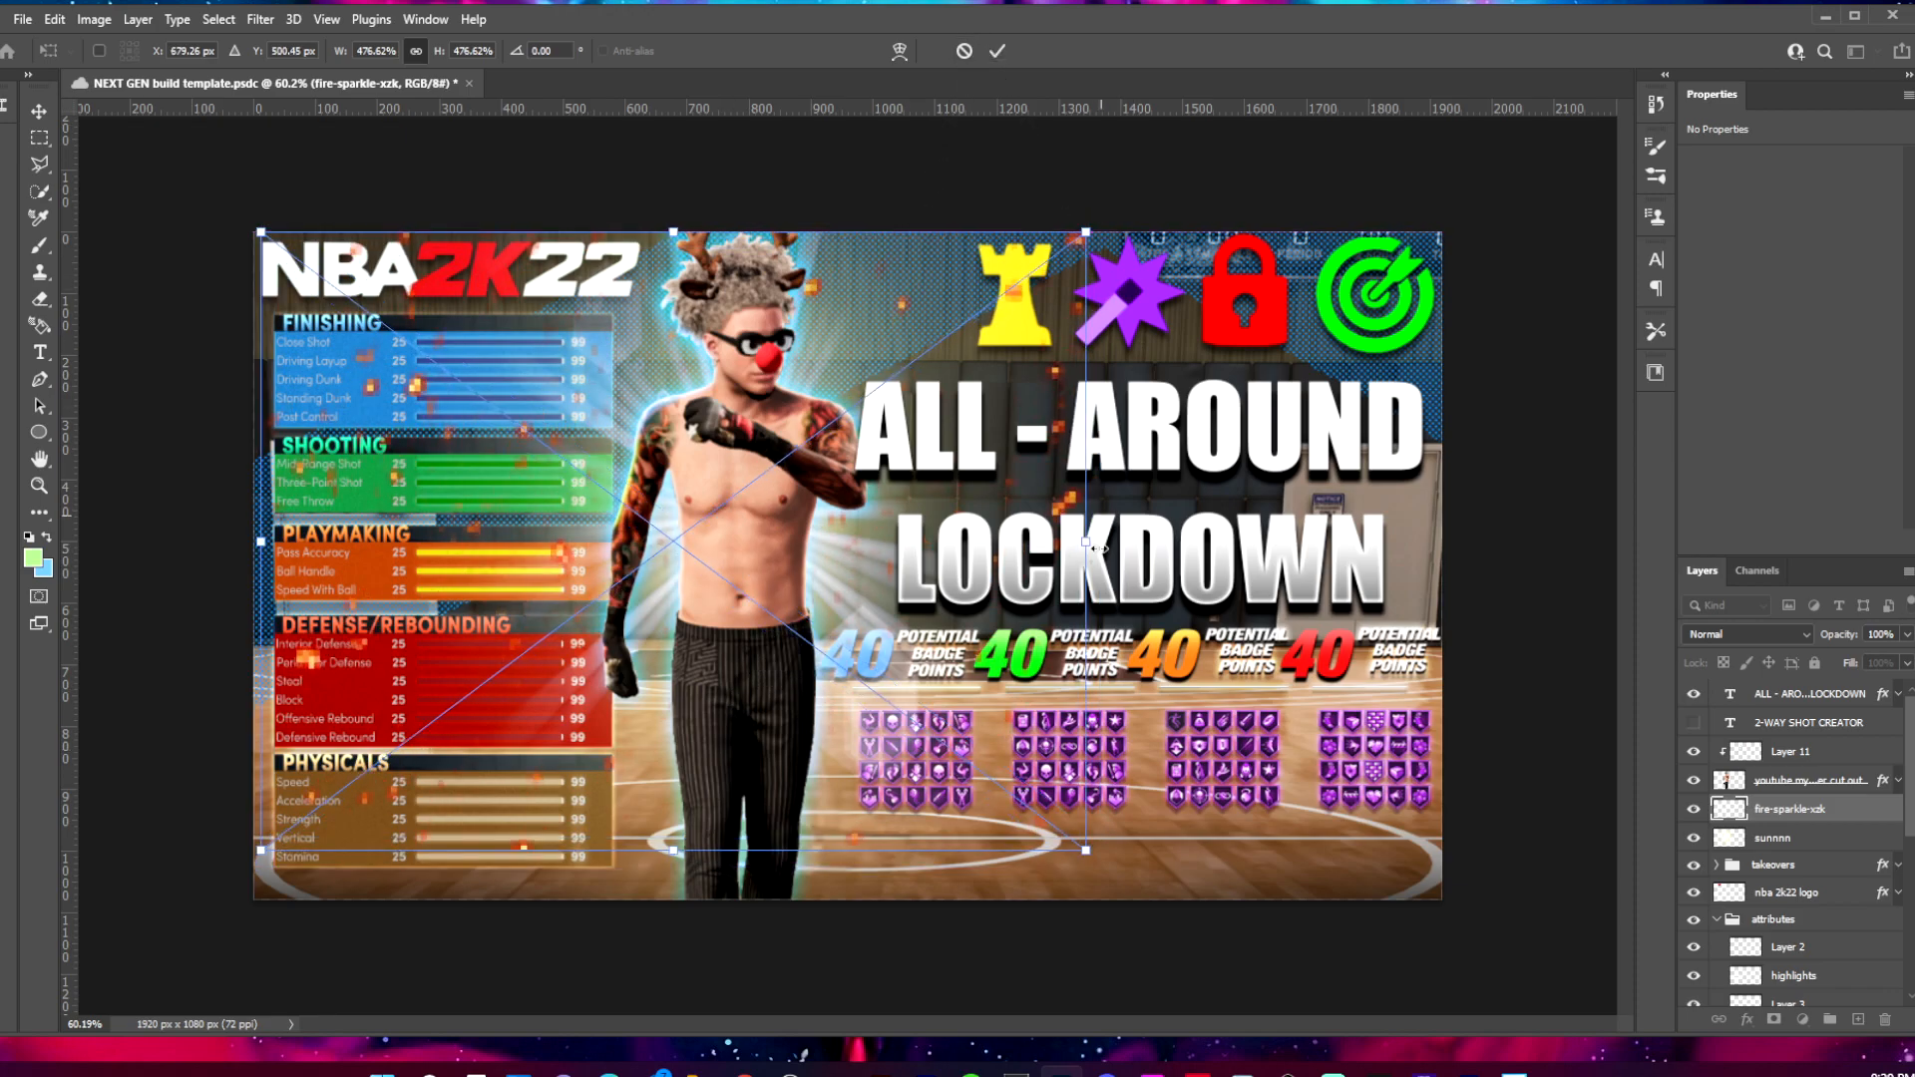
left_click_drag(1079, 547, 1196, 547)
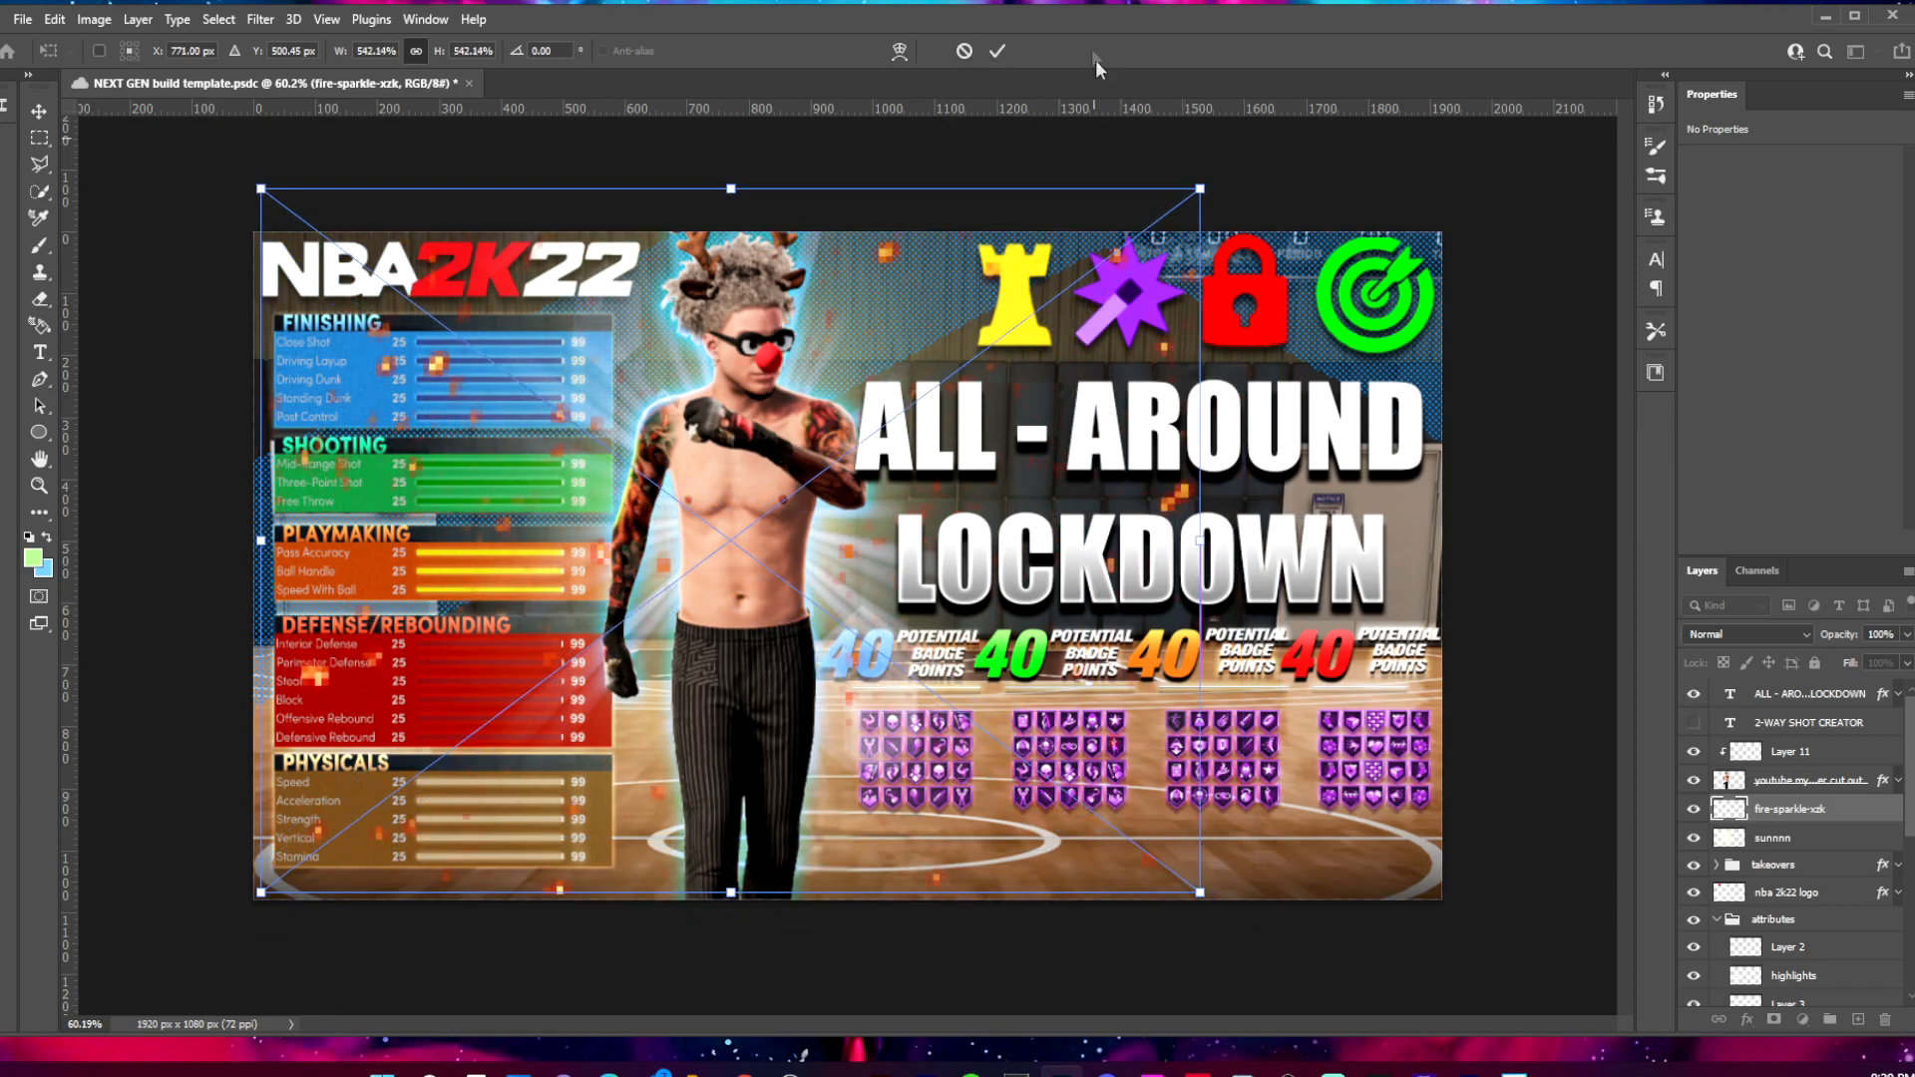
left_click(998, 51)
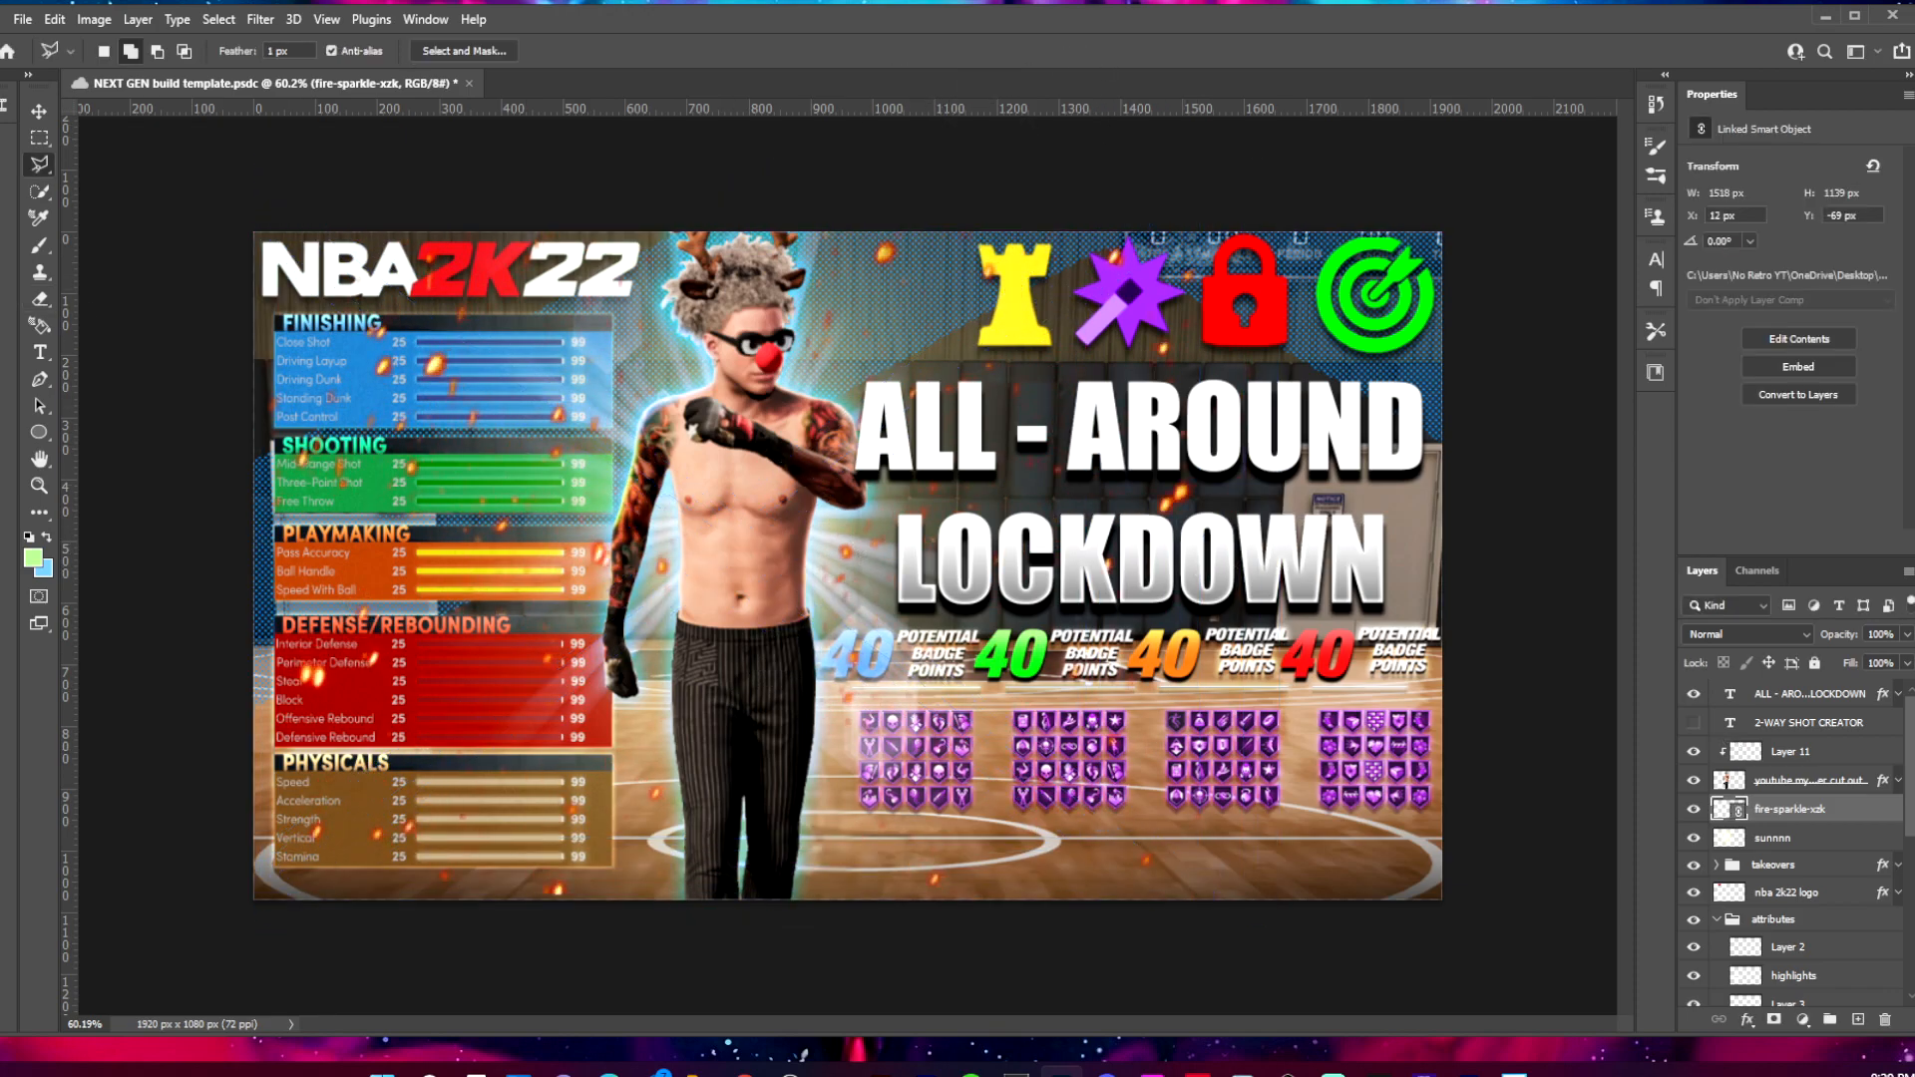
Rasterize the fire-sparkle-xzk layer and shift it right to about X 395 px, spreading the sparks behind the player and across the title.
right_click(1819, 815)
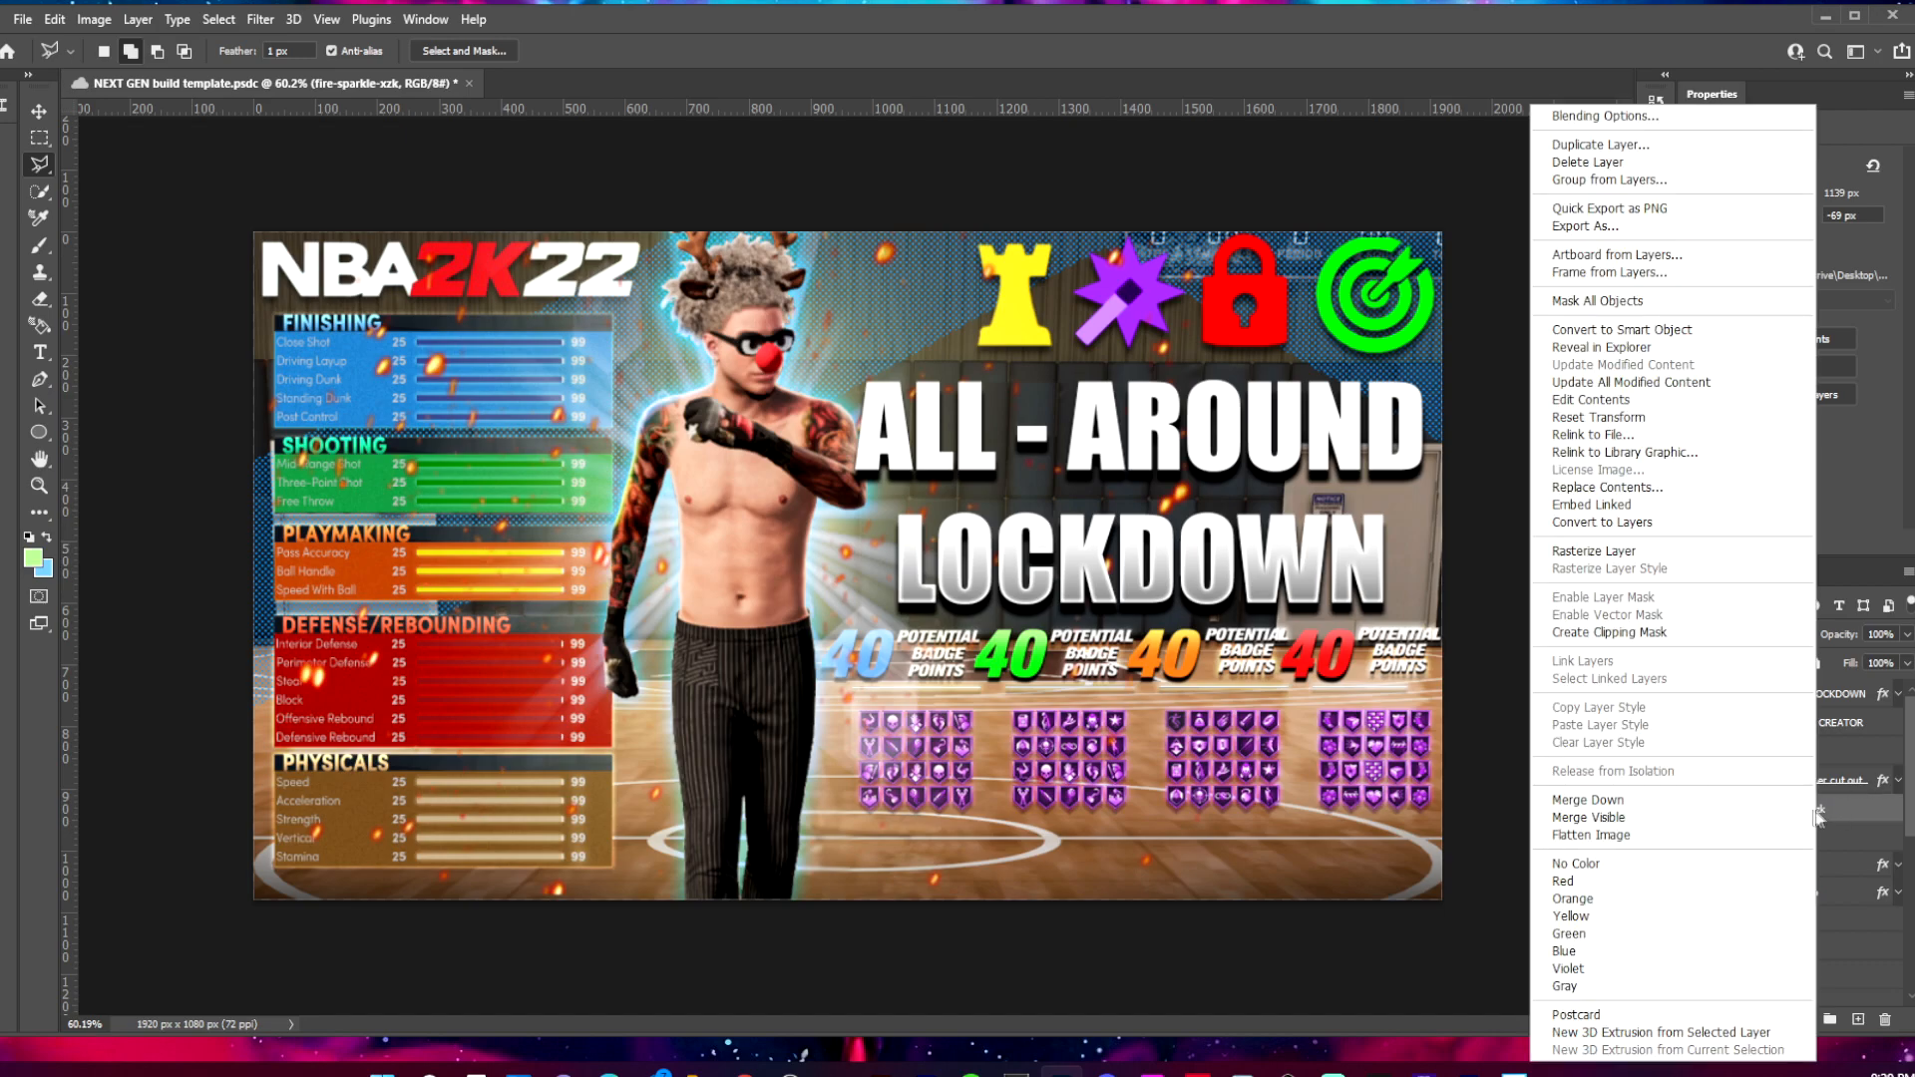
left_click(1633, 552)
key("ctrl+t")
mouse_move(578, 536)
left_mouse_down()
mouse_move(846, 537)
mouse_move(817, 527)
left_mouse_up()
left_click(996, 51)
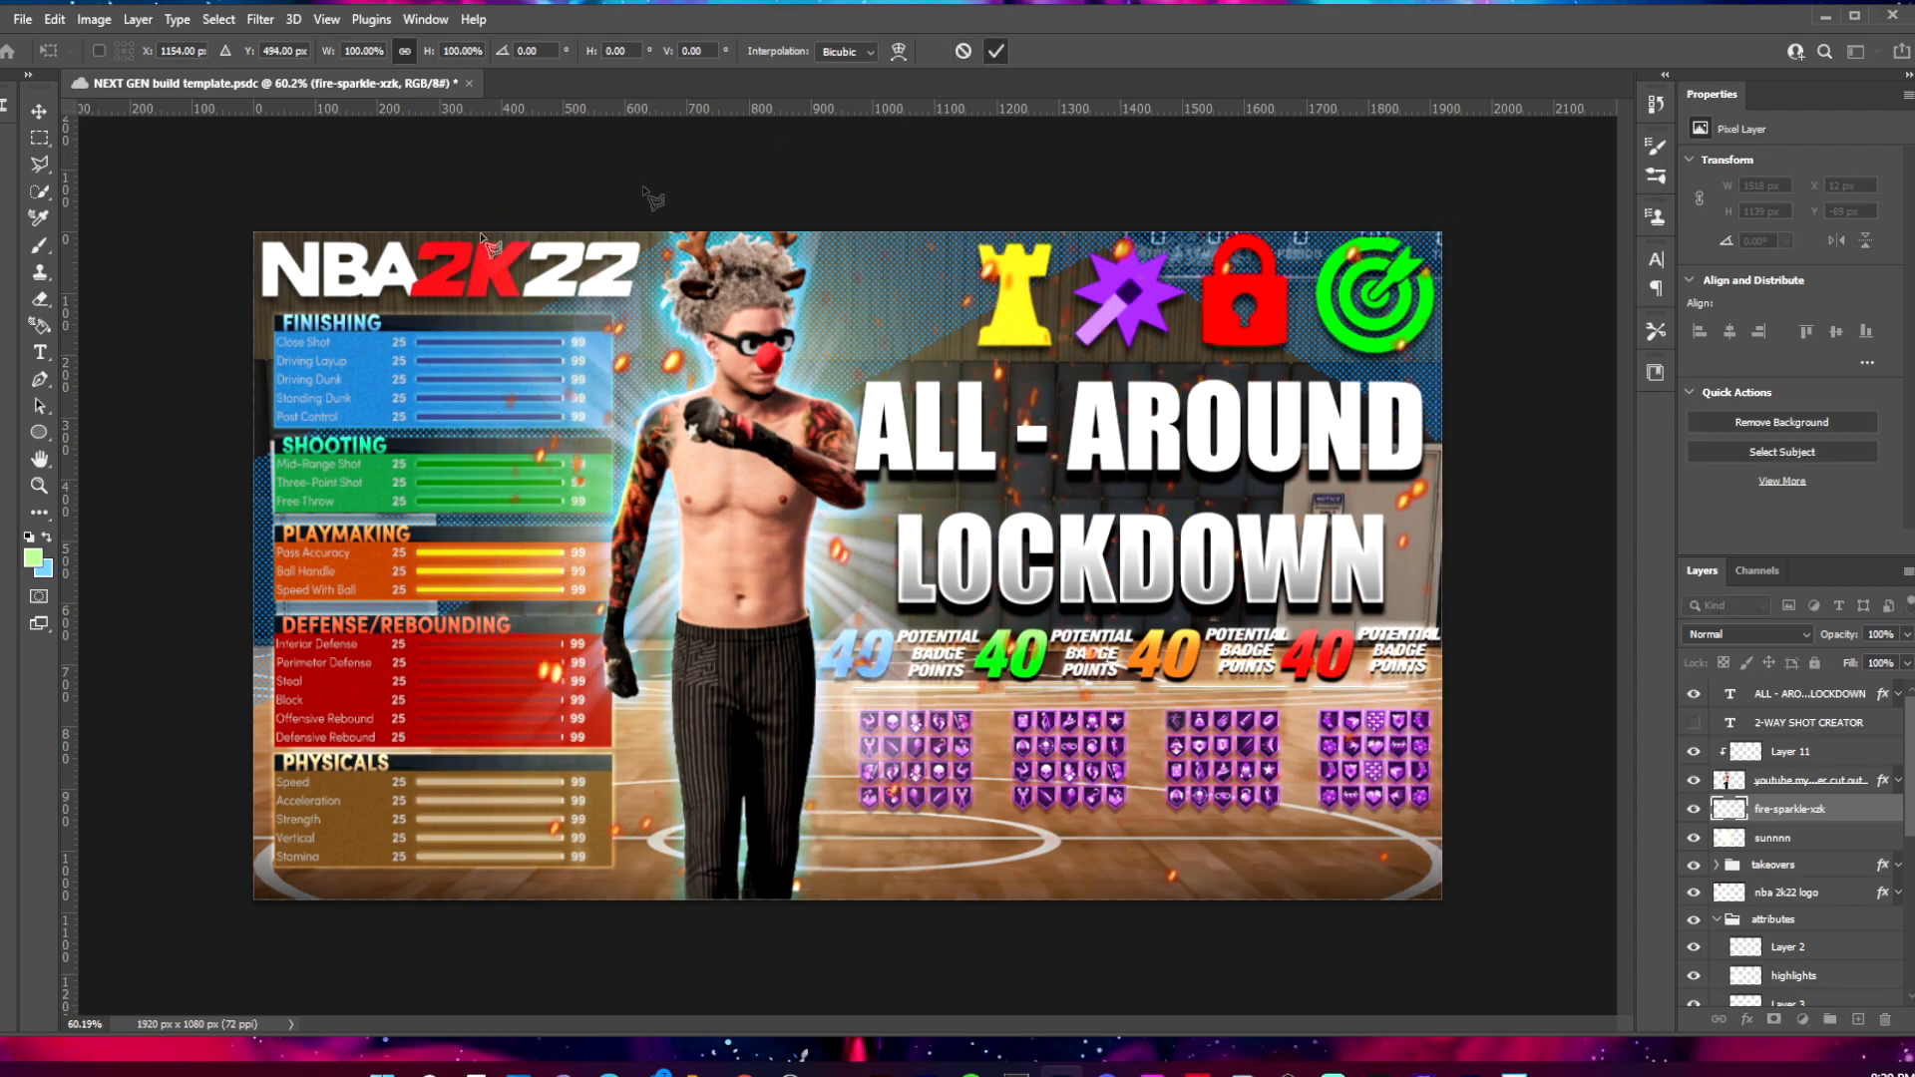
Erase sparks around the title text on the fire-sparkle-xzk layer with a large soft Eraser.
left_click(40, 298)
left_click_drag(1074, 499, 947, 489)
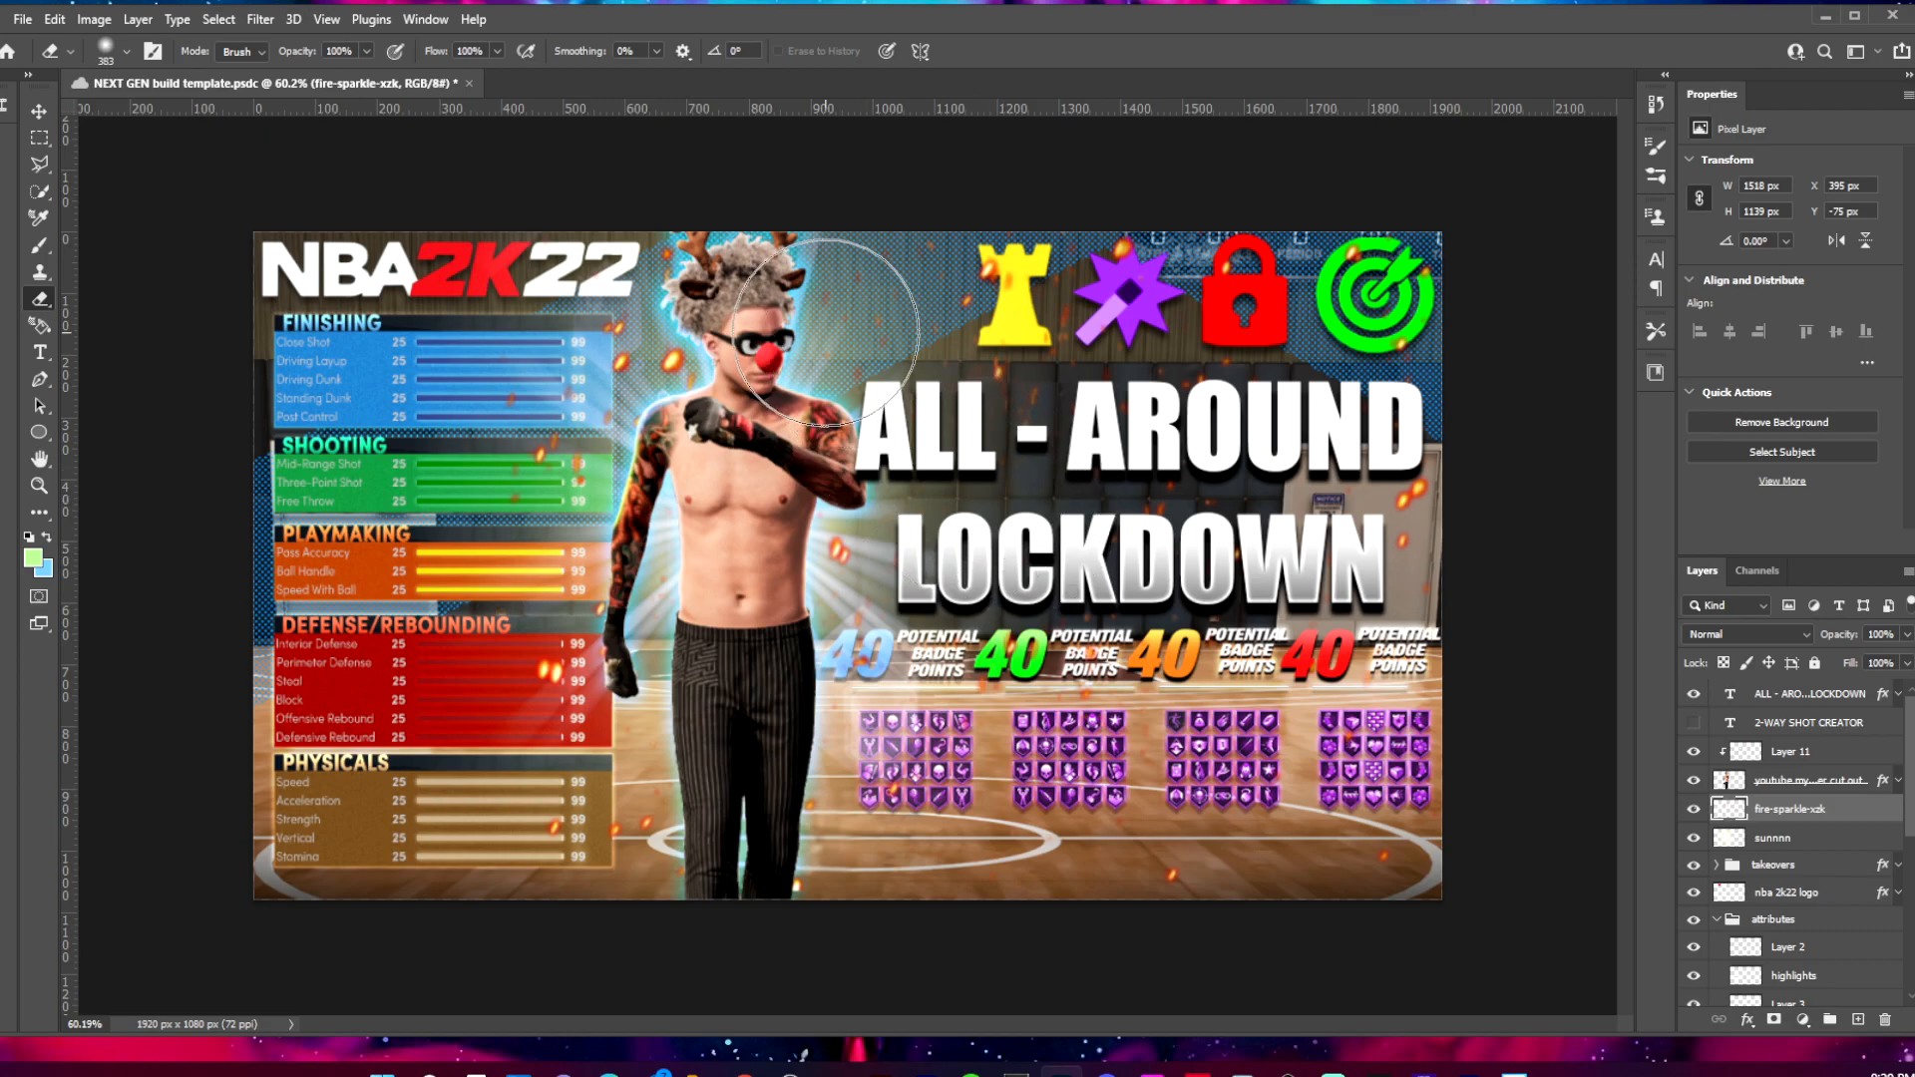